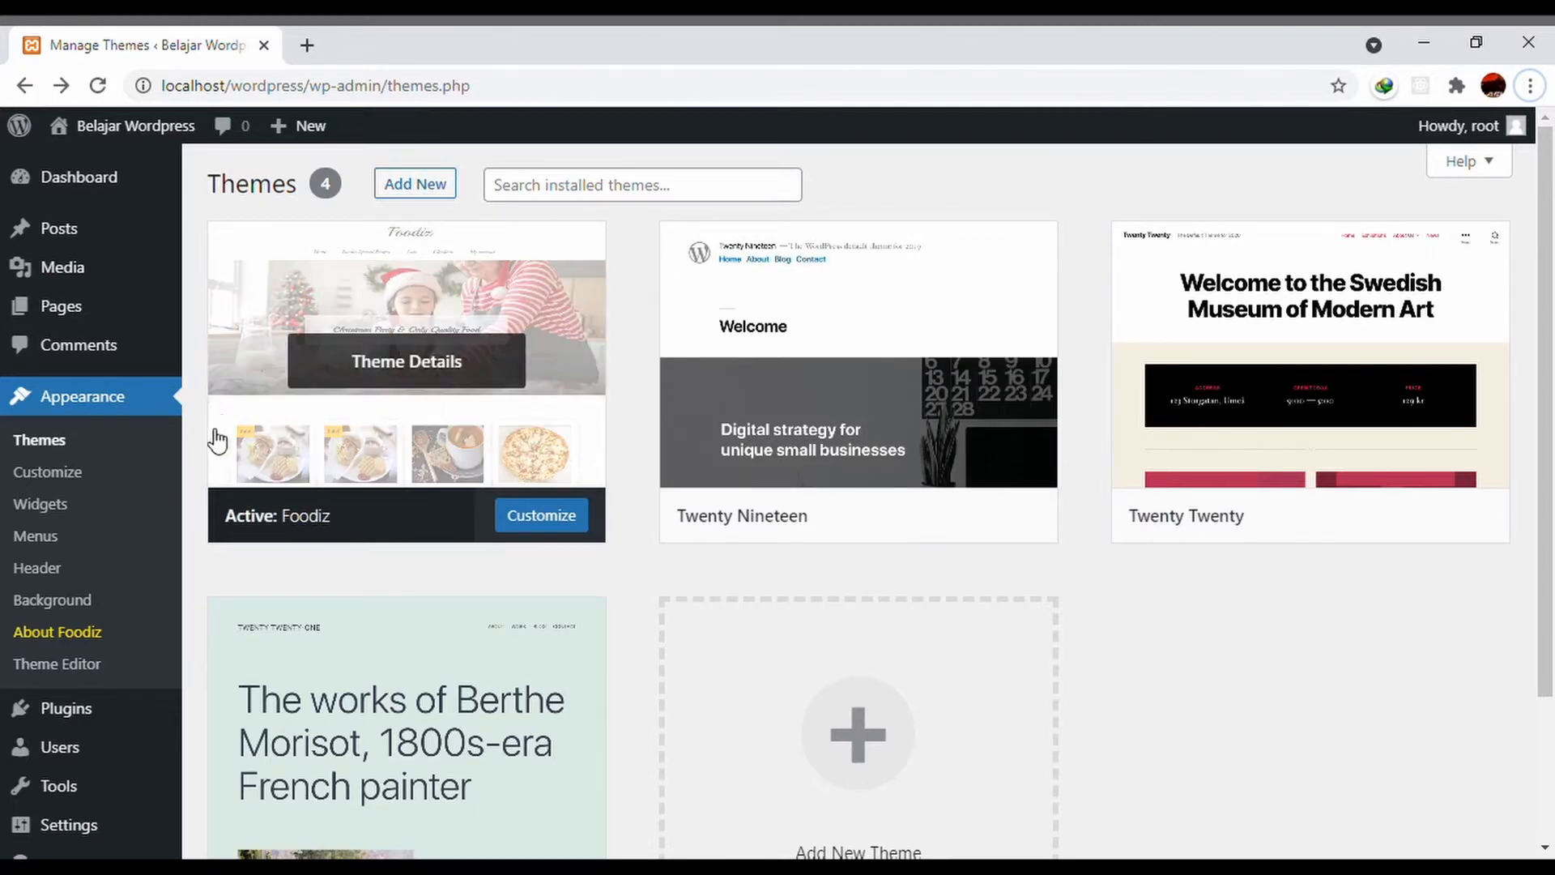
# - Look over the installed themes and open the page for adding new themes
pyautogui.scroll(-3, 438, 648)
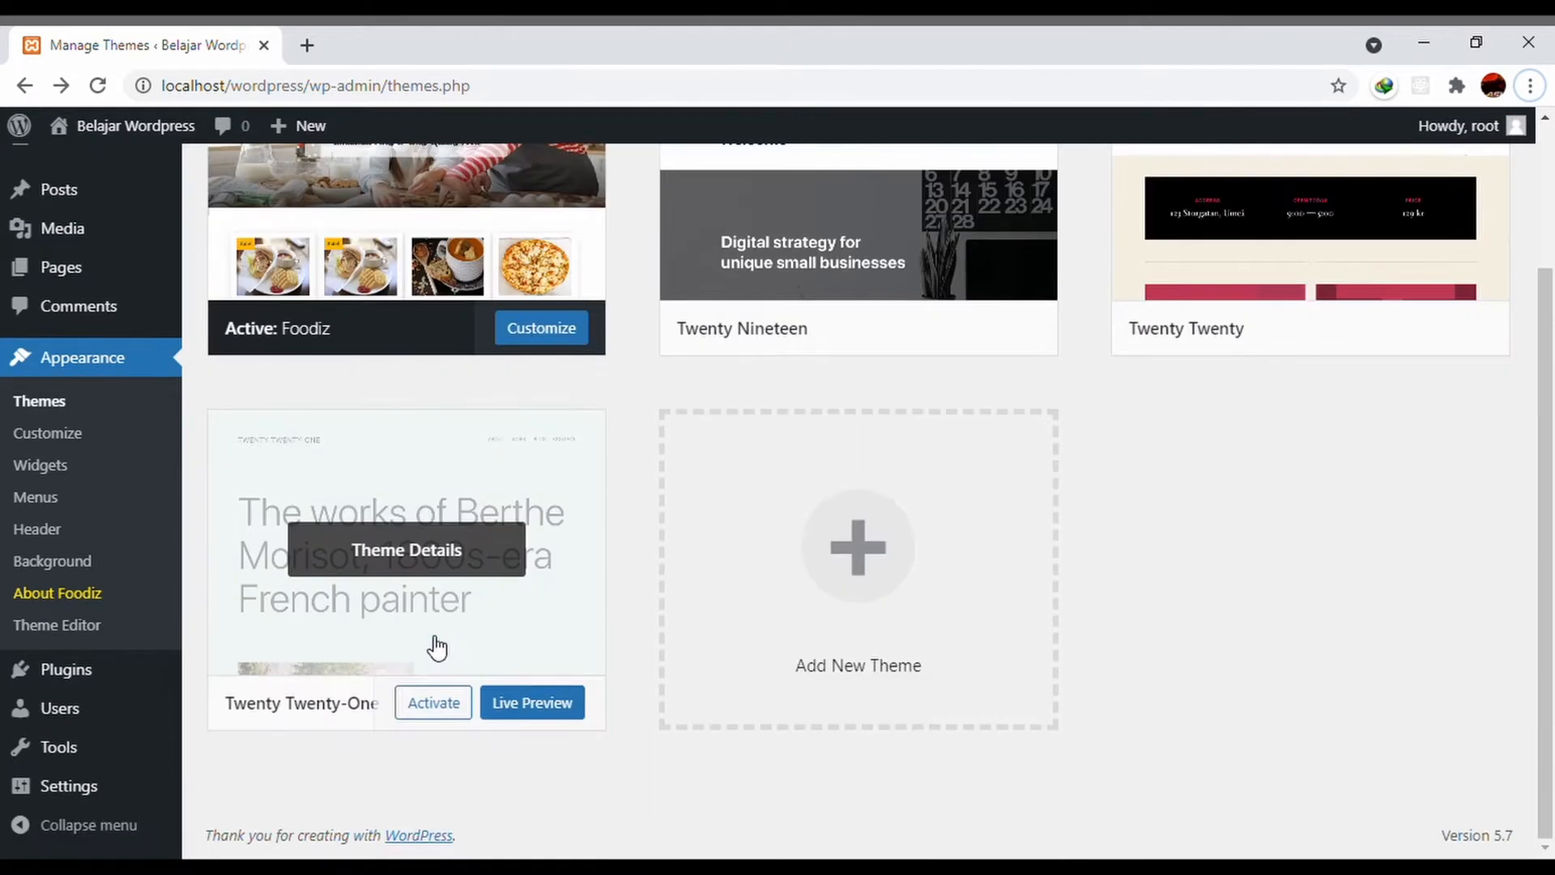
pyautogui.scroll(2, 669, 521)
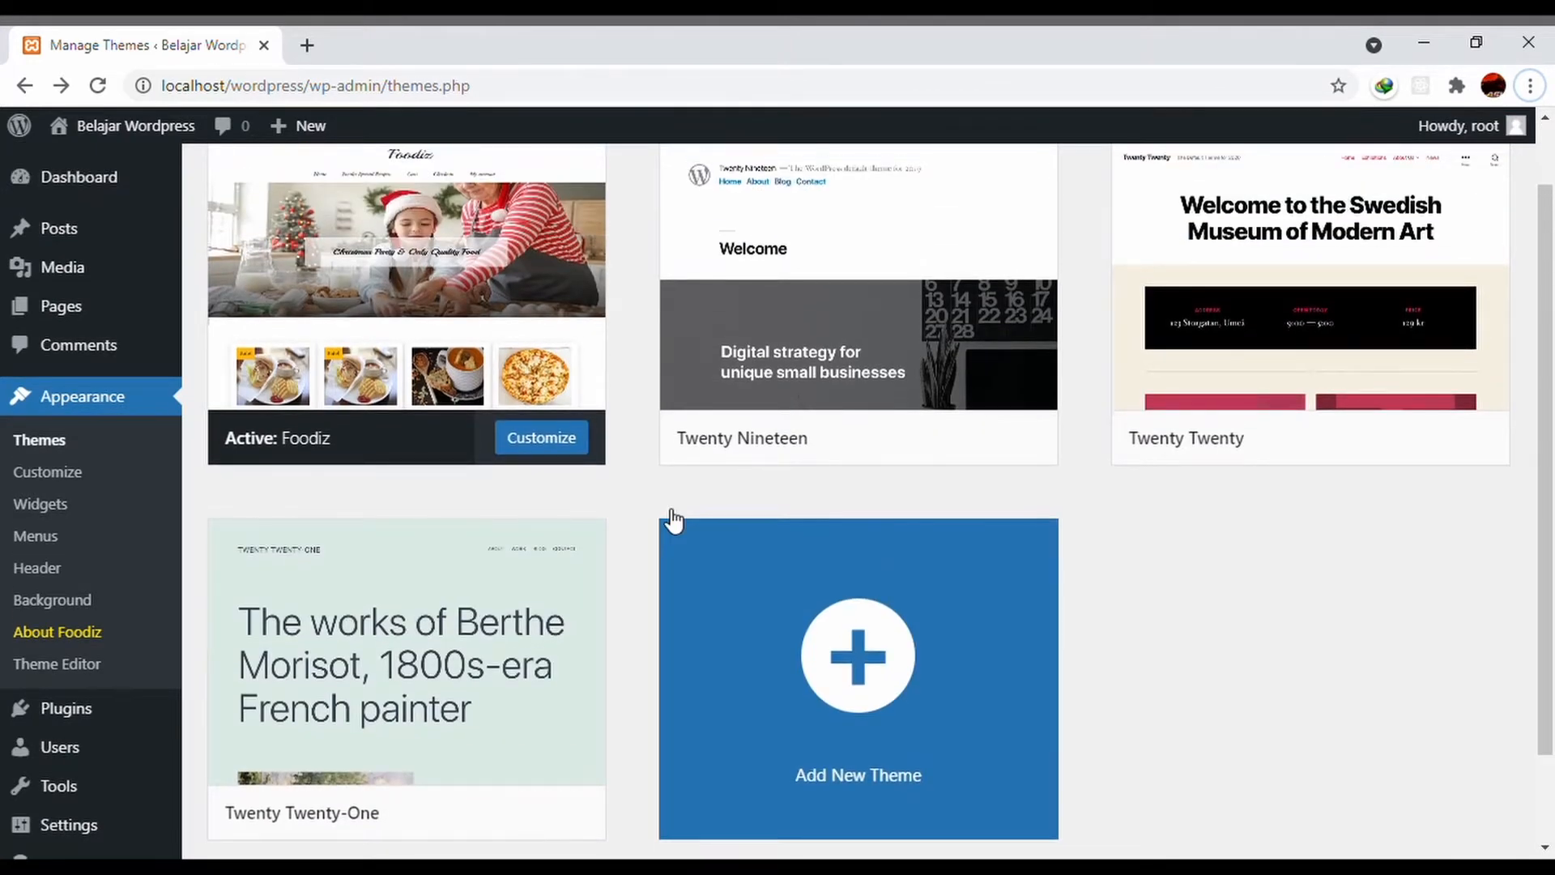
pyautogui.scroll(1, 672, 521)
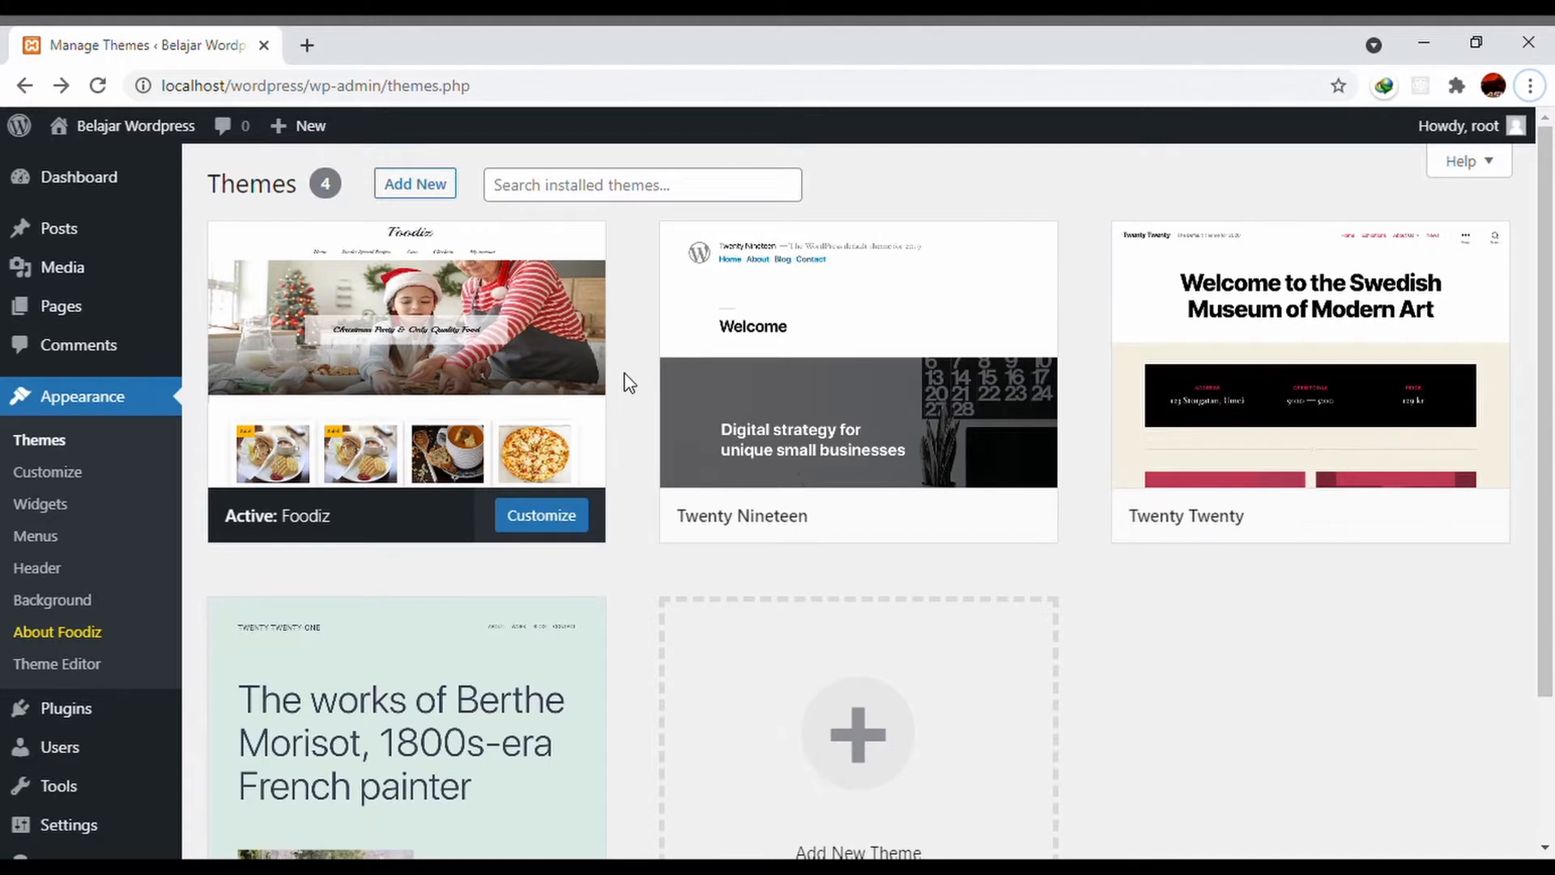
pyautogui.click(411, 194)
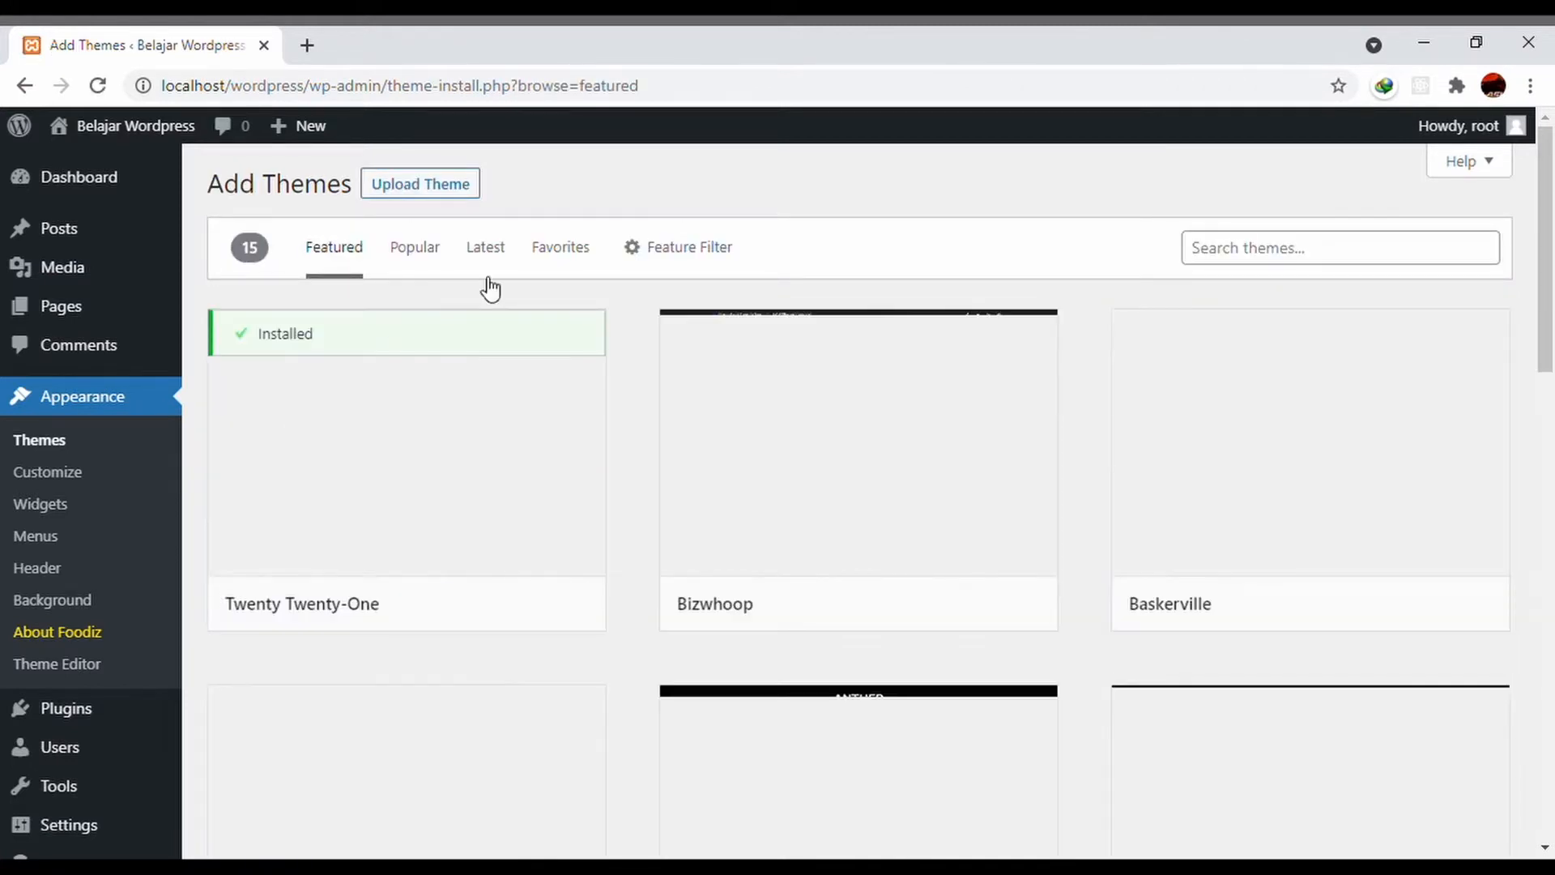
# - Search the theme directory for "food"
pyautogui.click(1259, 249)
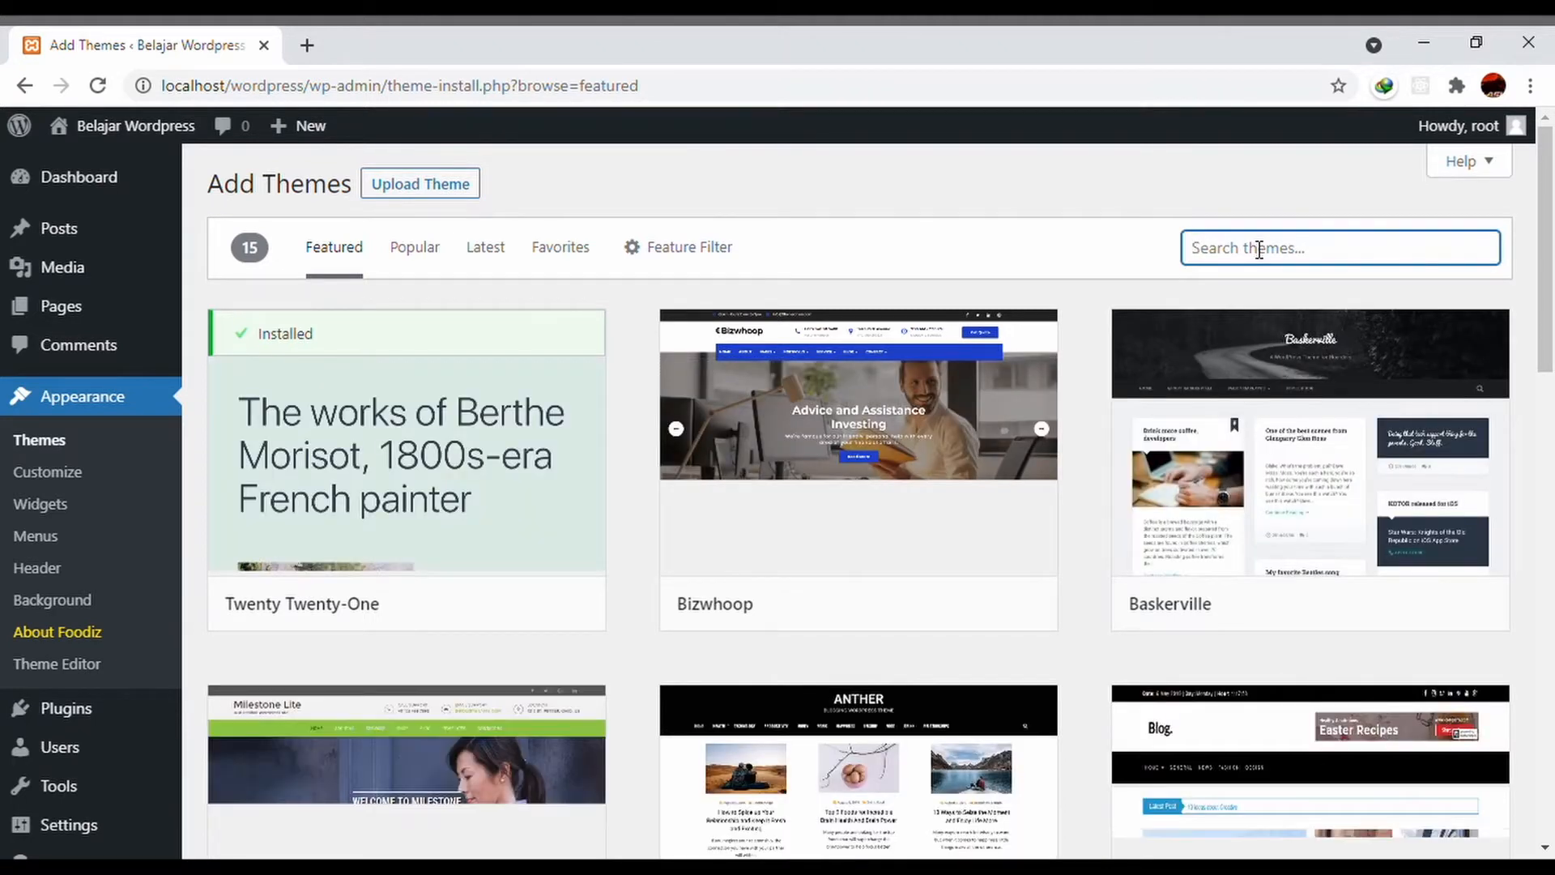
pyautogui.write('food')
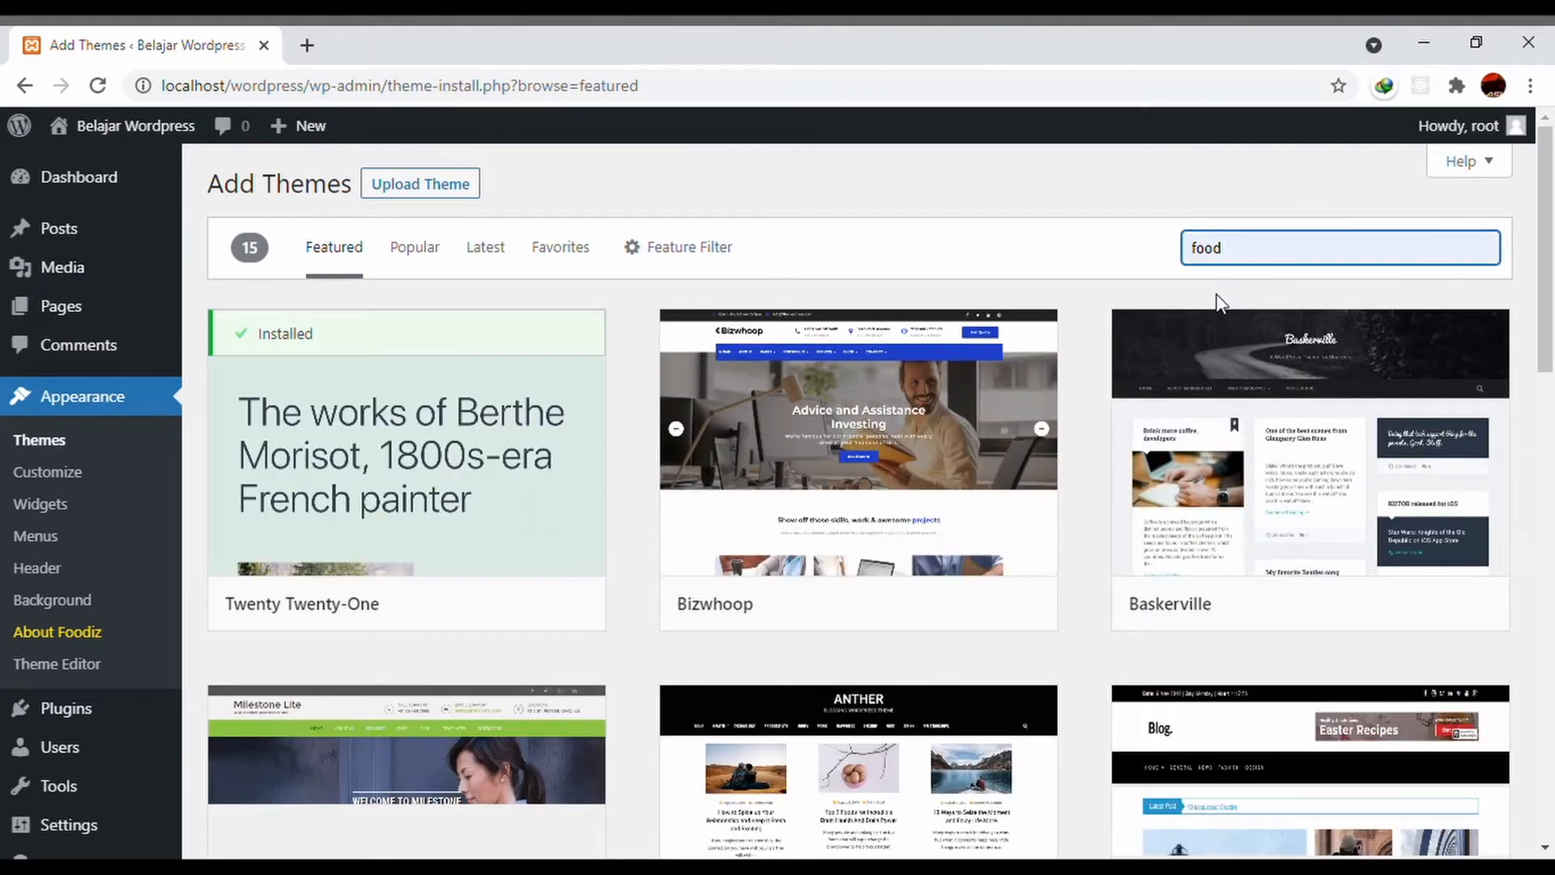
pyautogui.press('BackSpace')
pyautogui.press('BackSpace')
pyautogui.press('BackSpace')
pyautogui.press('BackSpace')
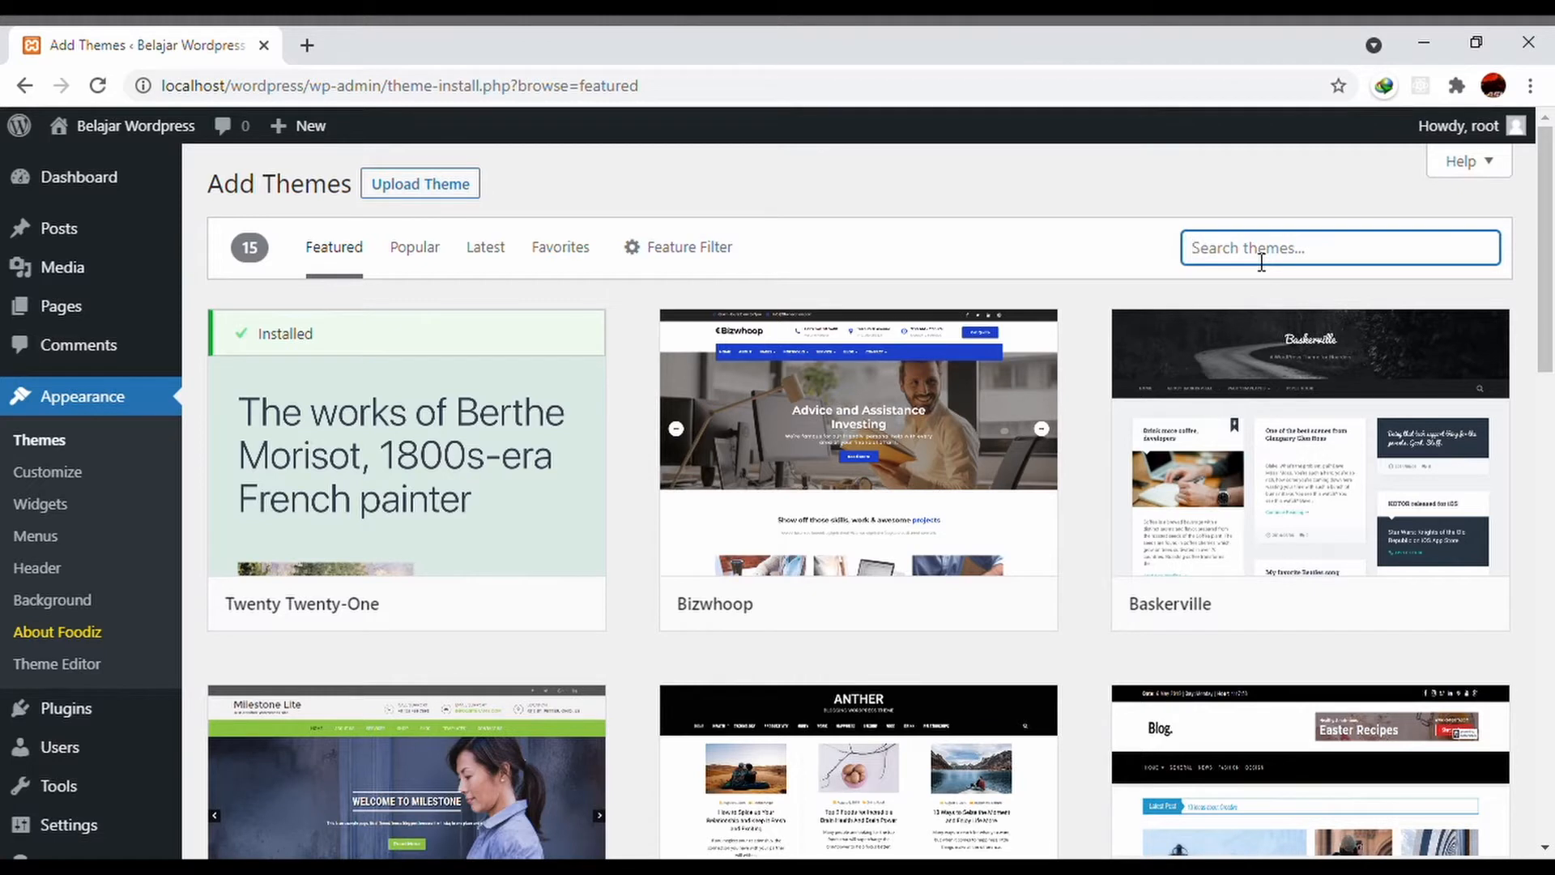
pyautogui.click(1261, 261)
pyautogui.click(1237, 285)
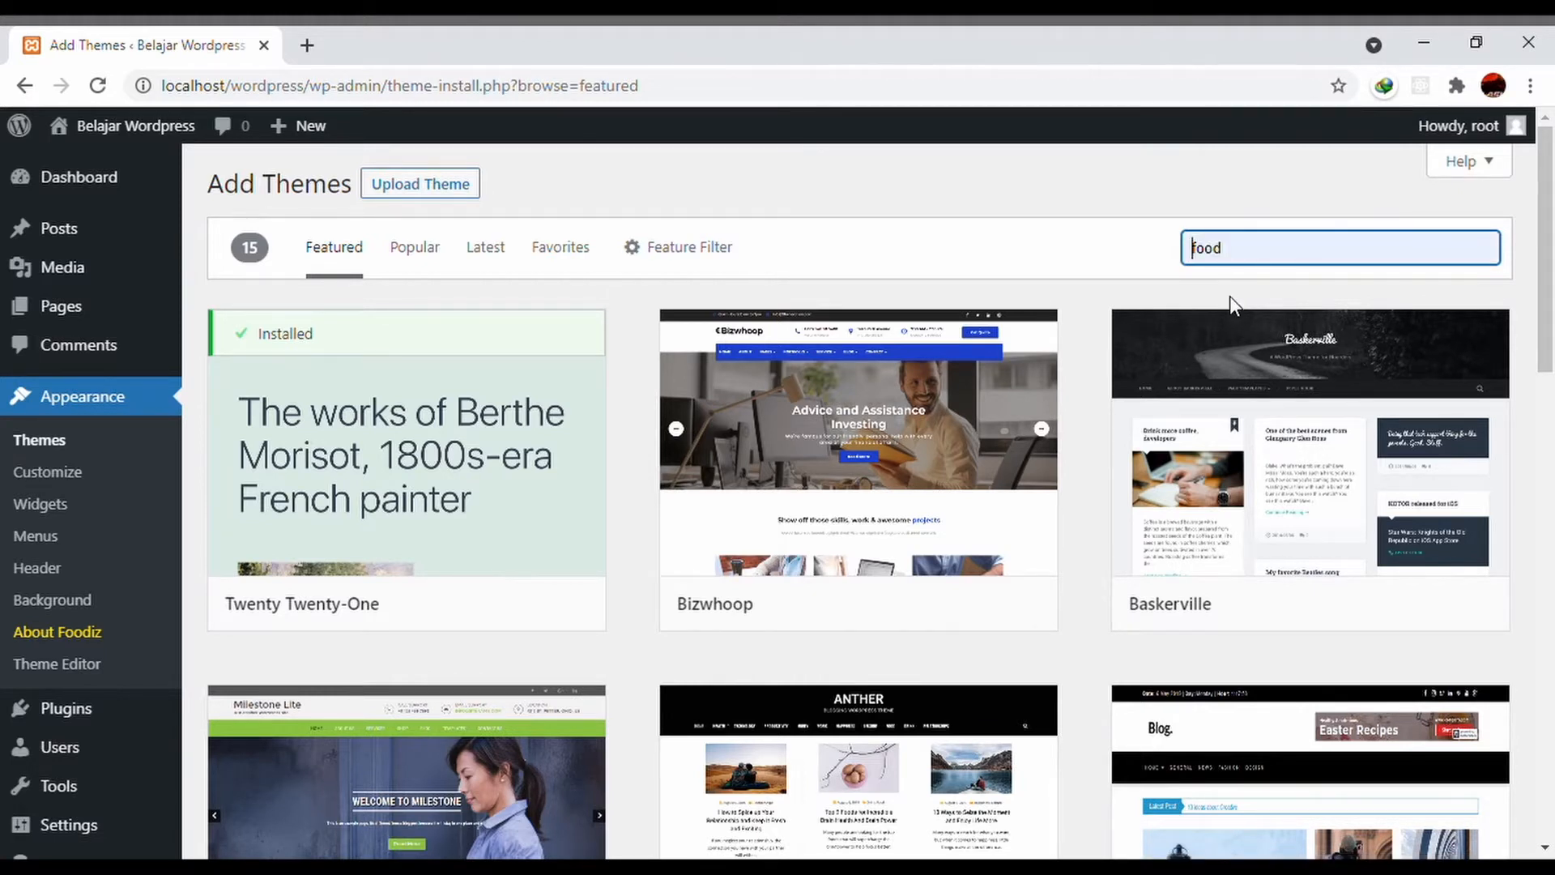
pyautogui.click(1230, 295)
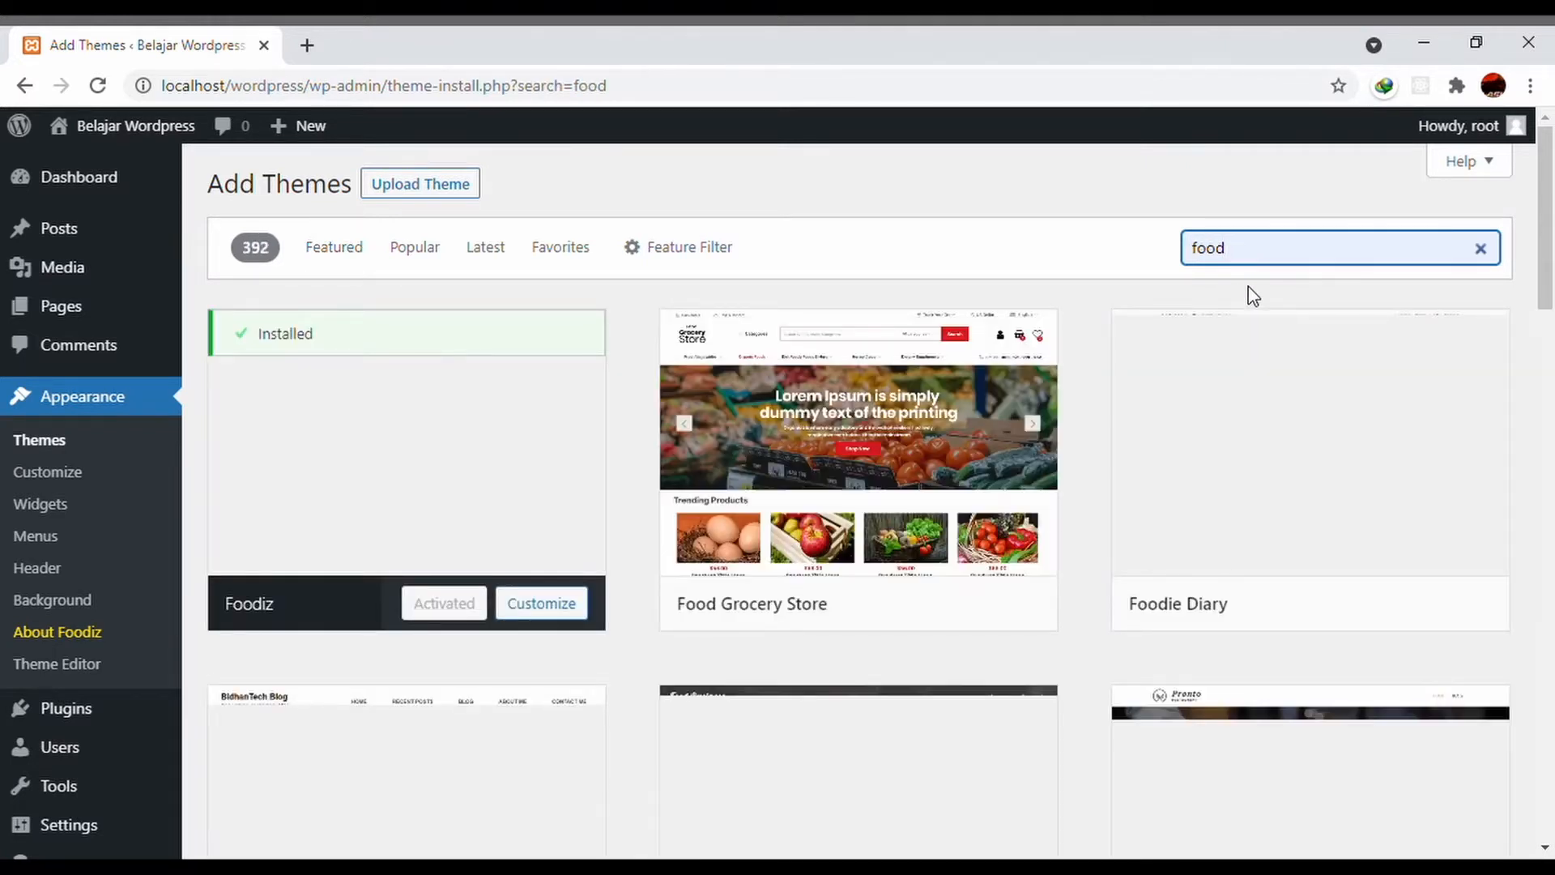
# - Examine the food themes in the search results, comparing their thumbnails and names
pyautogui.moveTo(469, 507)
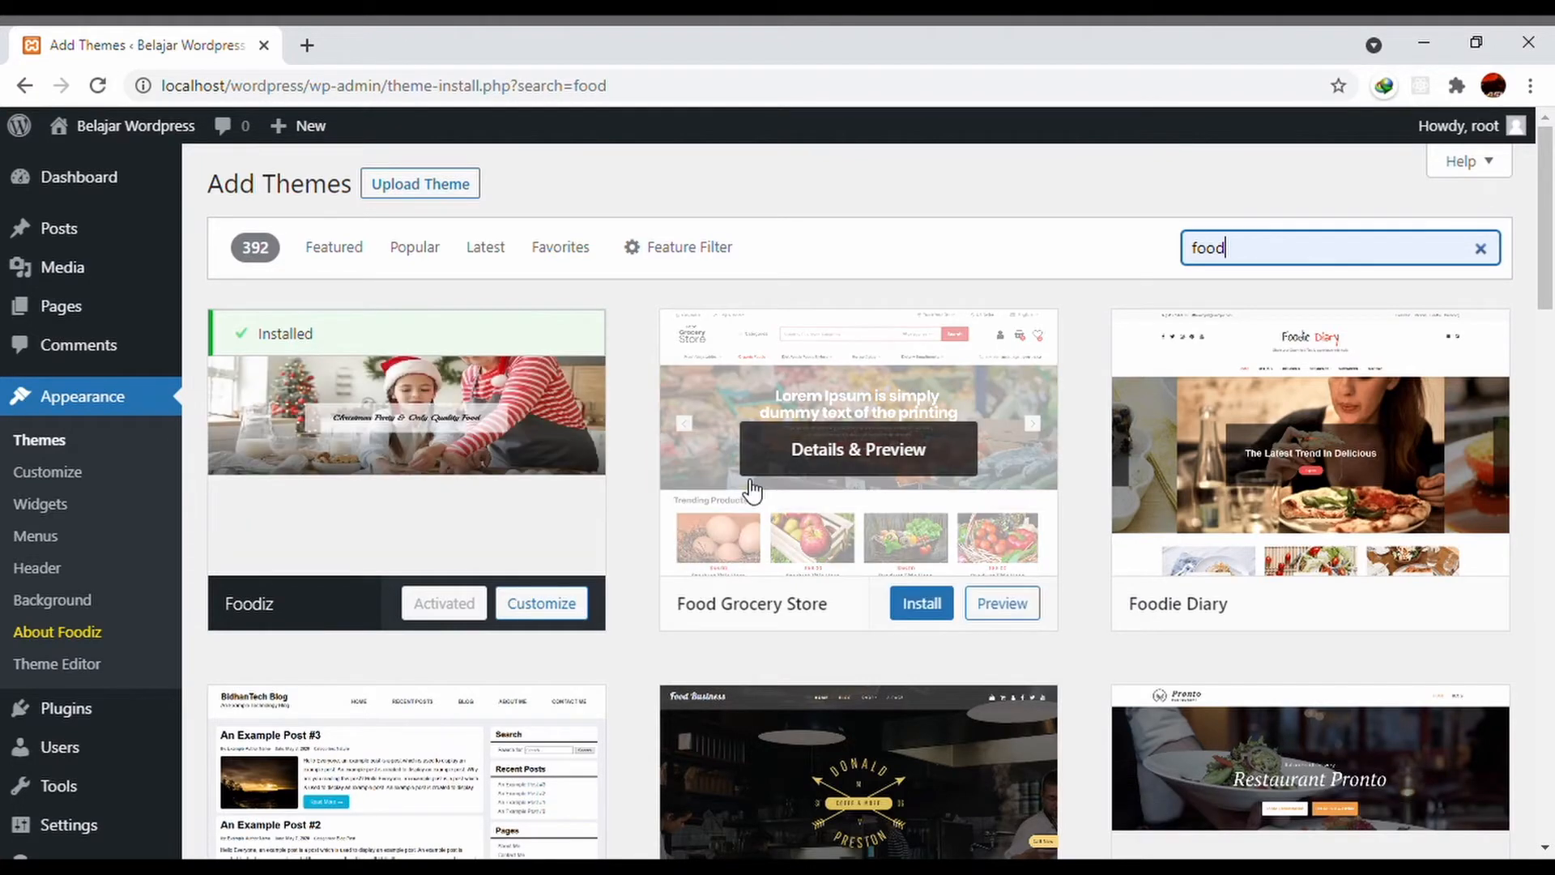
pyautogui.scroll(-3, 848, 385)
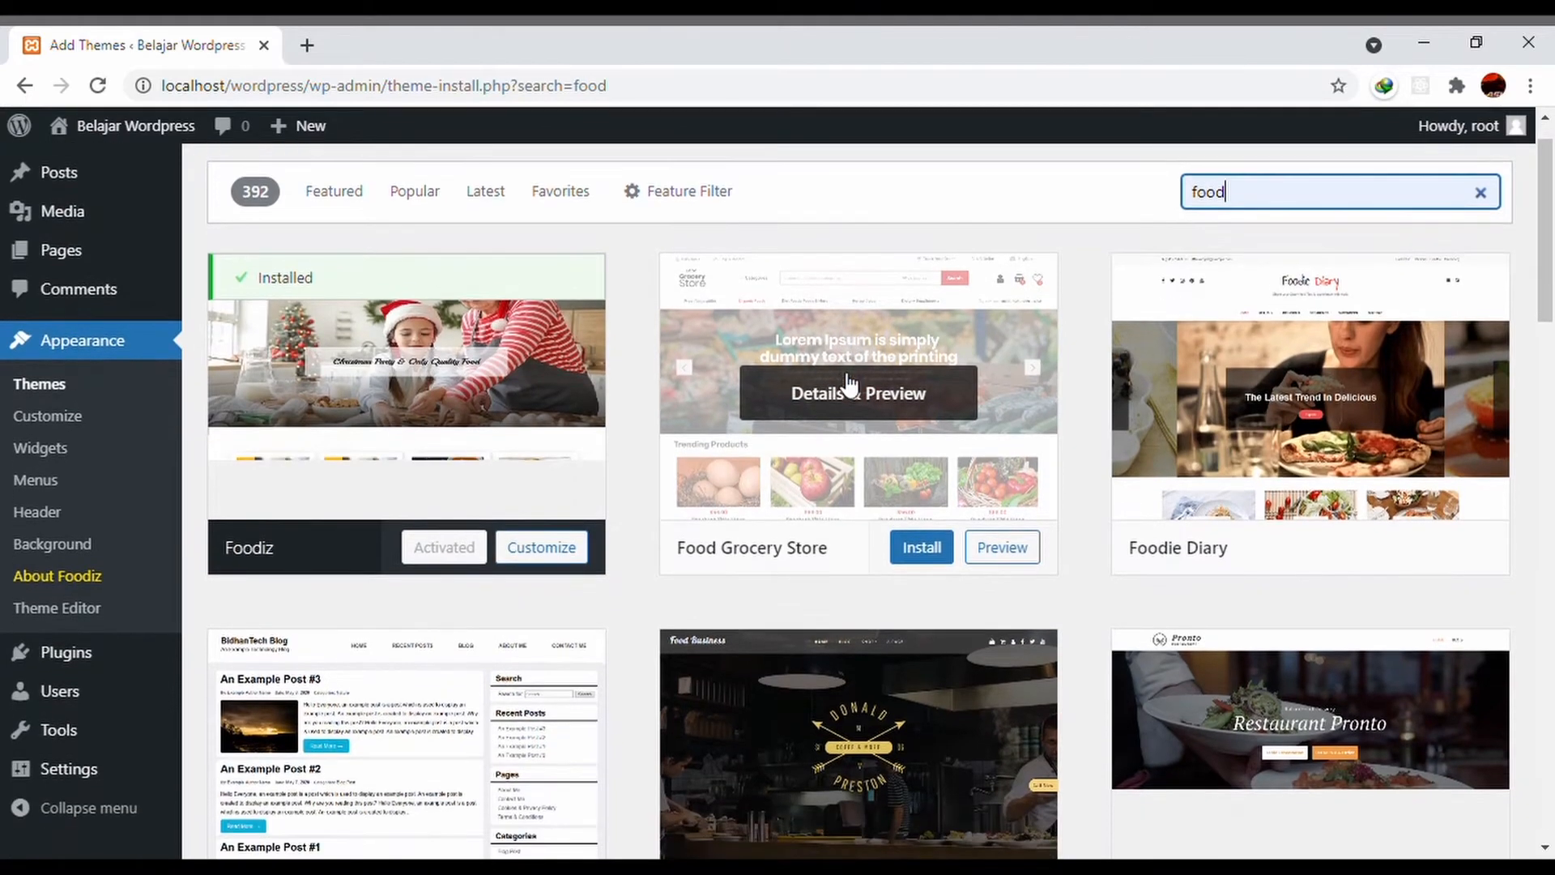
pyautogui.scroll(-6, 848, 385)
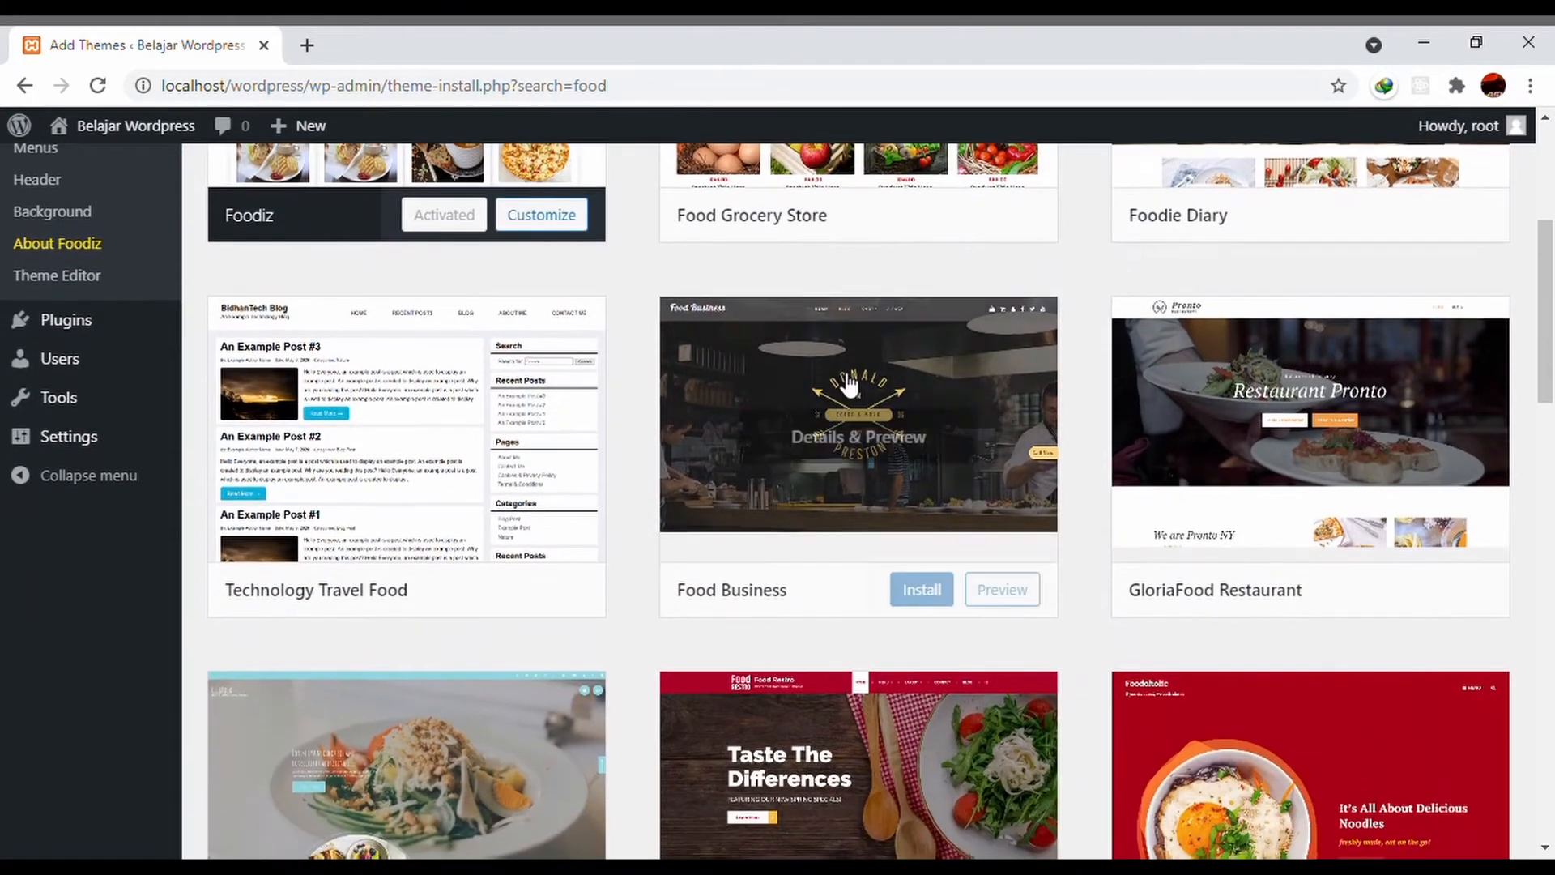
pyautogui.scroll(-3, 848, 384)
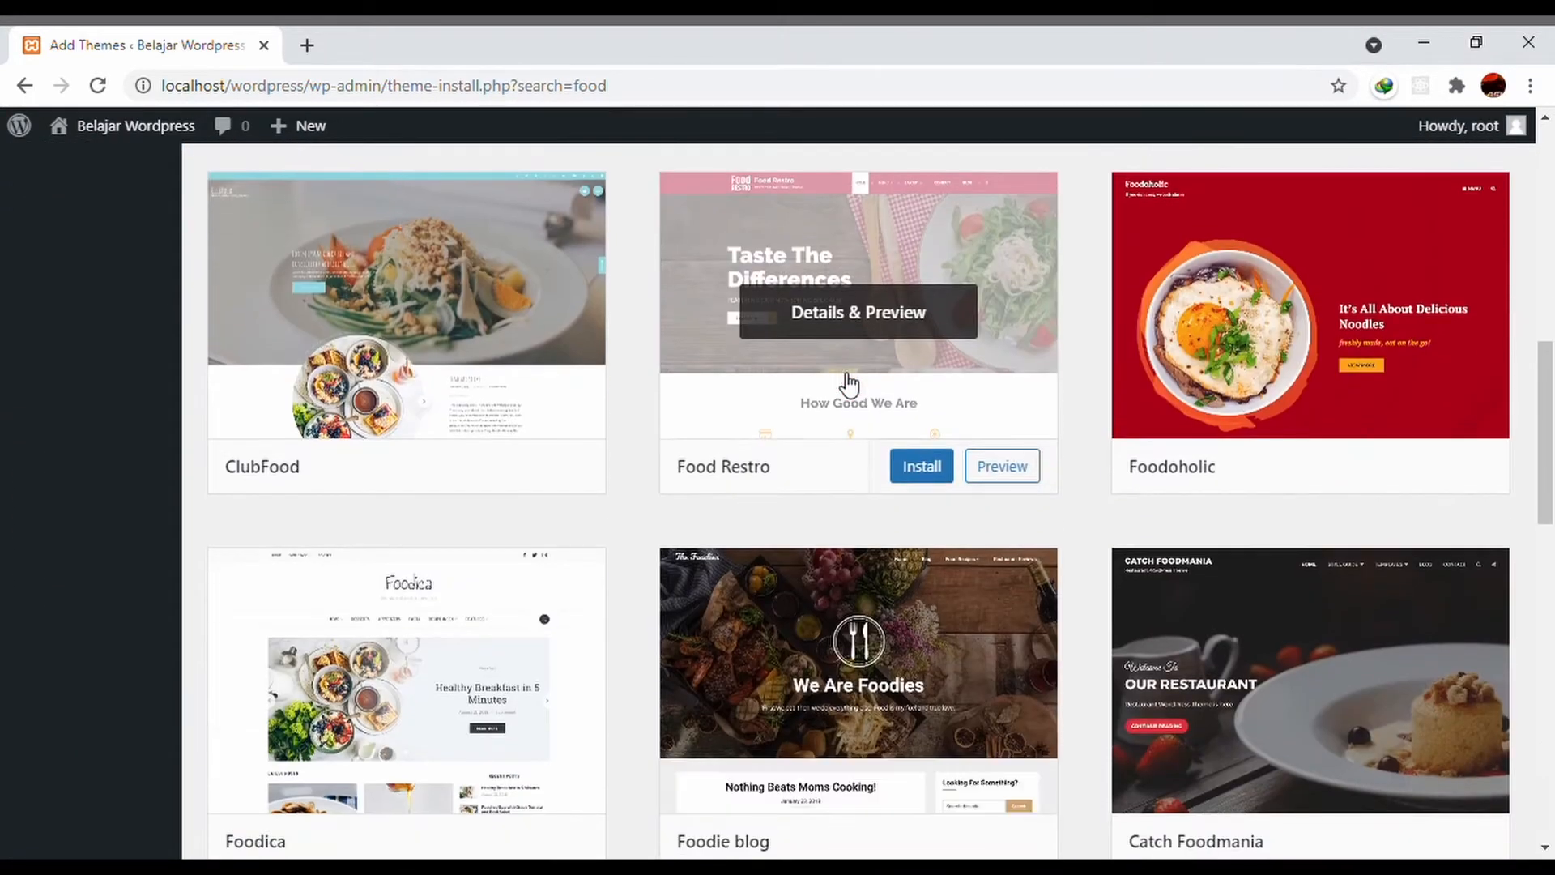
pyautogui.scroll(-2, 848, 385)
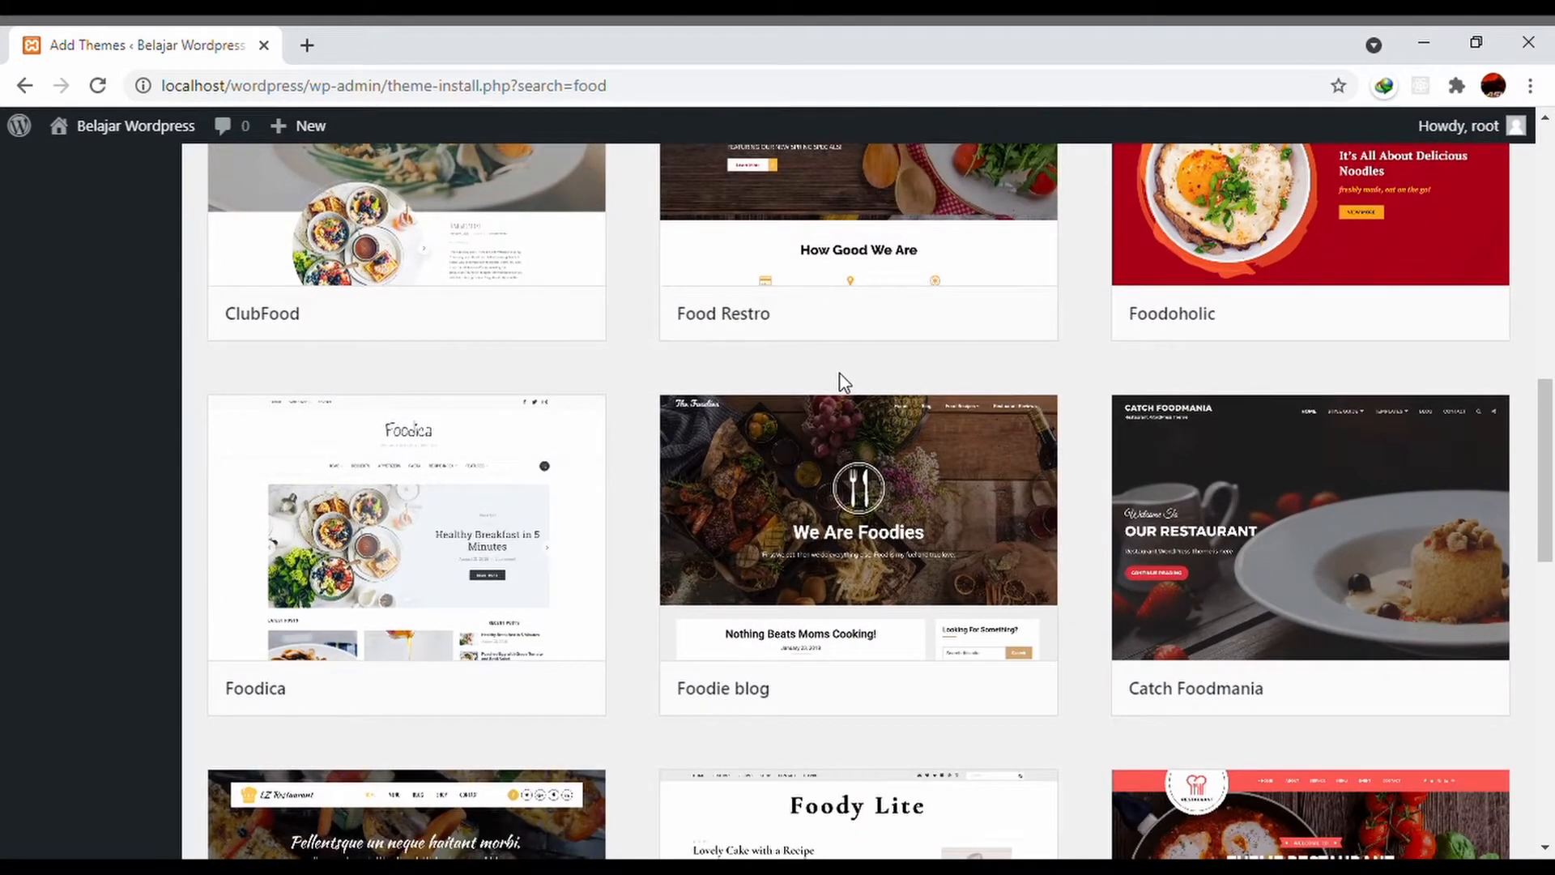
pyautogui.scroll(-1, 839, 374)
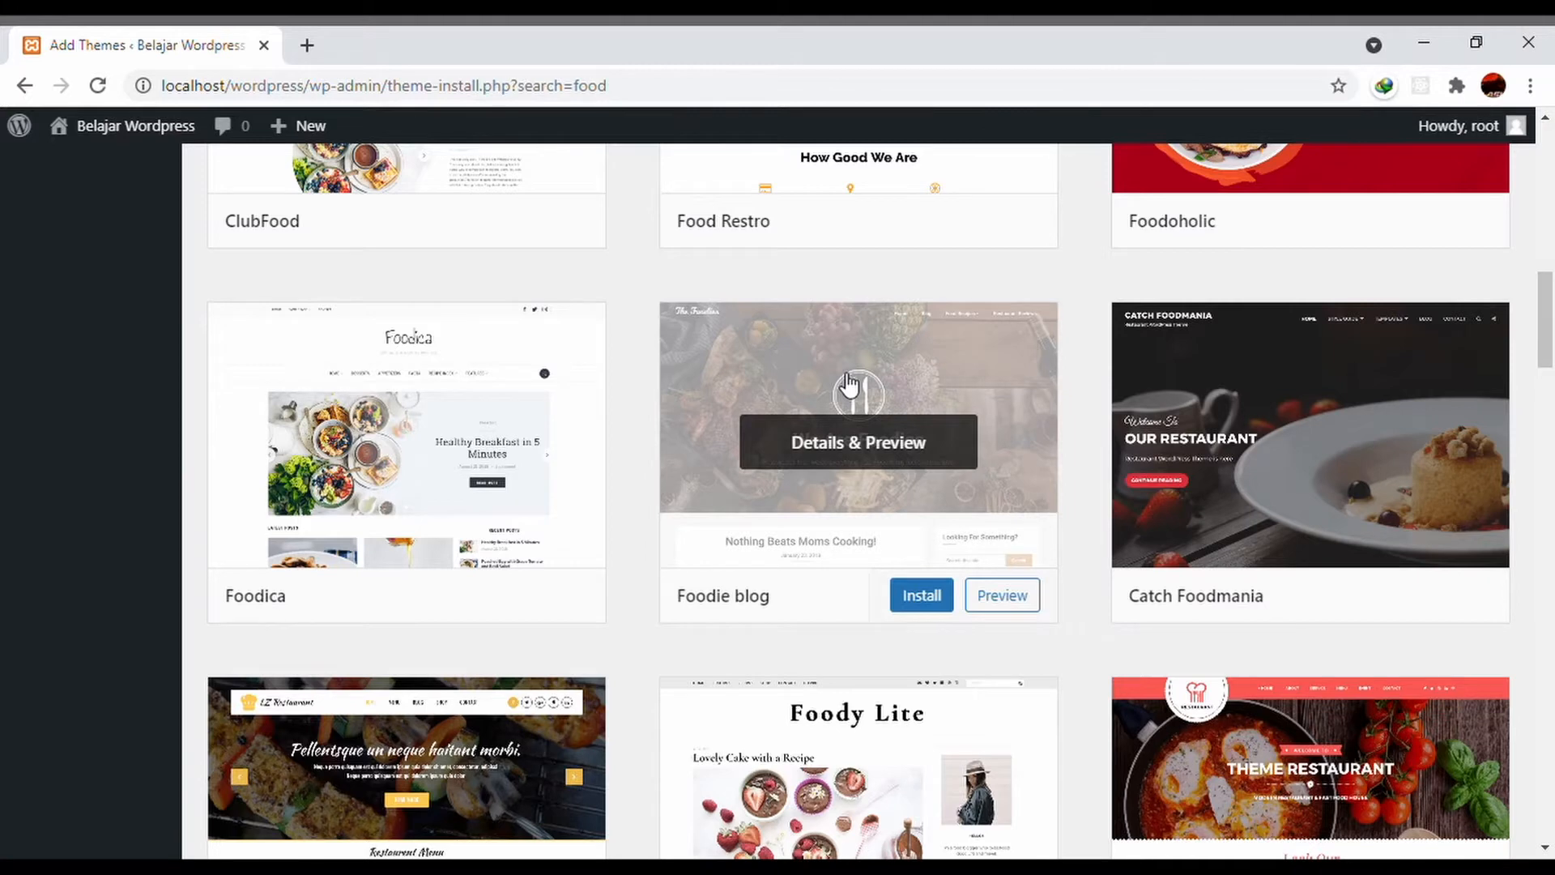
pyautogui.scroll(5, 848, 384)
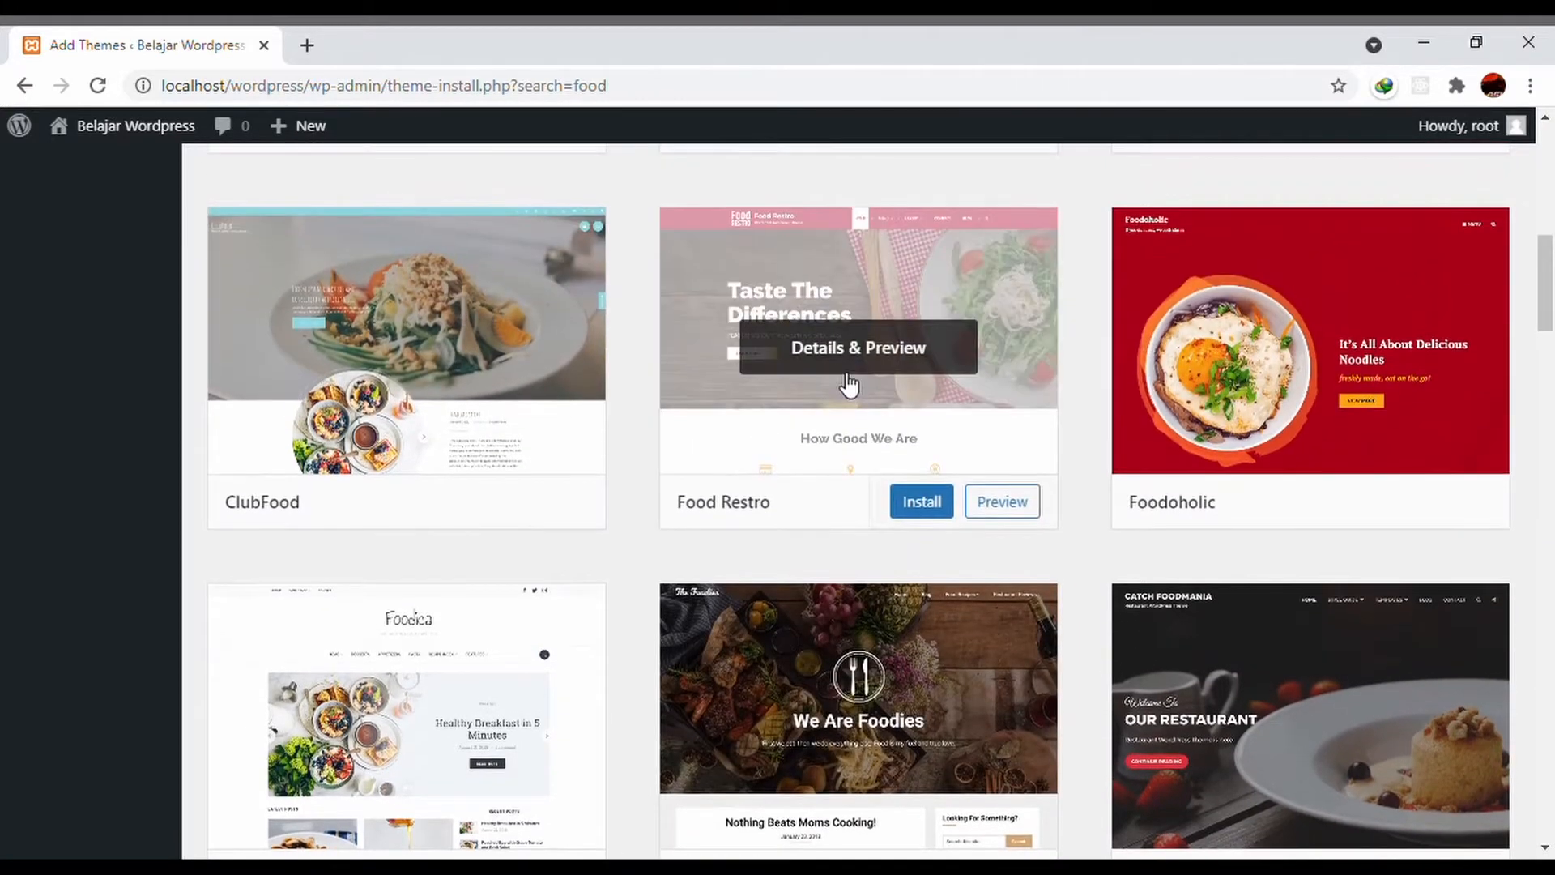
pyautogui.scroll(4, 848, 384)
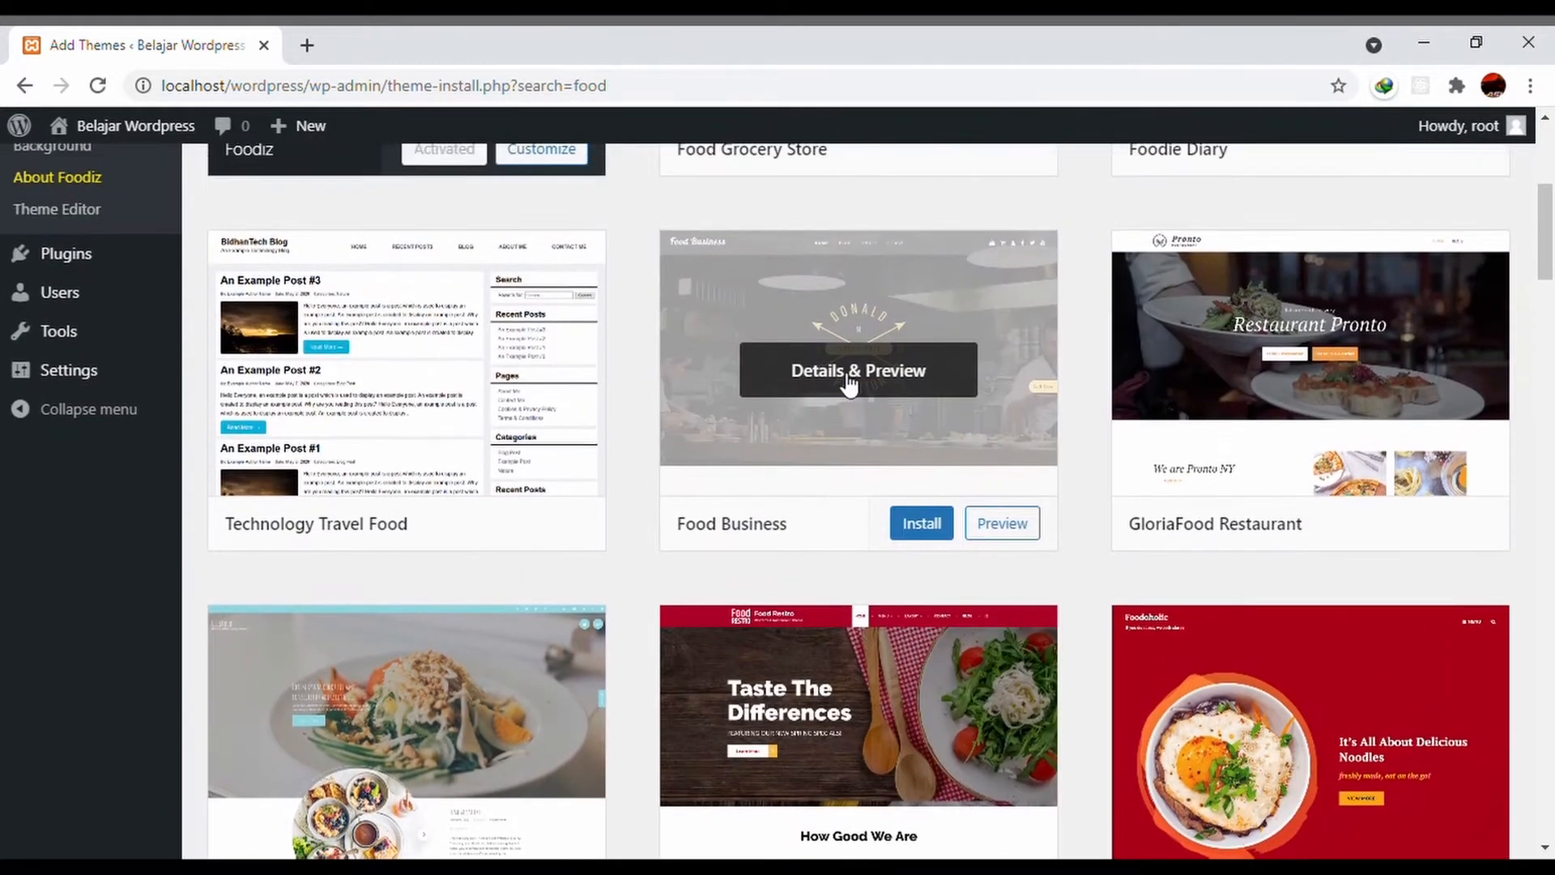
pyautogui.scroll(5, 849, 384)
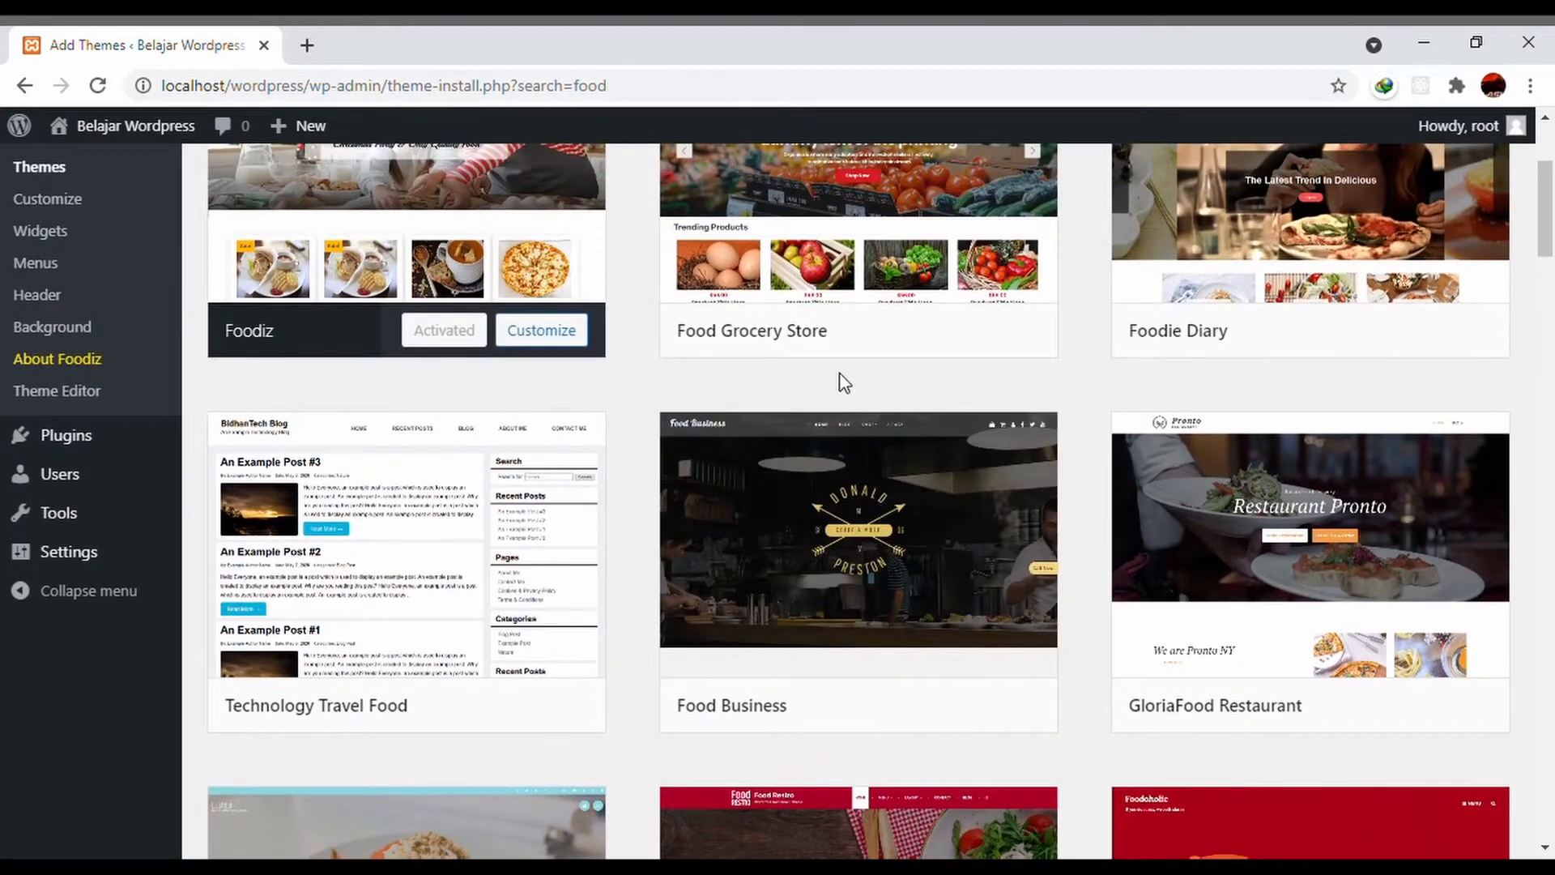
pyautogui.scroll(1, 848, 384)
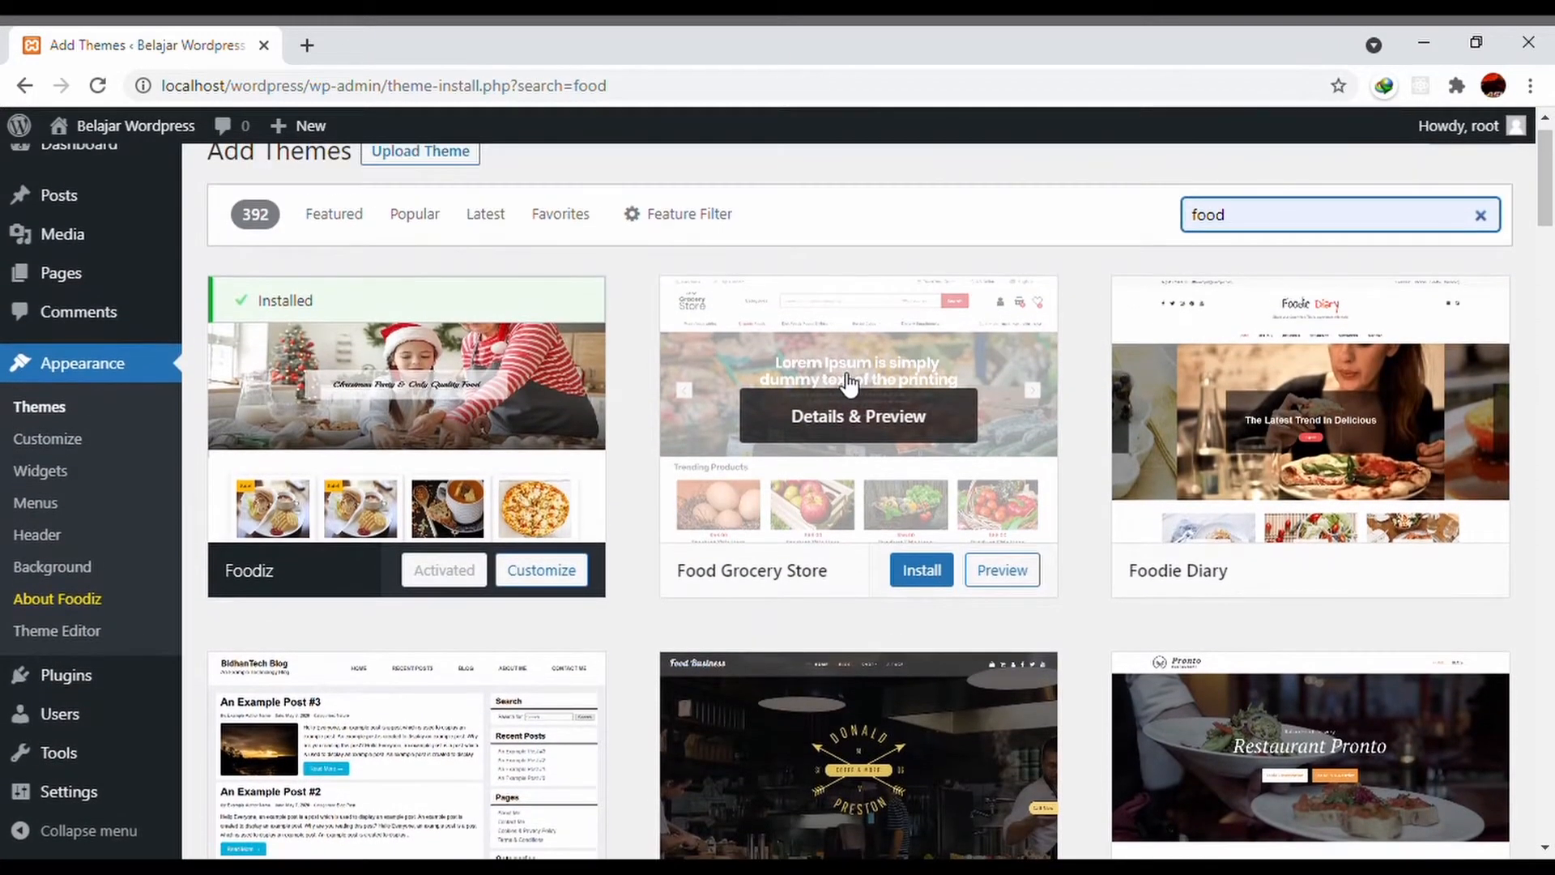
# - Install and activate the Food Restaurant theme from the food search results
pyautogui.scroll(-2, 1157, 634)
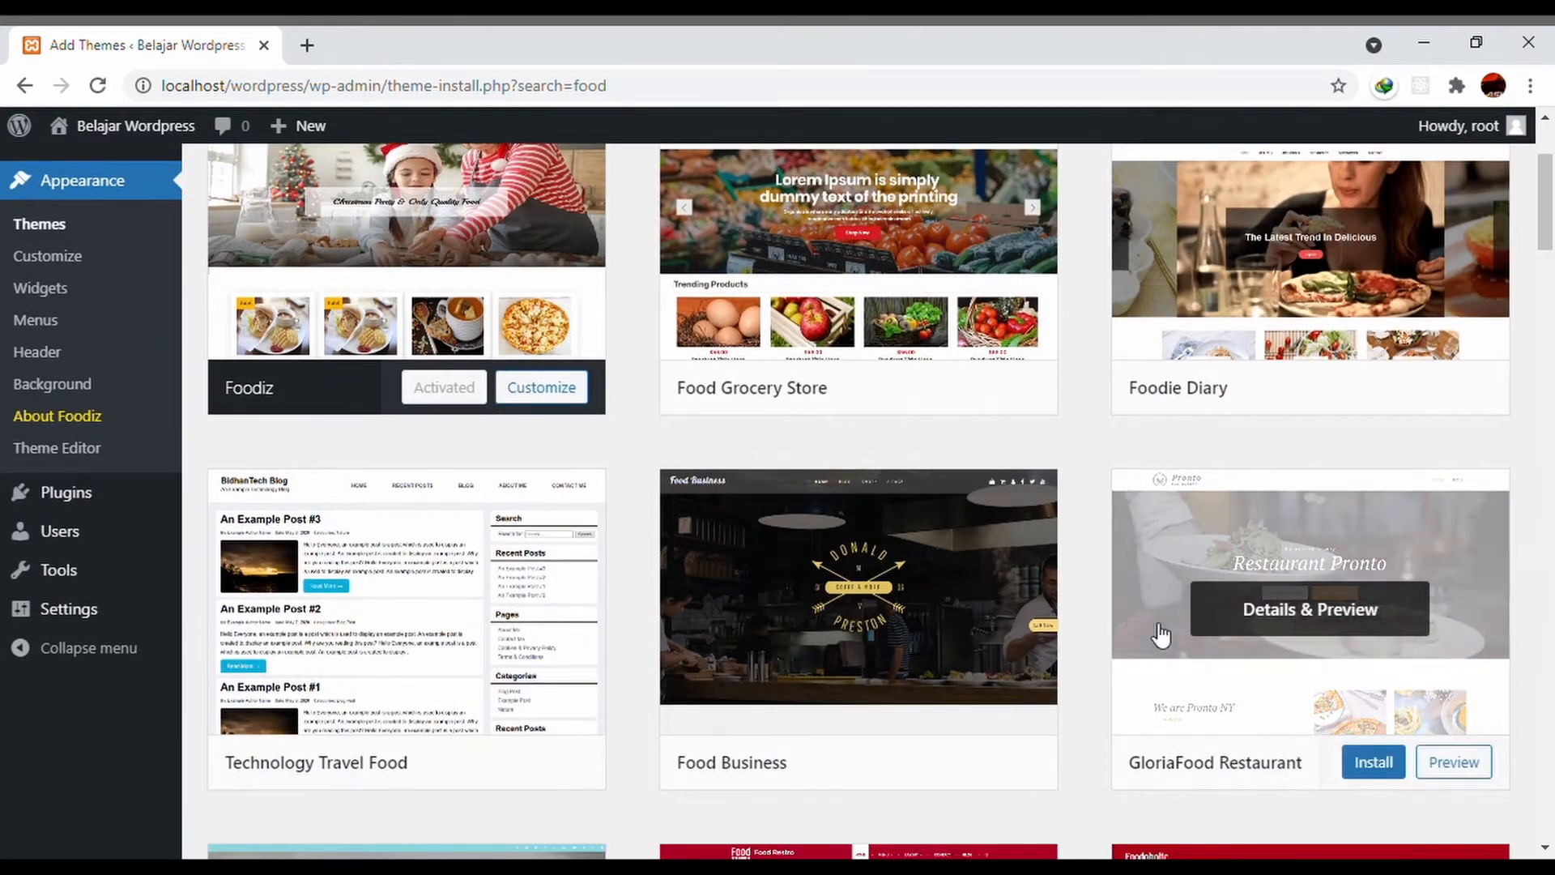
pyautogui.scroll(-5, 1160, 636)
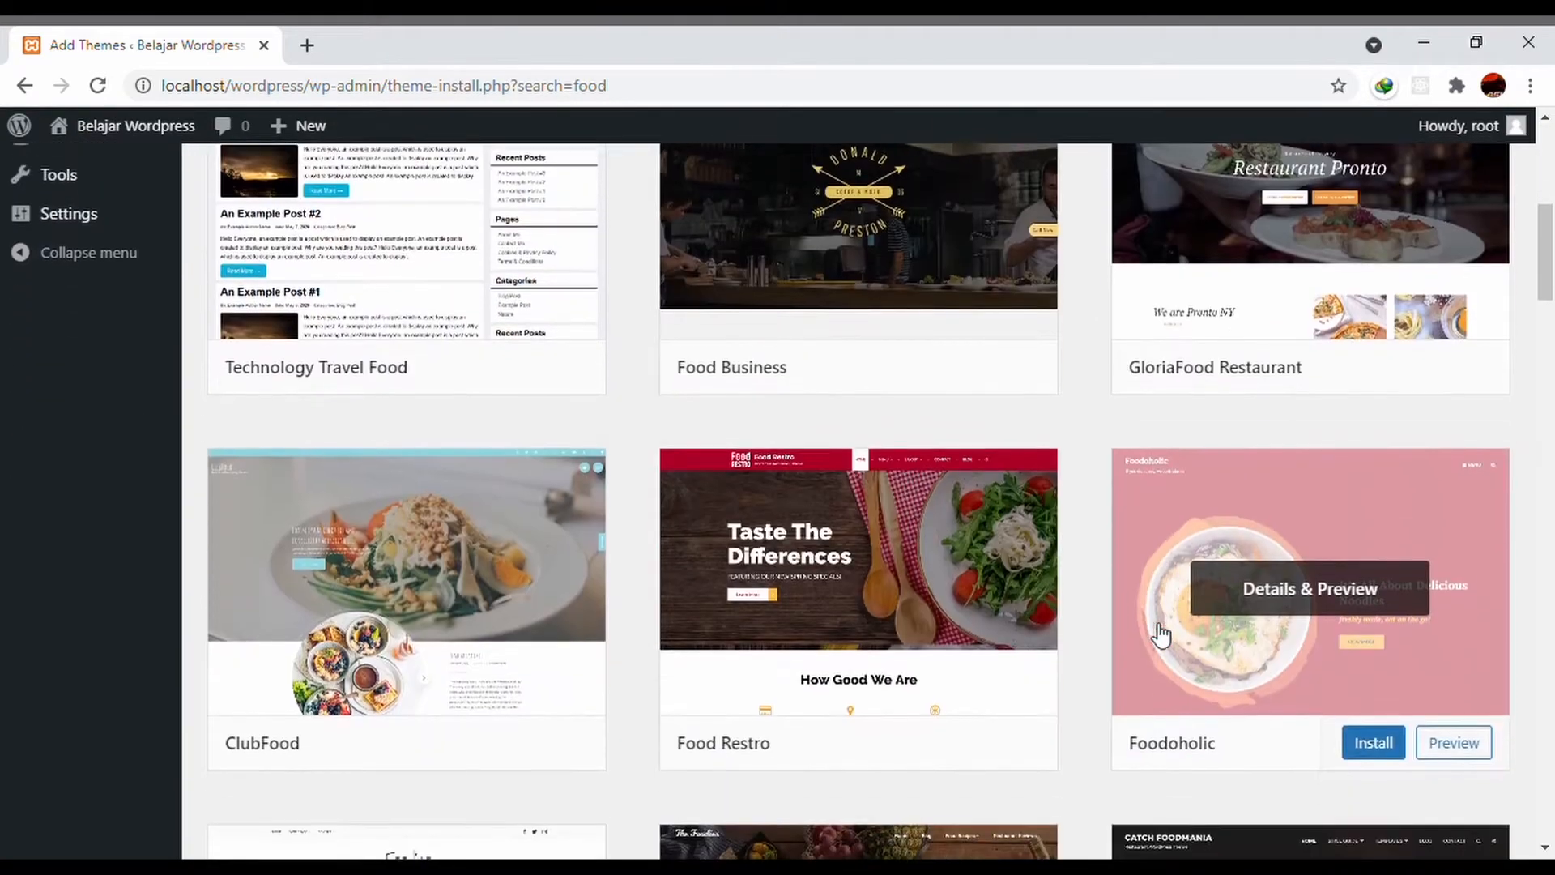
pyautogui.scroll(-2, 1161, 636)
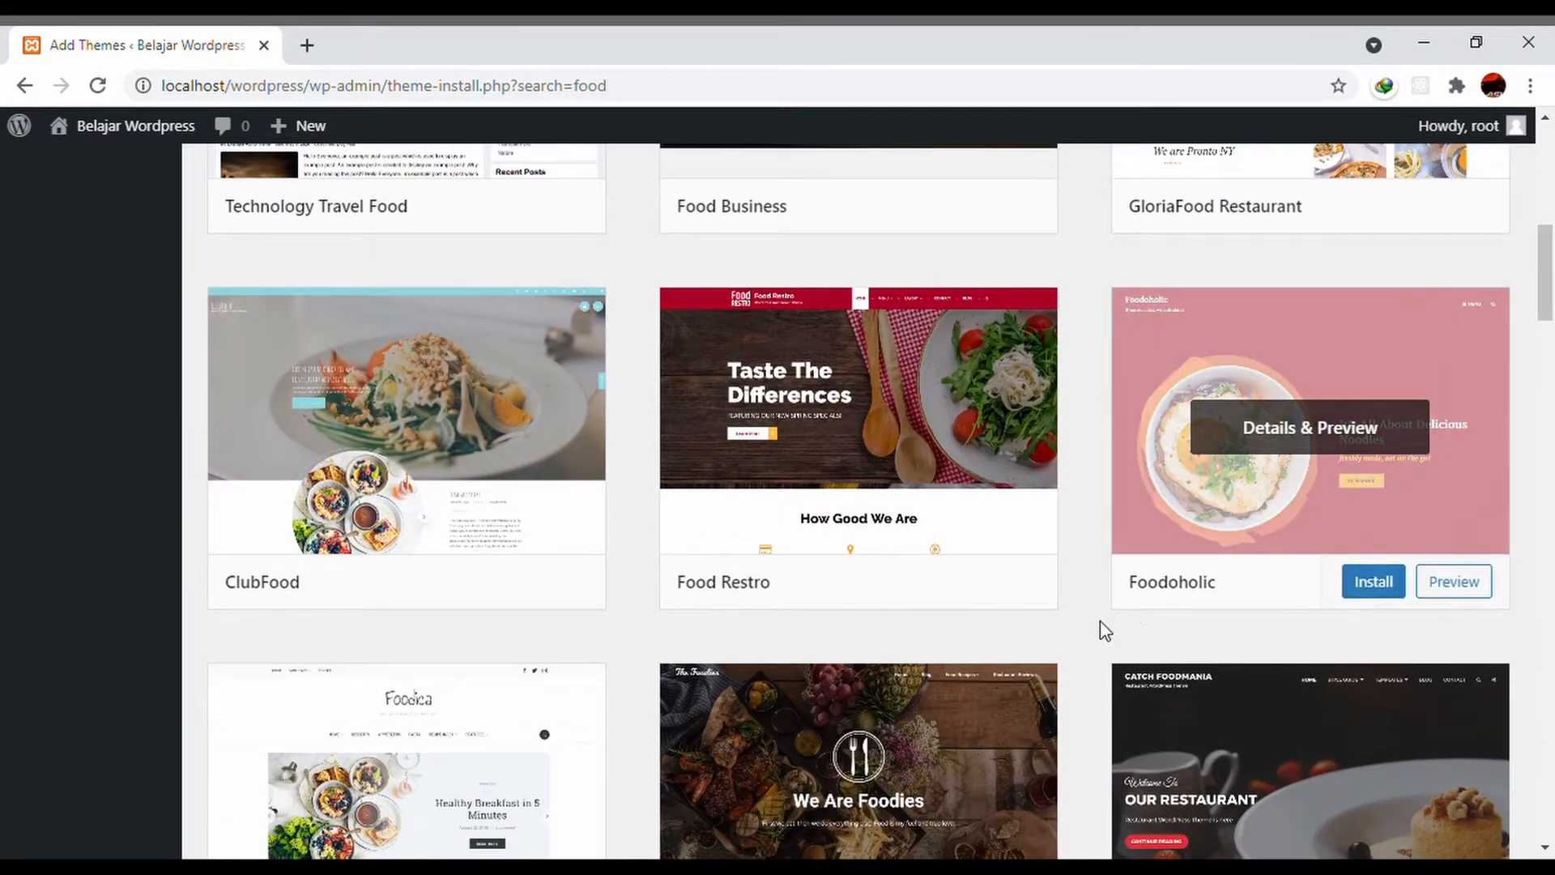
pyautogui.scroll(-3, 1078, 654)
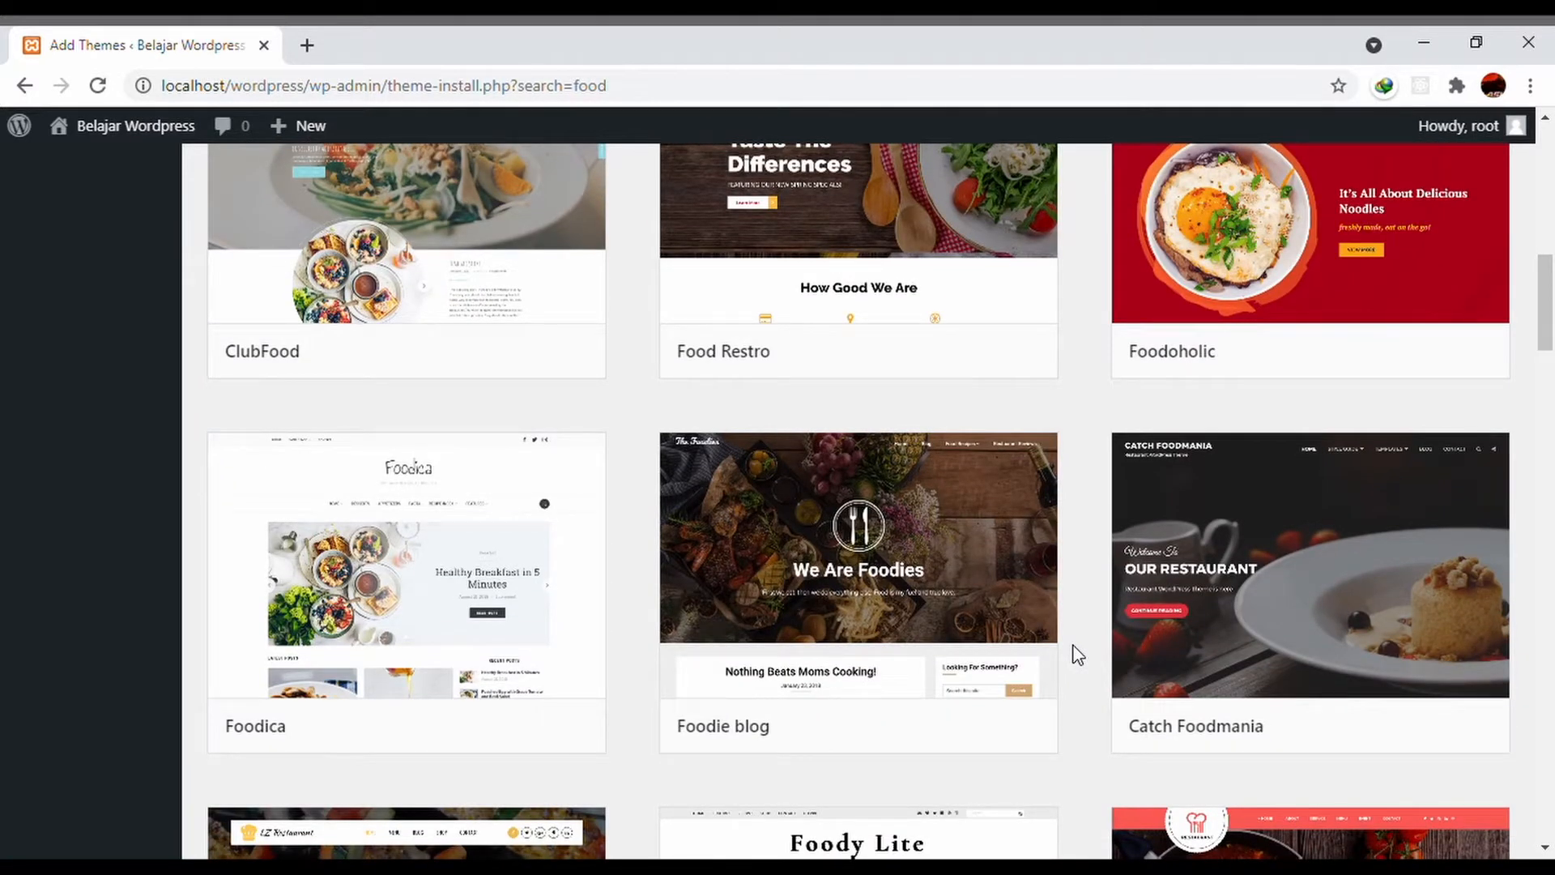
pyautogui.scroll(-2, 1077, 654)
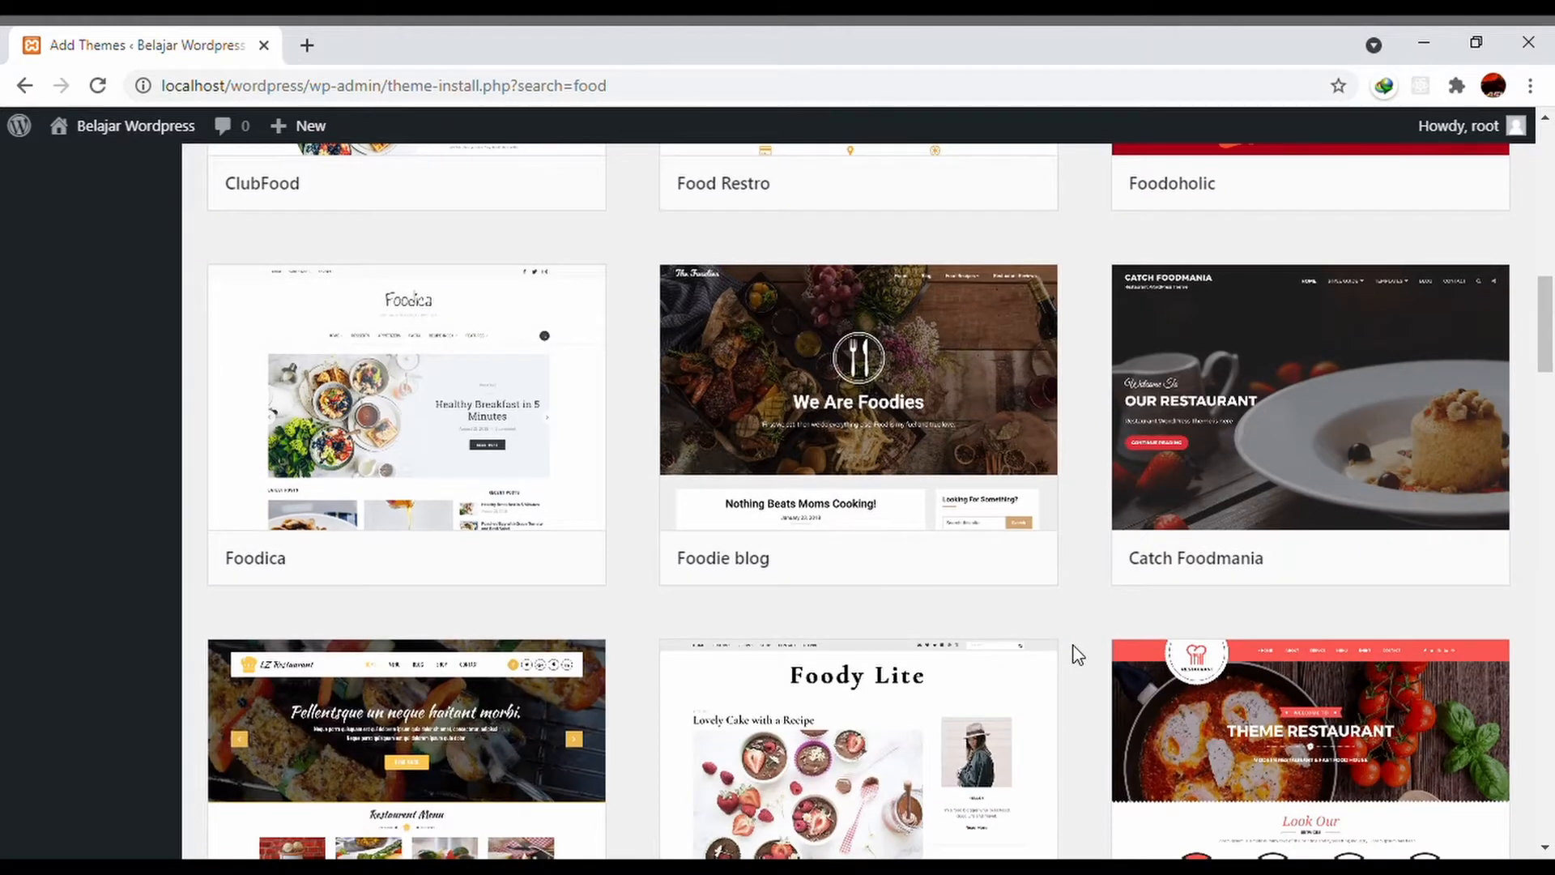
pyautogui.scroll(-4, 1078, 655)
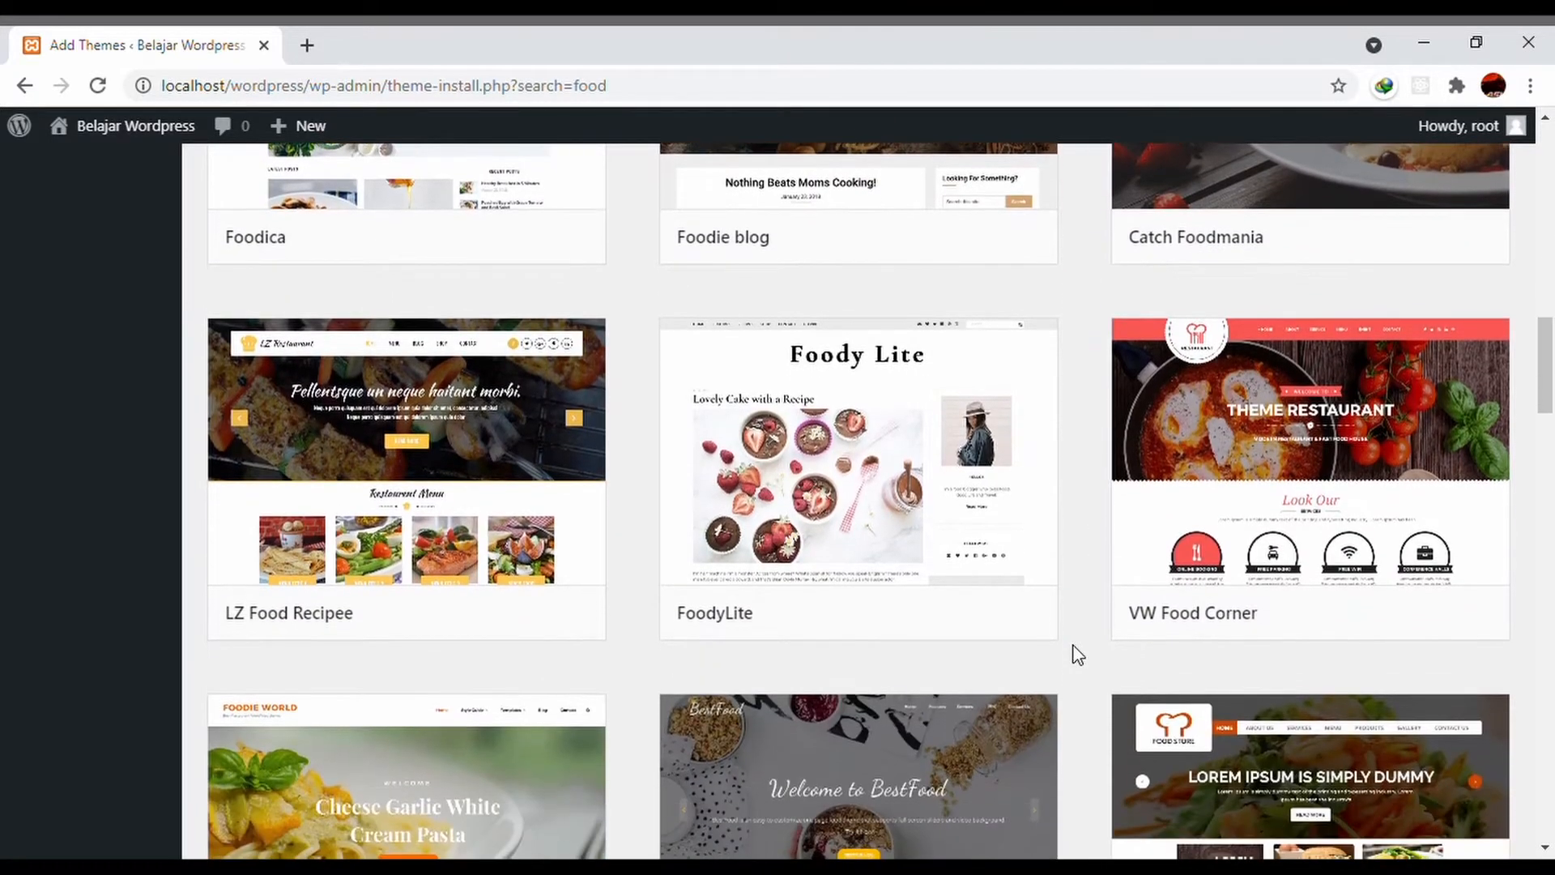
pyautogui.scroll(-2, 1077, 654)
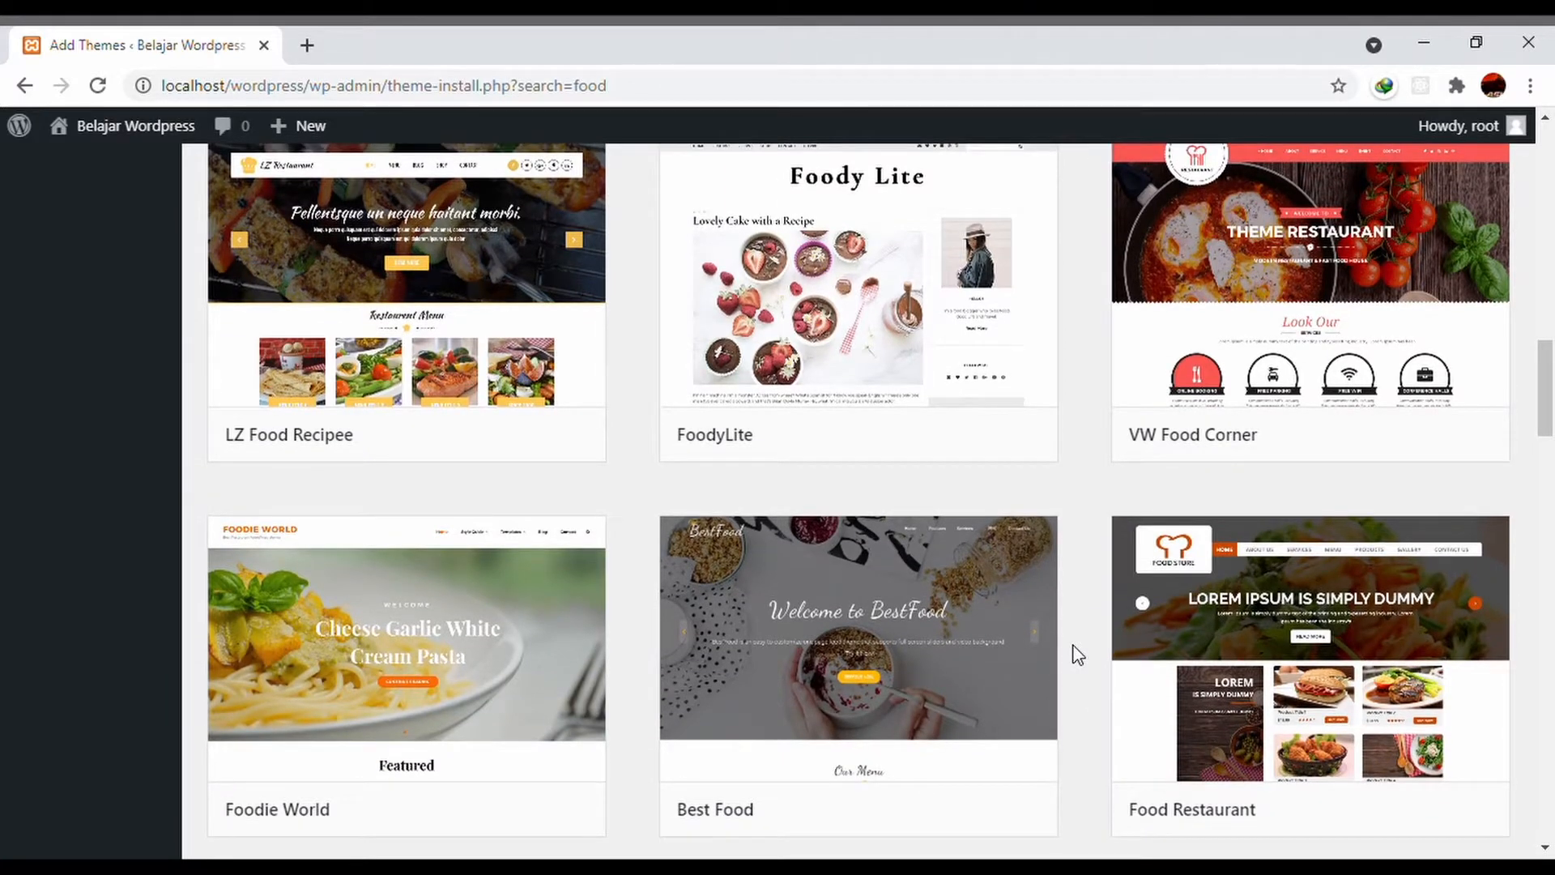
pyautogui.scroll(-1, 1078, 655)
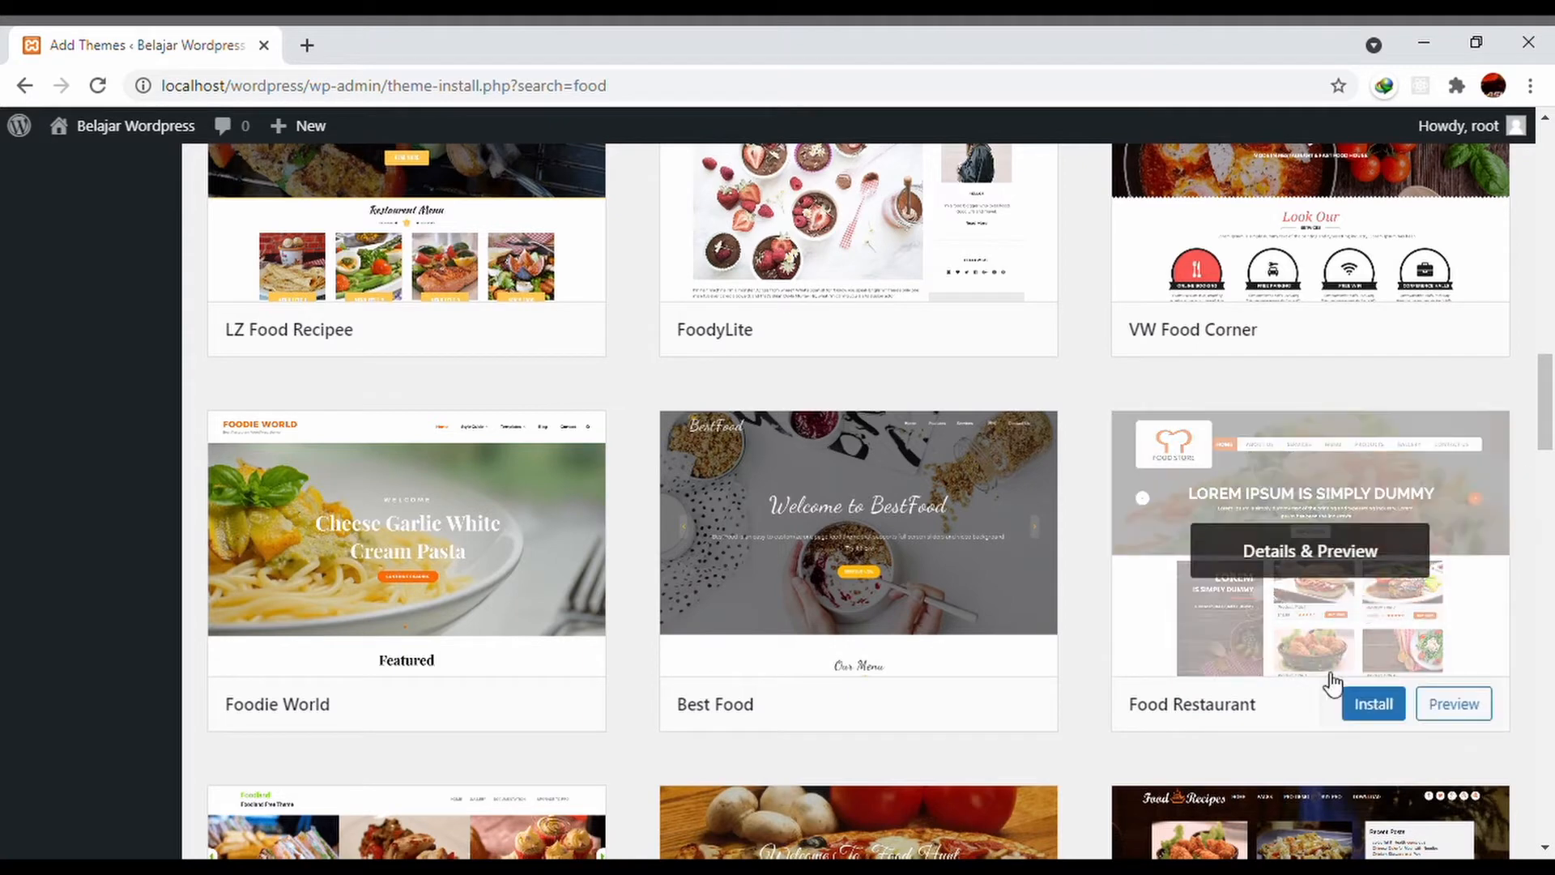
pyautogui.moveTo(1398, 707)
pyautogui.click(1384, 713)
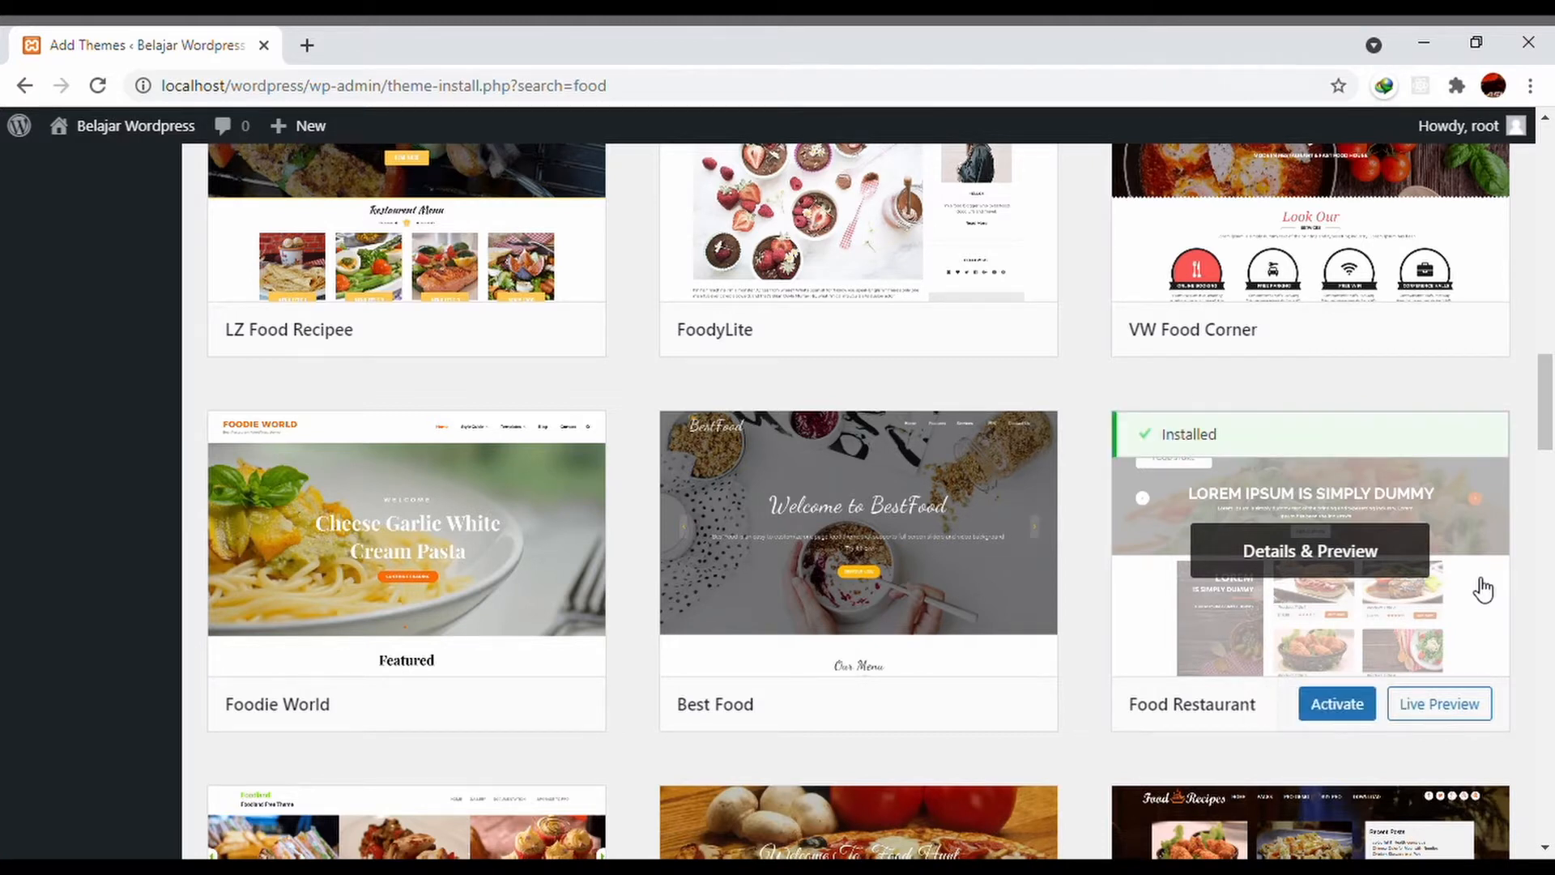
pyautogui.click(1337, 704)
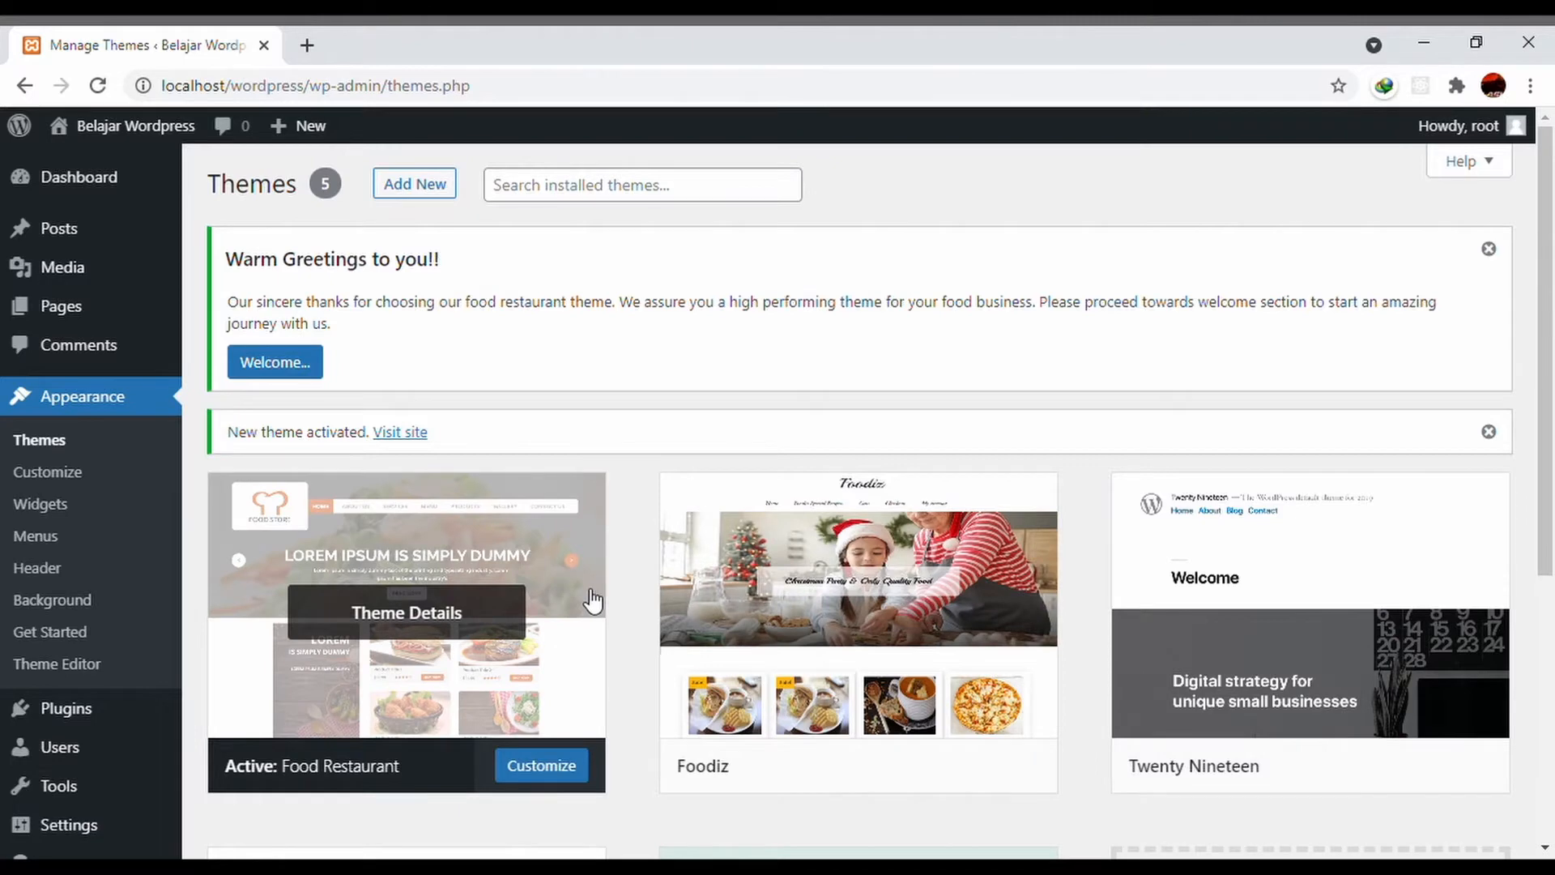
# - Open the customizer for the active Food Restaurant theme and go to its Header Image settings
pyautogui.scroll(-2, 593, 603)
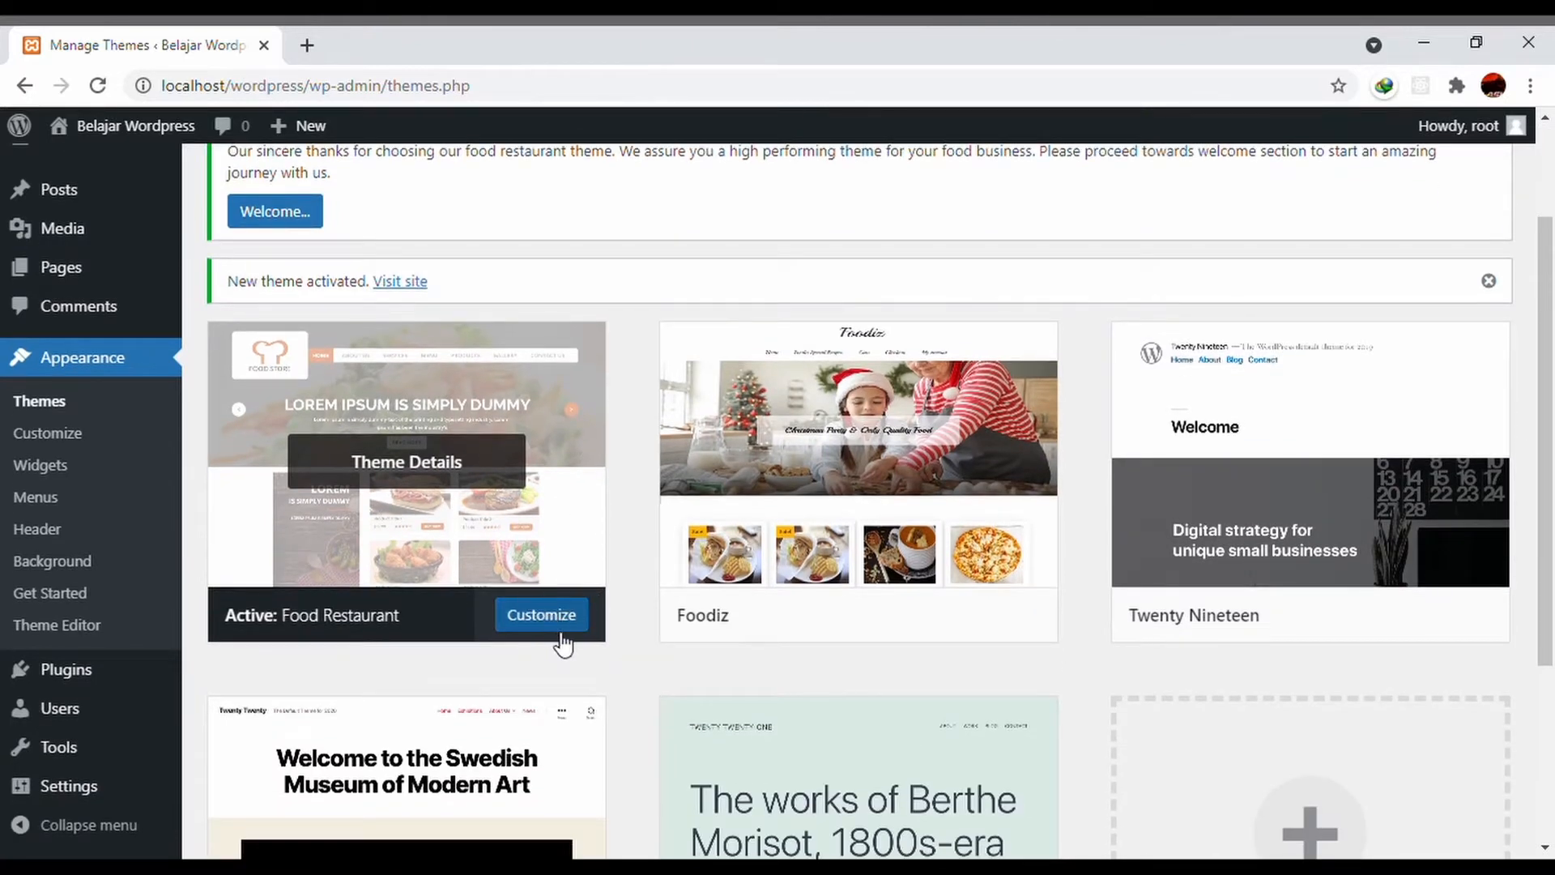
pyautogui.click(574, 624)
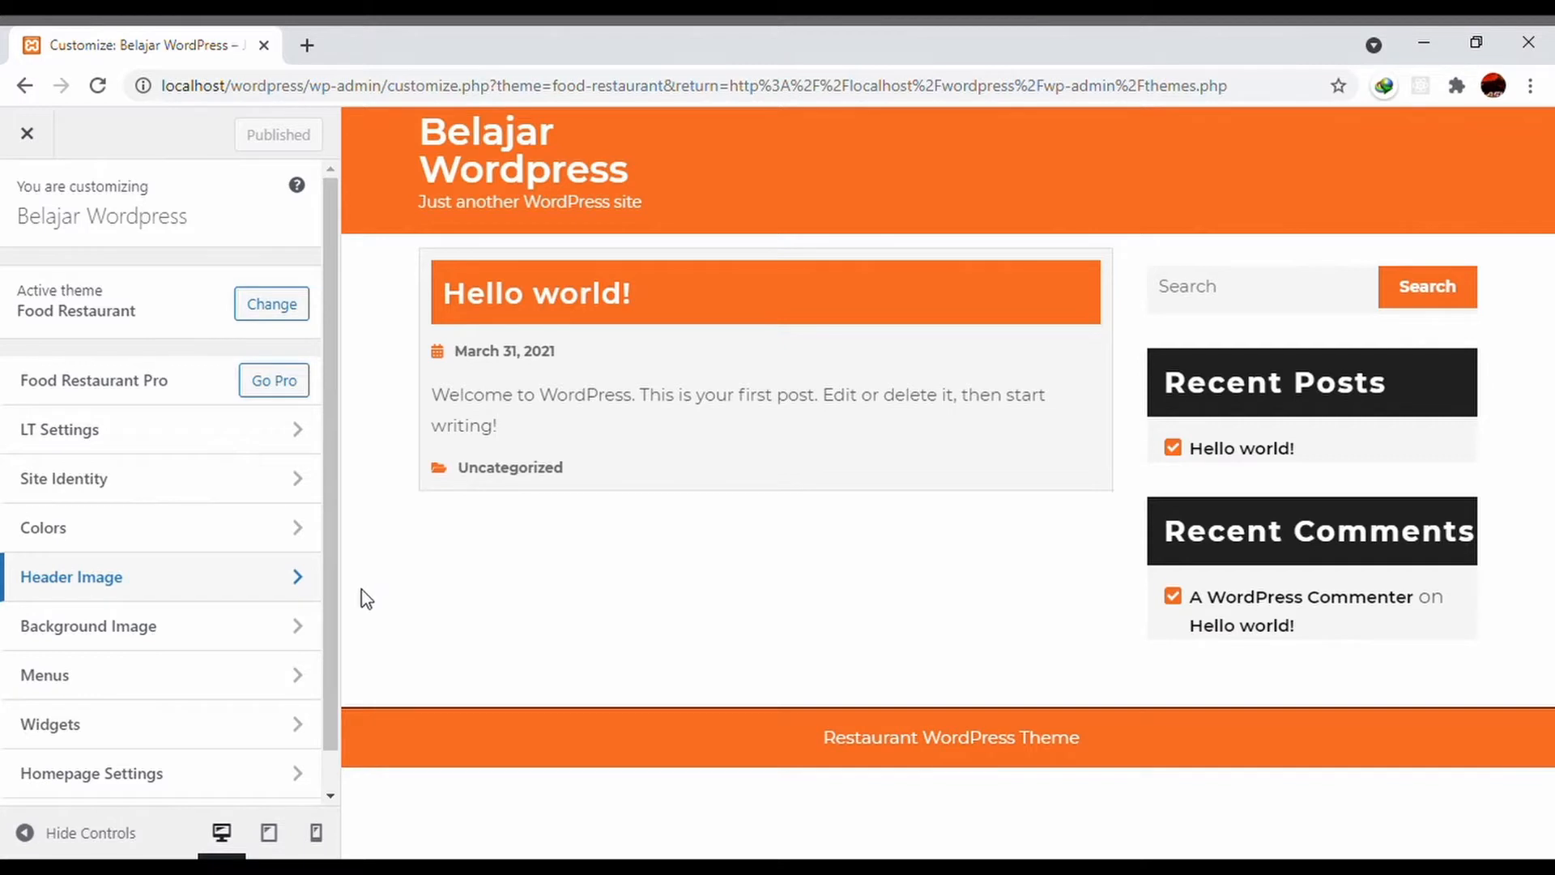
pyautogui.click(280, 594)
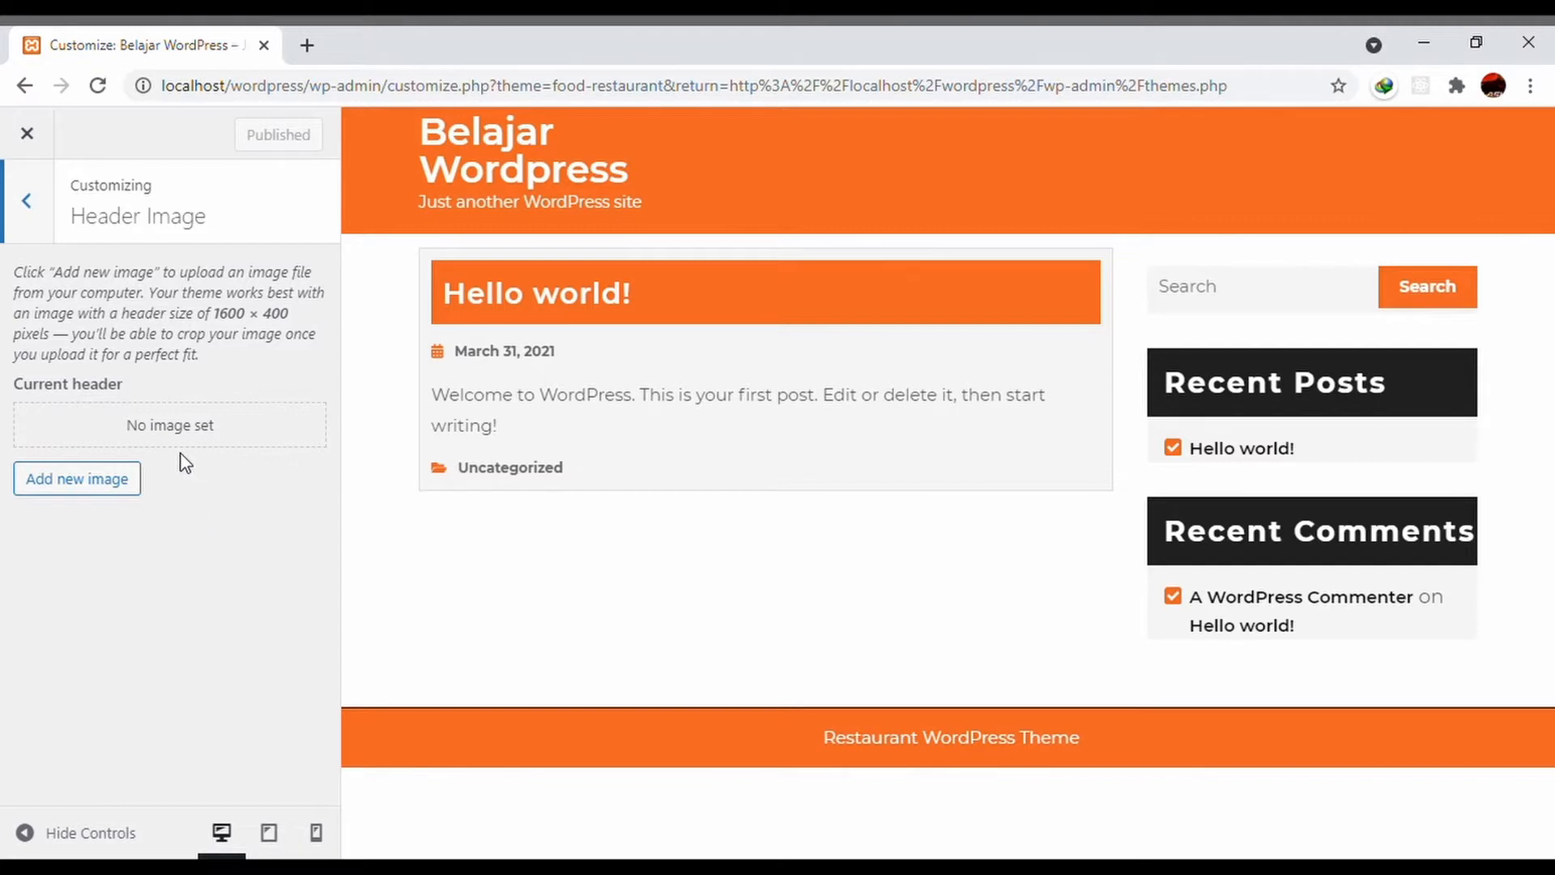
# - Upload the Angkringan Elite banner 41f1f883-ef22-4a0e-9872-41734ed4a864.jpg and use it as the header image without cropping
pyautogui.click(88, 489)
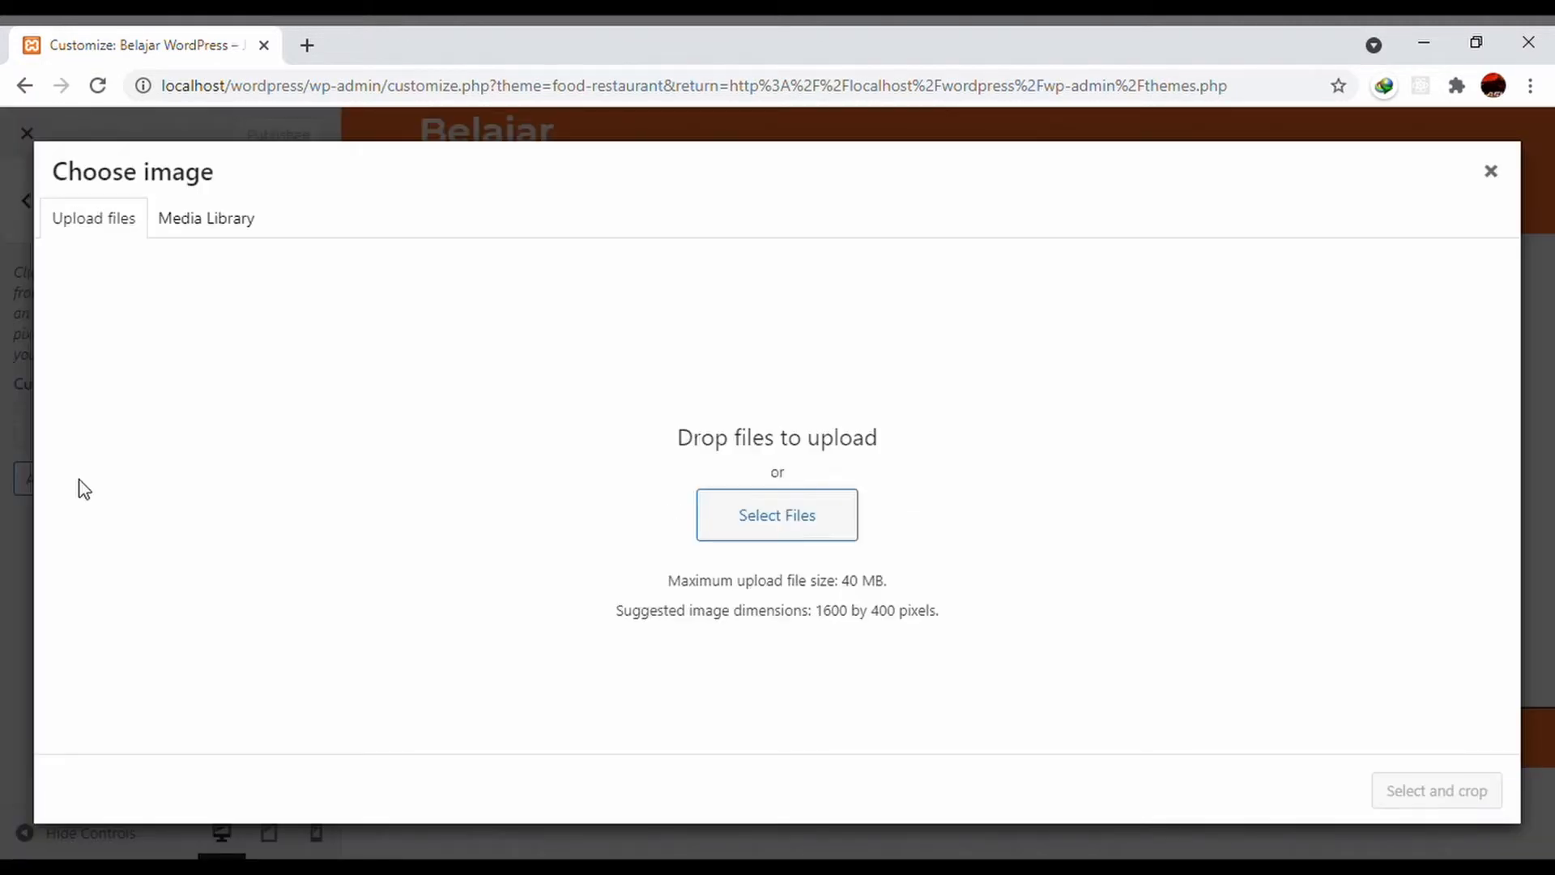
pyautogui.click(796, 527)
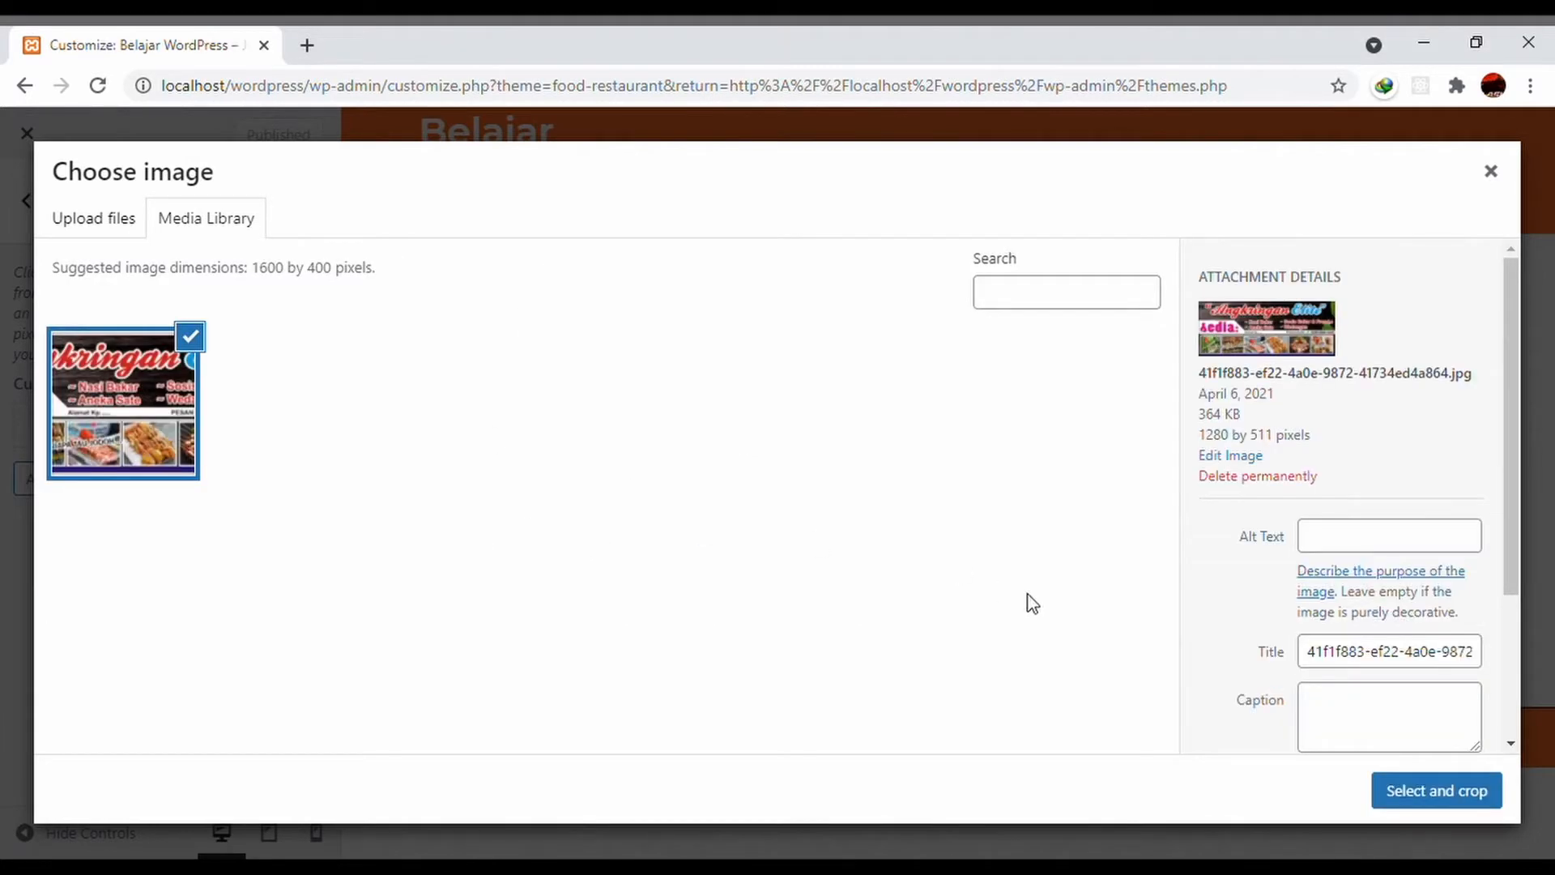
pyautogui.click(1440, 802)
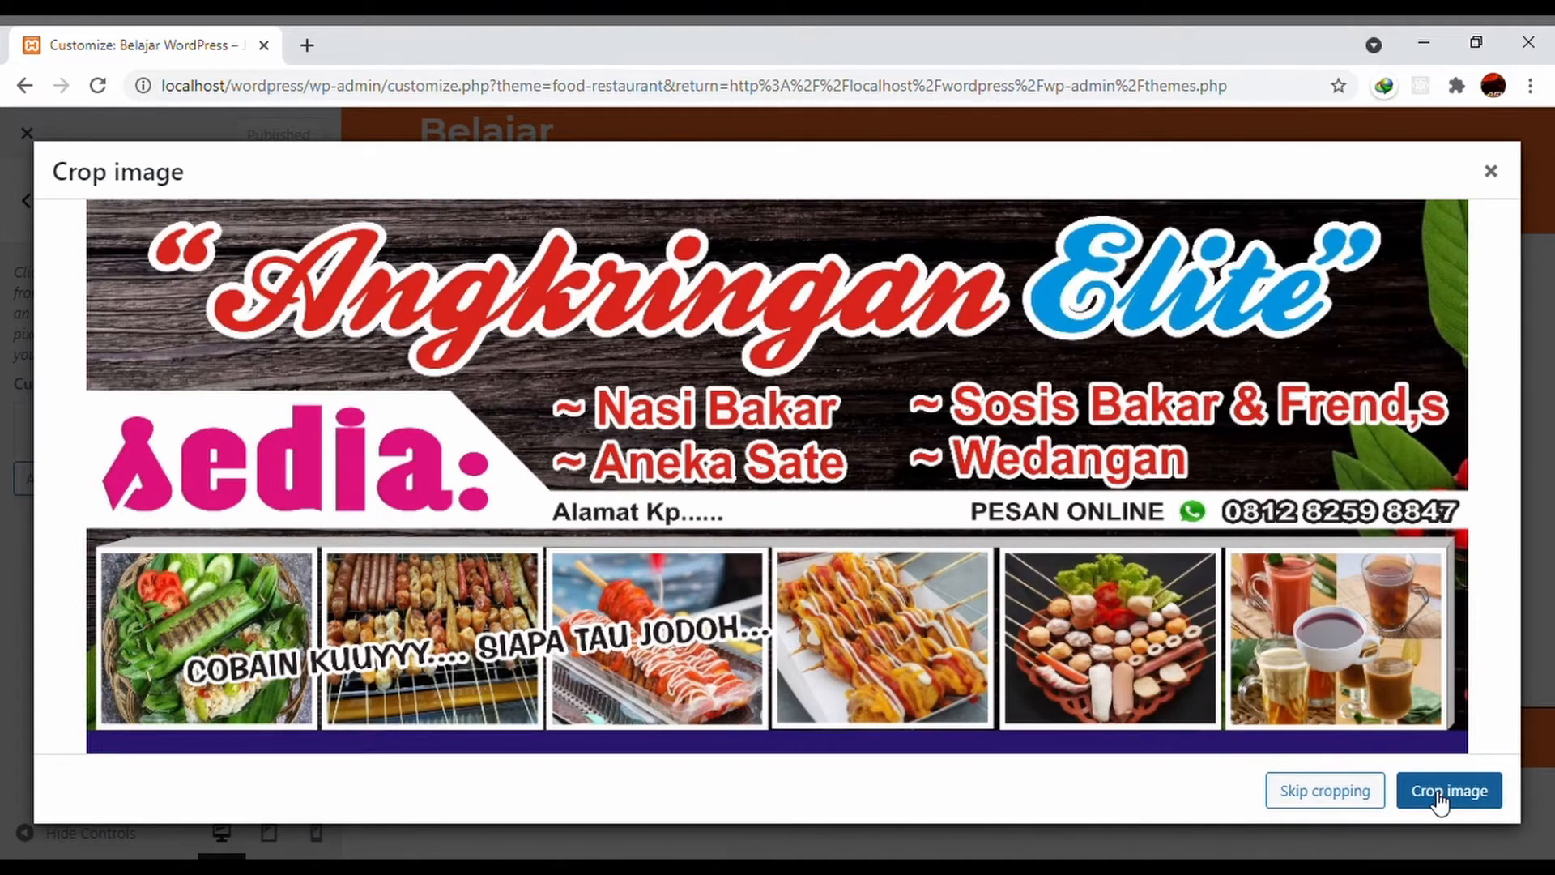
pyautogui.click(1341, 798)
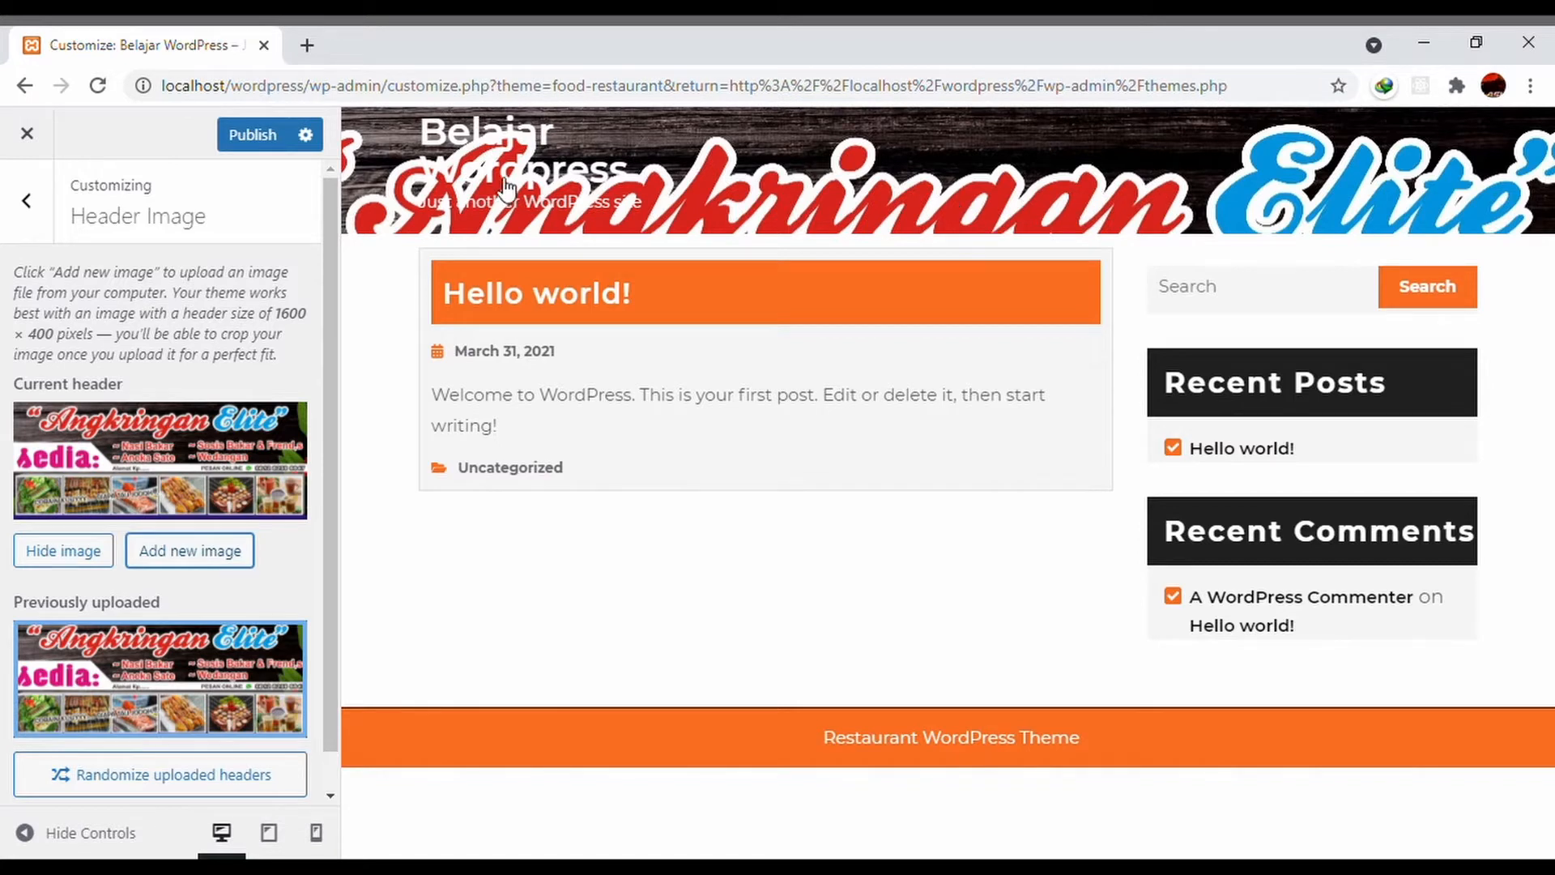
pyautogui.click(38, 224)
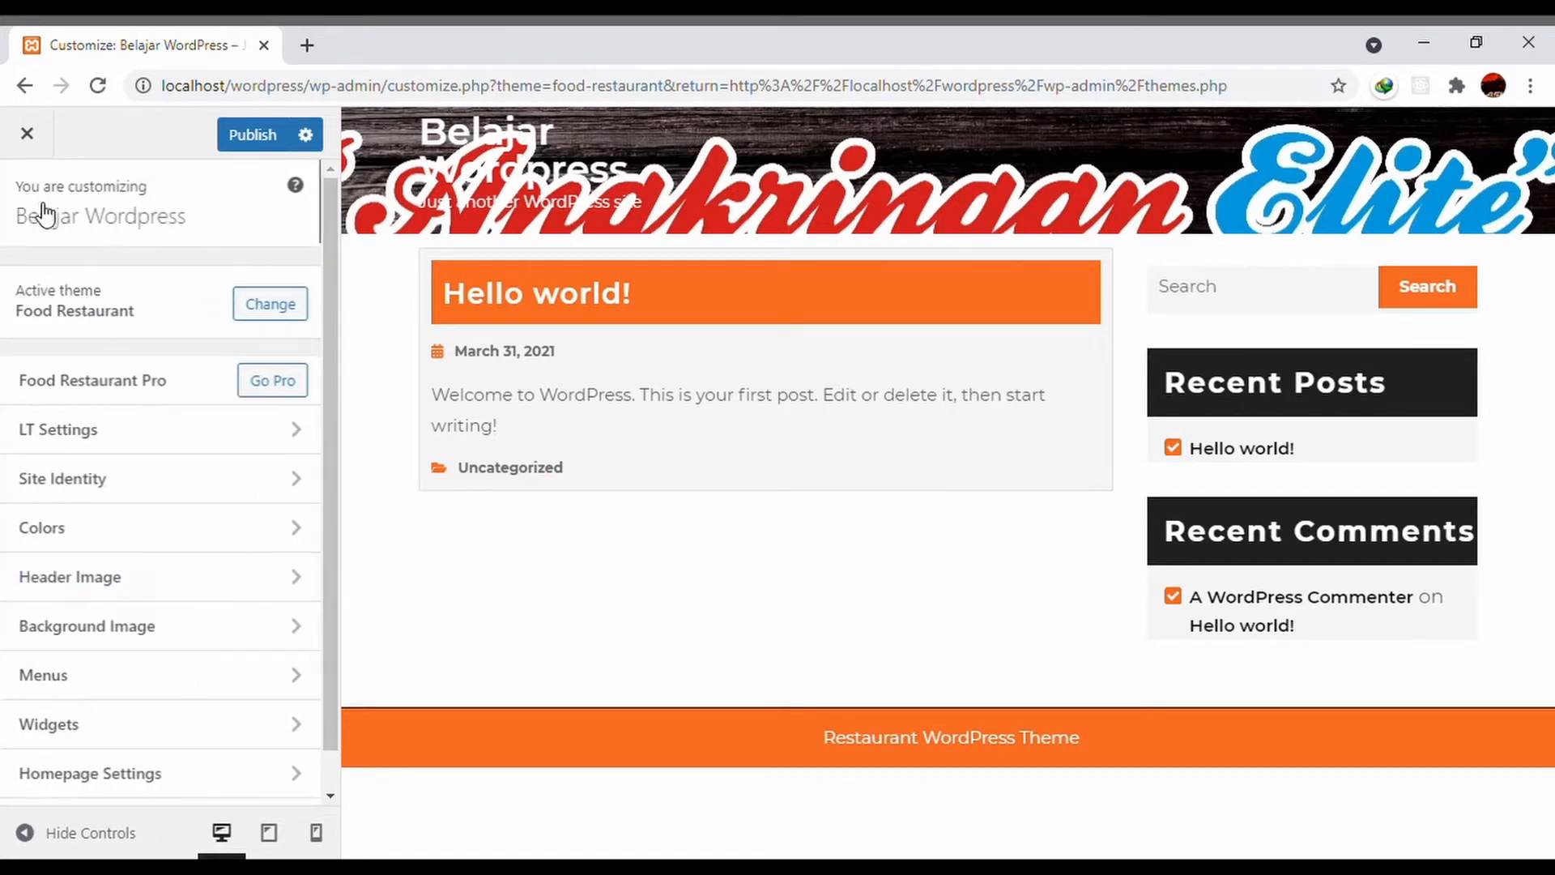
pyautogui.click(202, 576)
pyautogui.scroll(-1, 202, 497)
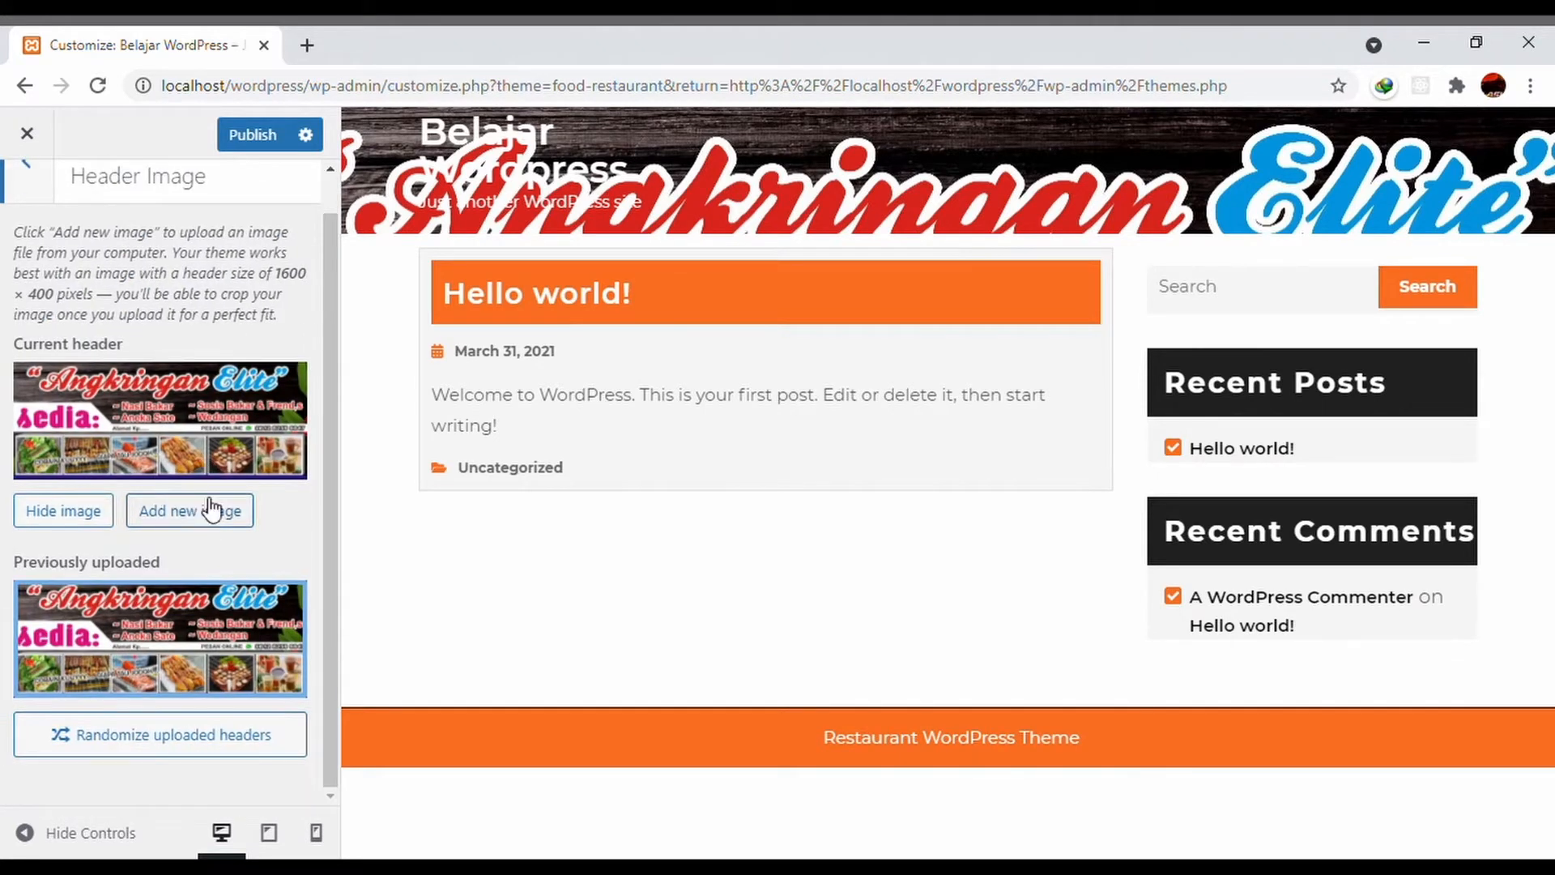
pyautogui.scroll(1, 207, 503)
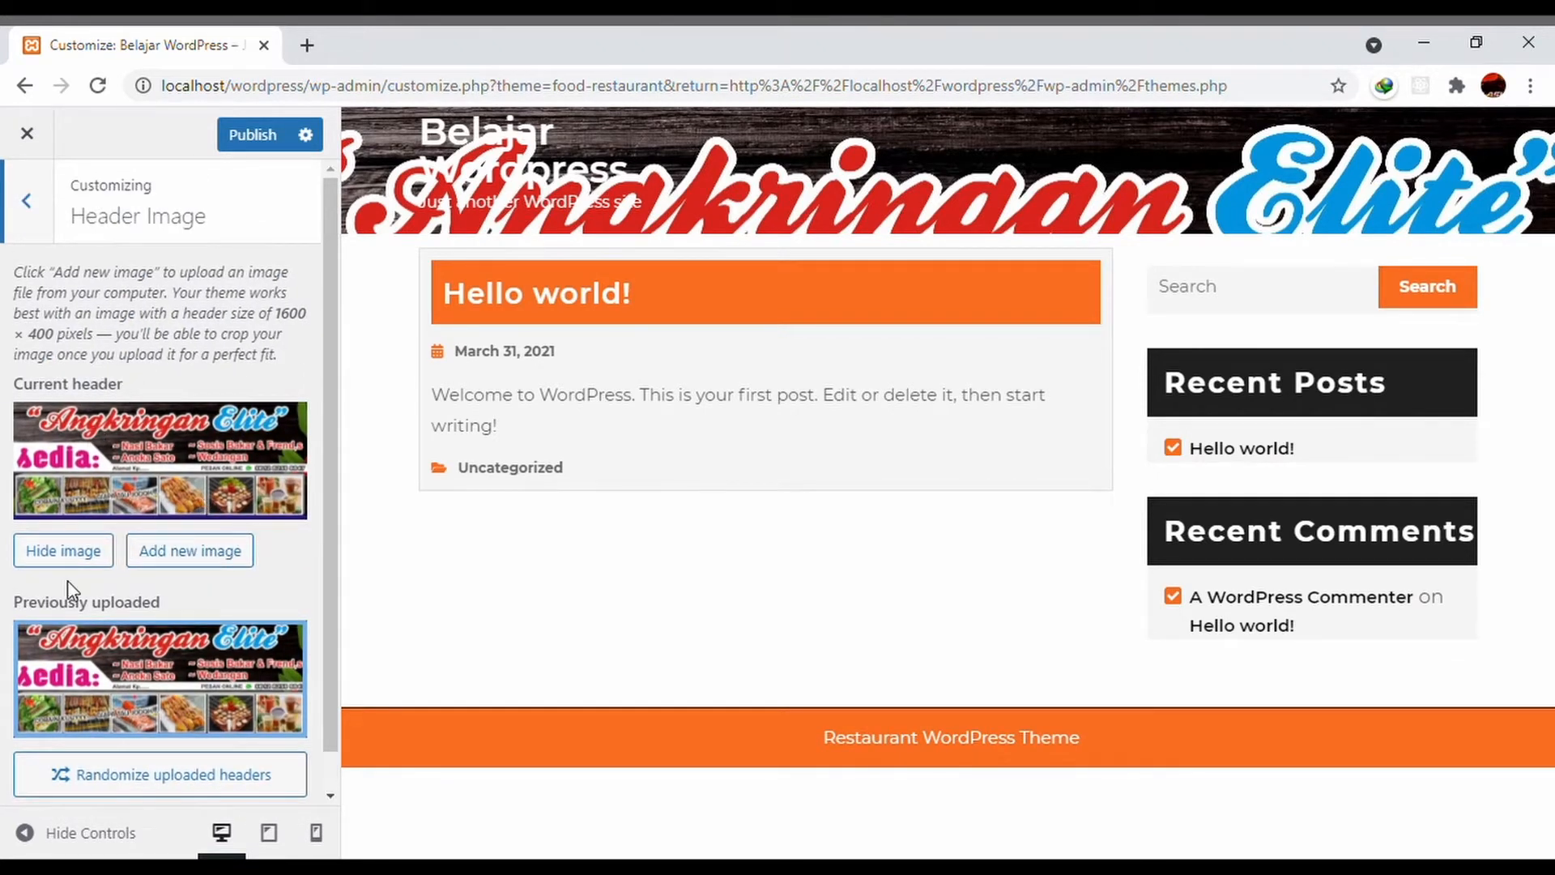
# - Set the site title to "Angkringan Elite" and clear the tagline in the Site Identity settings
pyautogui.click(29, 203)
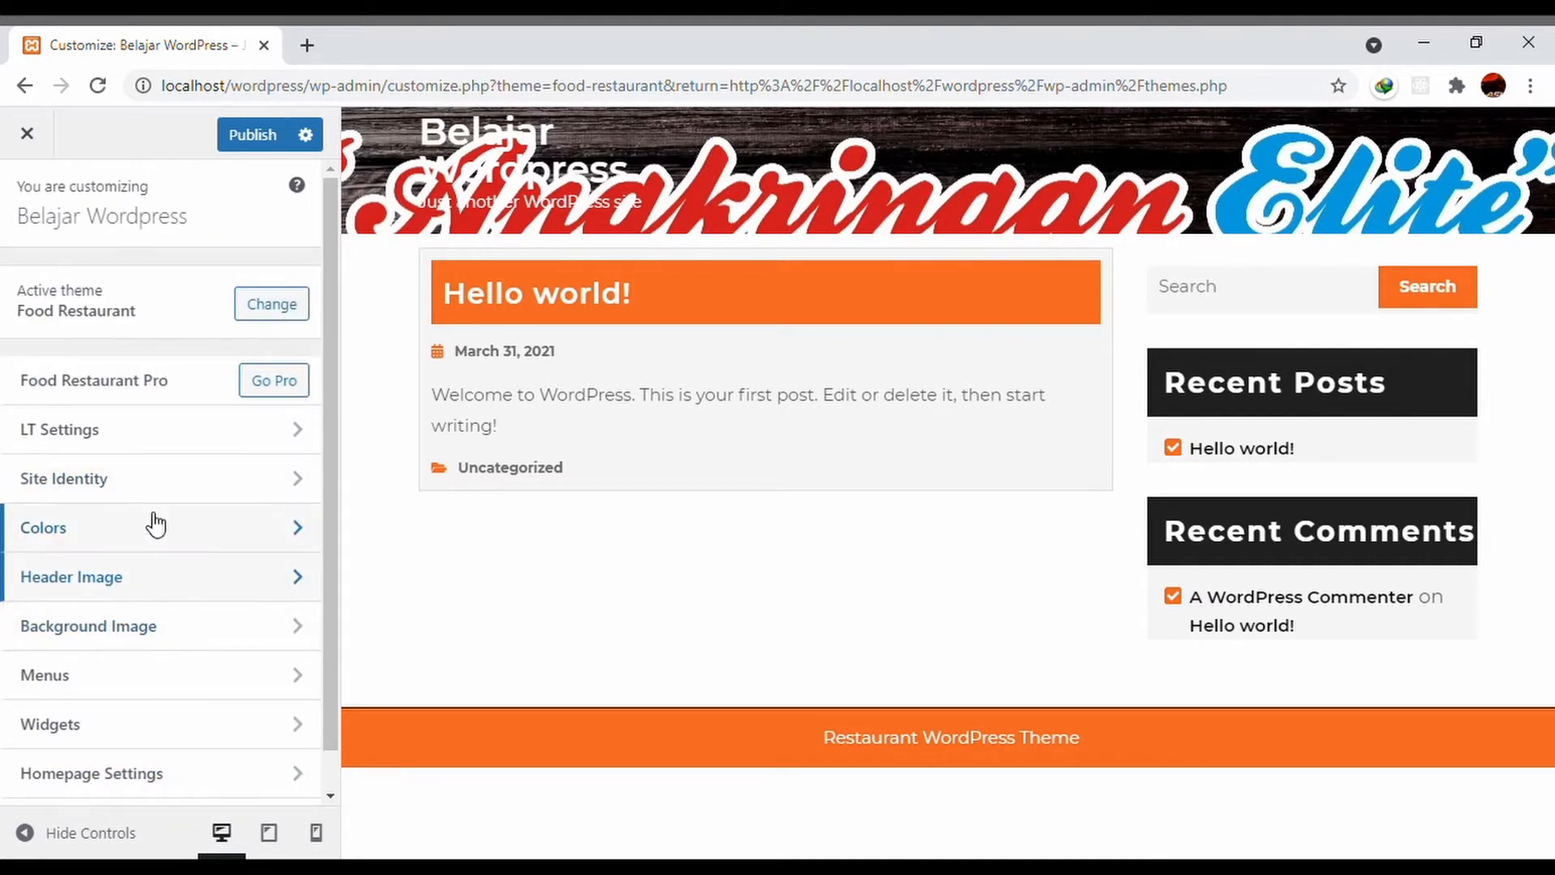
pyautogui.click(192, 497)
pyautogui.moveTo(247, 406); pyautogui.dragTo(4, 405)
pyautogui.write('Angkti')
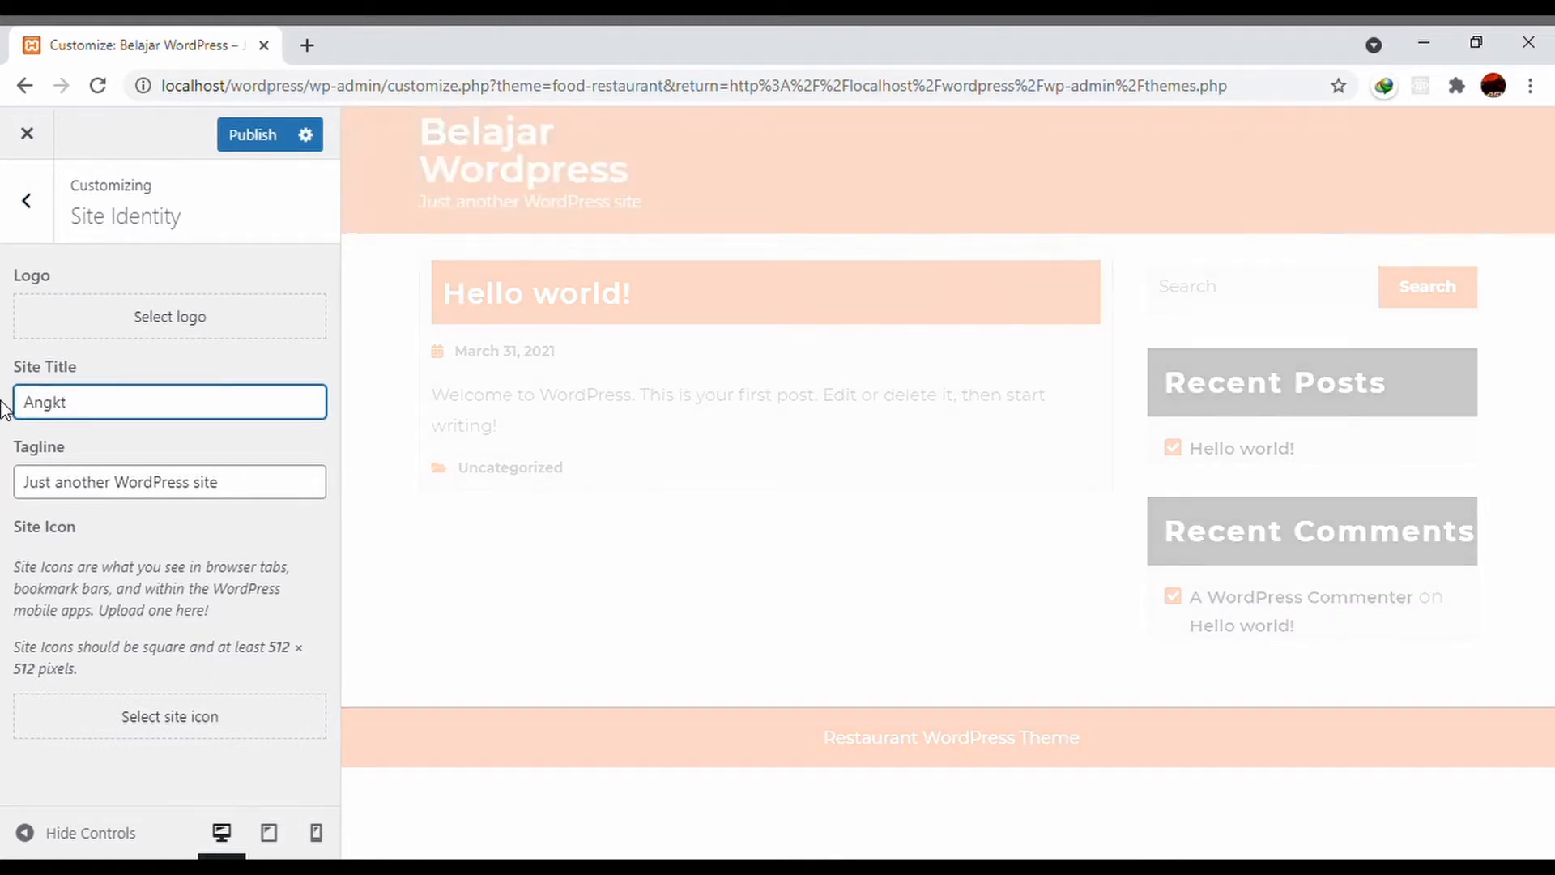
pyautogui.write('ngan Elite')
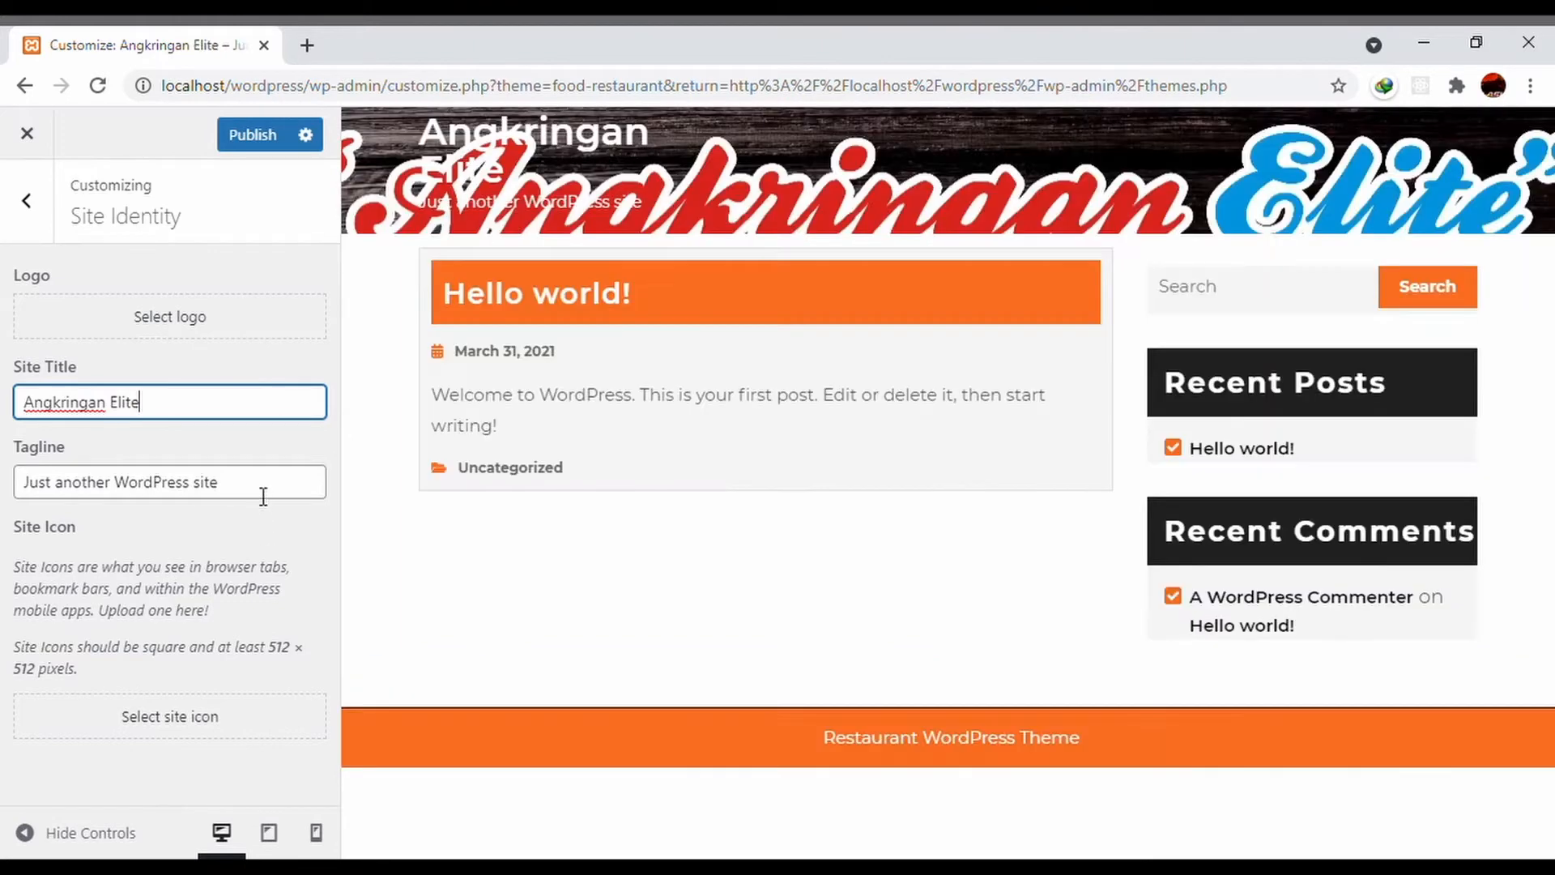
pyautogui.moveTo(264, 490); pyautogui.dragTo(4, 491)
pyautogui.press('BackSpace')
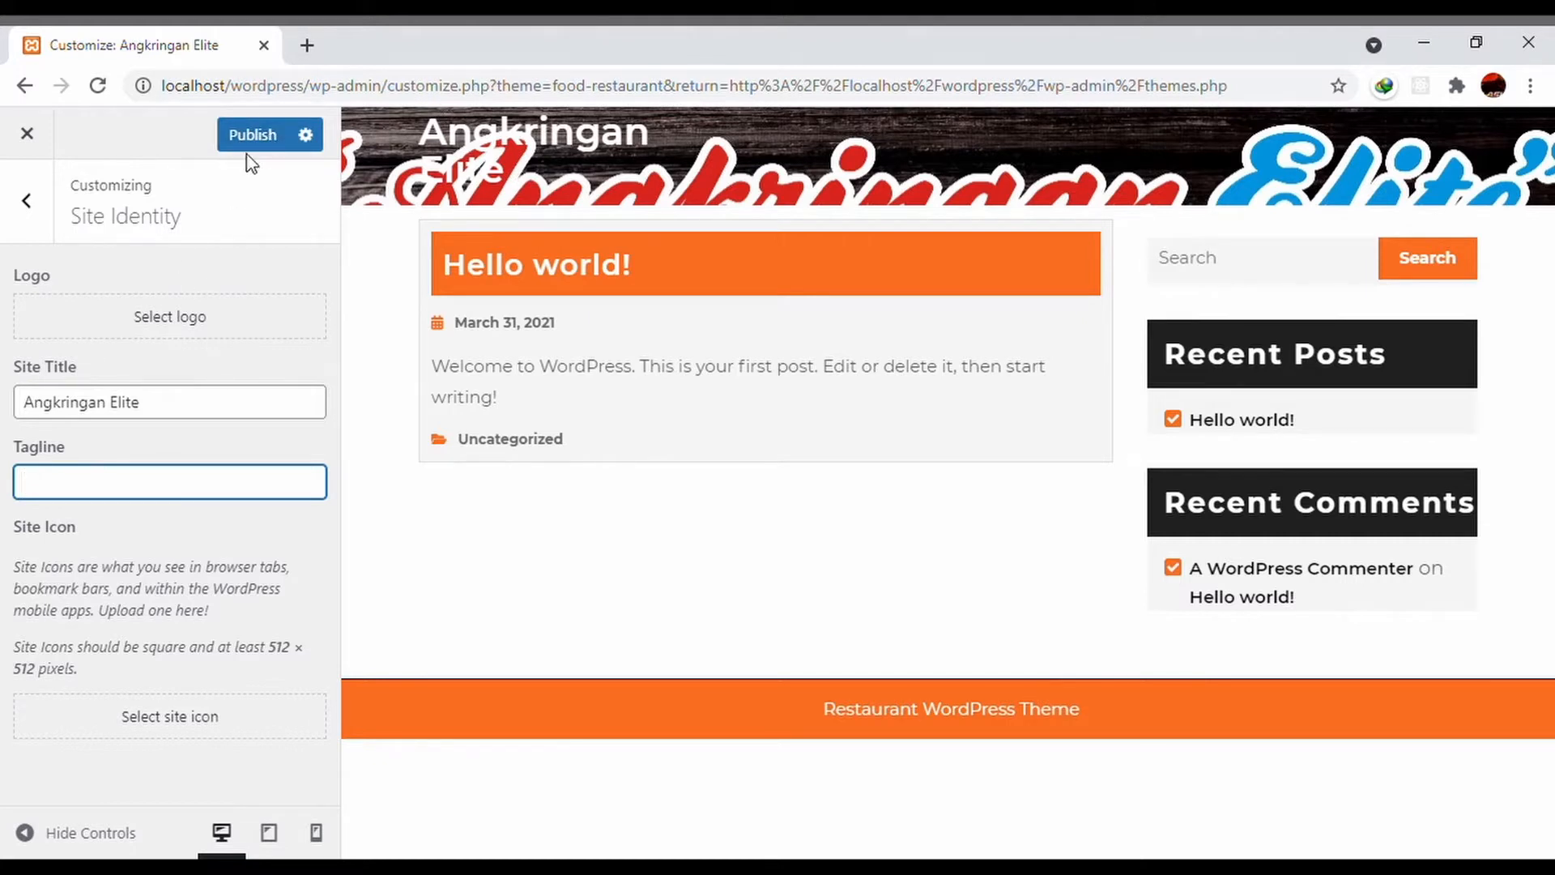
# - Examine the customizer's Menus, Widgets, Homepage Settings and Additional CSS sections
pyautogui.click(27, 200)
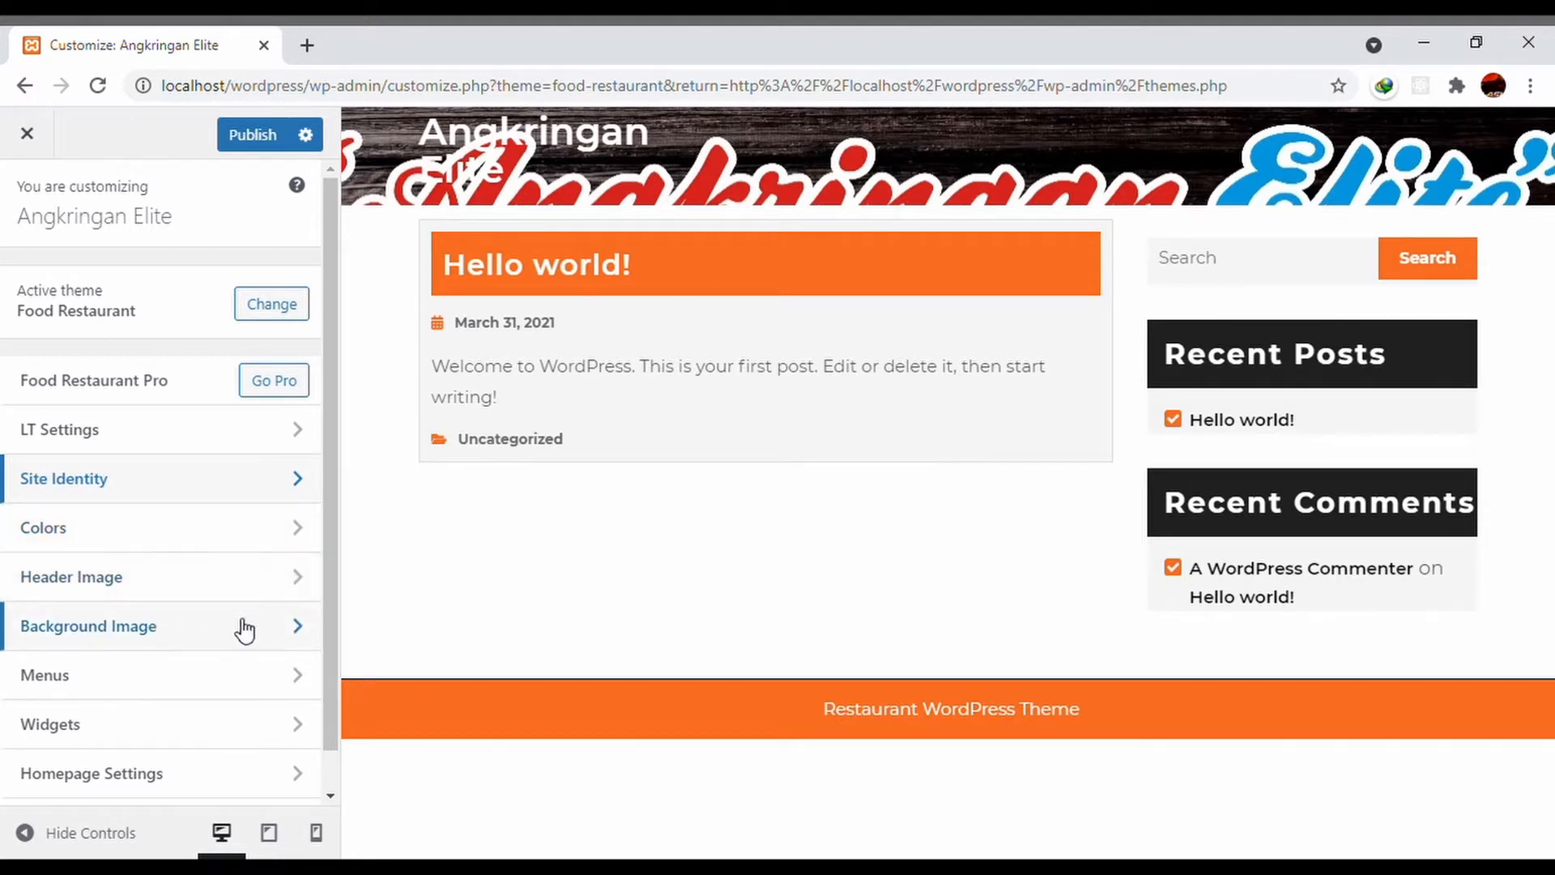
pyautogui.scroll(-1, 254, 644)
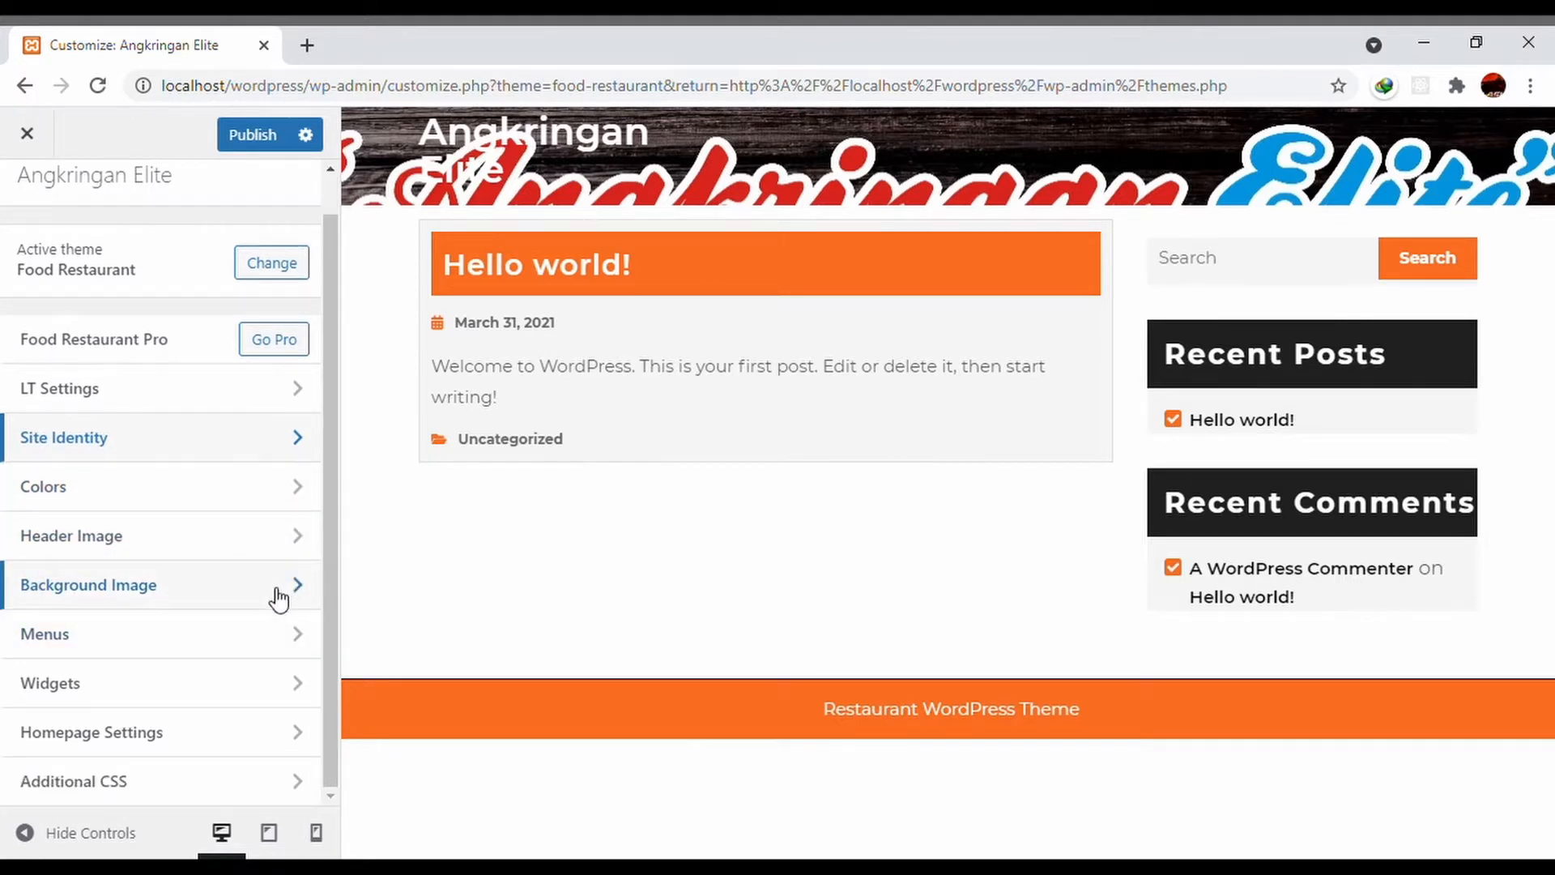
pyautogui.click(247, 656)
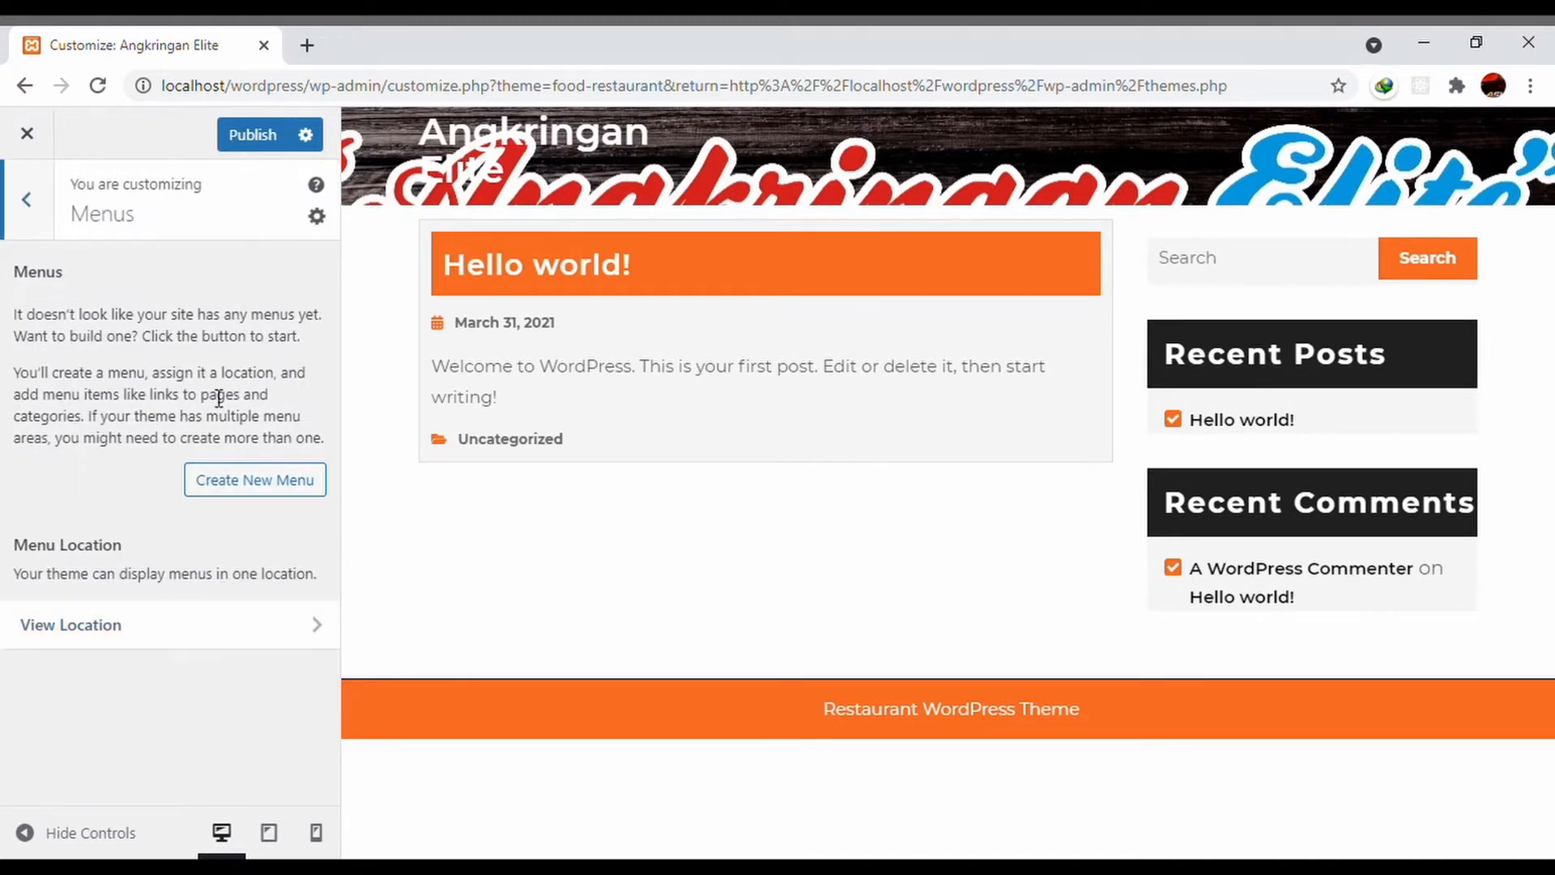
pyautogui.click(23, 219)
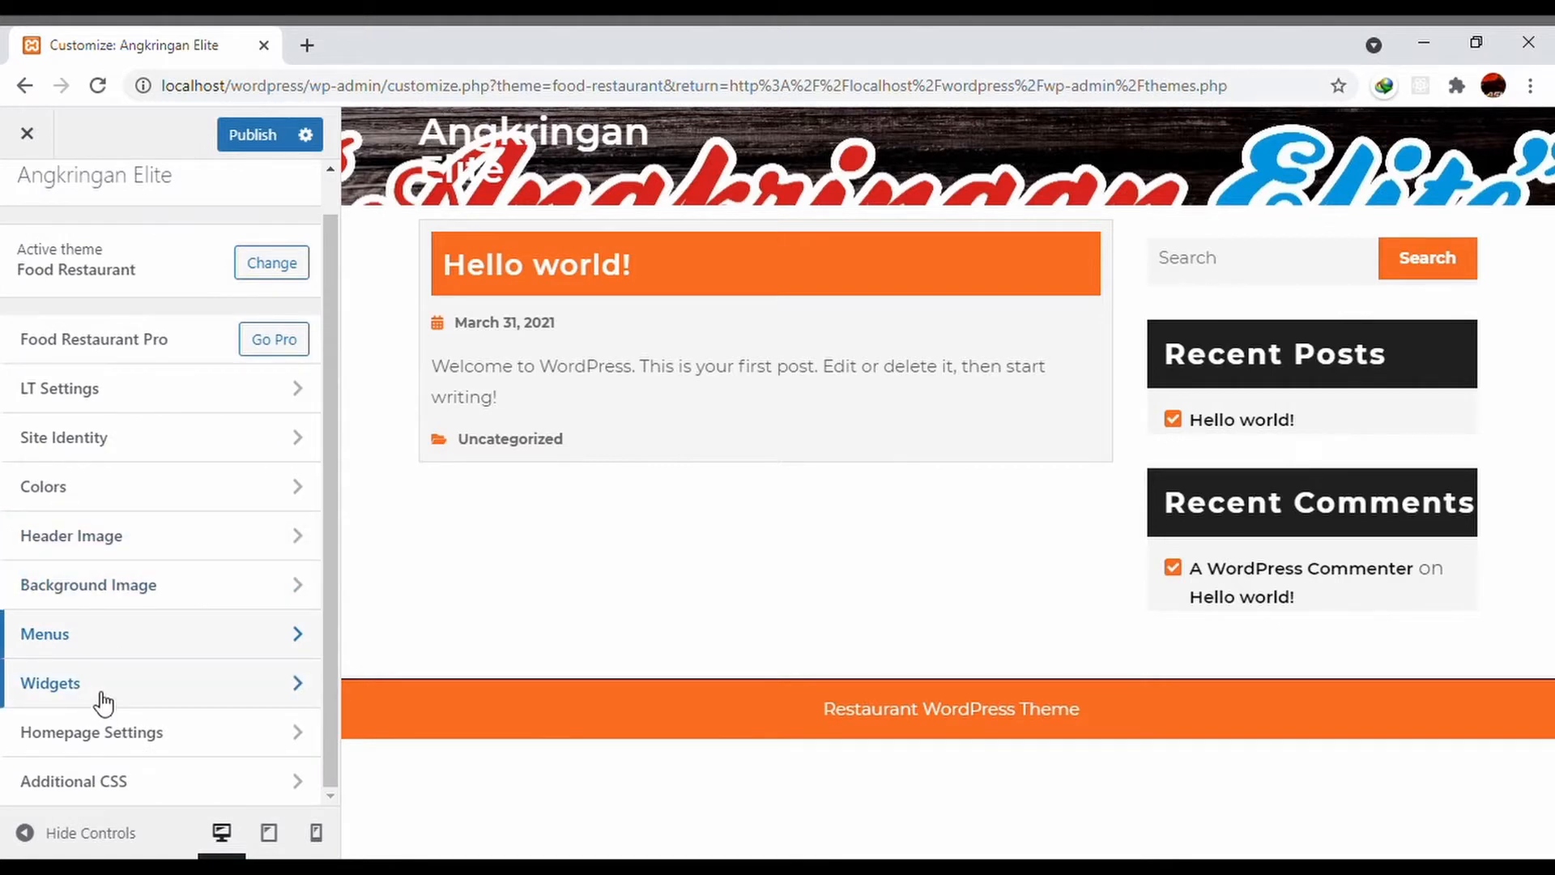
pyautogui.click(103, 701)
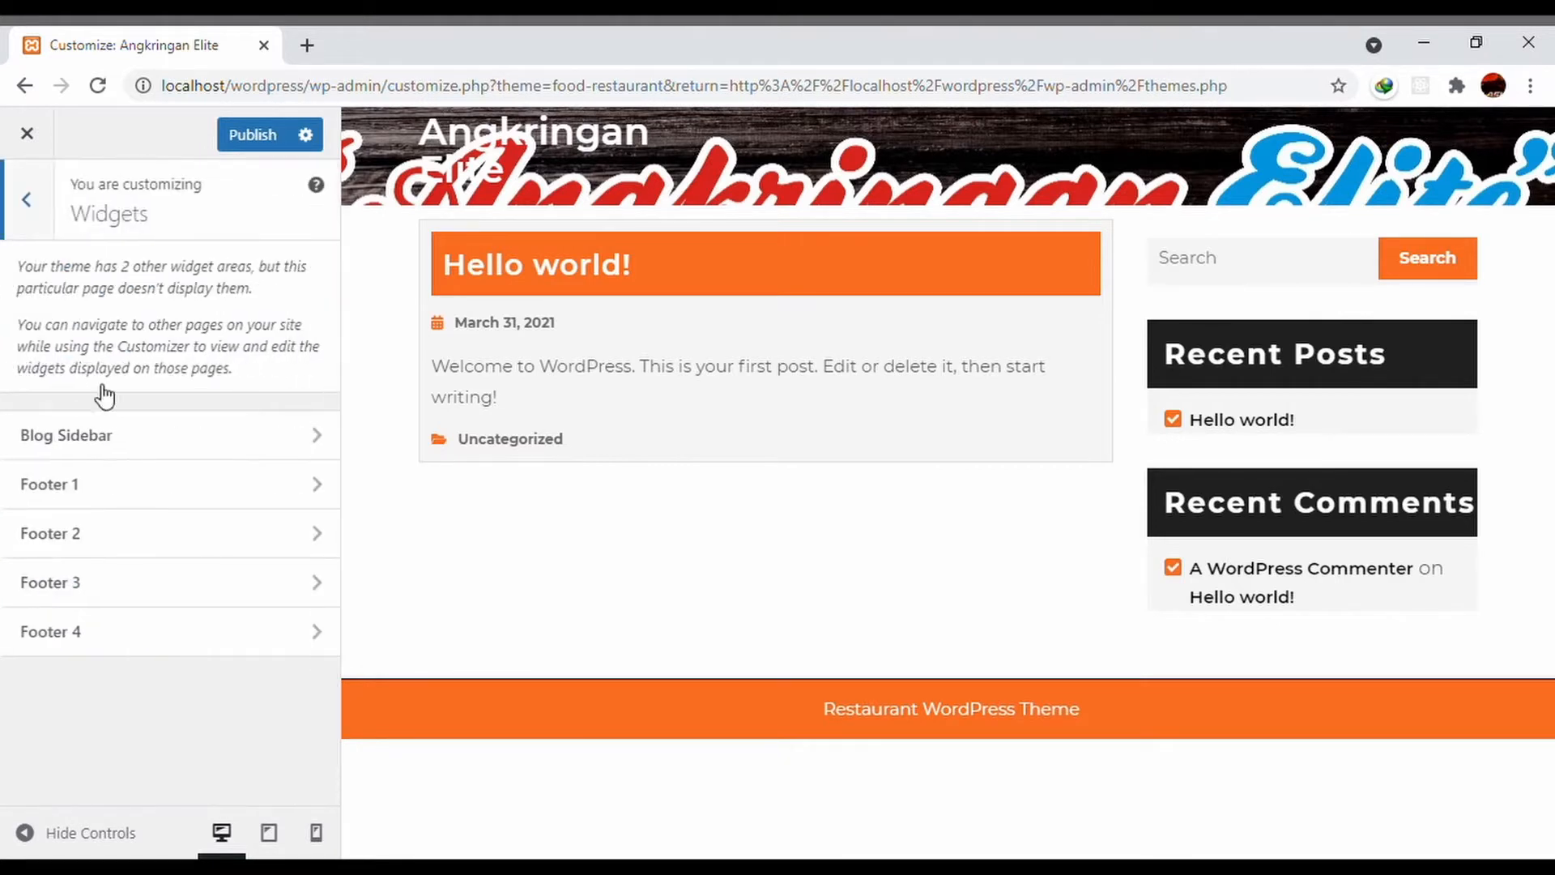
pyautogui.click(8, 207)
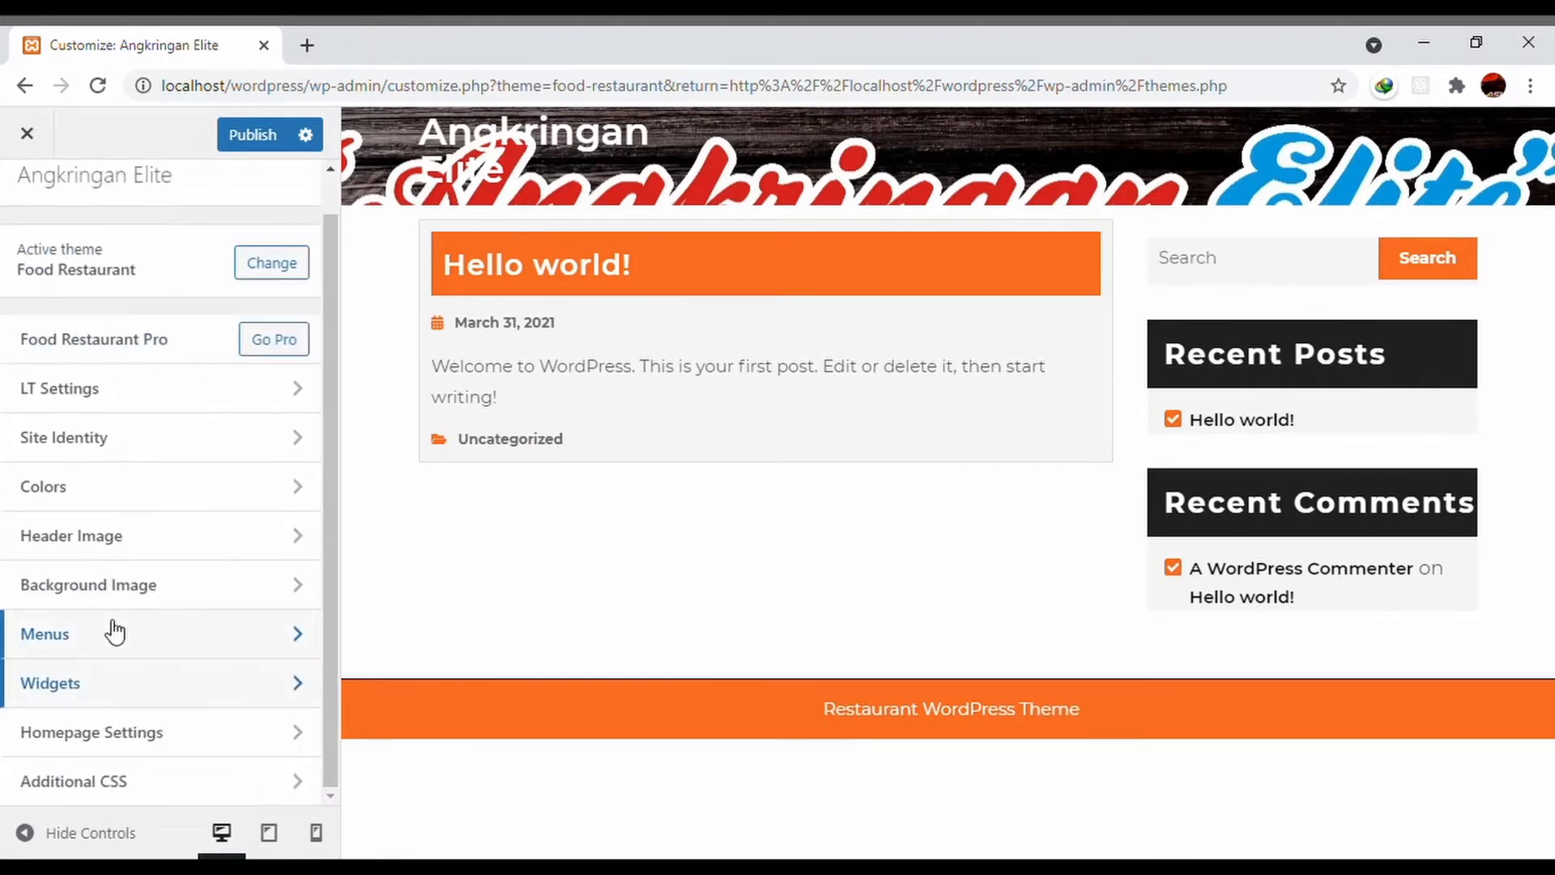
pyautogui.click(120, 757)
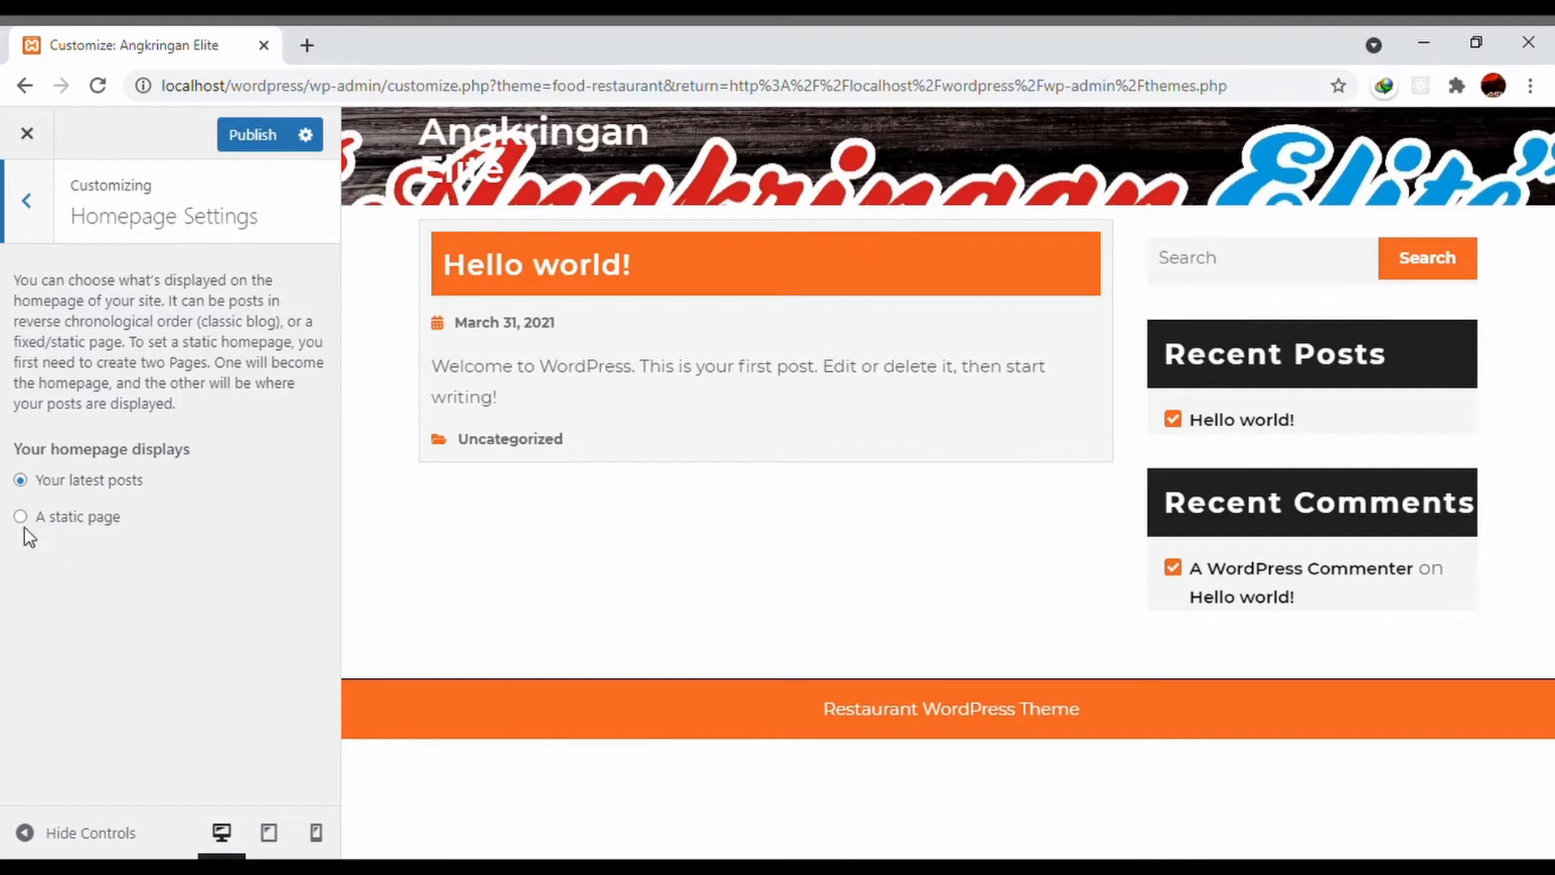
pyautogui.click(25, 207)
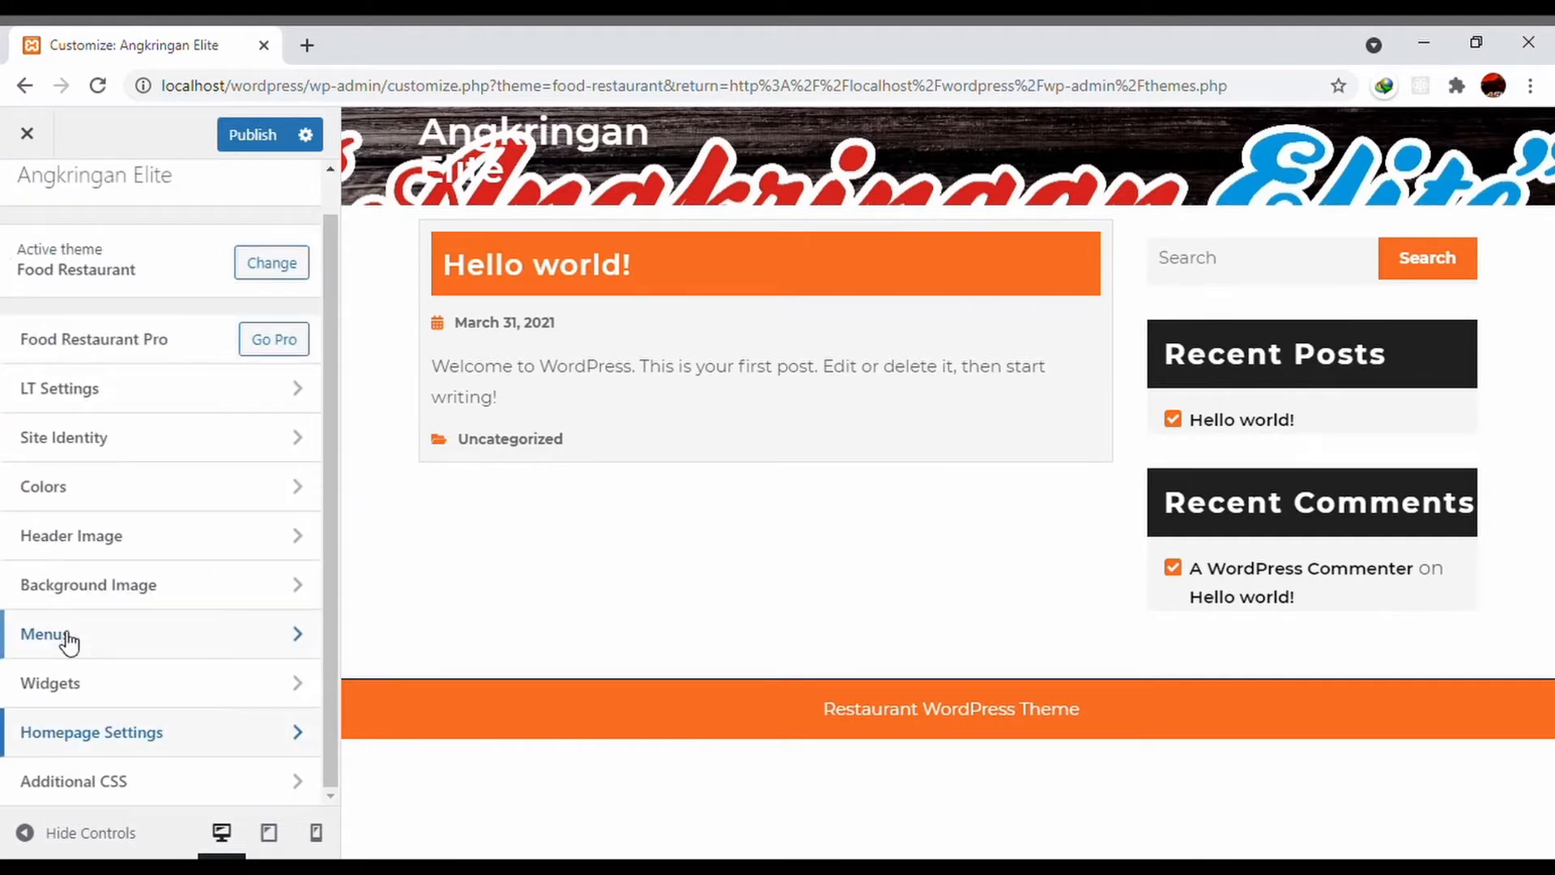
pyautogui.click(105, 782)
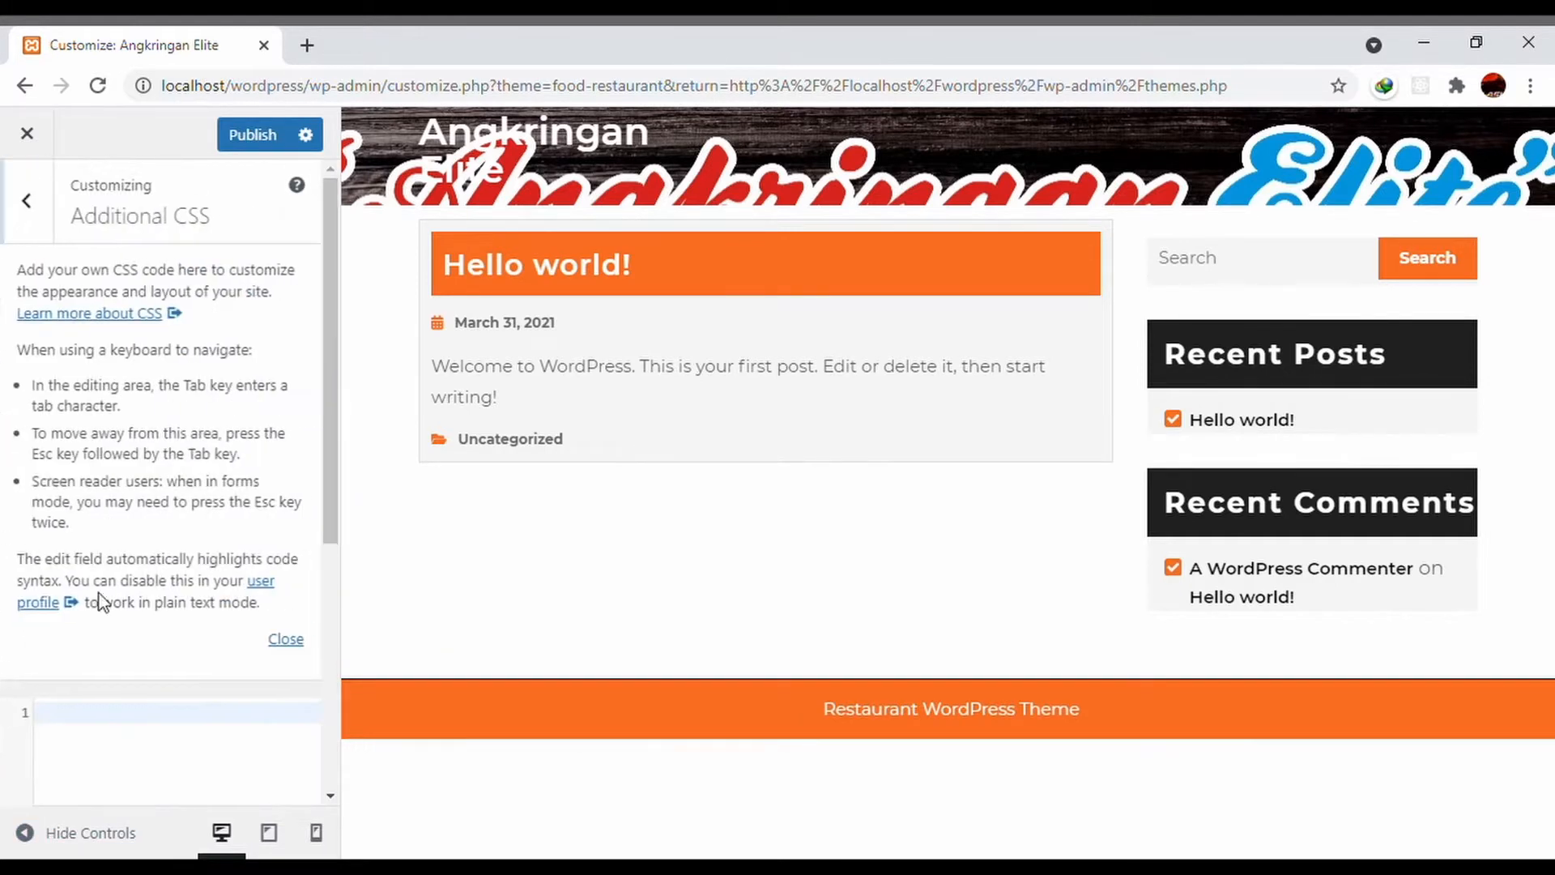
pyautogui.click(43, 210)
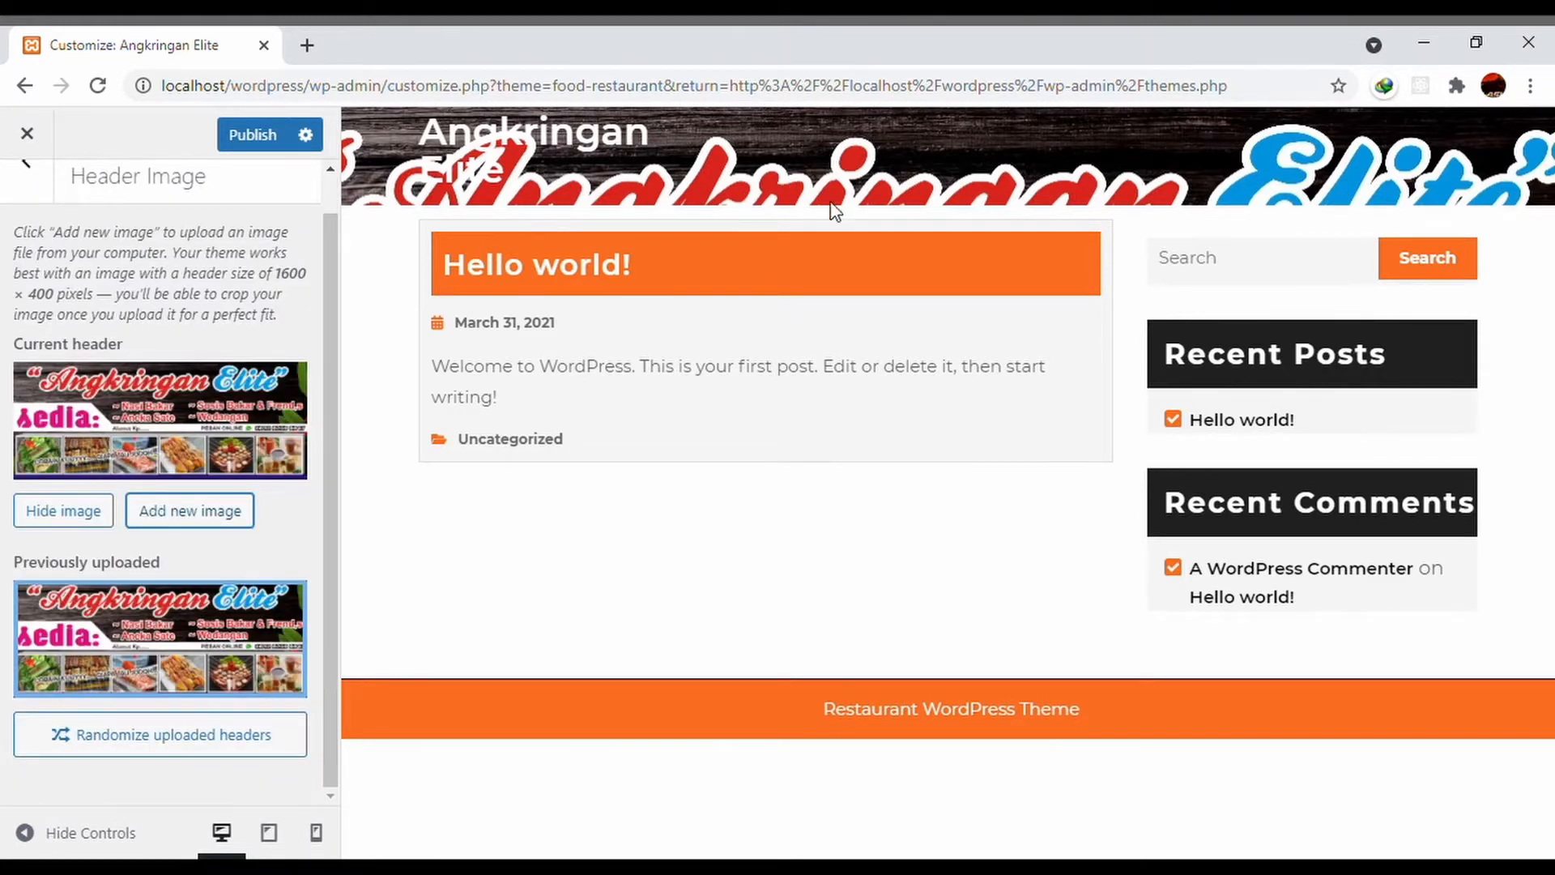
# - Publish the header image and site identity changes, and close the customizer
pyautogui.click(27, 134)
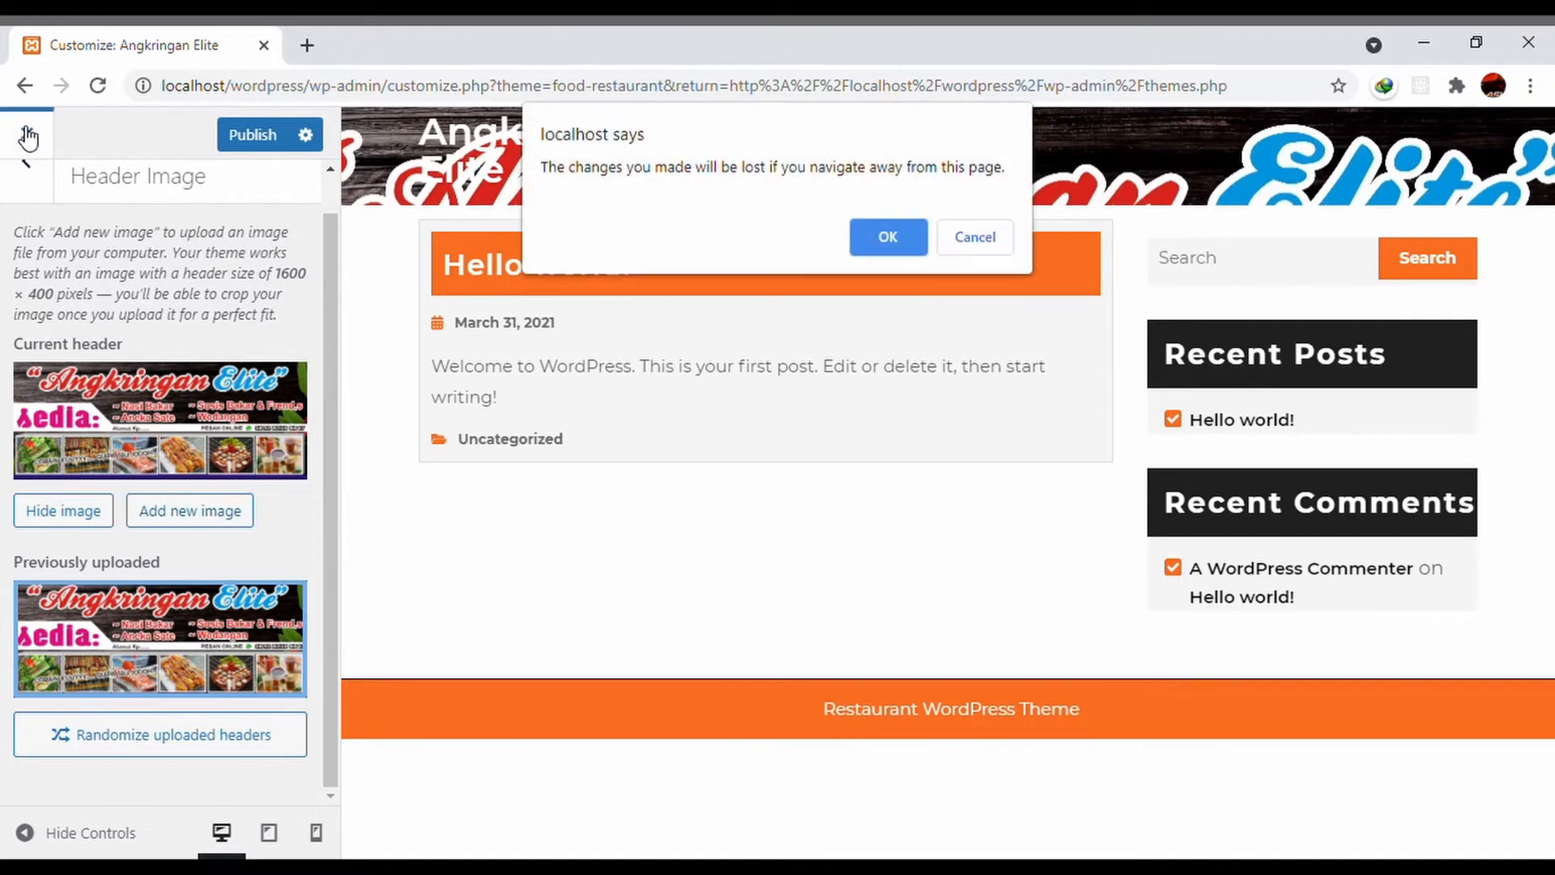
pyautogui.click(970, 240)
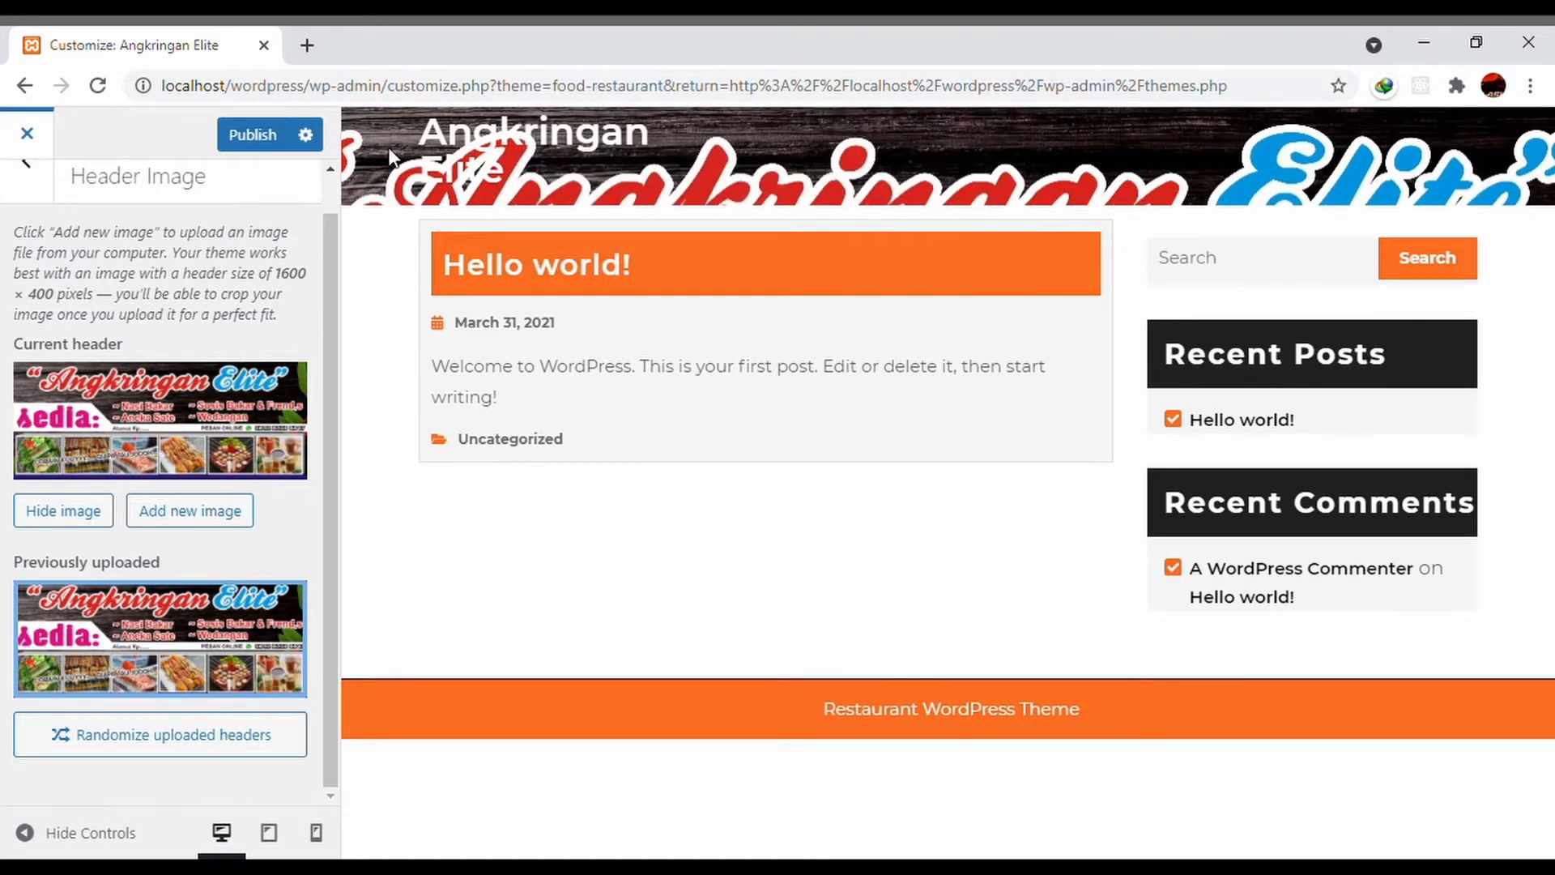
pyautogui.click(227, 149)
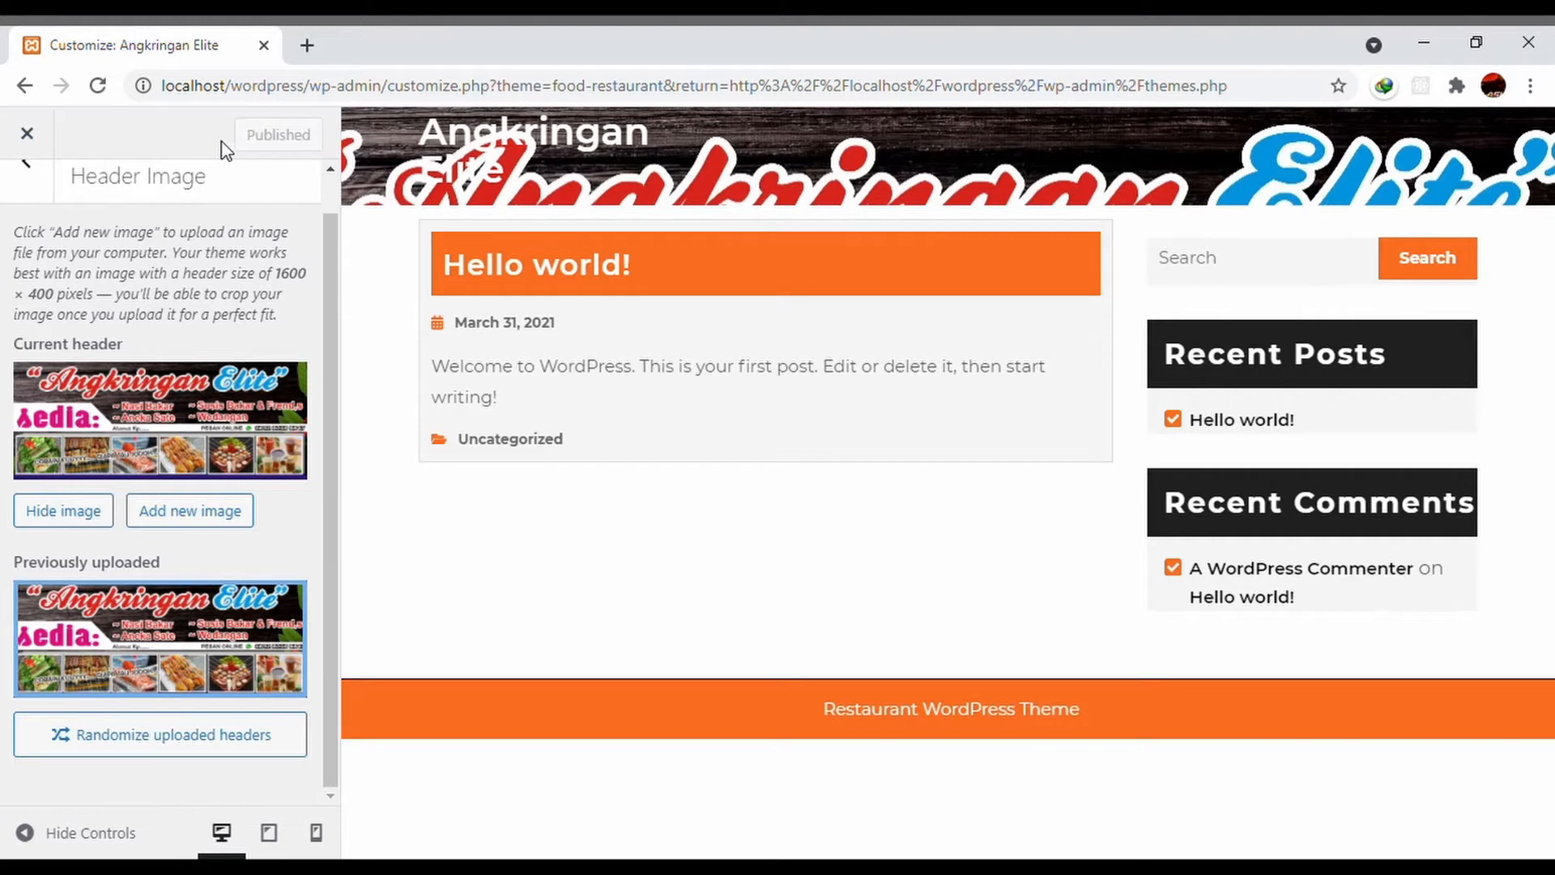
pyautogui.click(16, 174)
pyautogui.click(23, 150)
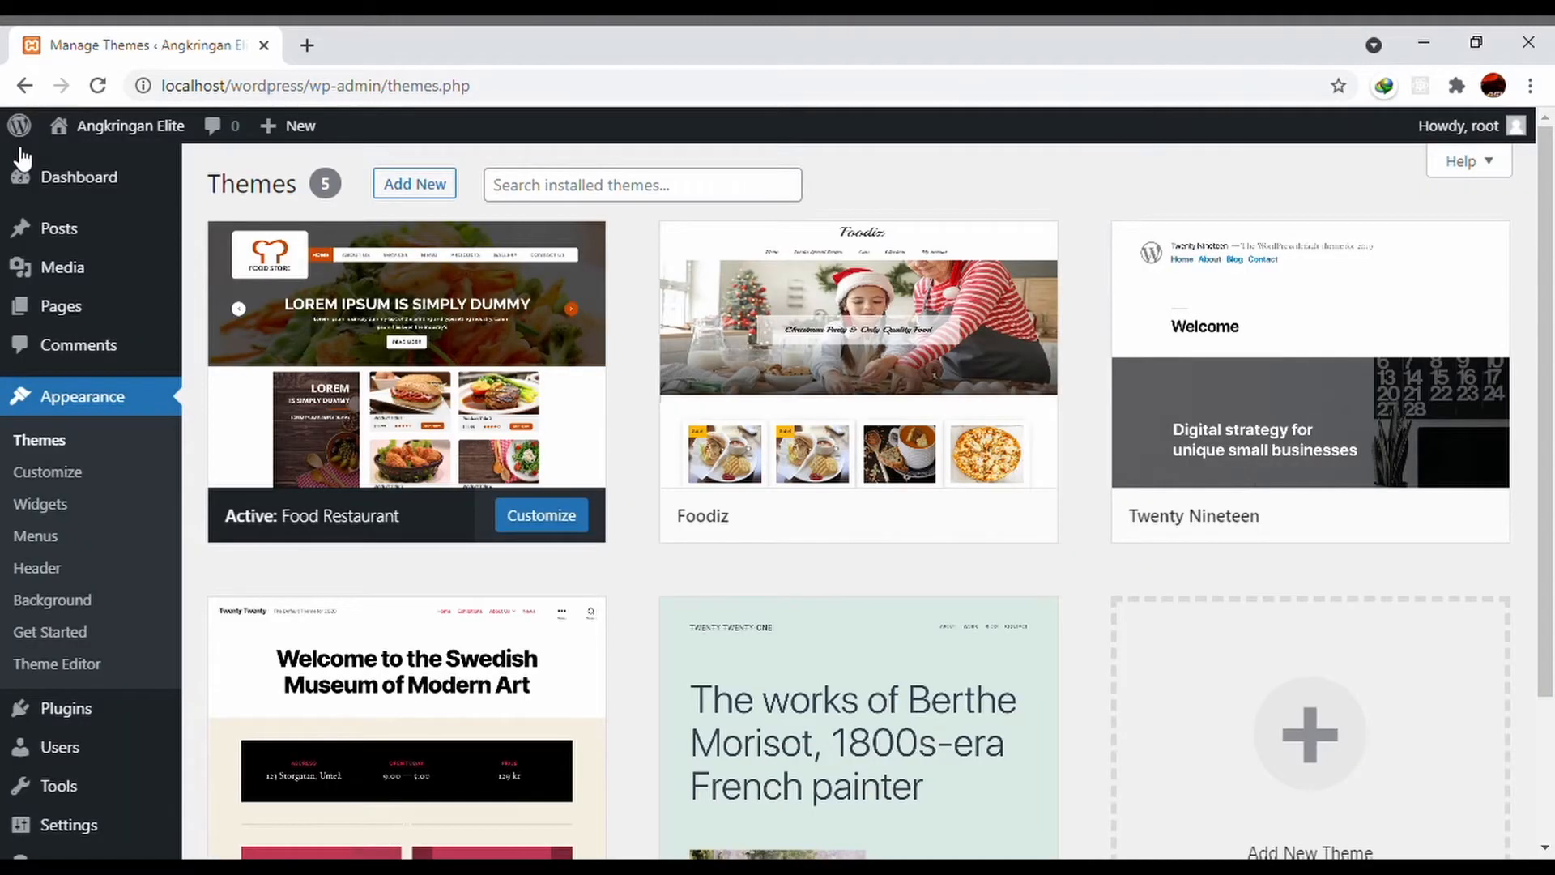
# - Create a new page titled "Homepage" and start an empty paragraph below the title
pyautogui.click(98, 325)
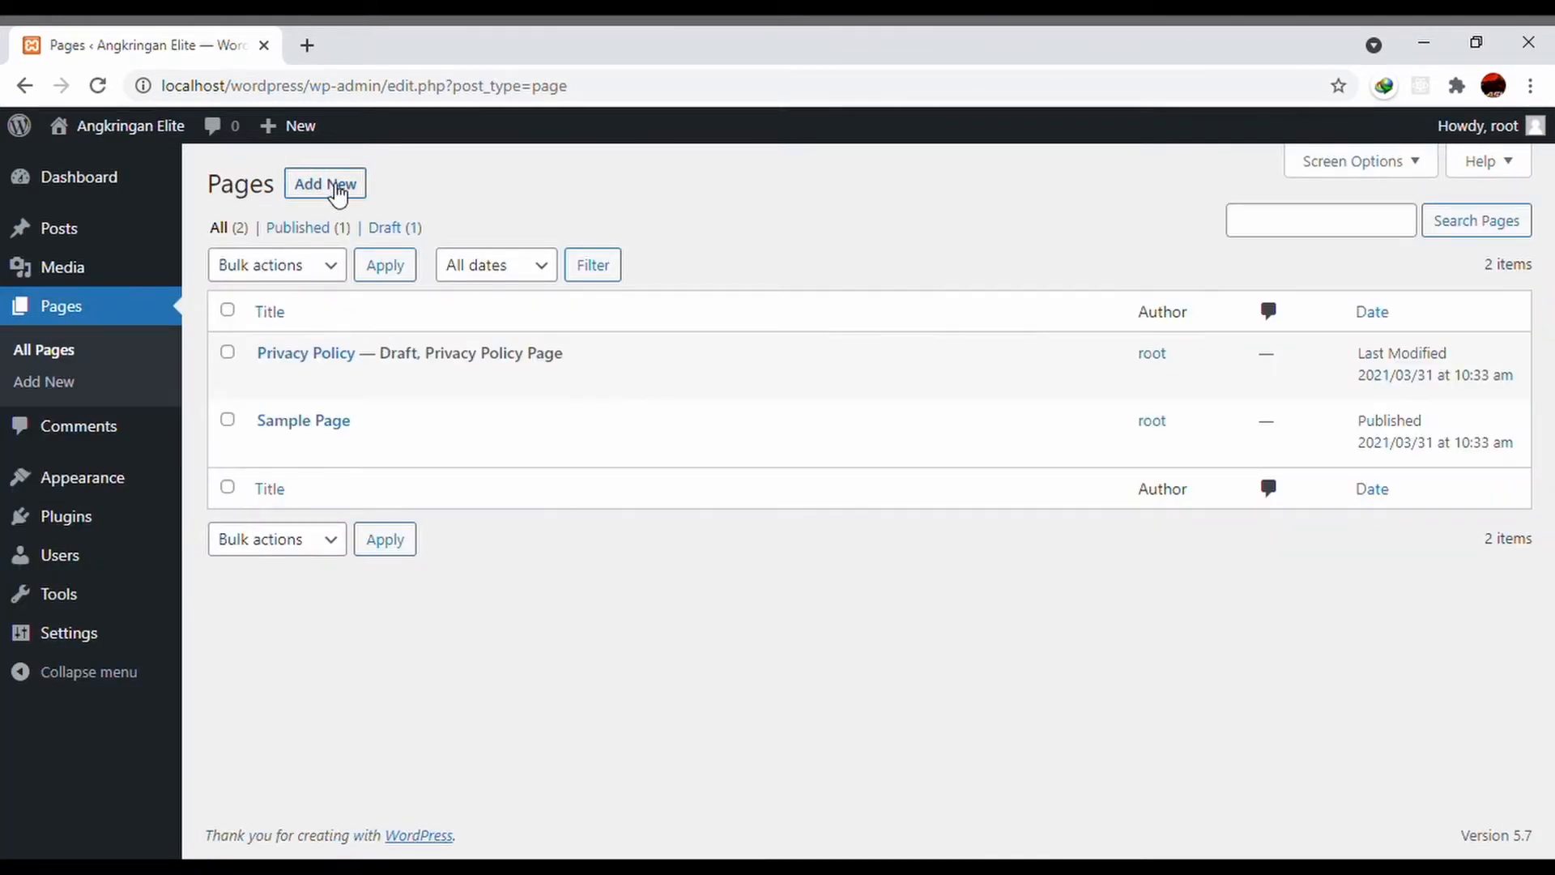
pyautogui.click(339, 194)
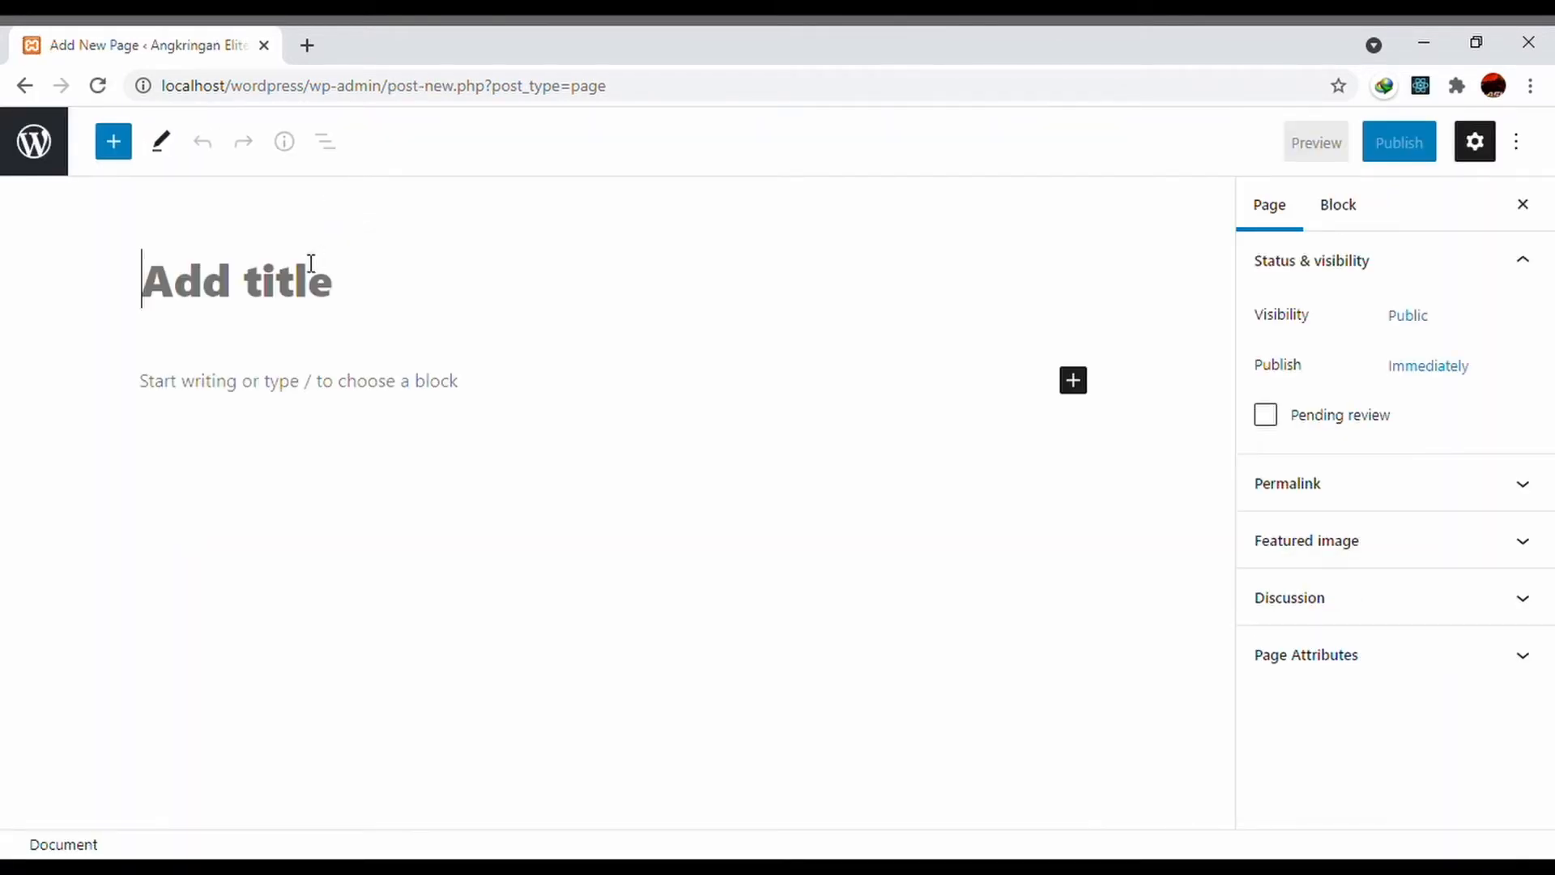
pyautogui.write('H')
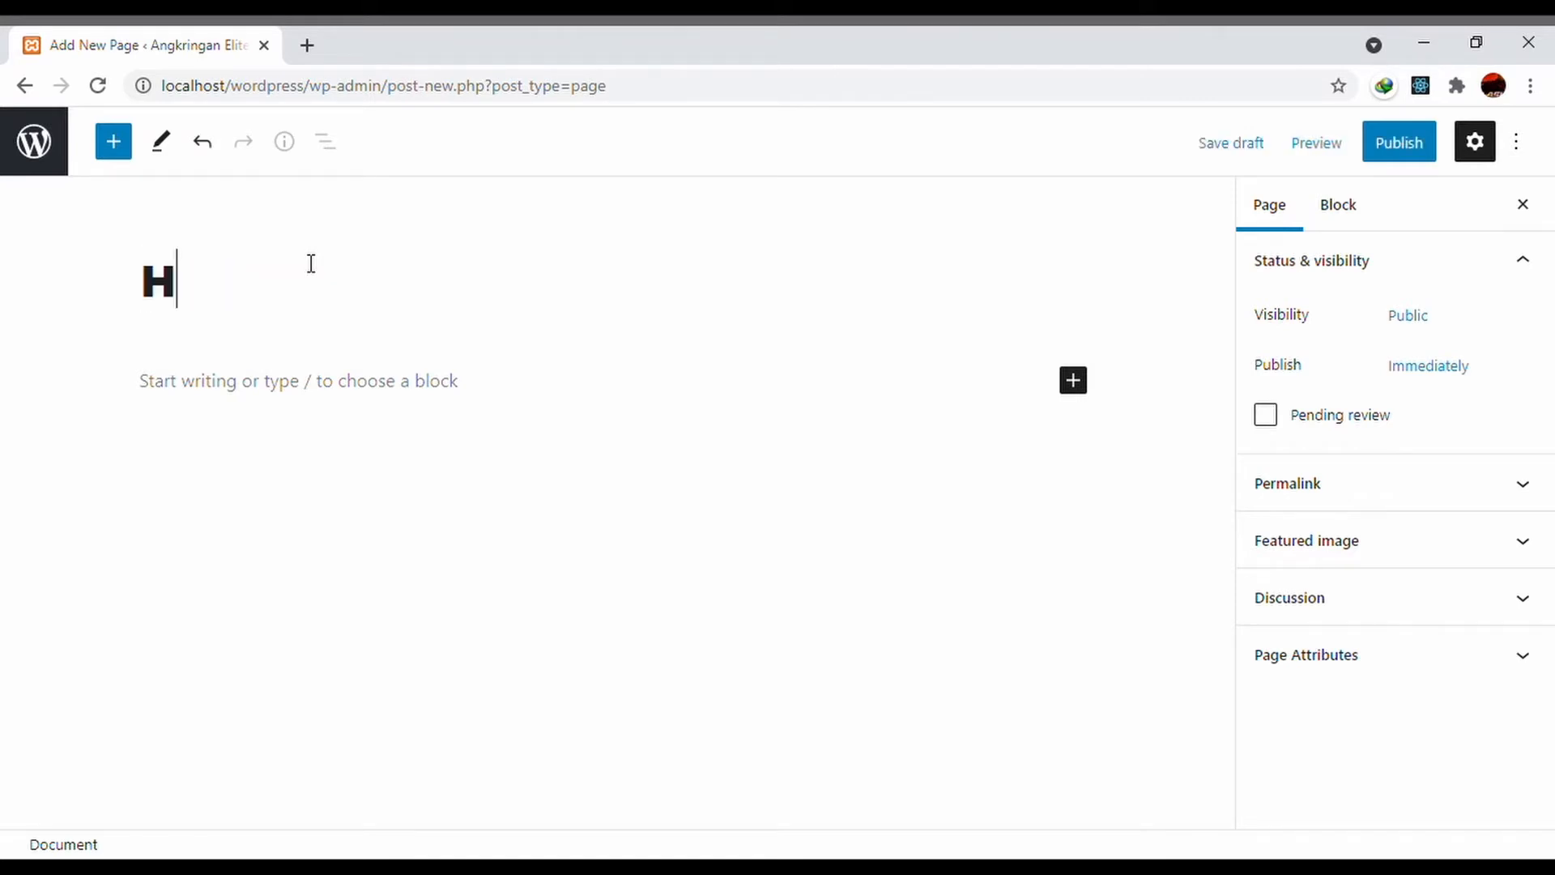
pyautogui.write('omepage')
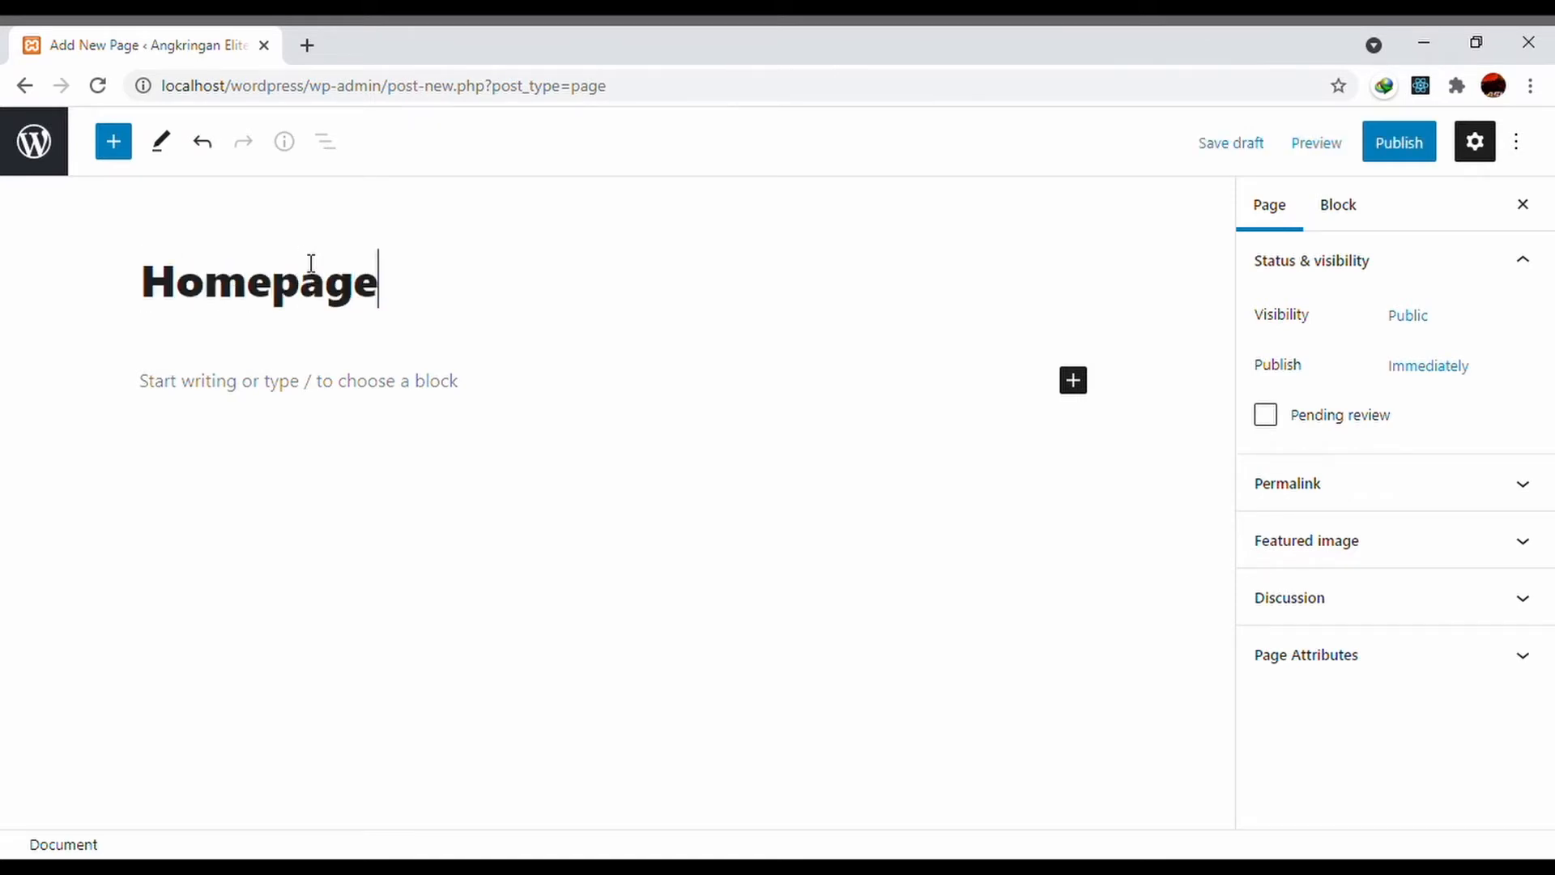
pyautogui.press('Return')
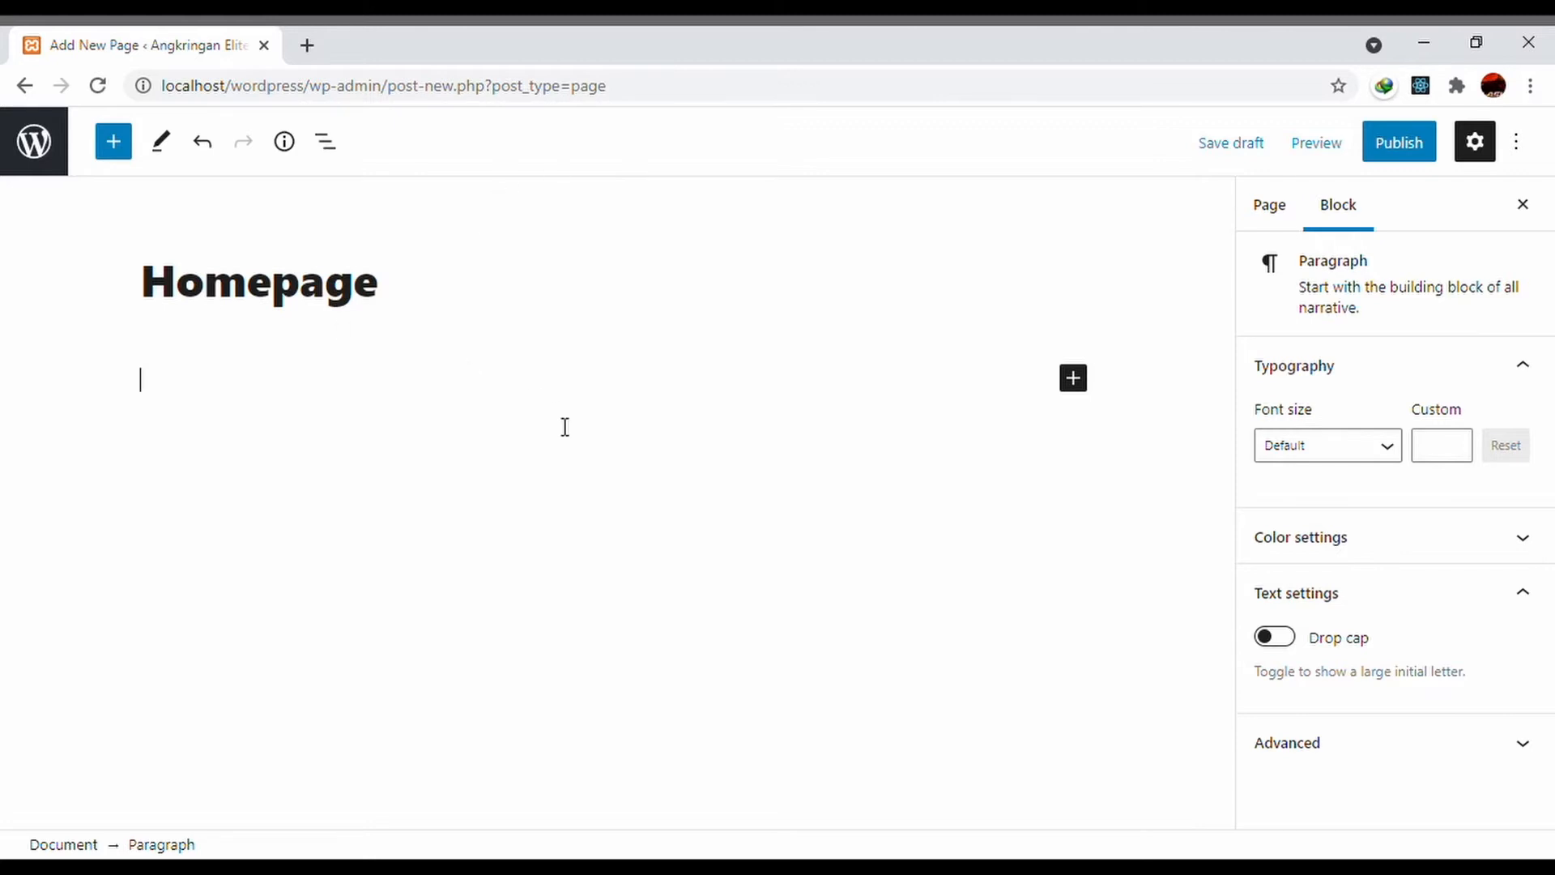
pyautogui.click(345, 146)
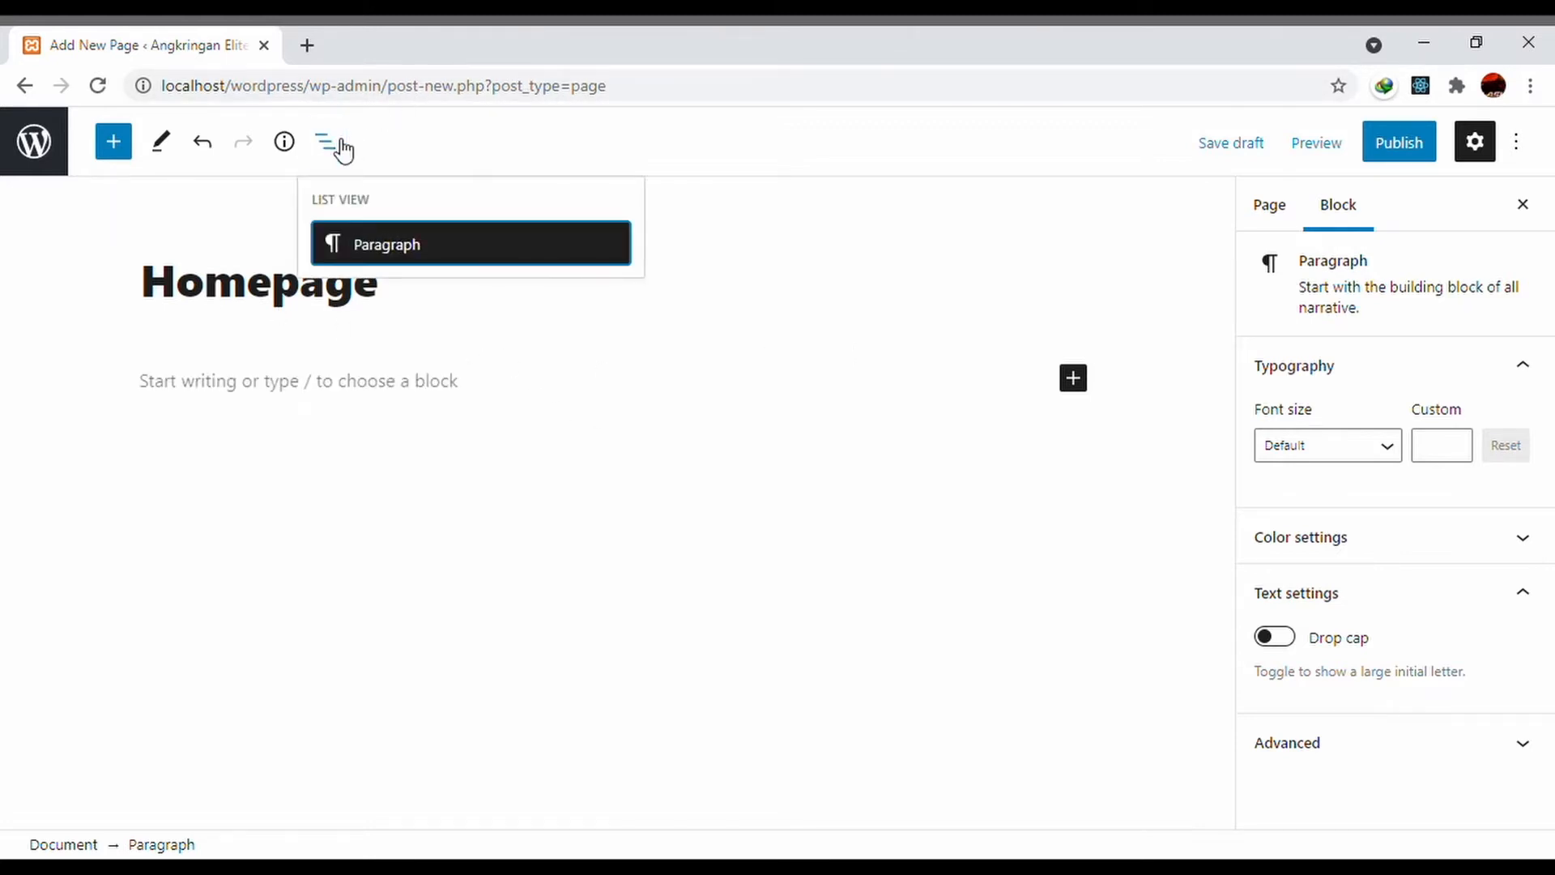
pyautogui.click(134, 451)
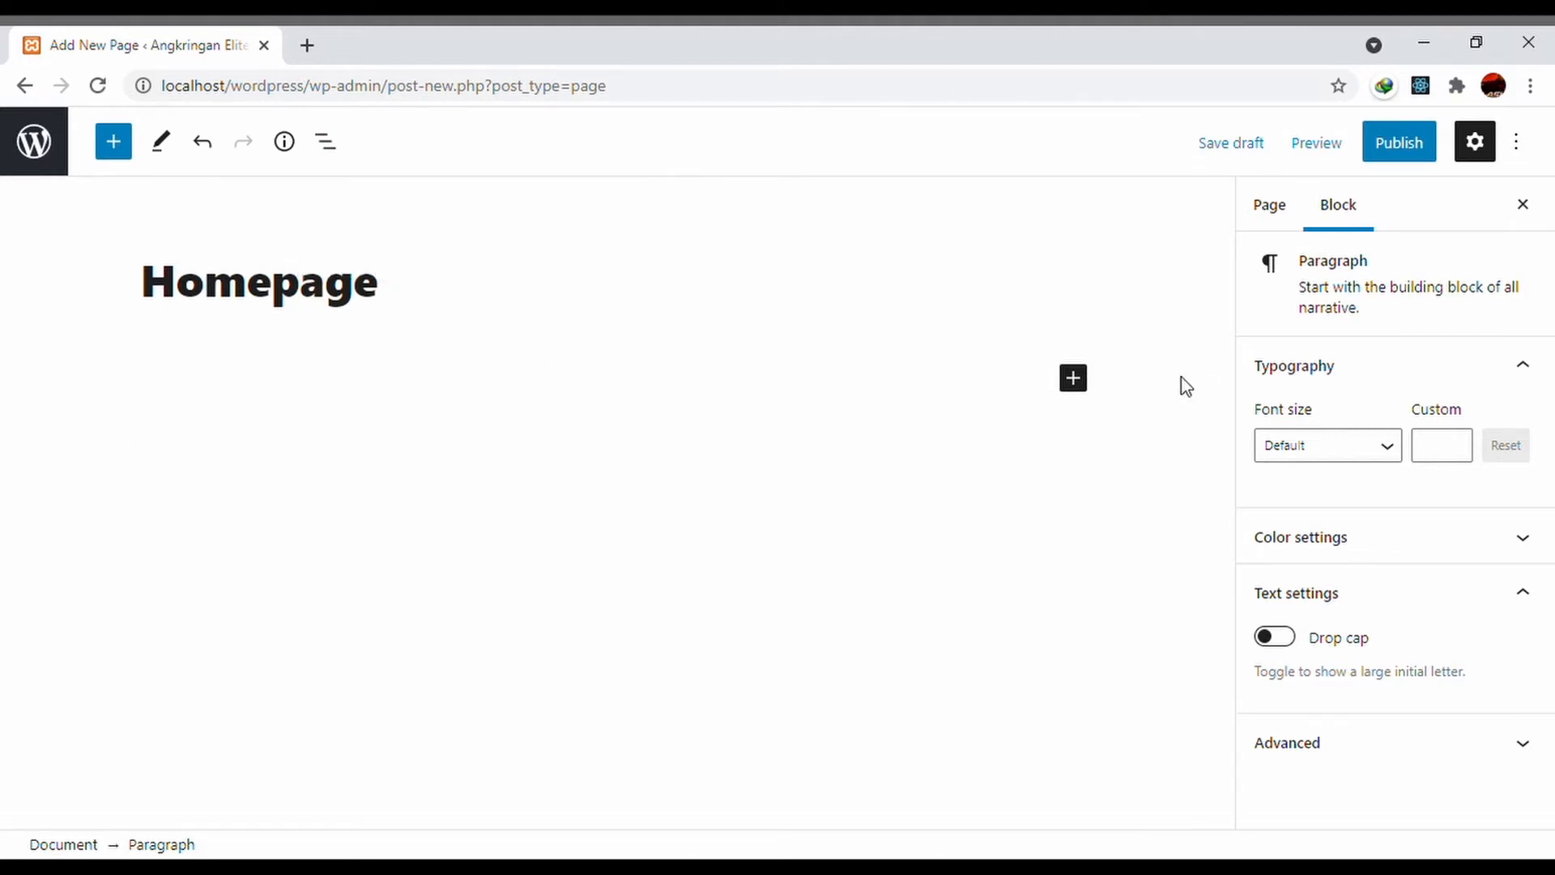
# - Browse the full block library and insert a Columns block with the 33 / 33 / 33 variation below the page title
pyautogui.click(1080, 387)
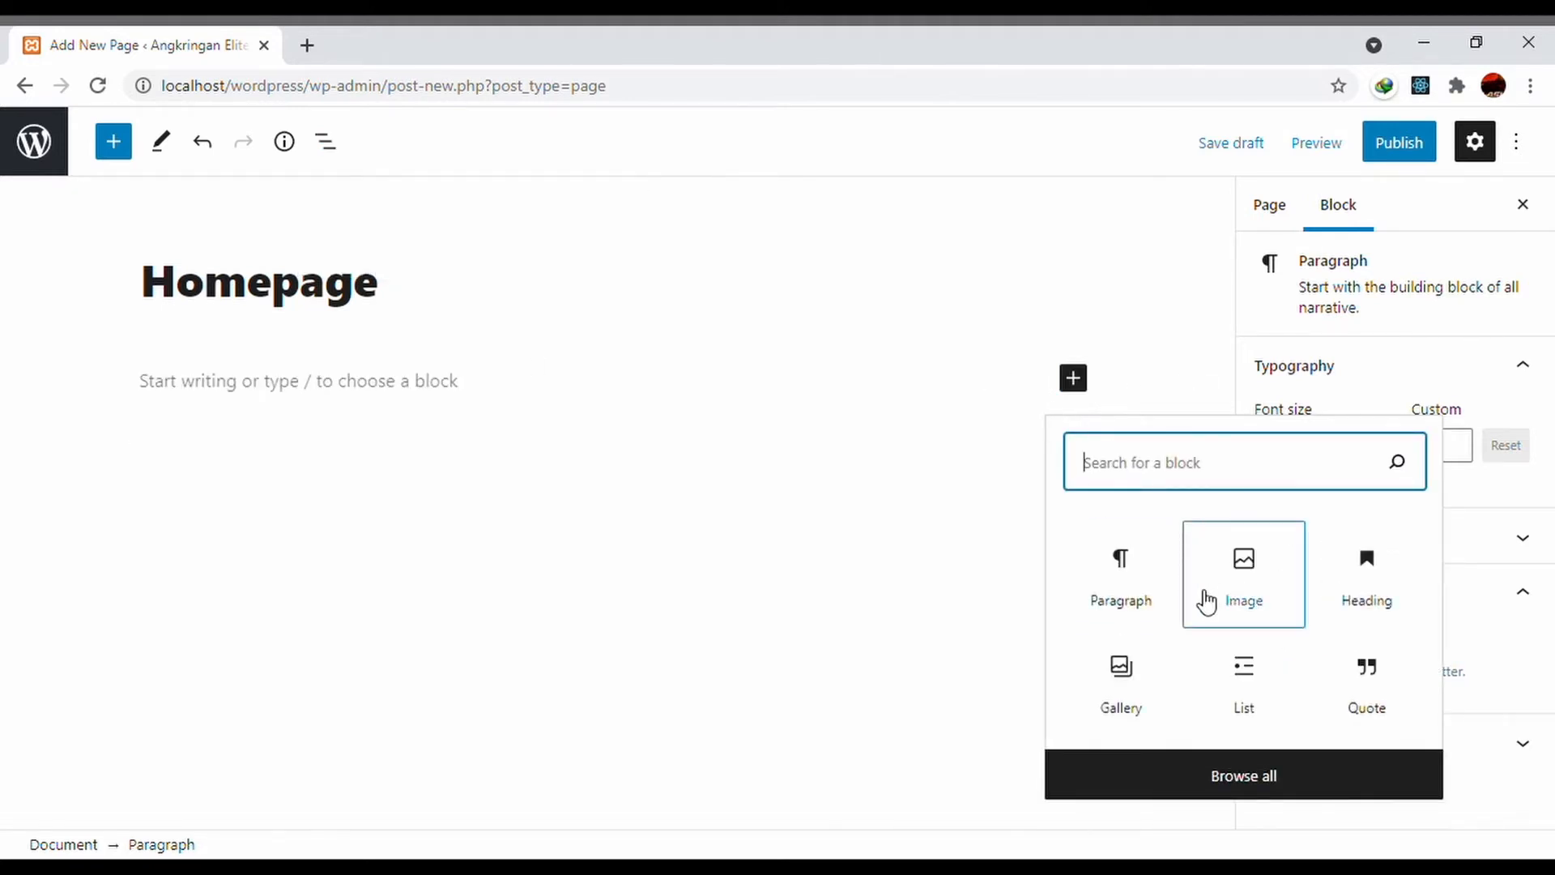
pyautogui.click(1261, 780)
pyautogui.scroll(-4, 271, 648)
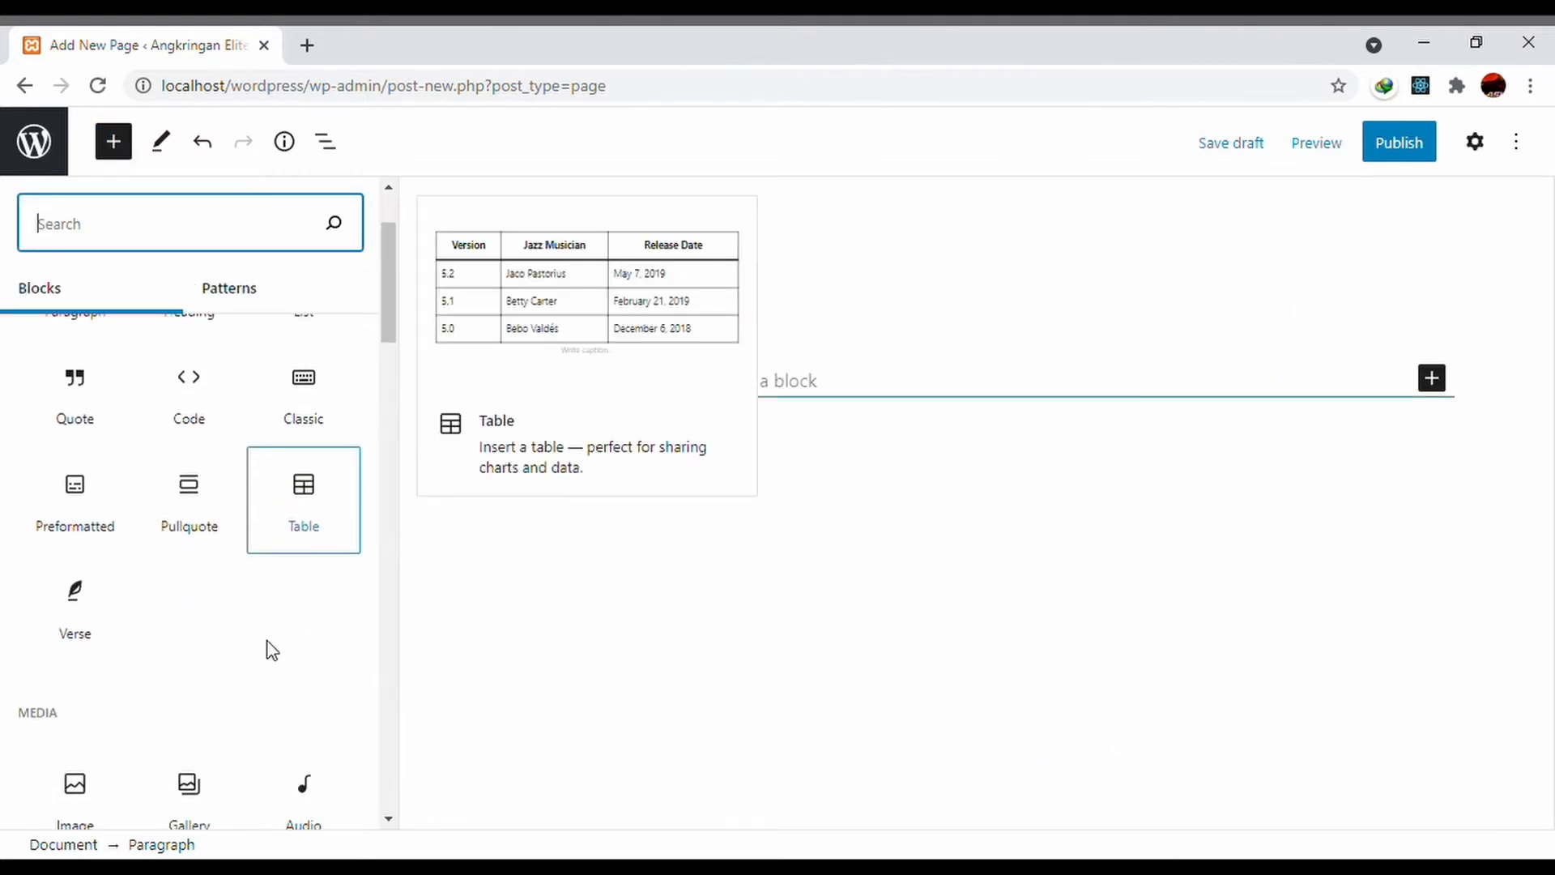
pyautogui.scroll(-10, 272, 648)
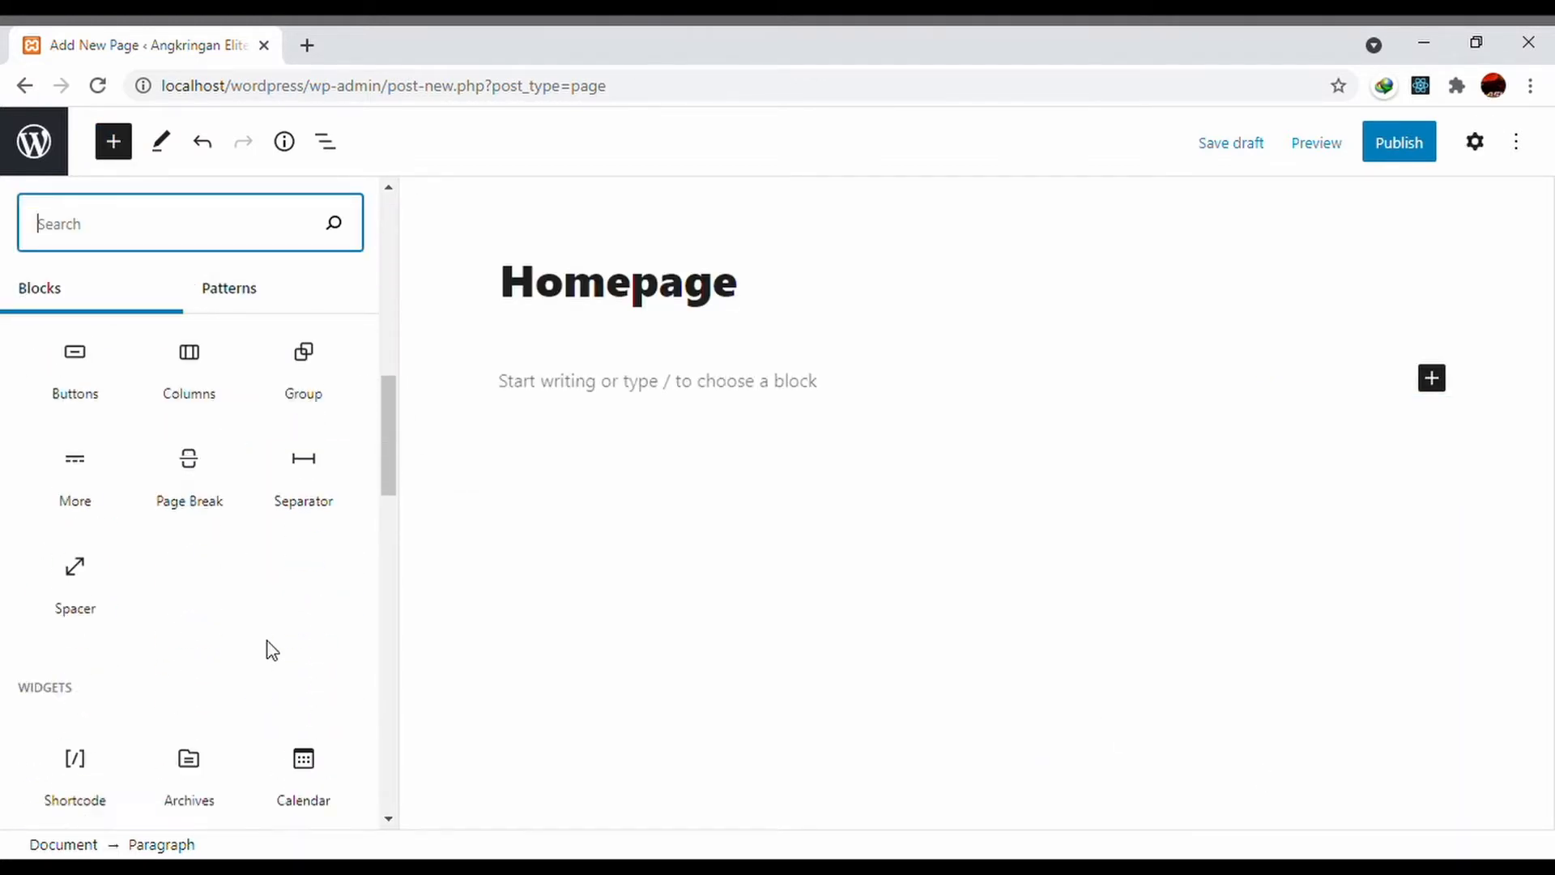
pyautogui.scroll(-8, 279, 653)
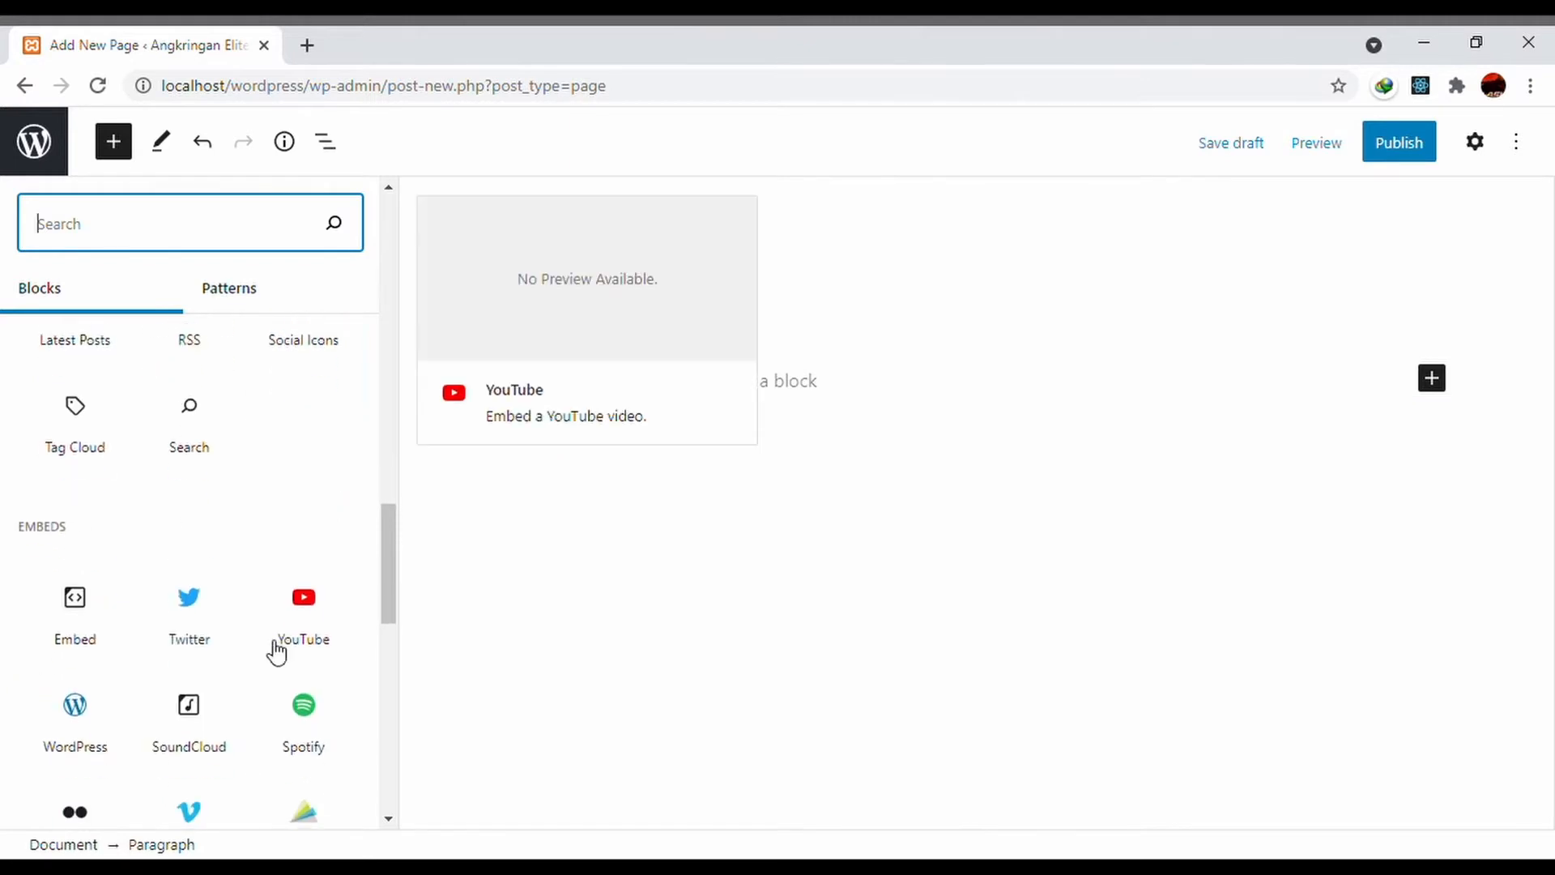
pyautogui.scroll(-9, 276, 652)
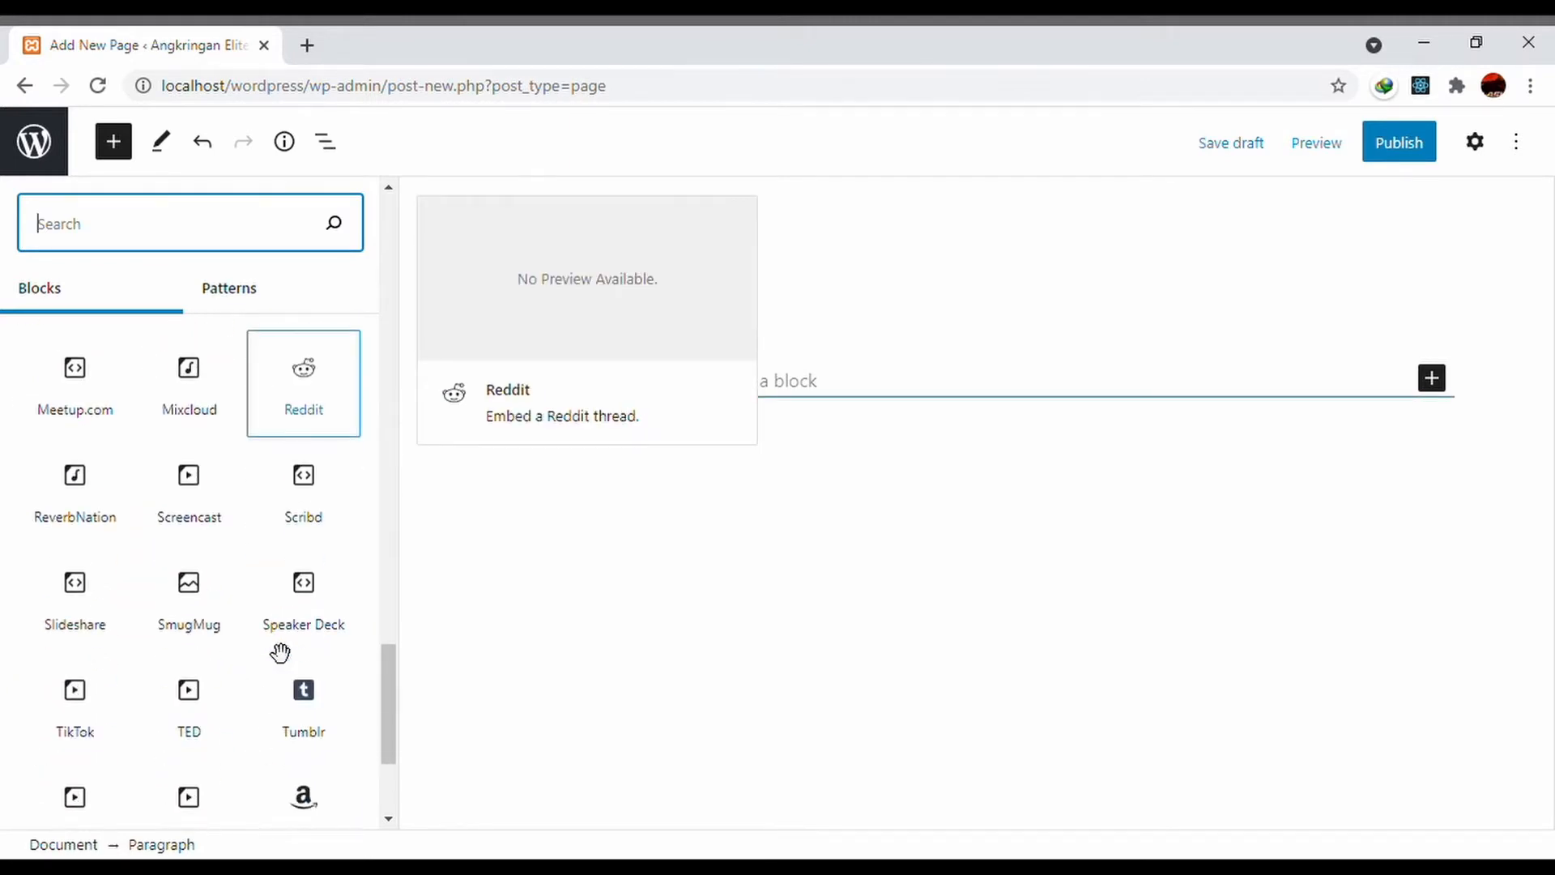
pyautogui.scroll(7, 276, 652)
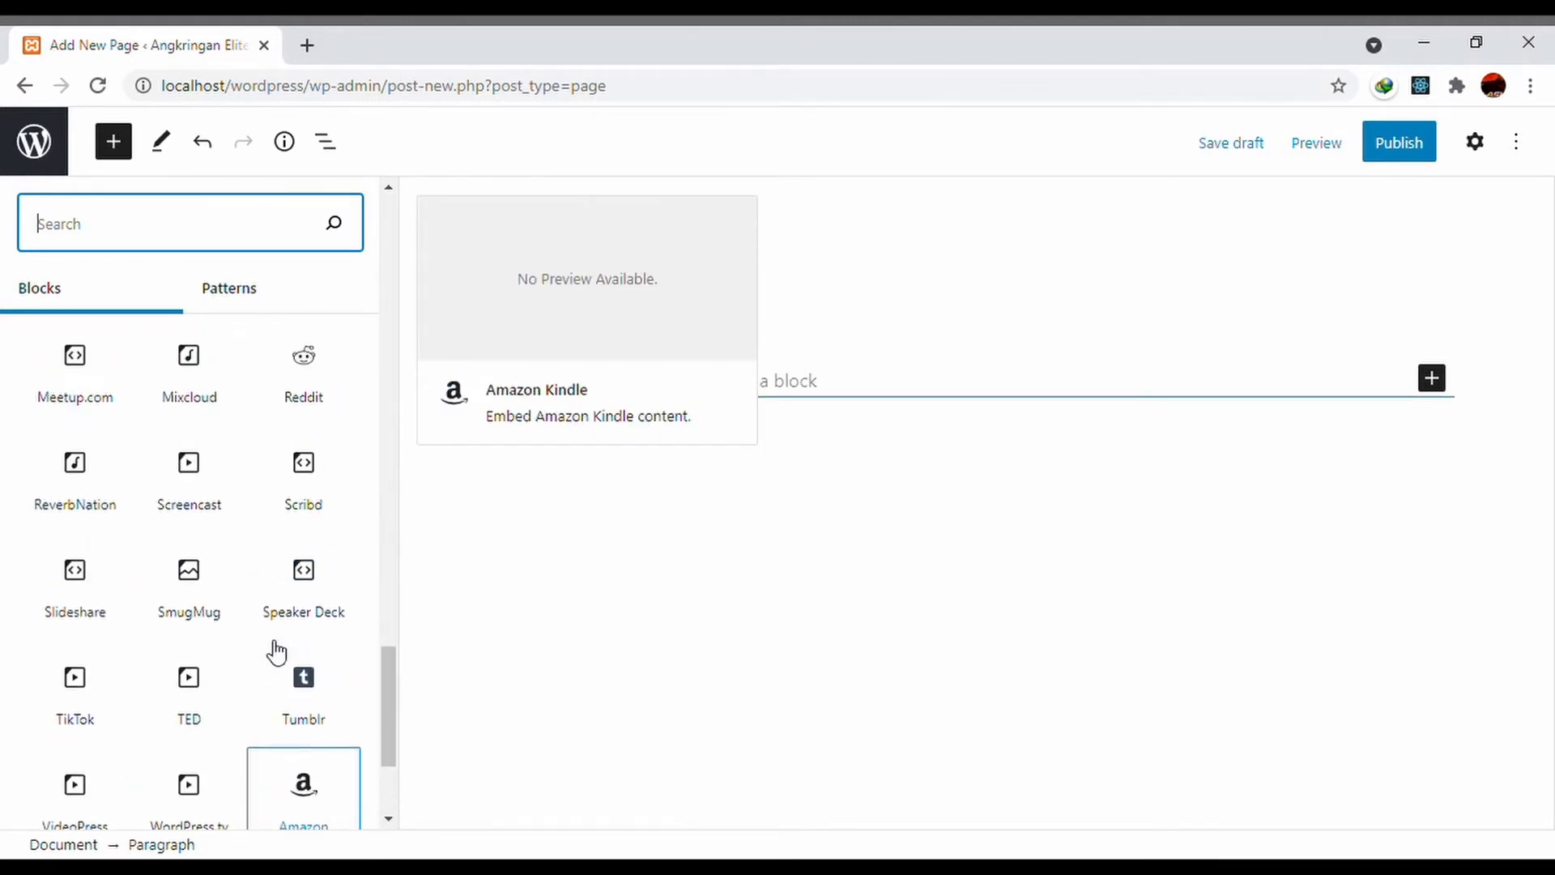
pyautogui.scroll(7, 279, 652)
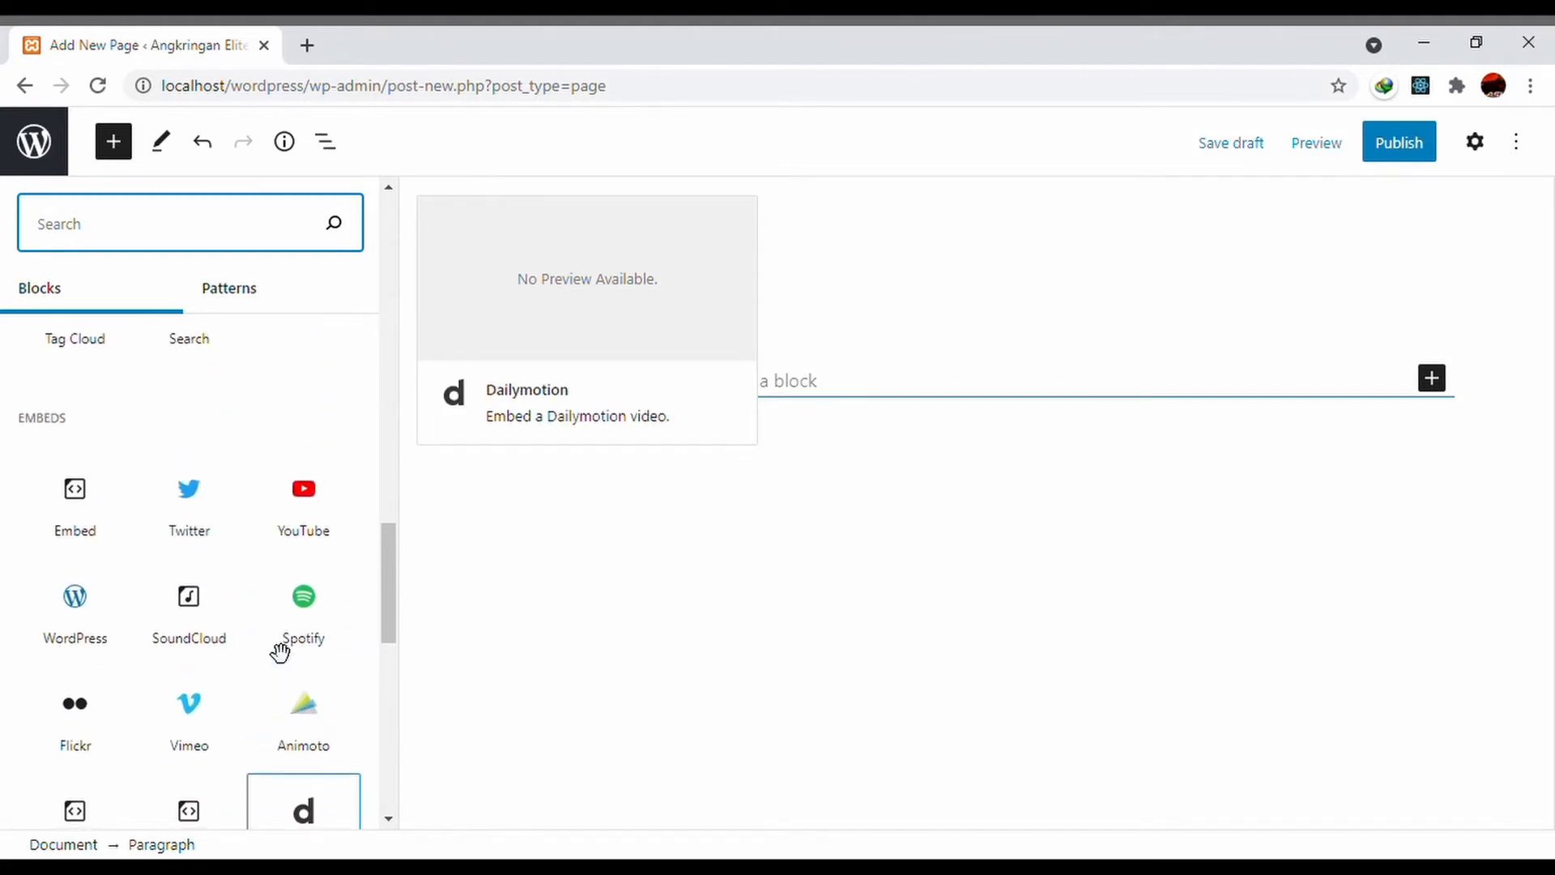
pyautogui.scroll(6, 280, 652)
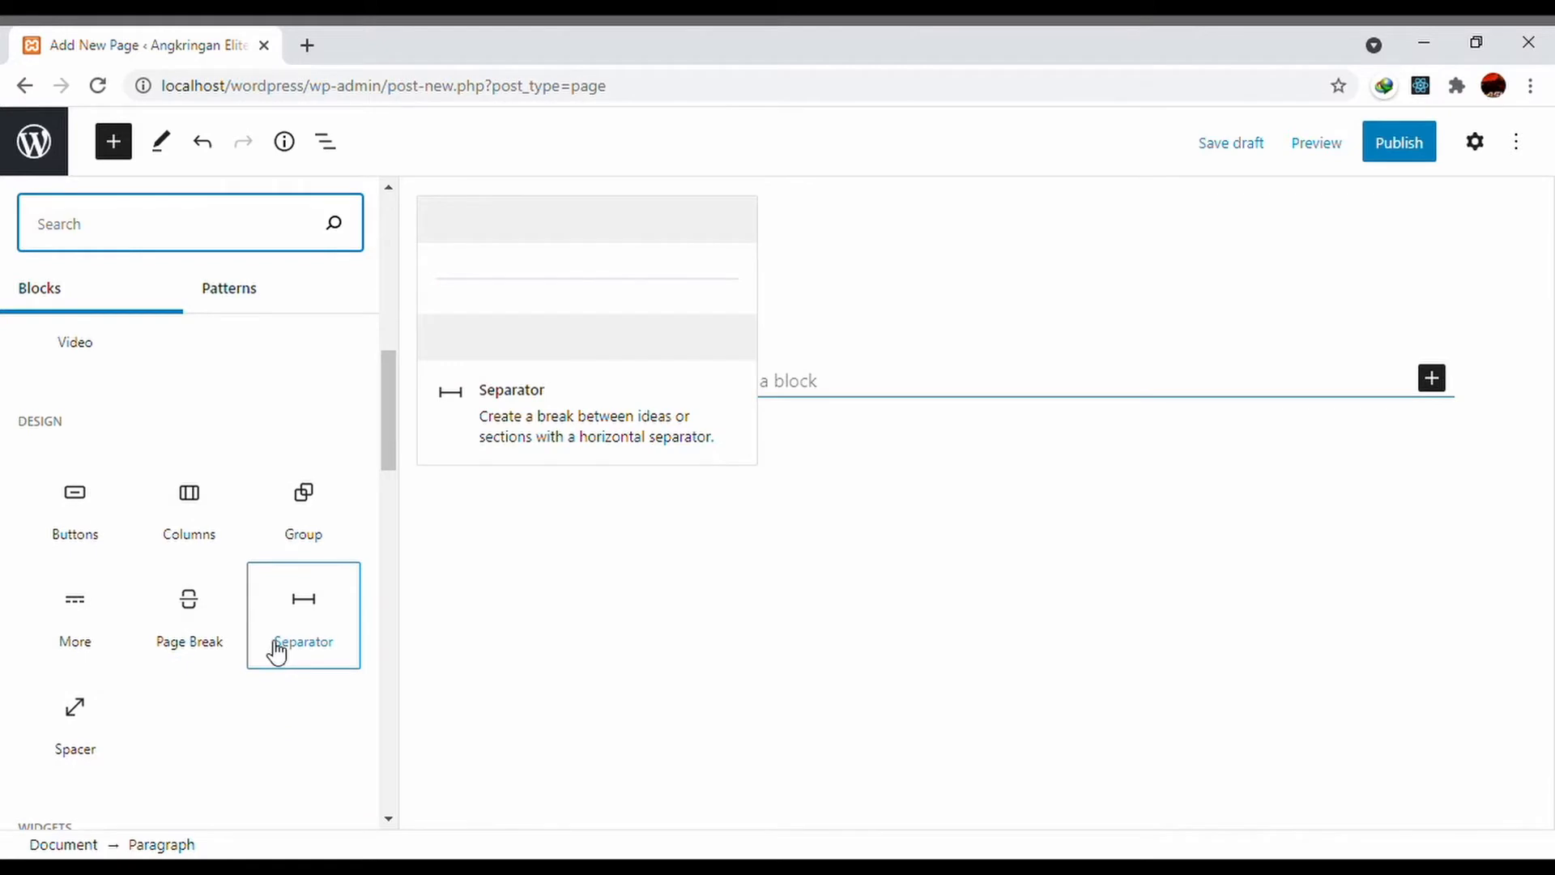
pyautogui.click(182, 544)
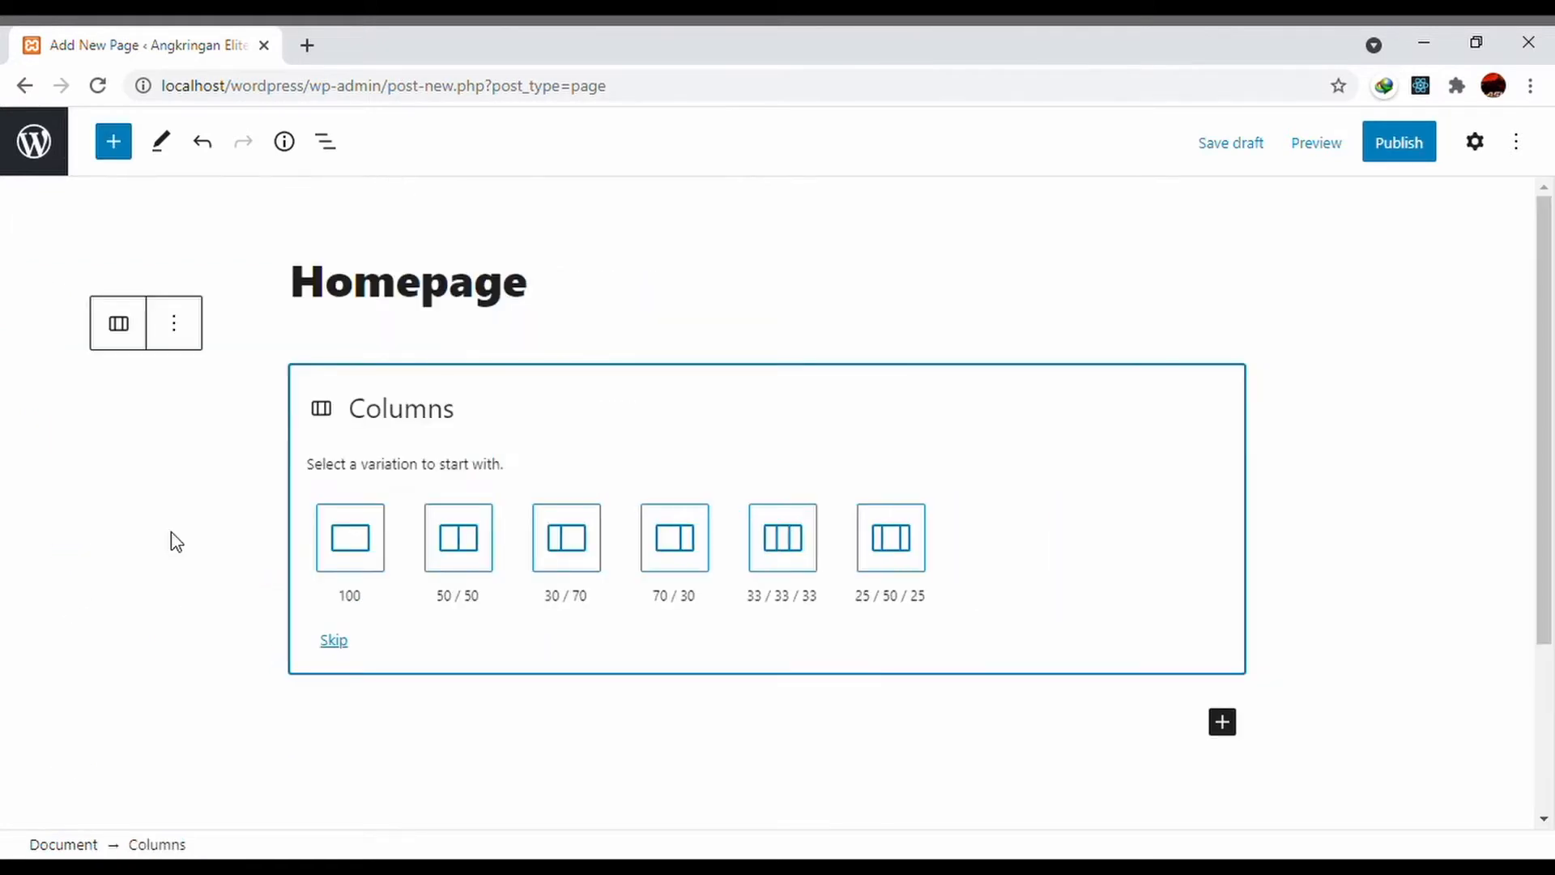
pyautogui.click(761, 547)
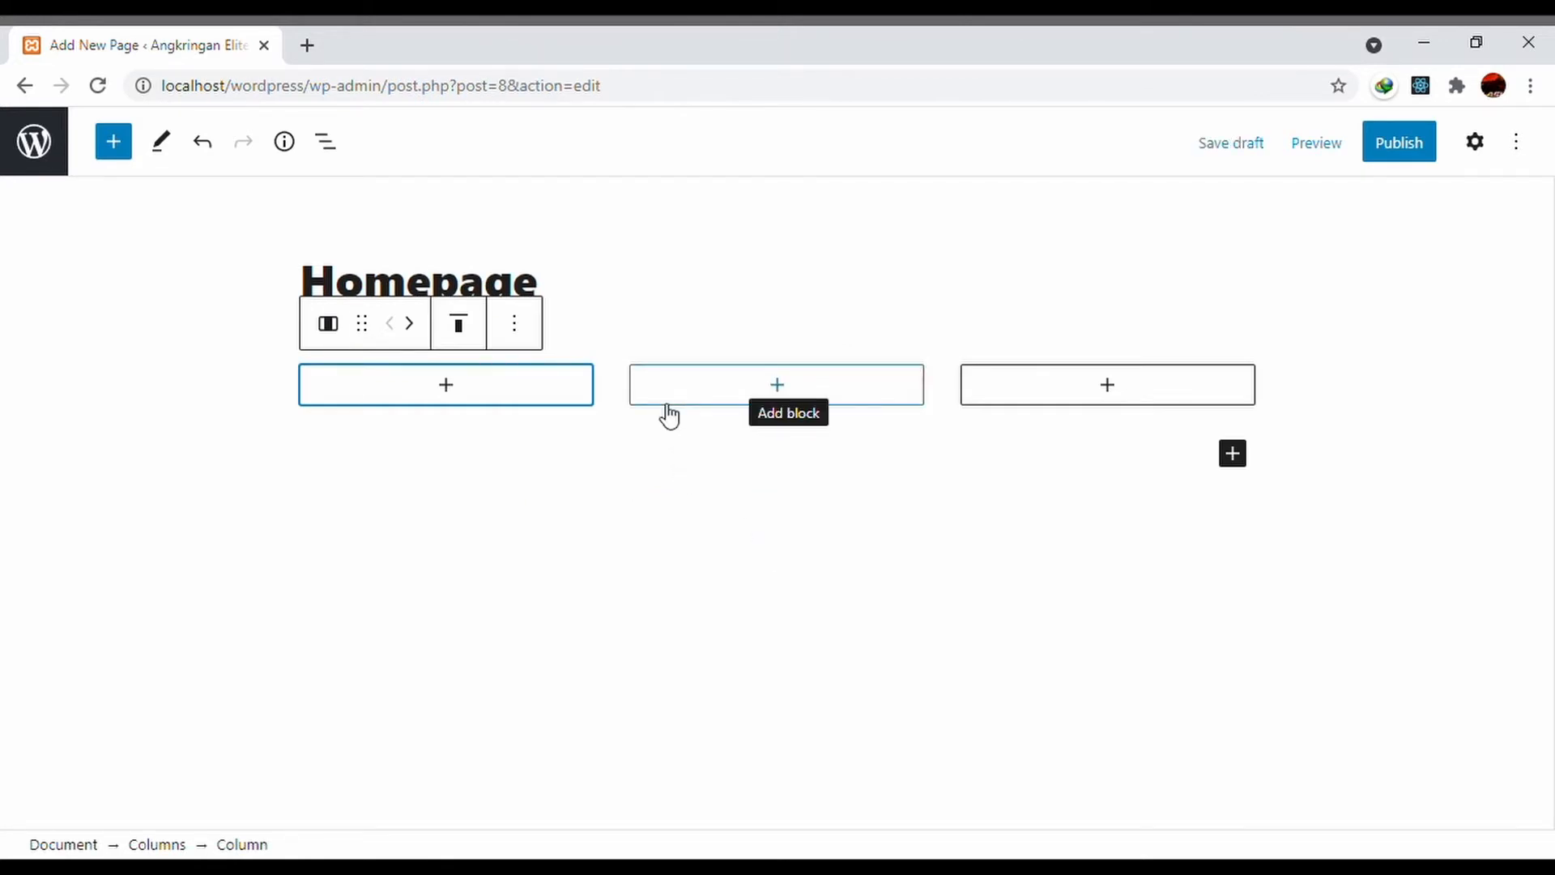
# - Add an Image block to the first column and upload the frozen food skewers picture from the computer
pyautogui.click(513, 385)
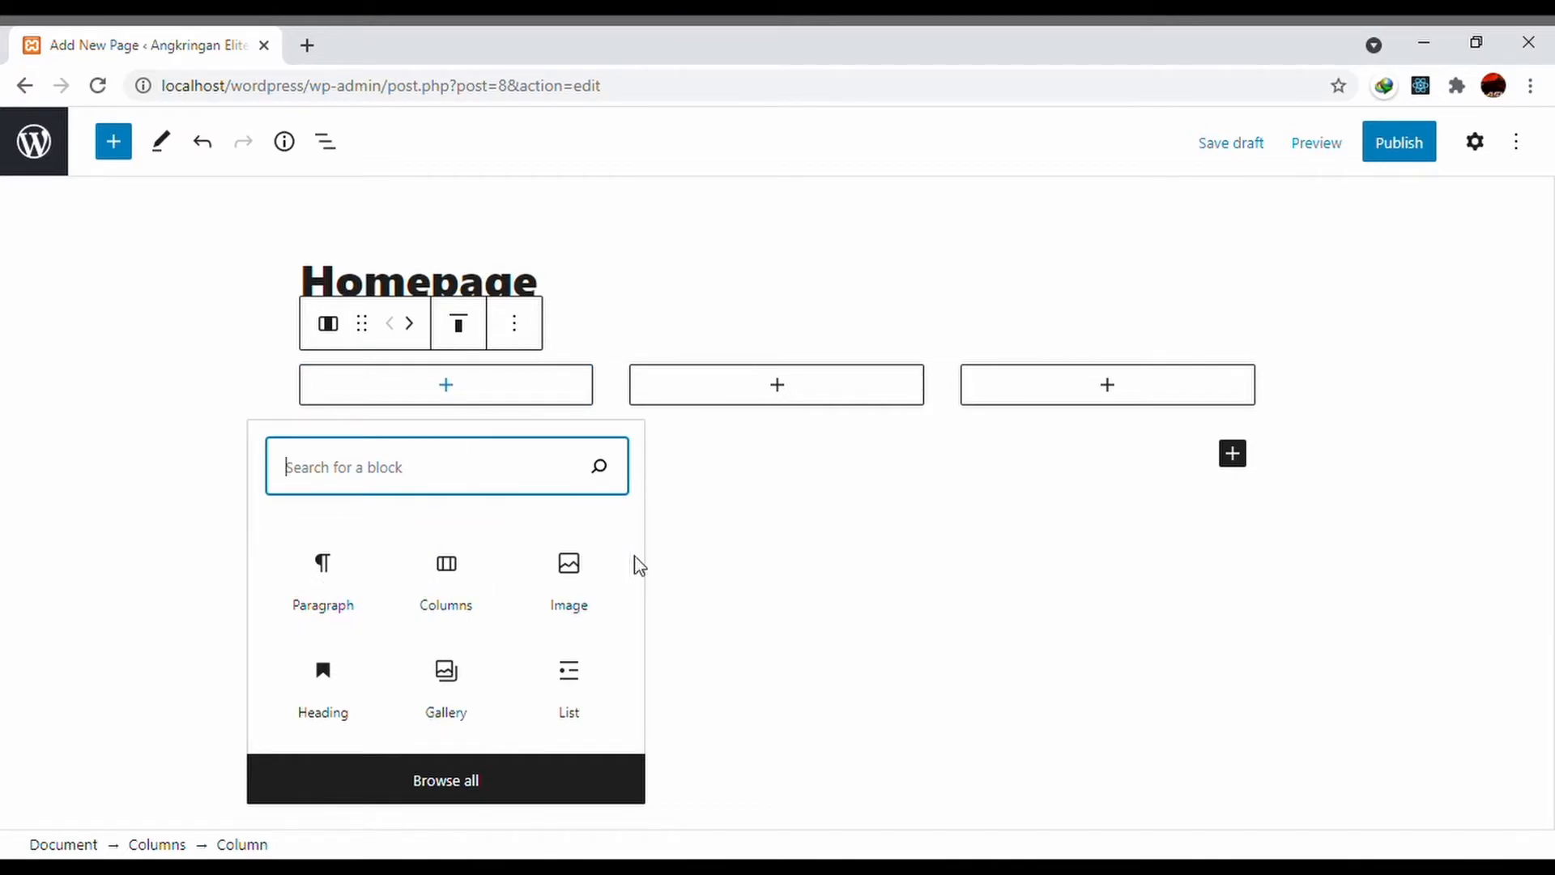
pyautogui.click(567, 577)
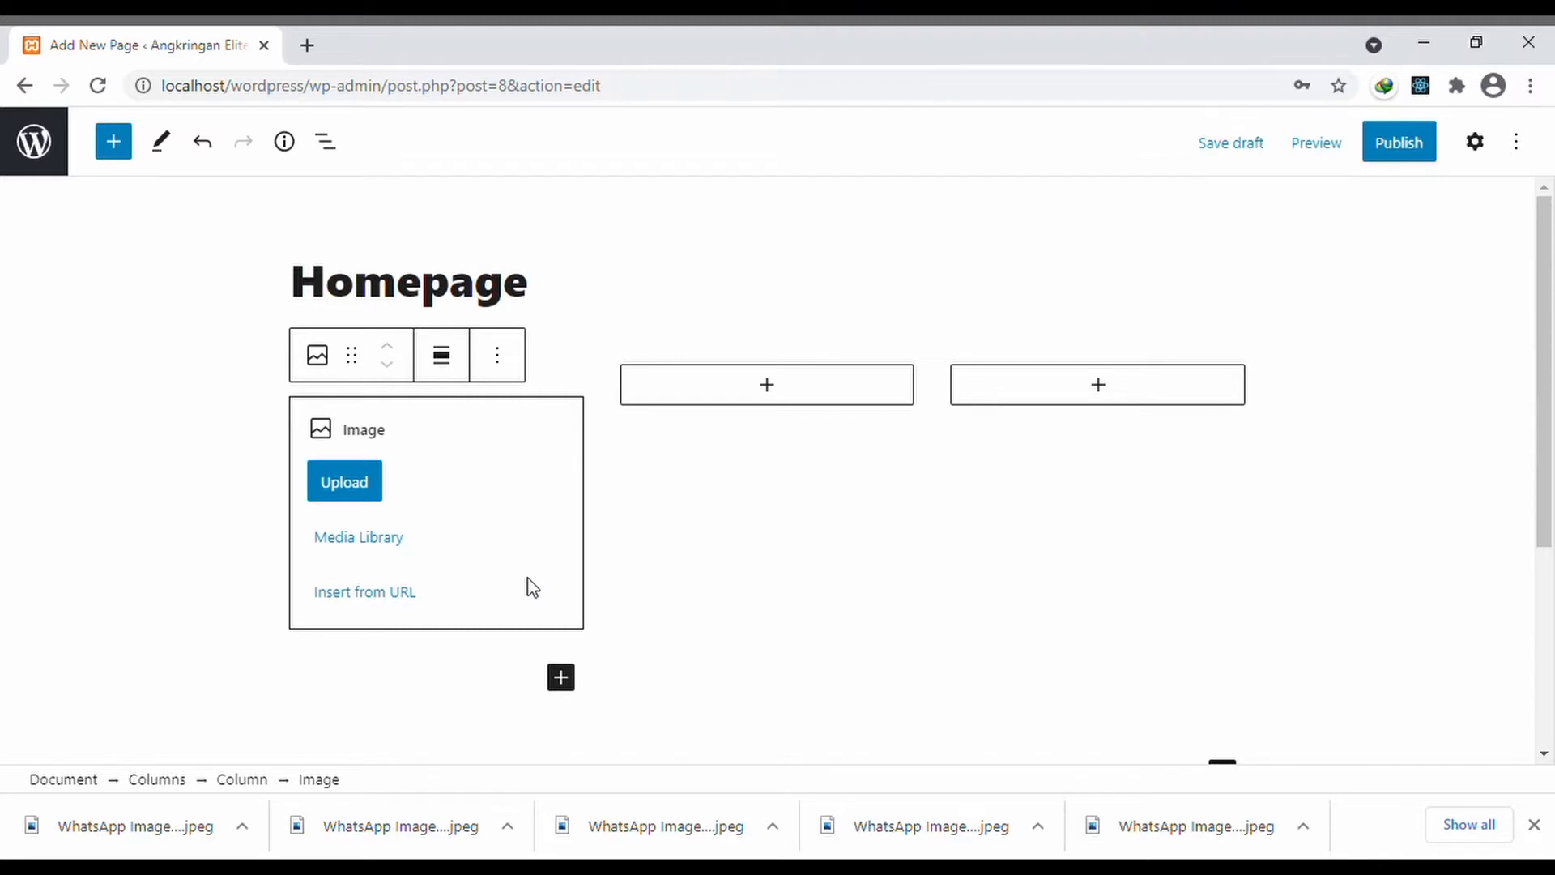
pyautogui.click(334, 495)
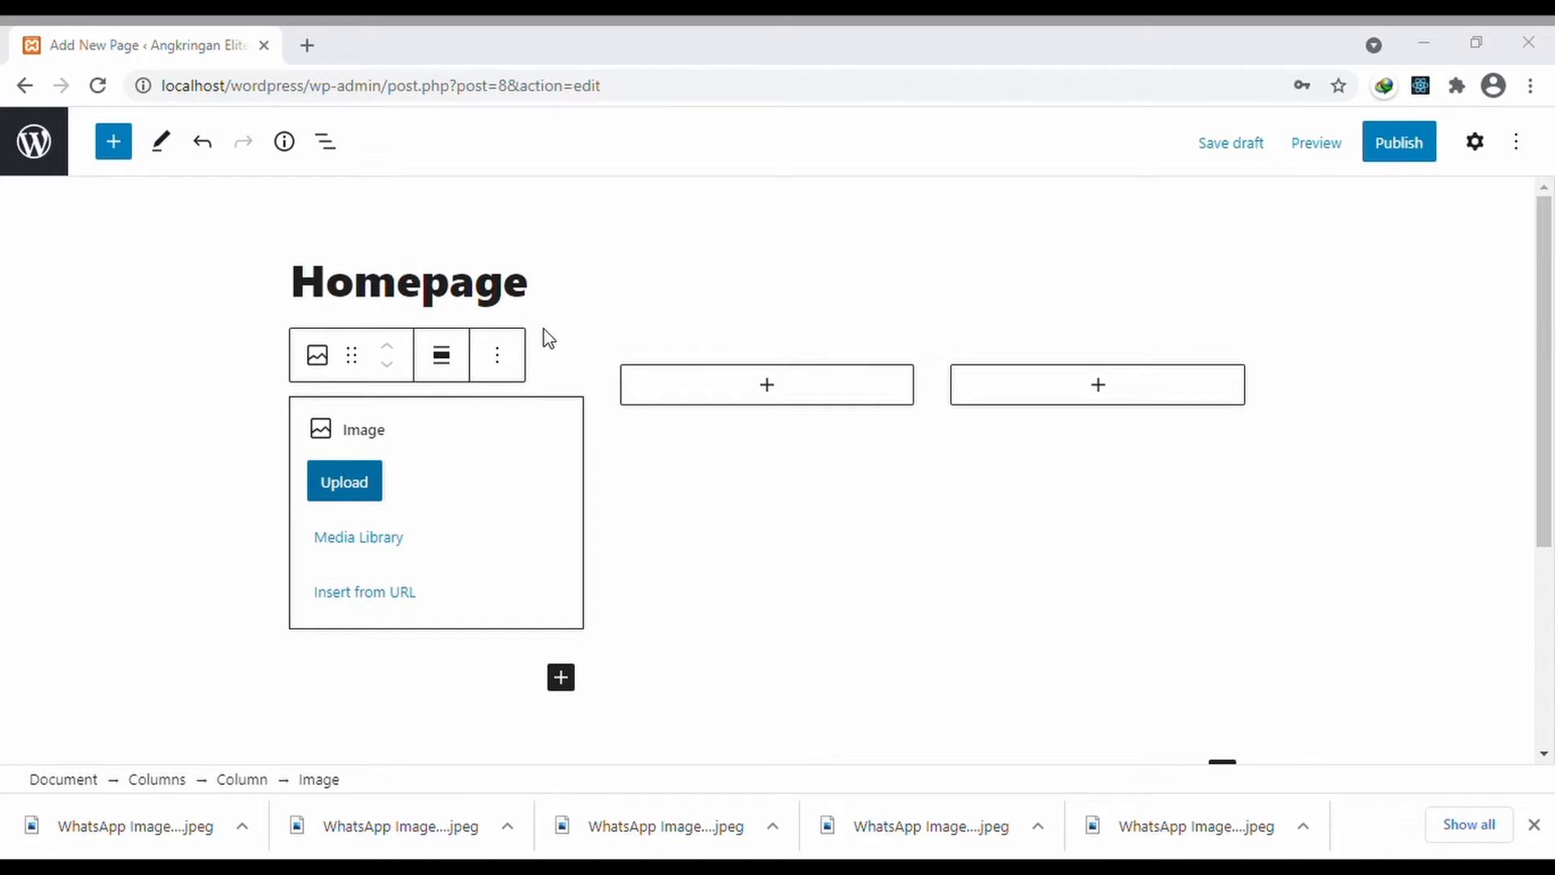
pyautogui.doubleClick(517, 255)
pyautogui.scroll(-1, 485, 449)
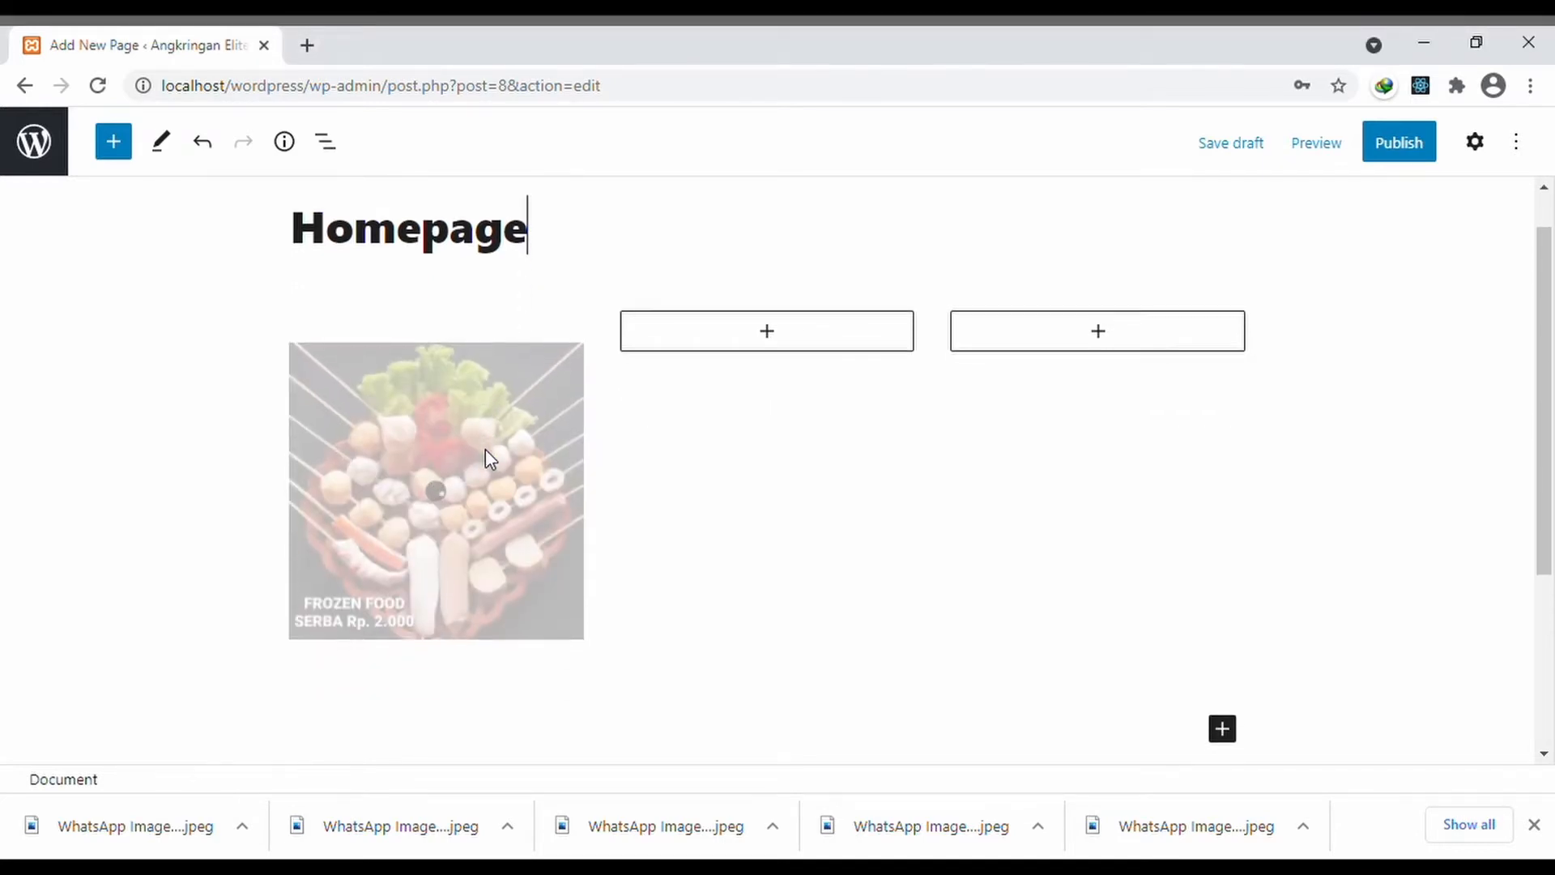
# - Add an Image block to the middle column and upload the Sosis Bakar picture from the computer
pyautogui.click(728, 350)
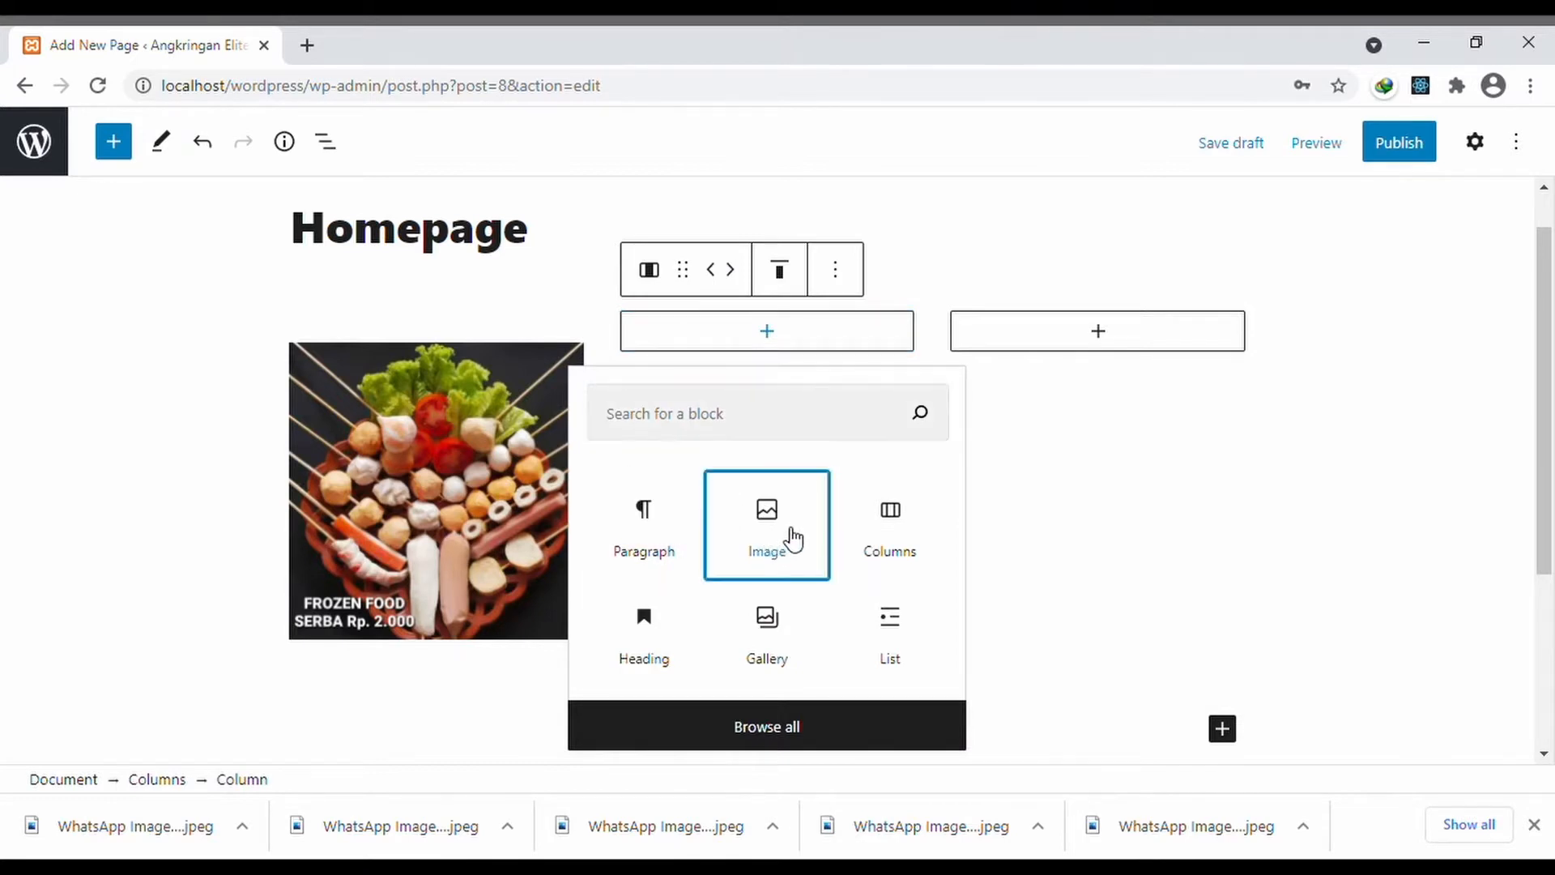
pyautogui.click(792, 538)
pyautogui.click(698, 428)
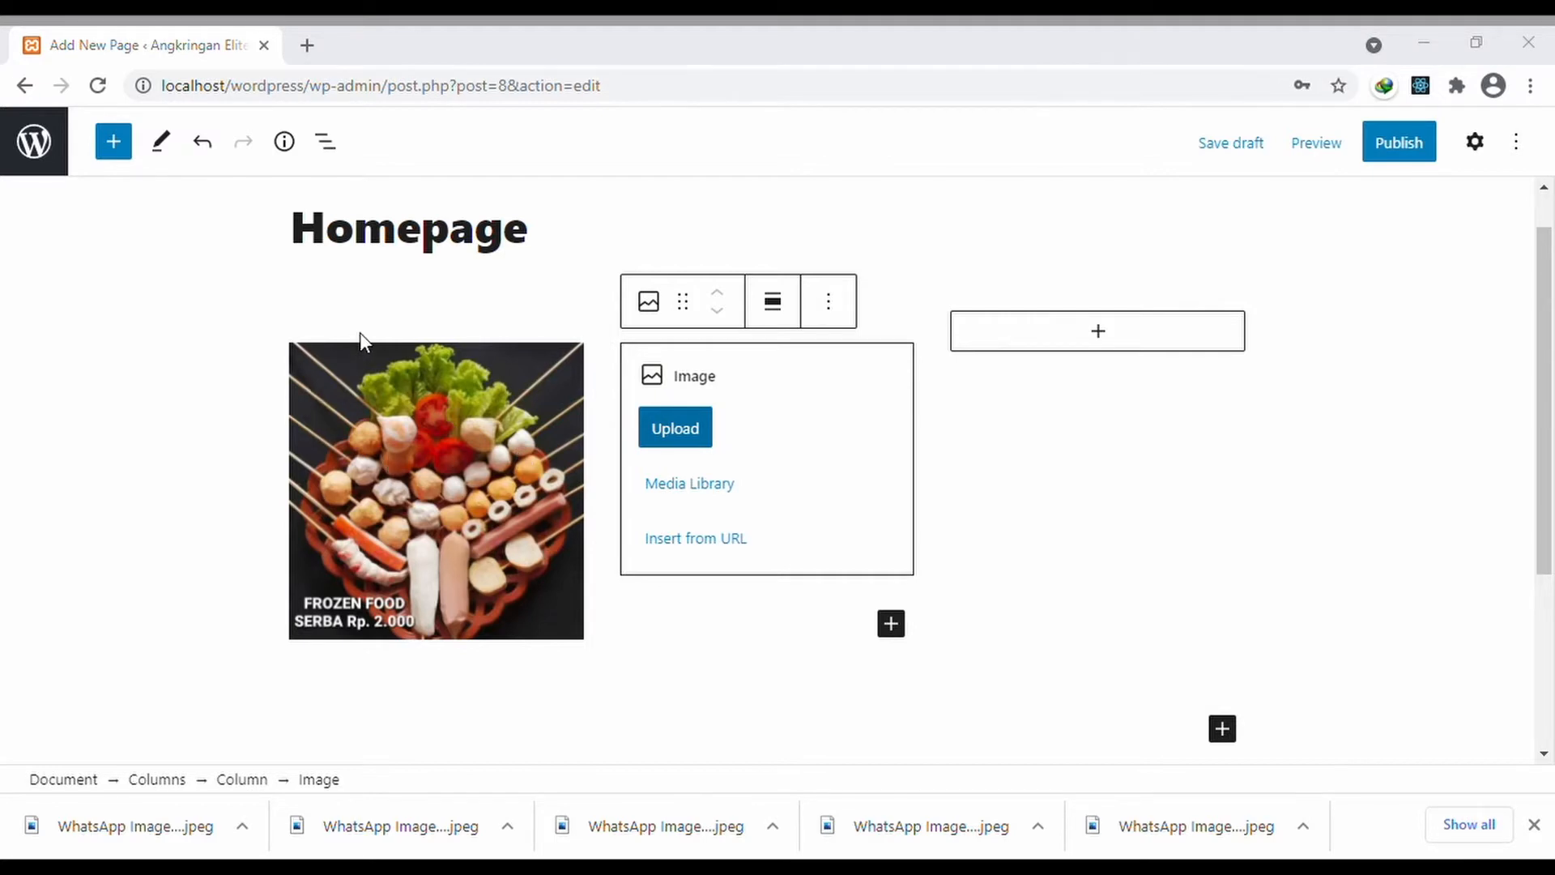
pyautogui.doubleClick(662, 204)
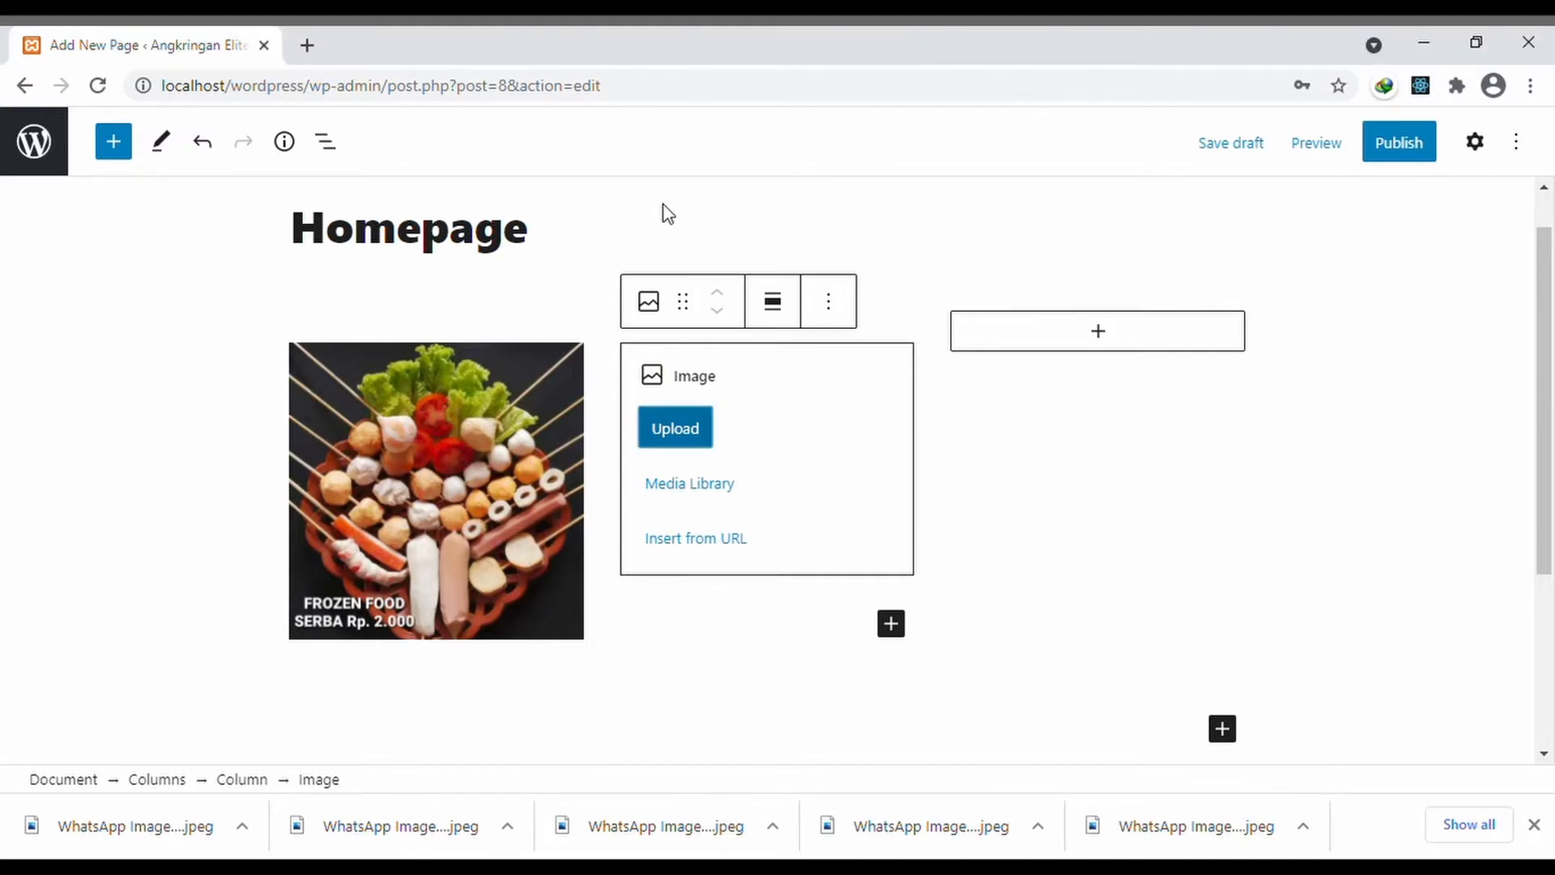
pyautogui.scroll(3, 969, 389)
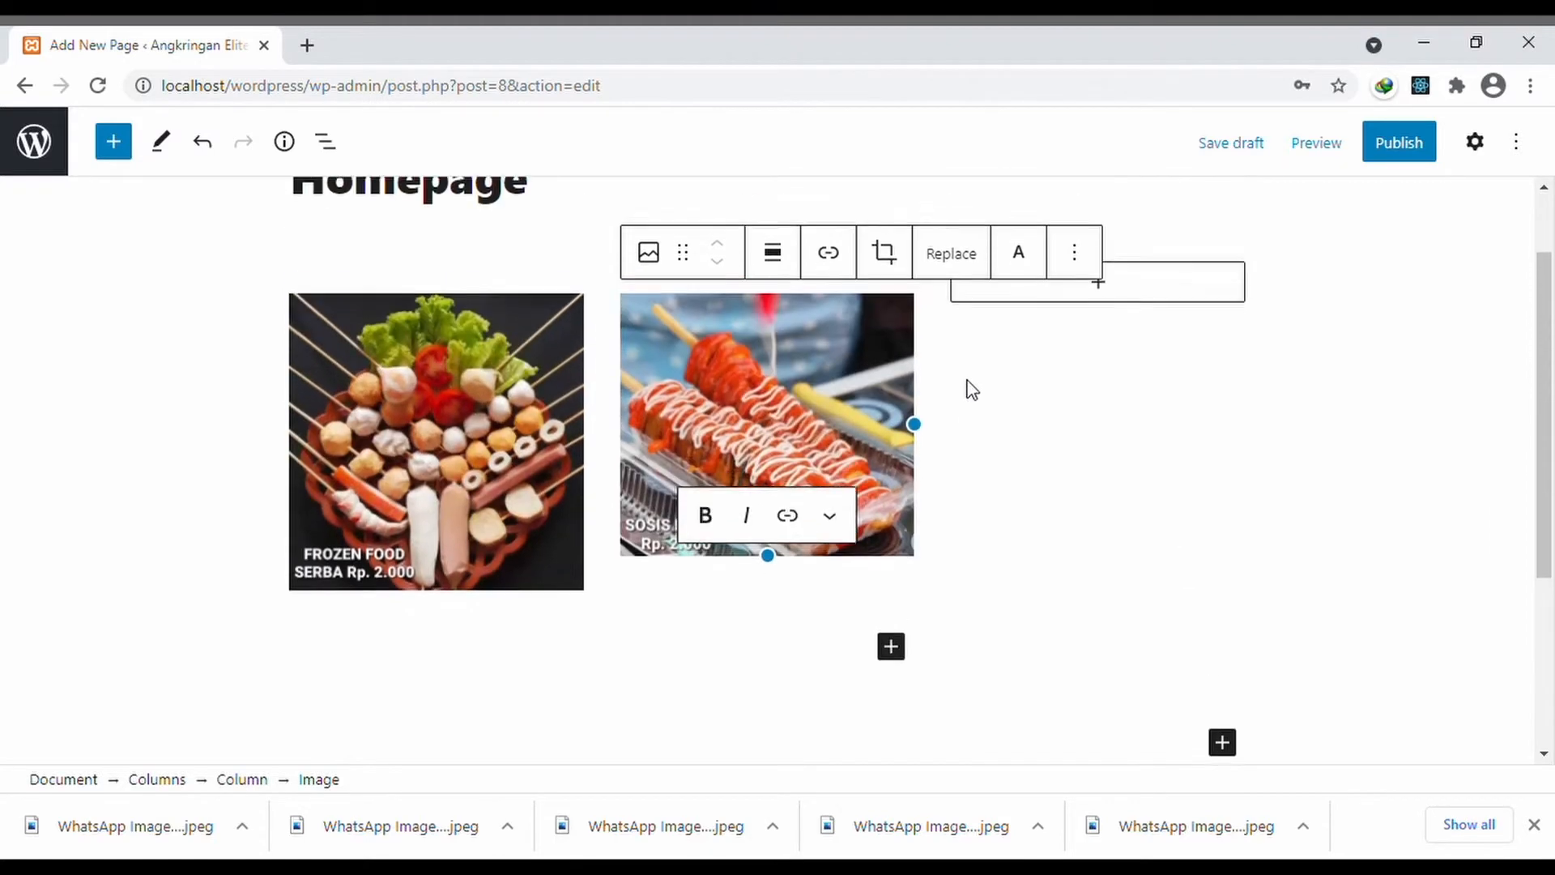
# - Add an Image block to the third column, upload the Katsu Oreo picture from the computer, and deselect the block
pyautogui.click(1148, 296)
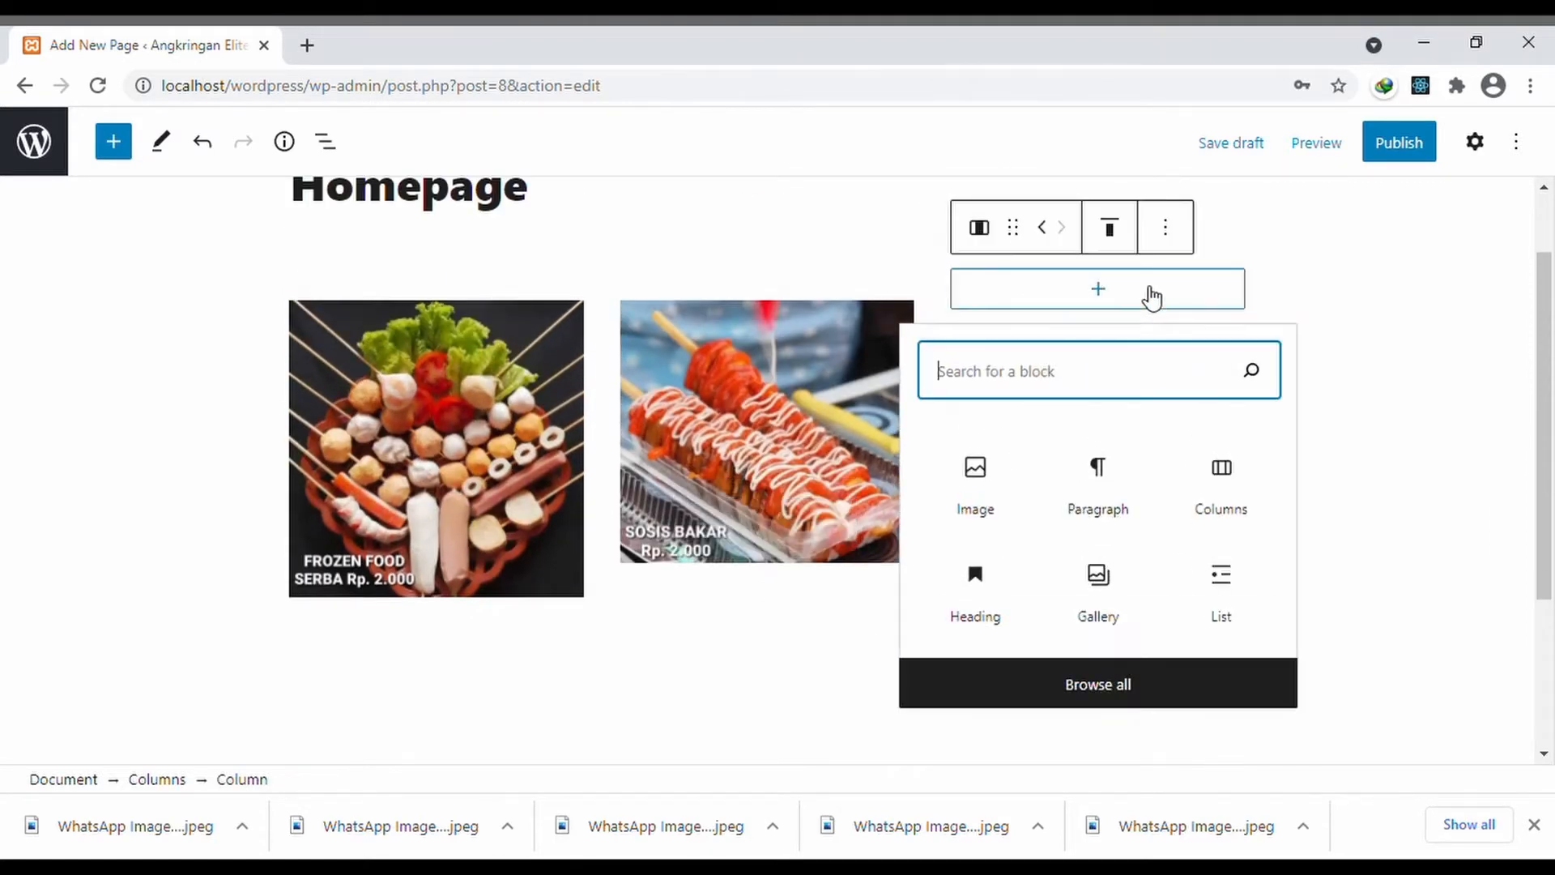
pyautogui.click(975, 486)
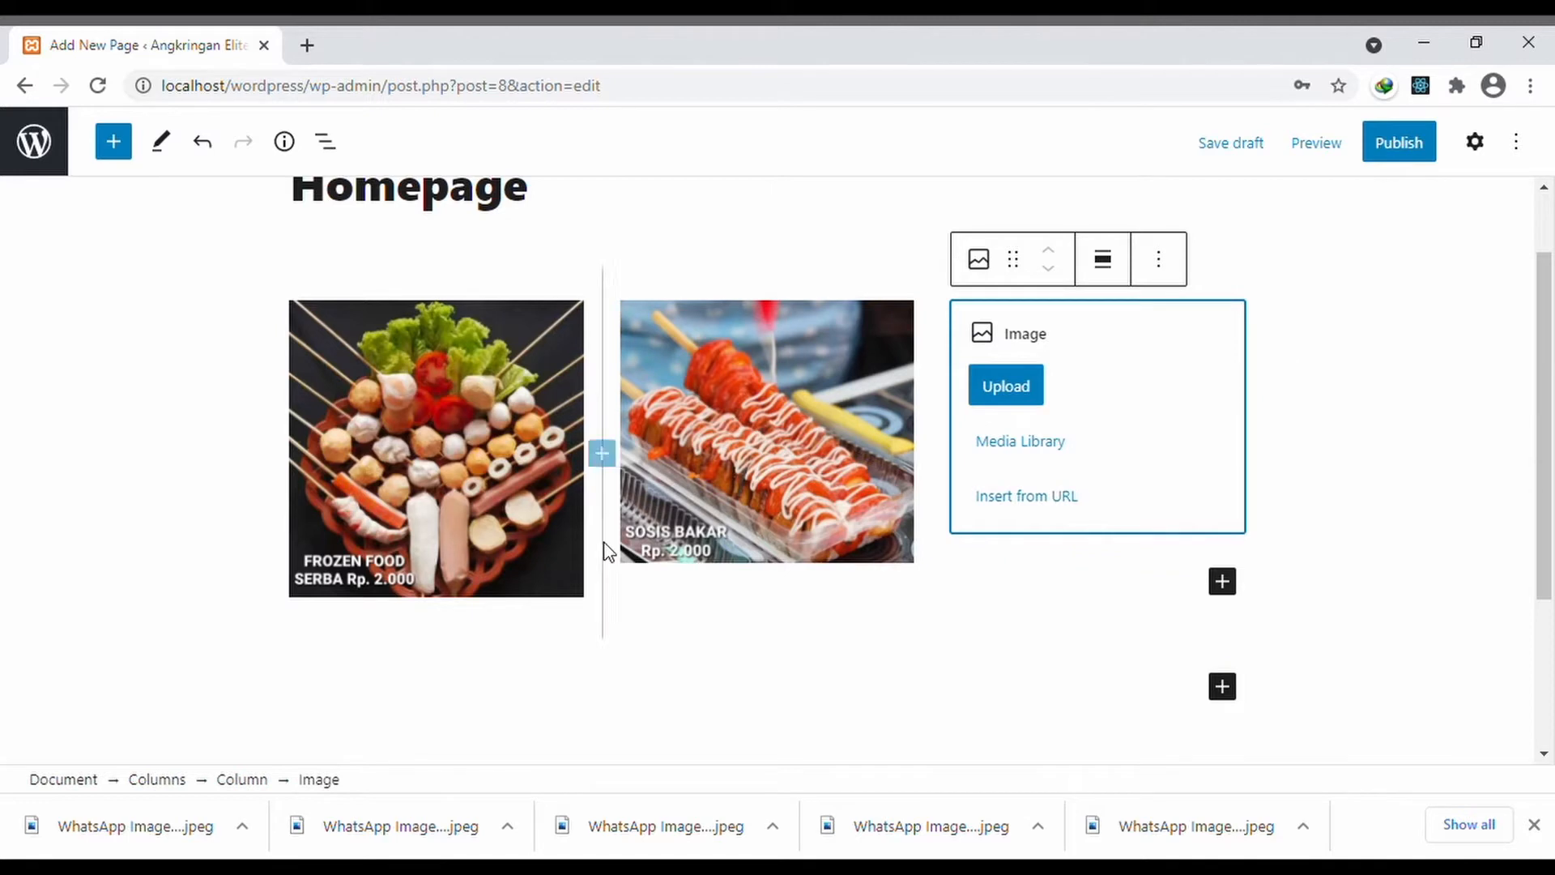
pyautogui.click(1036, 392)
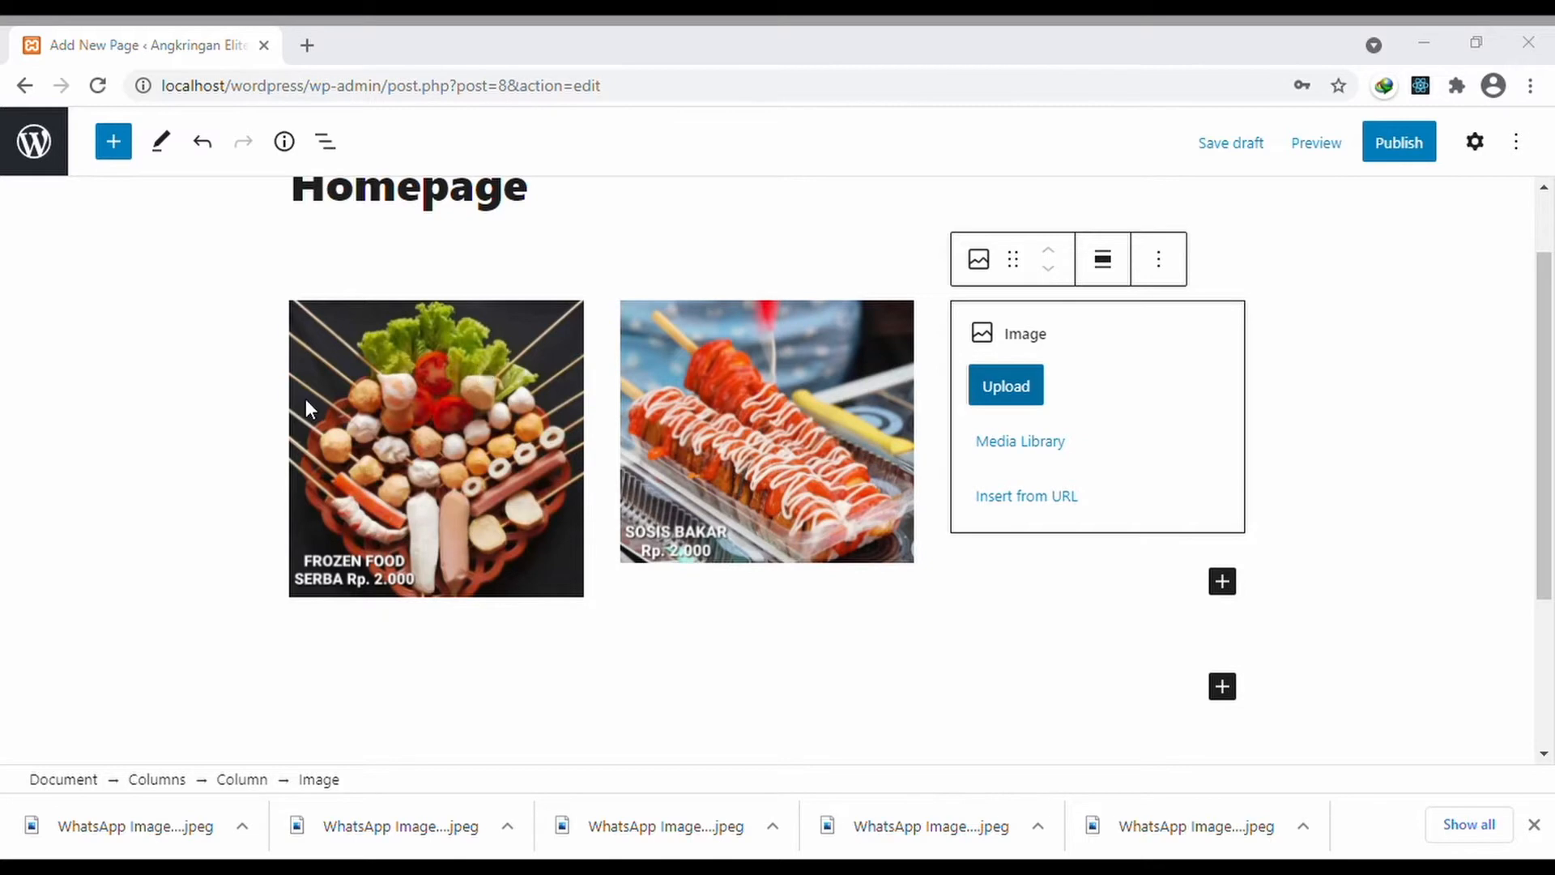
pyautogui.doubleClick(281, 228)
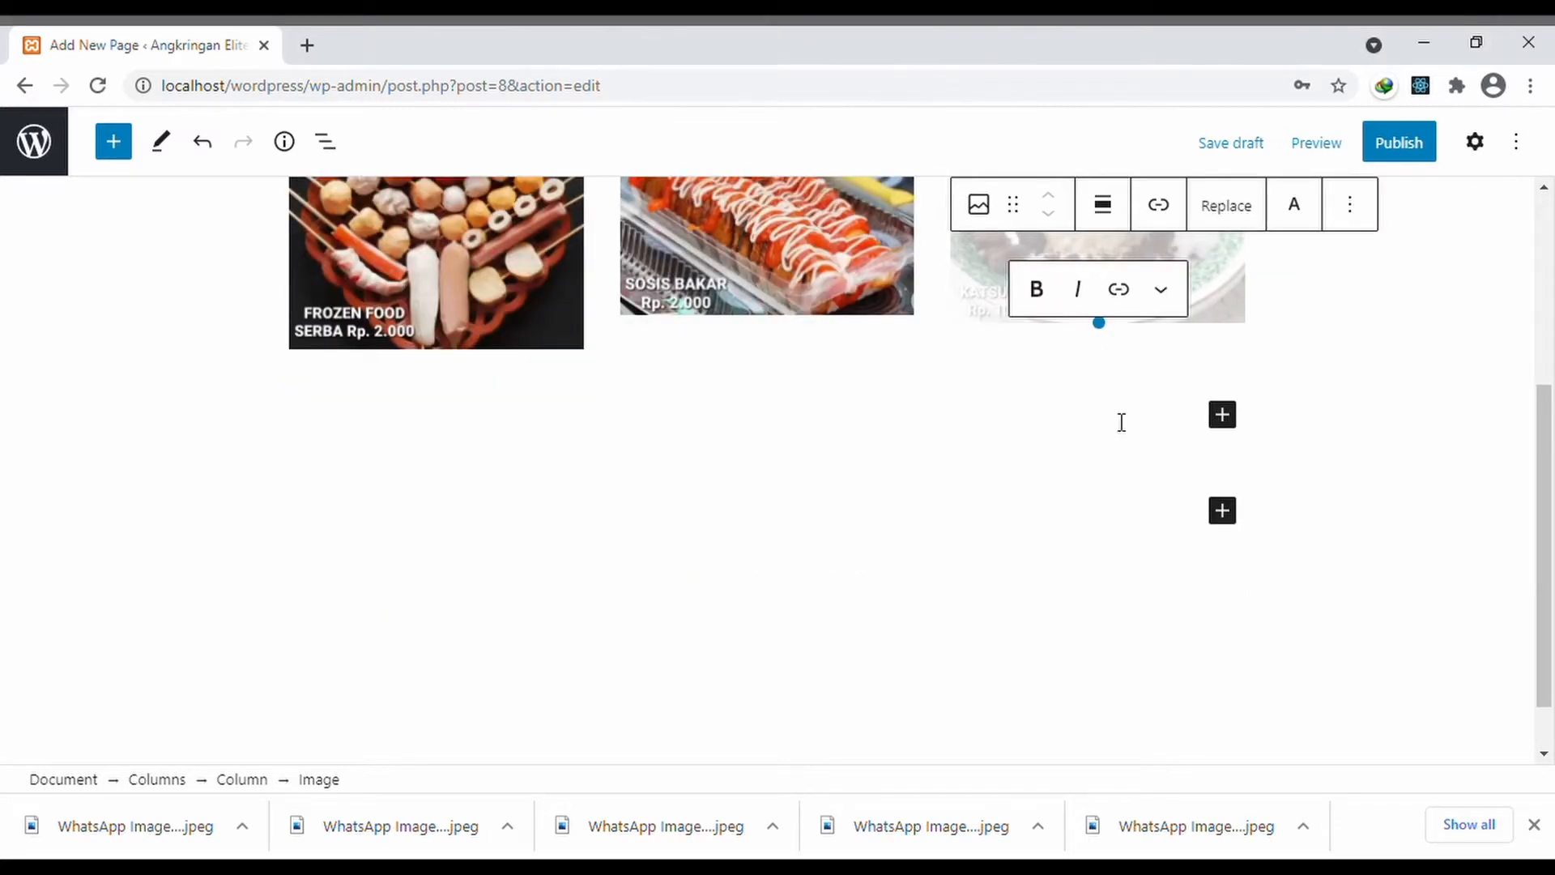
pyautogui.scroll(1, 1119, 420)
pyautogui.click(1446, 449)
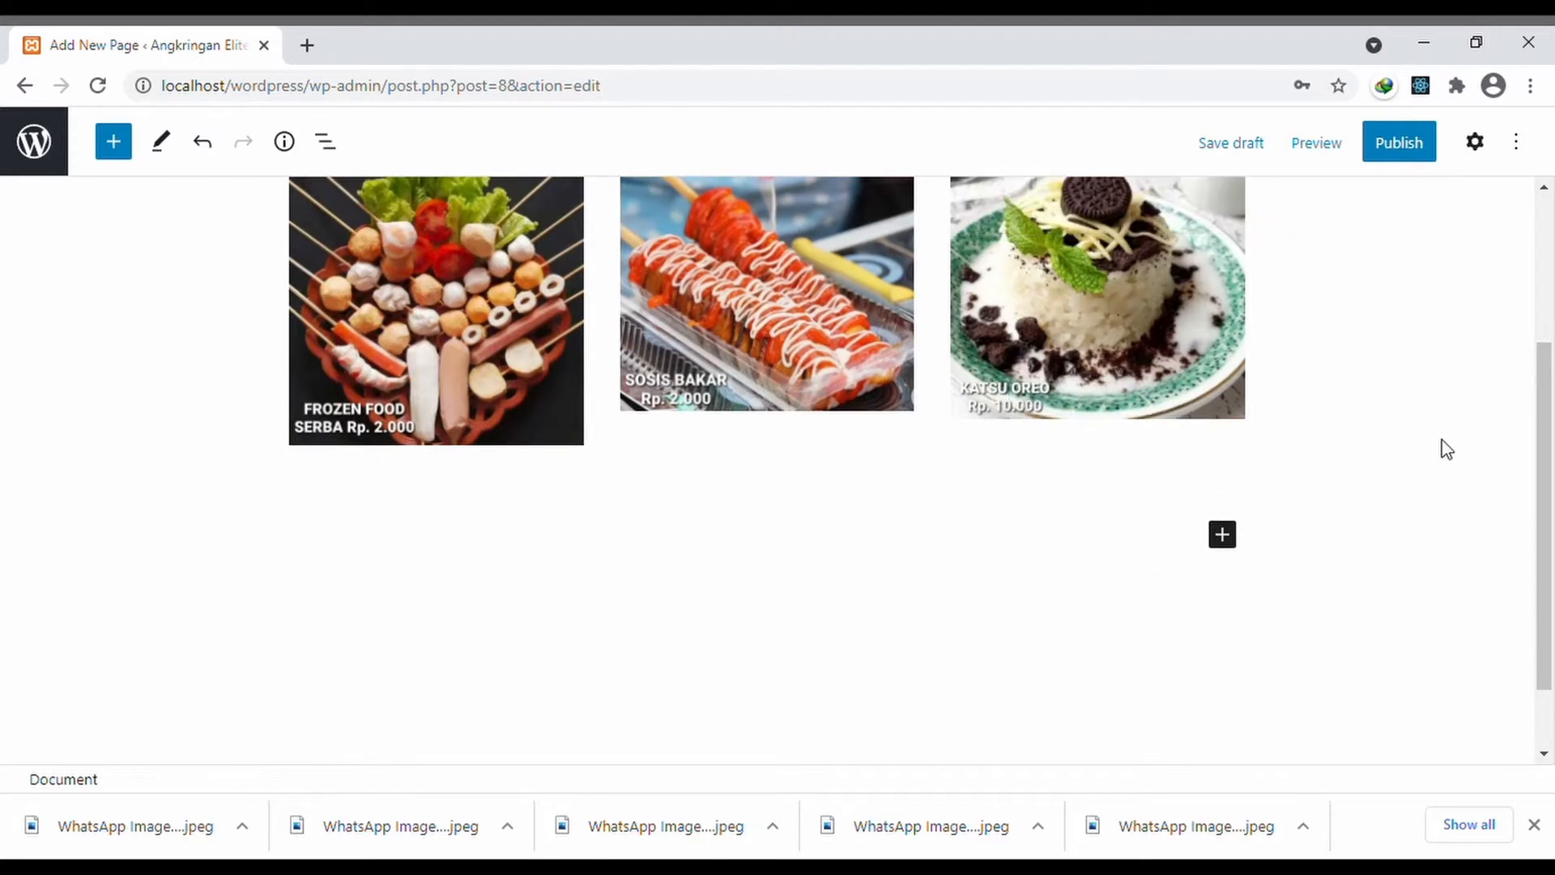
# - Insert a Heading block below the three image columns with the text "Menu Favorit"
pyautogui.scroll(3, 1447, 449)
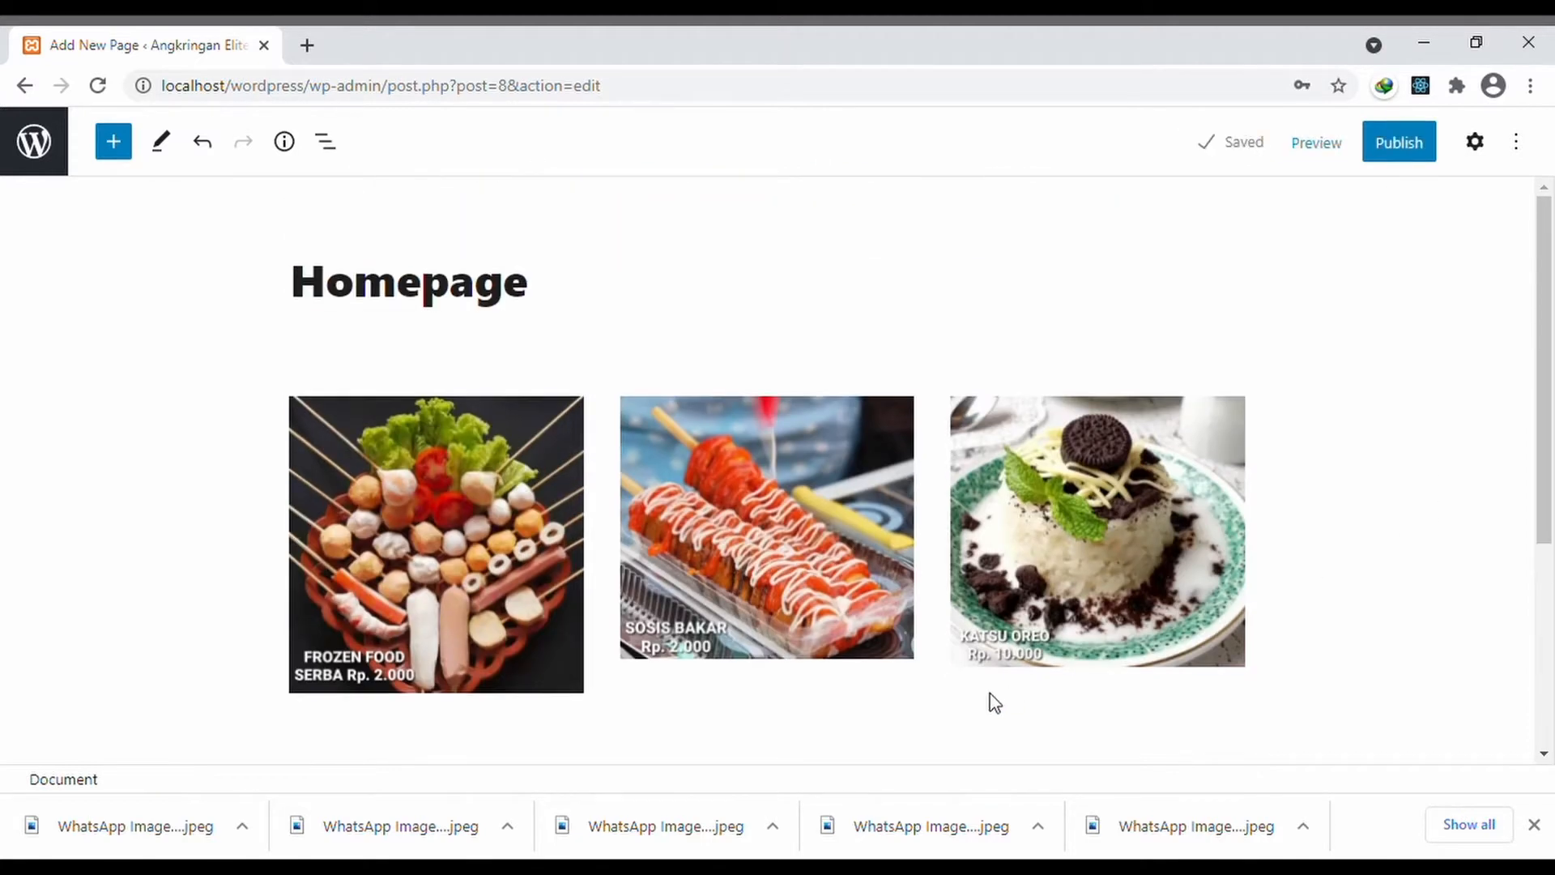
pyautogui.scroll(-2, 1002, 703)
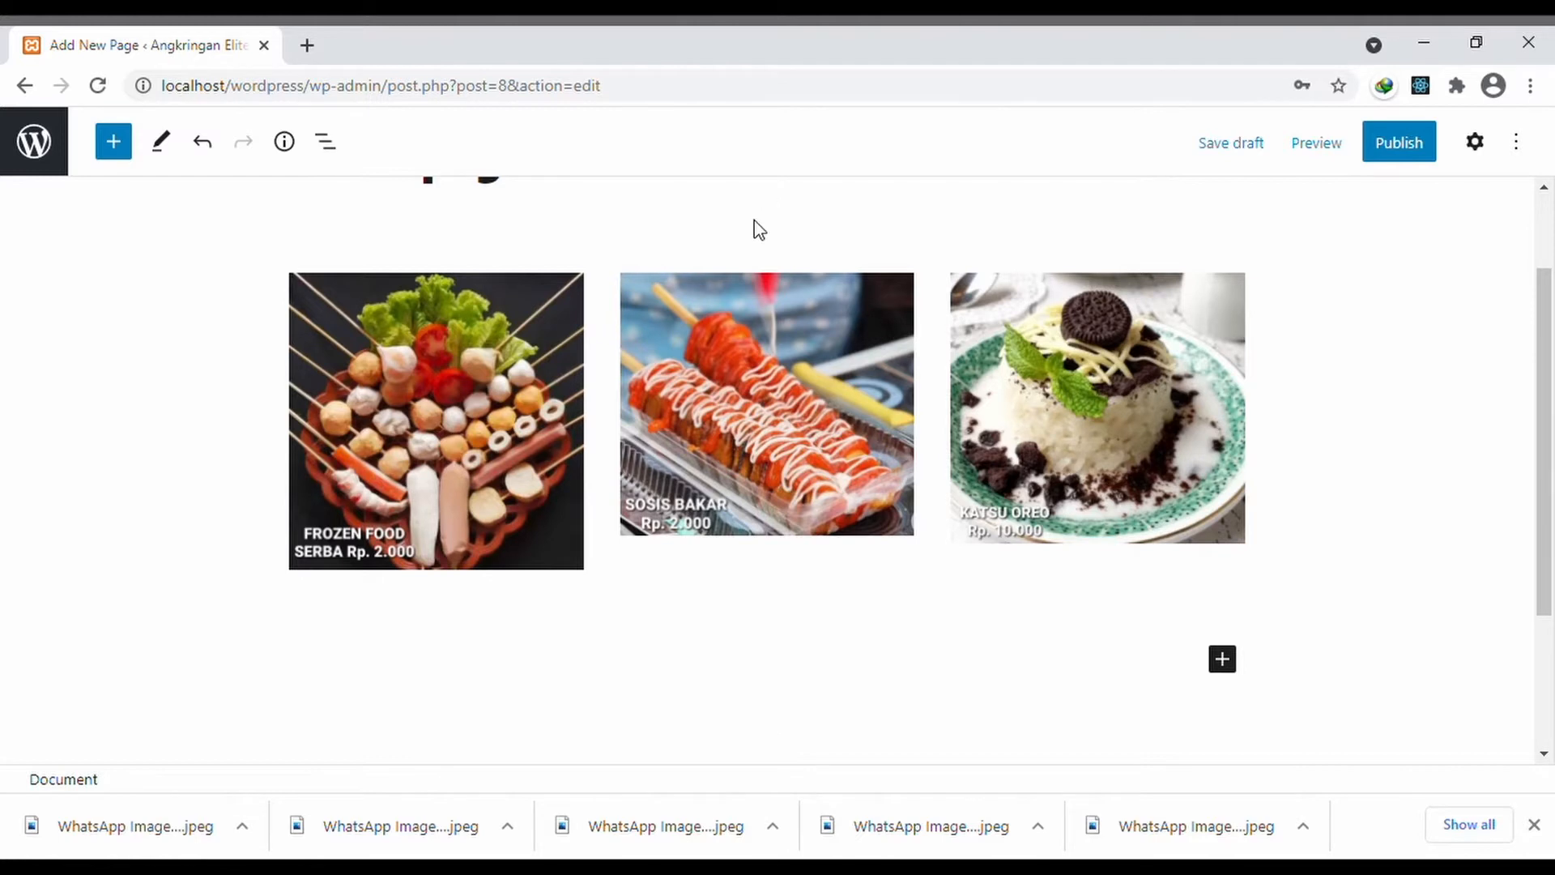
pyautogui.scroll(1, 759, 229)
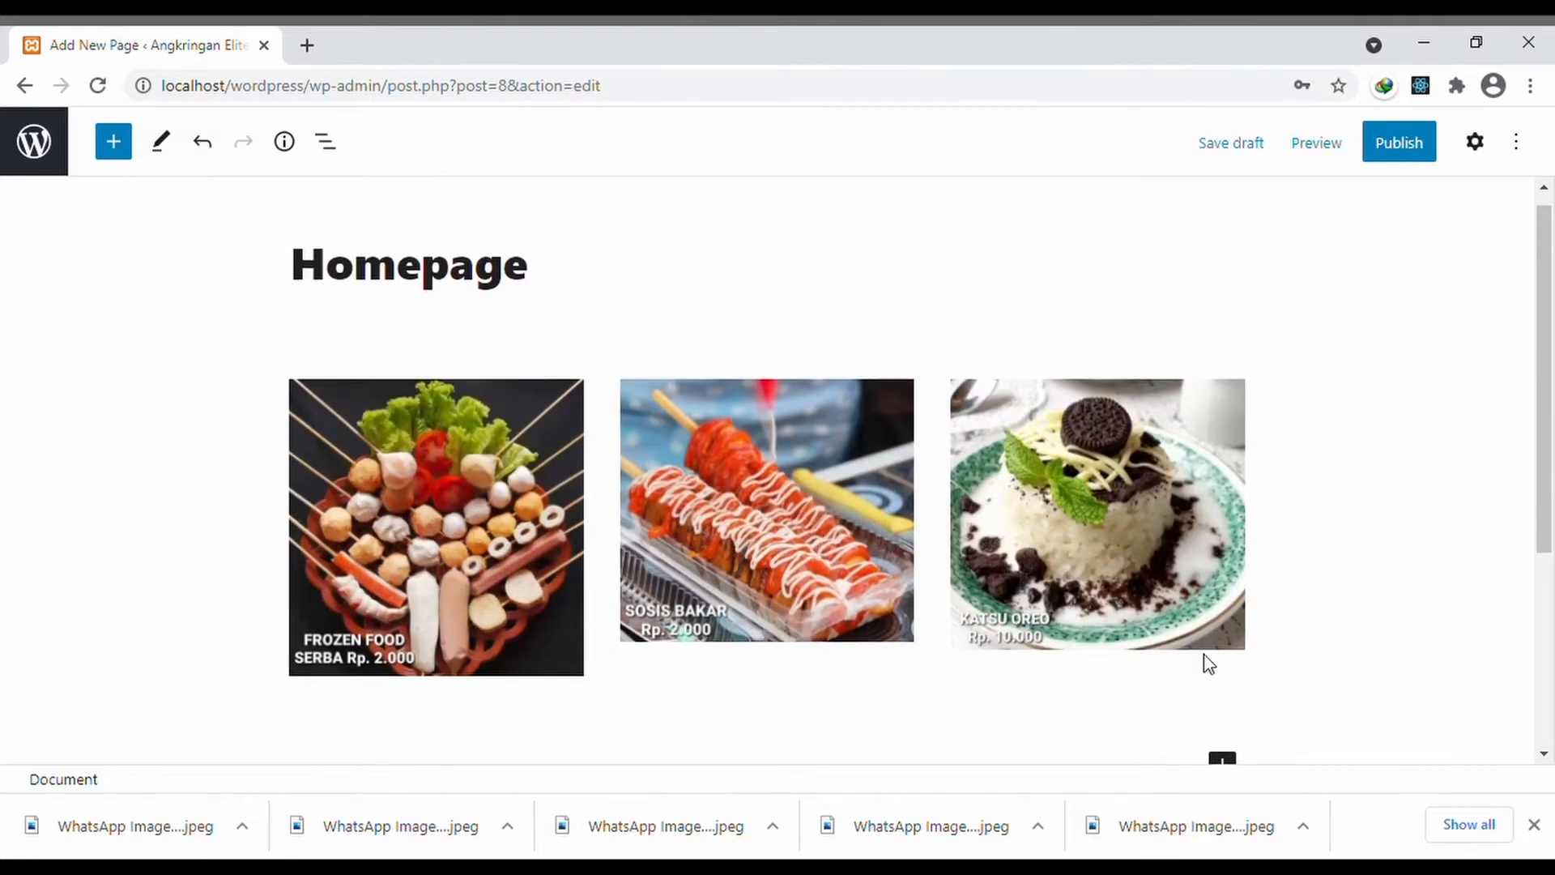
pyautogui.scroll(-1, 1207, 660)
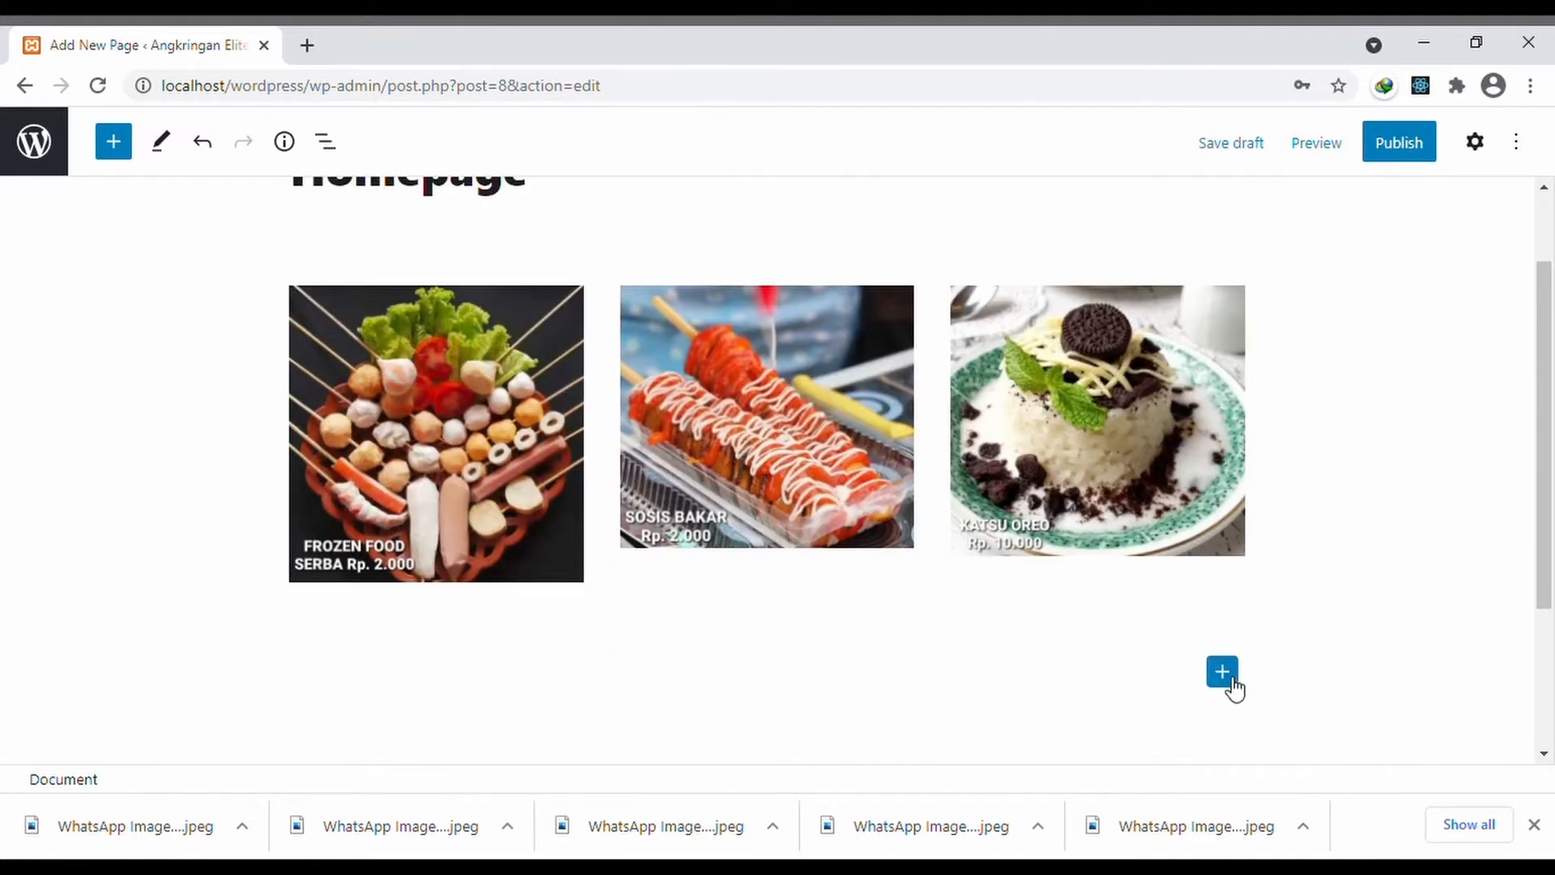
pyautogui.click(1223, 671)
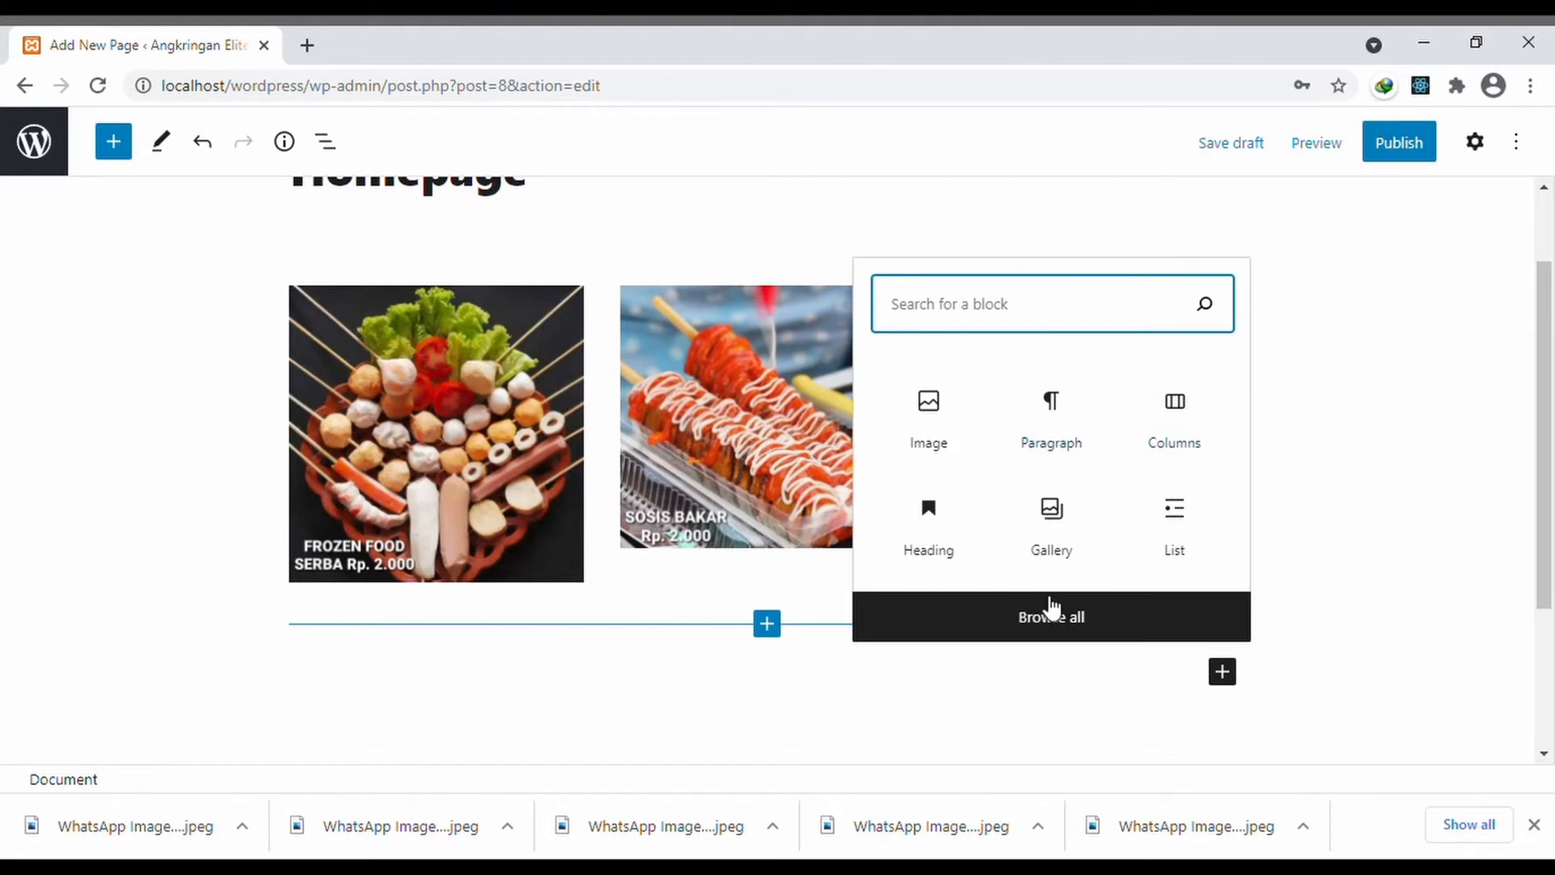
pyautogui.write('headi')
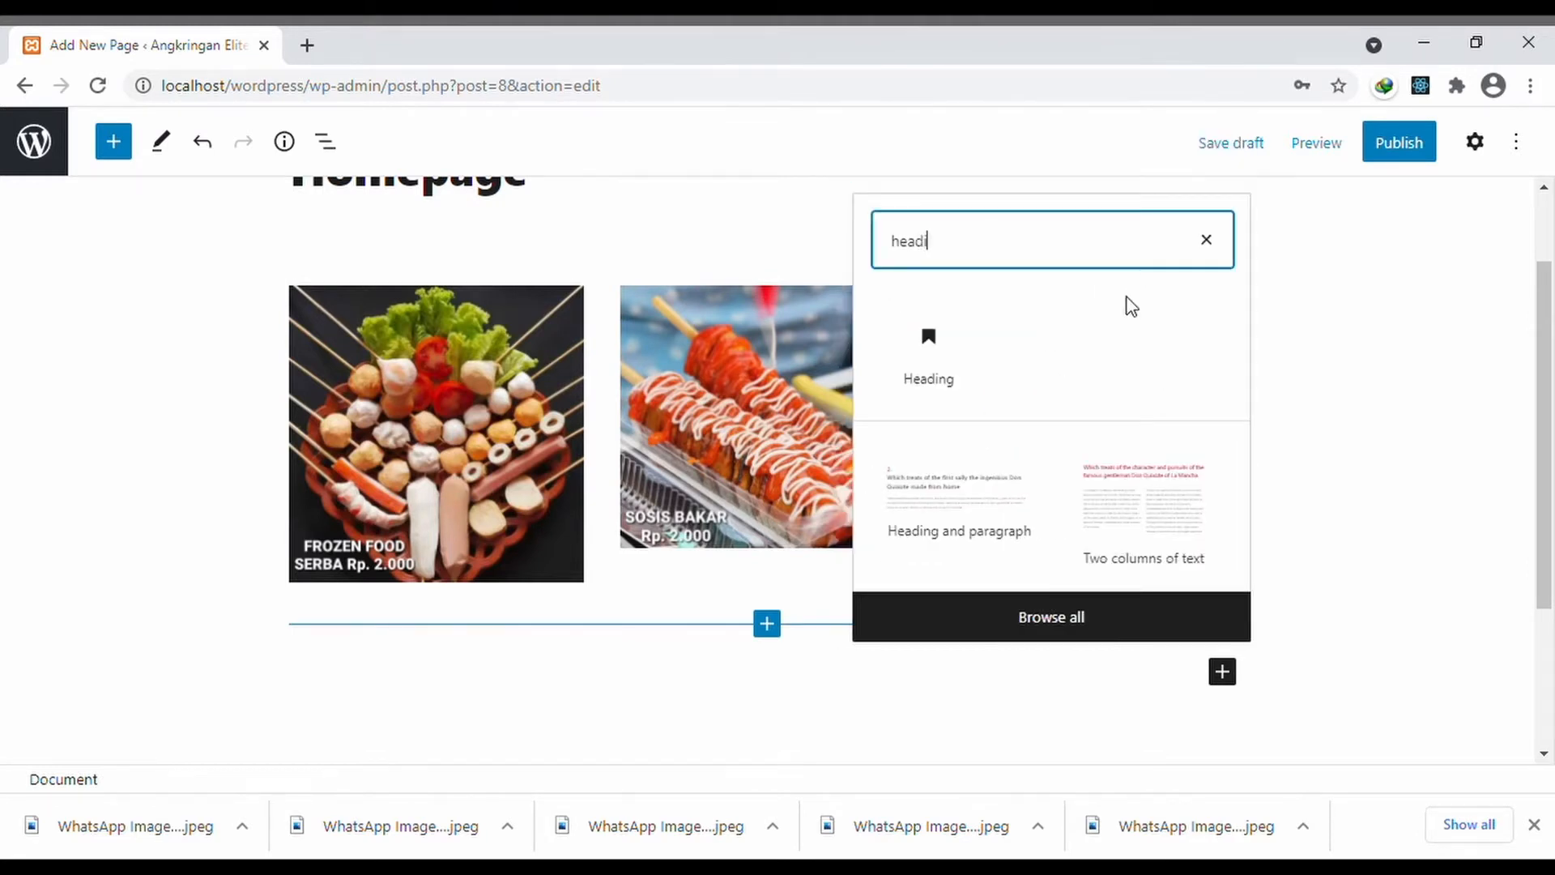
pyautogui.click(982, 333)
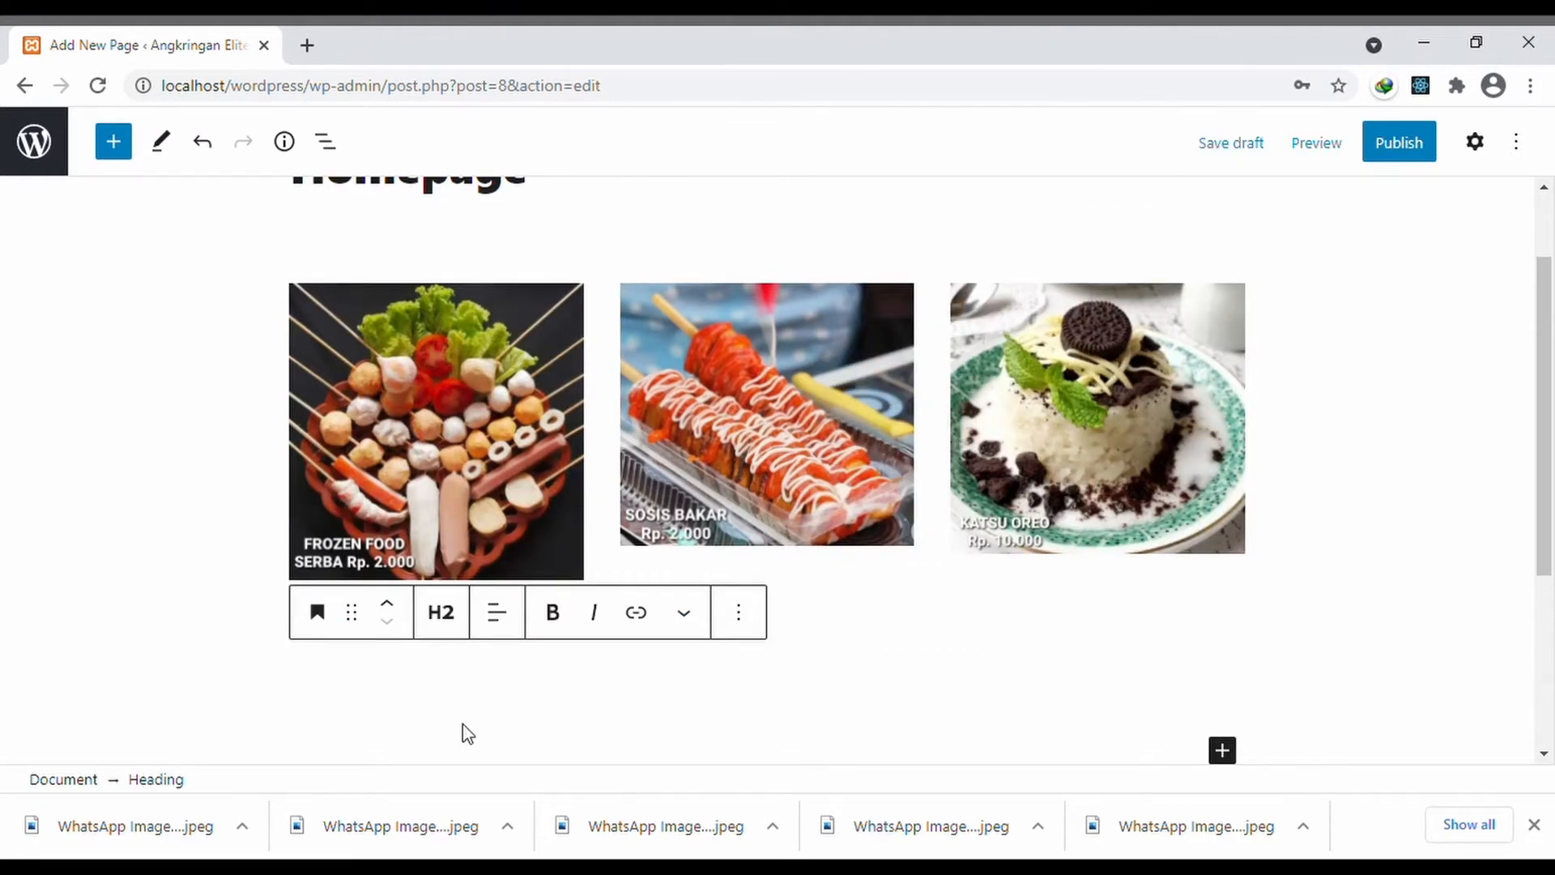
pyautogui.write('Menu Favorit')
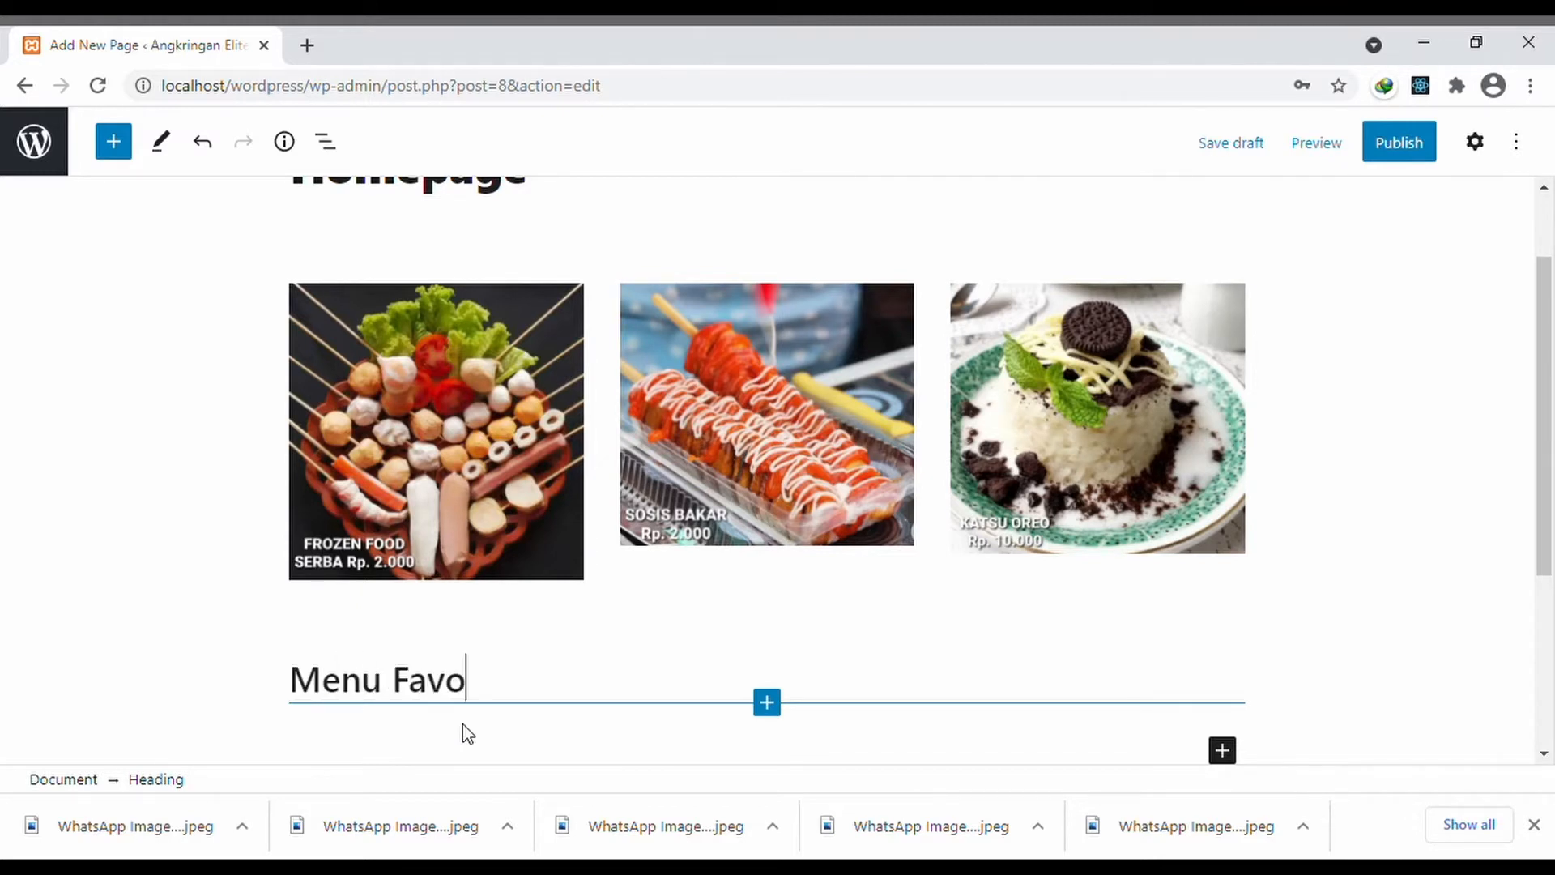
# - Center-align the "Menu Favorit" heading text and deselect the block
pyautogui.moveTo(580, 691); pyautogui.dragTo(80, 677)
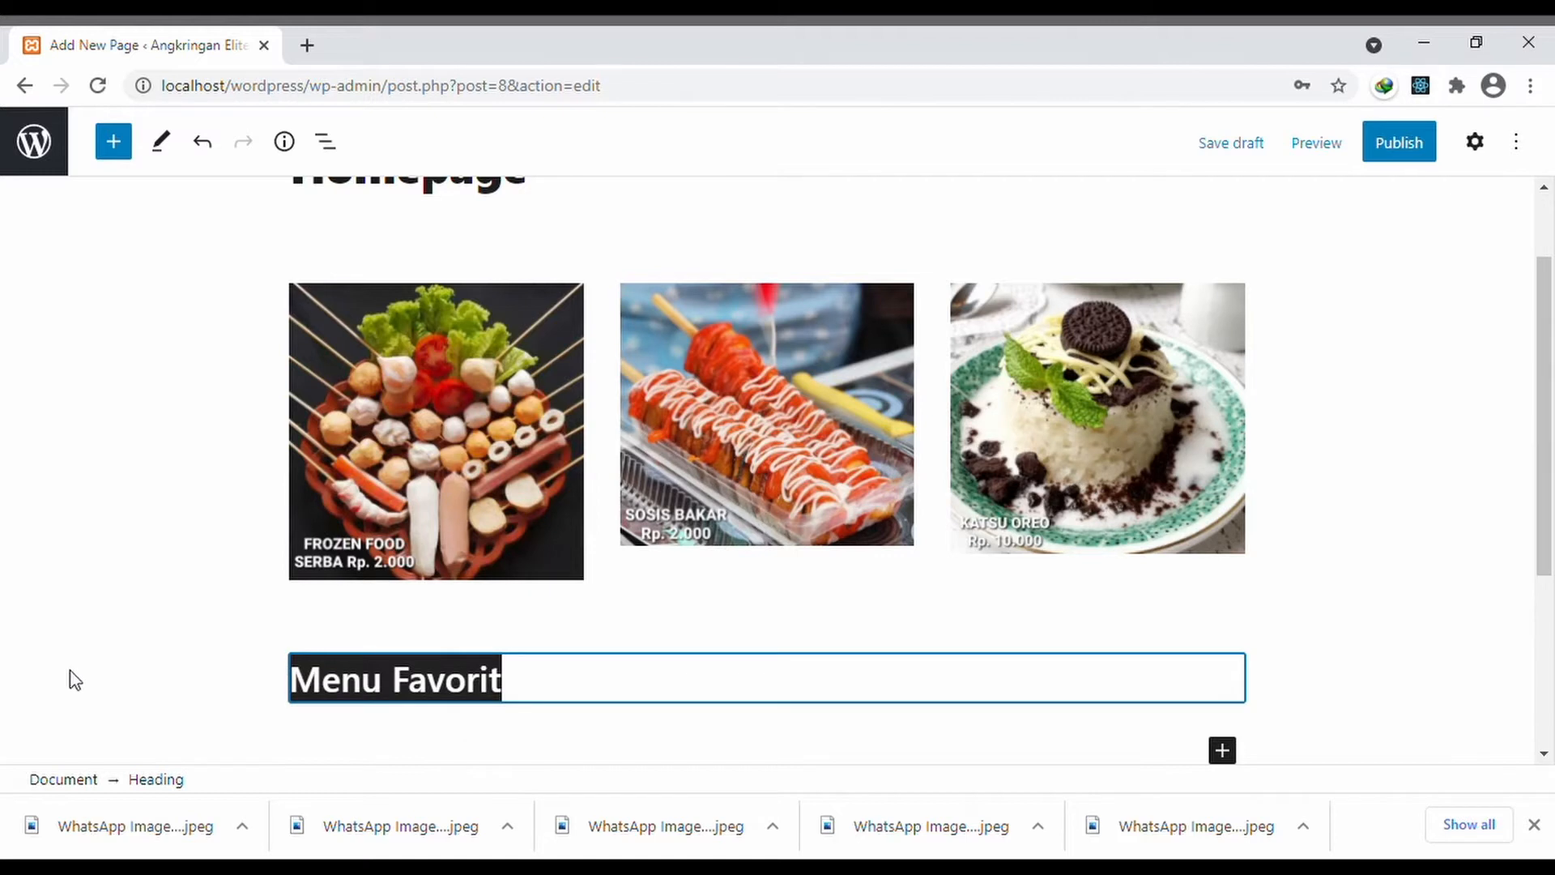
pyautogui.click(497, 612)
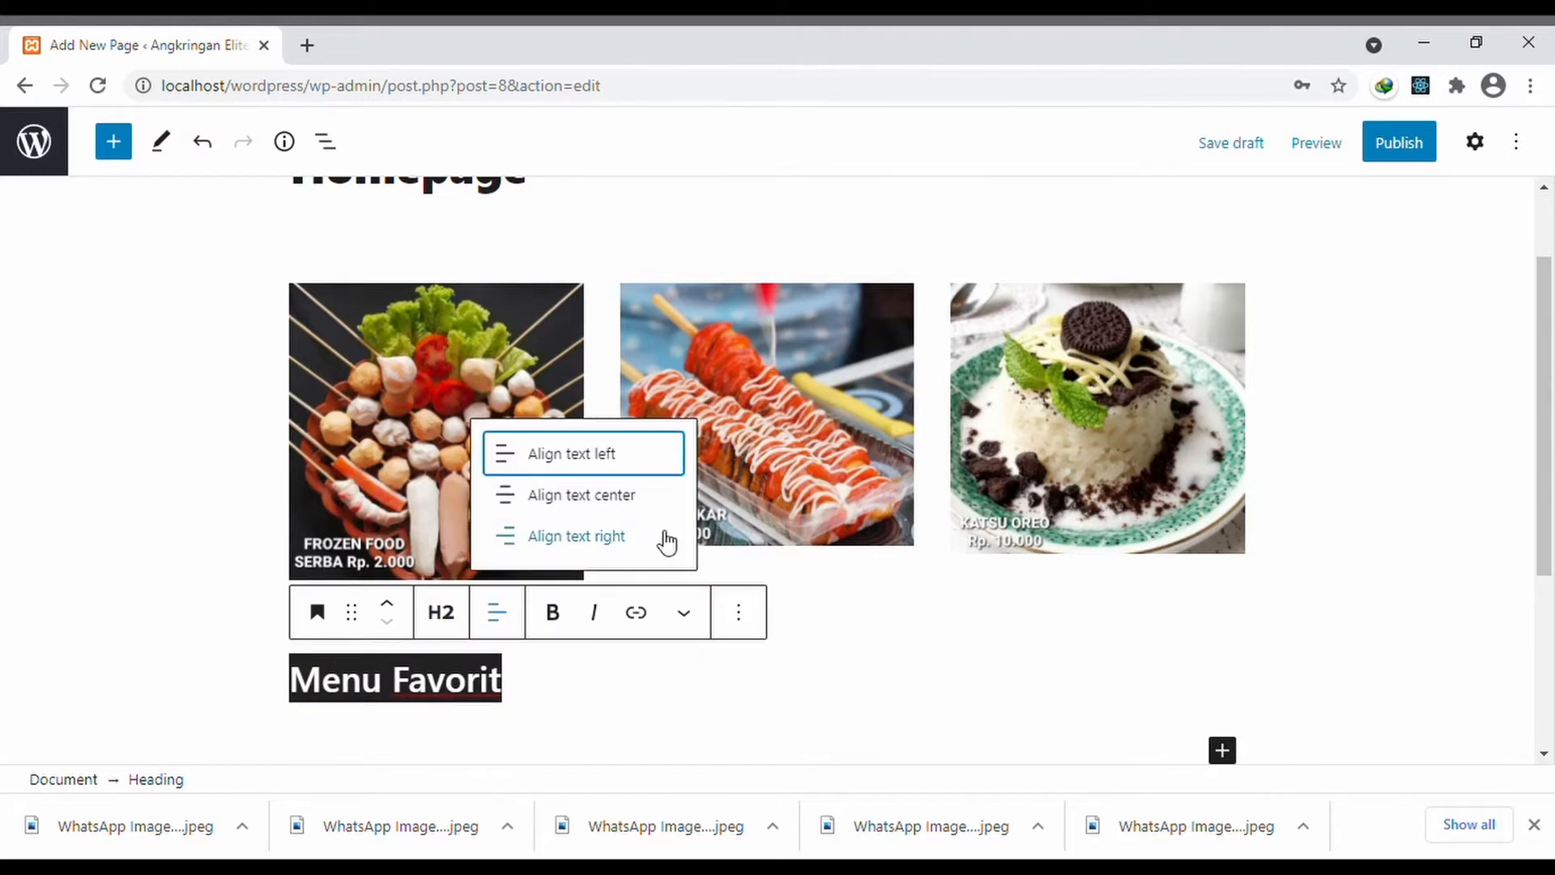
pyautogui.click(622, 498)
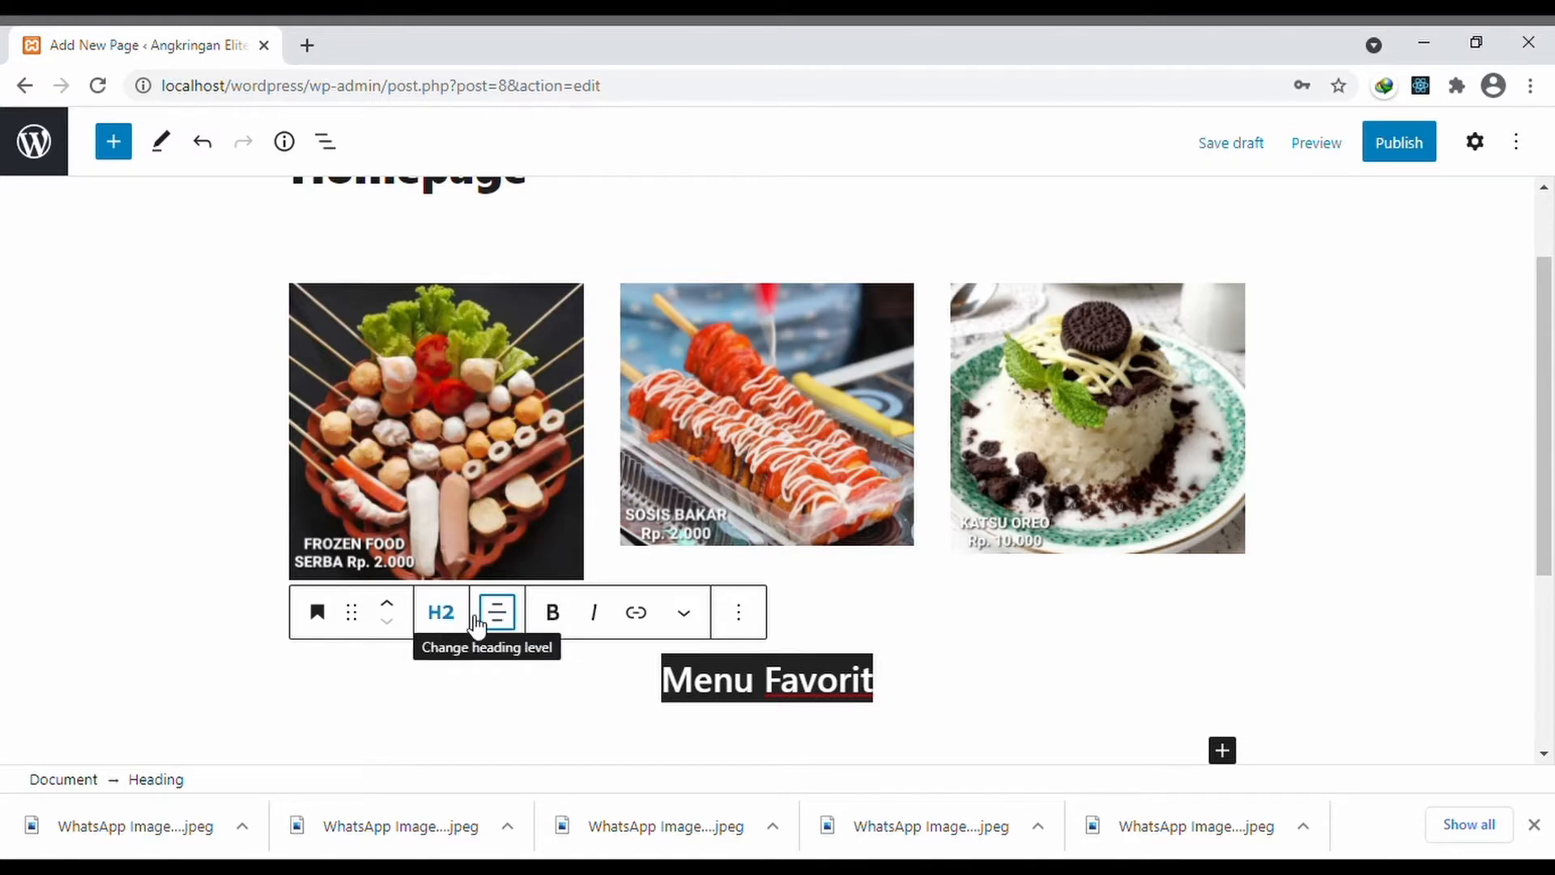
pyautogui.click(1034, 727)
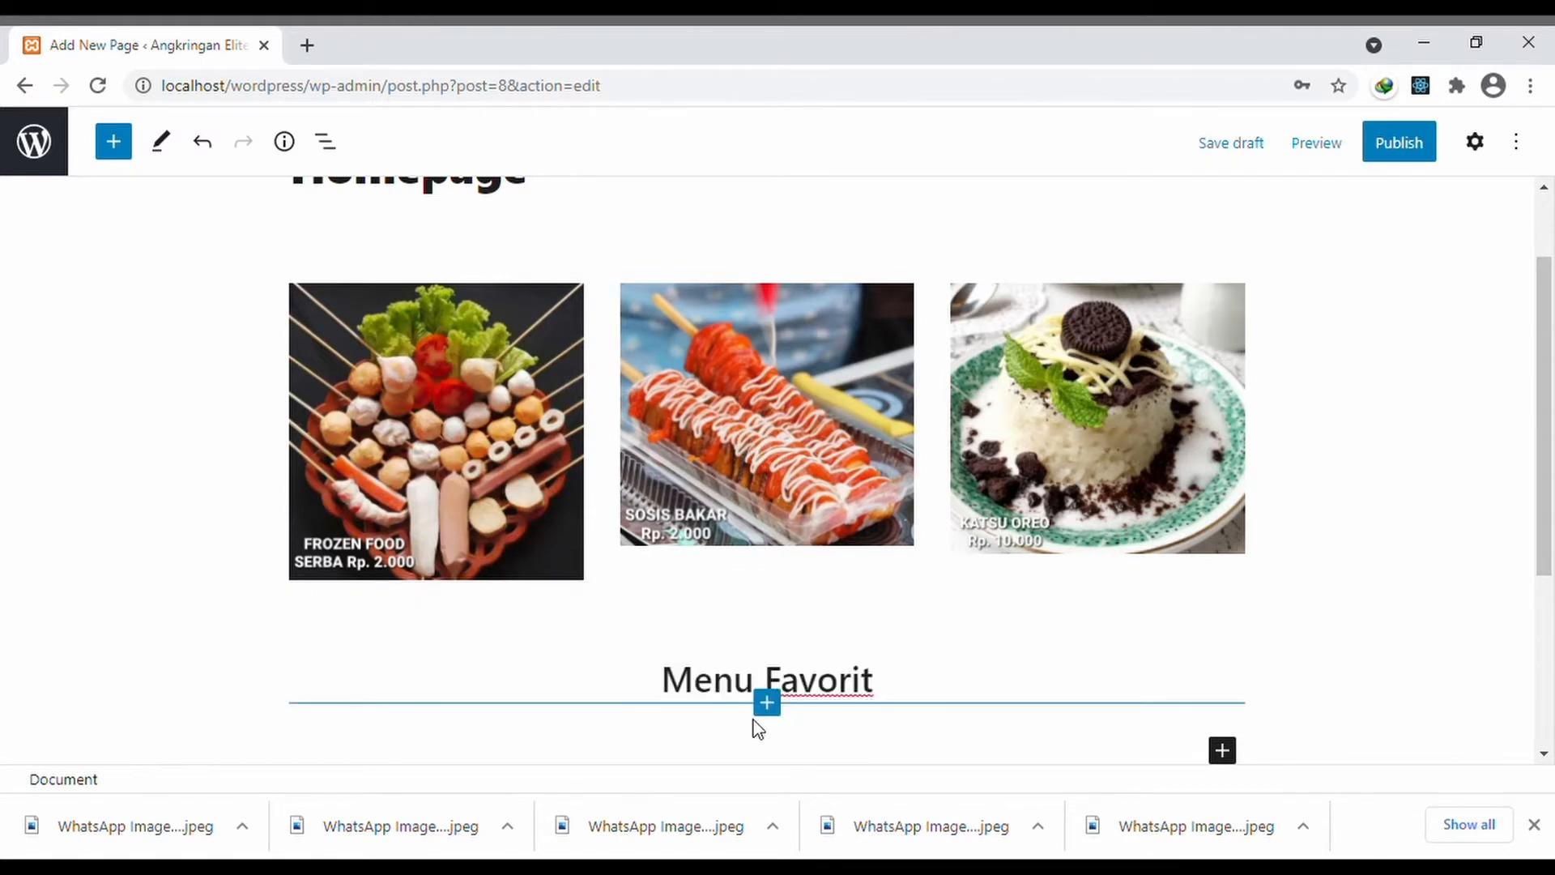
# - Try moving the "Menu Favorit" heading above the image in the first column and the middle column, and undo both moves
pyautogui.click(687, 701)
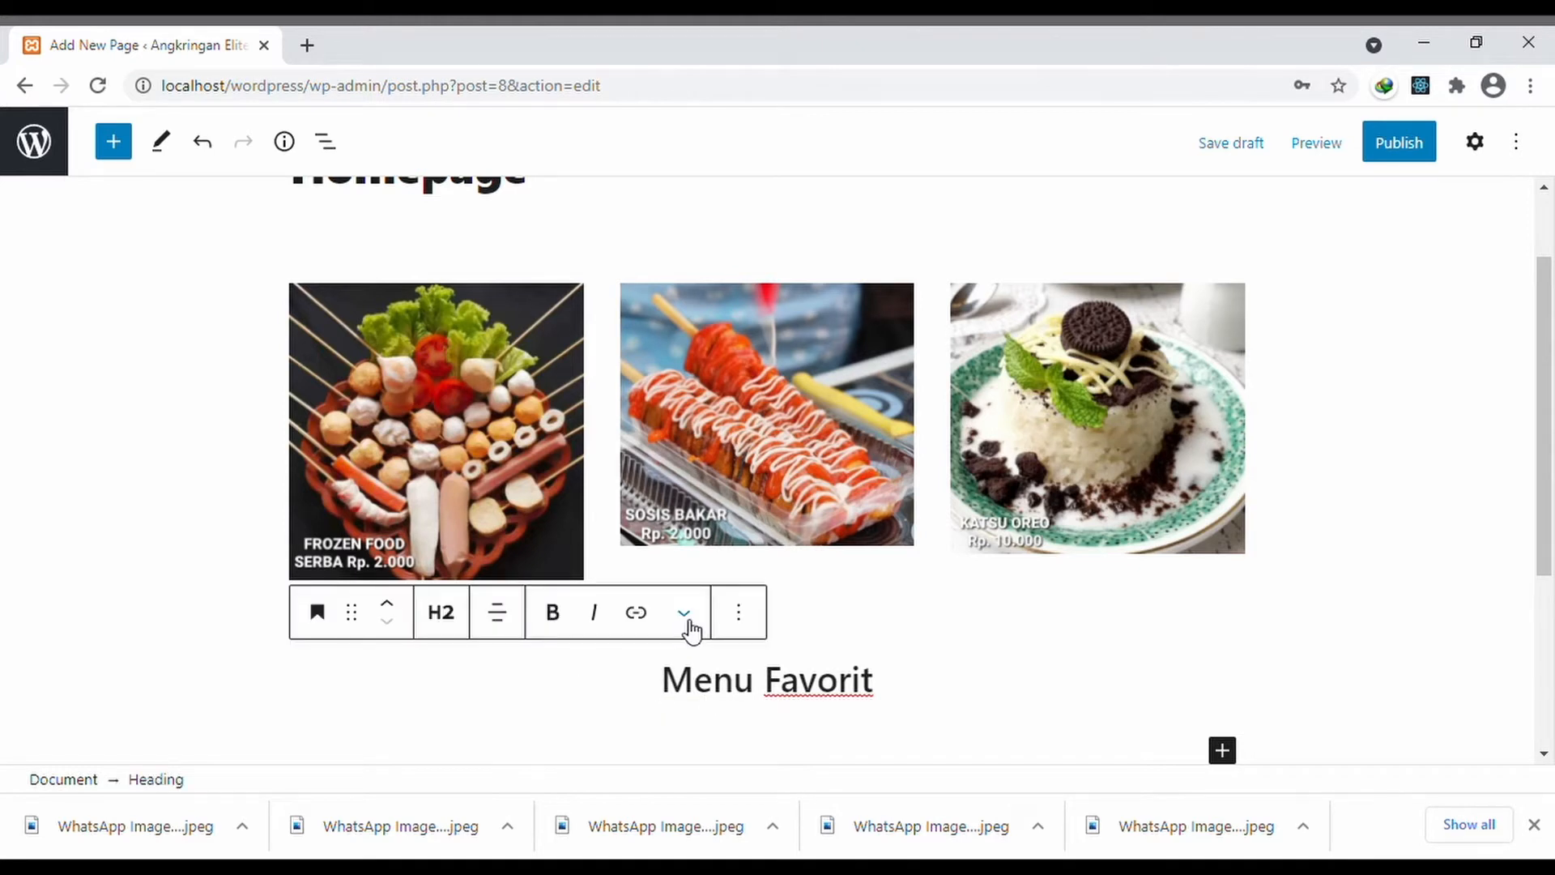
pyautogui.click(742, 620)
pyautogui.click(721, 680)
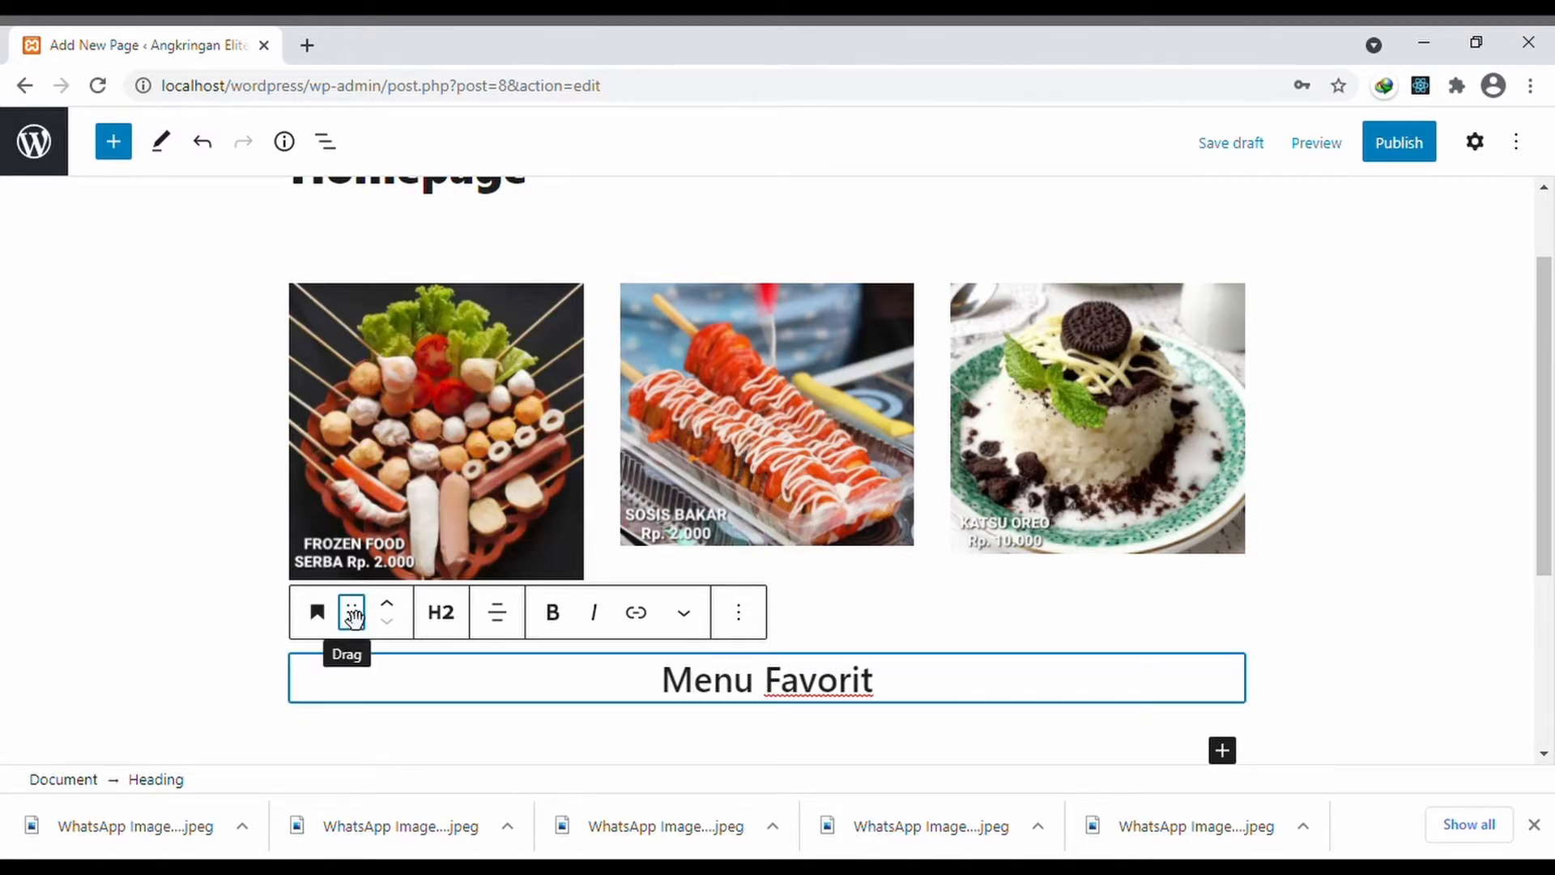
pyautogui.moveTo(351, 611); pyautogui.dragTo(361, 371)
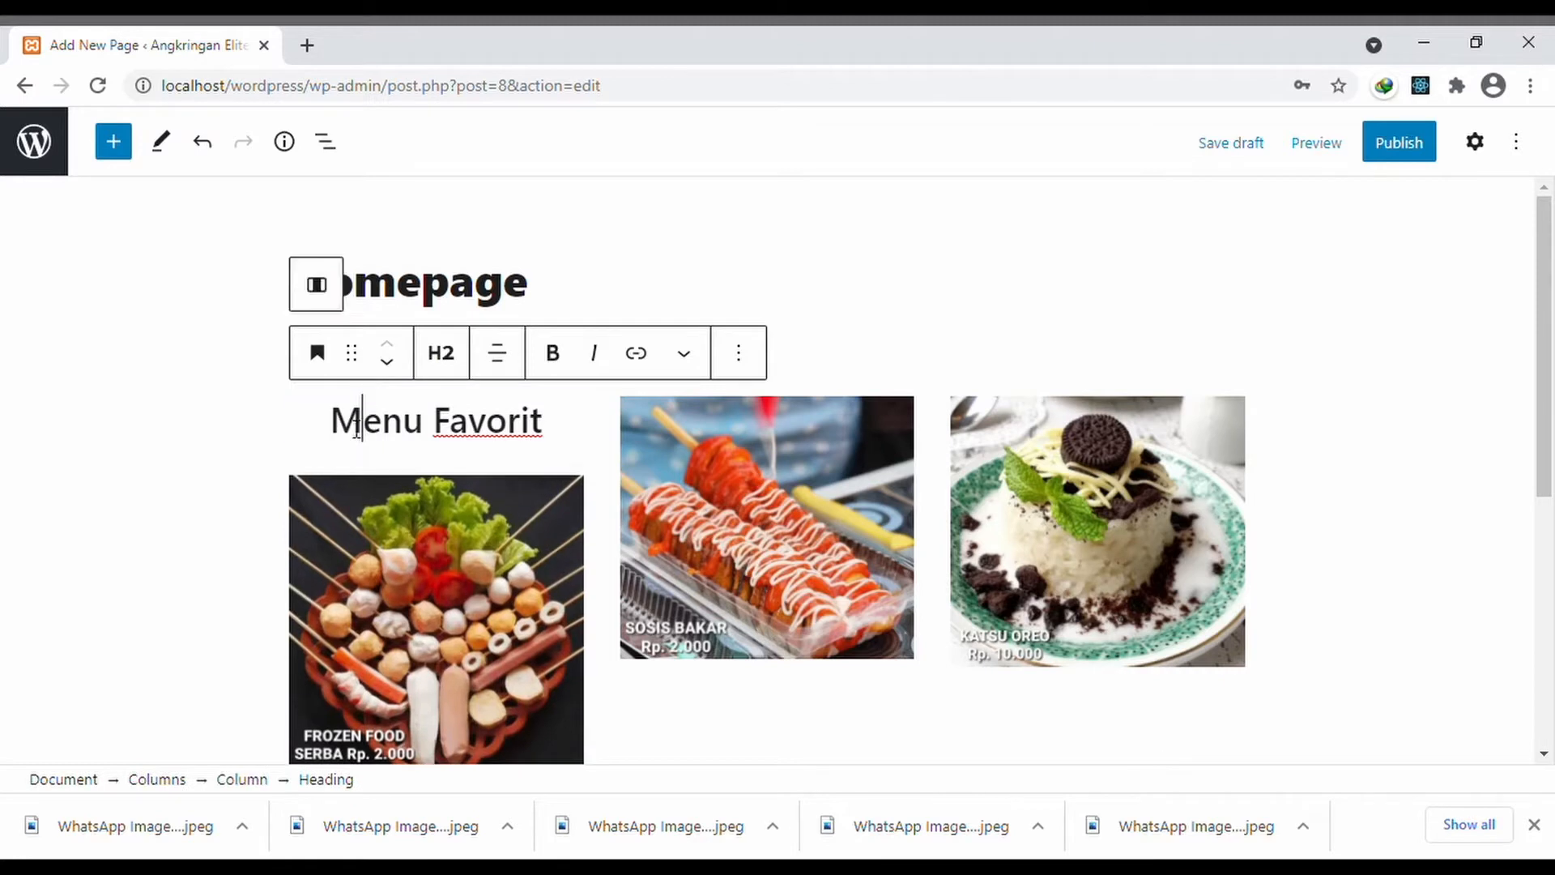
pyautogui.moveTo(351, 357); pyautogui.dragTo(697, 393)
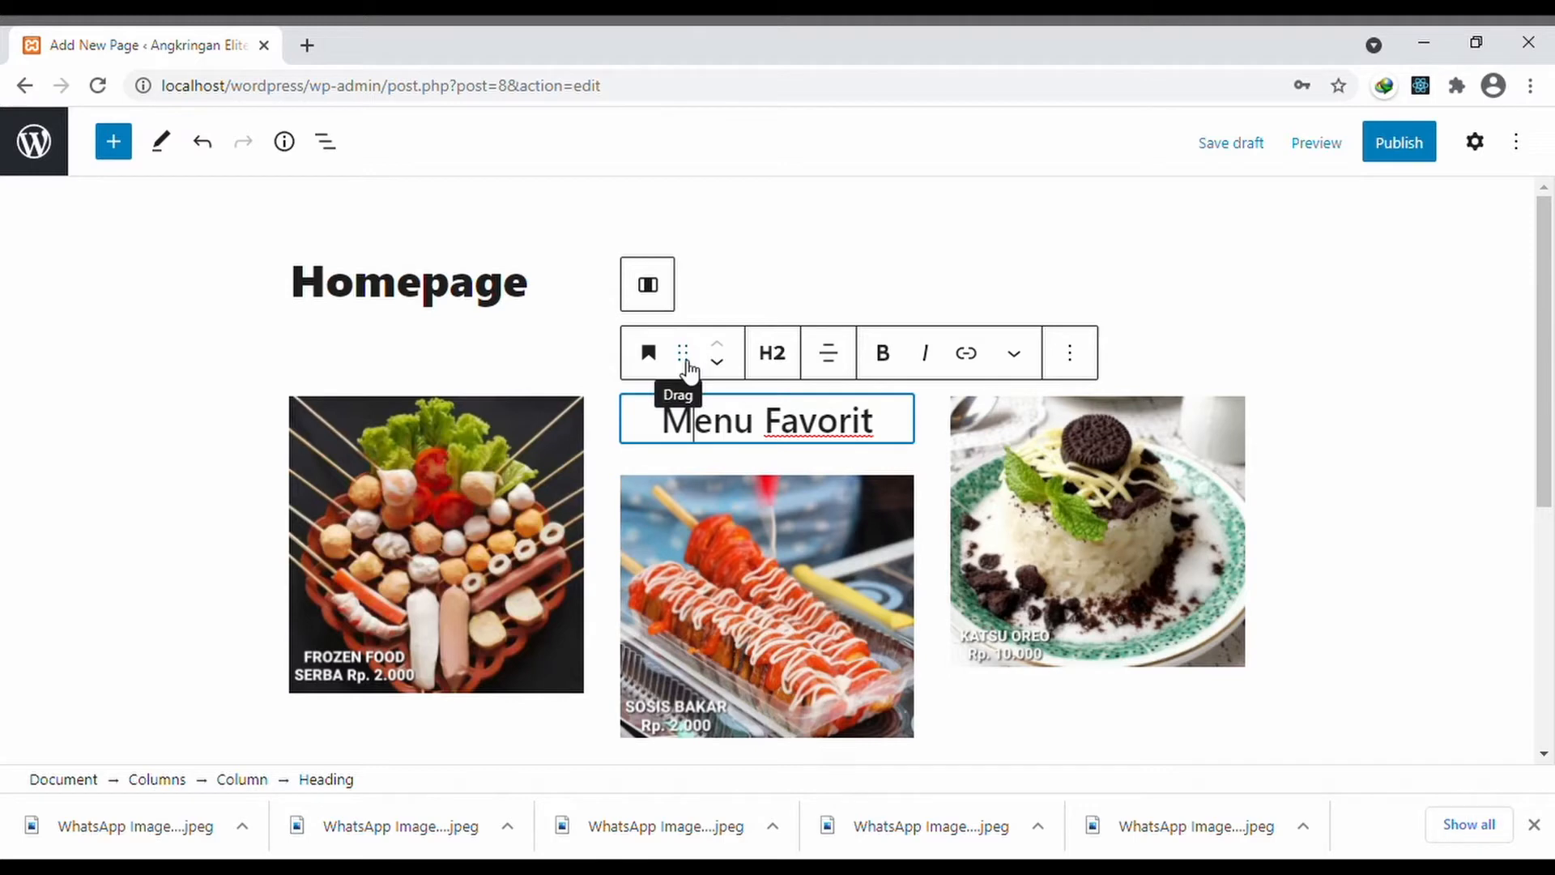
pyautogui.hotkey('ctrl', 'z')
pyautogui.hotkey('ctrl', 'z')
pyautogui.scroll(2, 709, 449)
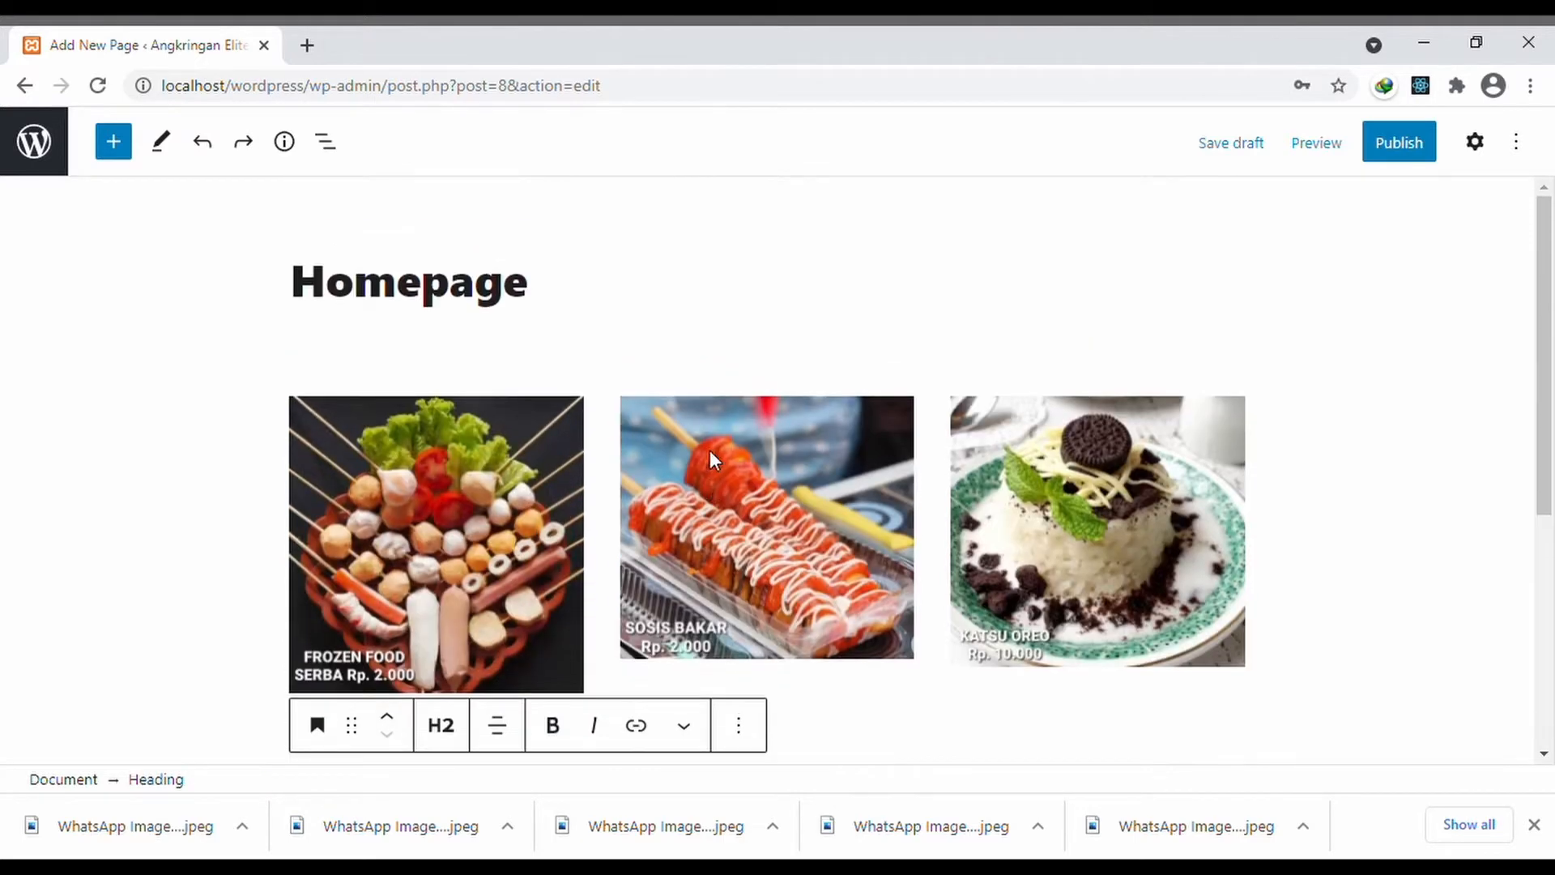
pyautogui.click(1022, 391)
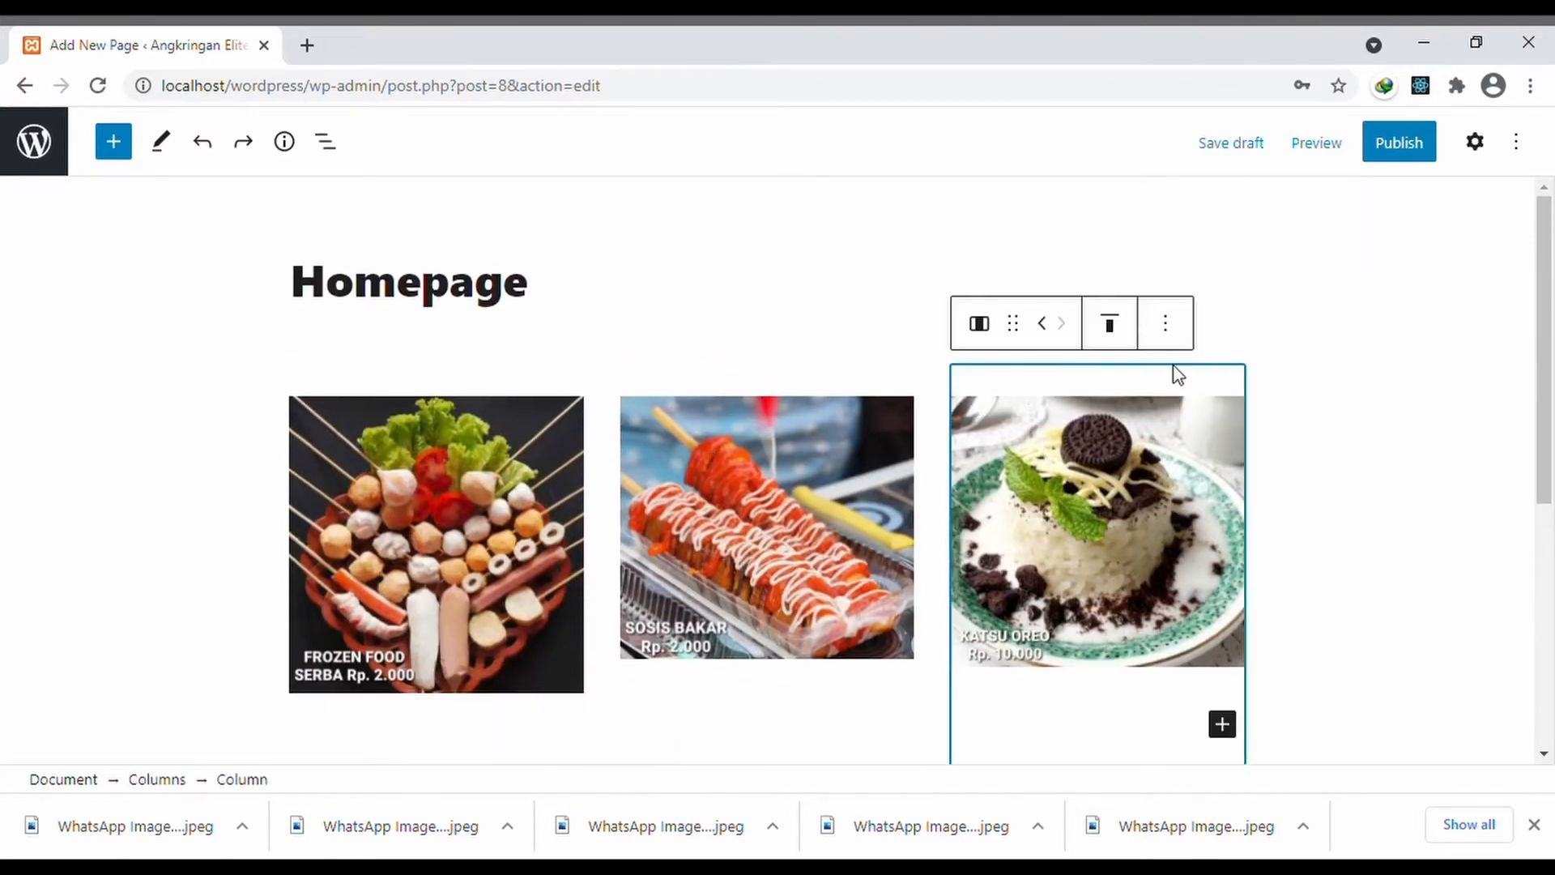
pyautogui.click(313, 382)
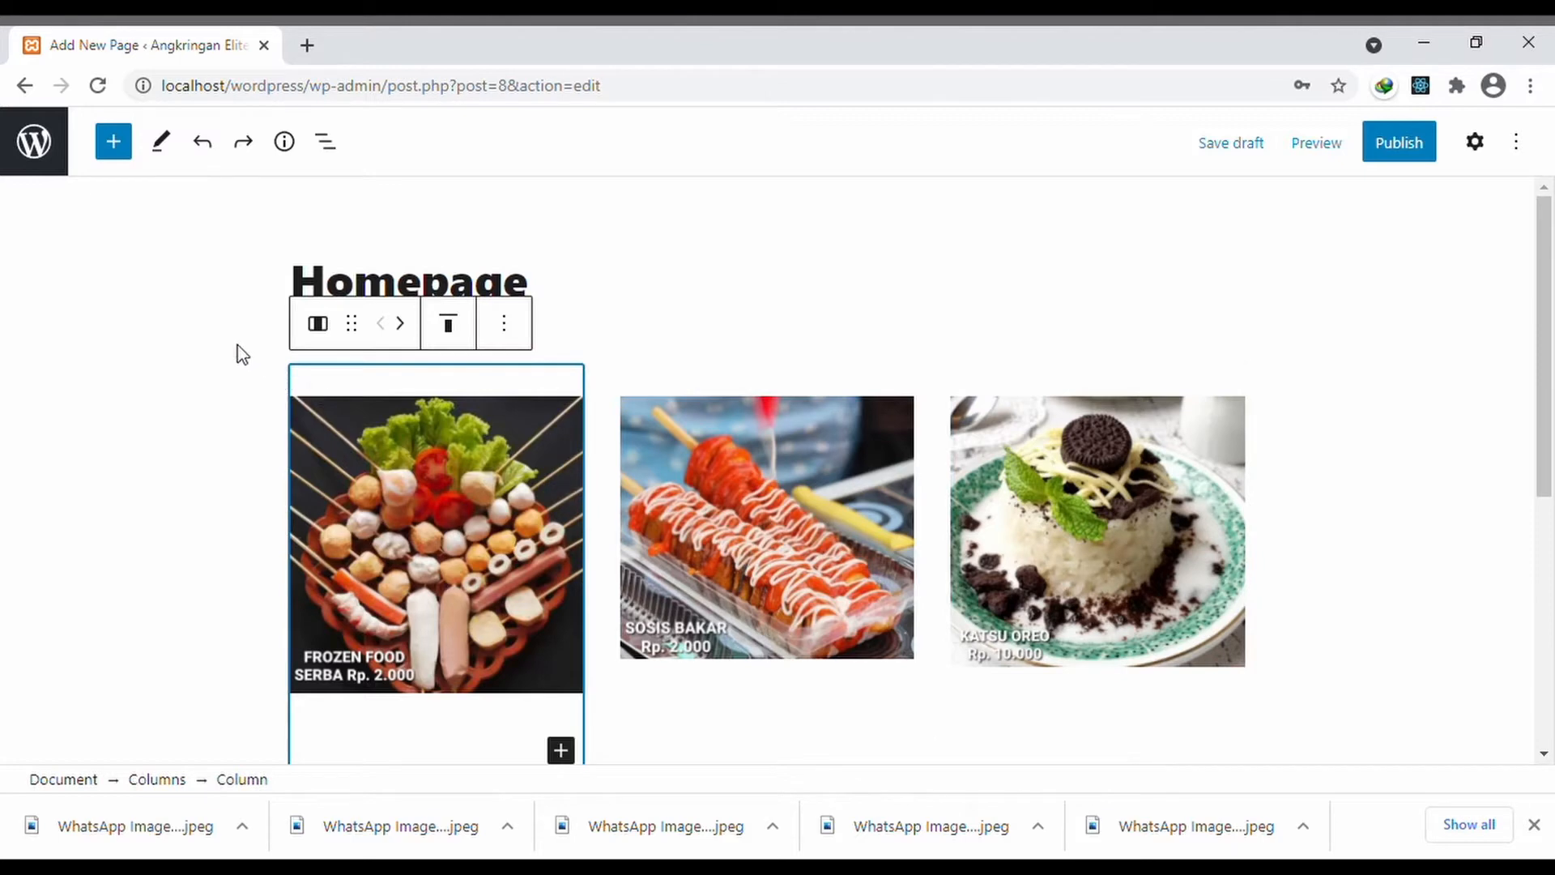
pyautogui.click(1261, 253)
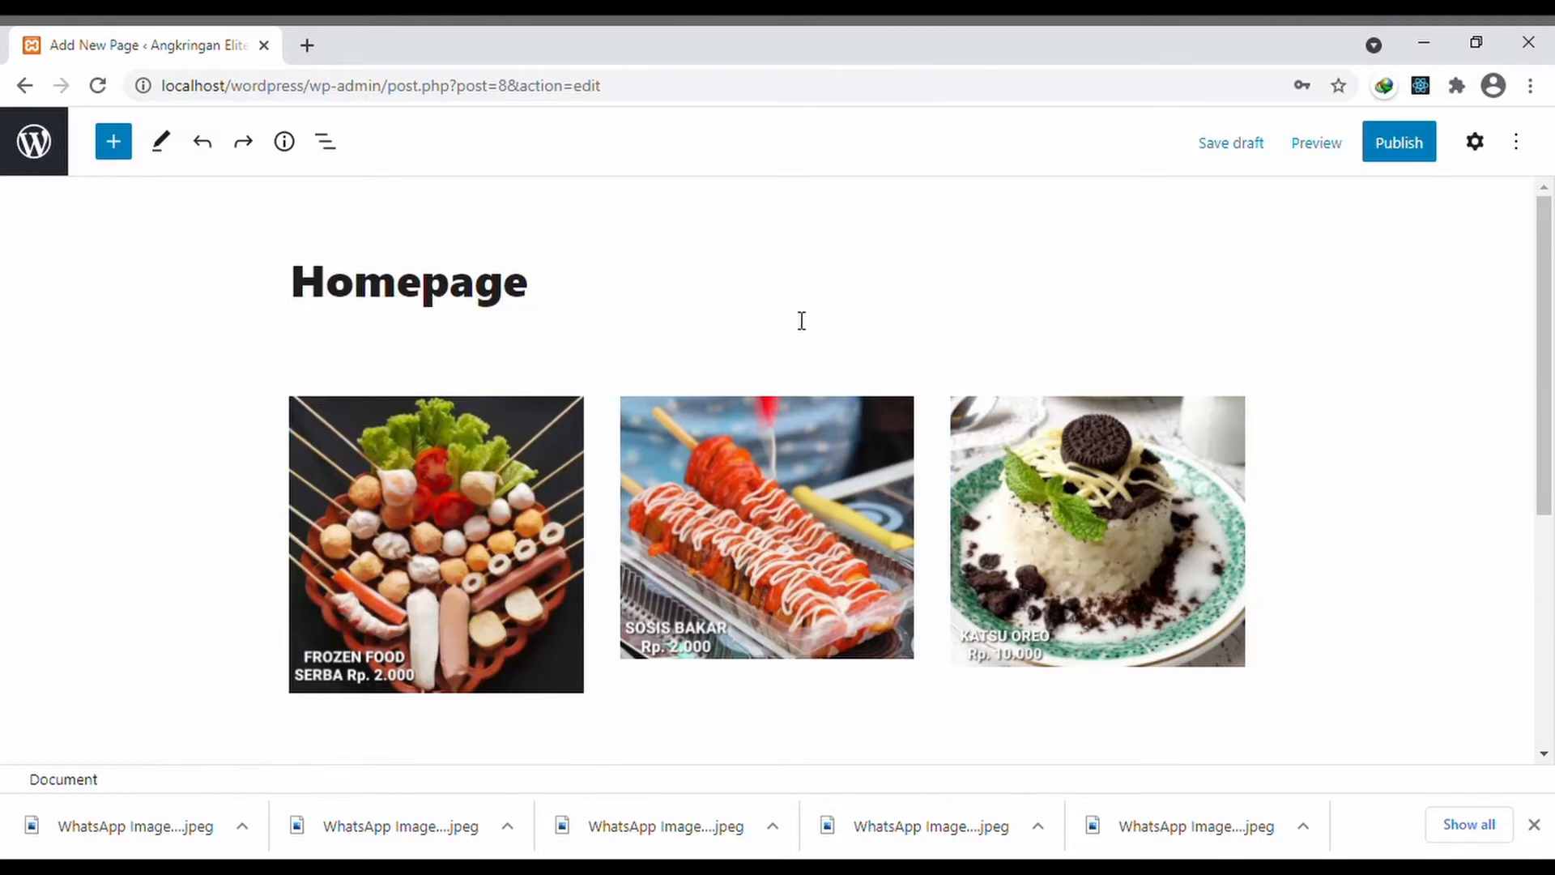
pyautogui.scroll(-4, 732, 351)
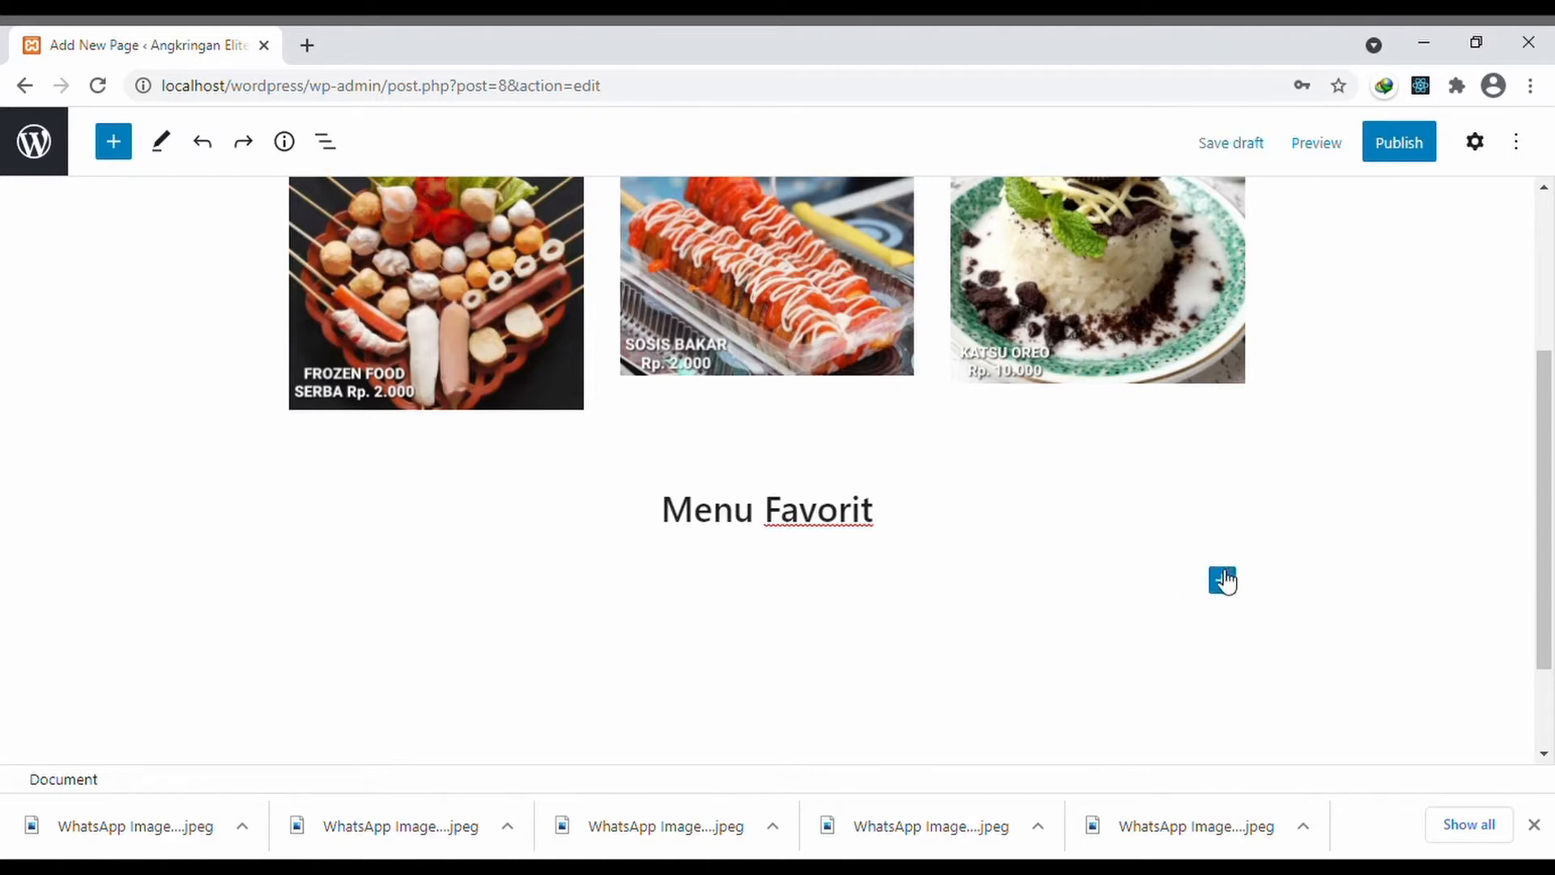
pyautogui.scroll(3, 794, 320)
# - Select the whole Columns block and move it below the "Menu Favorit" heading, then deselect it
pyautogui.click(752, 729)
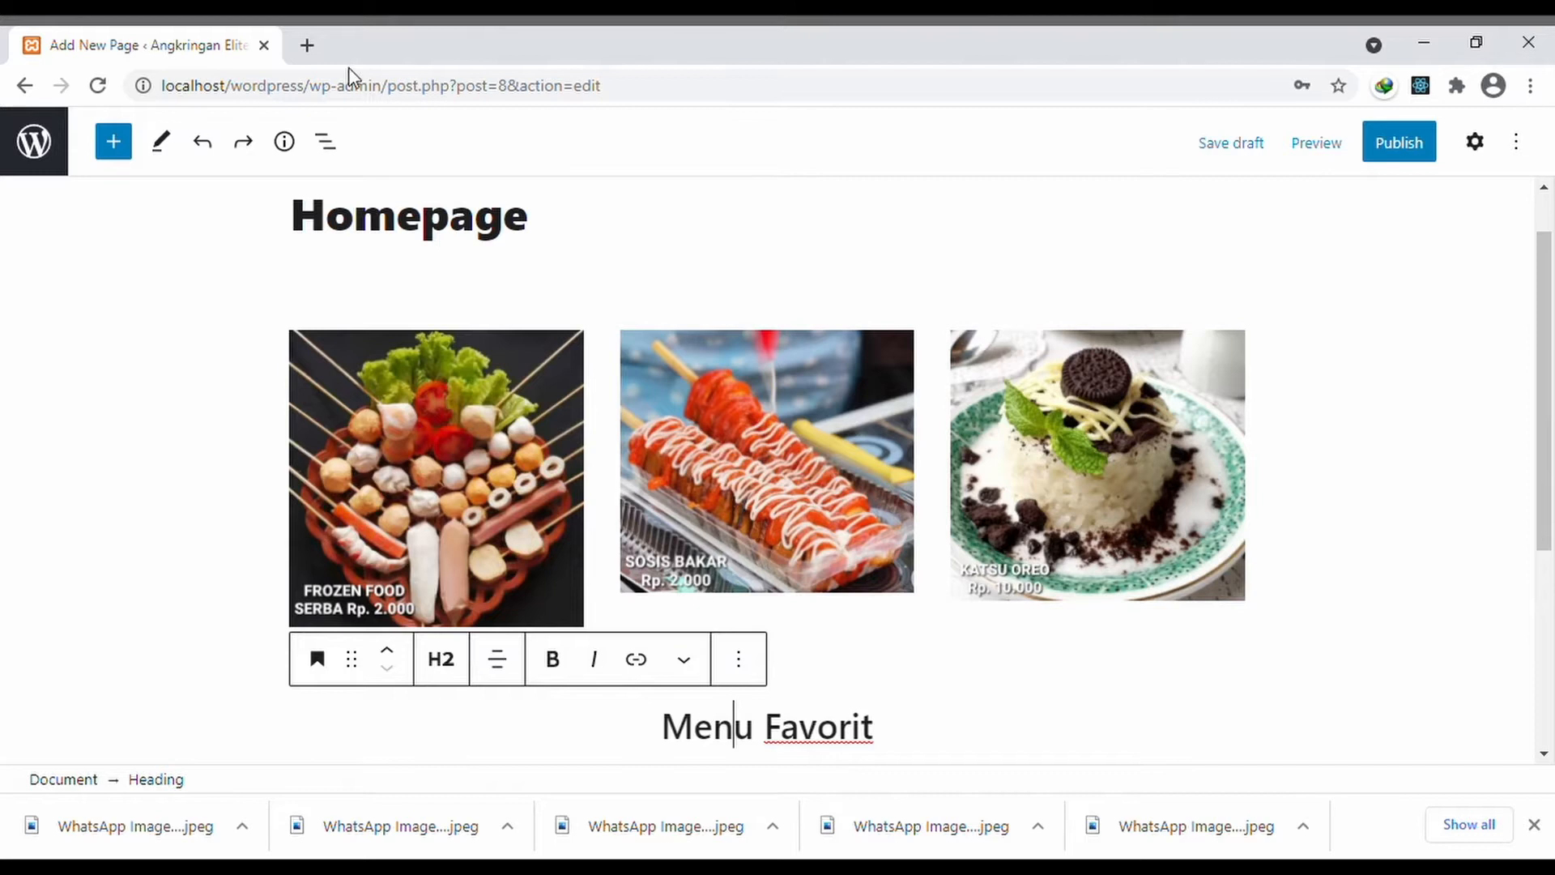
pyautogui.click(325, 142)
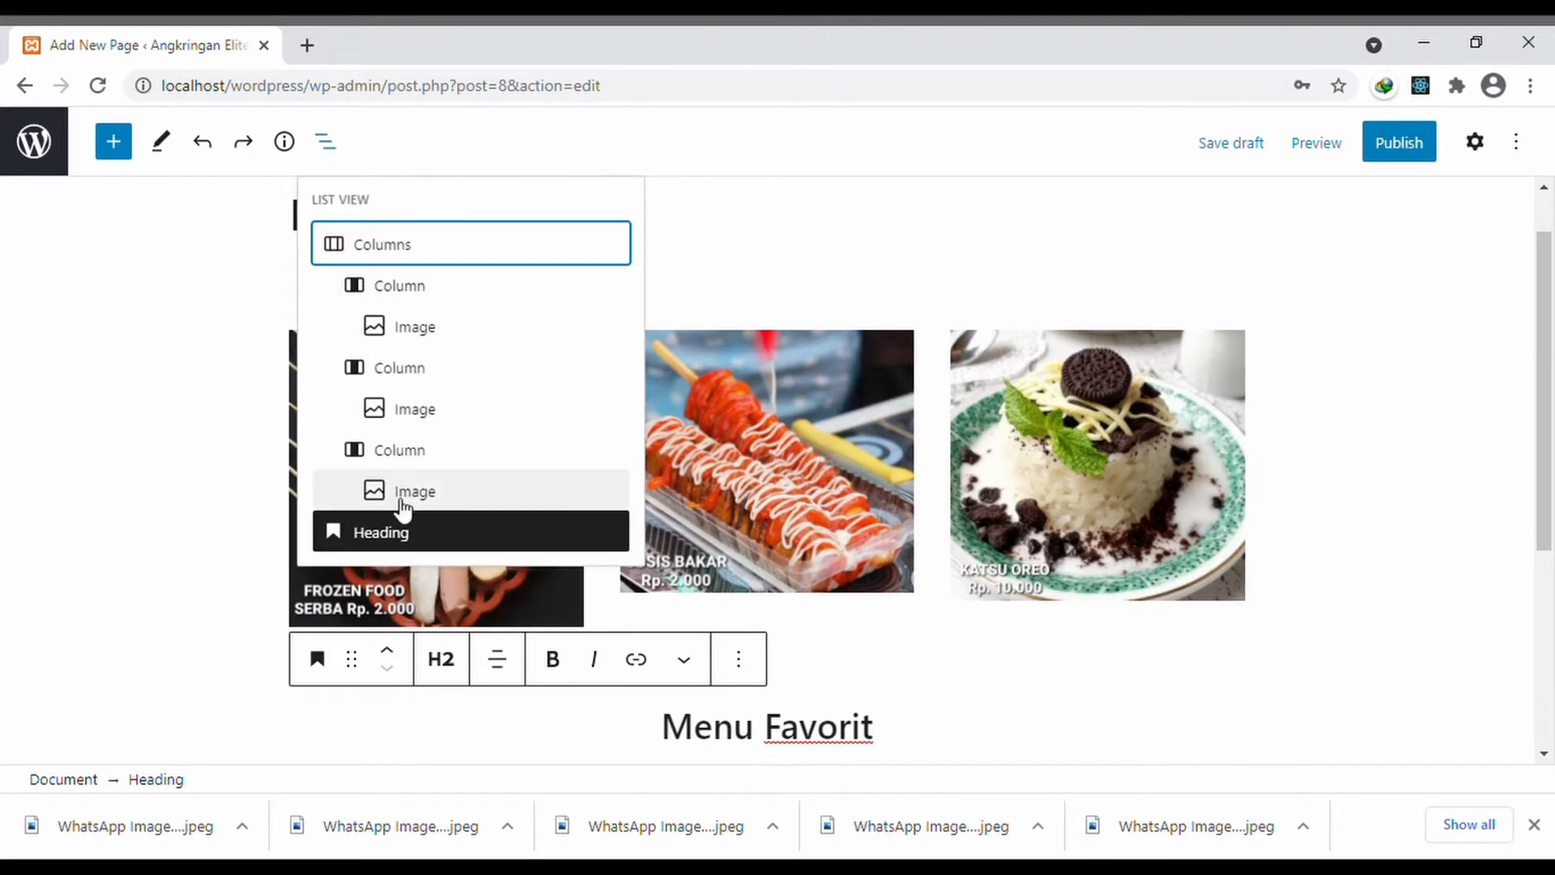
pyautogui.click(400, 530)
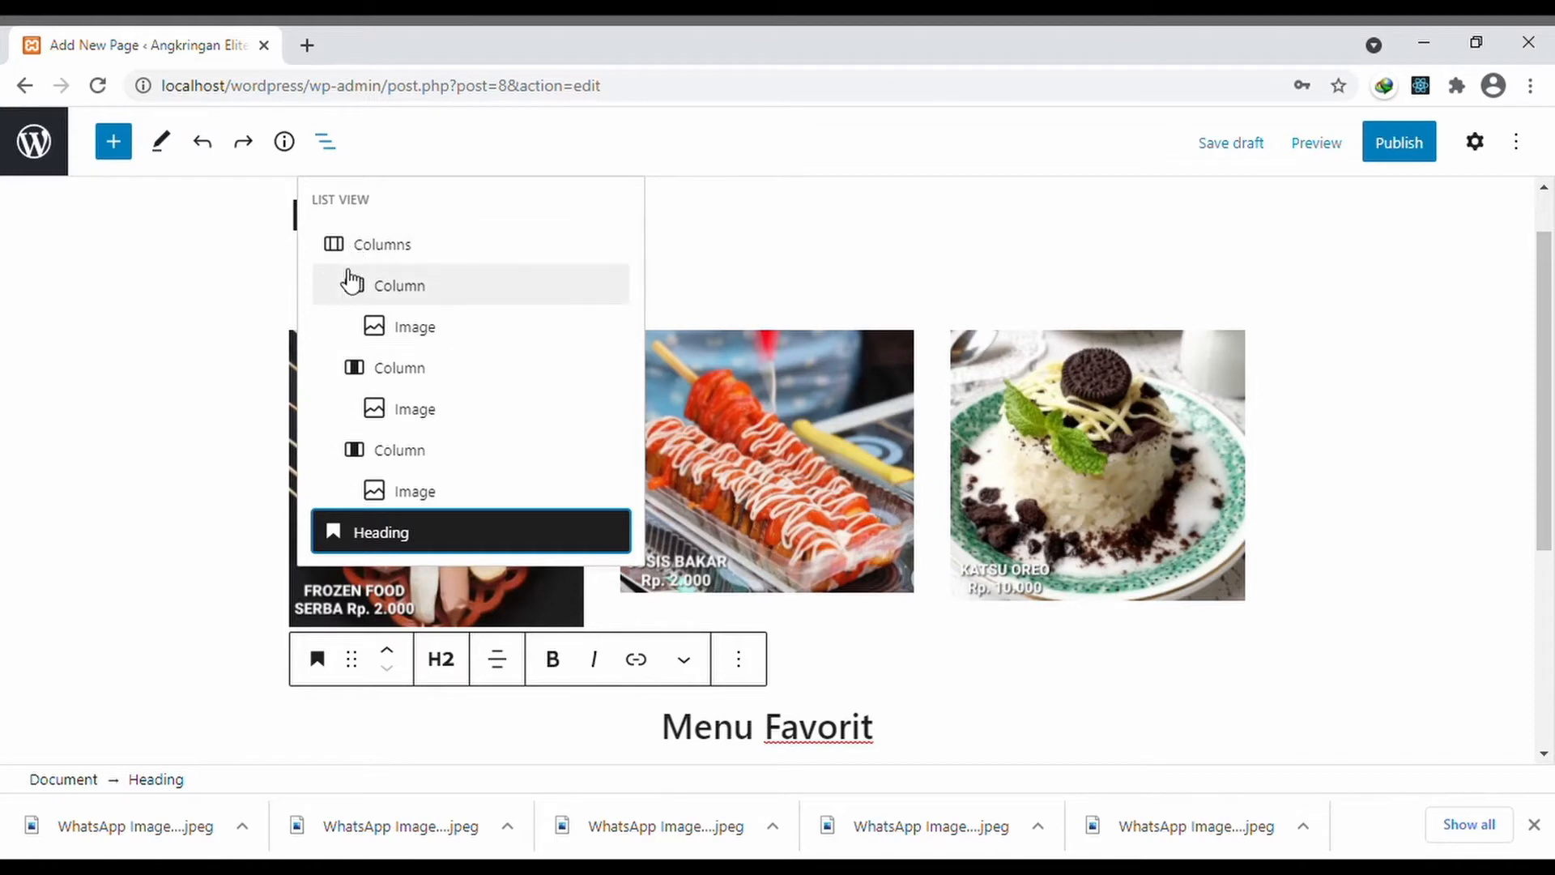
pyautogui.click(341, 251)
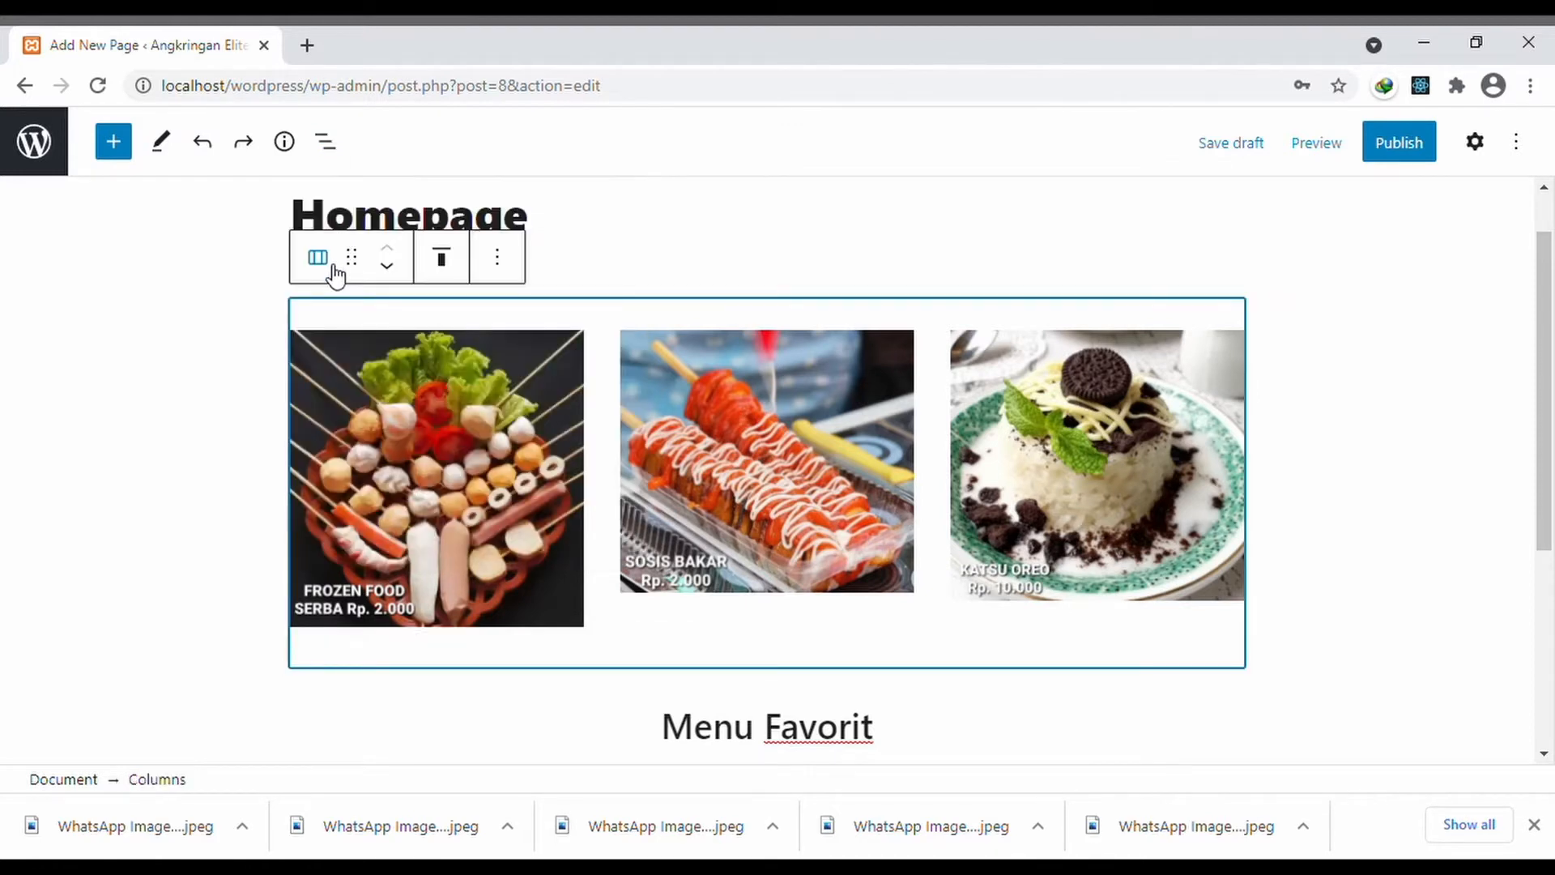
pyautogui.moveTo(363, 269); pyautogui.dragTo(846, 418)
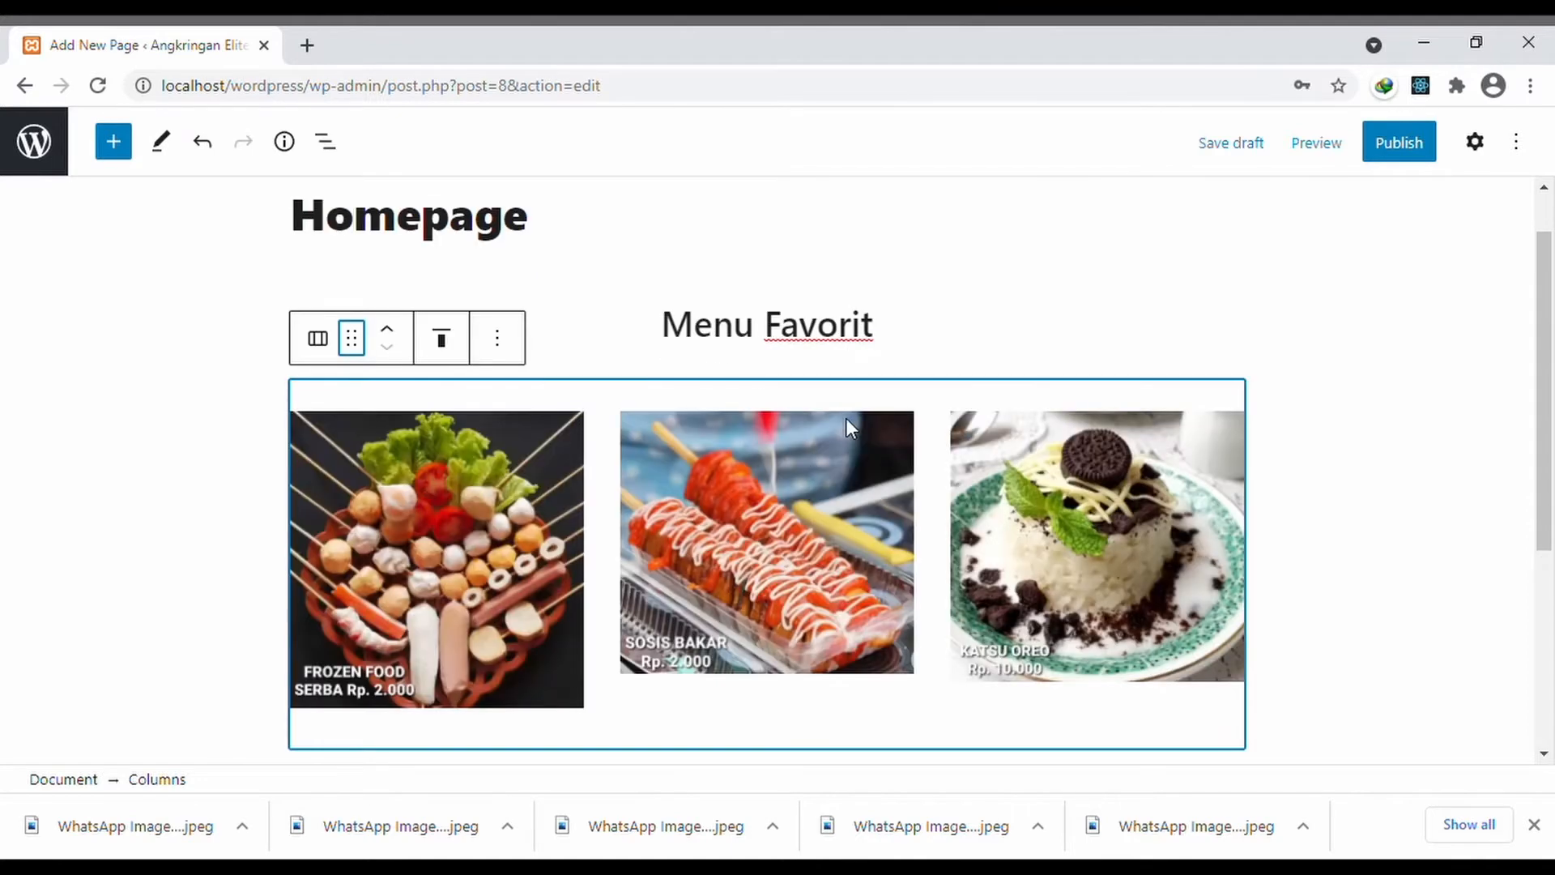
pyautogui.click(1392, 392)
# - Preview the page in a new tab and examine the heading, image columns and footer layout
pyautogui.scroll(-4, 1393, 392)
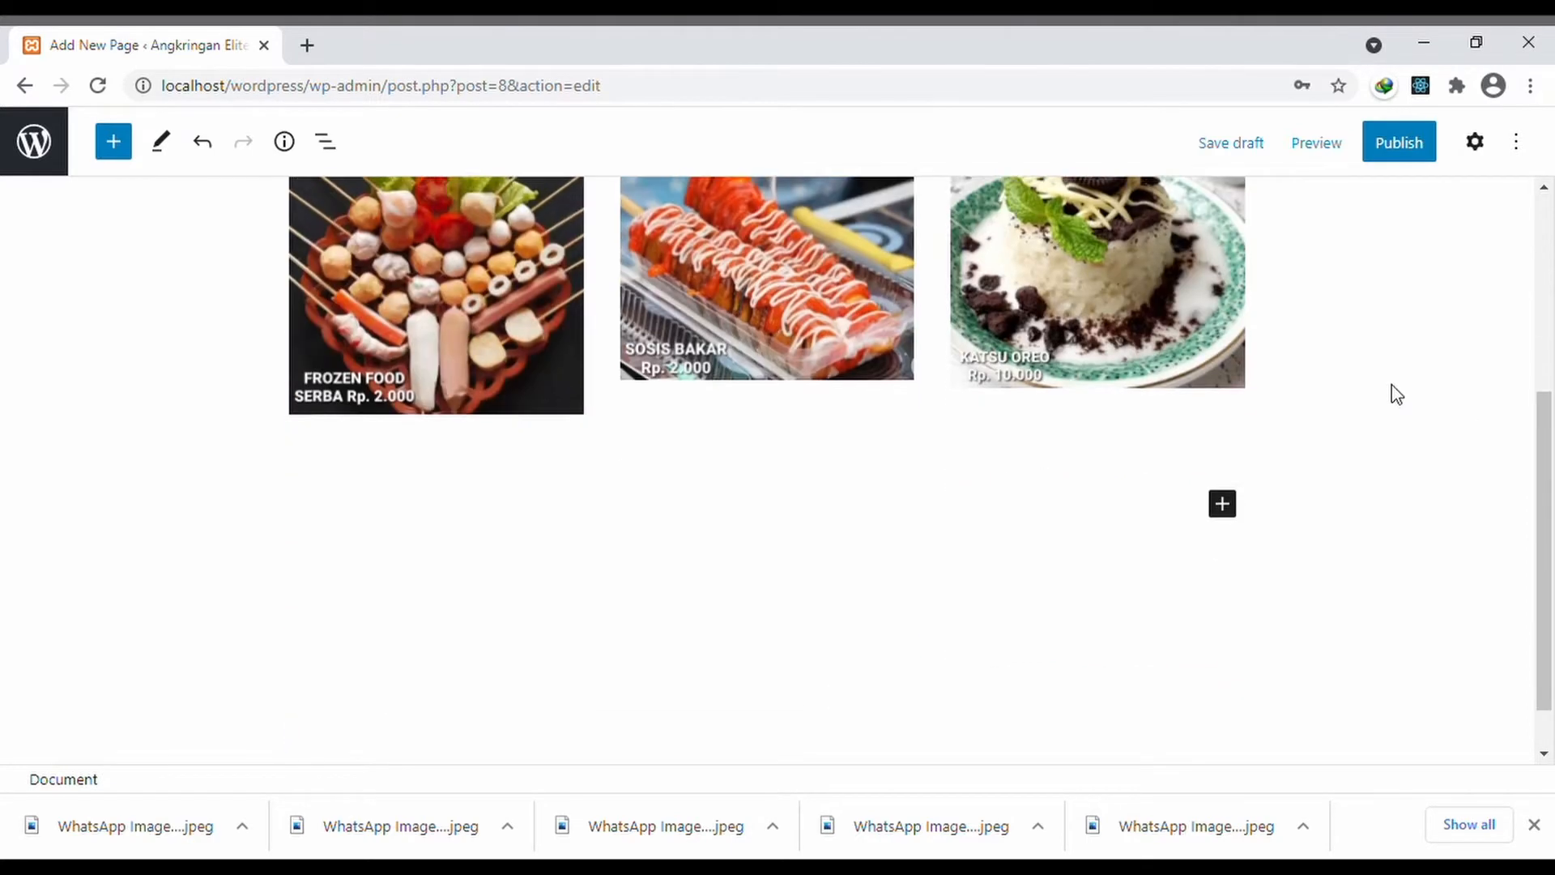
pyautogui.scroll(3, 1395, 395)
pyautogui.scroll(-3, 1395, 395)
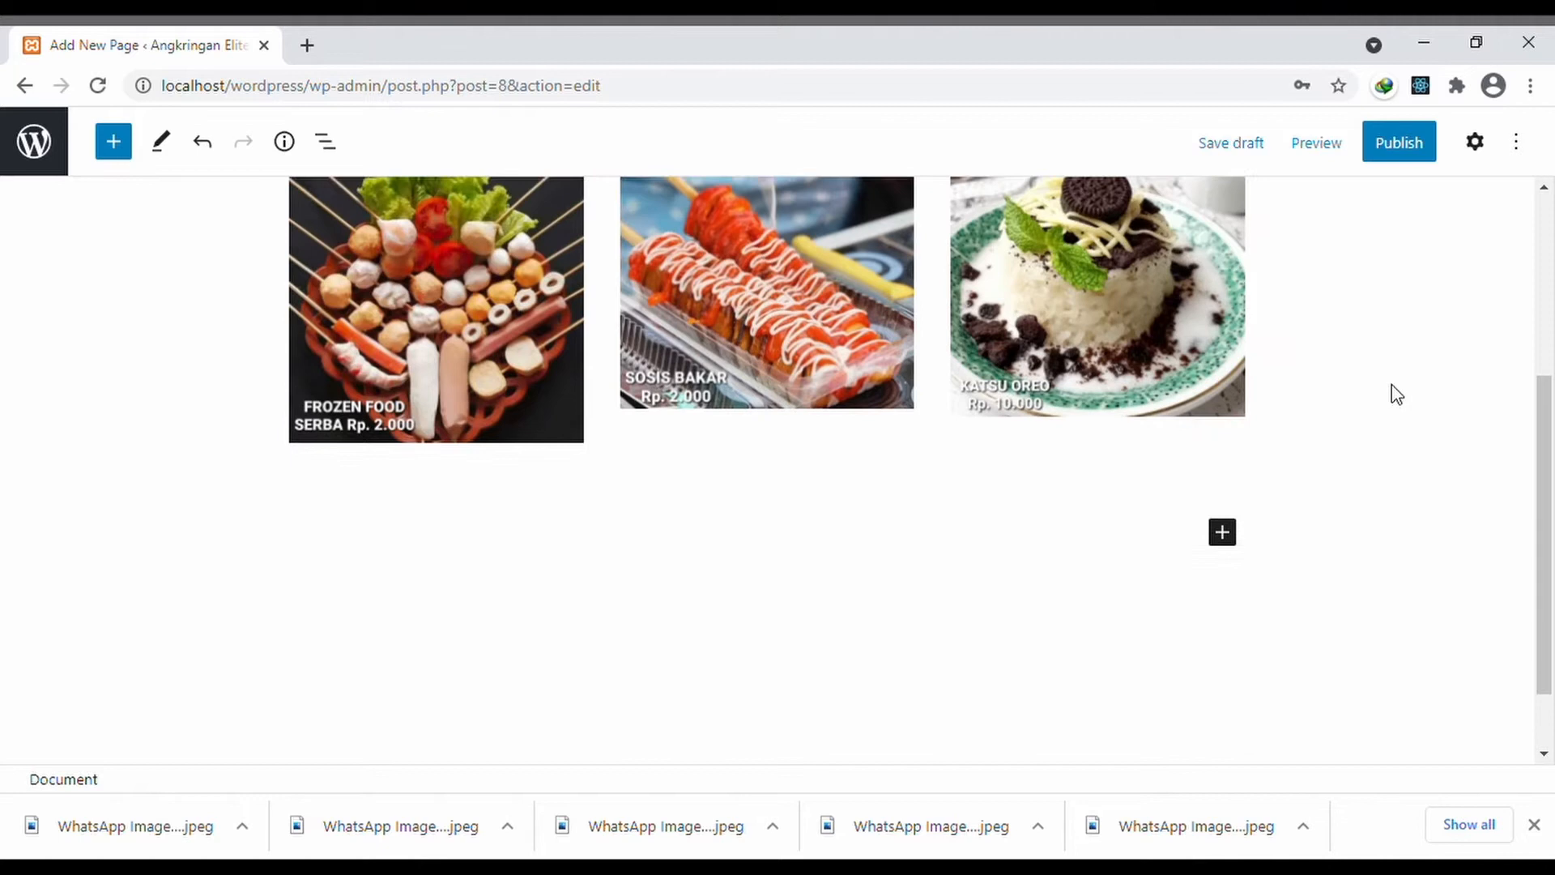
pyautogui.scroll(4, 1395, 395)
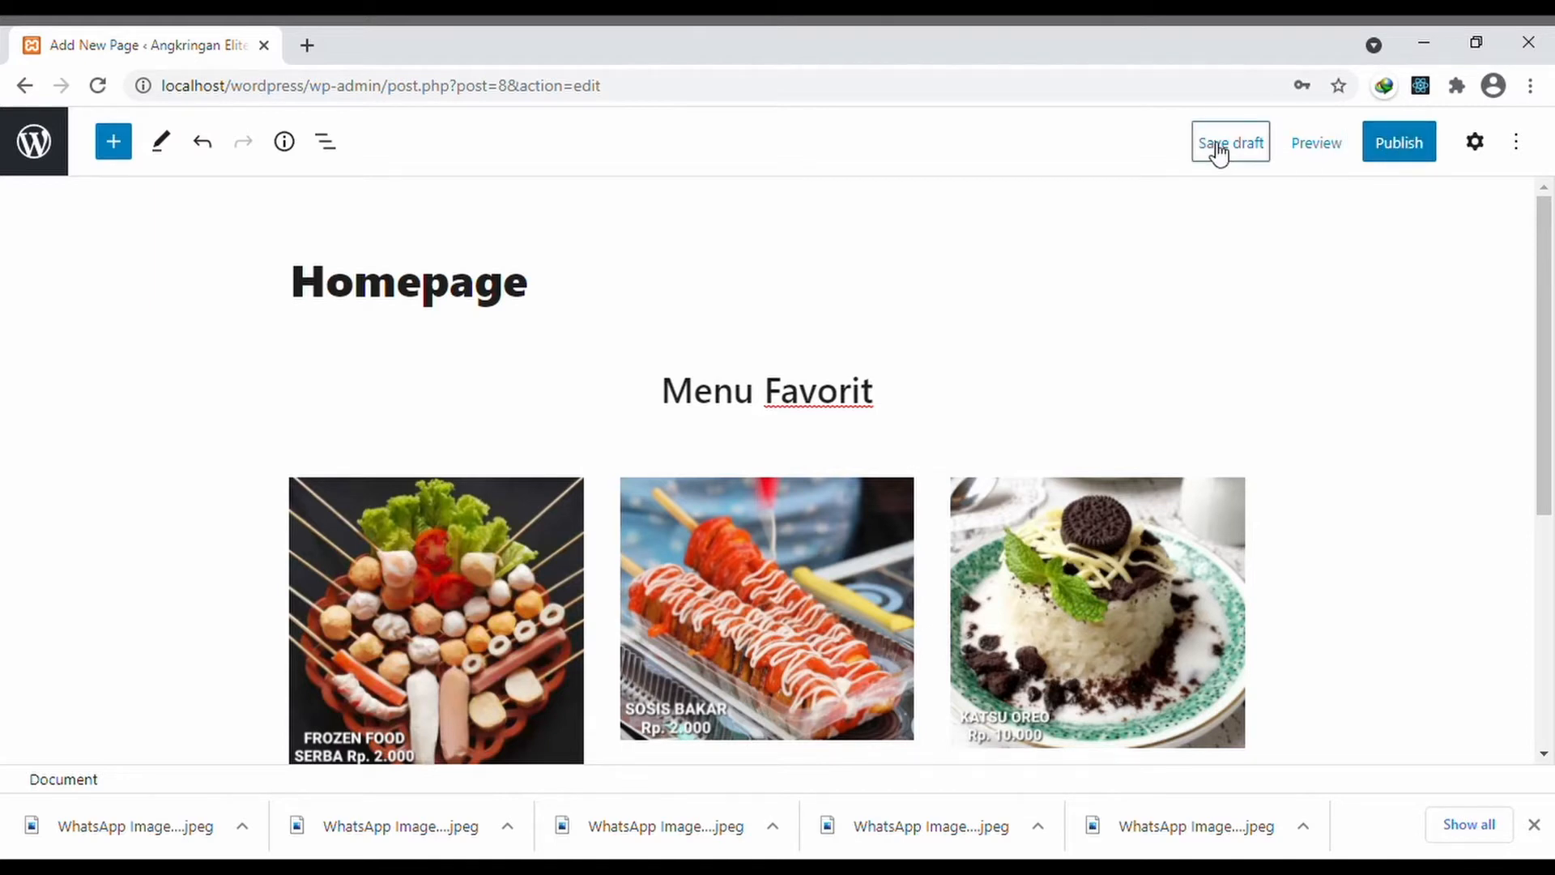
pyautogui.click(1307, 151)
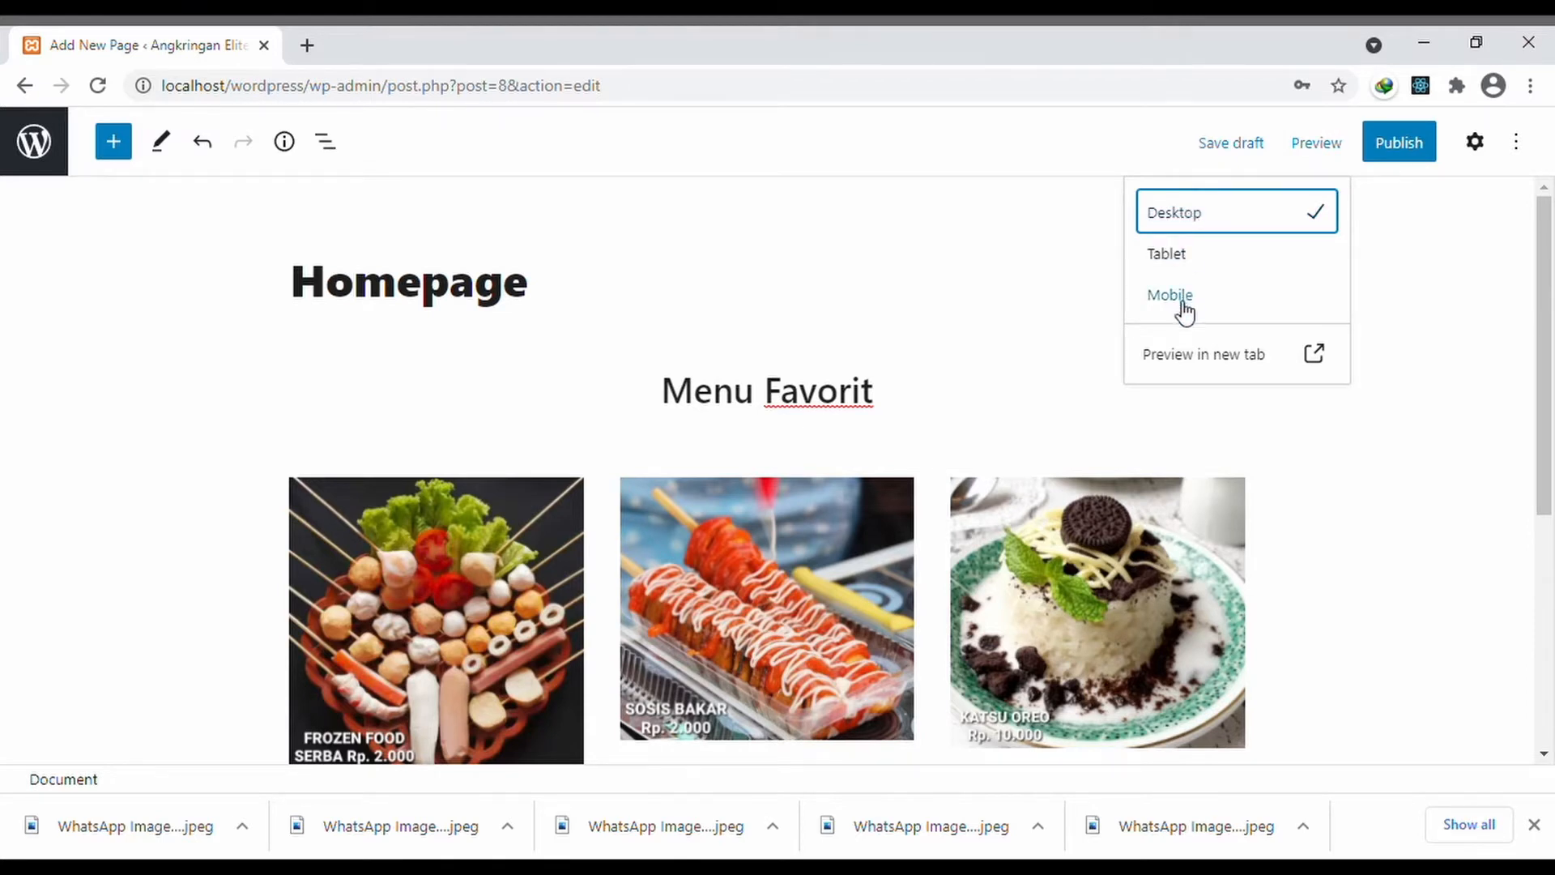
pyautogui.click(1176, 370)
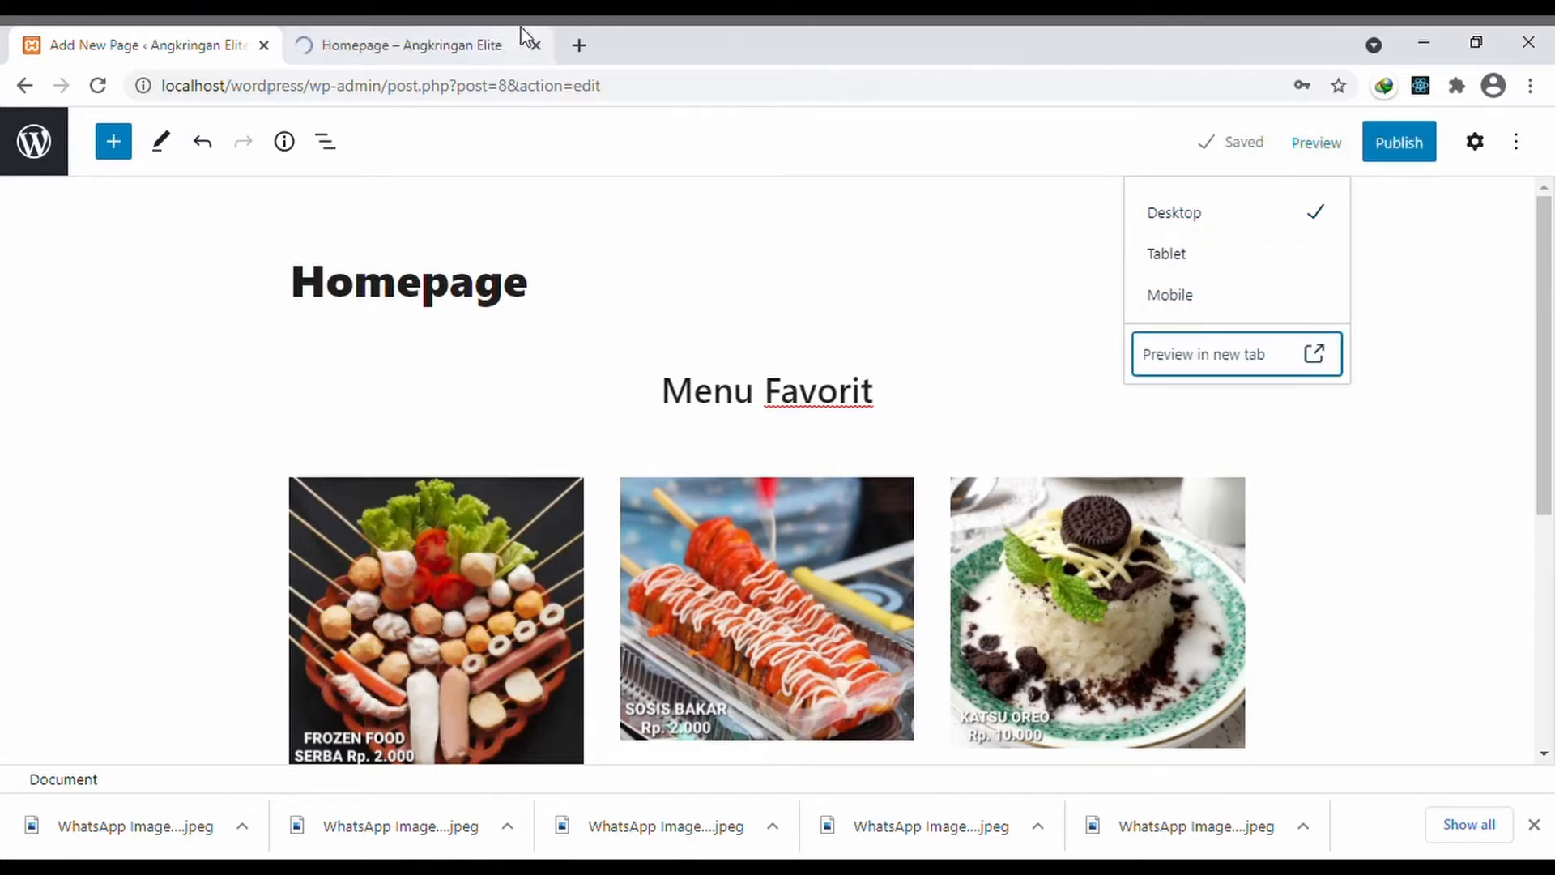
pyautogui.click(521, 36)
pyautogui.scroll(-3, 549, 336)
pyautogui.scroll(3, 549, 337)
pyautogui.scroll(-3, 549, 337)
pyautogui.scroll(2, 549, 336)
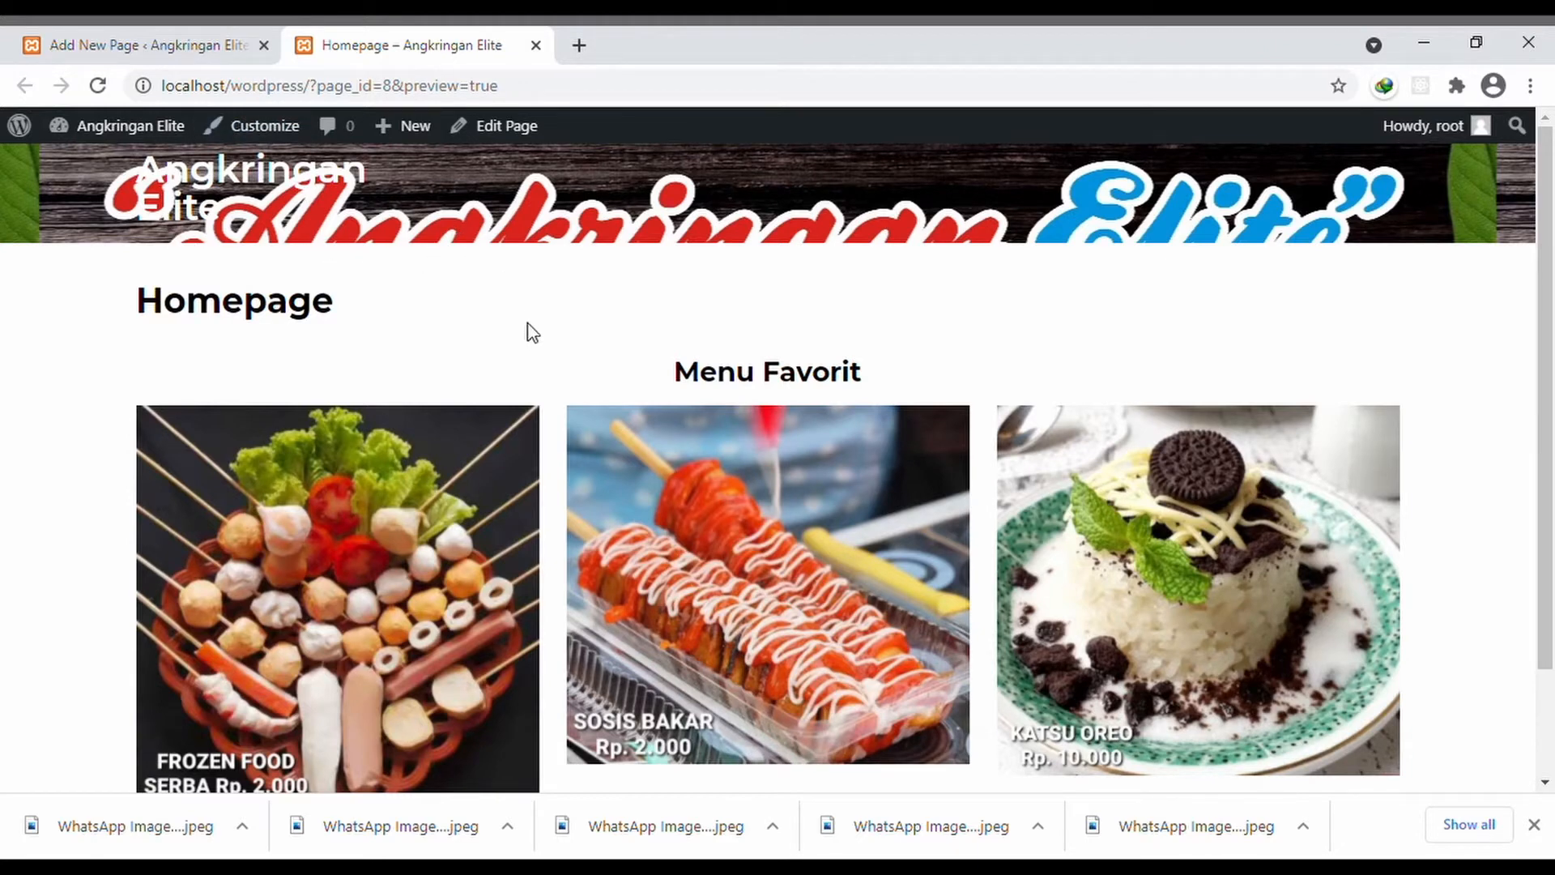
pyautogui.scroll(-2, 532, 333)
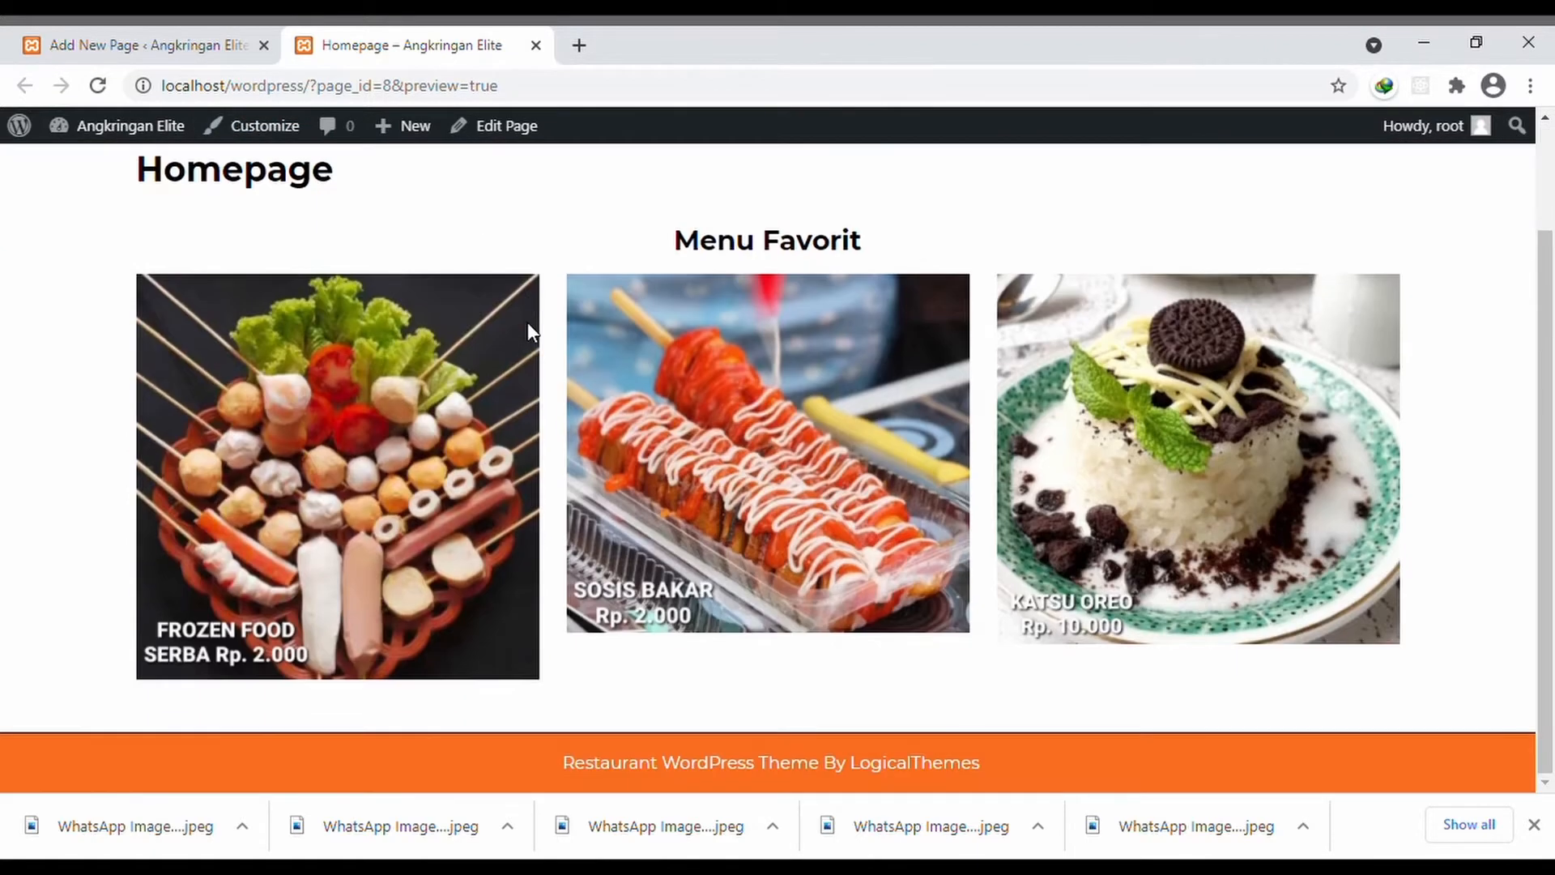
# - Return to the page editor and delete the "Homepage" title, leaving the title empty
pyautogui.click(157, 35)
pyautogui.scroll(-2, 934, 383)
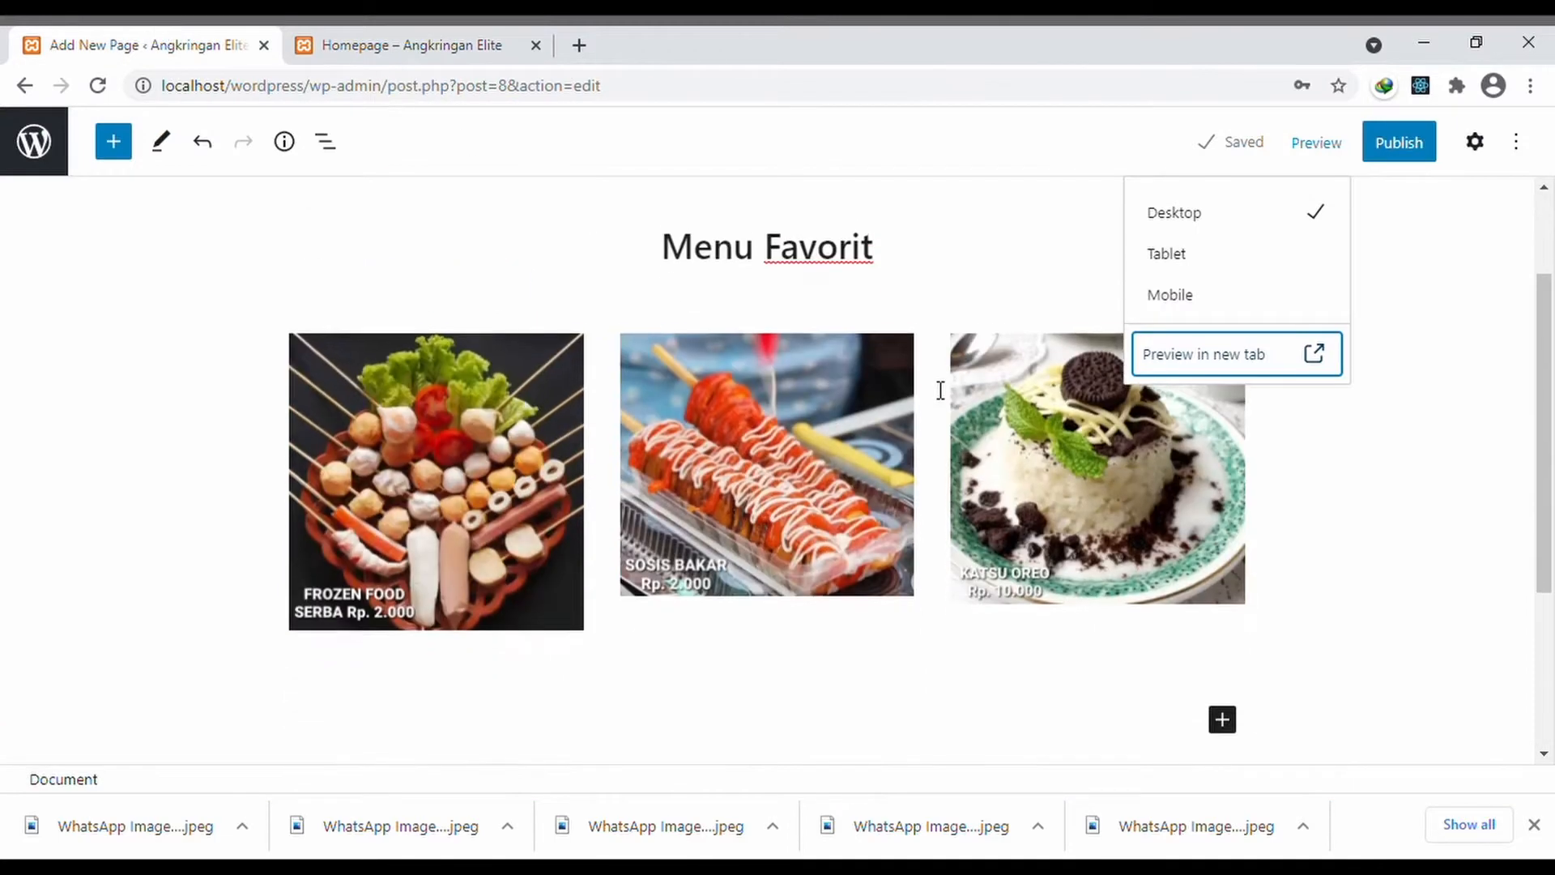
pyautogui.scroll(2, 934, 382)
pyautogui.scroll(-3, 934, 387)
pyautogui.scroll(2, 936, 387)
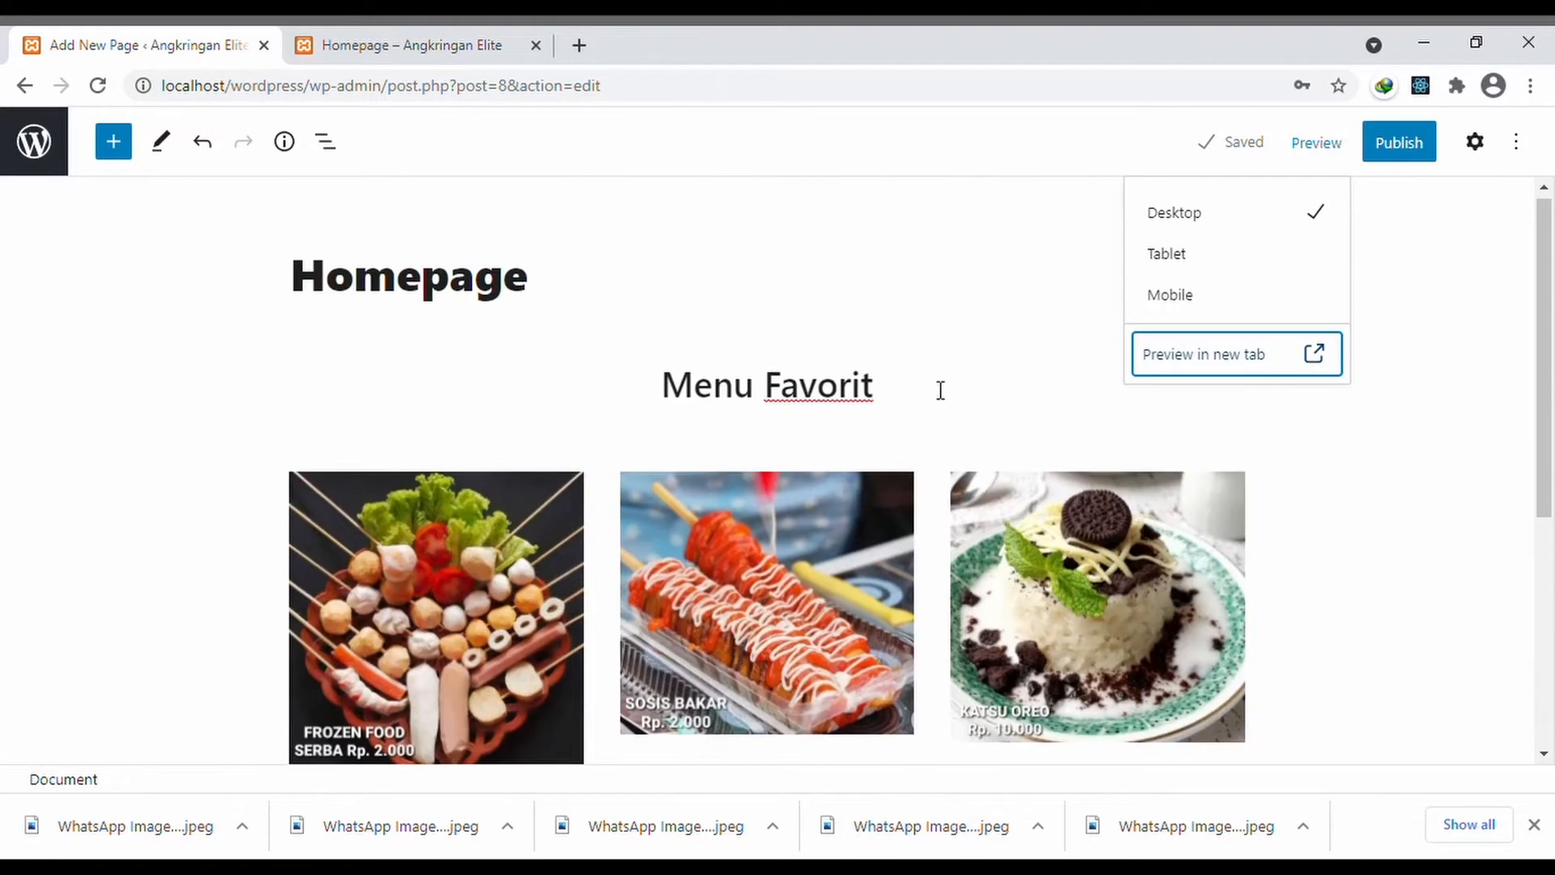
pyautogui.click(465, 36)
pyautogui.click(107, 39)
pyautogui.click(546, 301)
pyautogui.moveTo(547, 292); pyautogui.dragTo(125, 285)
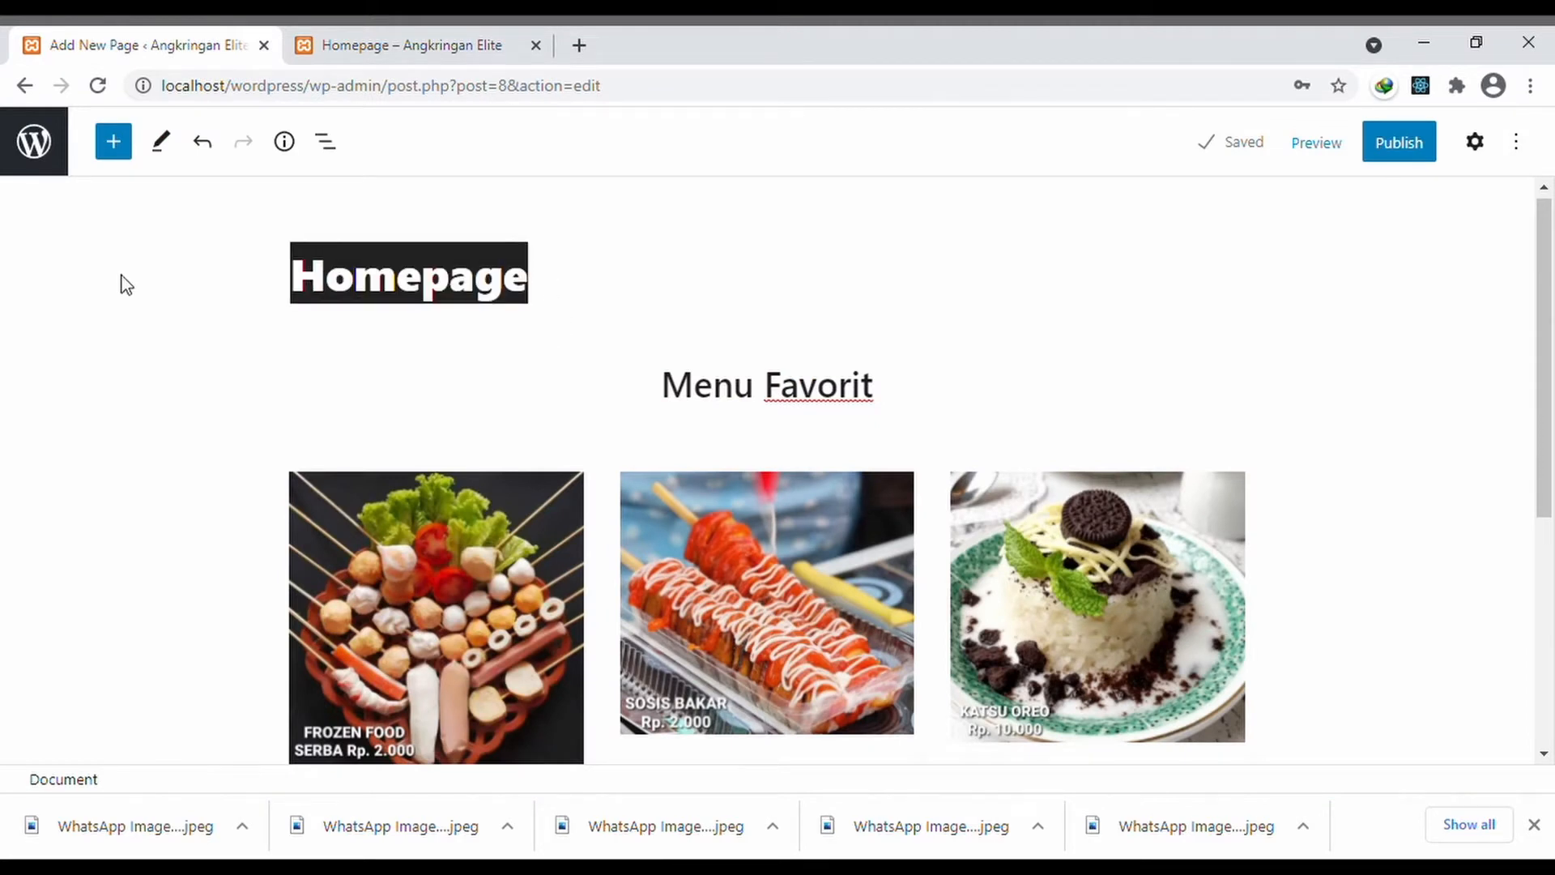
pyautogui.press('BackSpace')
pyautogui.click(463, 386)
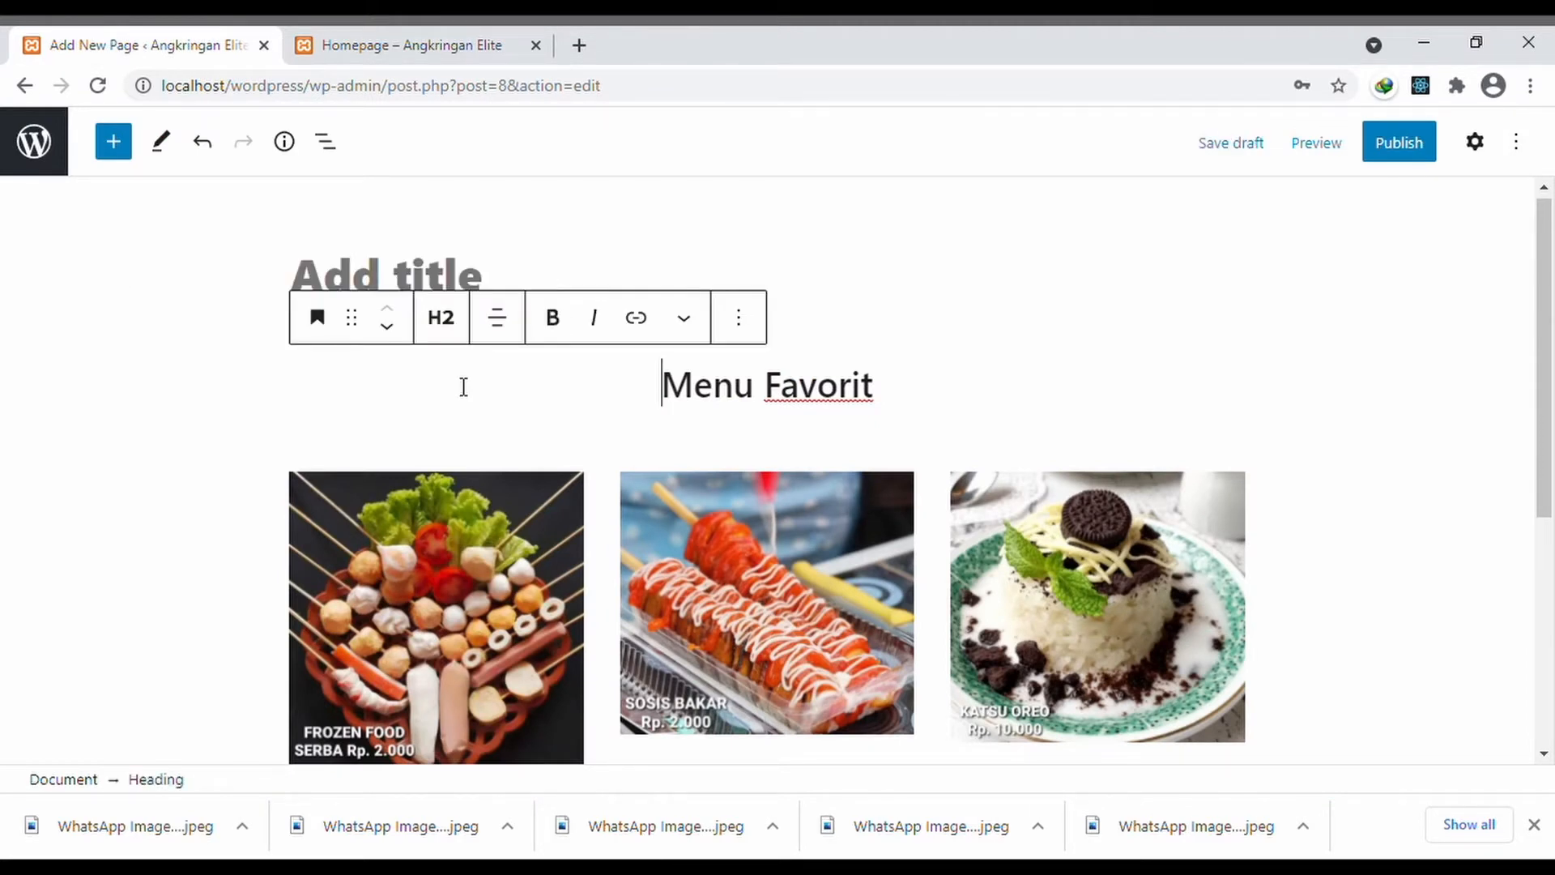
# - Publish the untitled page and confirm the publication
pyautogui.click(555, 437)
pyautogui.scroll(-3, 555, 435)
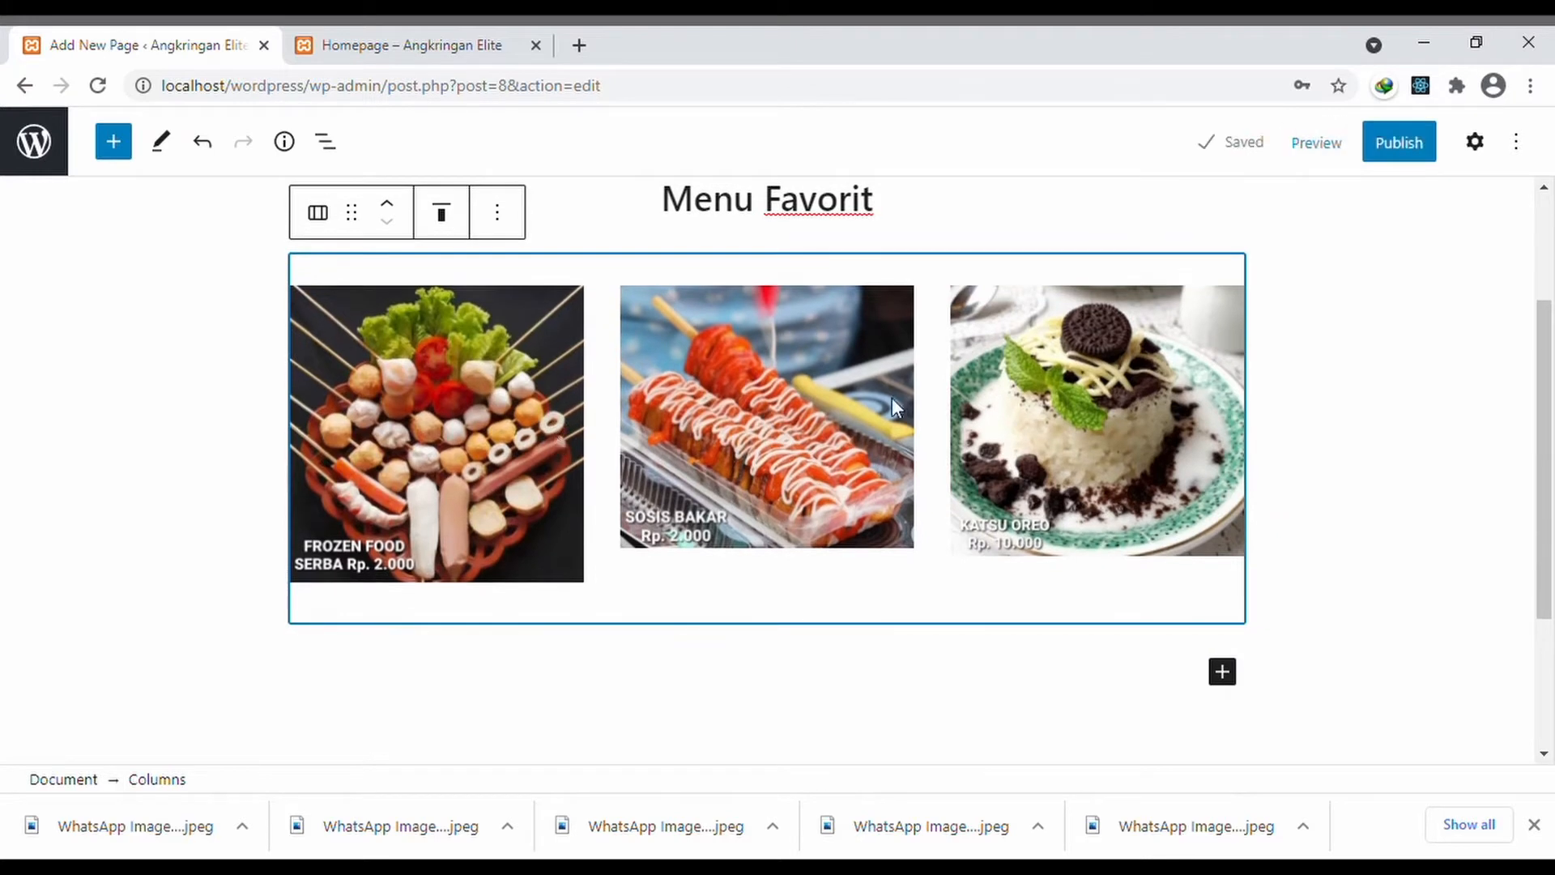
pyautogui.click(1416, 144)
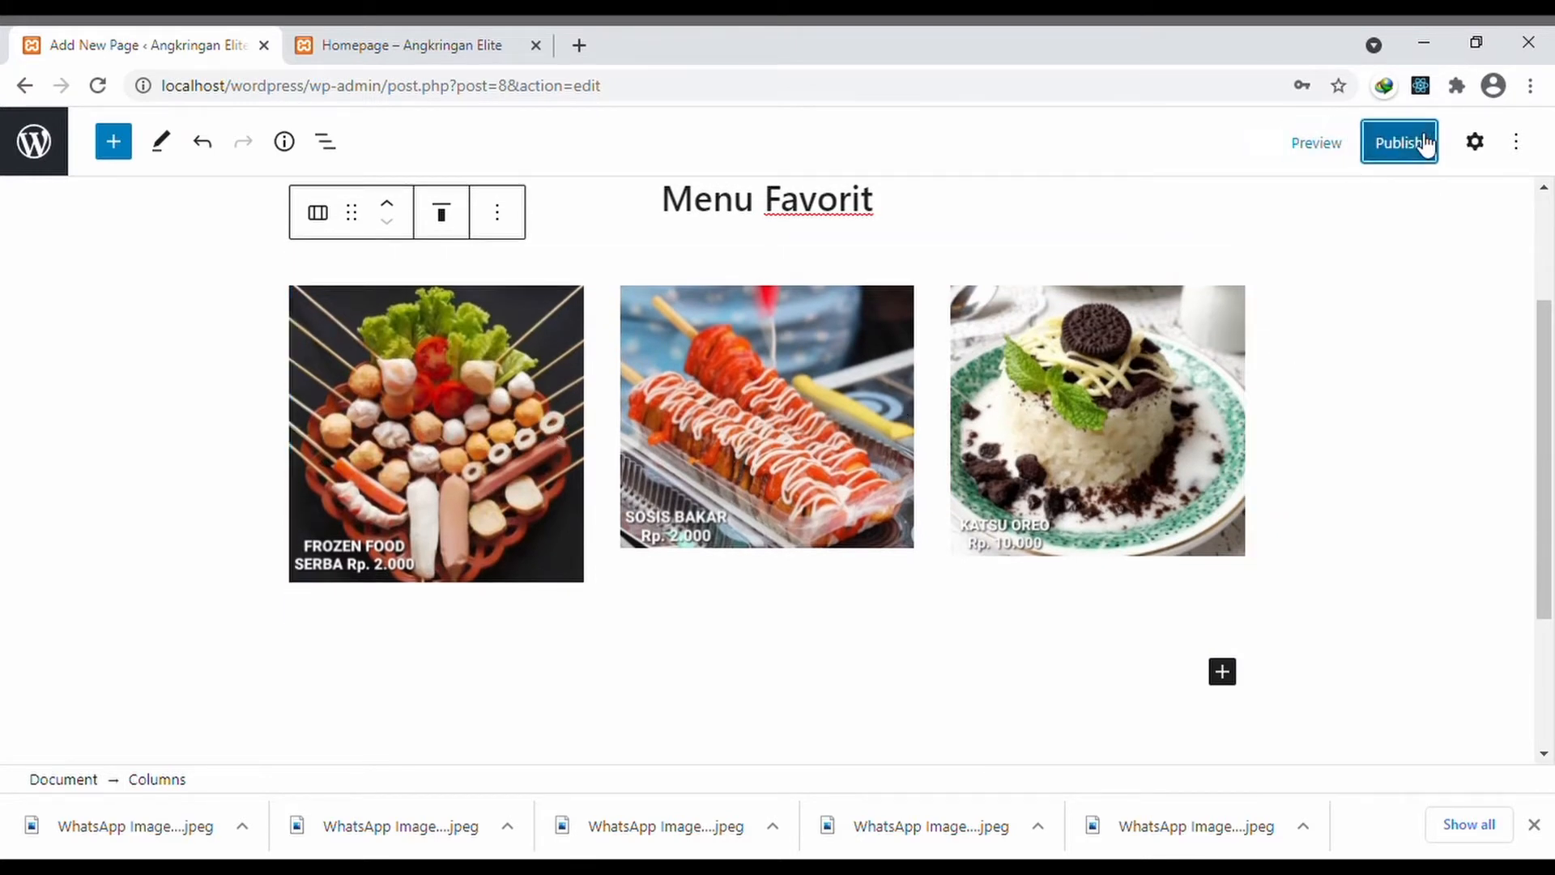
pyautogui.click(1361, 144)
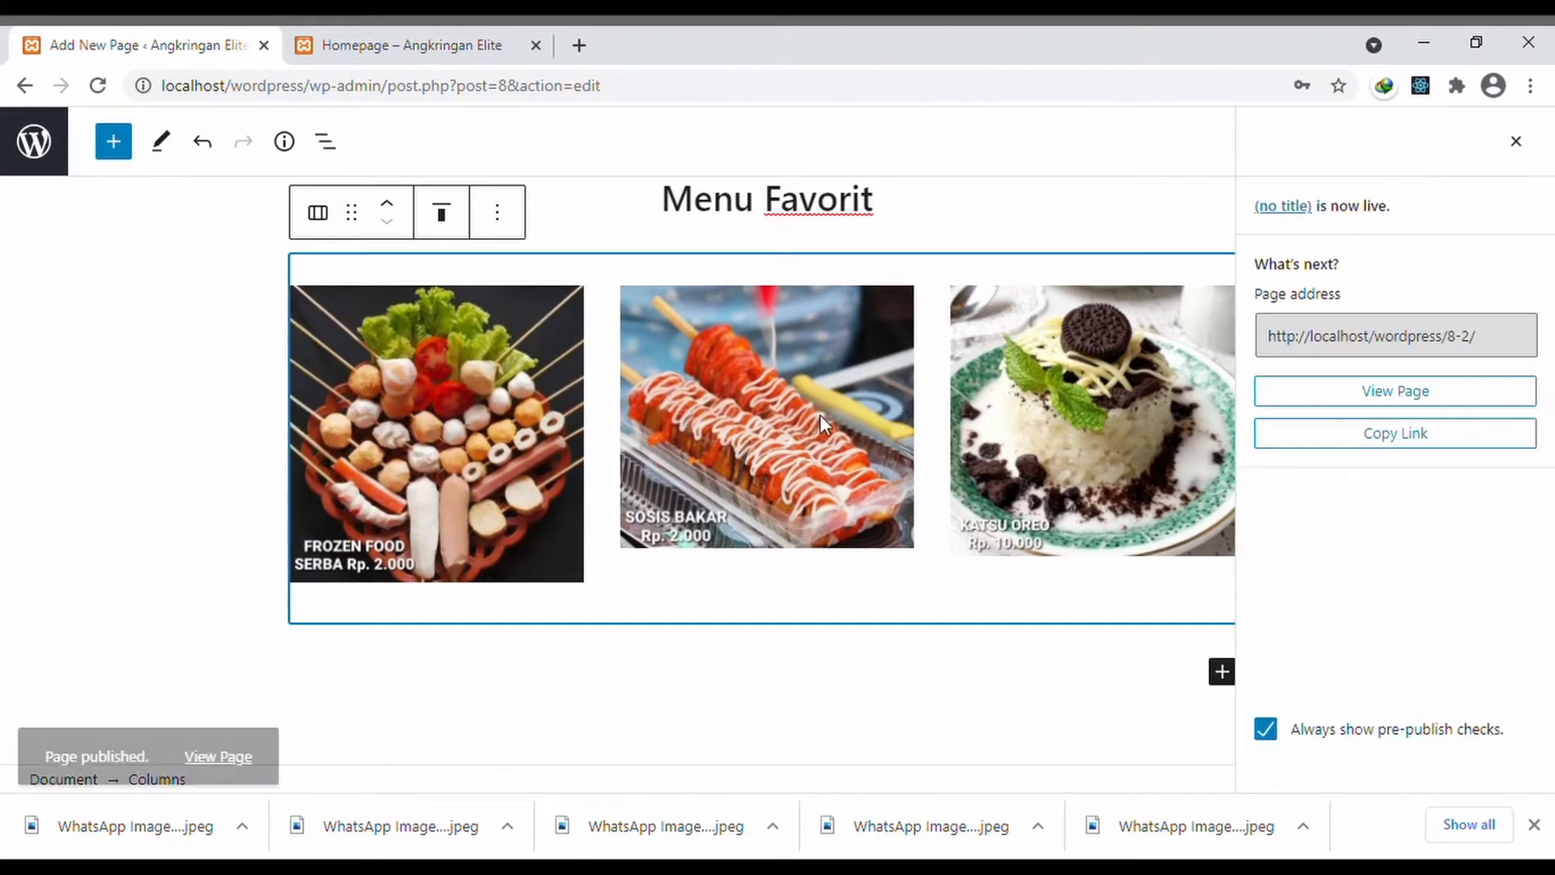
# - Go back to the site's page list and start a new page titled "Menus"
pyautogui.click(33, 142)
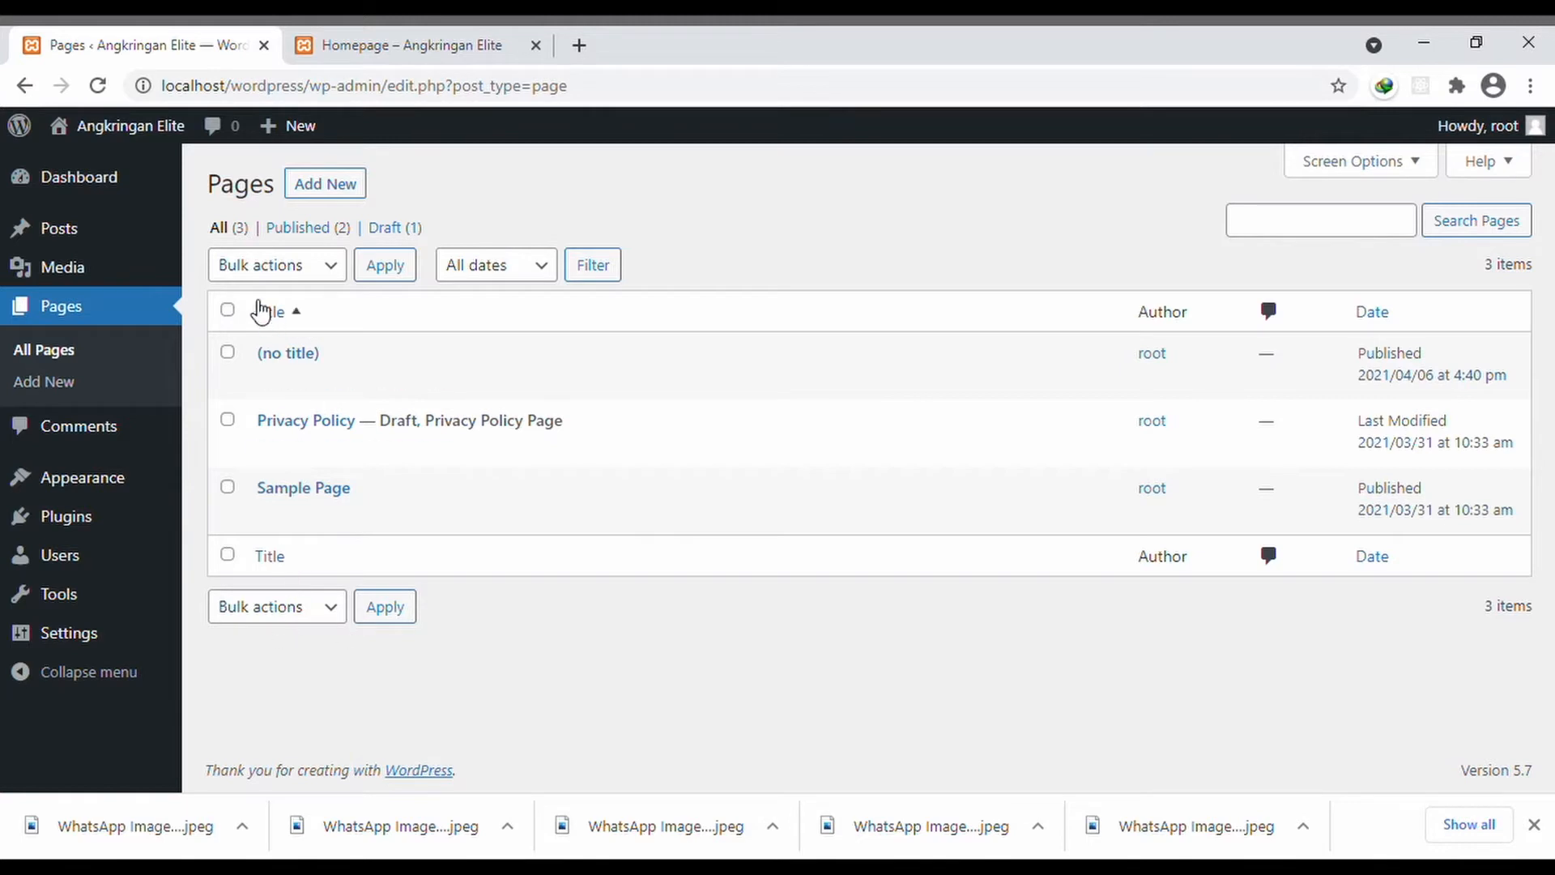
pyautogui.click(351, 185)
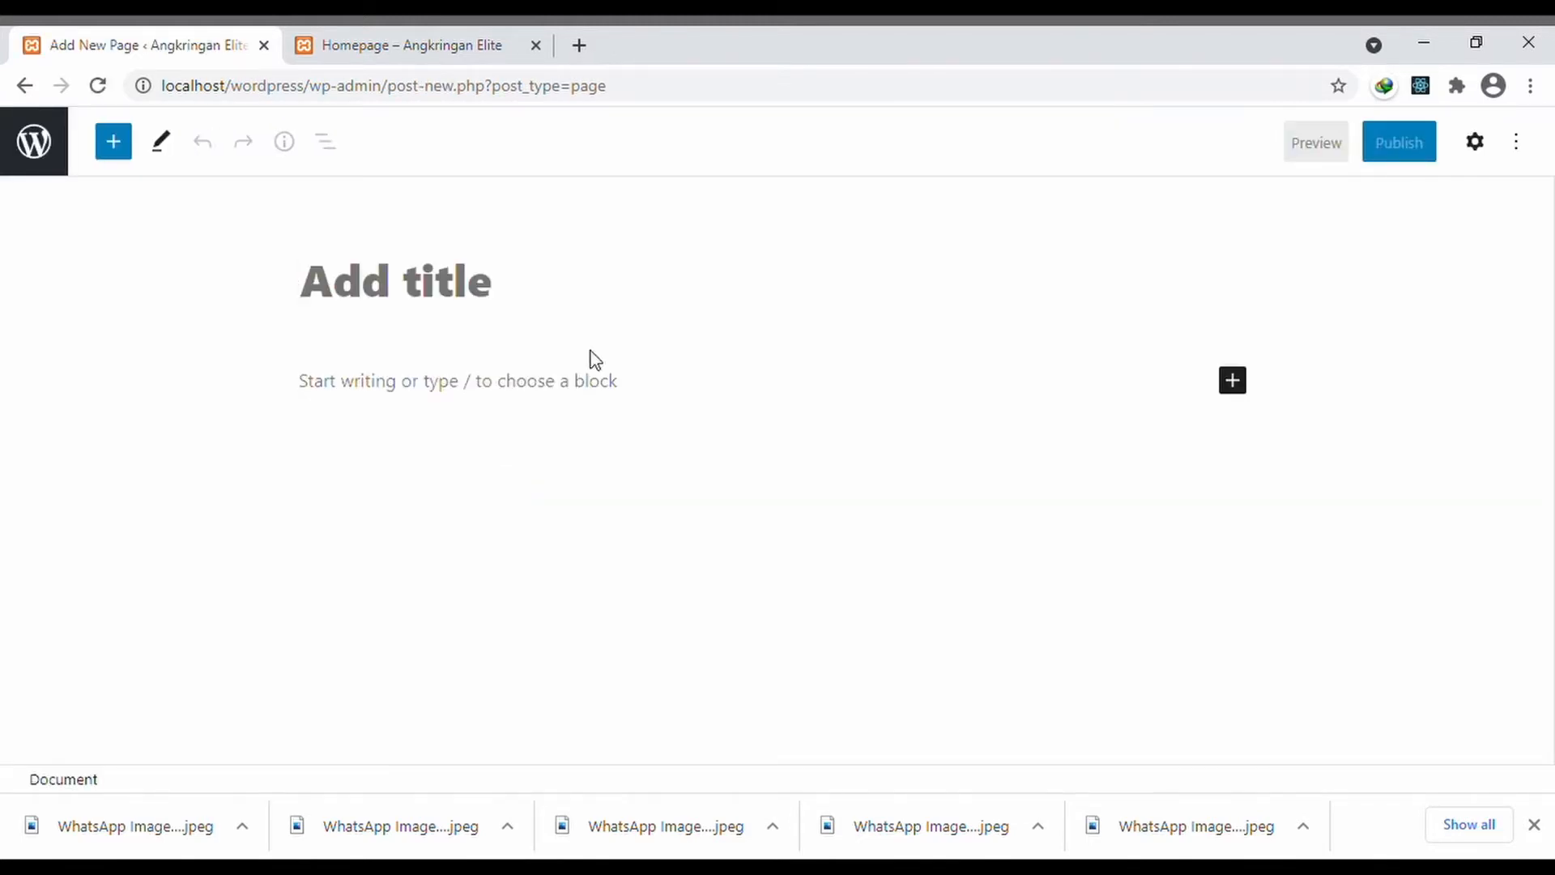
pyautogui.write('Menus')
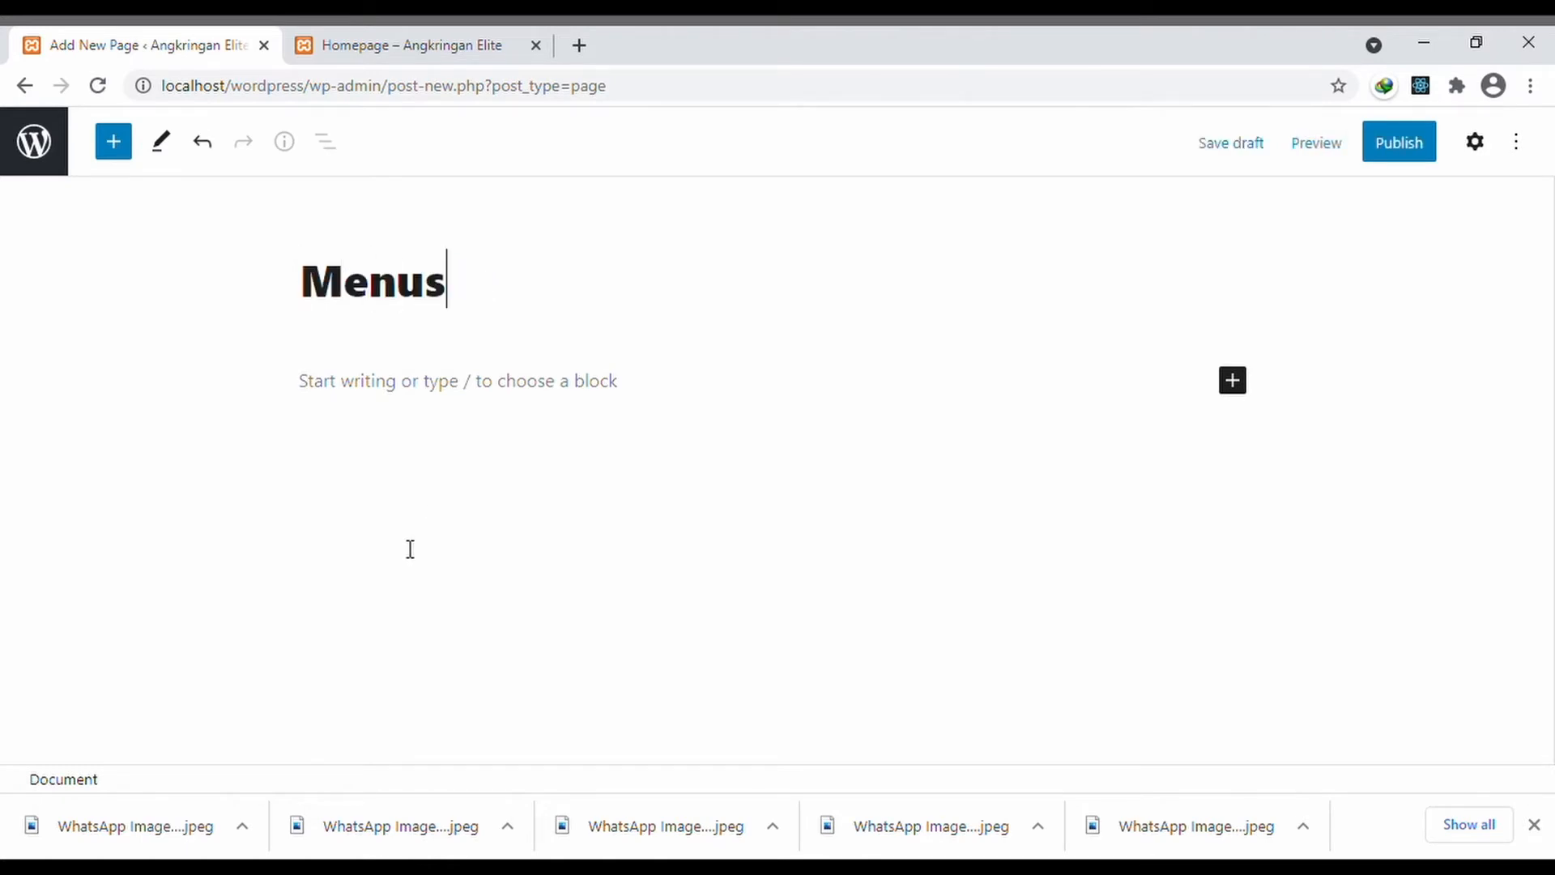
# - Insert a Columns block with the 50 / 50 layout beneath the "Menus" title
pyautogui.press('Return')
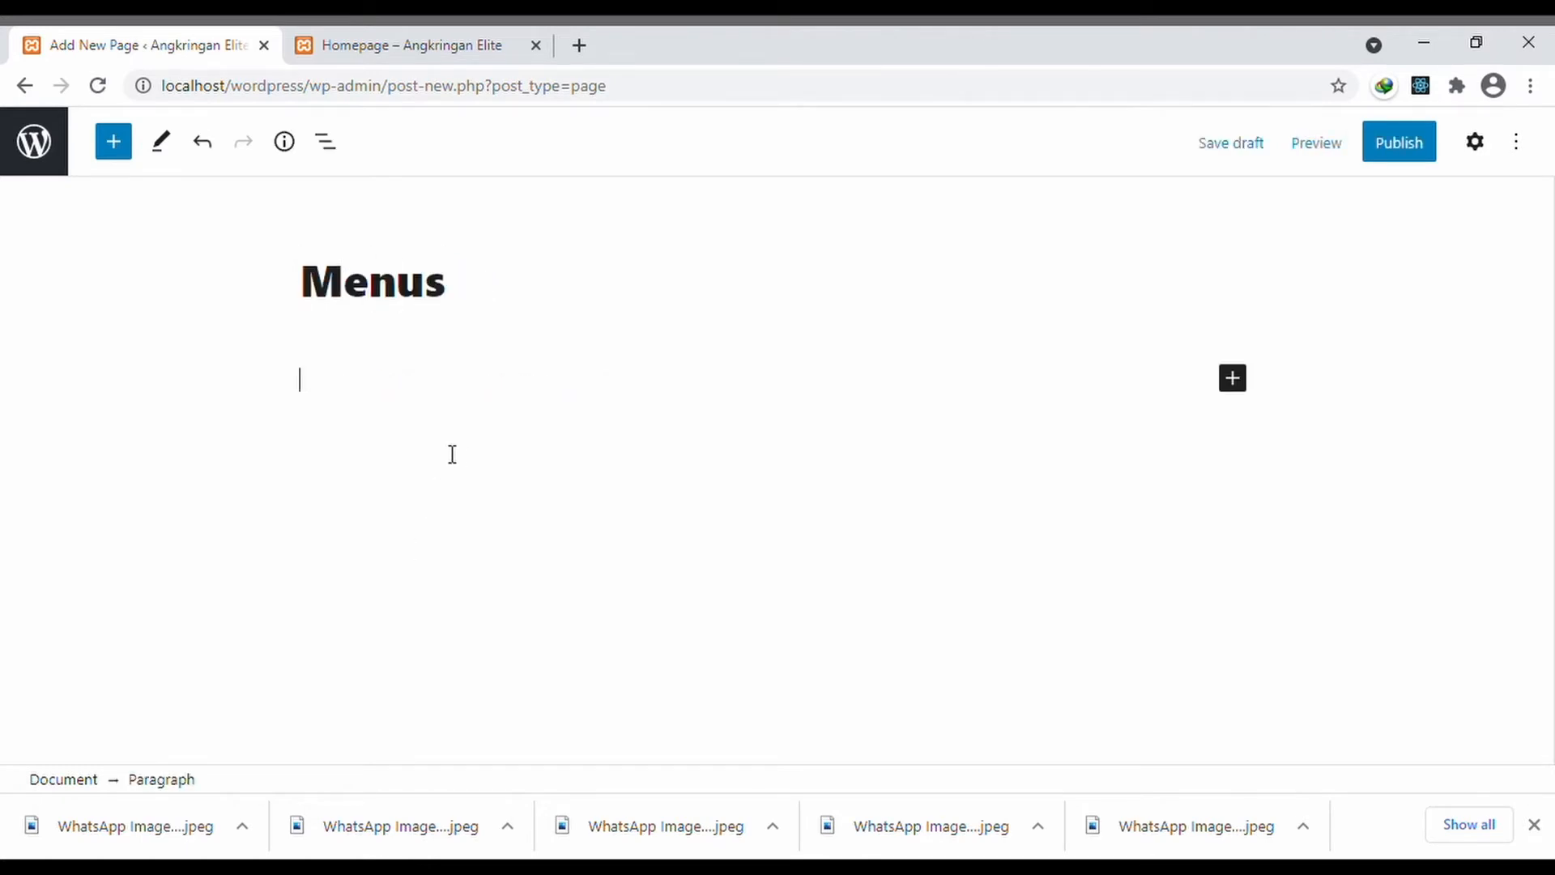
pyautogui.click(1235, 383)
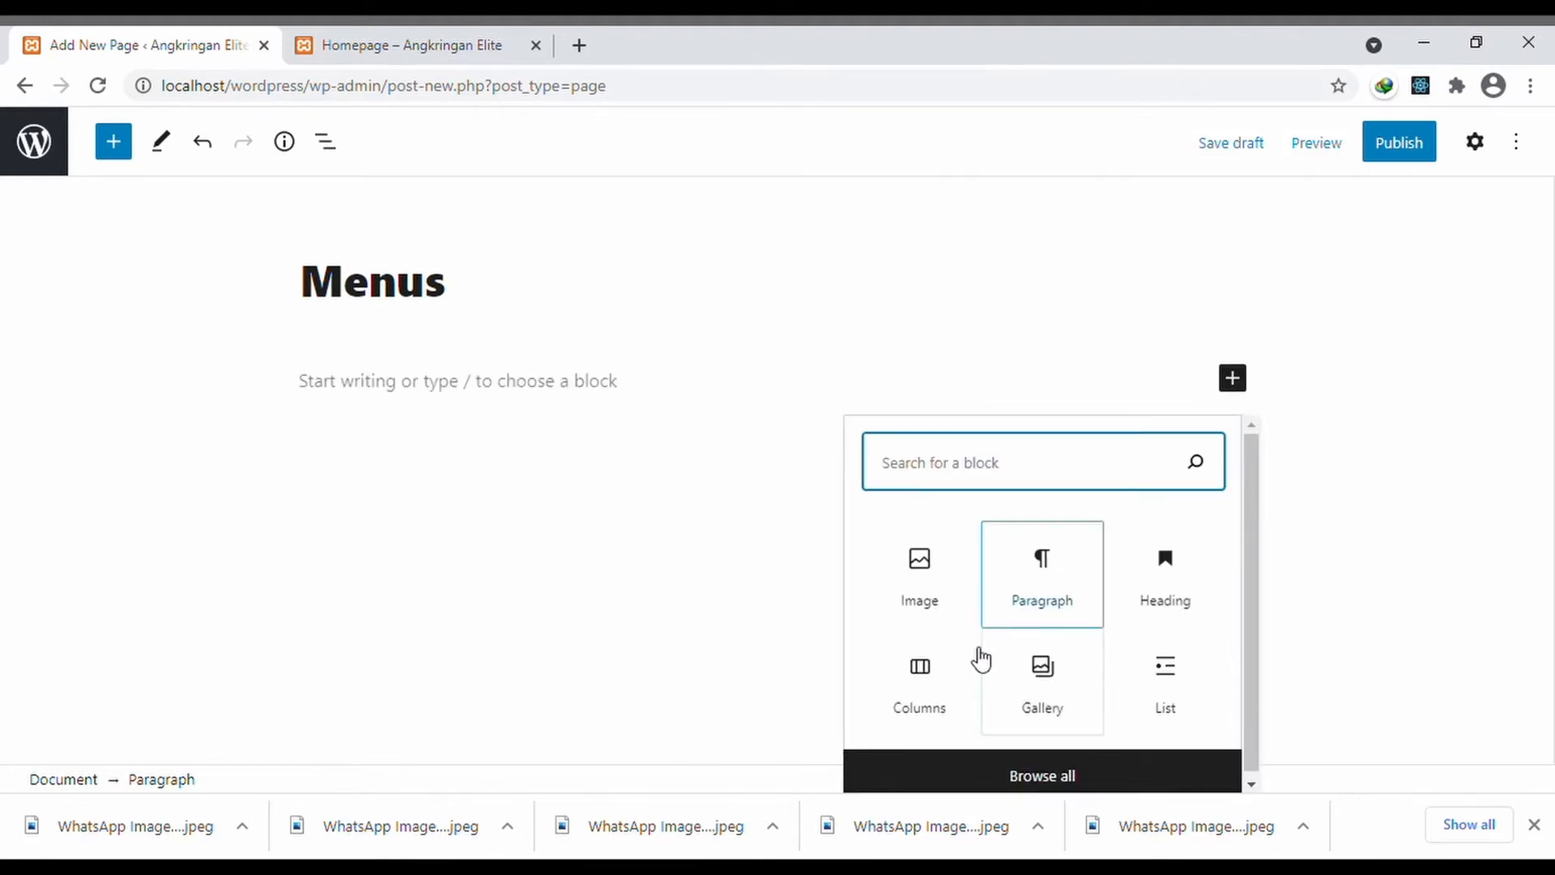
pyautogui.click(955, 671)
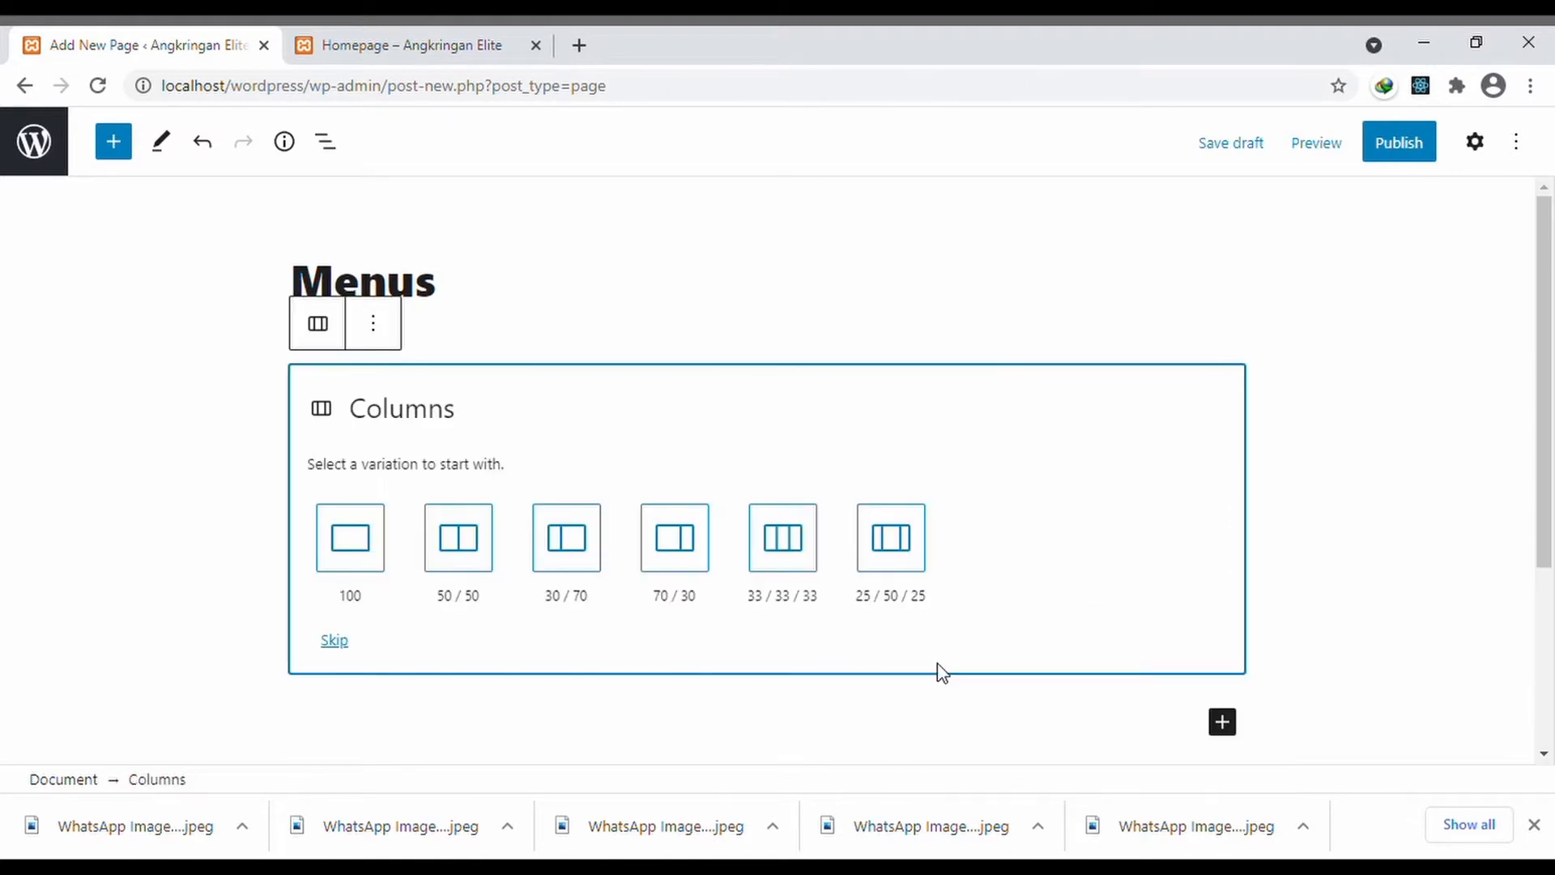
pyautogui.click(444, 541)
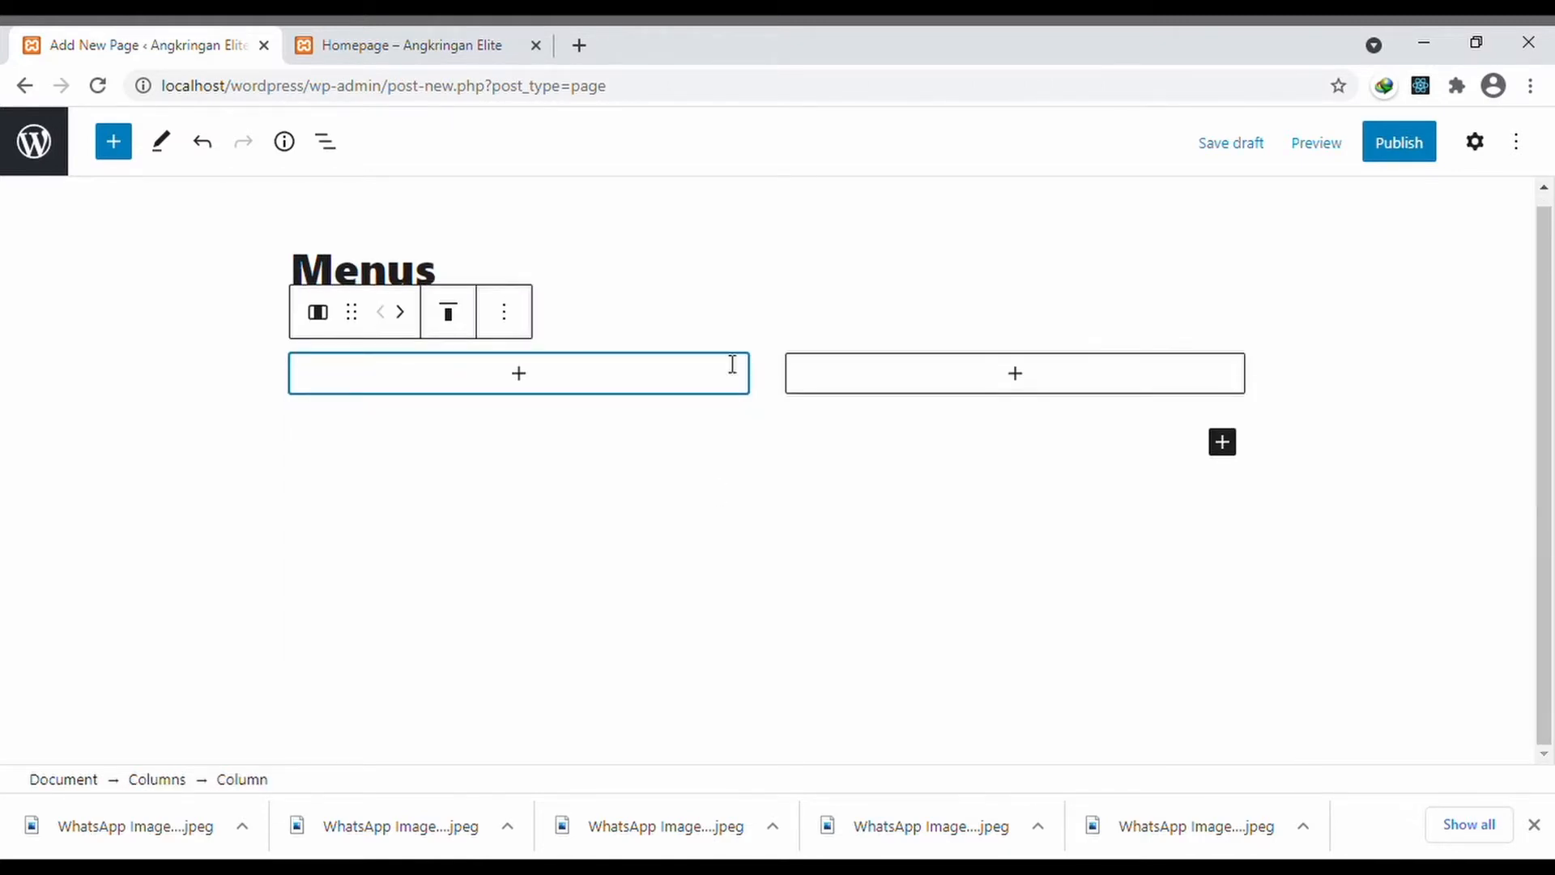
# - Search the available blocks for a heading and insert a Heading block in the first column
pyautogui.click(593, 374)
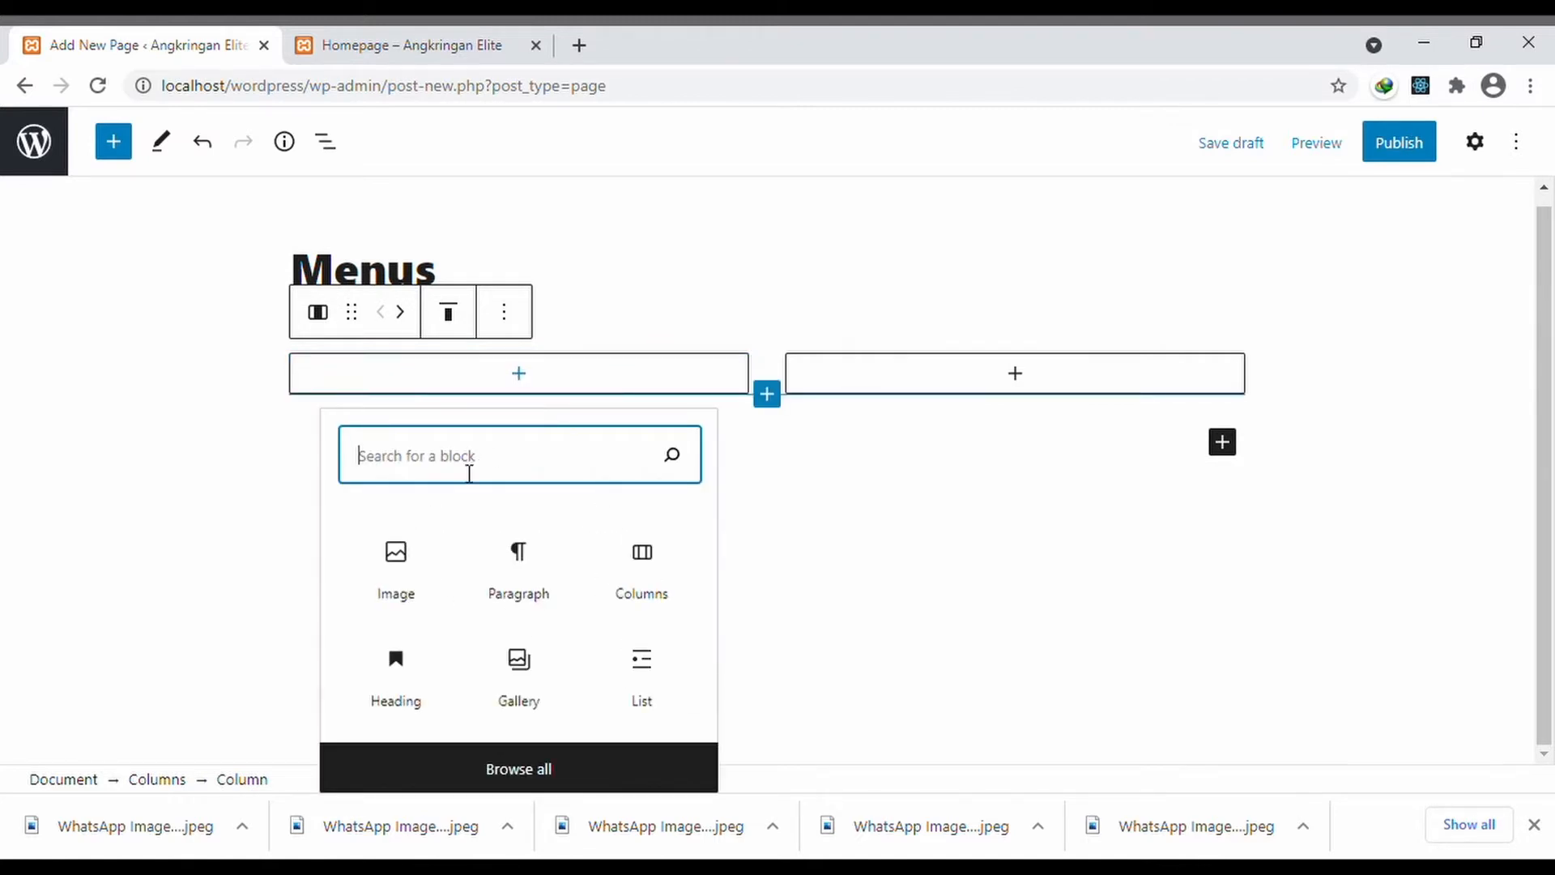
pyautogui.write('Angkringan')
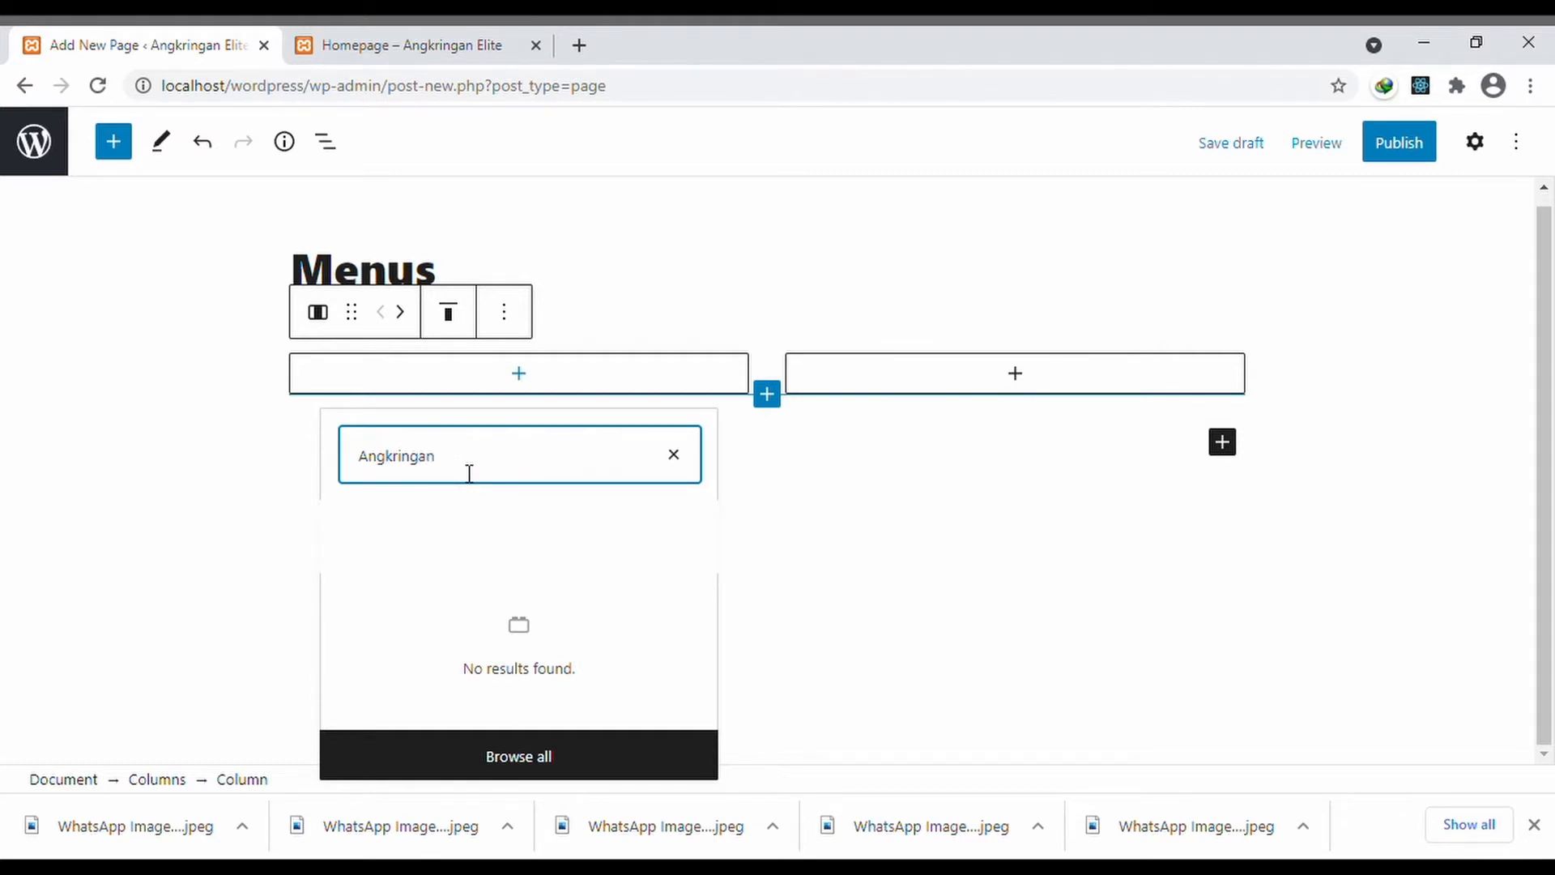
pyautogui.press('BackSpace')
pyautogui.press('BackSpace')
pyautogui.press('BackSpace')
pyautogui.press('BackSpace')
pyautogui.press('BackSpace')
pyautogui.press('BackSpace')
pyautogui.press('BackSpace')
pyautogui.press('BackSpace')
pyautogui.press('BackSpace')
pyautogui.write('he')
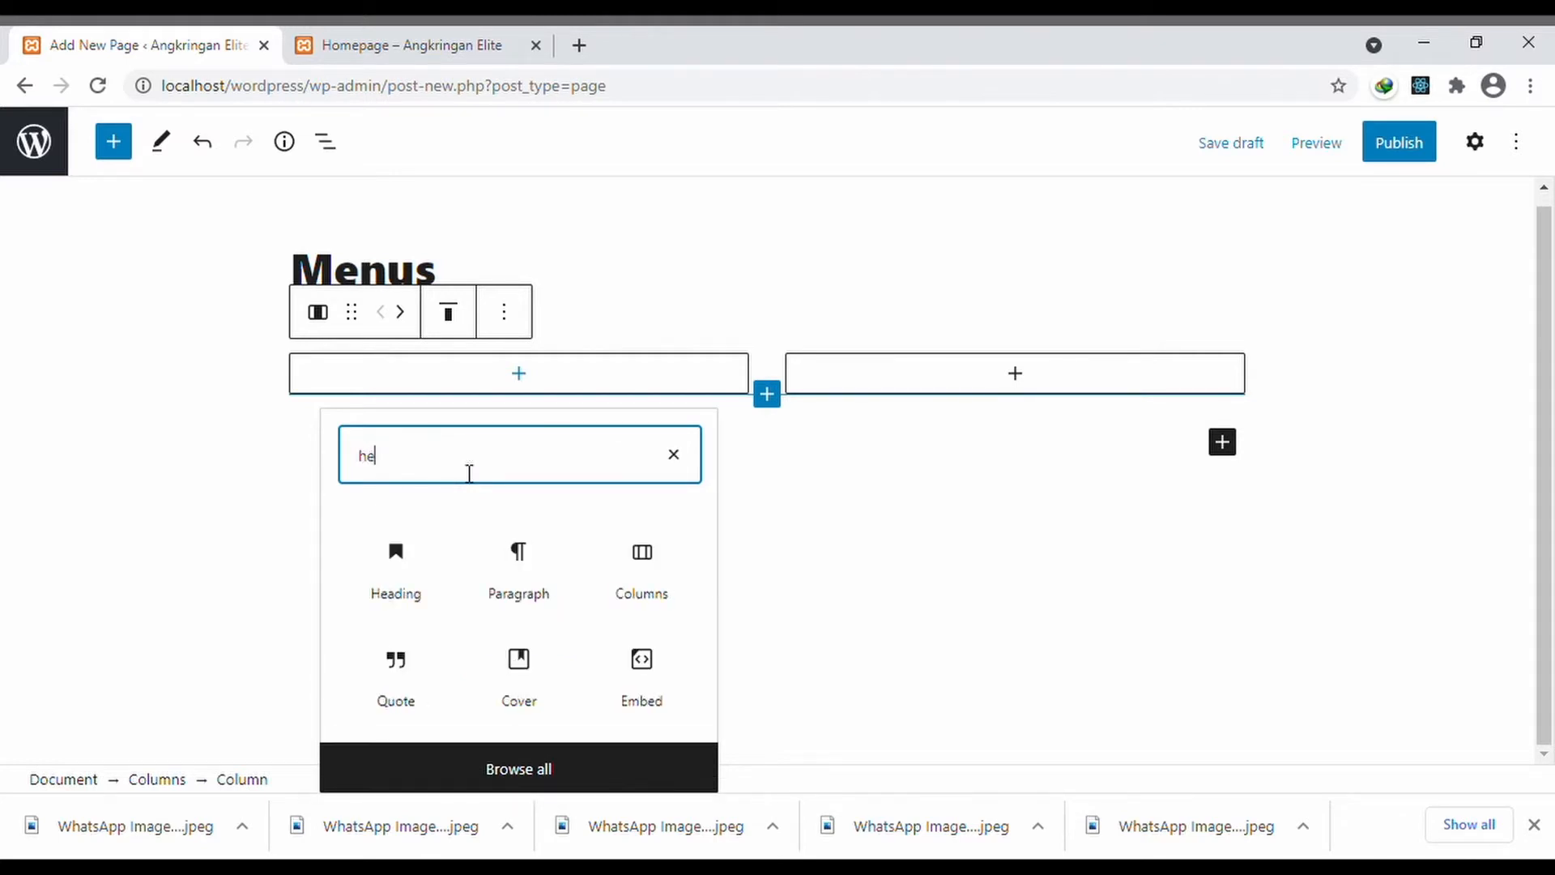
pyautogui.click(384, 580)
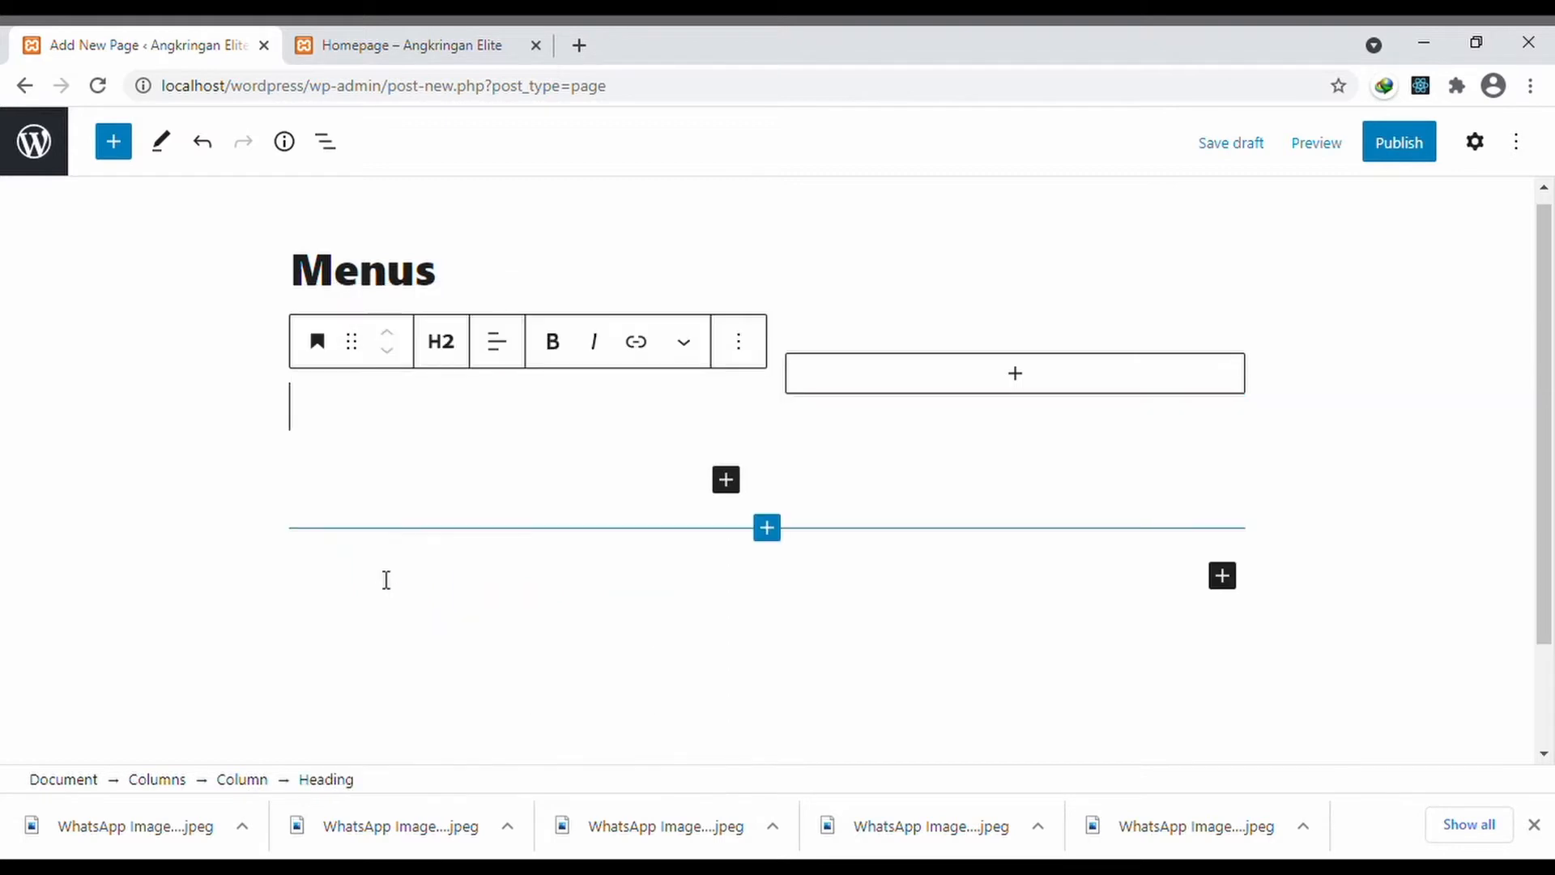
# - Write "Angkringan" as the heading text in the first column
pyautogui.press('BackSpace')
pyautogui.press('BackSpace')
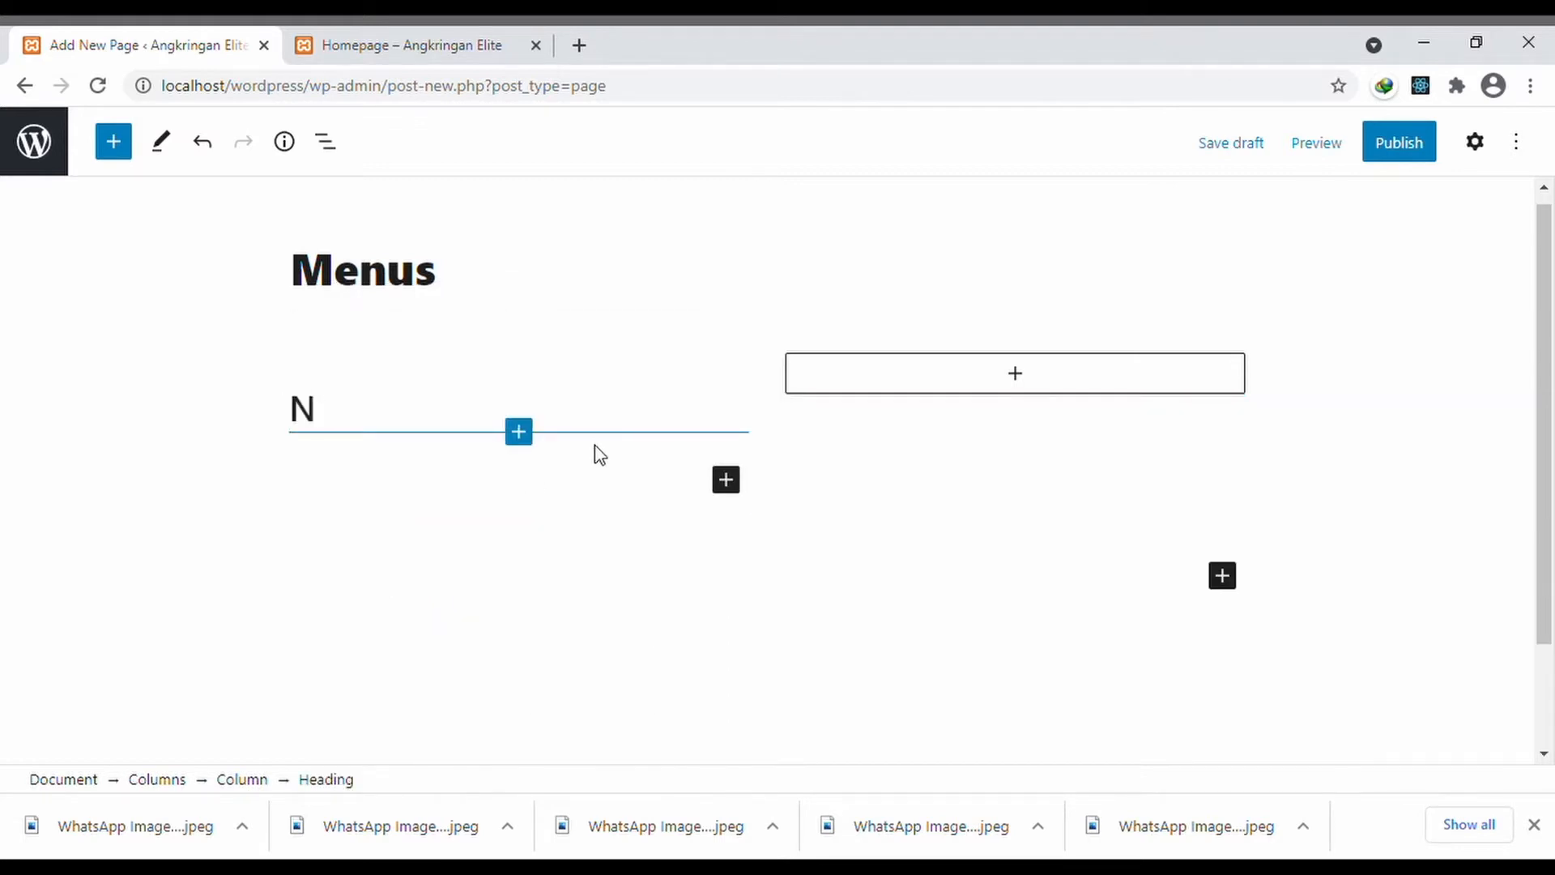
pyautogui.write('Me')
pyautogui.press('BackSpace')
pyautogui.press('BackSpace')
pyautogui.write('Angk')
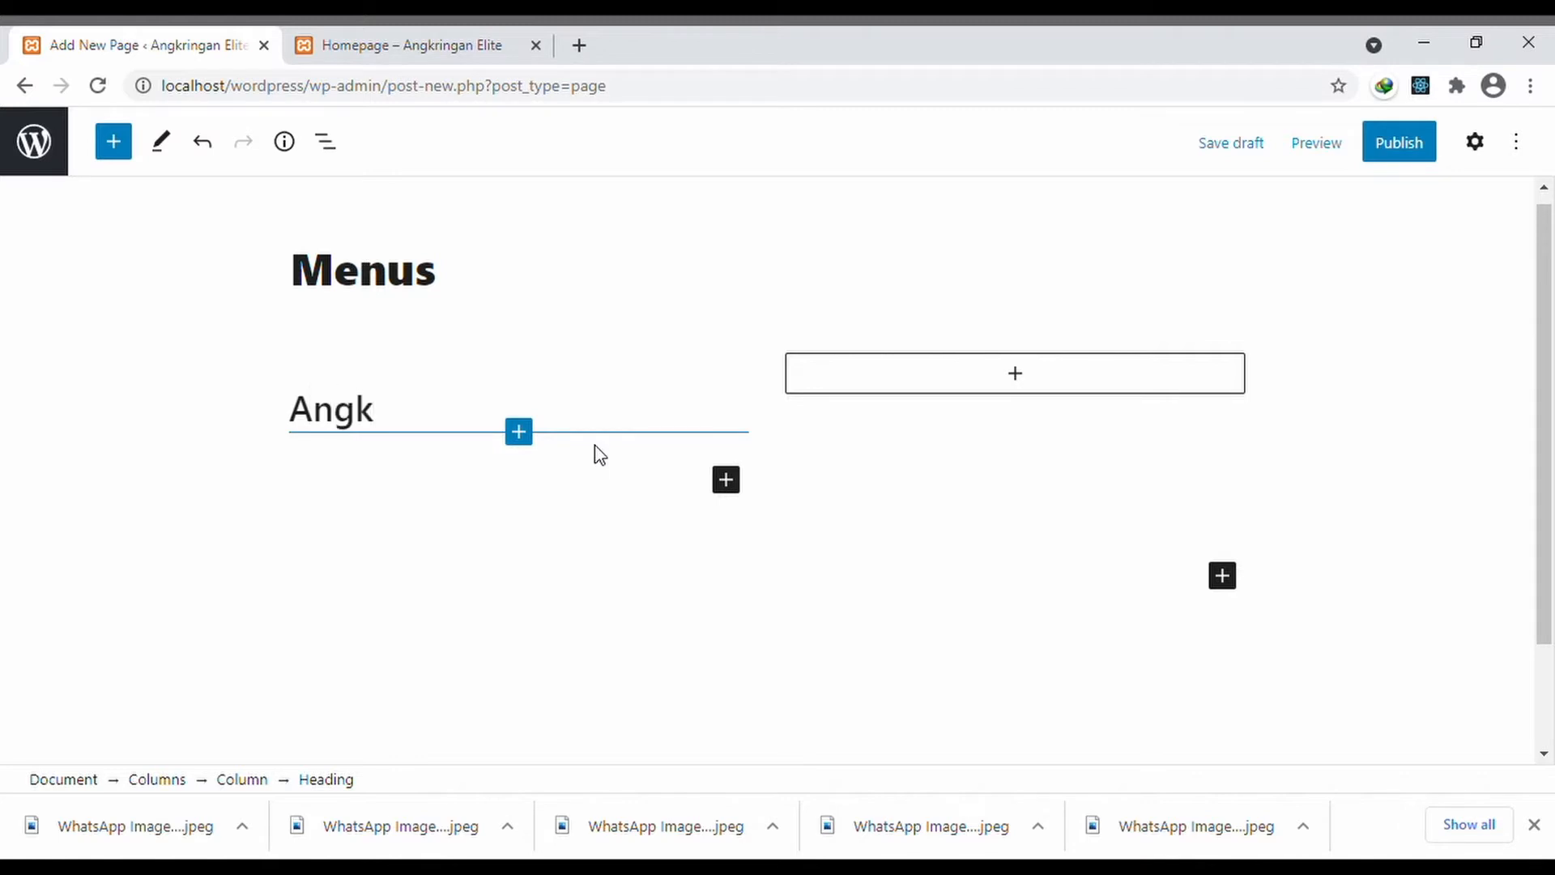
pyautogui.write('ringan')
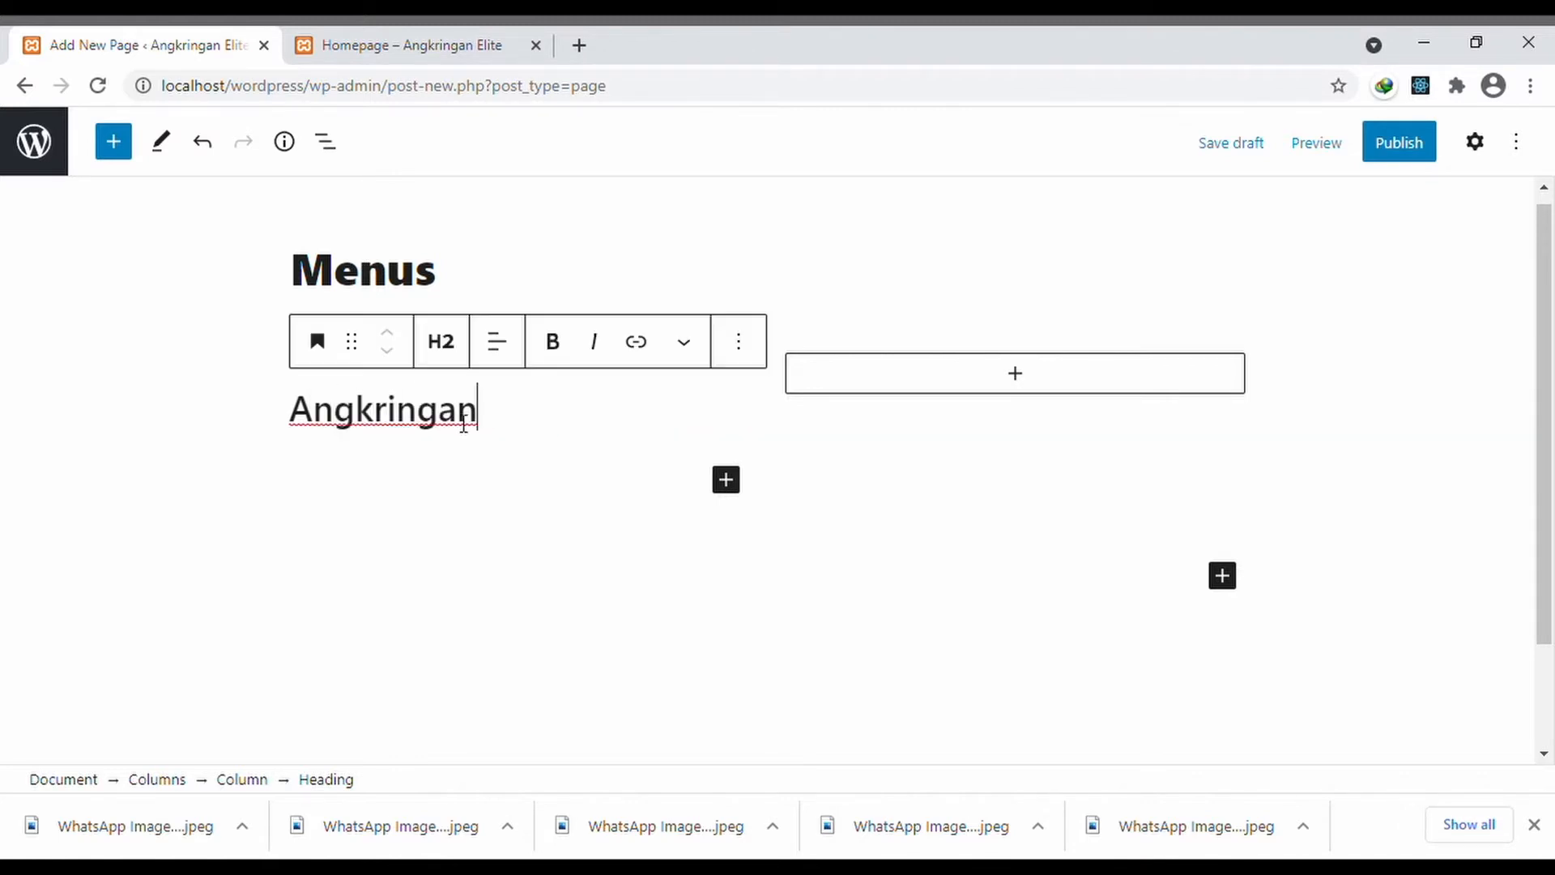
# - Center-align the "Angkringan" heading within its column
pyautogui.moveTo(473, 426); pyautogui.dragTo(167, 395)
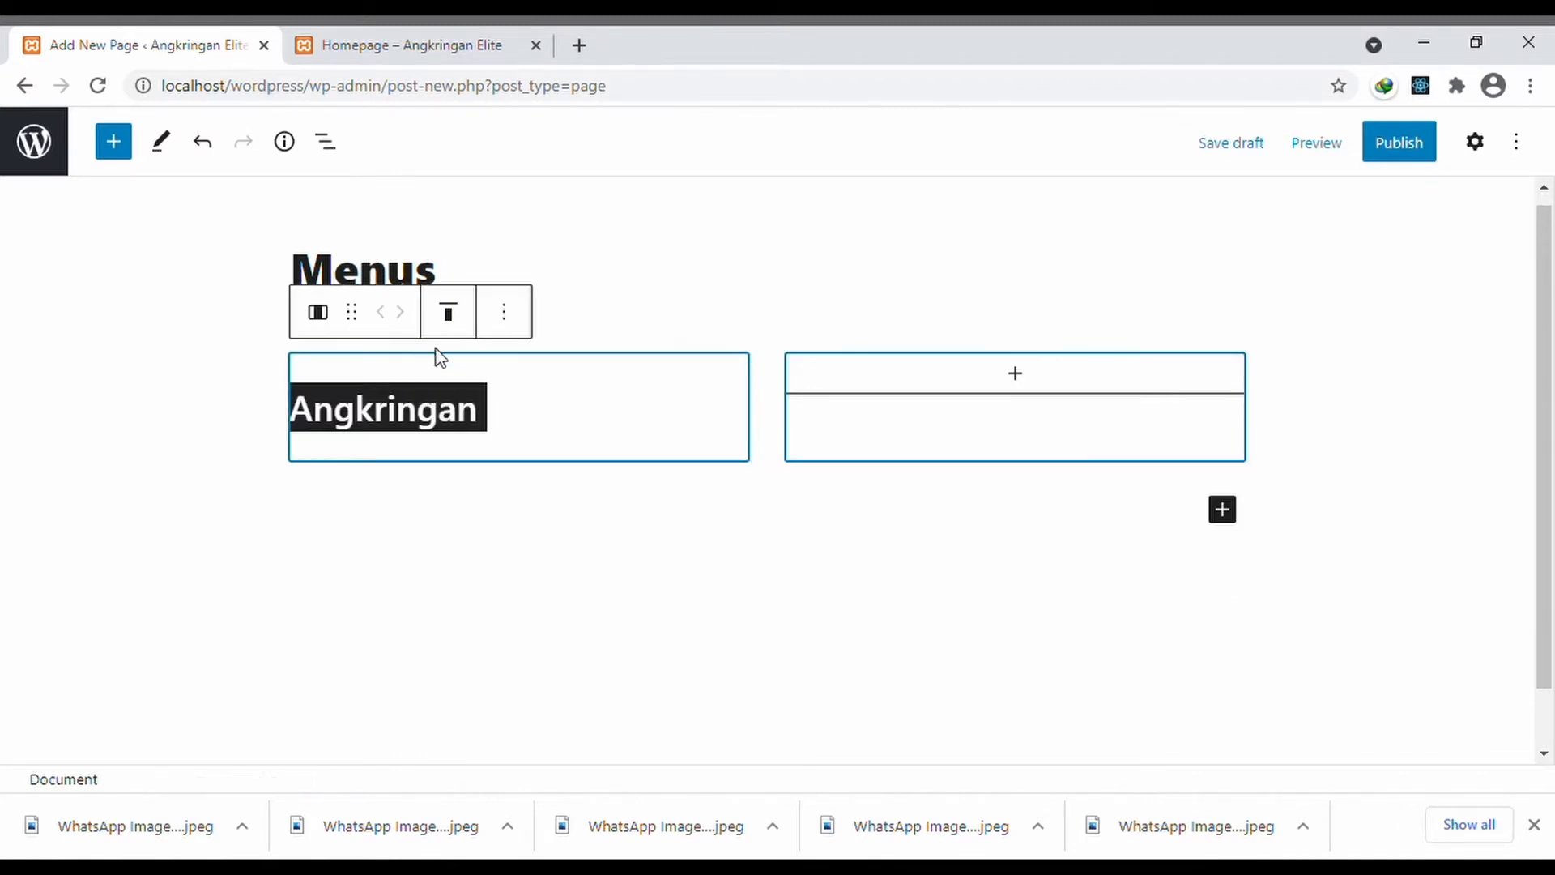
pyautogui.hotkey('ctrl', 'k')
pyautogui.click(516, 405)
pyautogui.moveTo(517, 405); pyautogui.dragTo(312, 413)
pyautogui.doubleClick(308, 417)
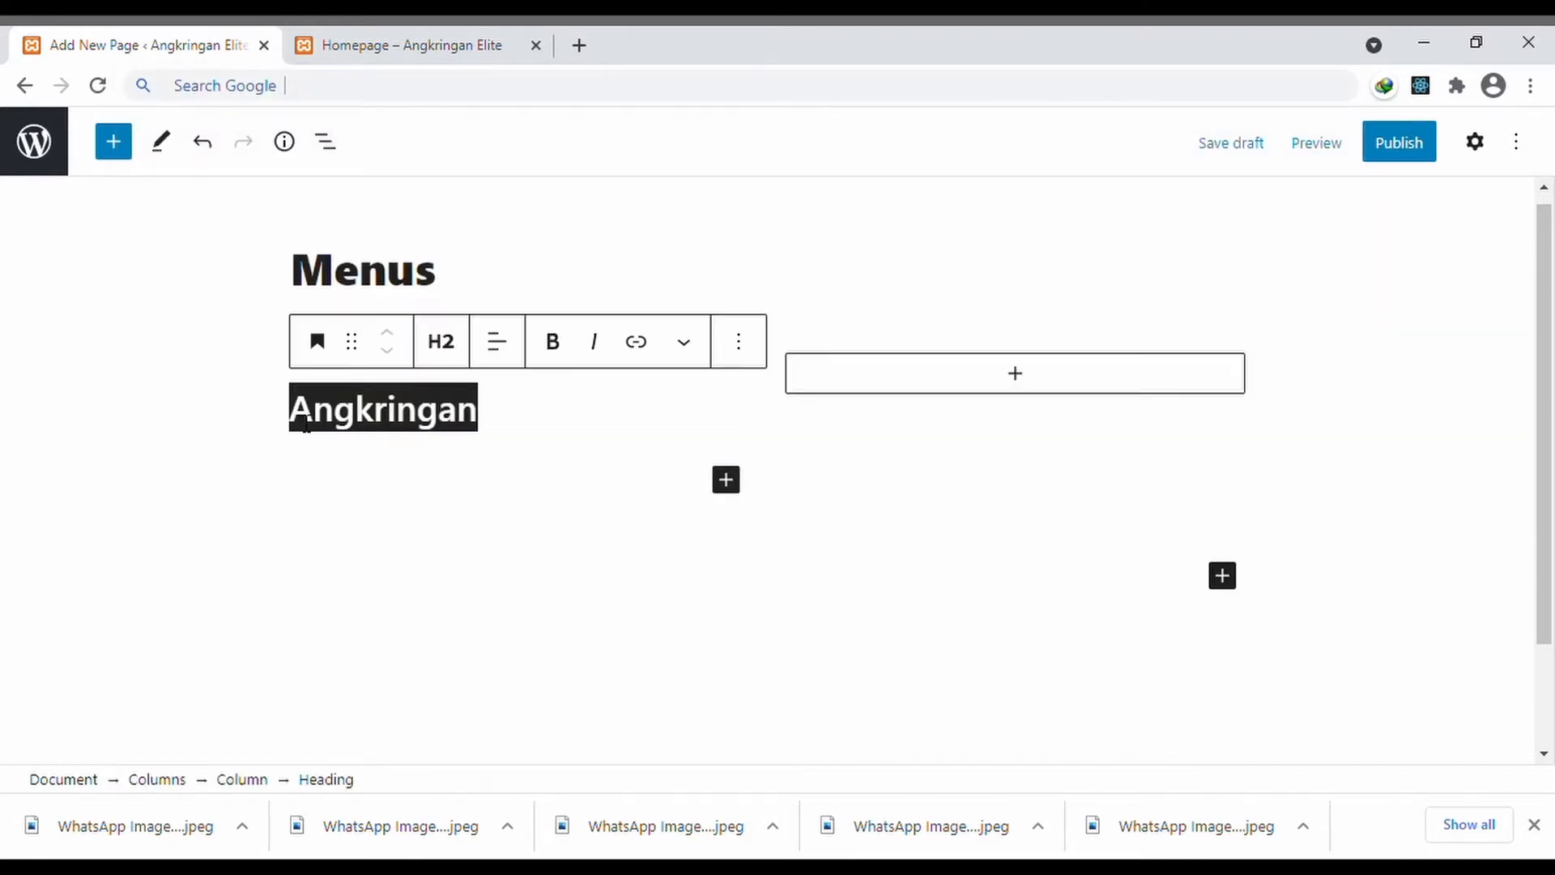
pyautogui.click(500, 347)
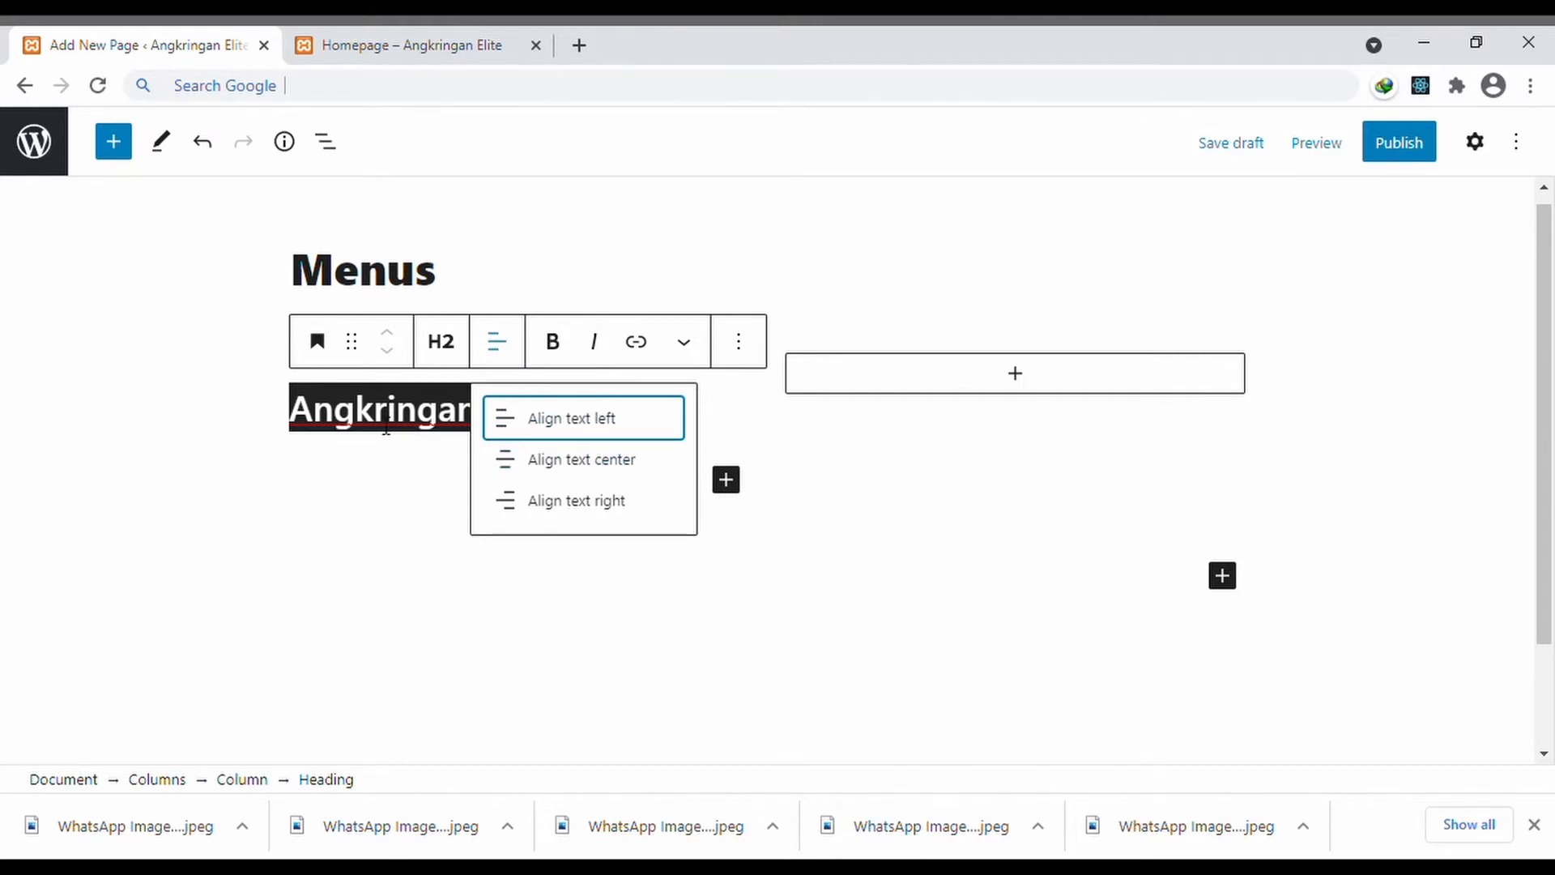
pyautogui.click(533, 468)
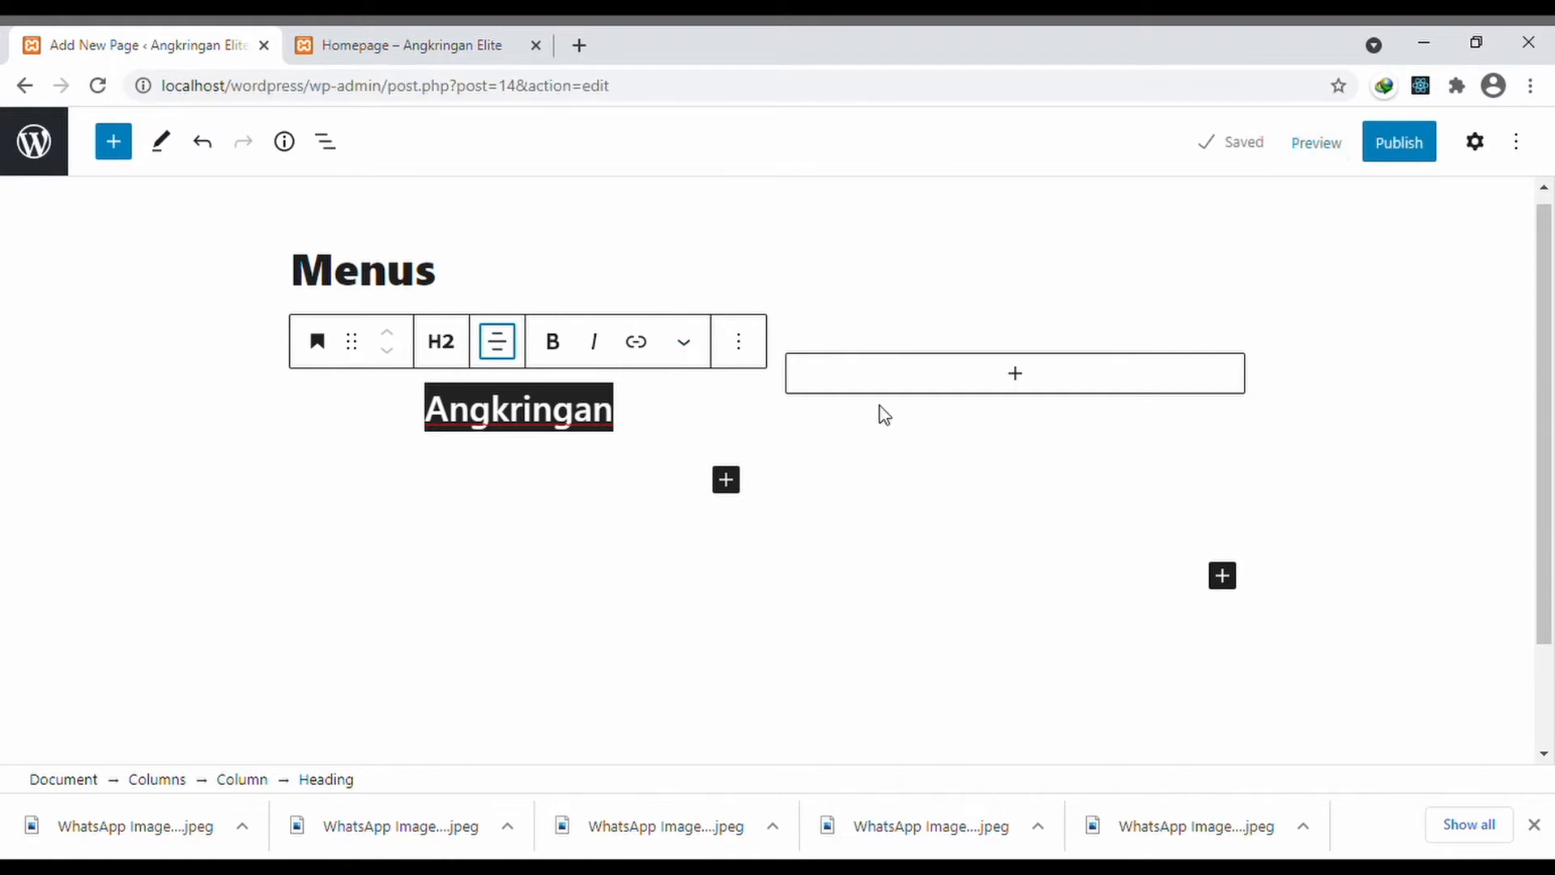
pyautogui.click(707, 417)
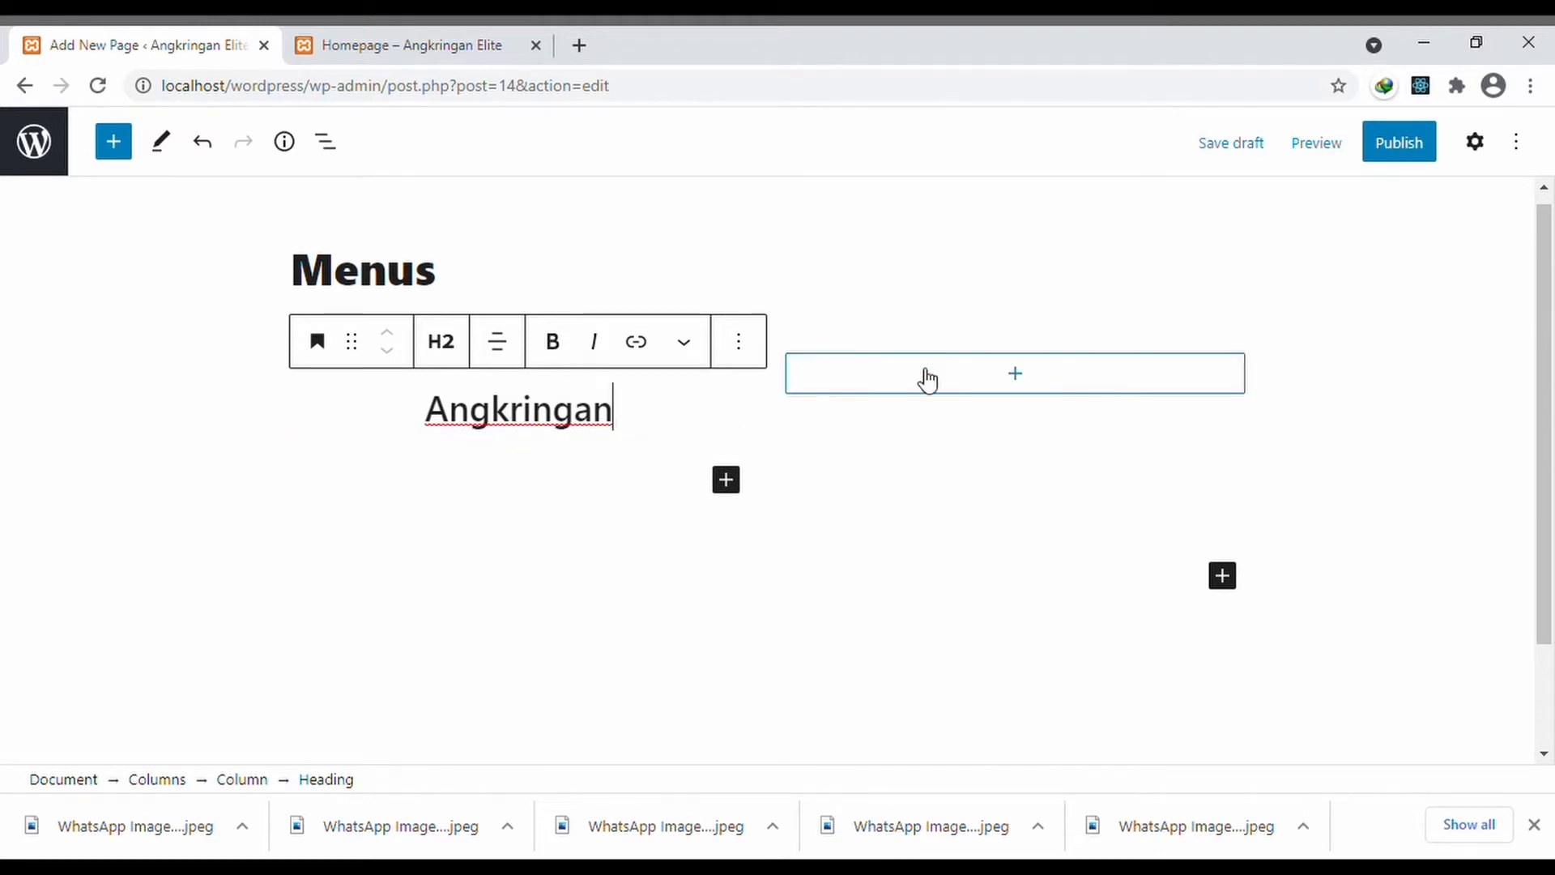
# - Add a center-aligned H2 heading reading "Ketan Susu" in the second column
pyautogui.click(922, 375)
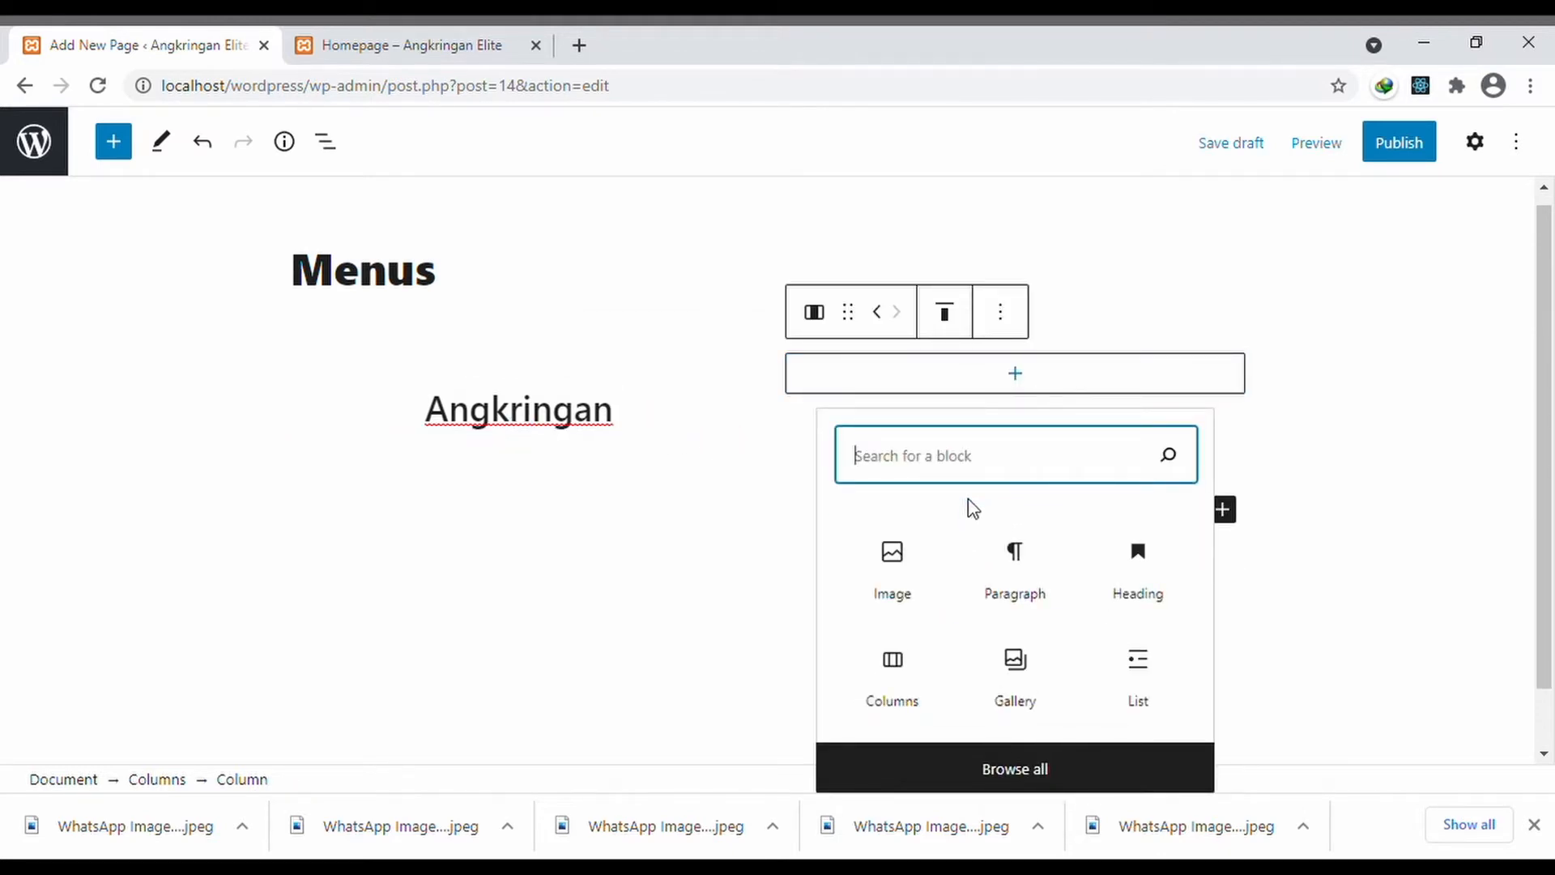
pyautogui.click(1159, 567)
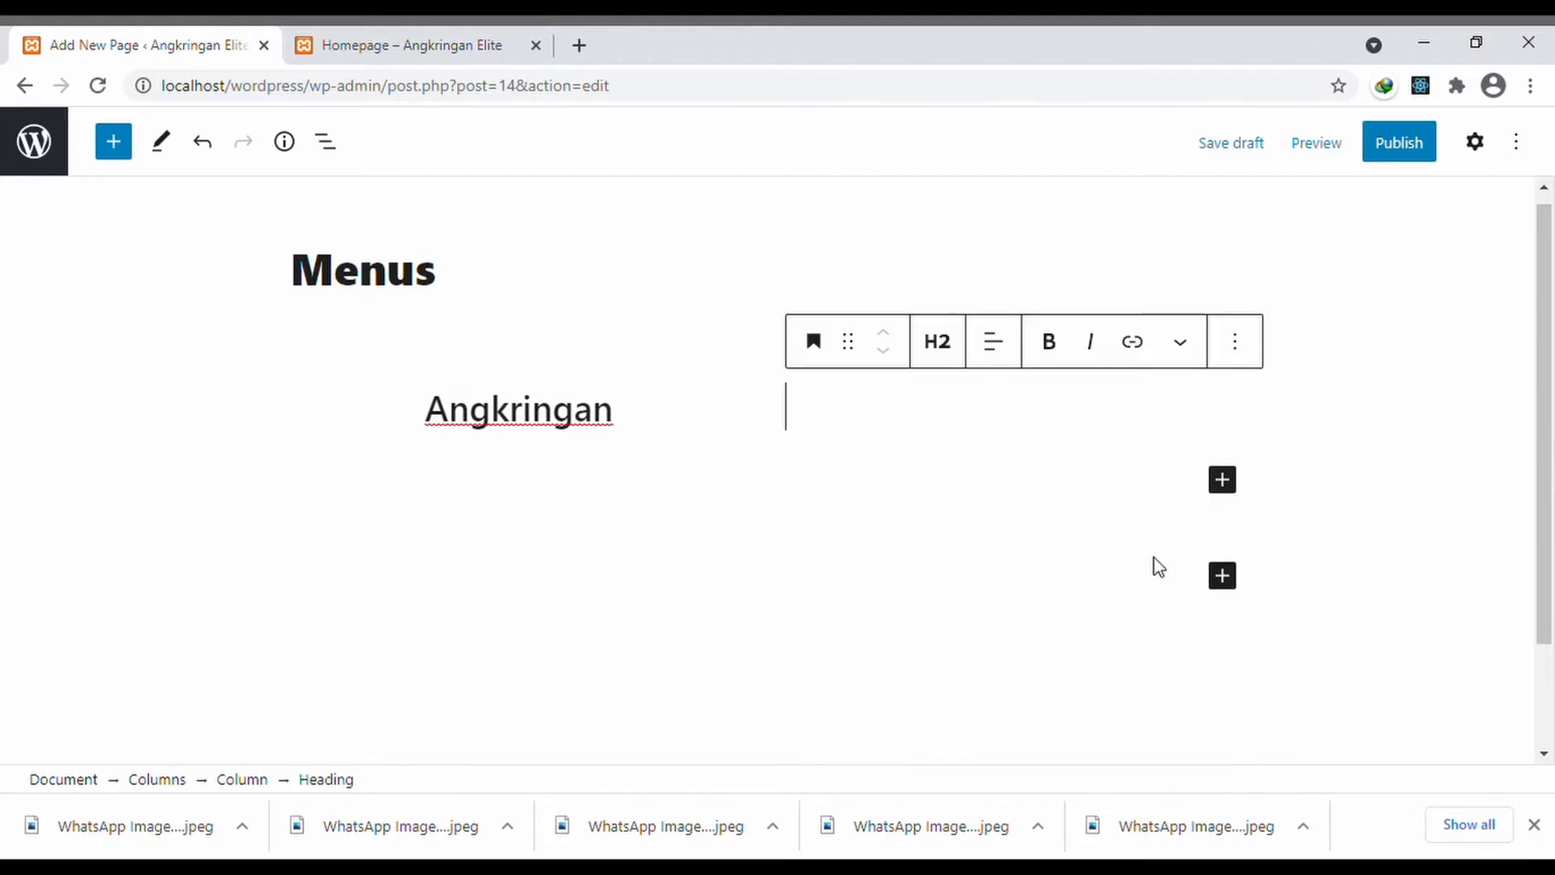
pyautogui.click(1003, 356)
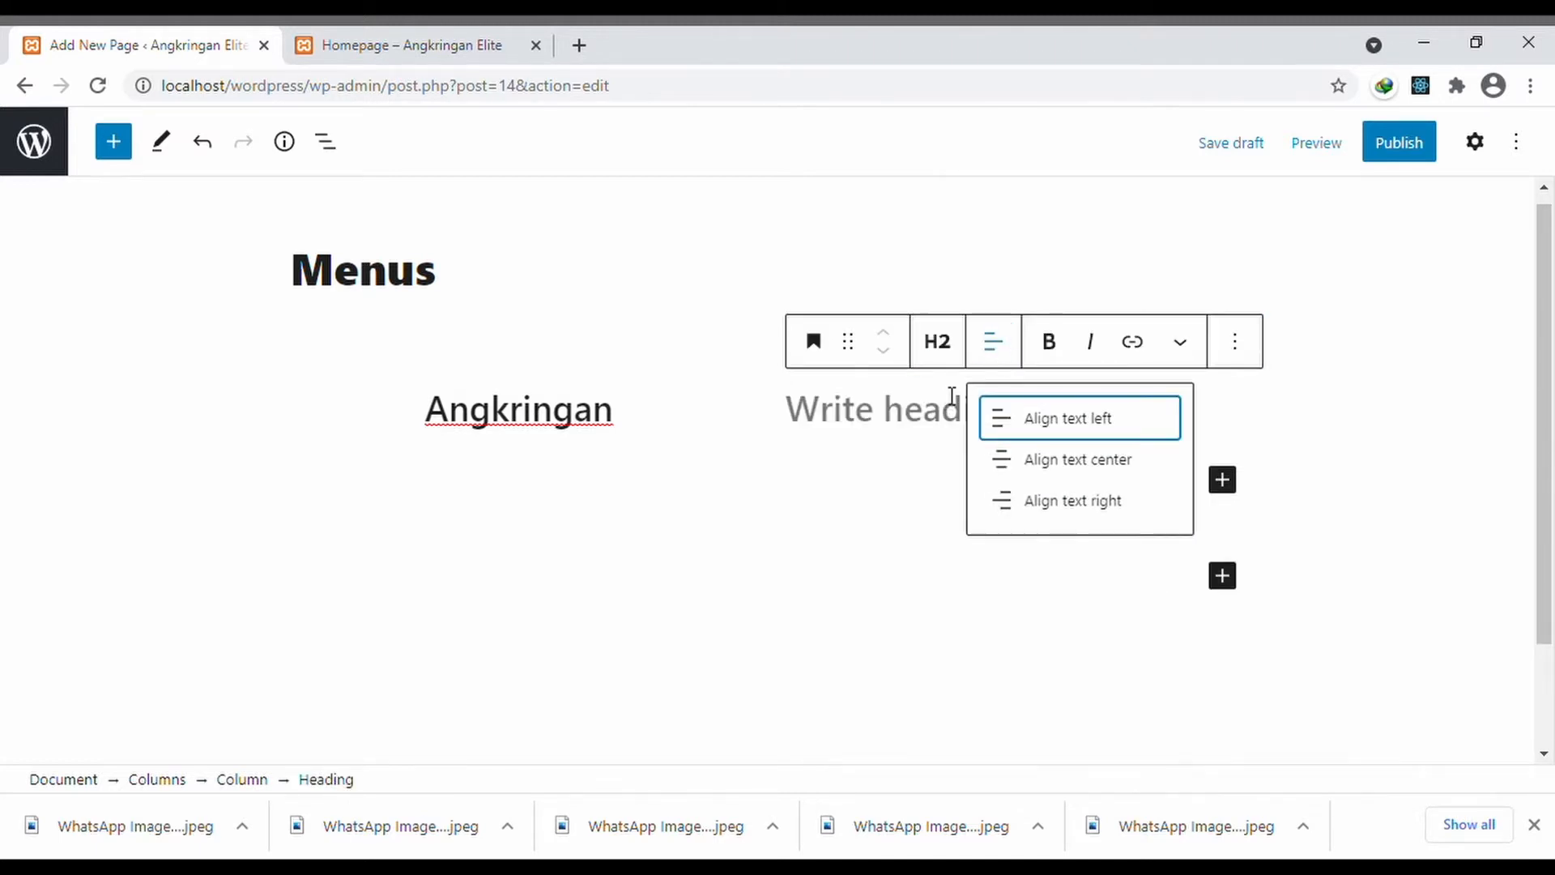
pyautogui.click(1053, 458)
pyautogui.click(1015, 429)
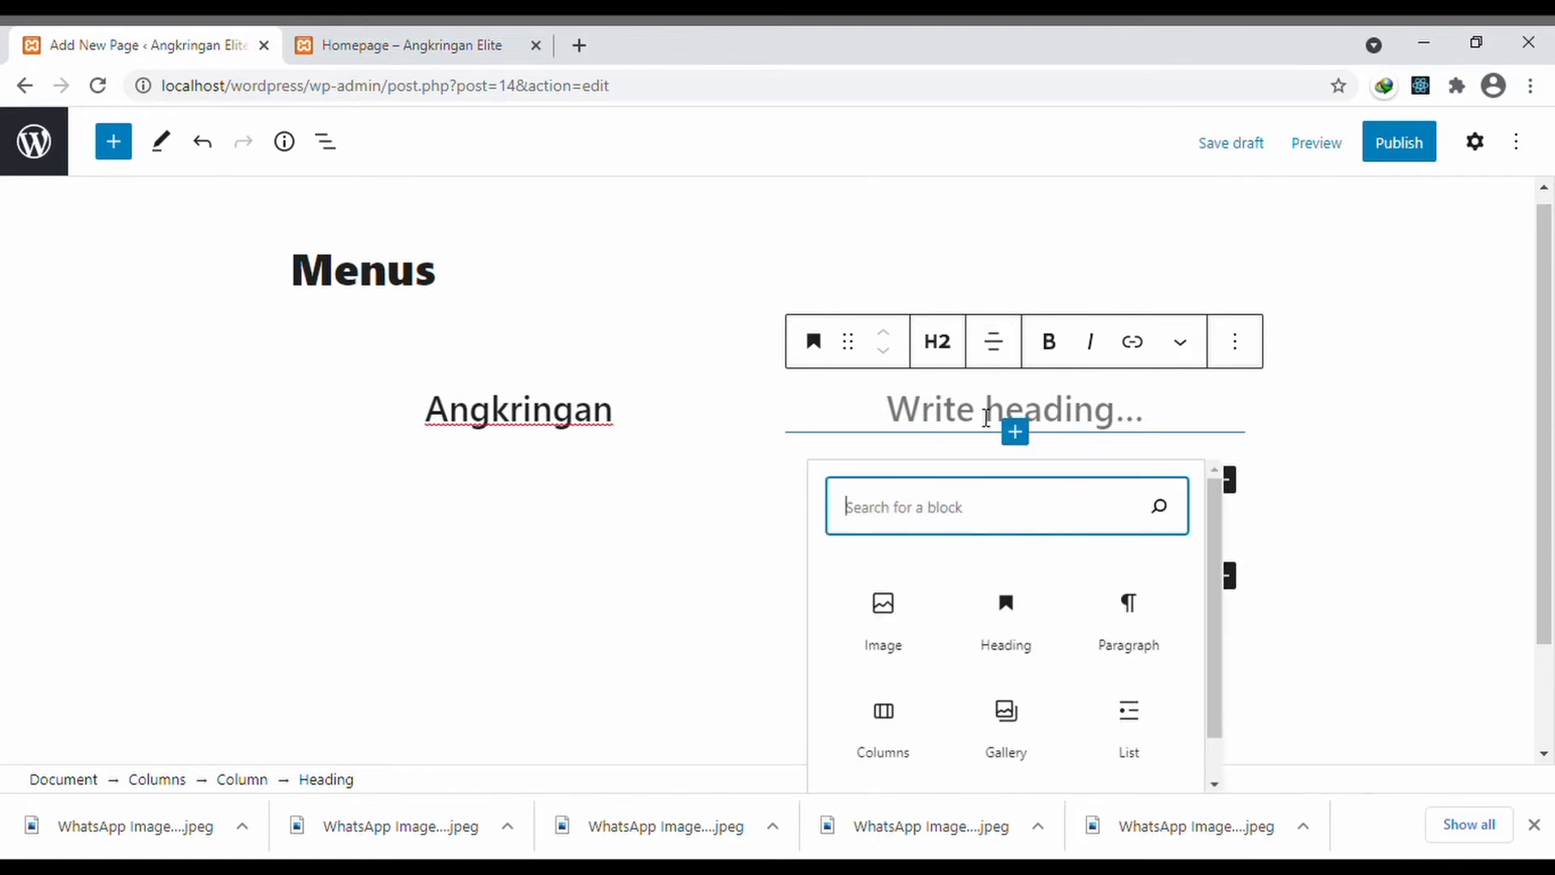
pyautogui.click(985, 417)
pyautogui.write('Ketan SU')
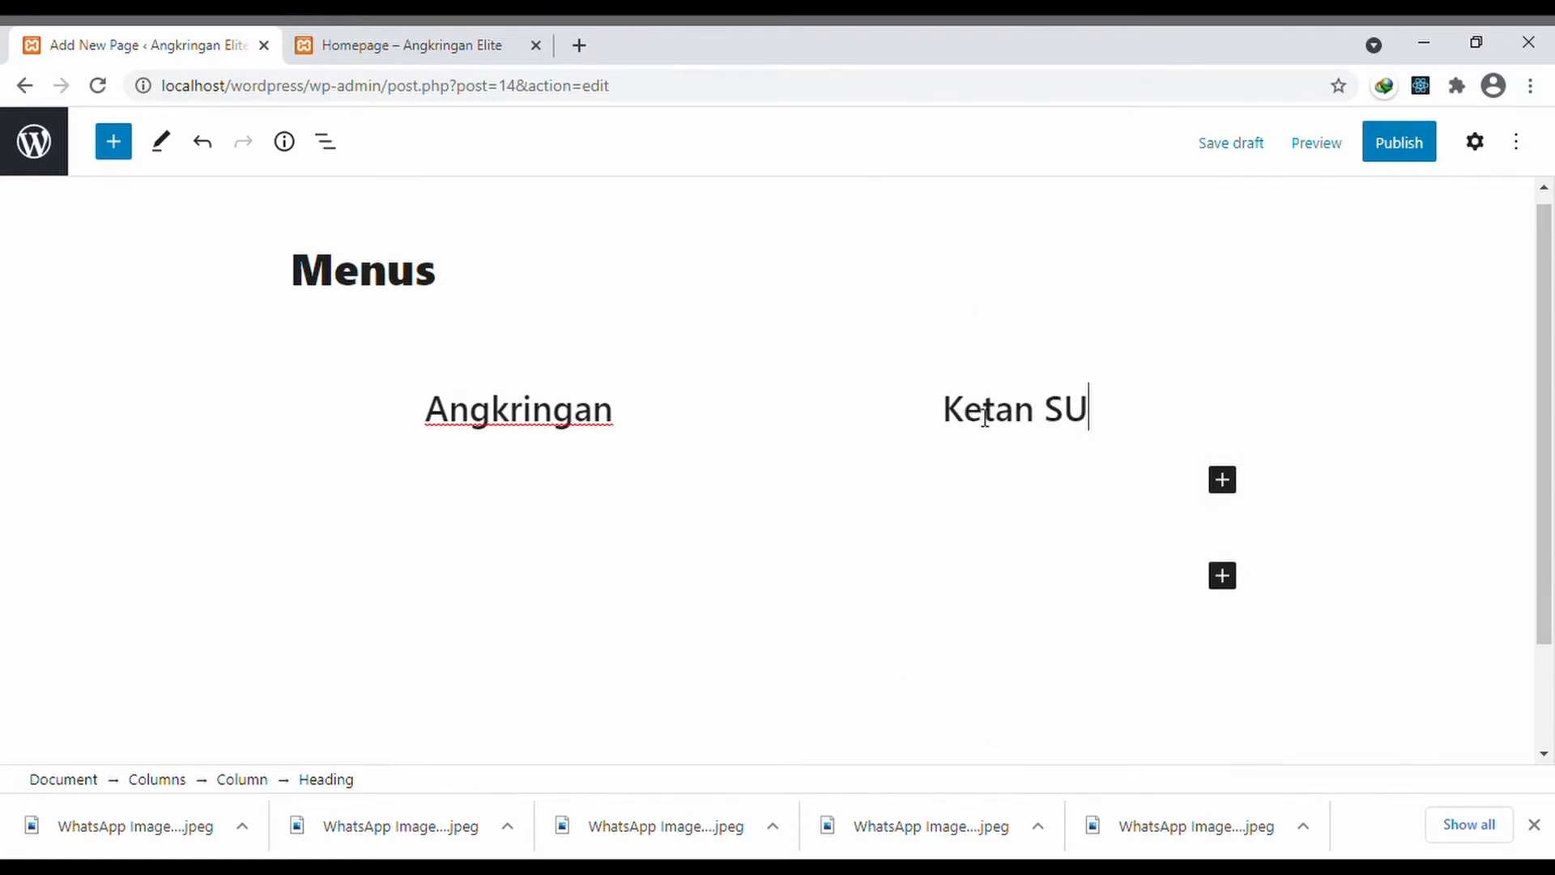
pyautogui.press('BackSpace')
pyautogui.write('usu')
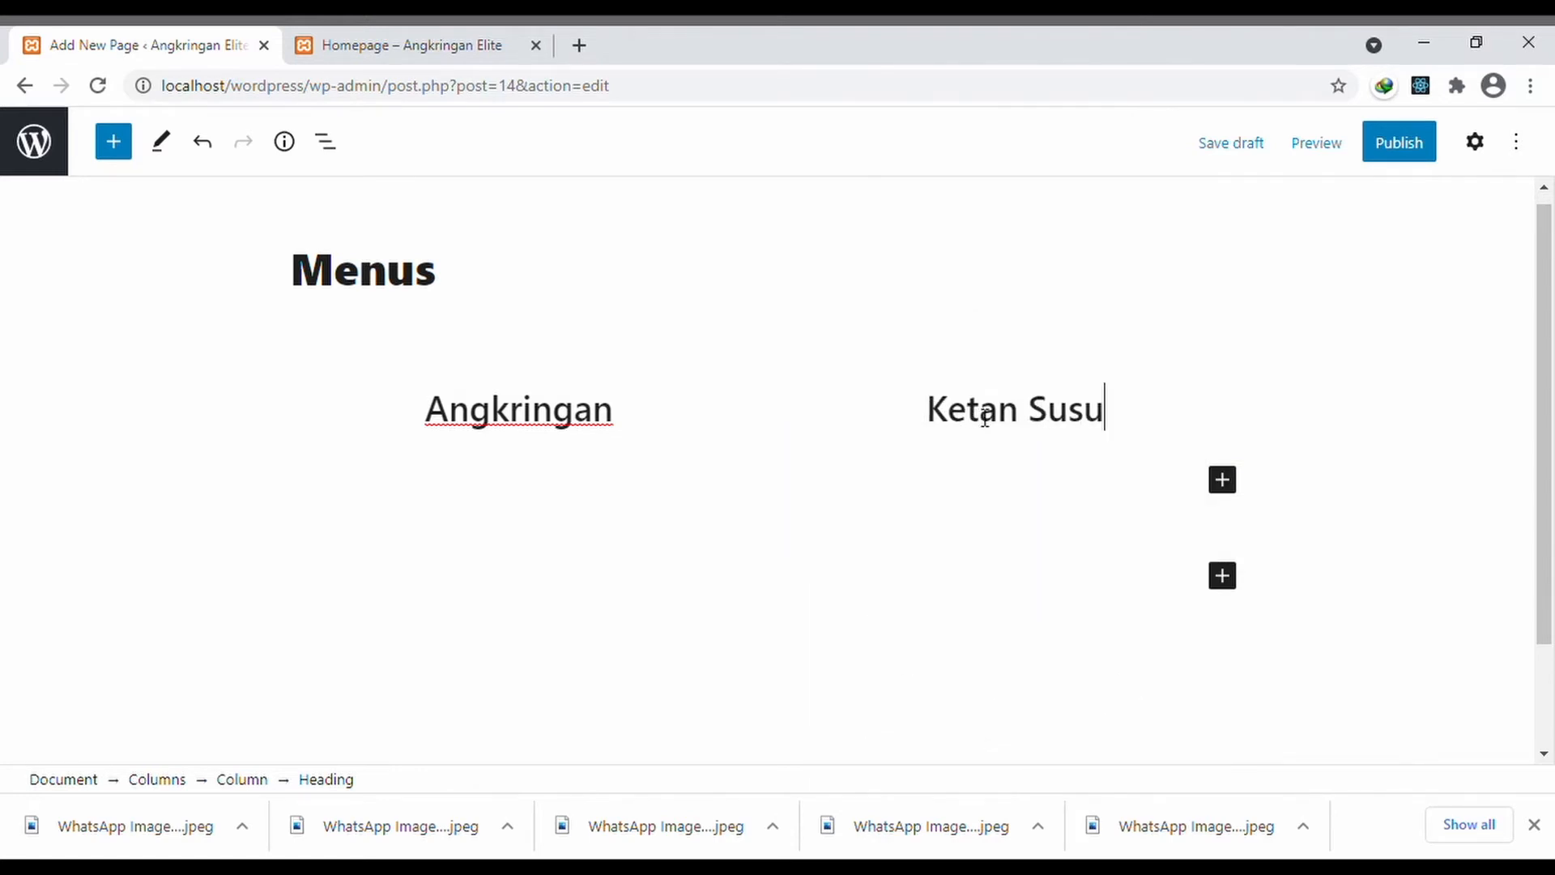
# - Insert a nested Columns block with the 50 / 50 layout below the "Angkringan" heading, inside its column
pyautogui.scroll(-2, 580, 484)
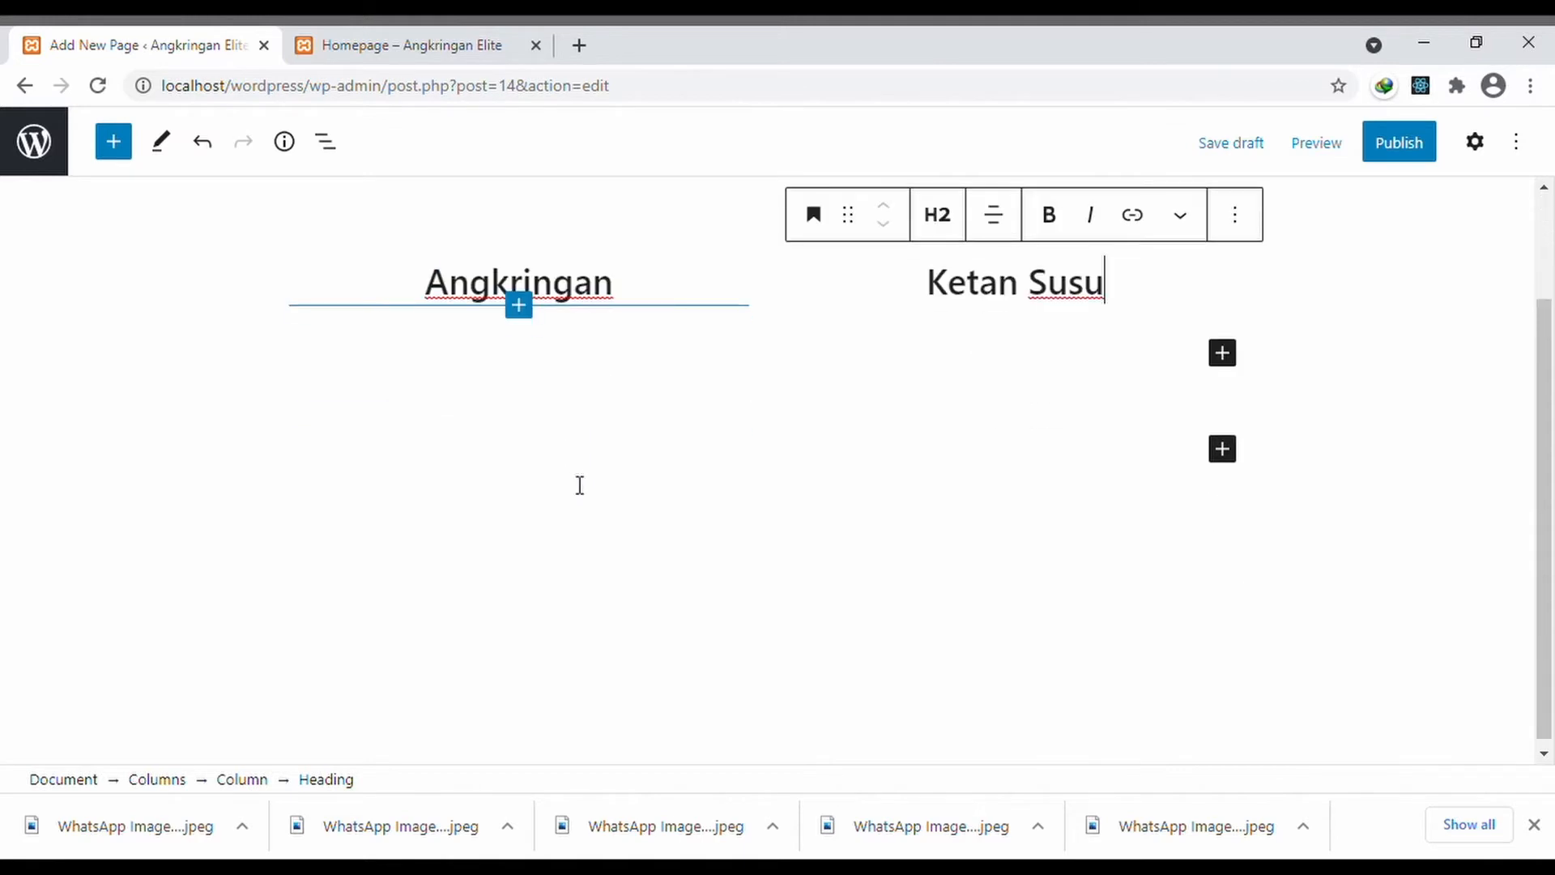
pyautogui.click(580, 485)
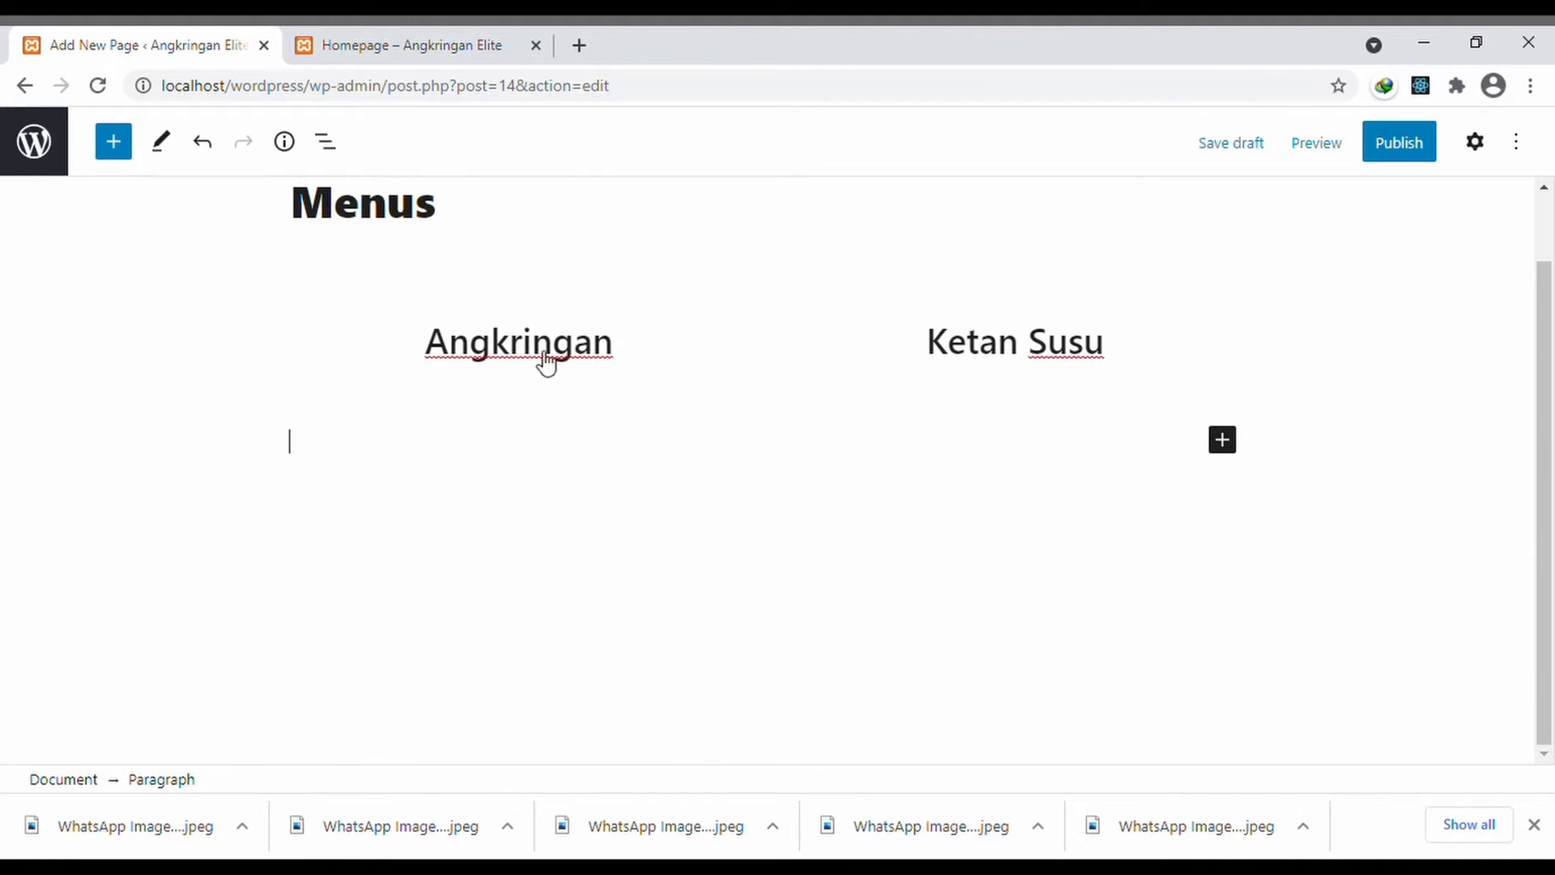
pyautogui.click(592, 344)
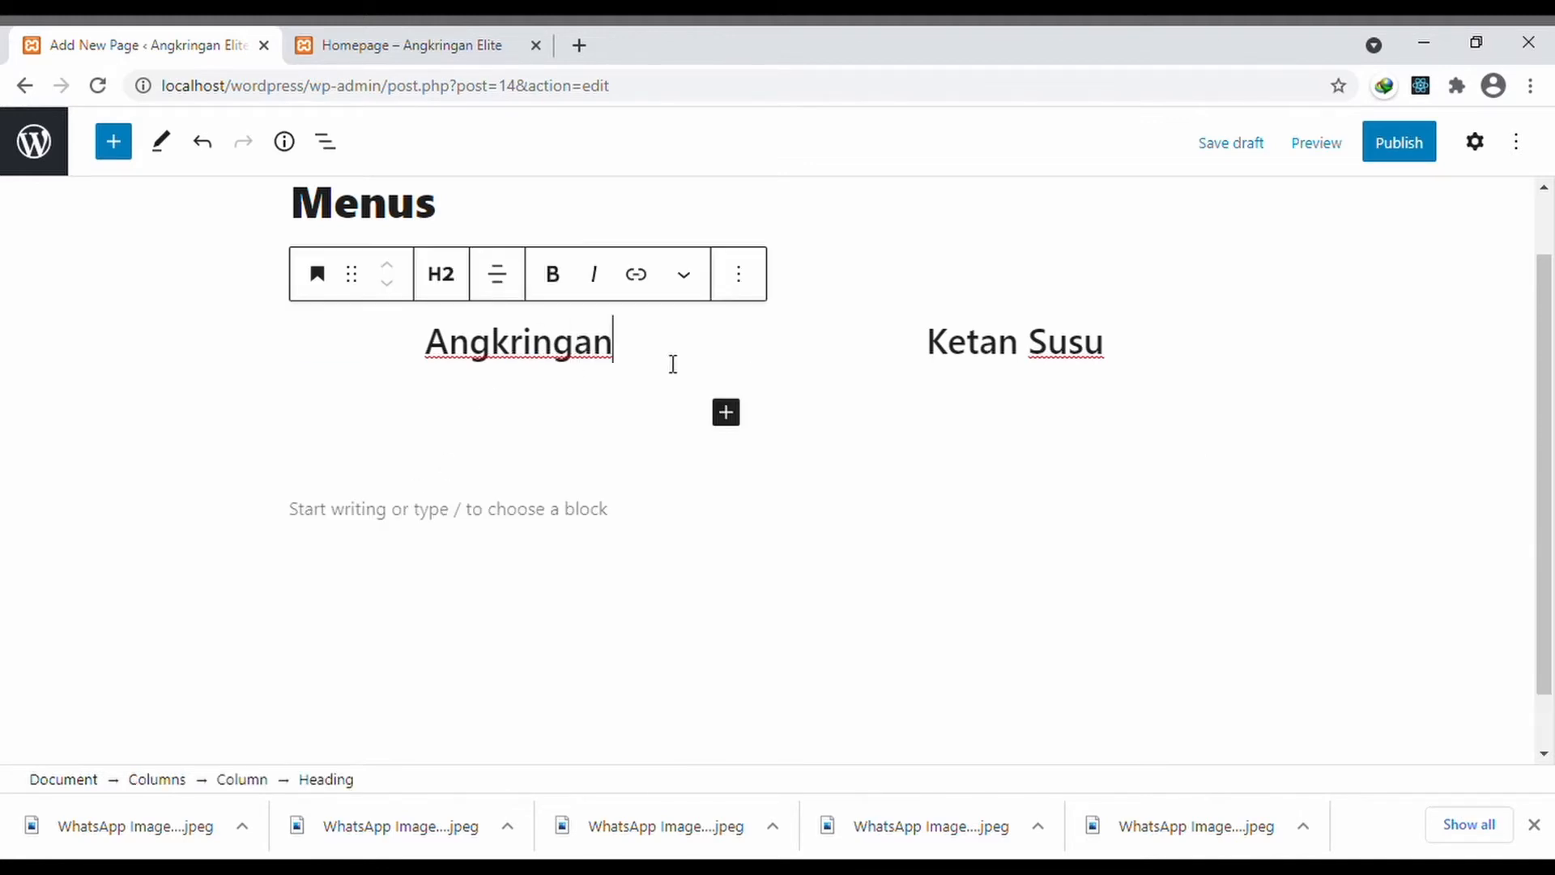
pyautogui.click(726, 413)
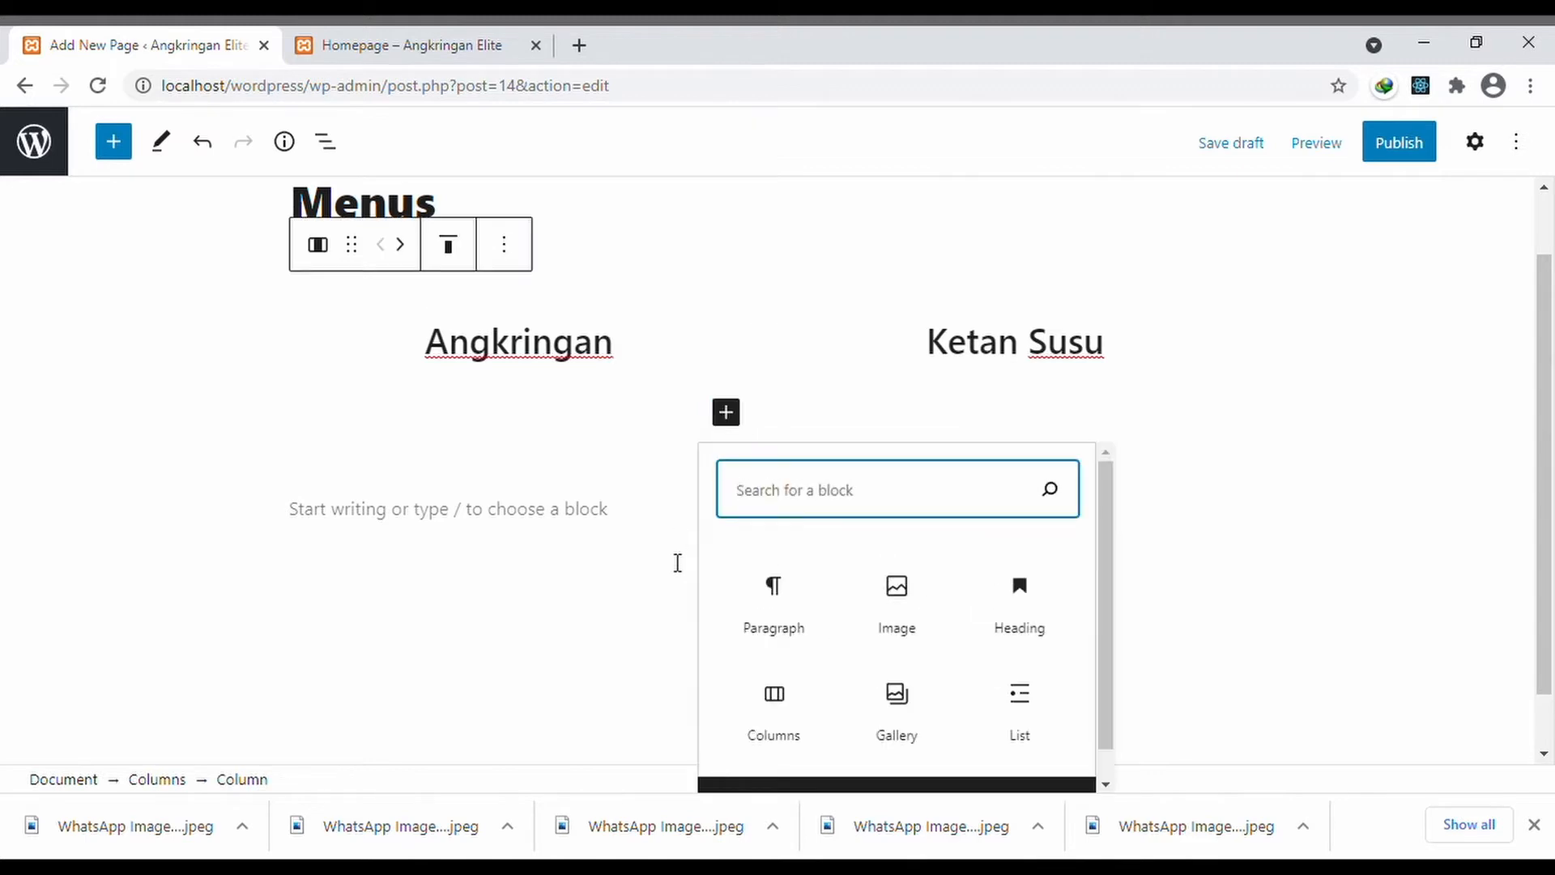
pyautogui.click(767, 717)
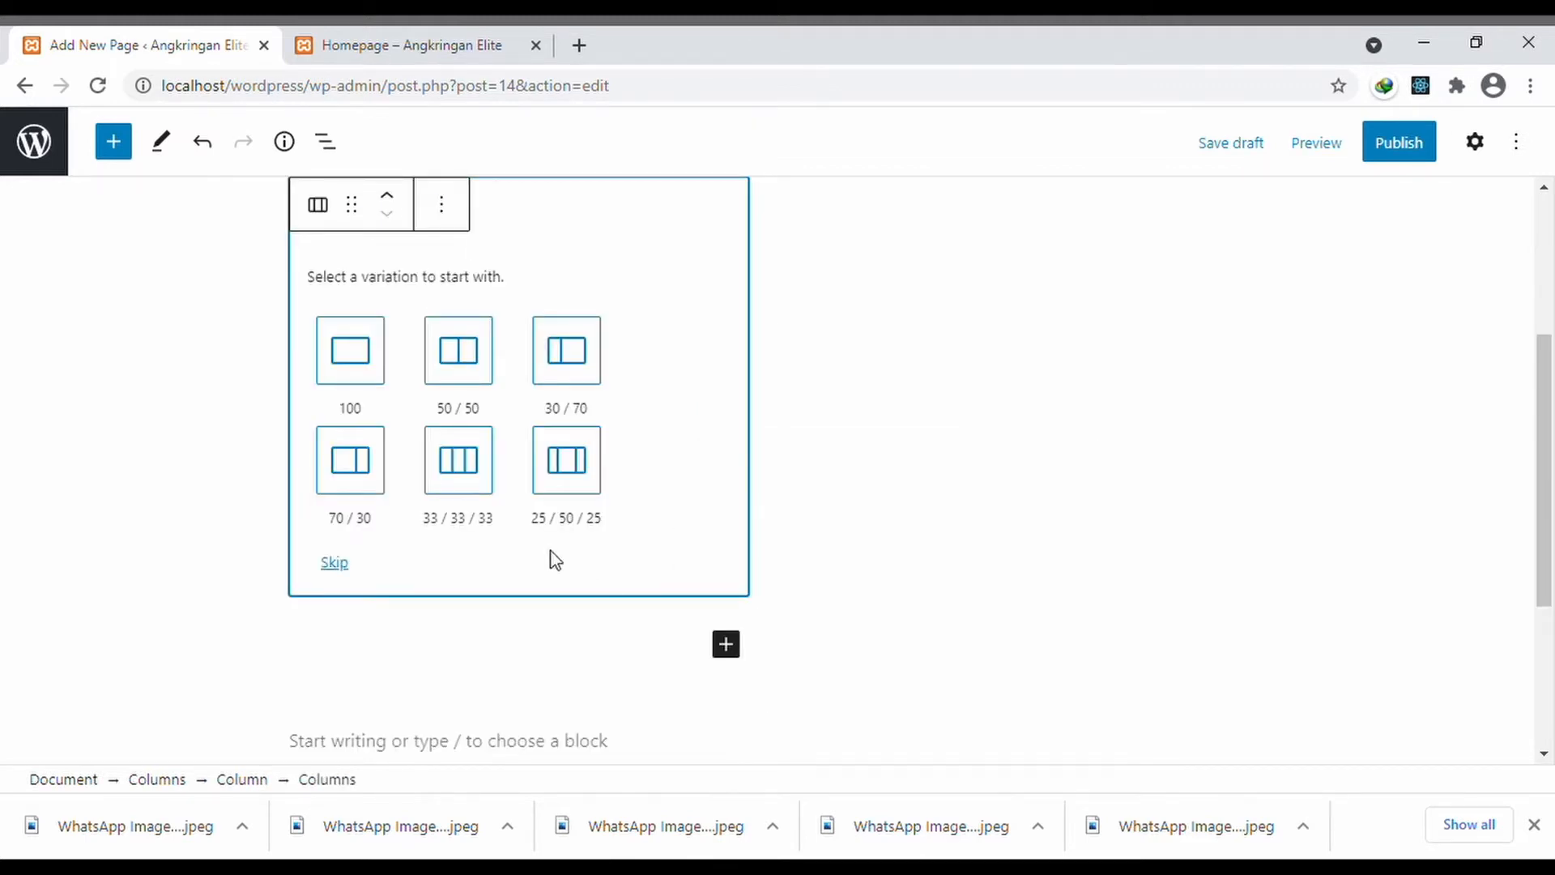
pyautogui.click(471, 358)
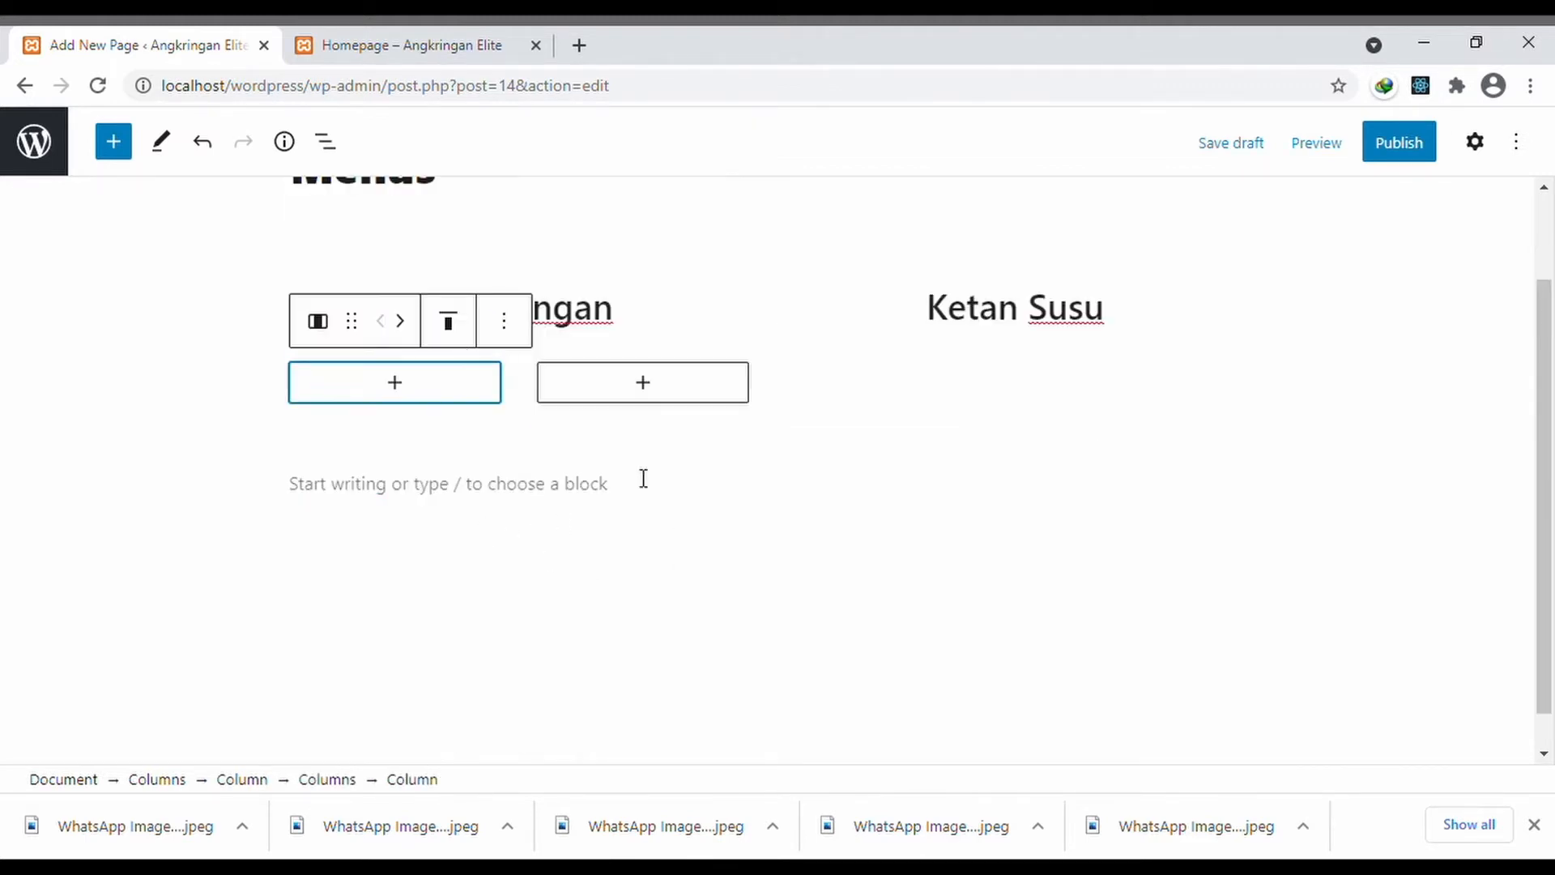
# - Add an Image block to the first nested column under "Angkringan" and upload the frozen food skewers picture
pyautogui.click(413, 391)
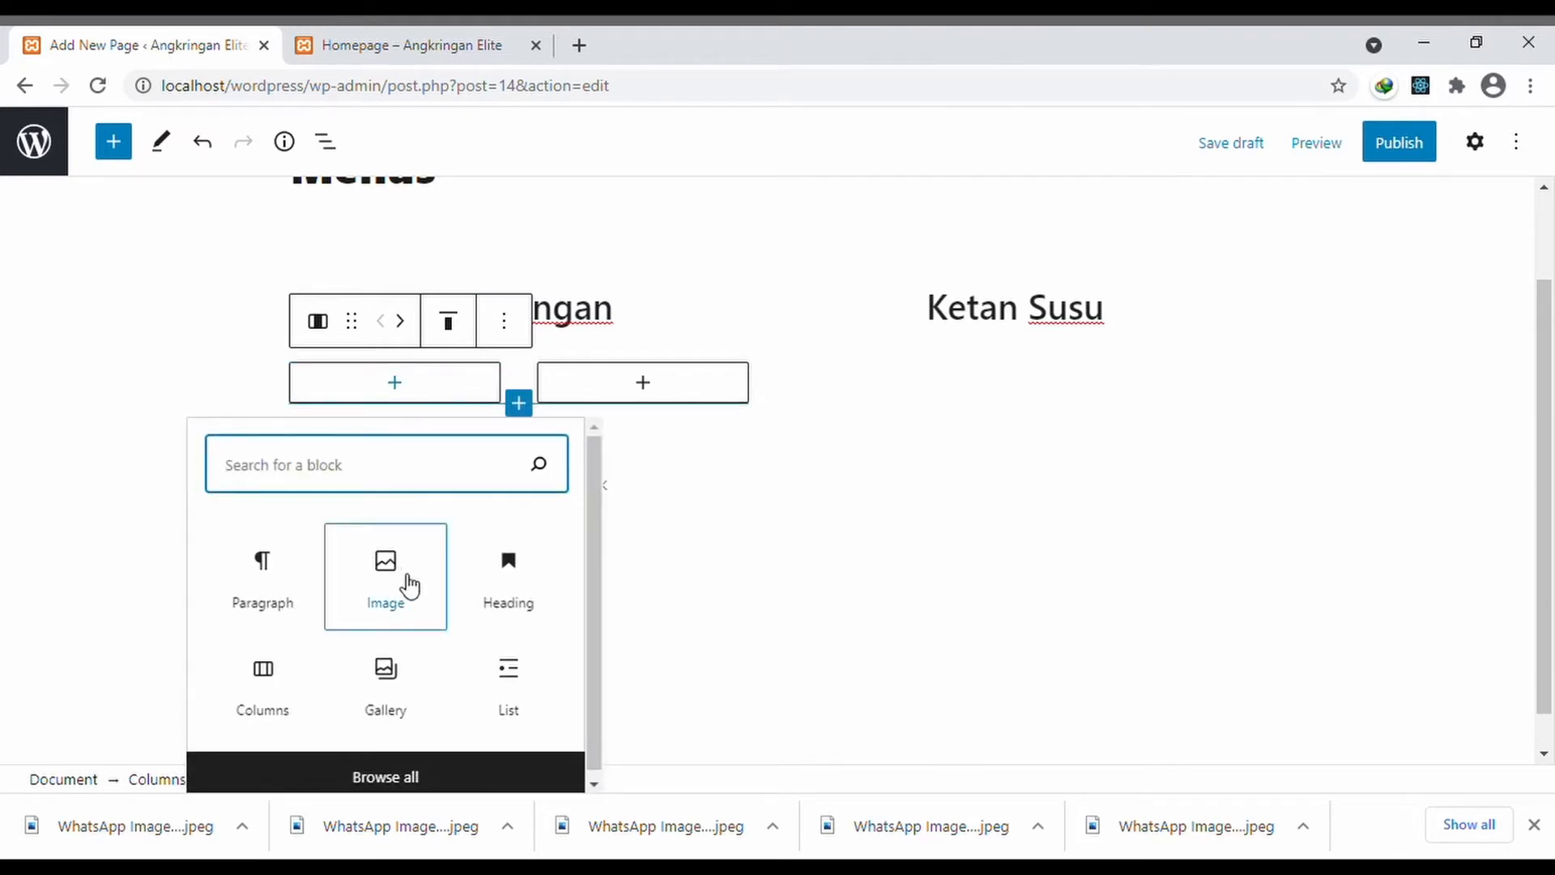
pyautogui.click(409, 589)
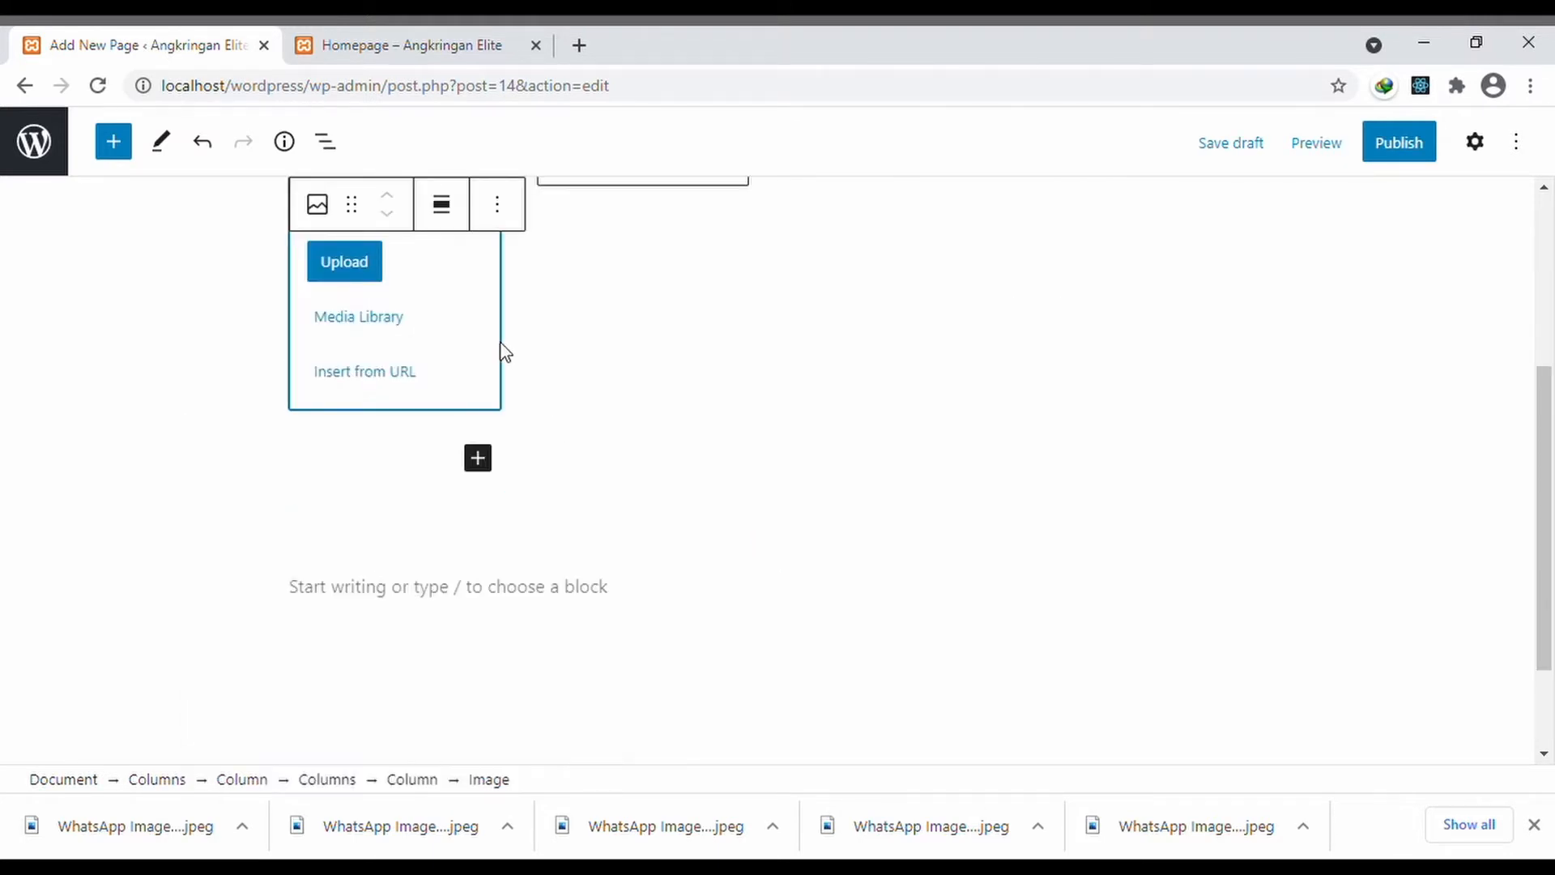
pyautogui.click(328, 271)
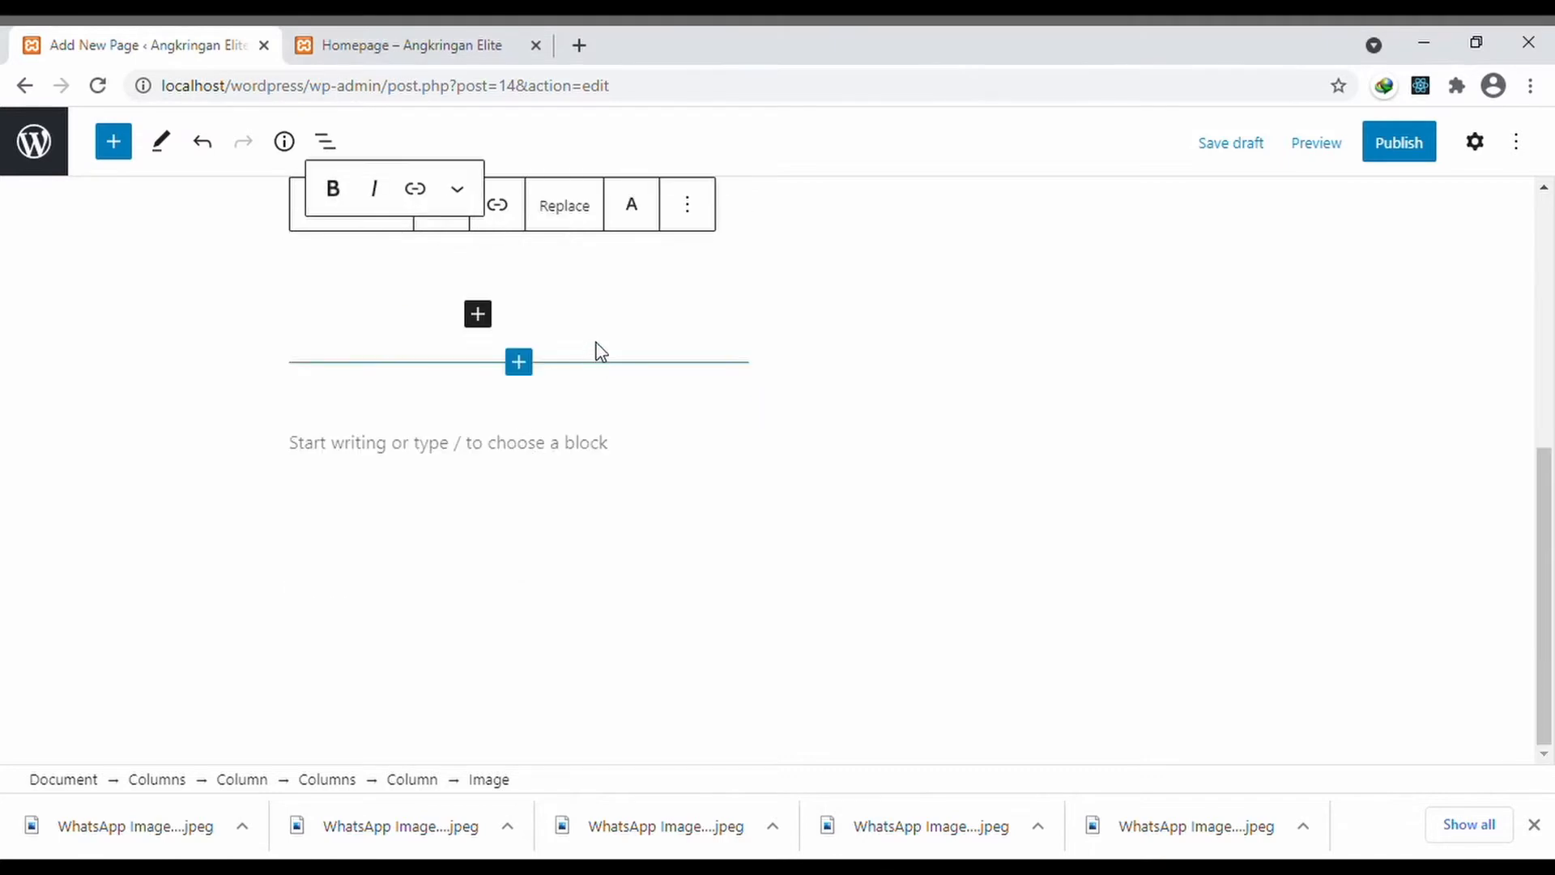
# - Add an Image block to the second nested column under "Angkringan" and upload a menu picture from the computer
pyautogui.scroll(2, 569, 335)
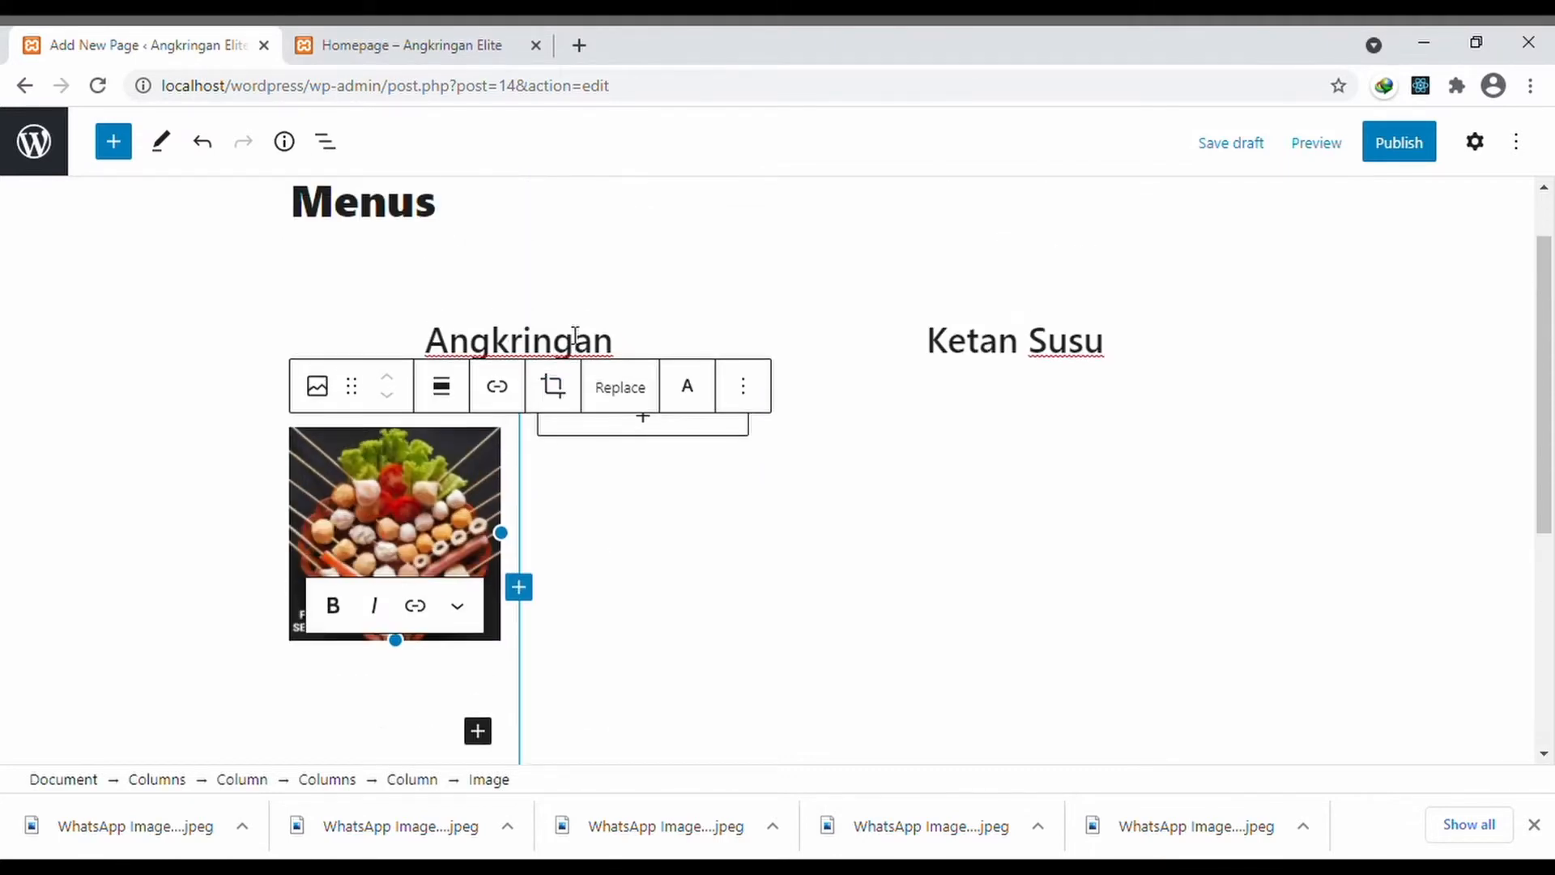
pyautogui.click(645, 428)
pyautogui.click(536, 658)
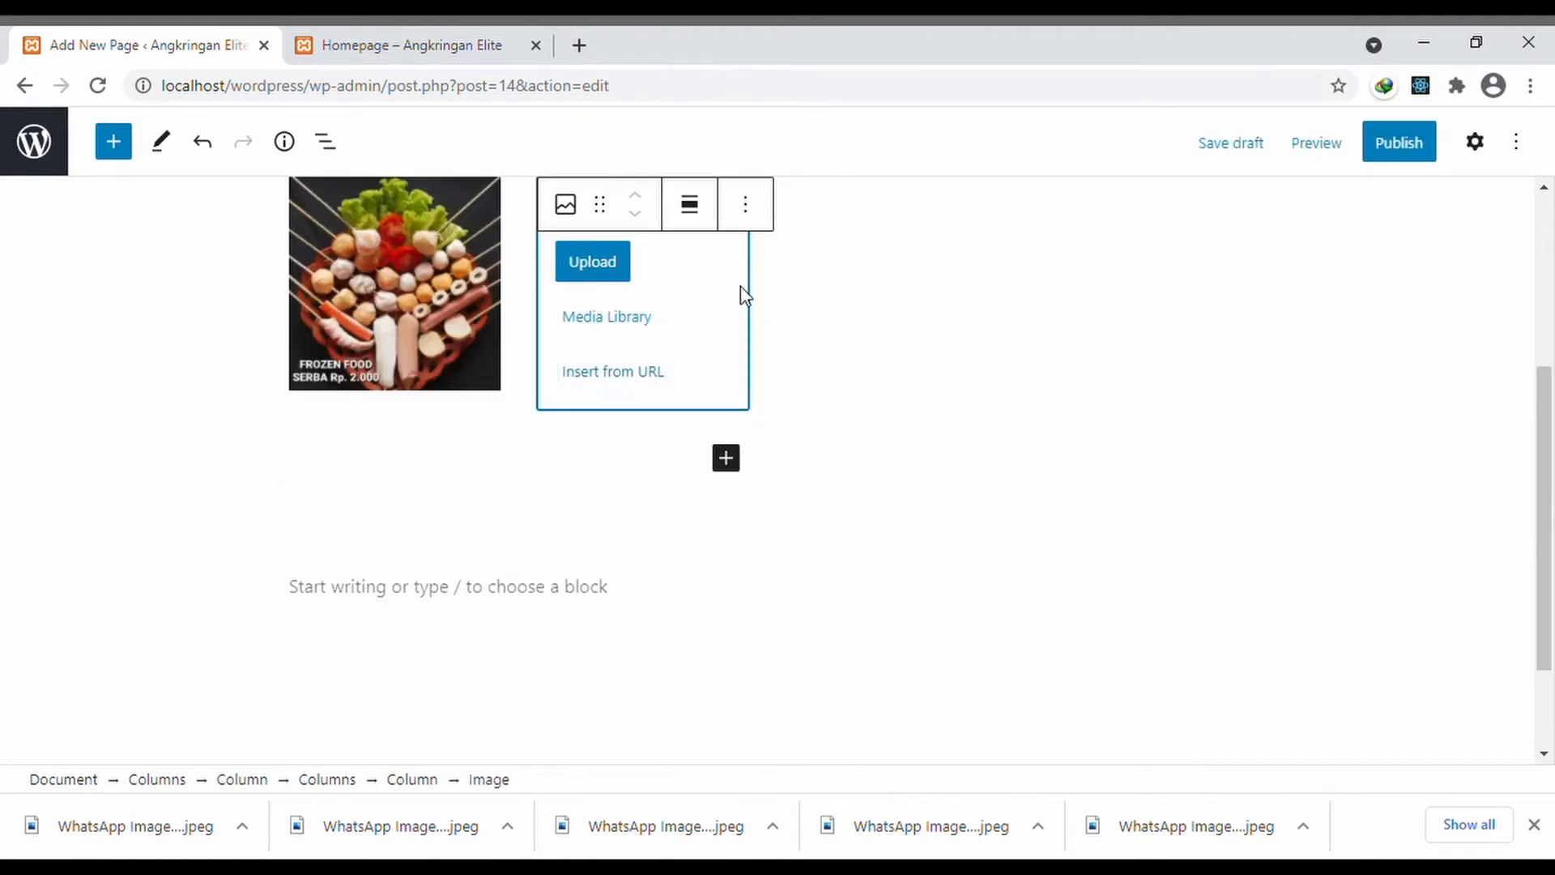
pyautogui.click(609, 264)
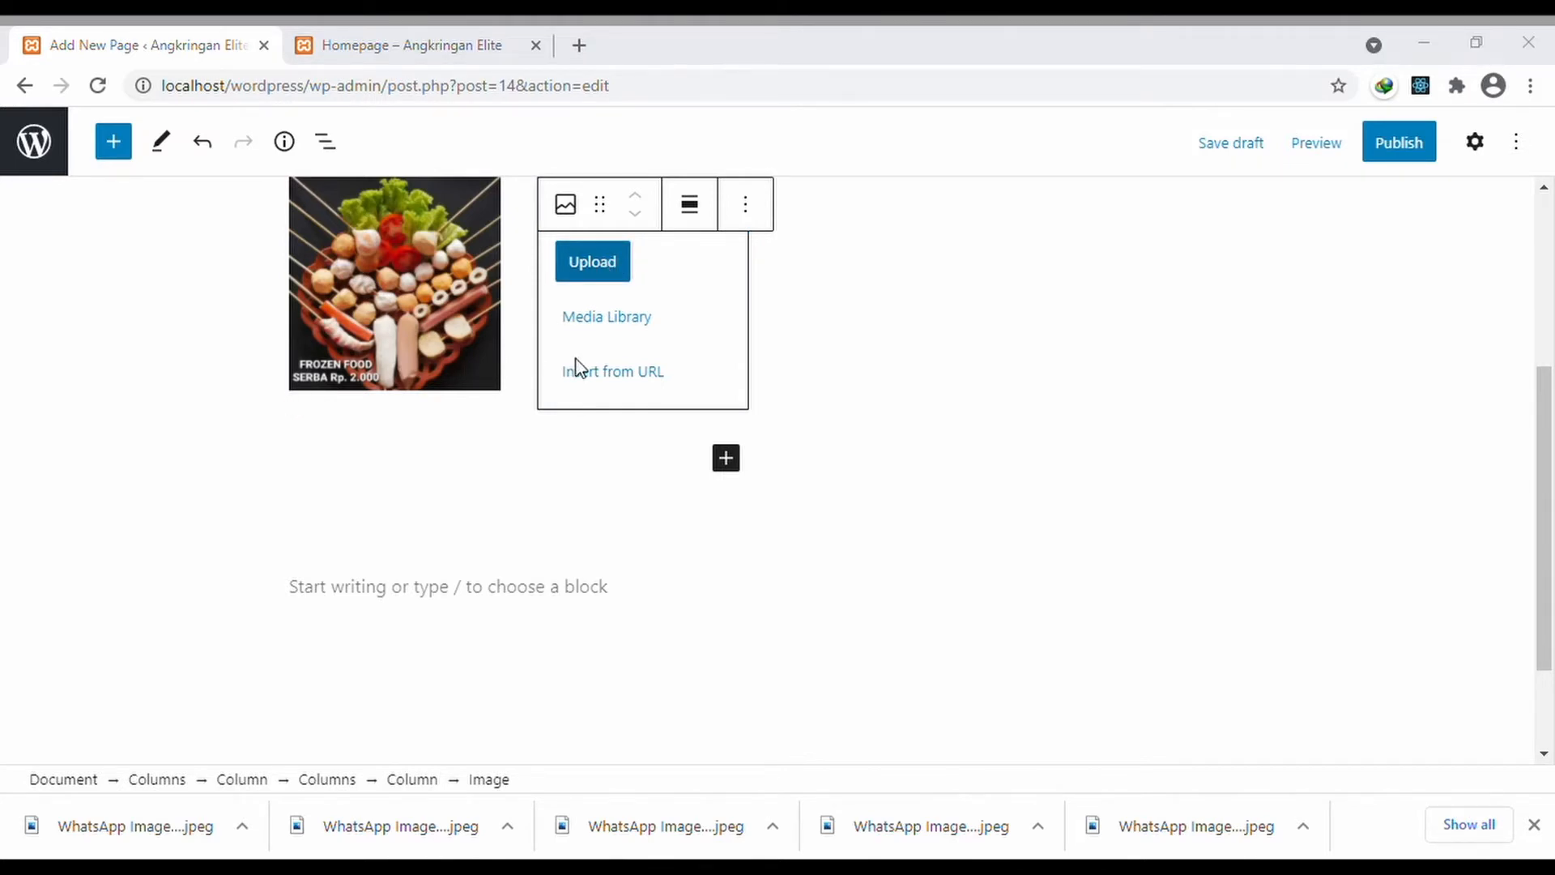
pyautogui.doubleClick(664, 161)
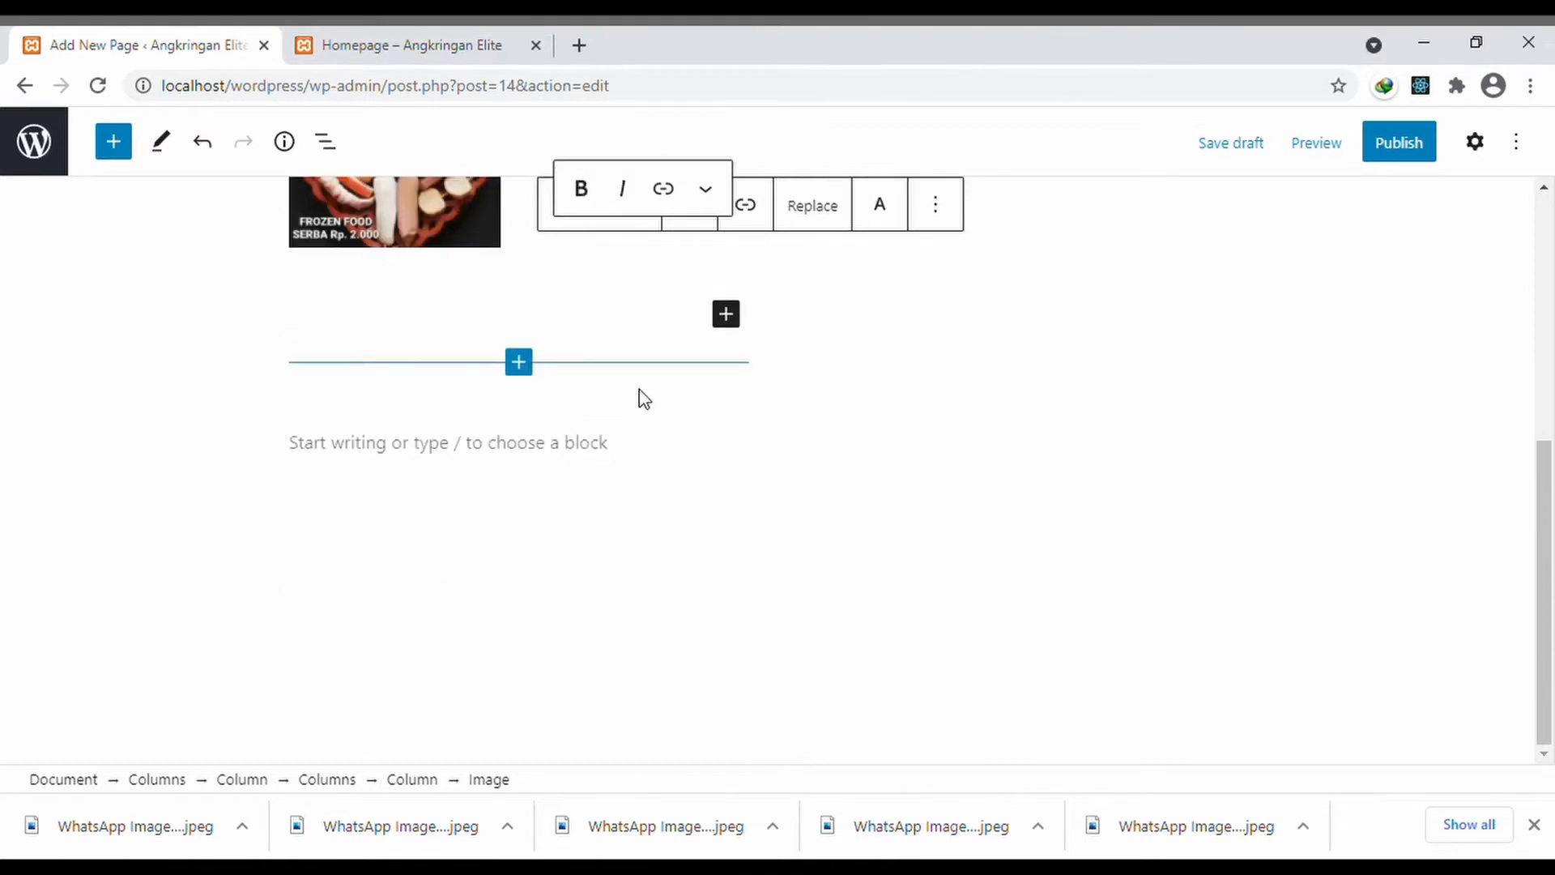
# - Insert an Image block below the nested columns under "Angkringan" and transform it into a Gallery
pyautogui.scroll(1, 649, 400)
pyautogui.scroll(1, 649, 400)
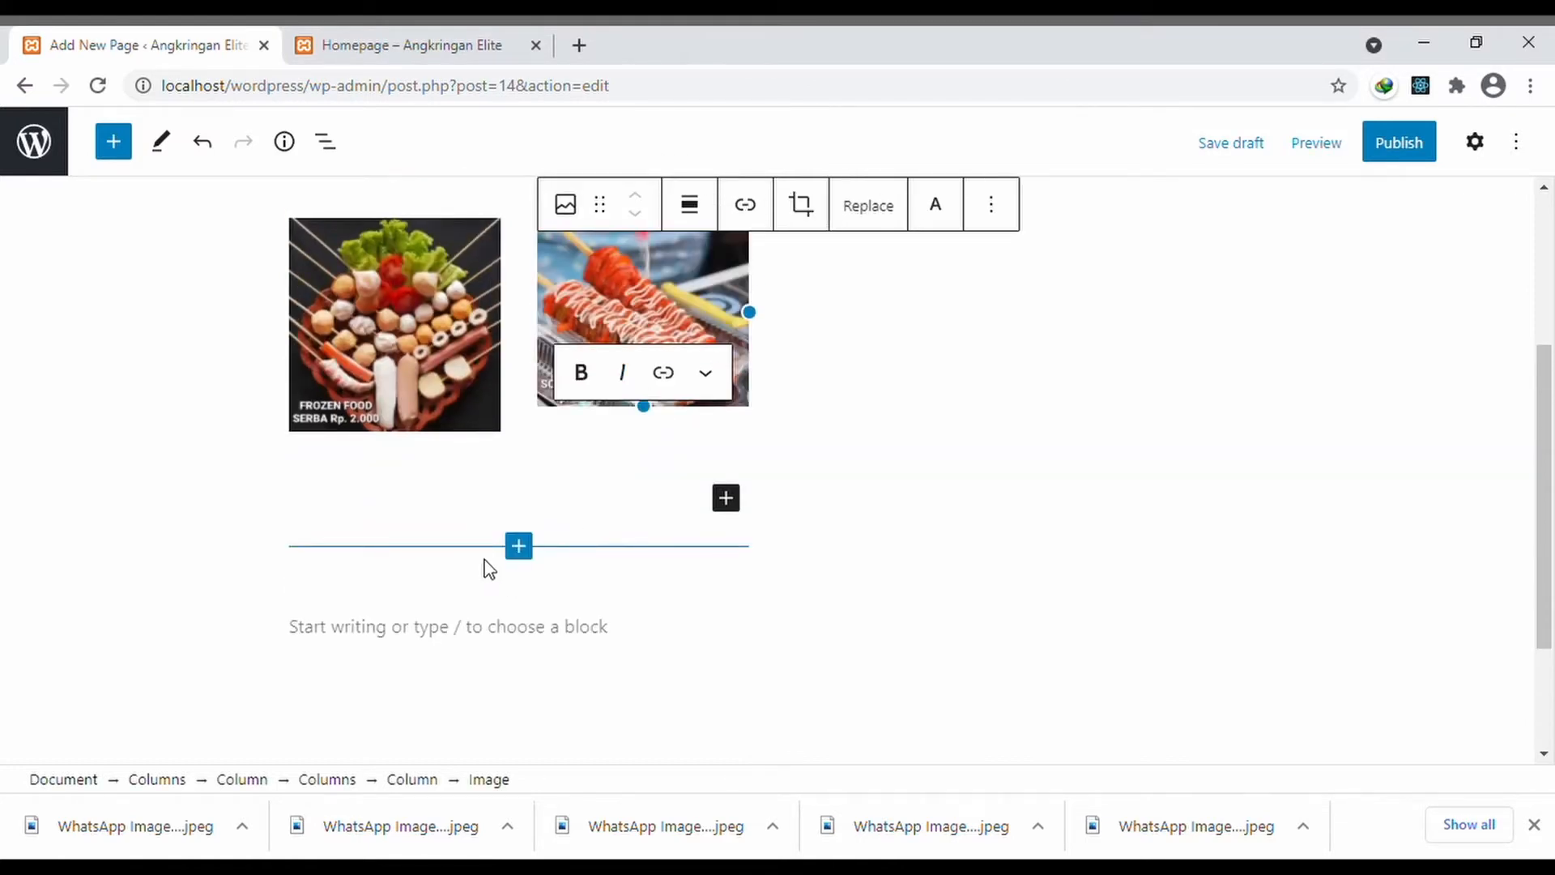
pyautogui.click(736, 502)
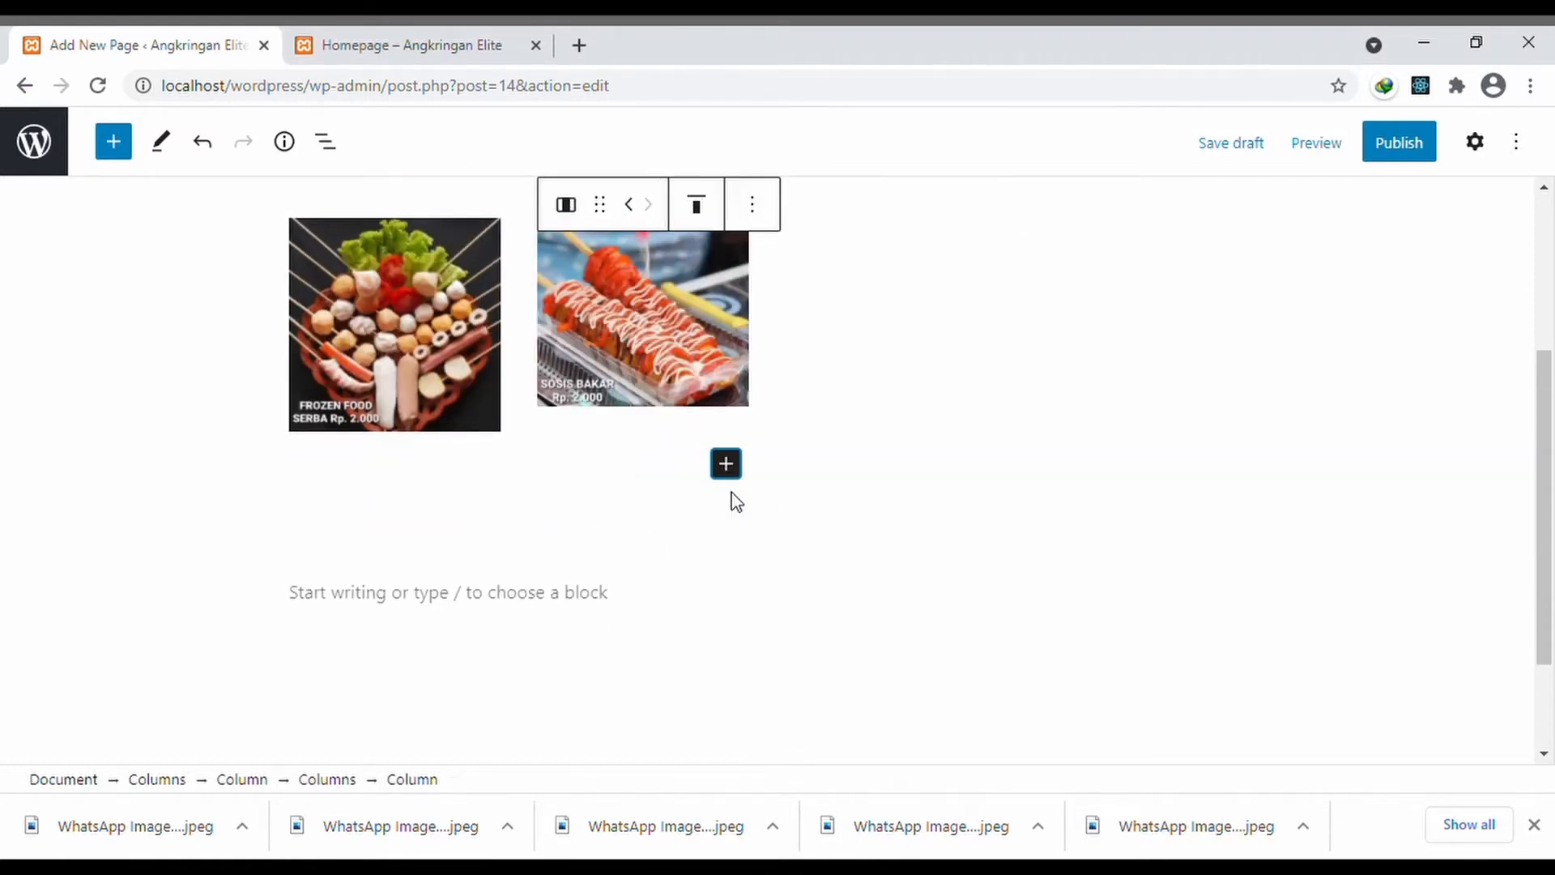
pyautogui.moveTo(586, 525)
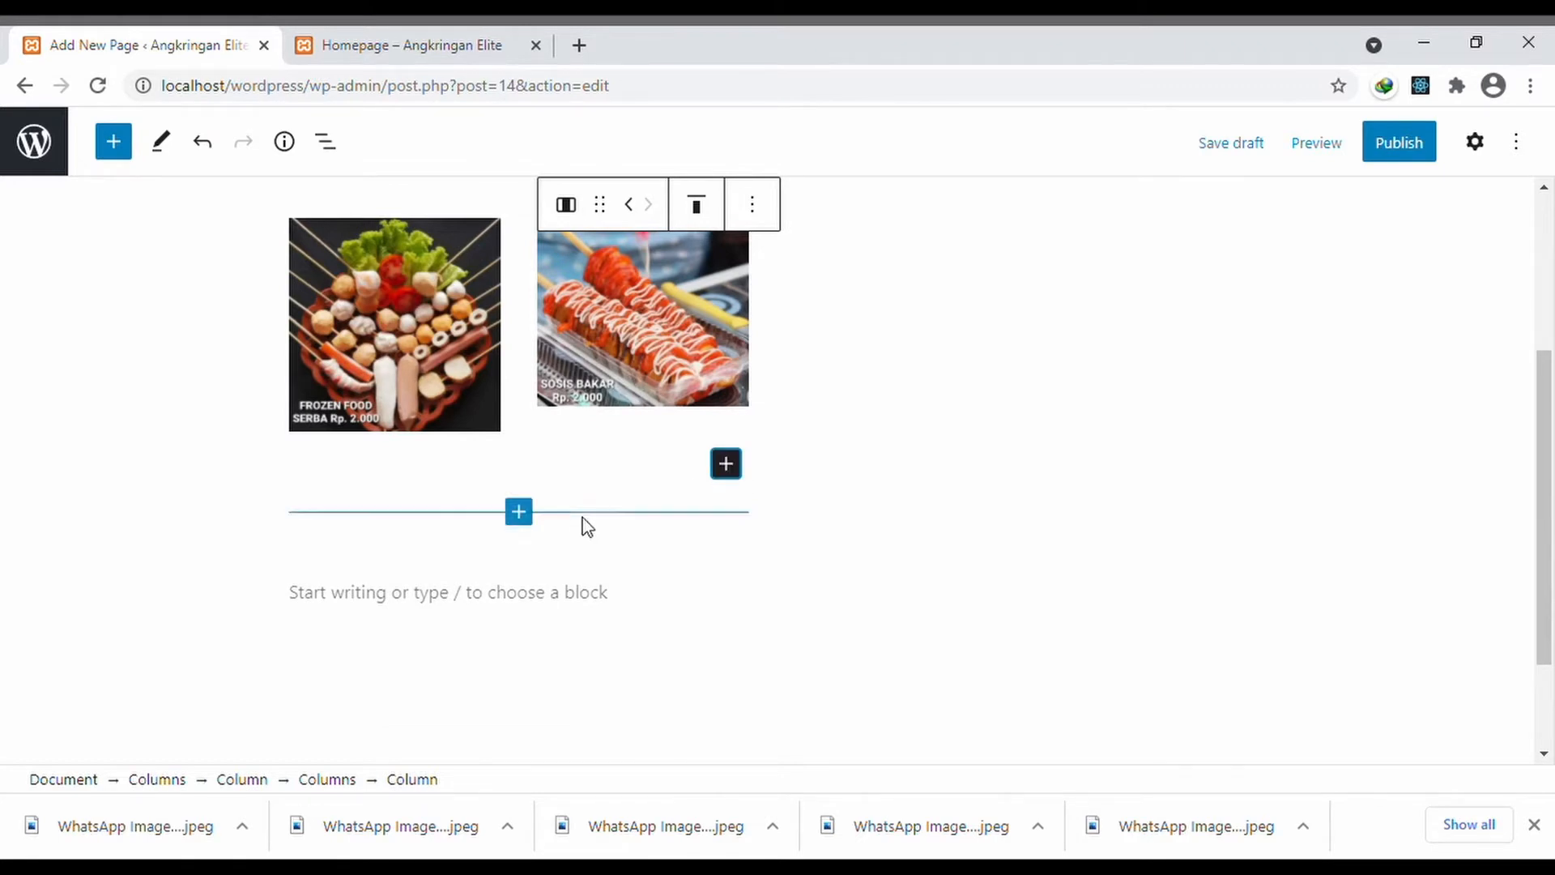
pyautogui.click(521, 518)
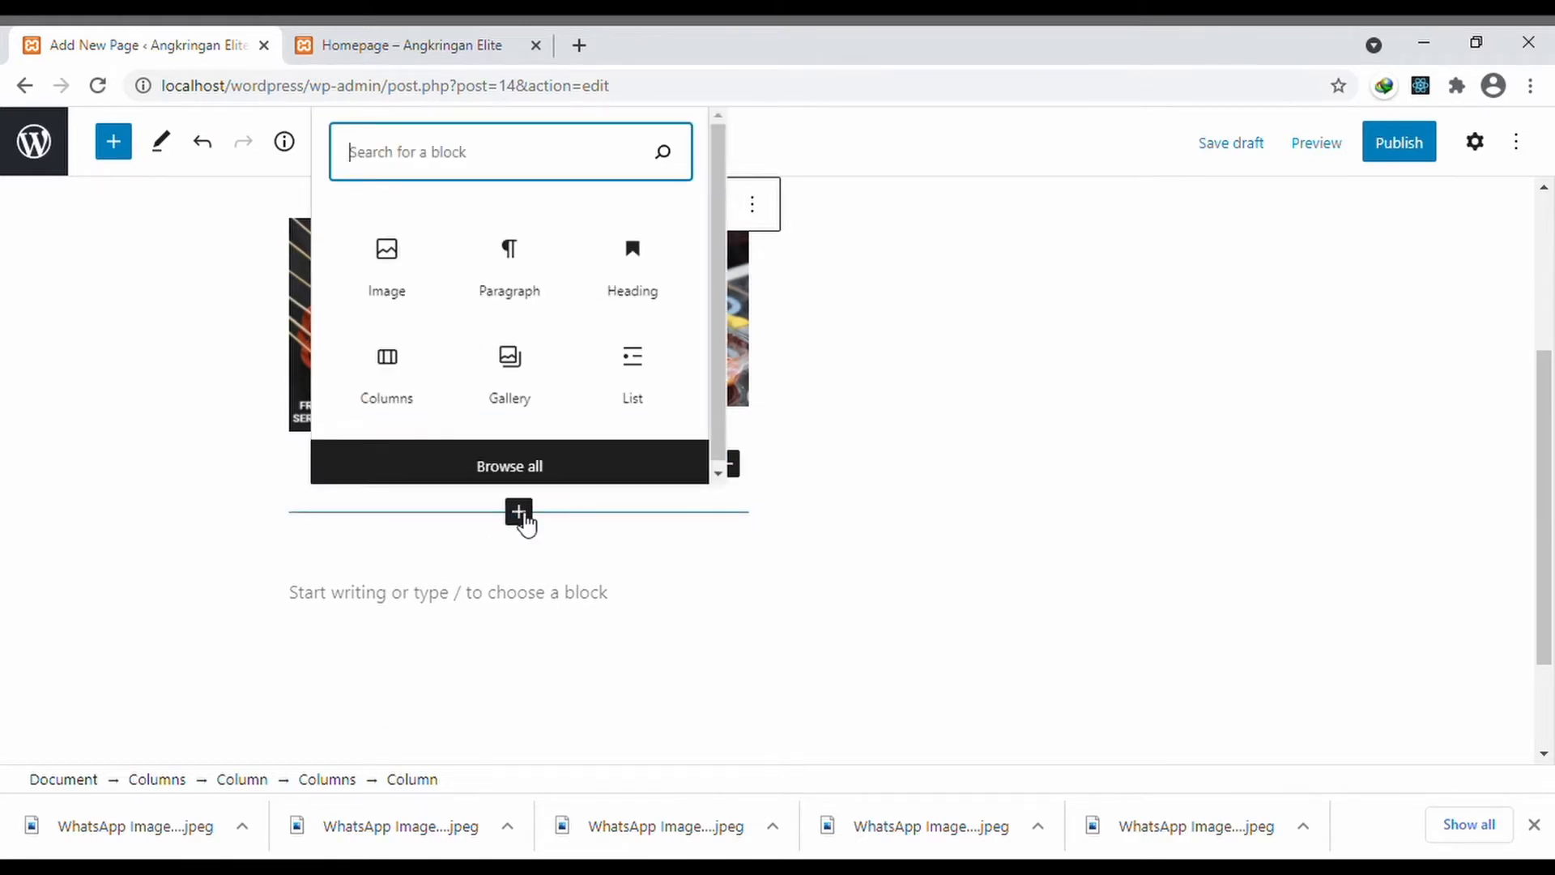
pyautogui.click(404, 255)
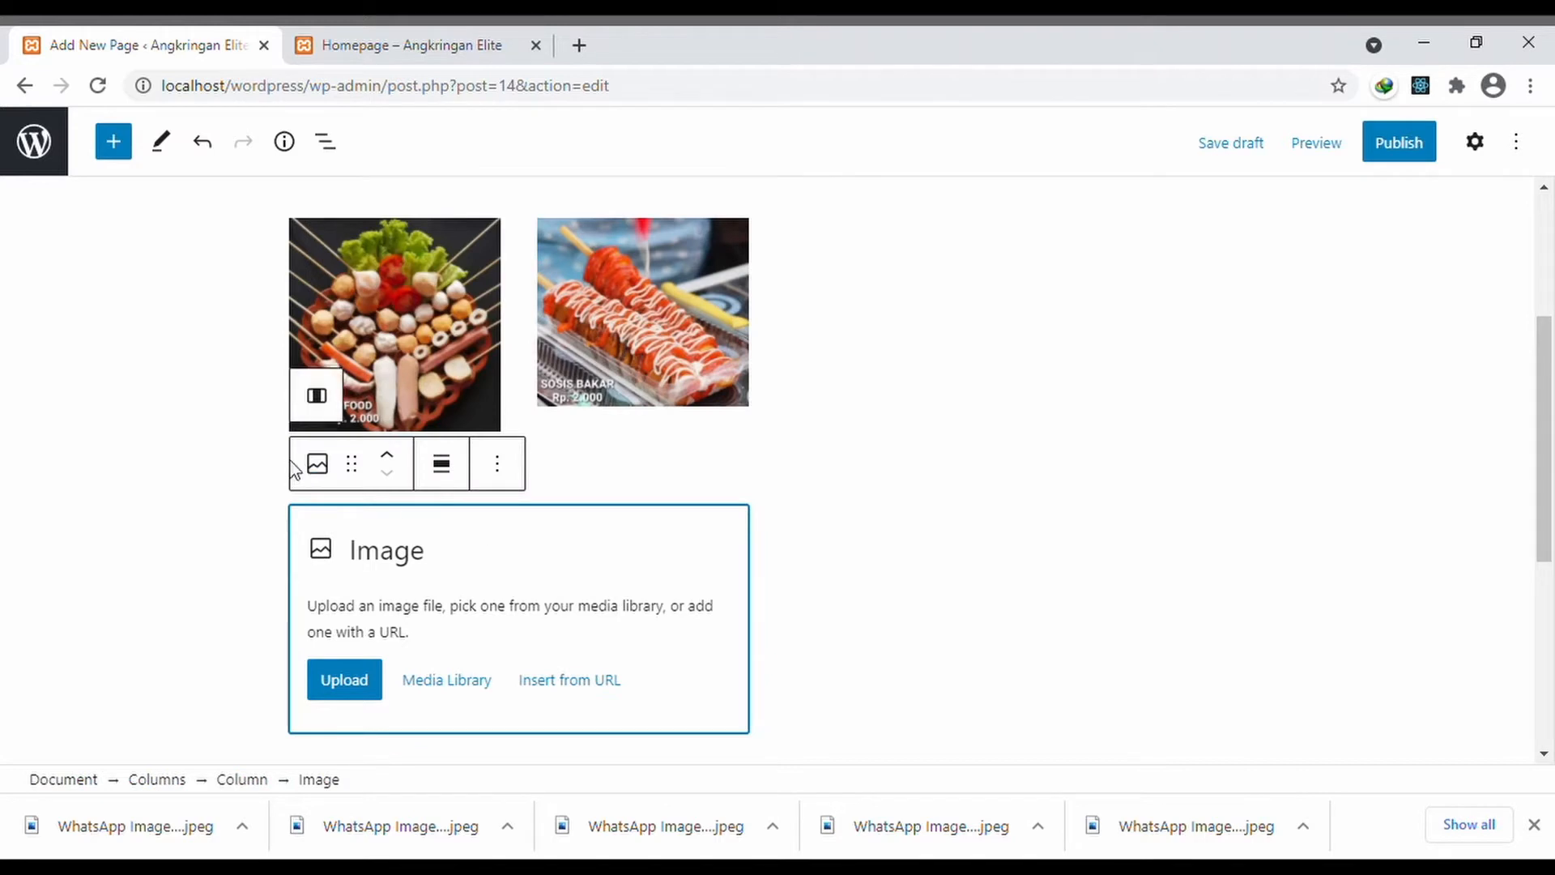
pyautogui.click(317, 465)
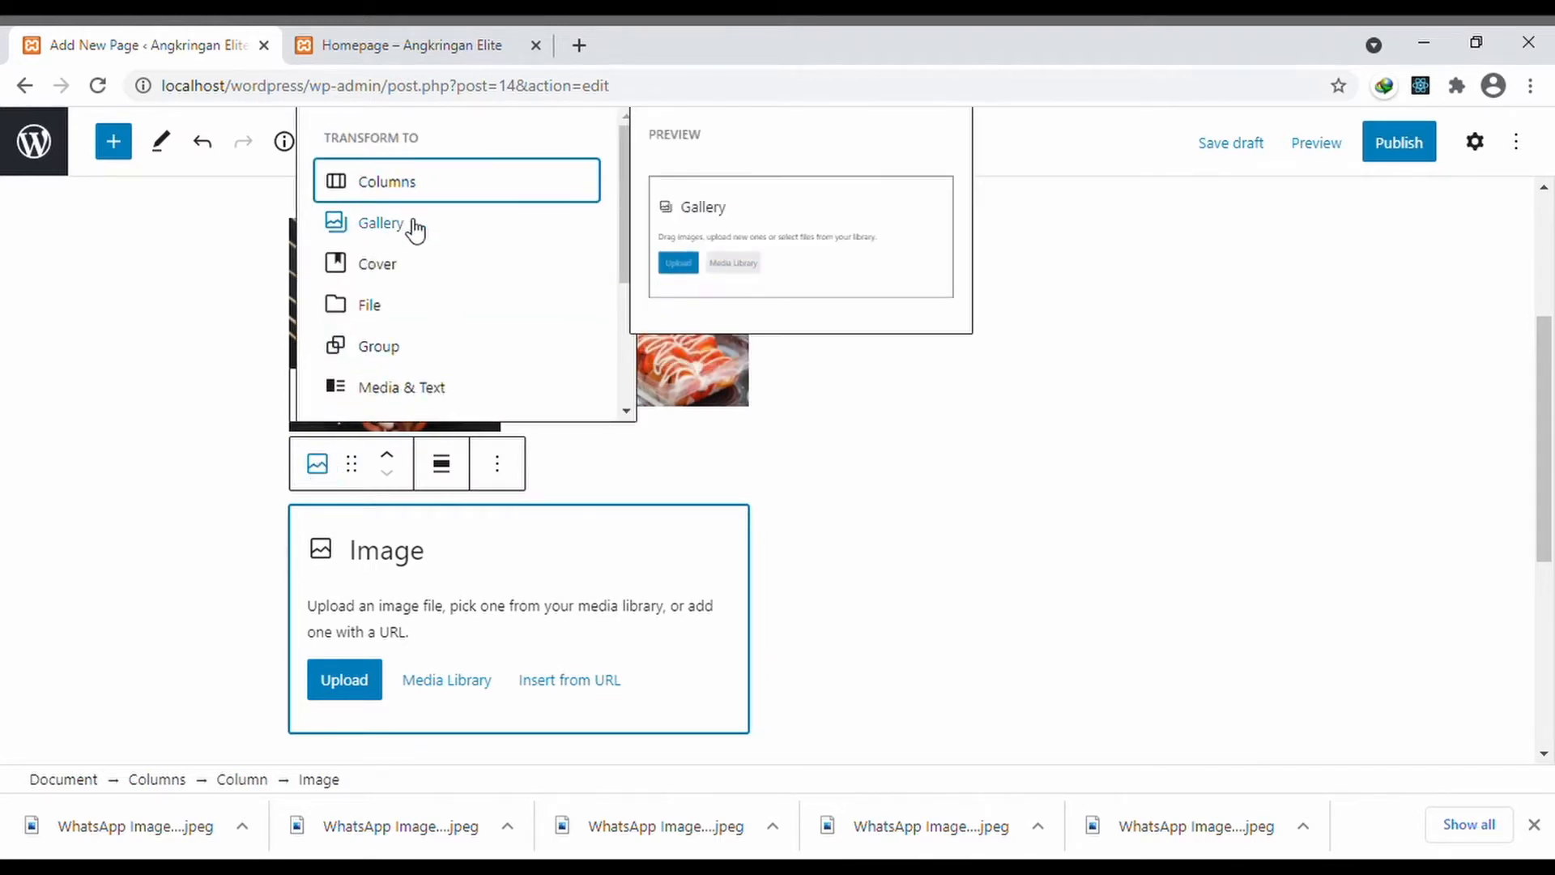
pyautogui.click(380, 222)
# - Upload the picture of grilled frozen food skewers from the computer into the new gallery under "Angkringan"
pyautogui.click(374, 671)
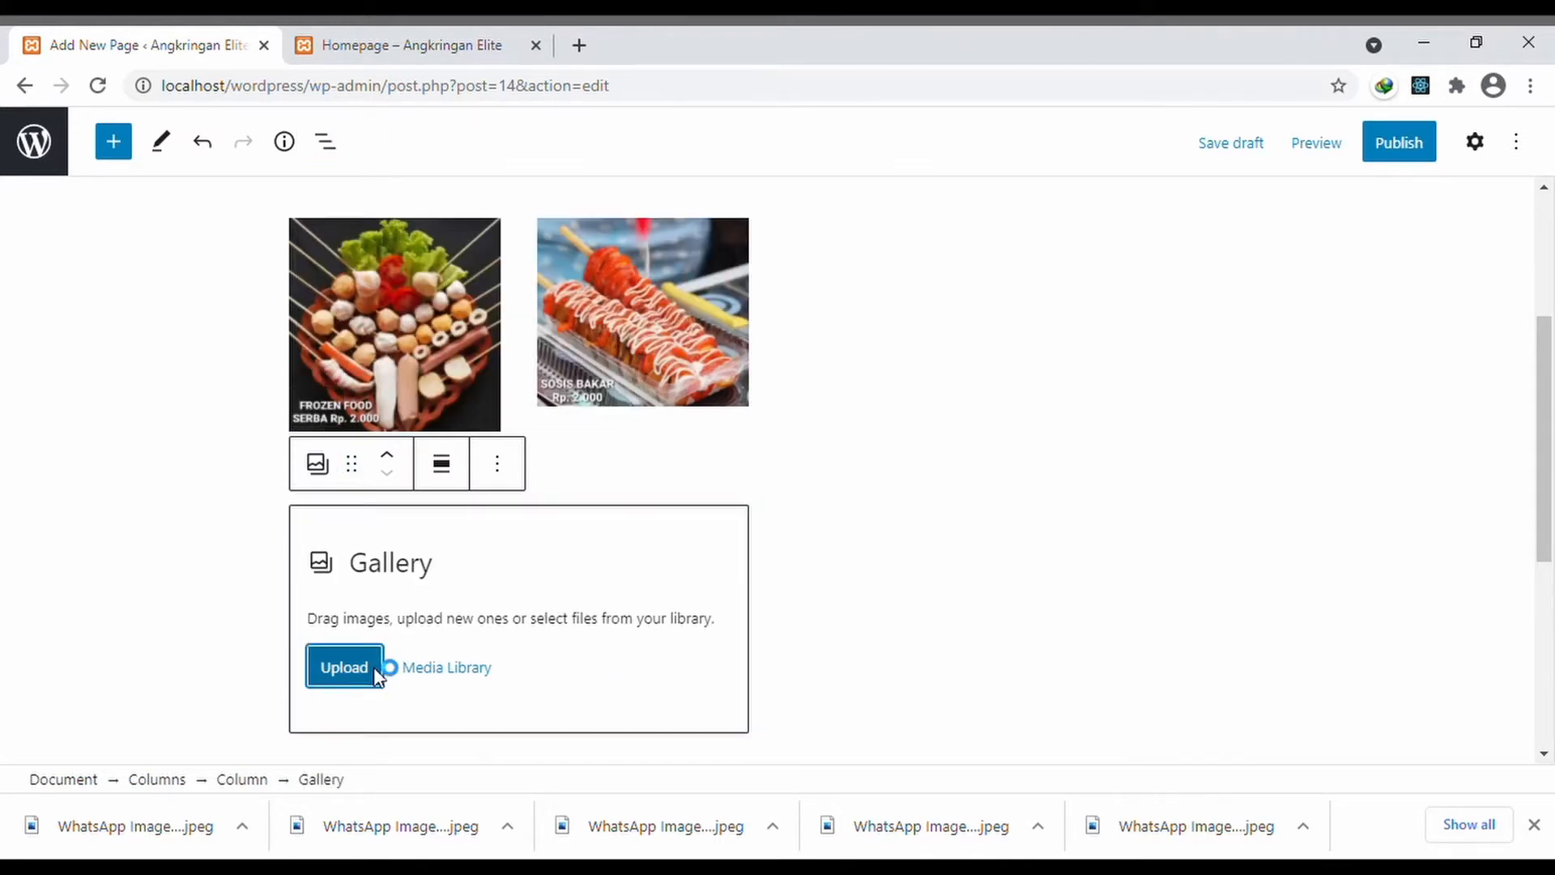
pyautogui.doubleClick(288, 367)
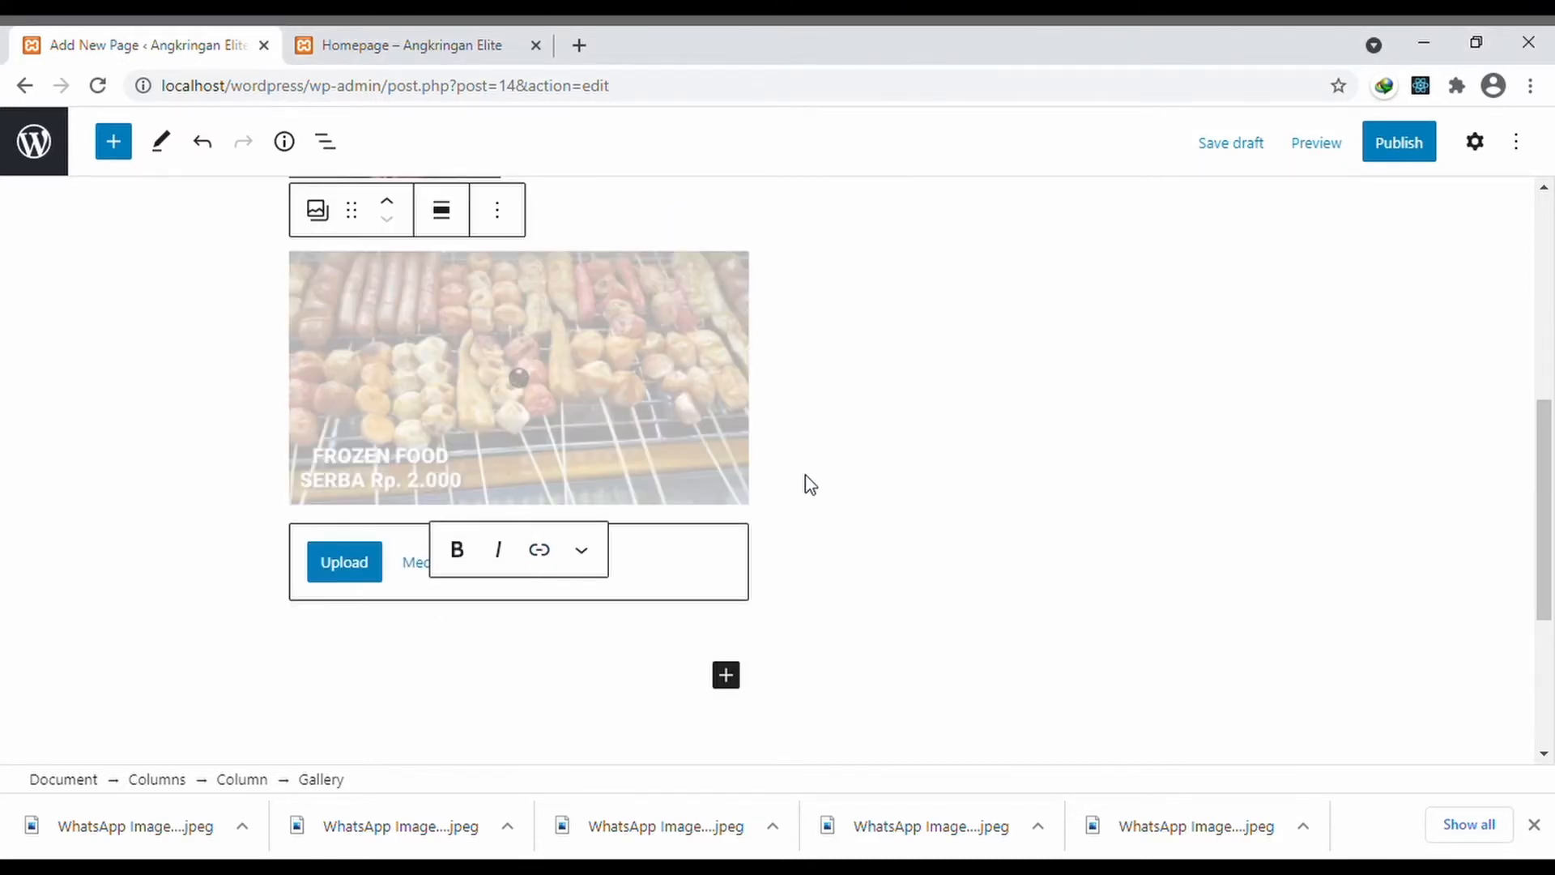
pyautogui.scroll(2, 1017, 390)
pyautogui.scroll(1, 1009, 425)
# - Insert a nested Columns block with the 33 / 33 / 33 layout below the "Ketan Susu" heading, inside its column
pyautogui.click(995, 459)
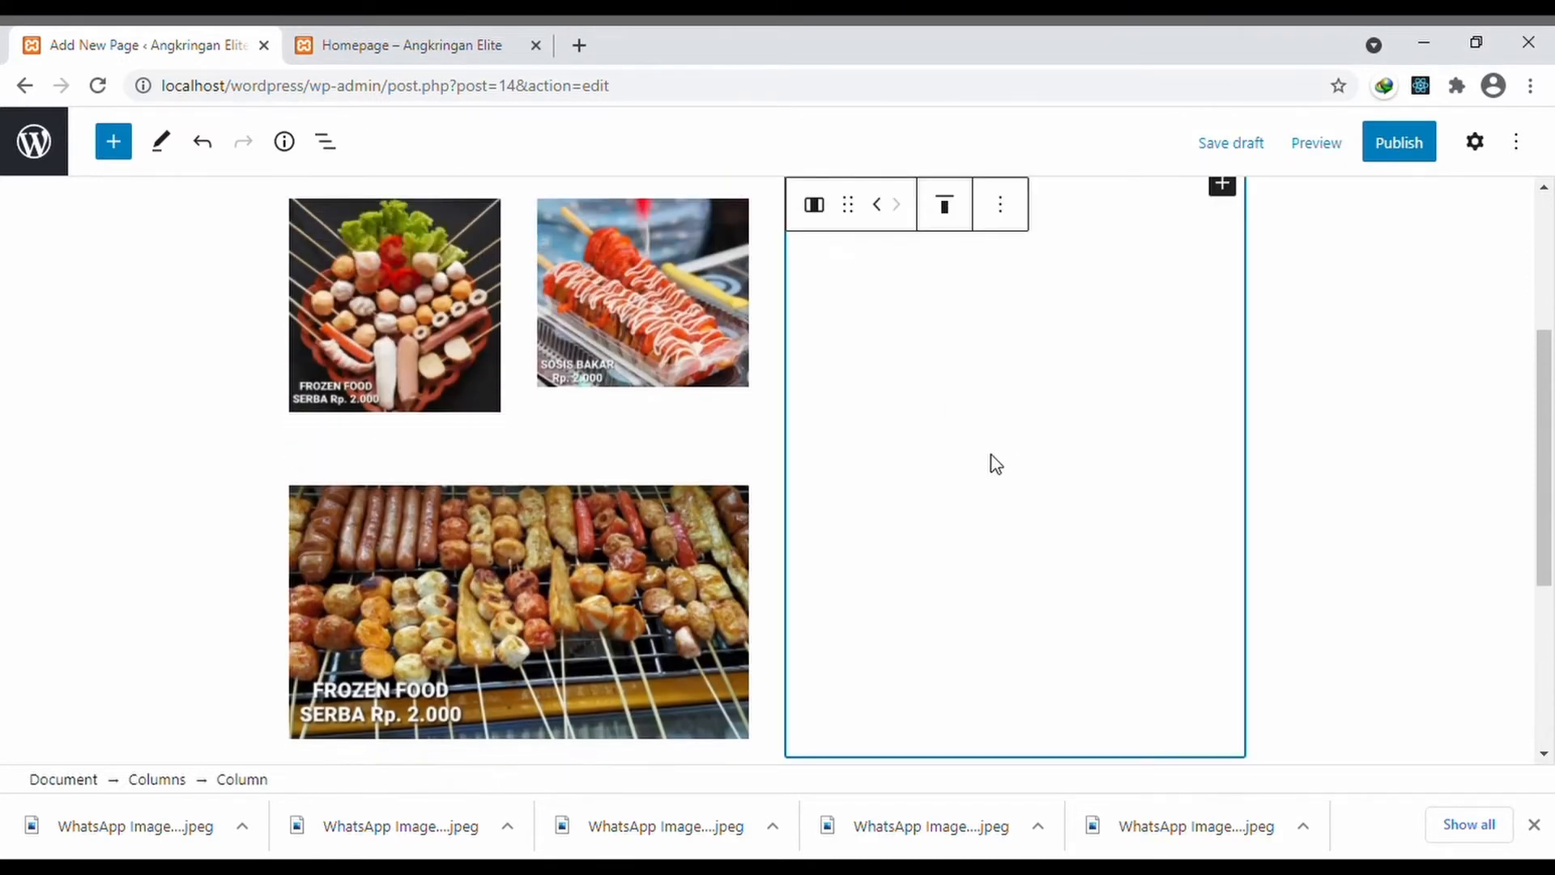
pyautogui.scroll(3, 1319, 415)
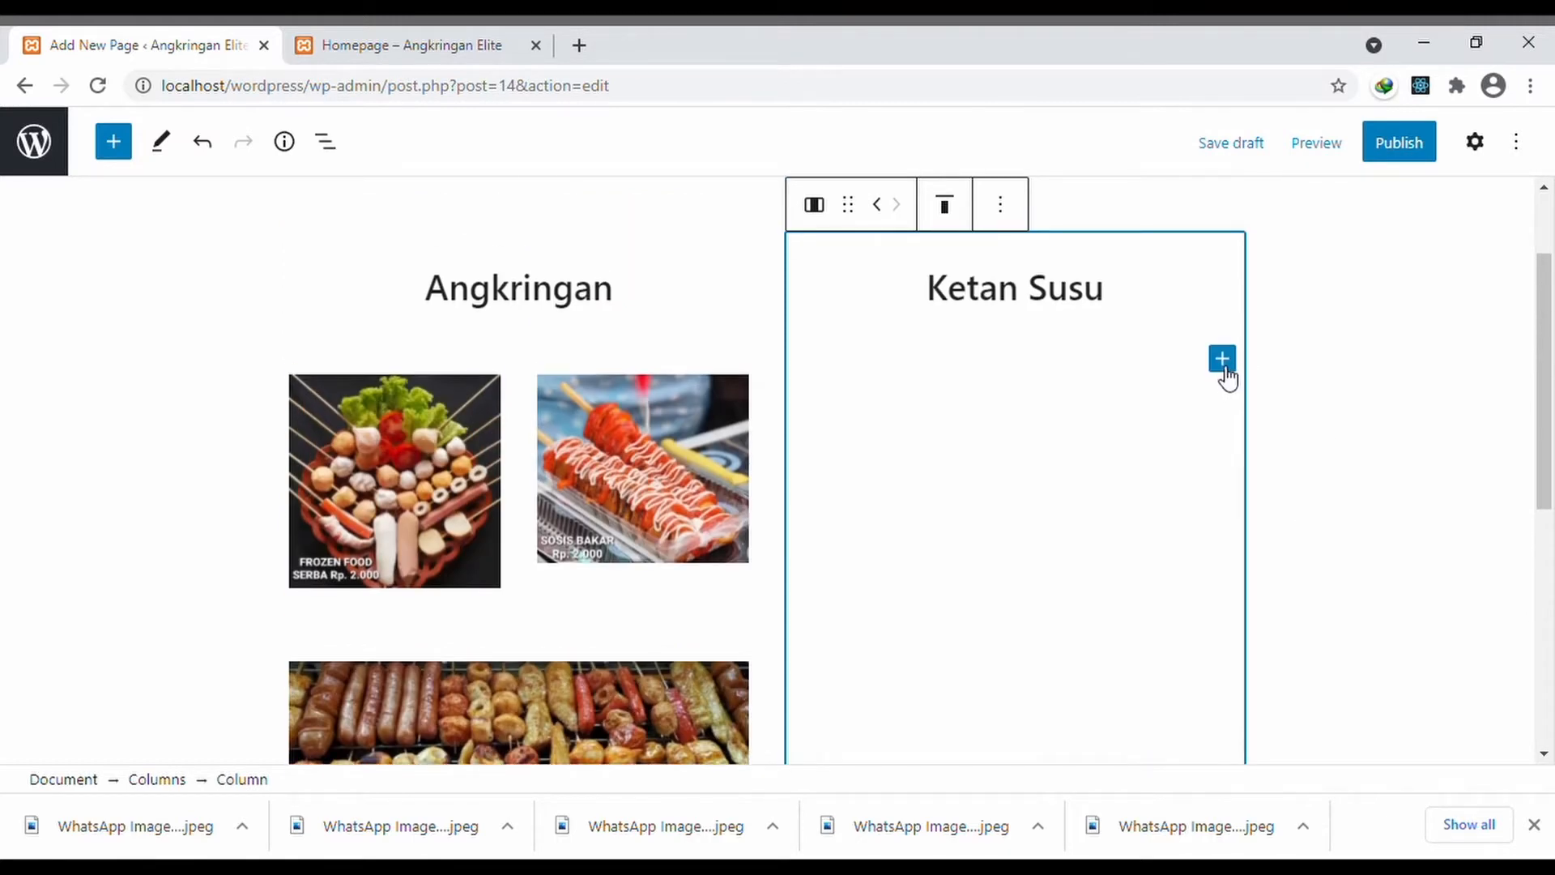
pyautogui.click(1223, 363)
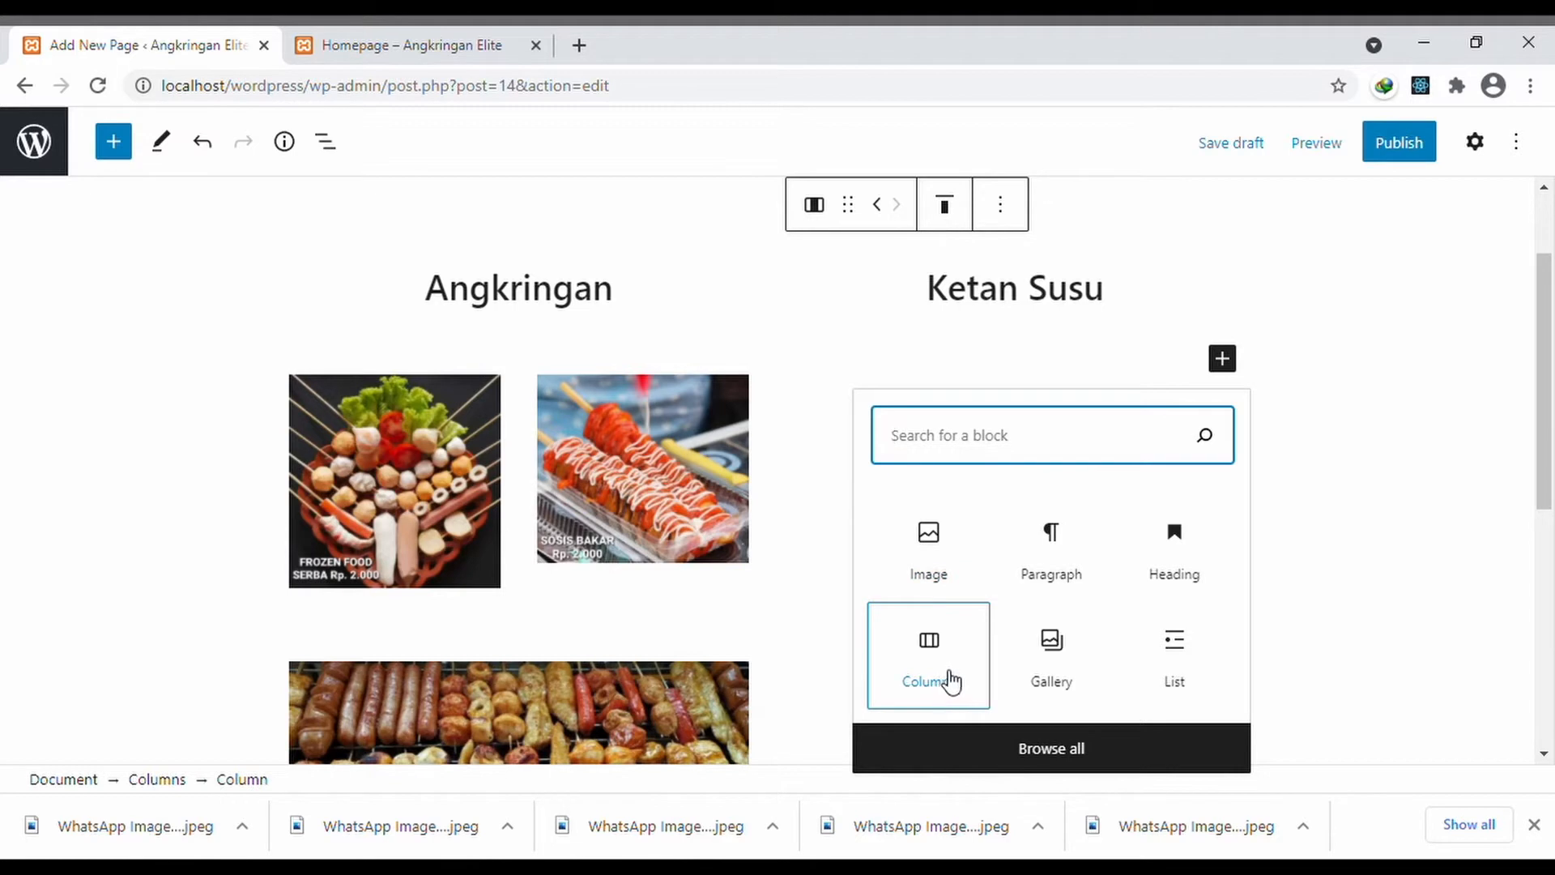
pyautogui.click(962, 673)
pyautogui.click(960, 671)
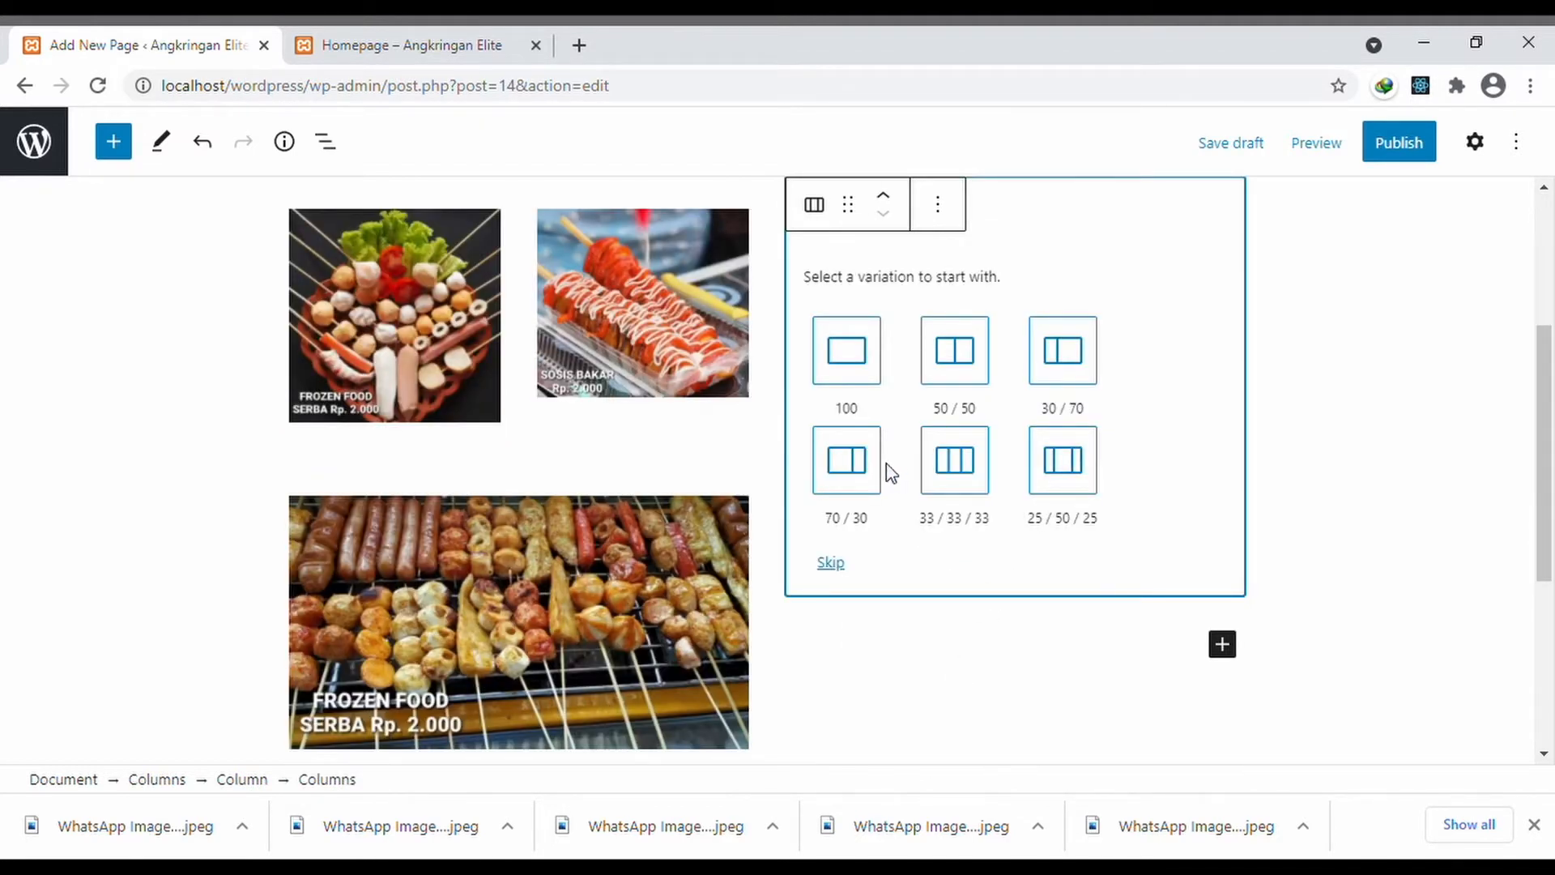
pyautogui.scroll(1, 953, 473)
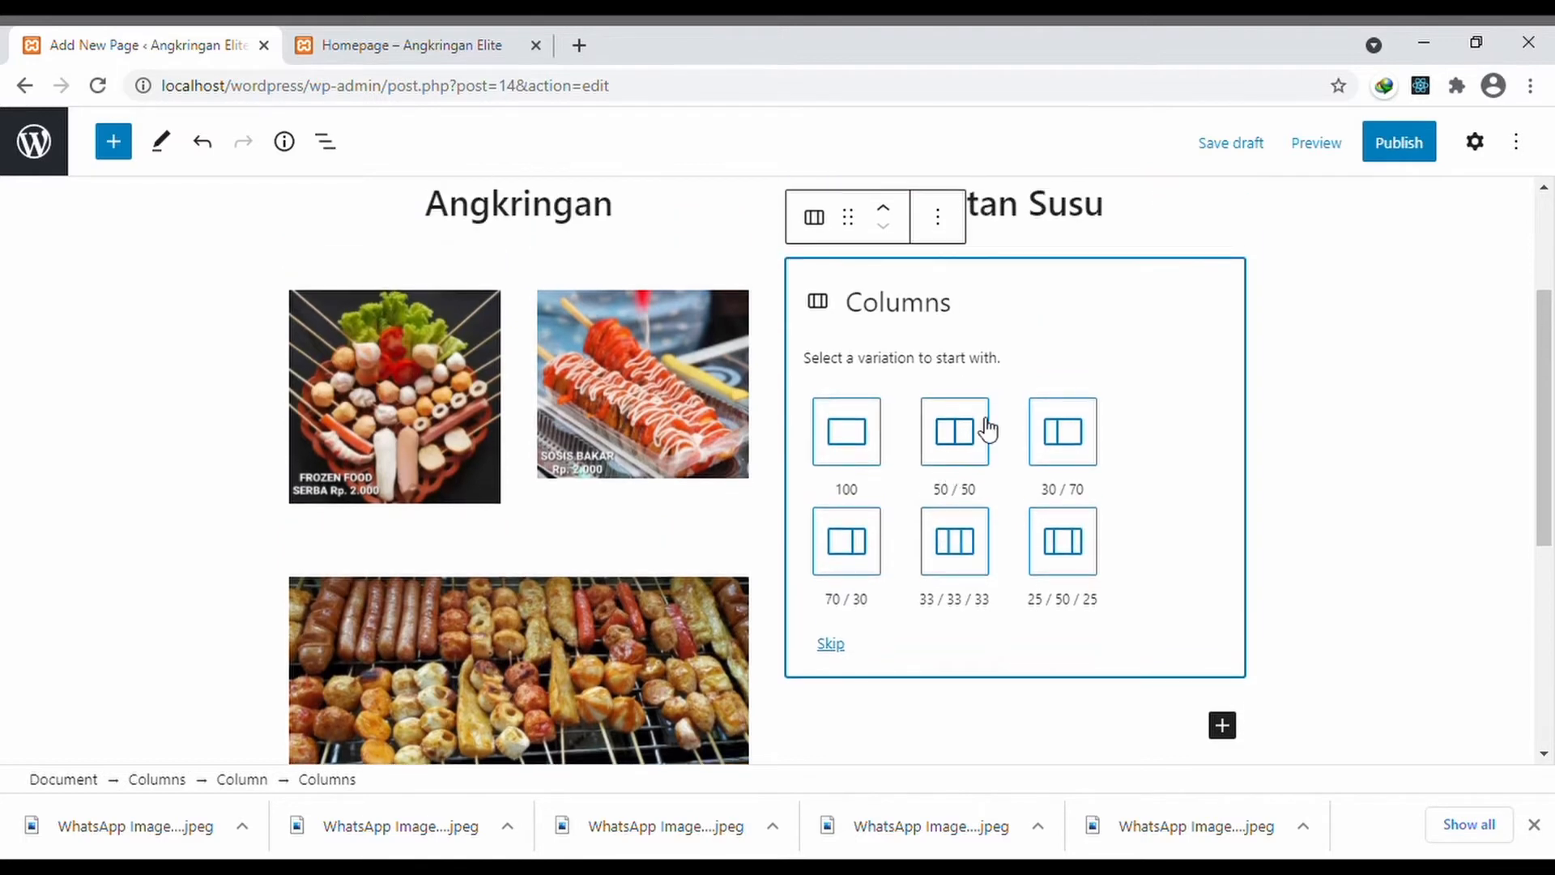
pyautogui.scroll(-1, 988, 429)
pyautogui.scroll(1, 988, 430)
pyautogui.scroll(-1, 988, 429)
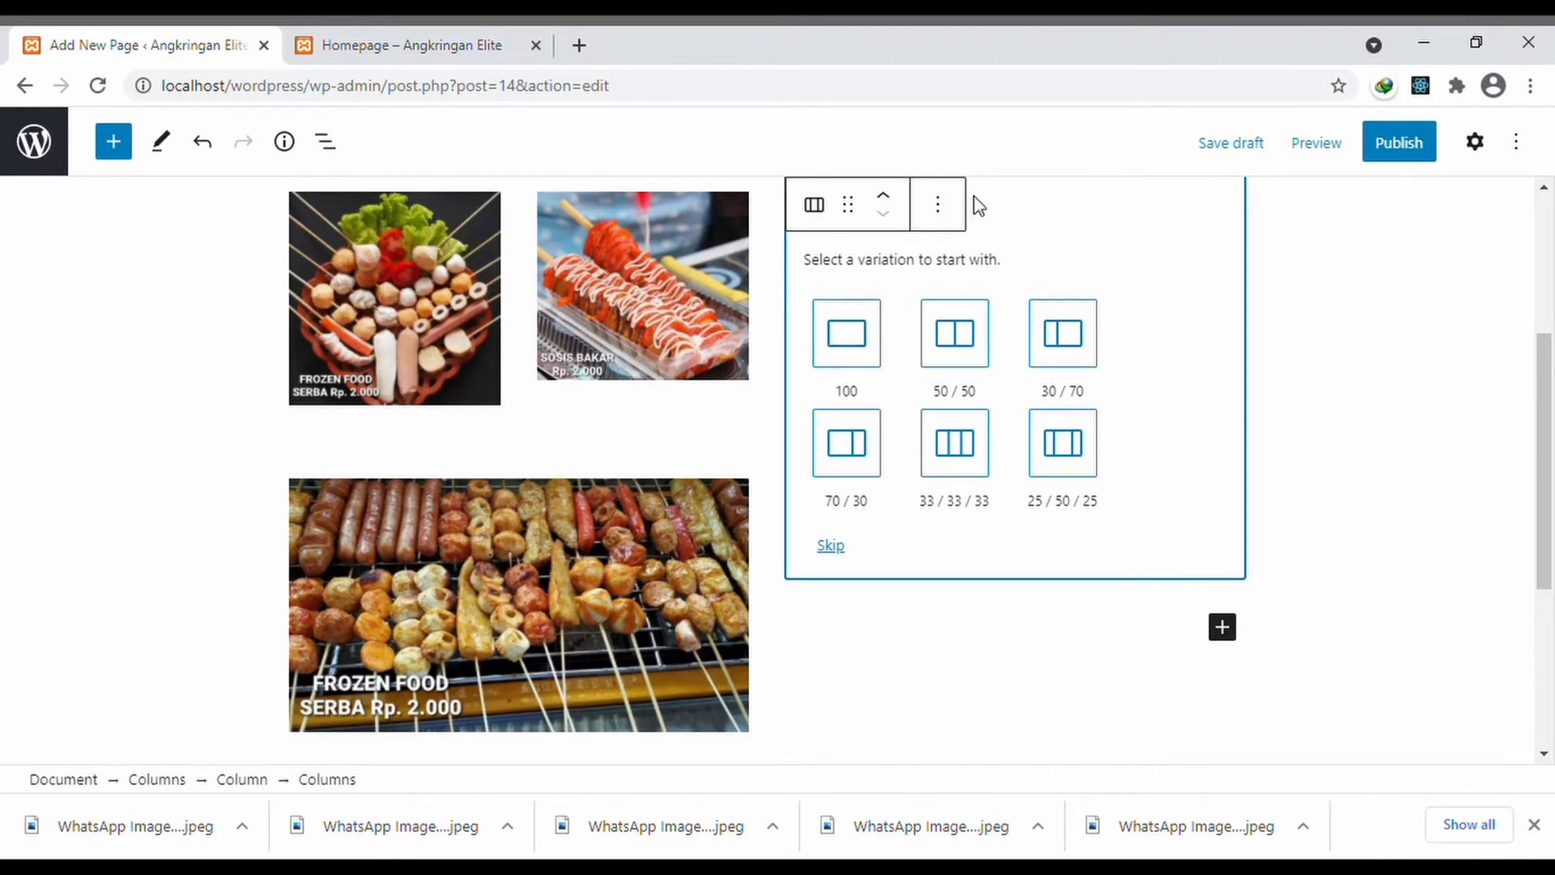
pyautogui.click(961, 214)
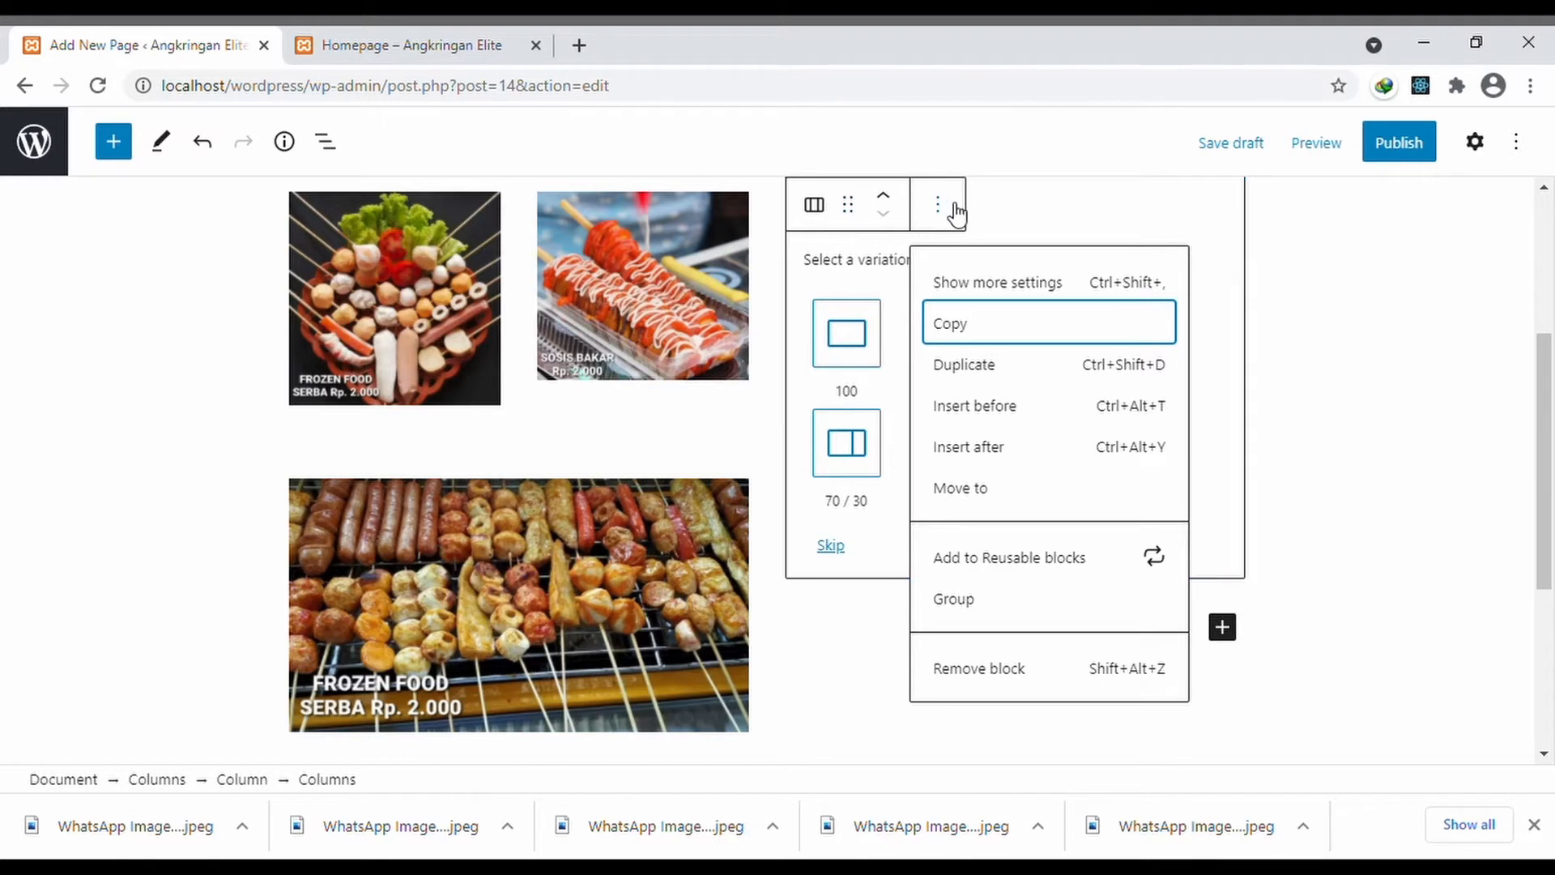
pyautogui.click(862, 405)
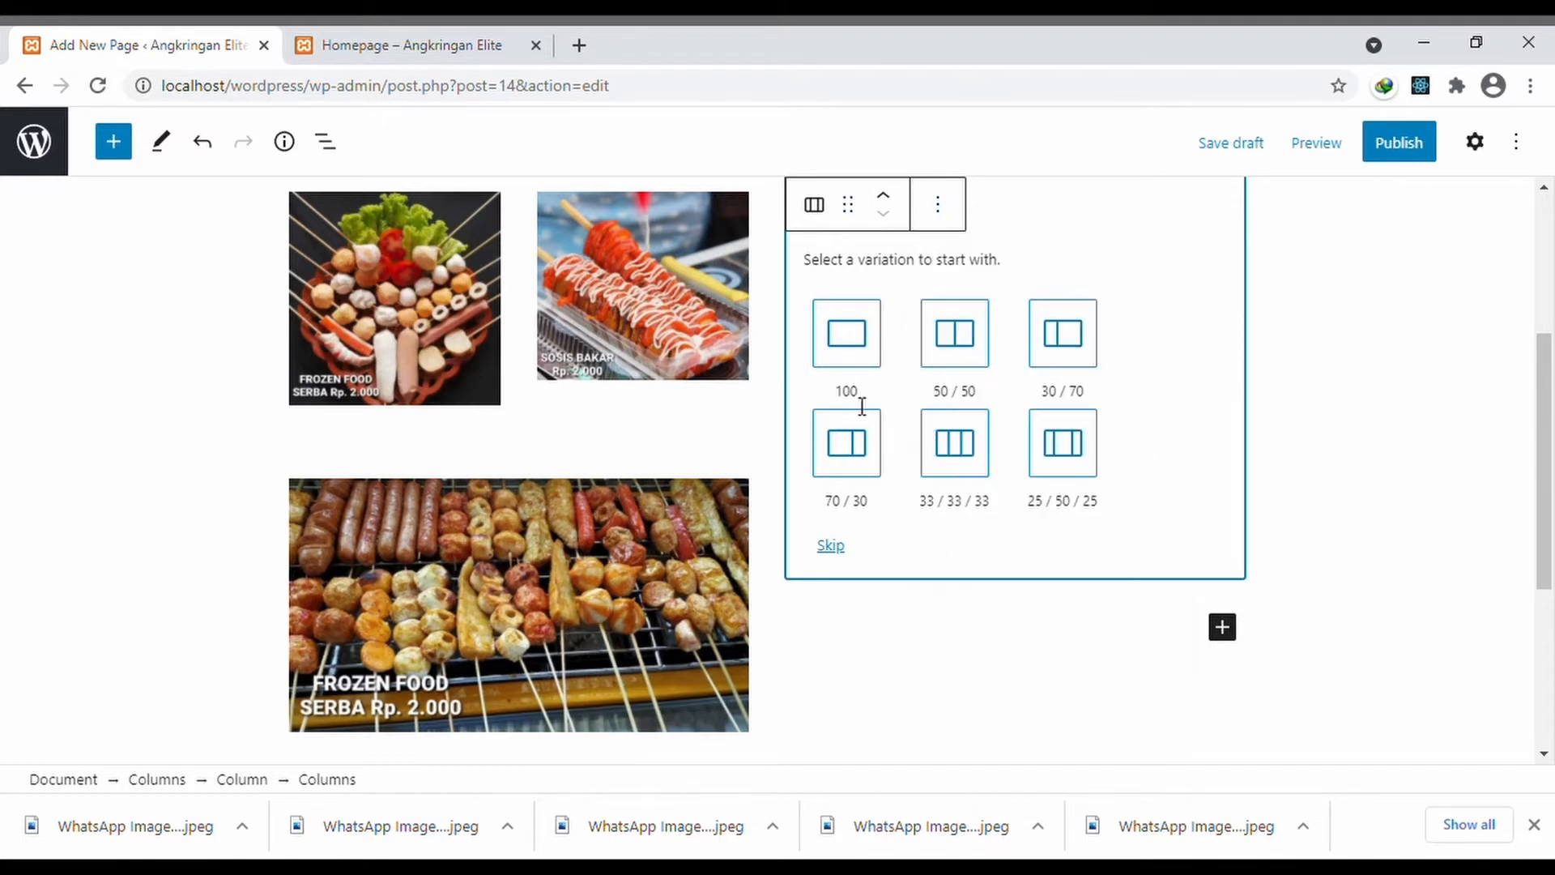
pyautogui.click(960, 464)
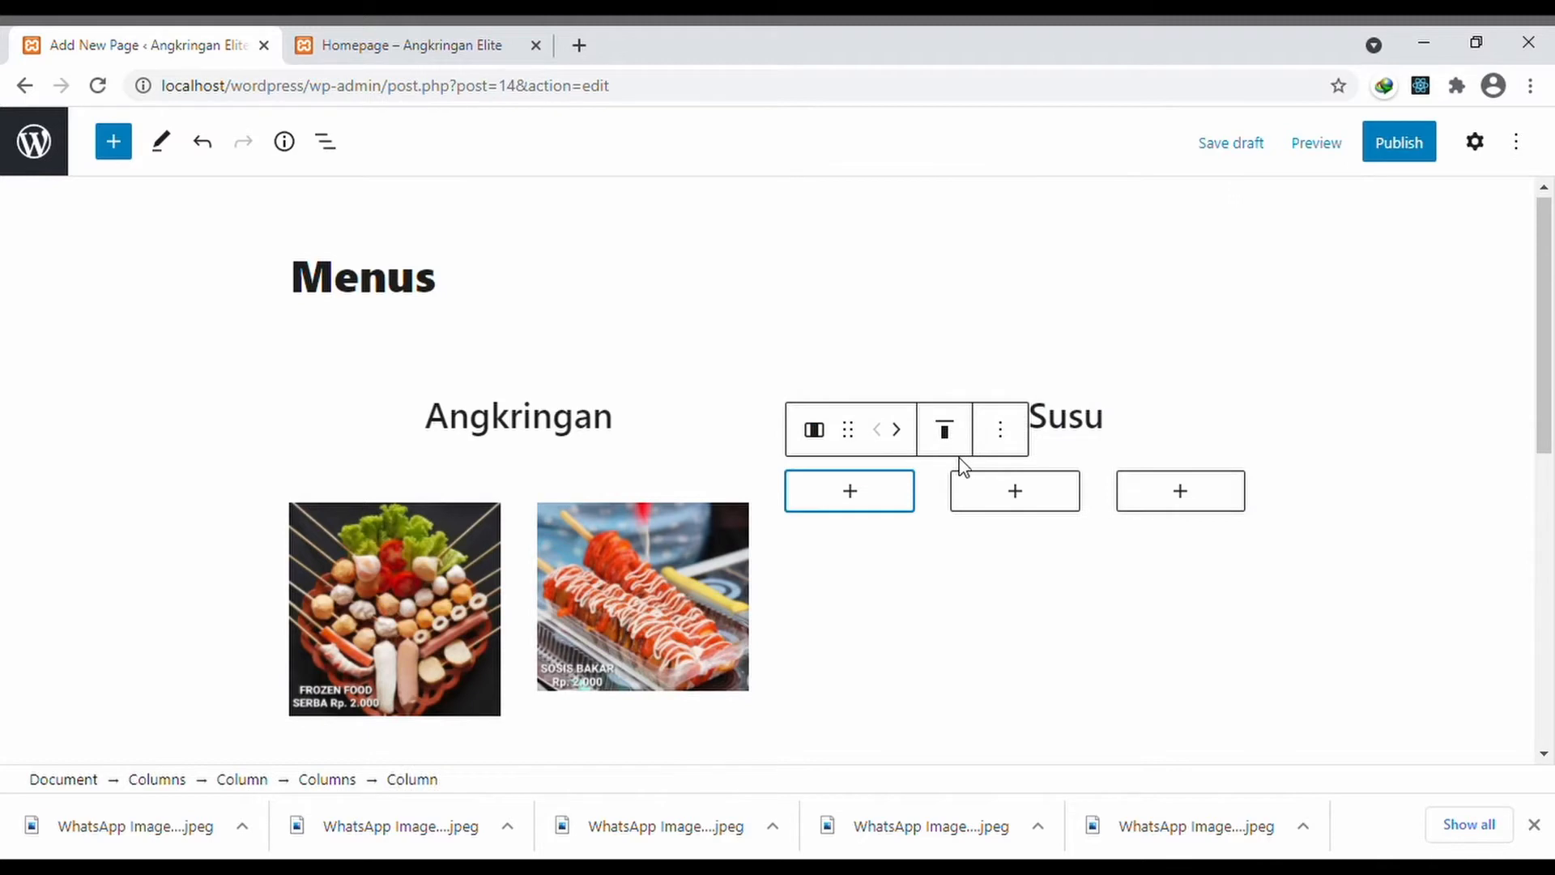
# - Set the width of each of the three nested columns under "Ketan Susu" to 25%
pyautogui.click(1017, 435)
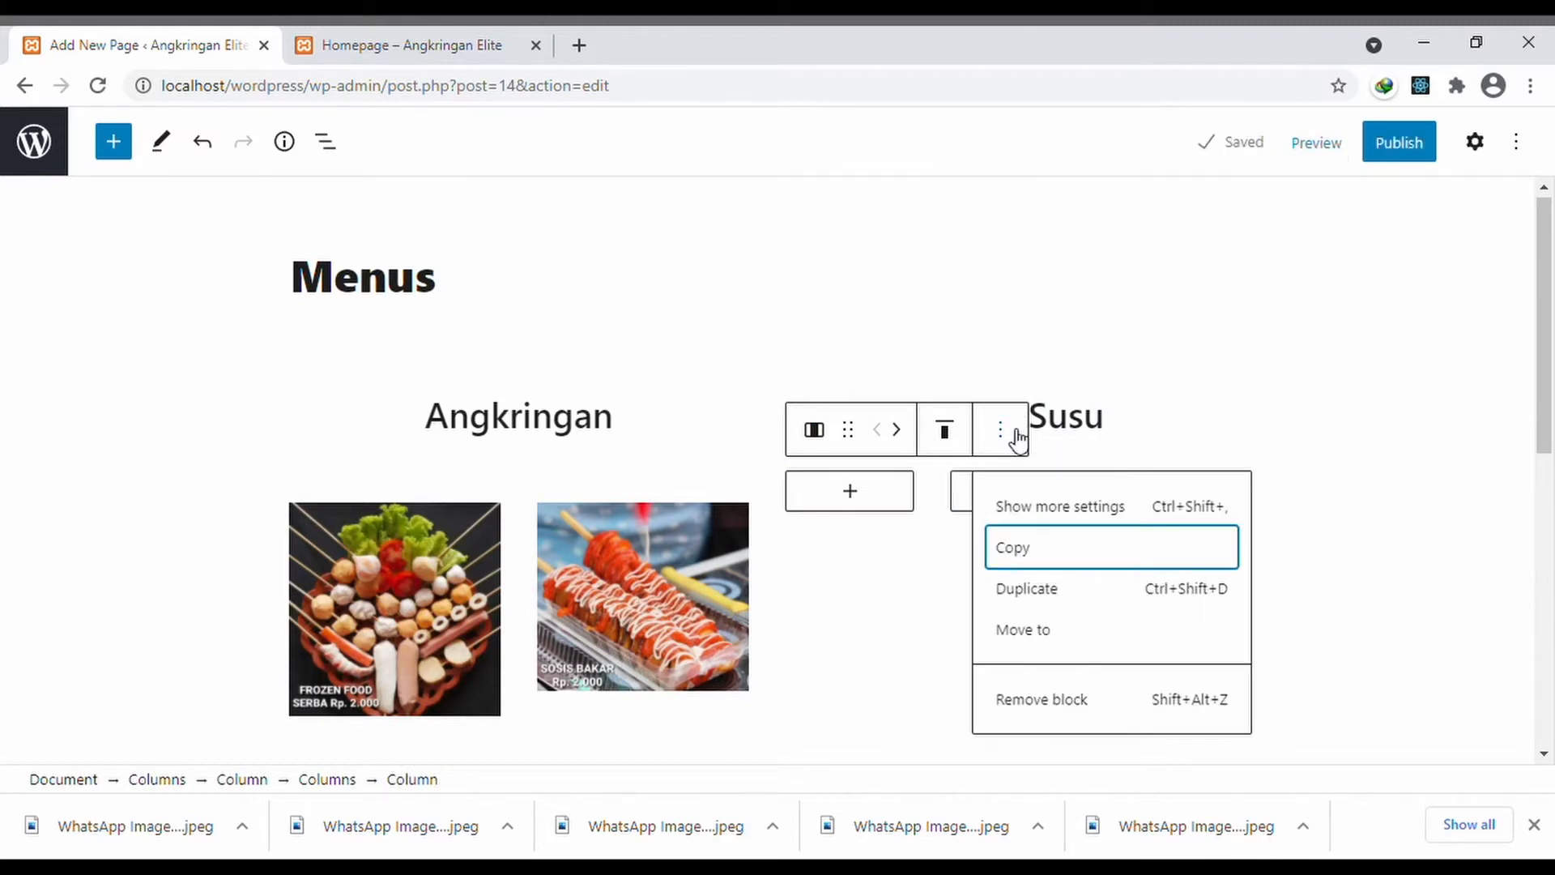
pyautogui.click(1019, 518)
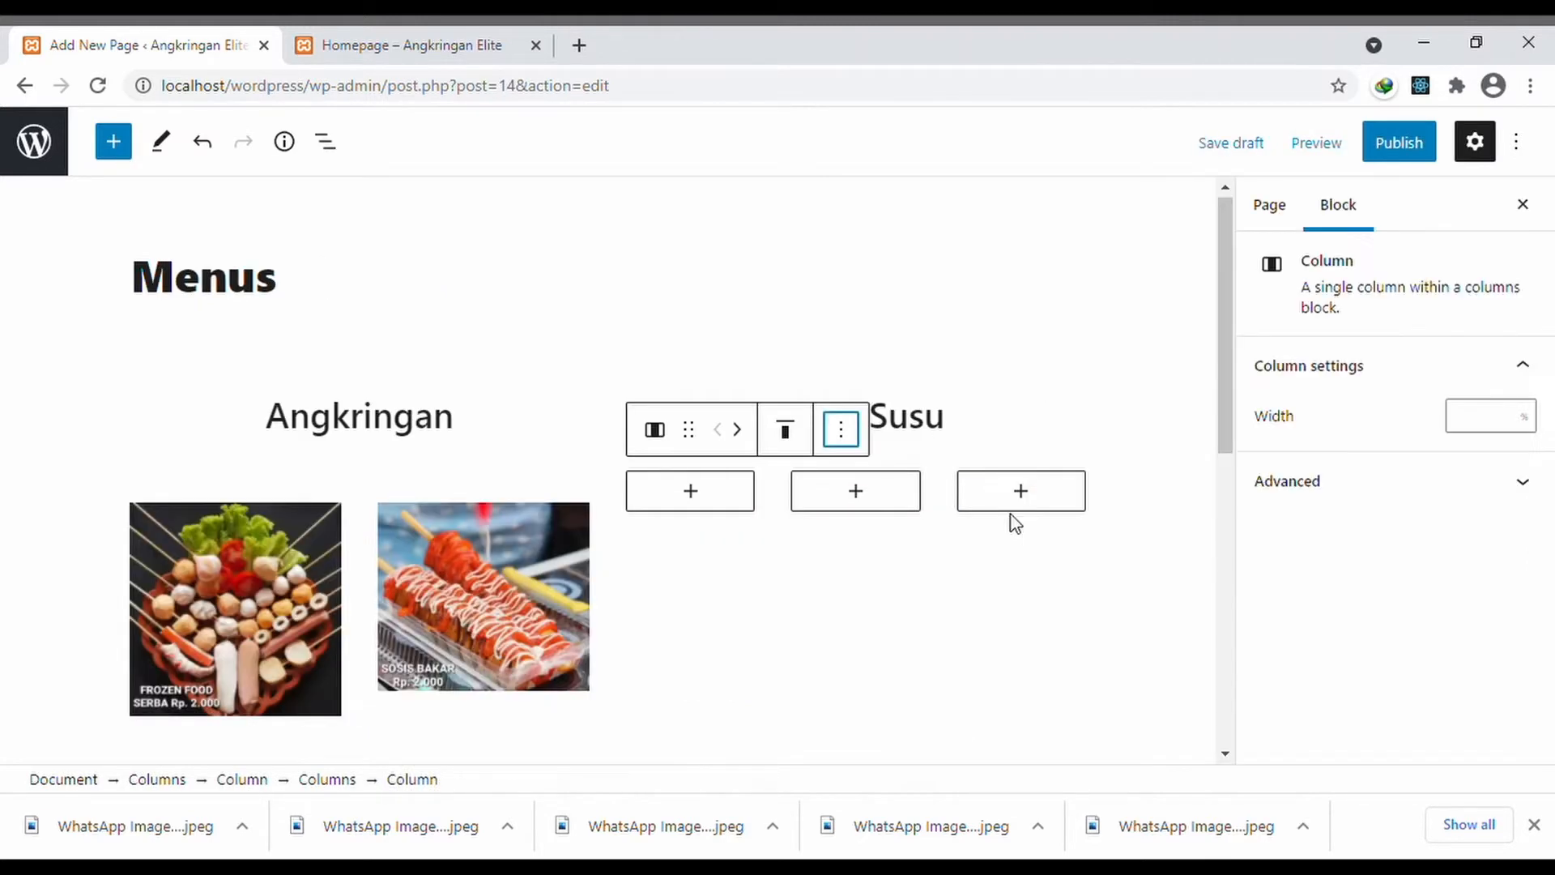
pyautogui.click(1465, 414)
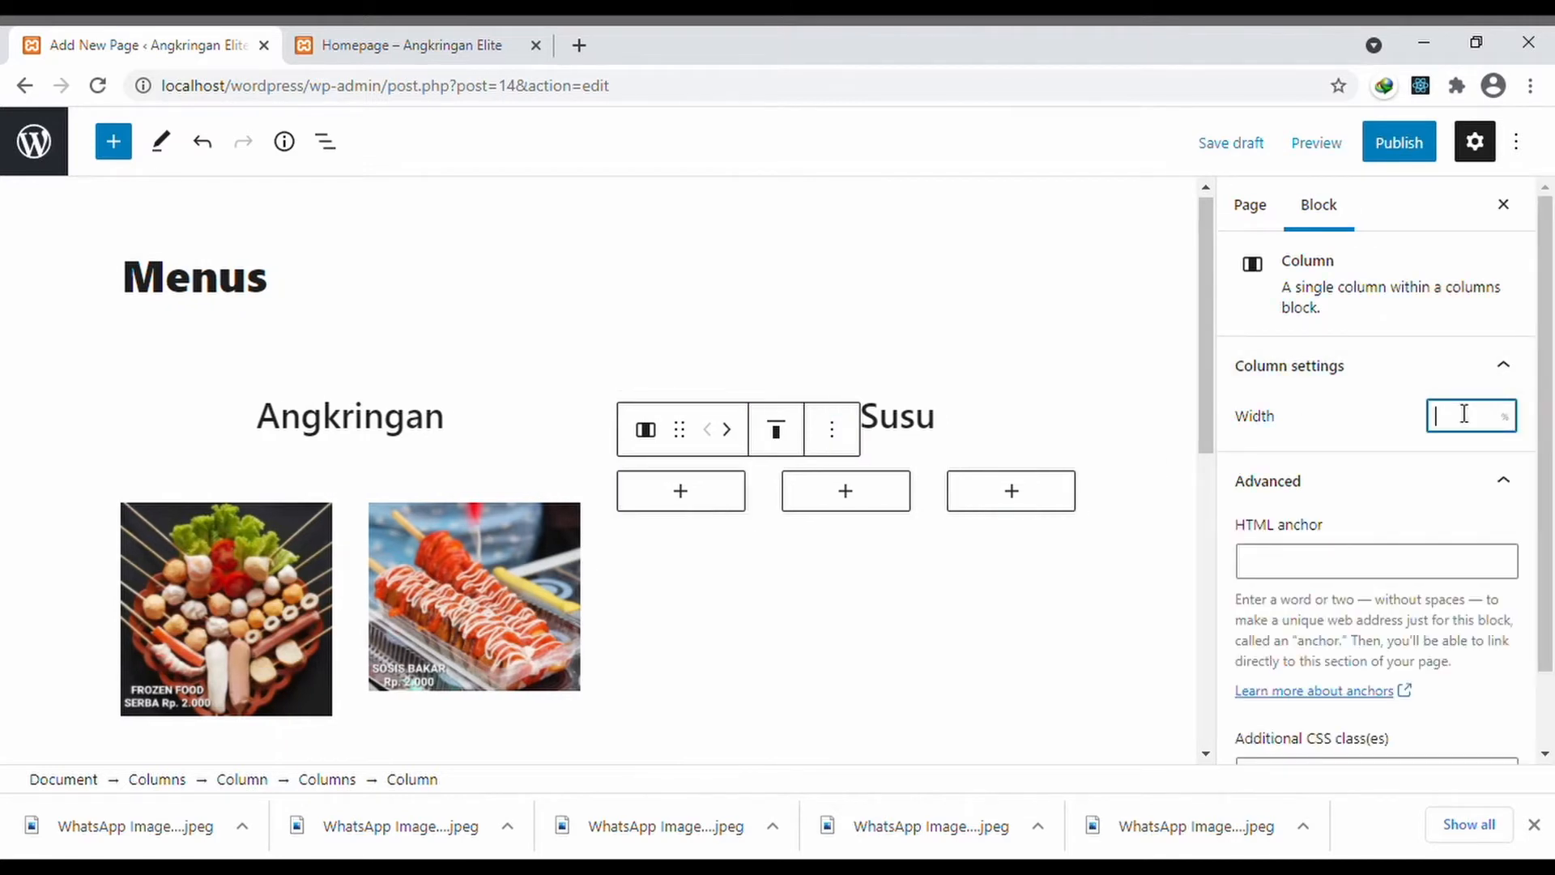
pyautogui.write('25')
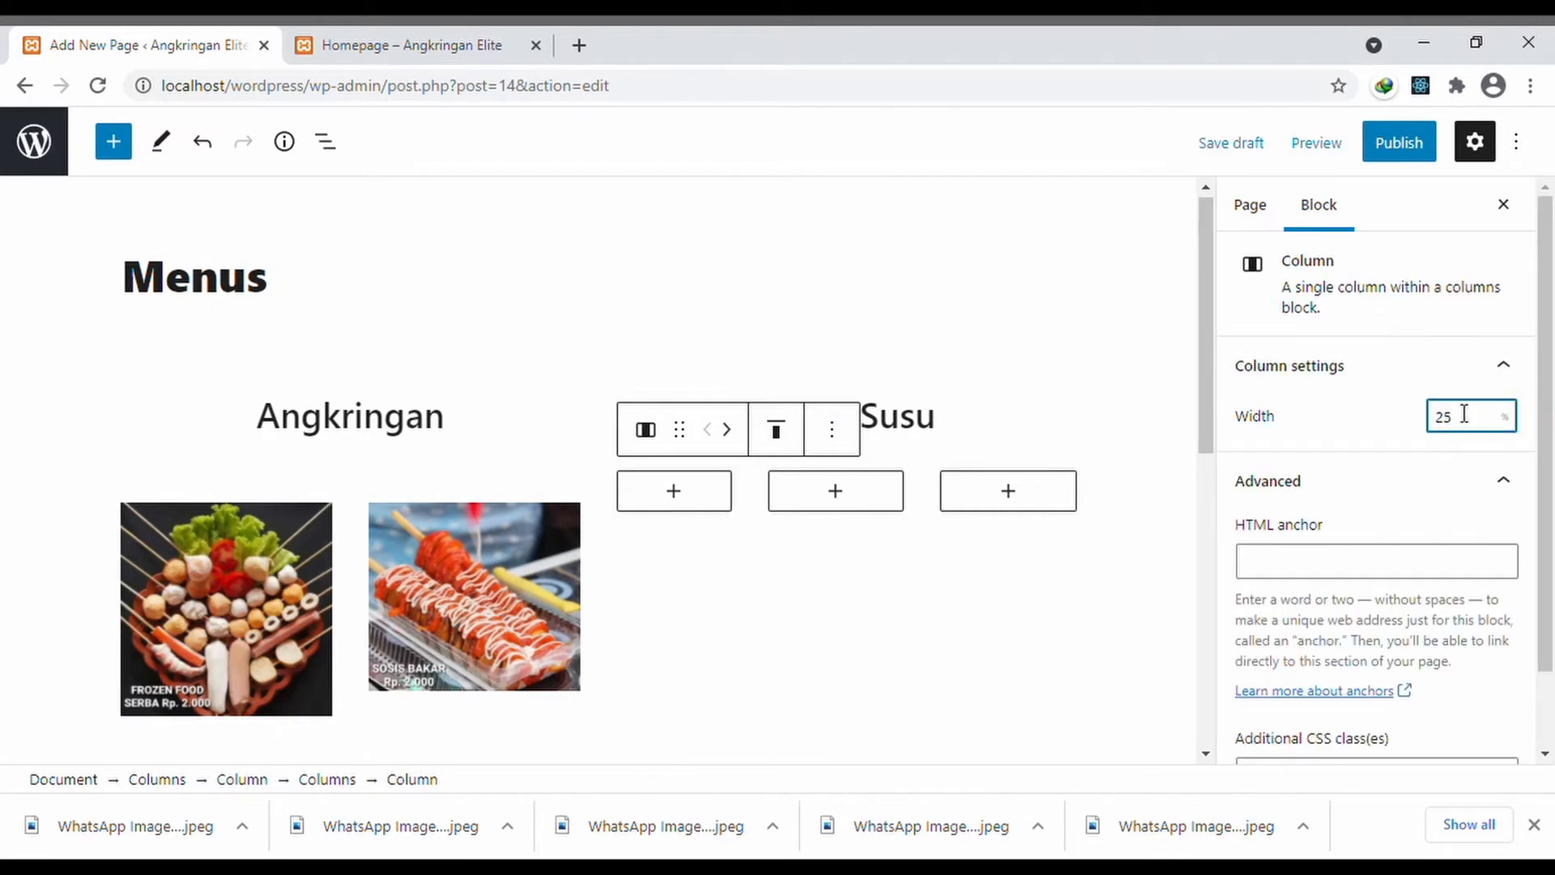
pyautogui.click(849, 494)
pyautogui.click(849, 492)
pyautogui.click(1466, 417)
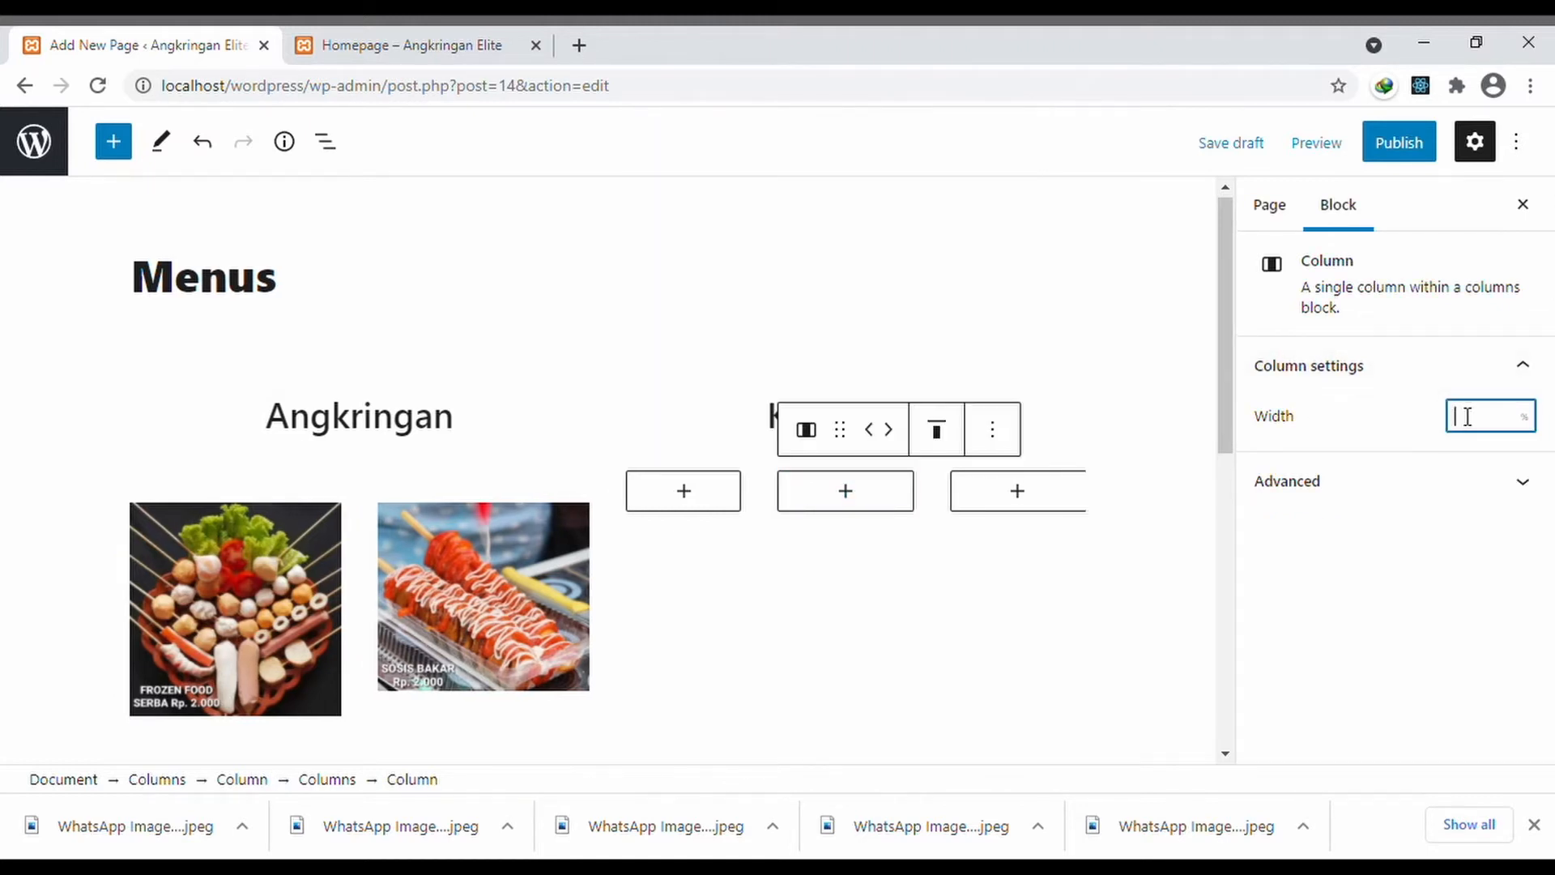
pyautogui.write('25')
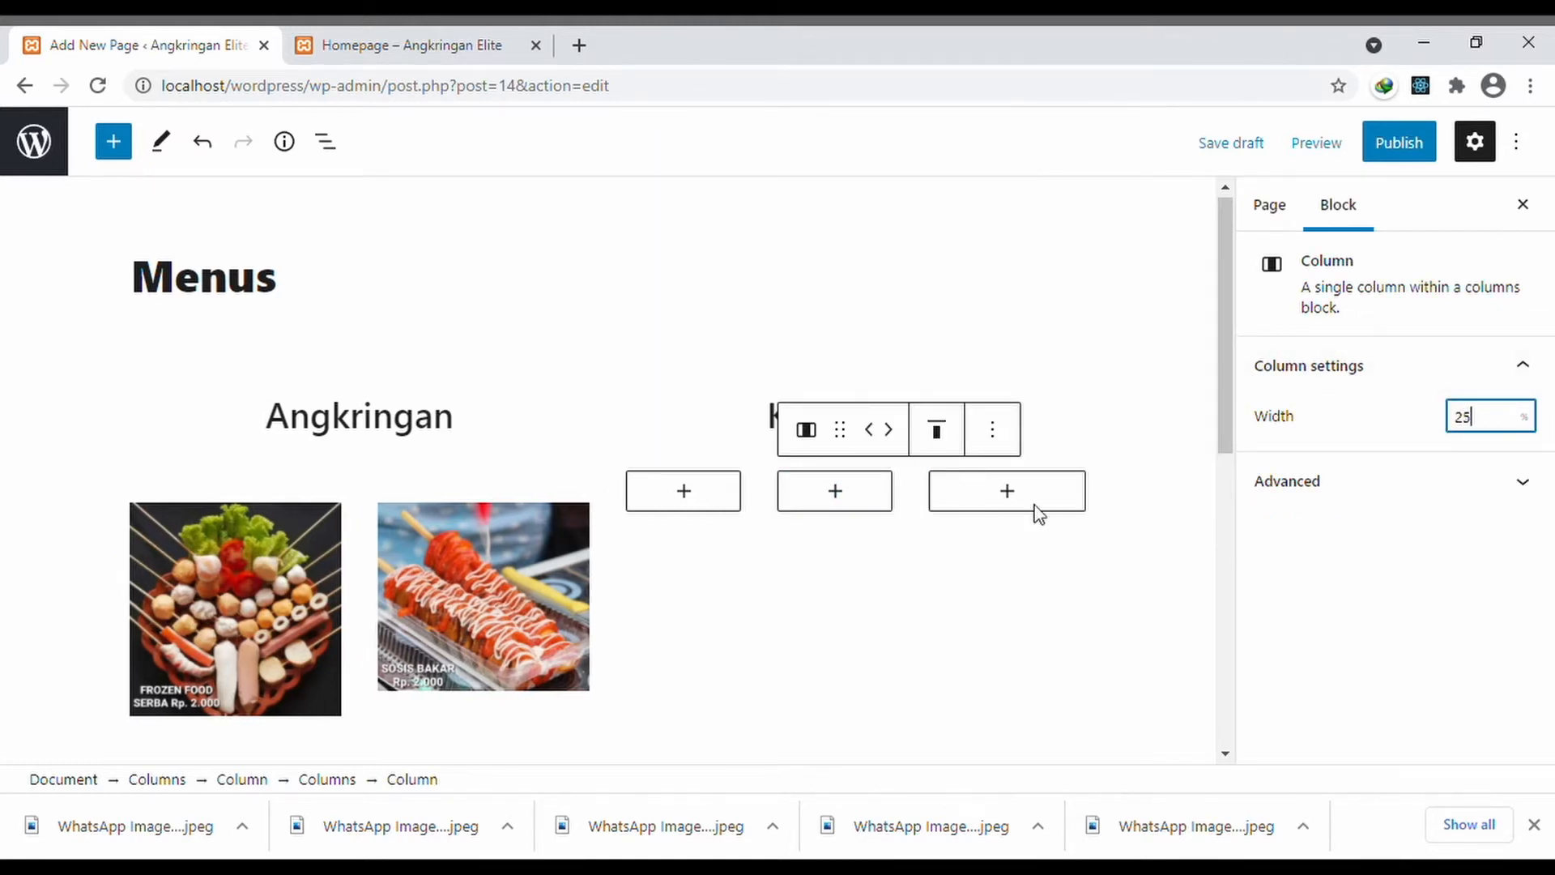
pyautogui.click(1003, 491)
pyautogui.click(1475, 427)
pyautogui.write('25')
pyautogui.click(1156, 496)
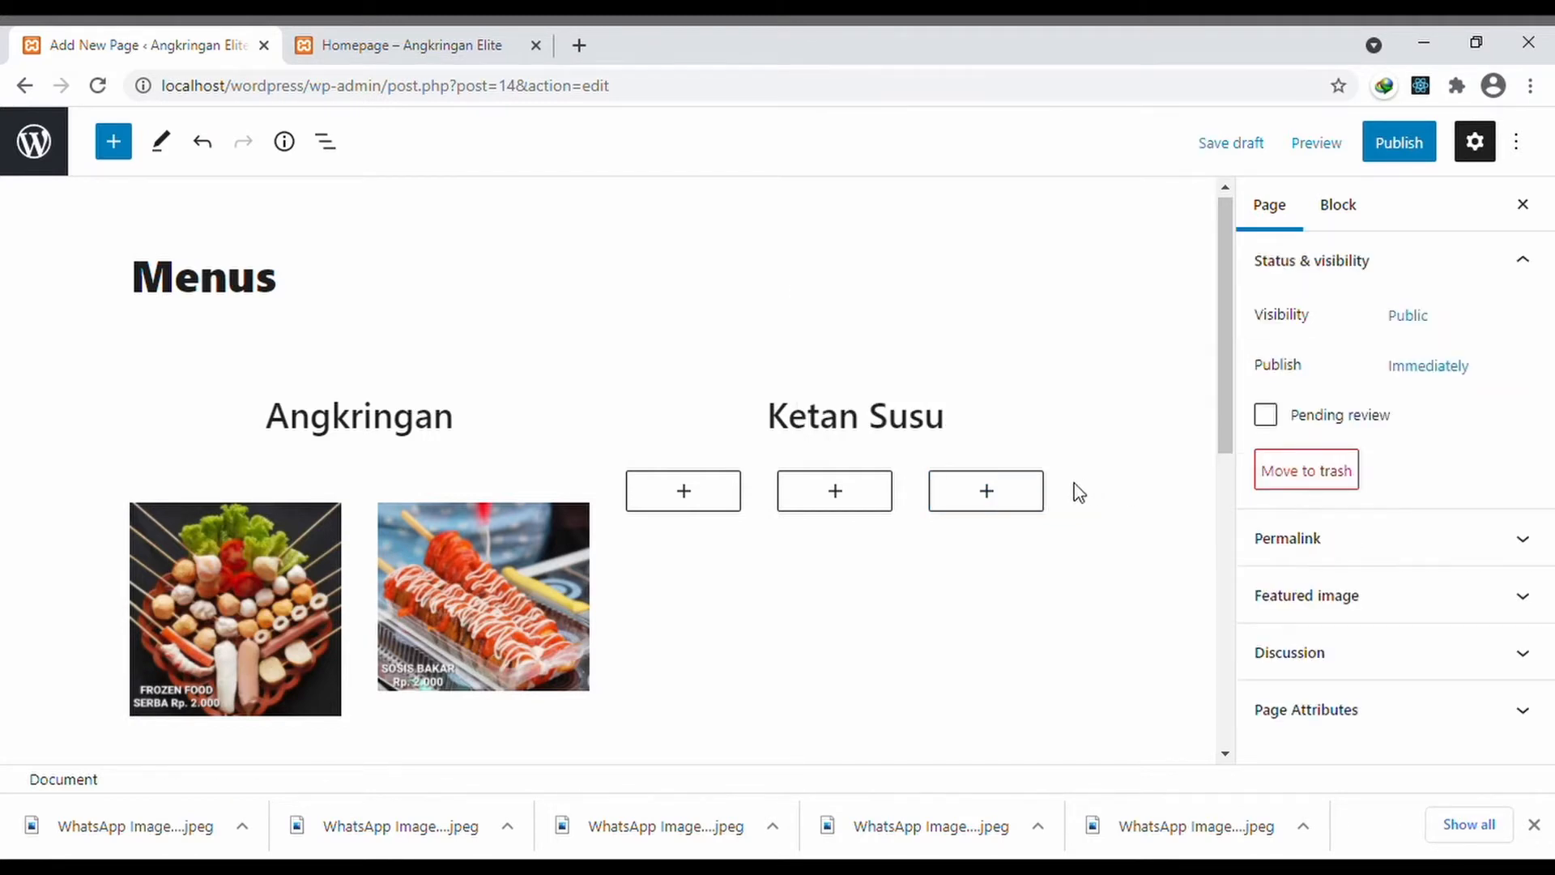
# - Add a fourth nested column after the third one under "Ketan Susu" and set its width to 25%
pyautogui.click(1047, 492)
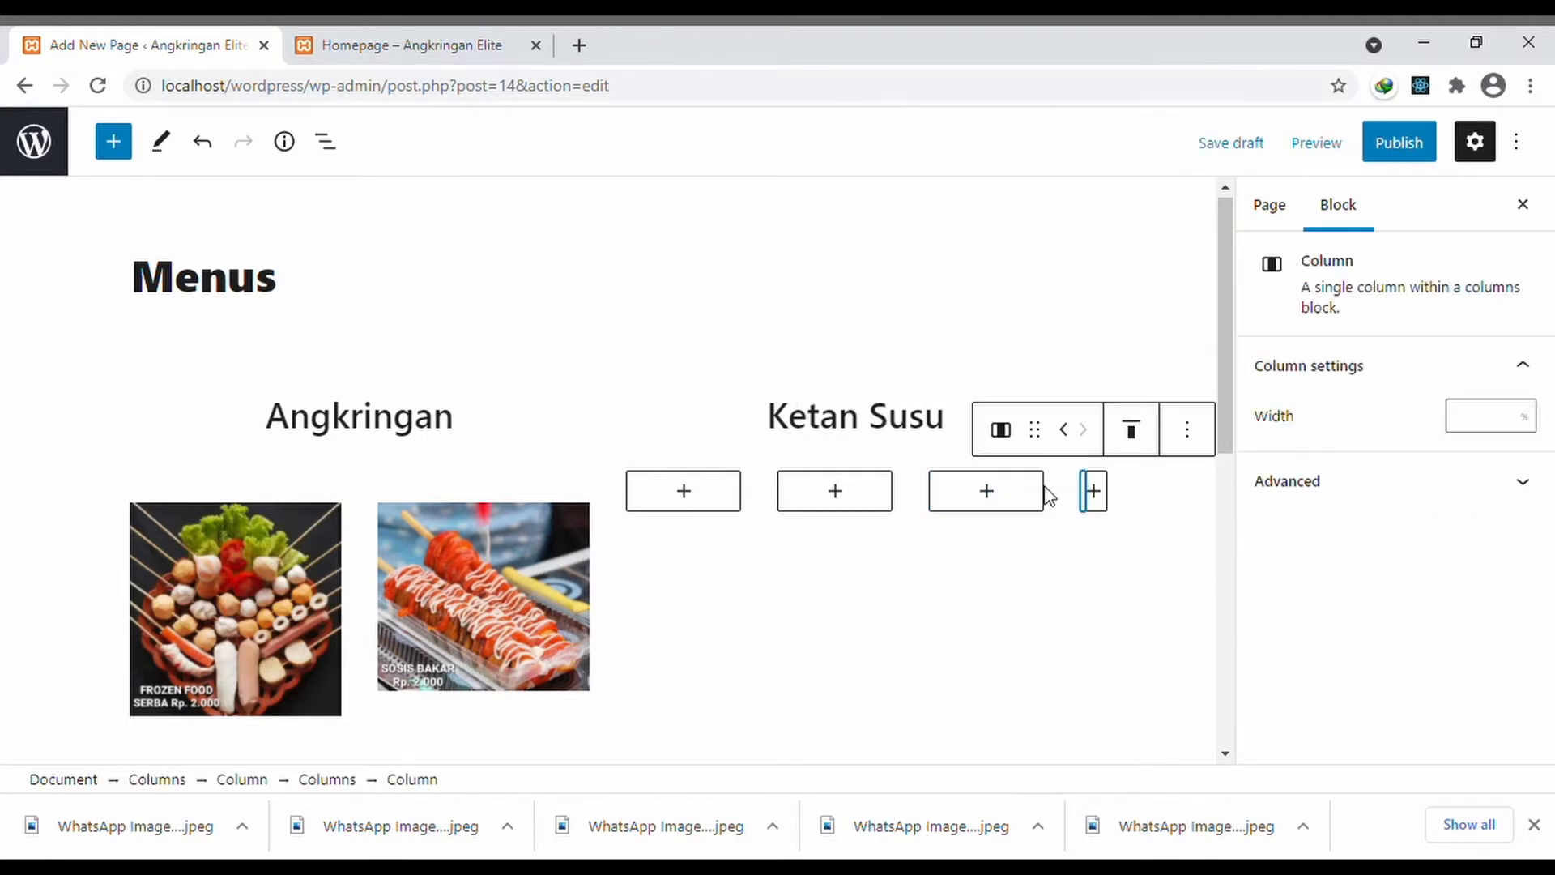
pyautogui.click(1467, 428)
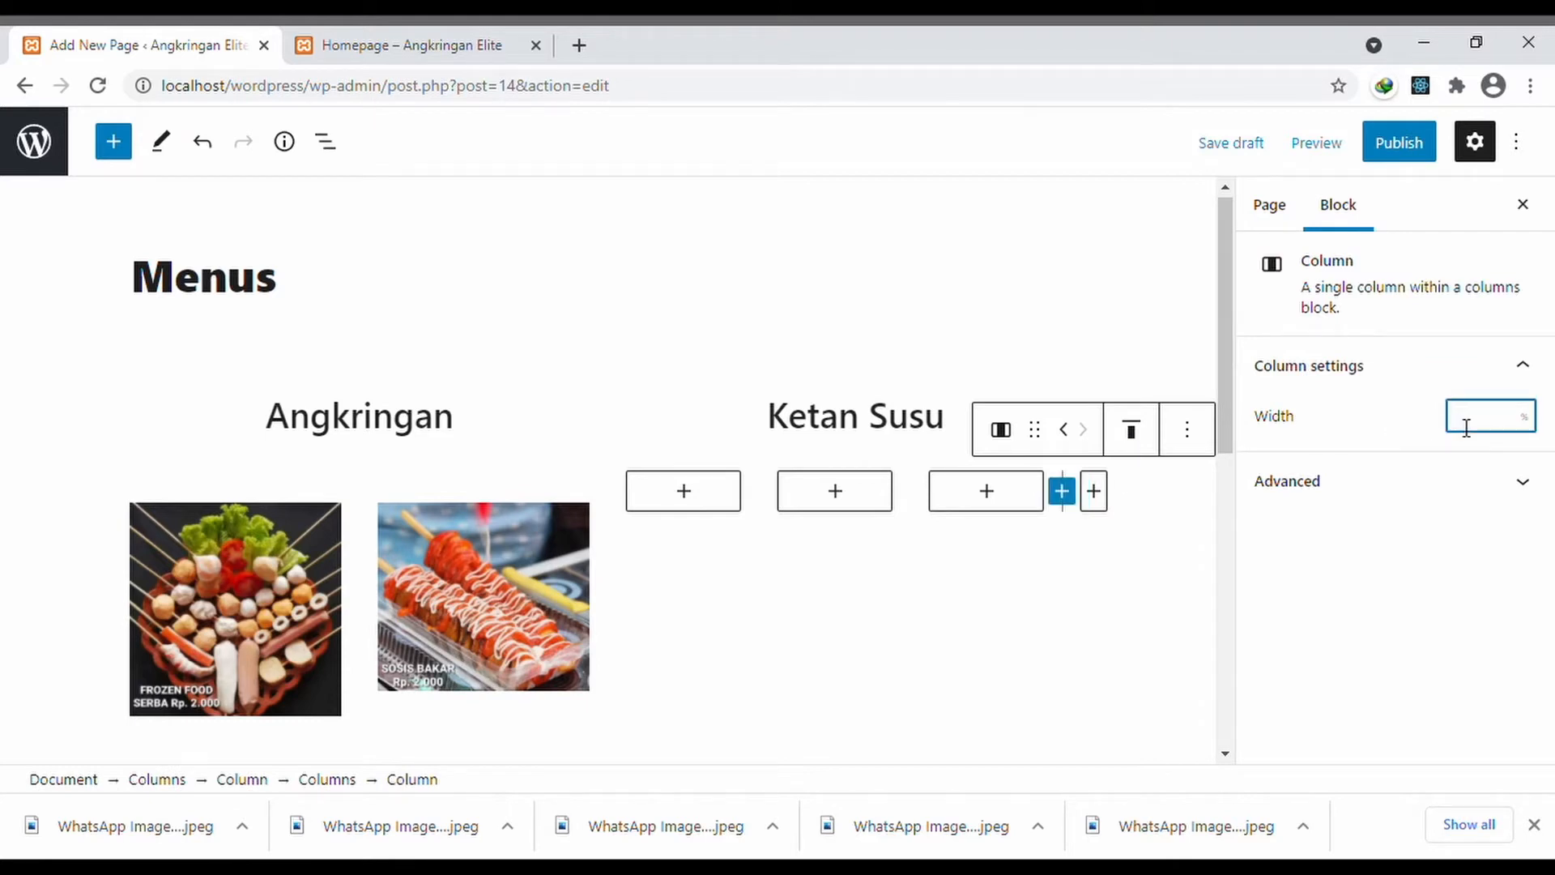
pyautogui.write('25')
pyautogui.click(972, 653)
# - Add an Image block to the first nested column under "Ketan Susu" and upload the ketan susu picture from the computer
pyautogui.scroll(-1, 976, 653)
pyautogui.scroll(-1, 976, 653)
pyautogui.scroll(2, 974, 651)
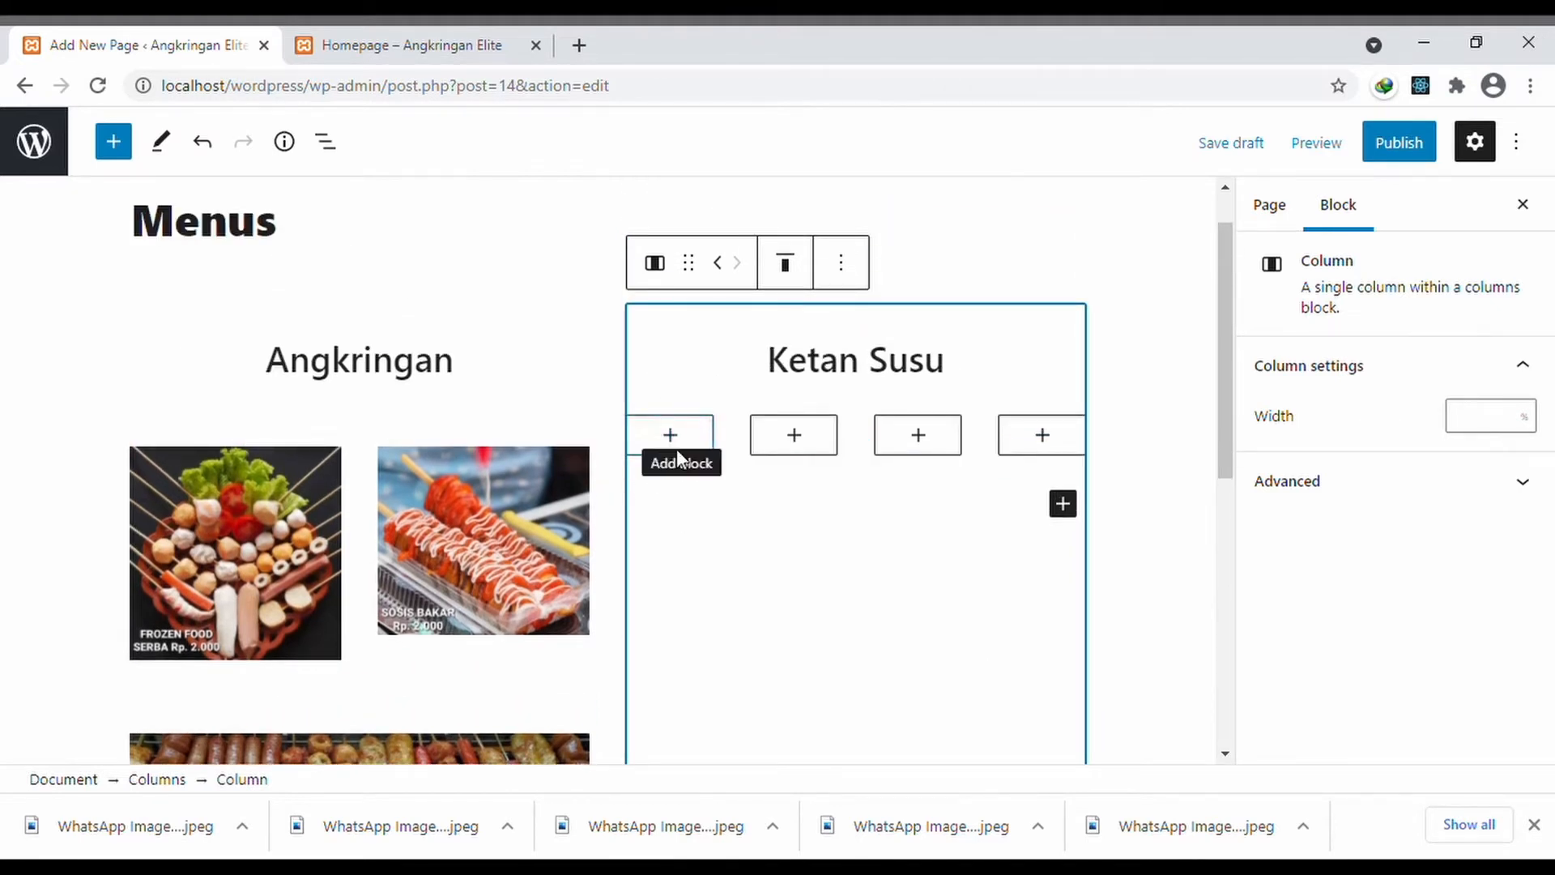
pyautogui.click(677, 449)
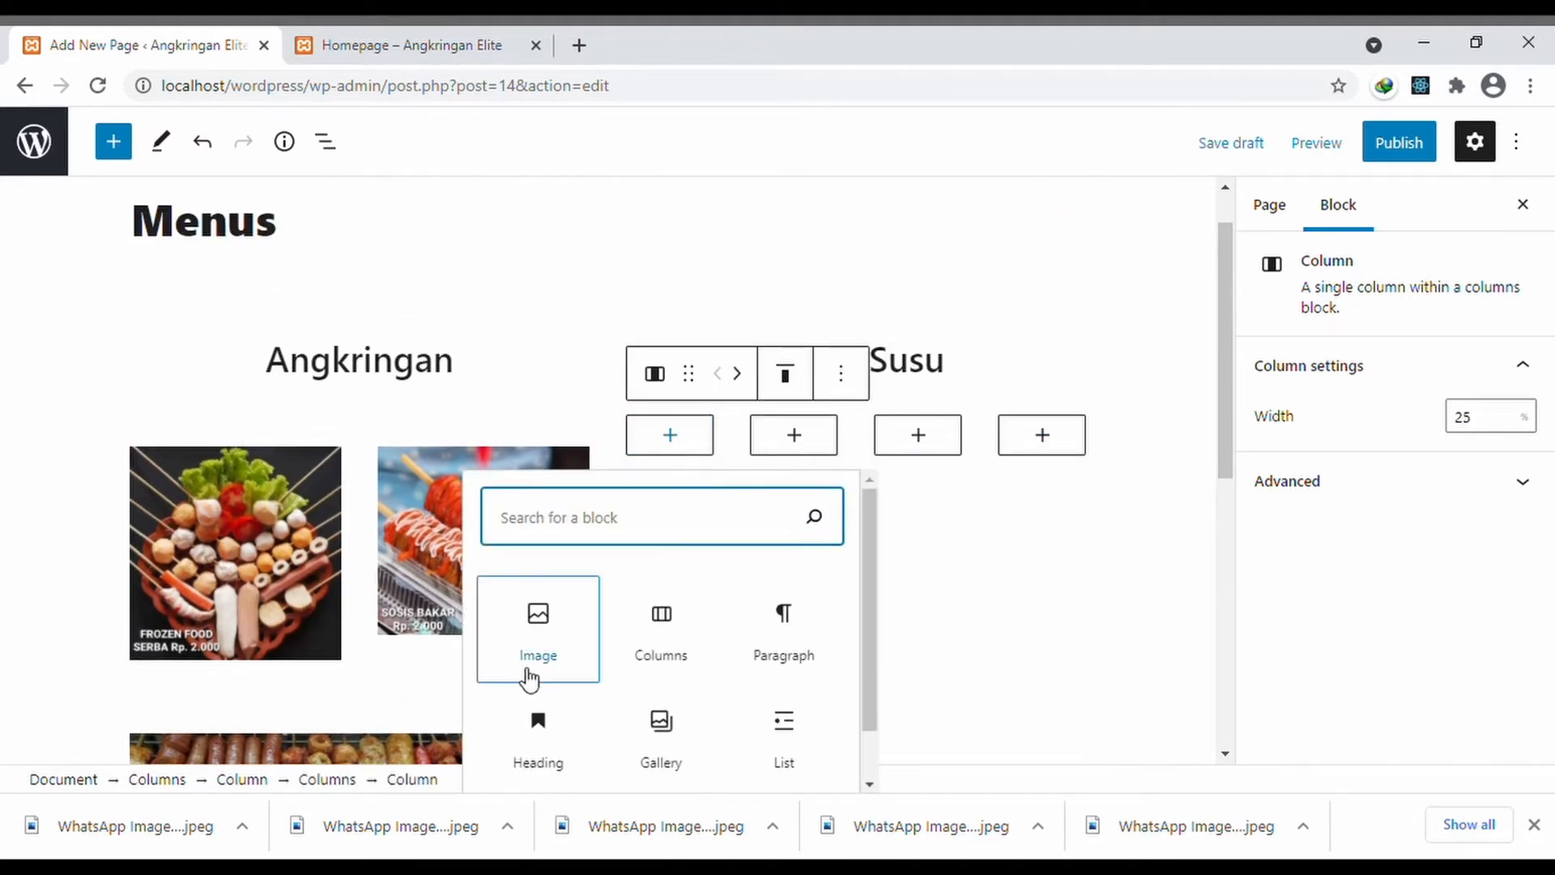
pyautogui.click(551, 657)
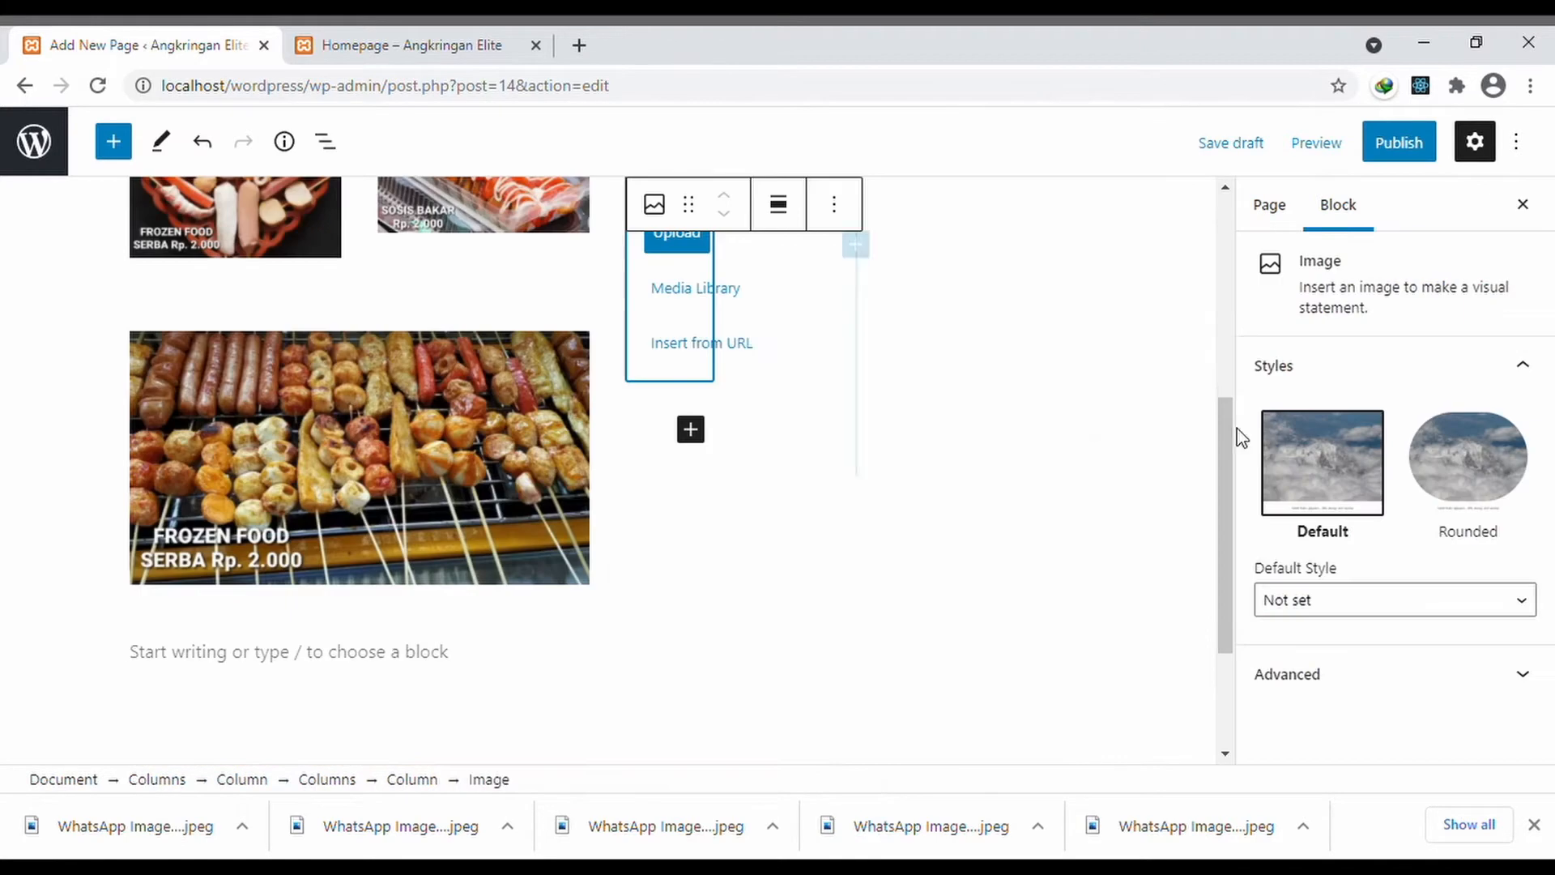
pyautogui.scroll(2, 897, 478)
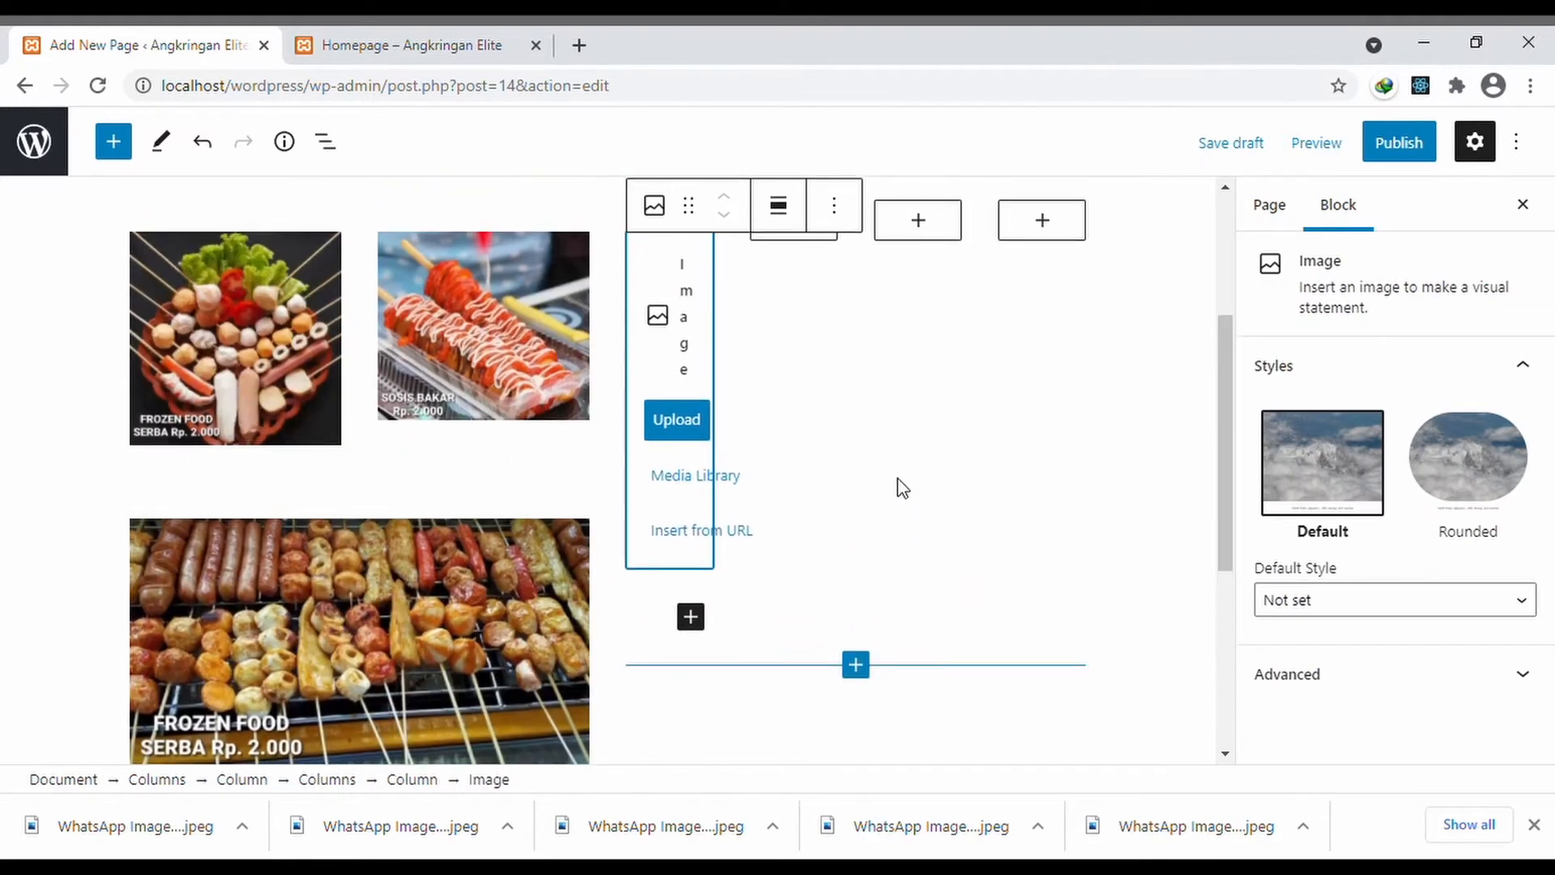
pyautogui.click(678, 429)
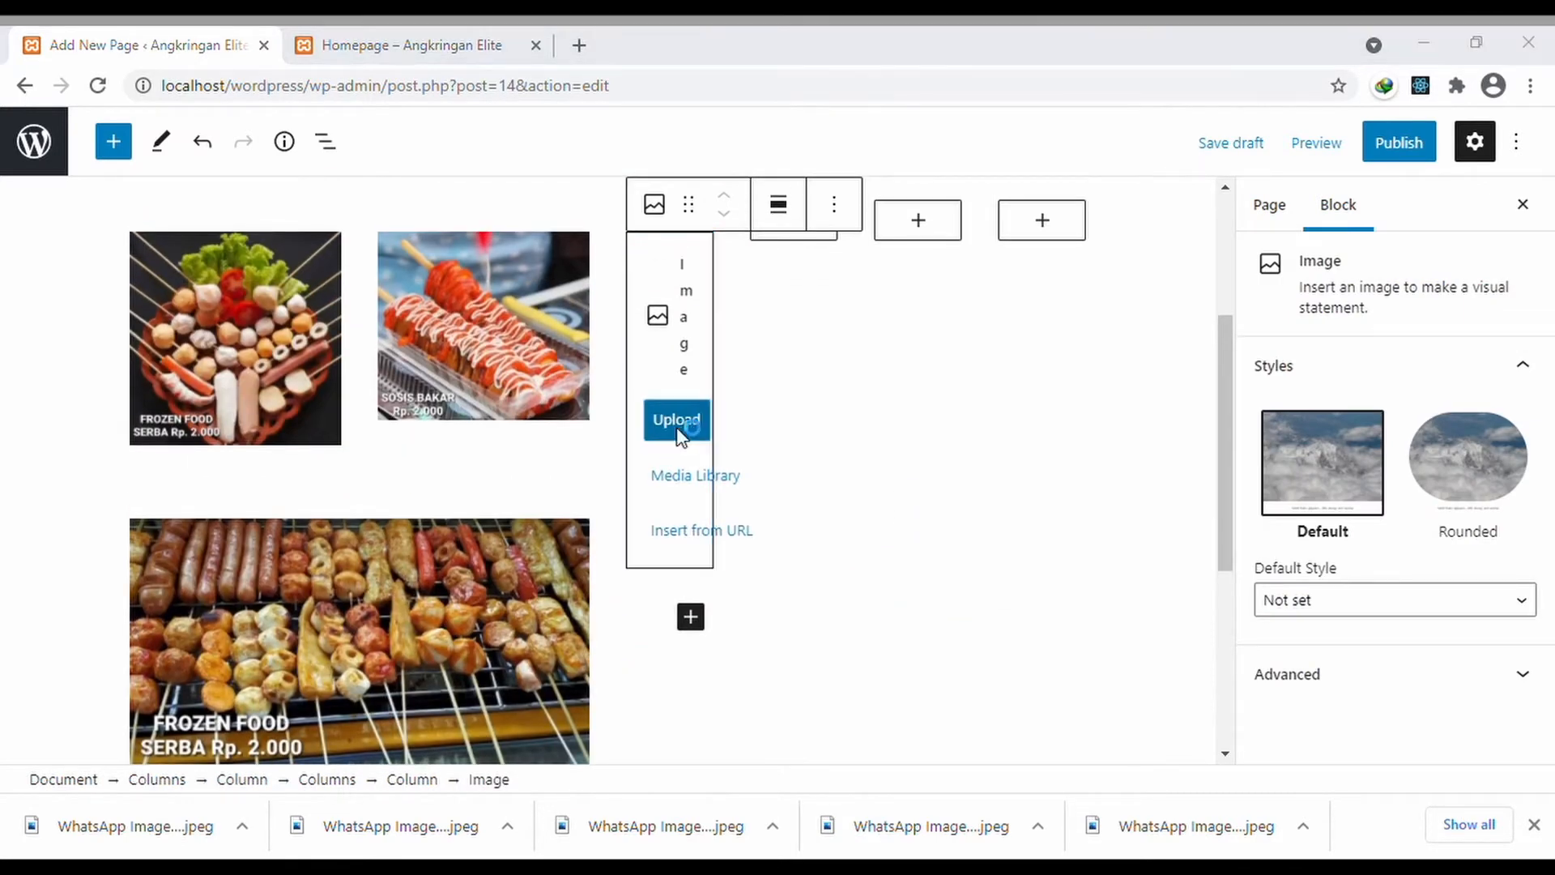
pyautogui.doubleClick(551, 243)
pyautogui.scroll(-1, 889, 340)
pyautogui.scroll(2, 888, 337)
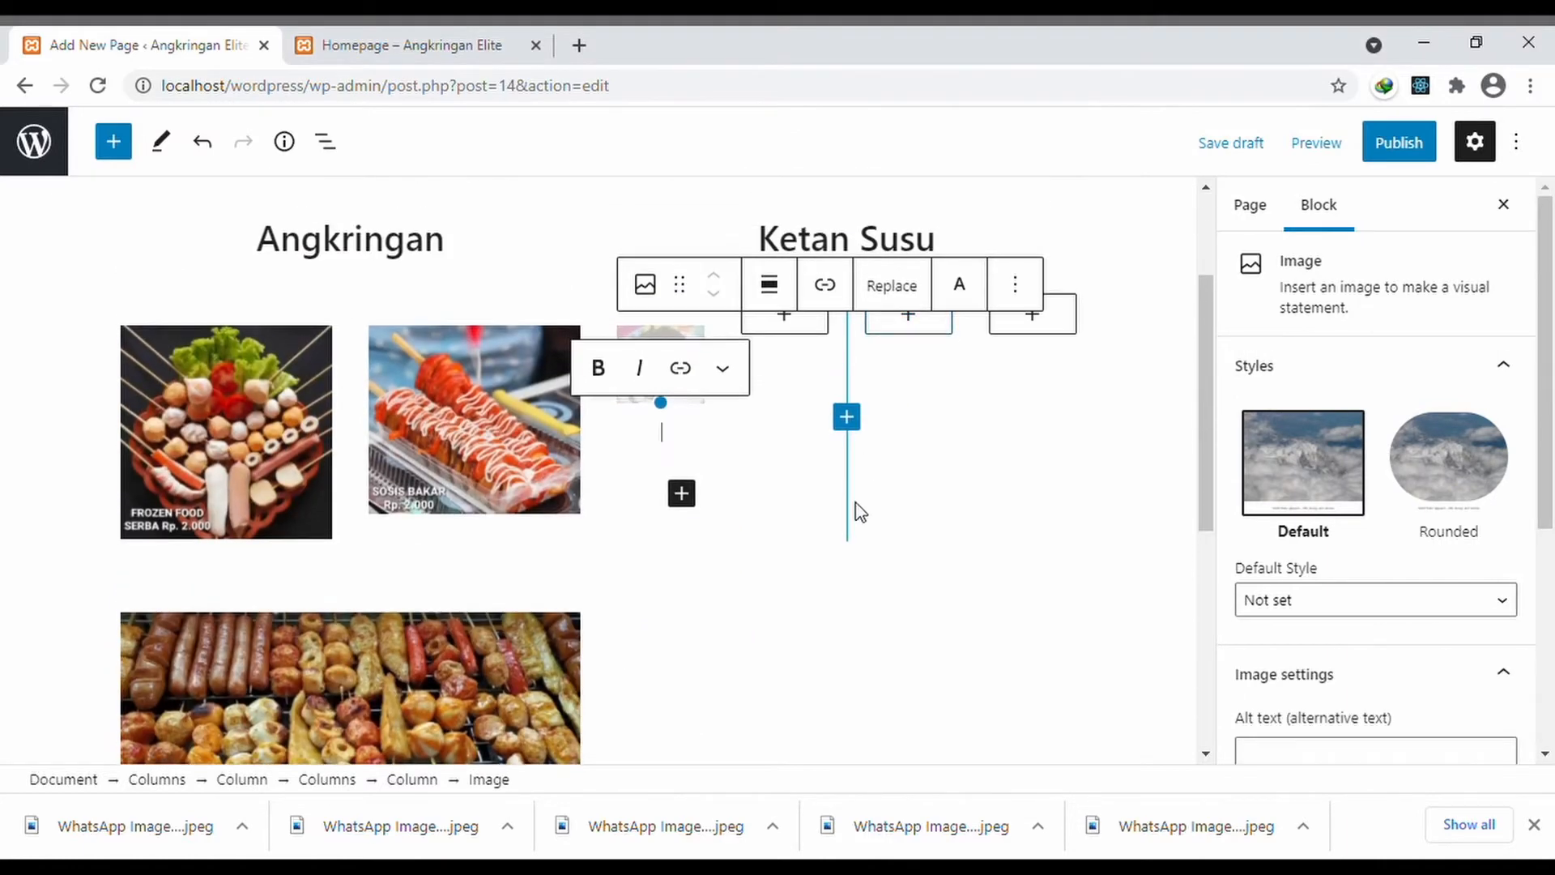
pyautogui.click(1170, 520)
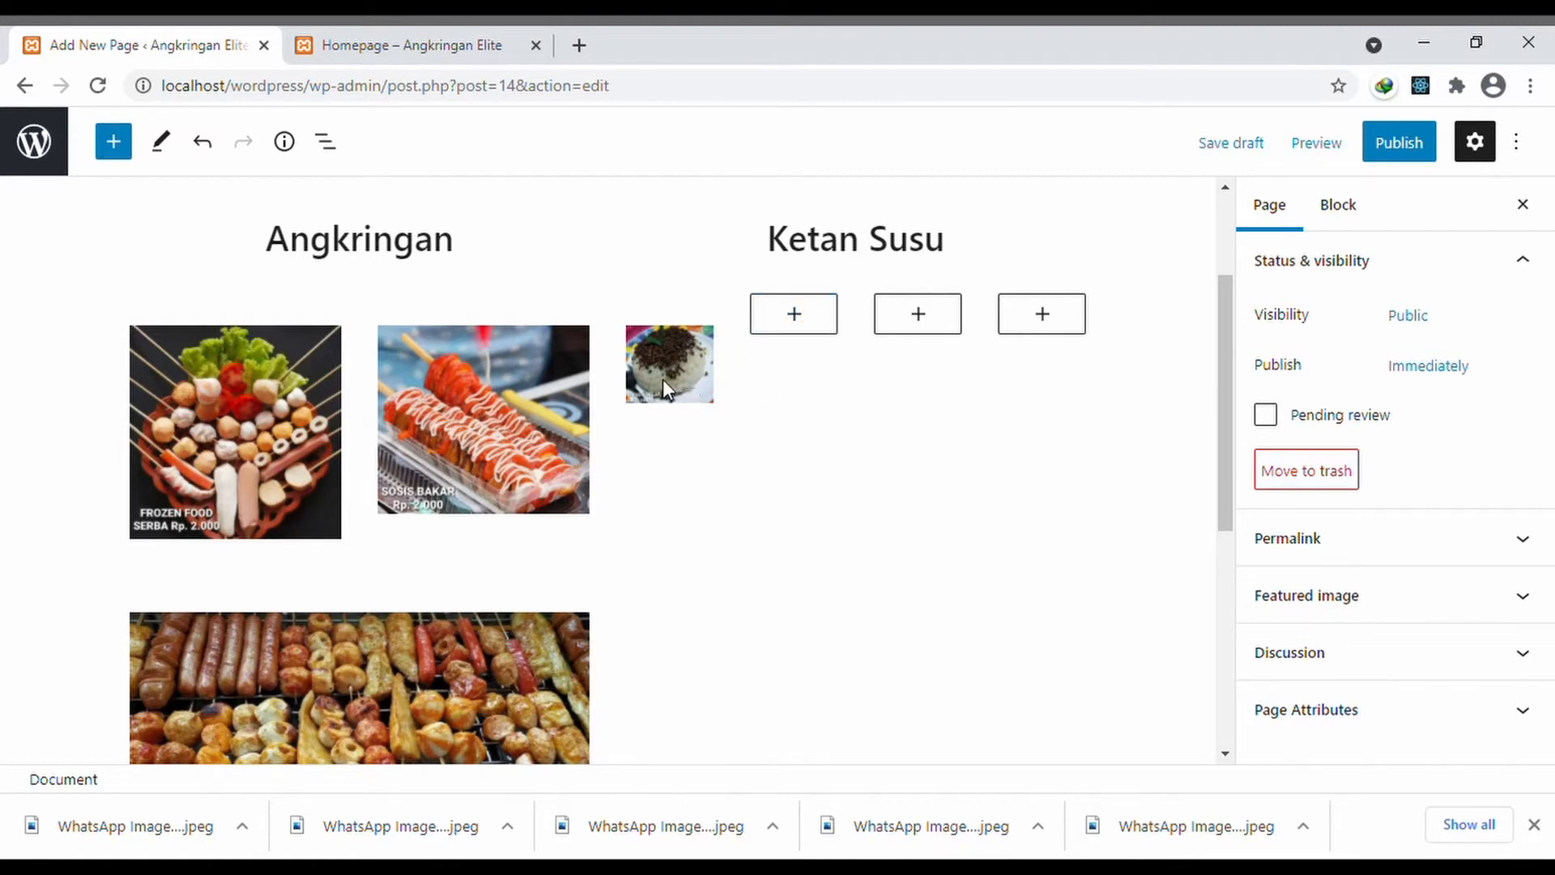
# - Undo the picture insertion in the first nested column under "Ketan Susu"
pyautogui.click(682, 362)
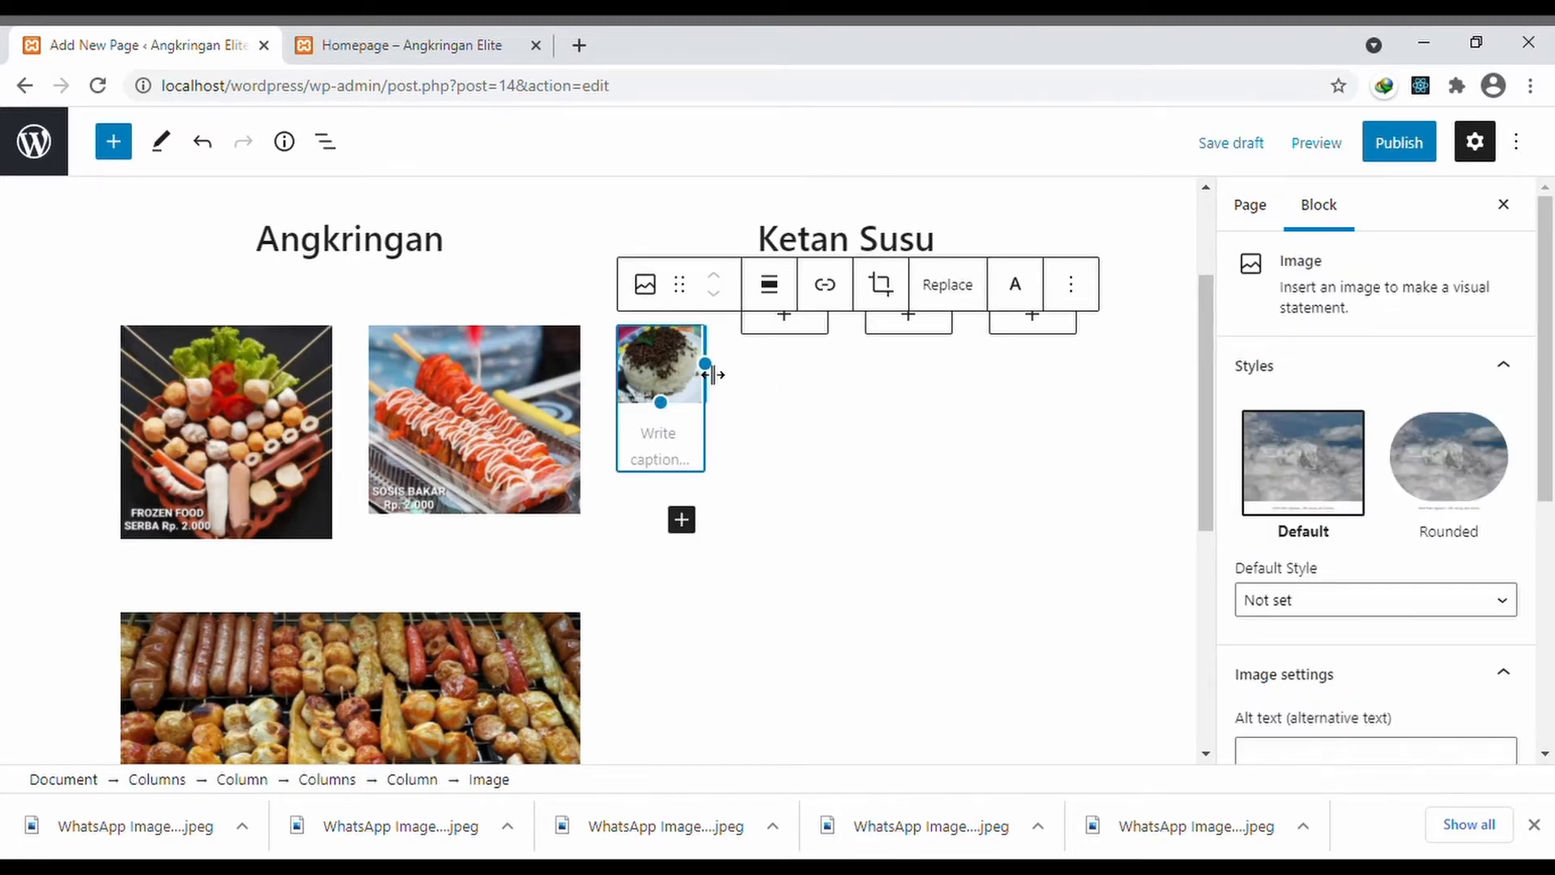
pyautogui.hotkey('ctrl', 'z')
pyautogui.press('Delete')
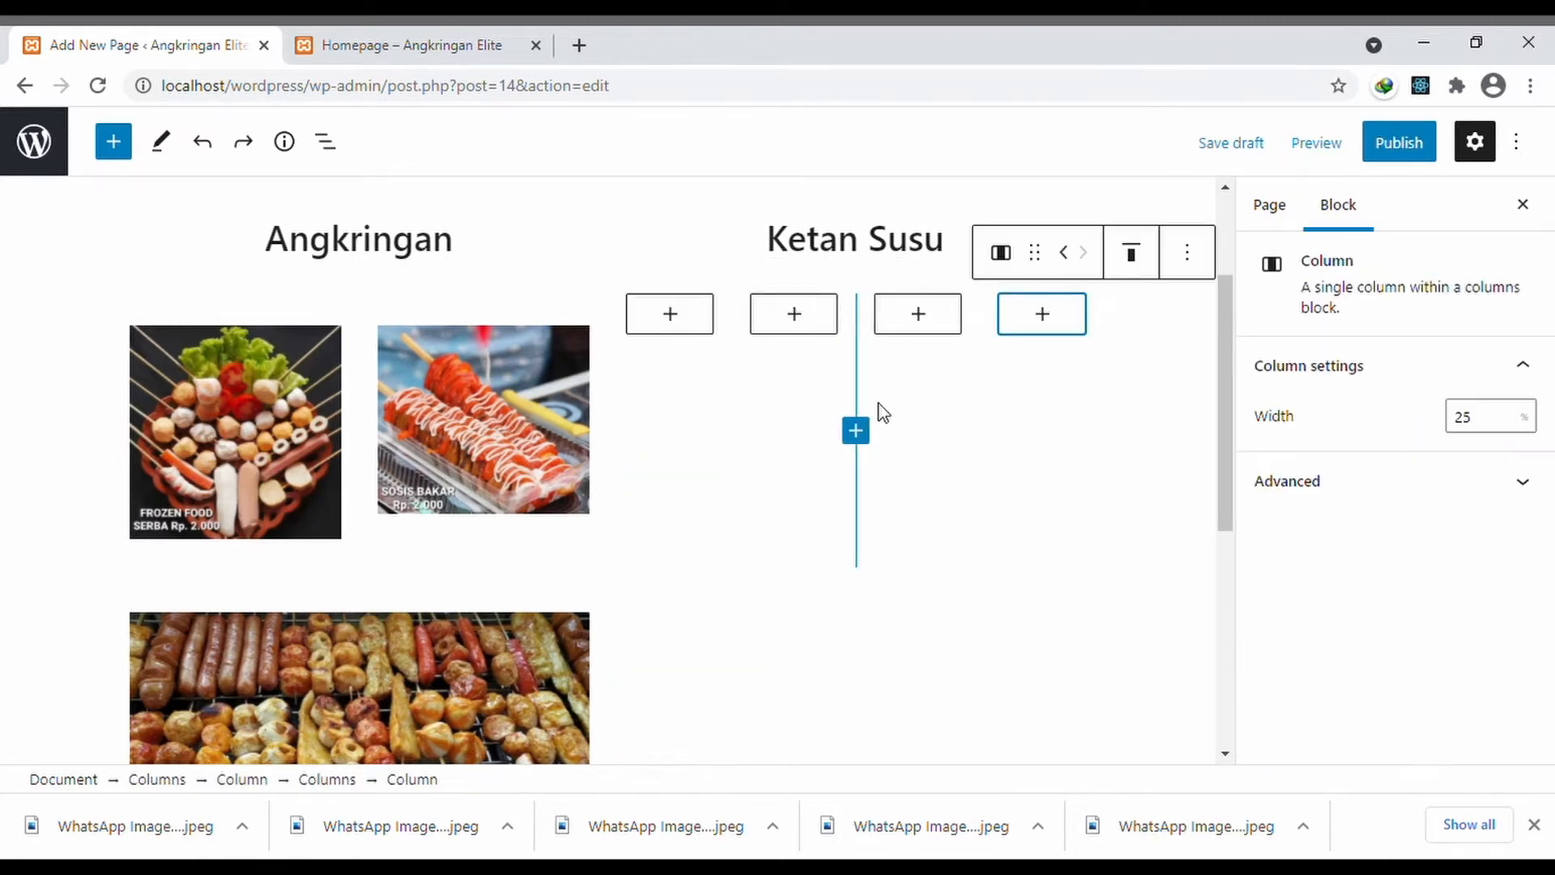
# - Undo the addition of the fourth nested column and the width settings of the second and third ones under "Ketan Susu"
pyautogui.hotkey('ctrl', 'z')
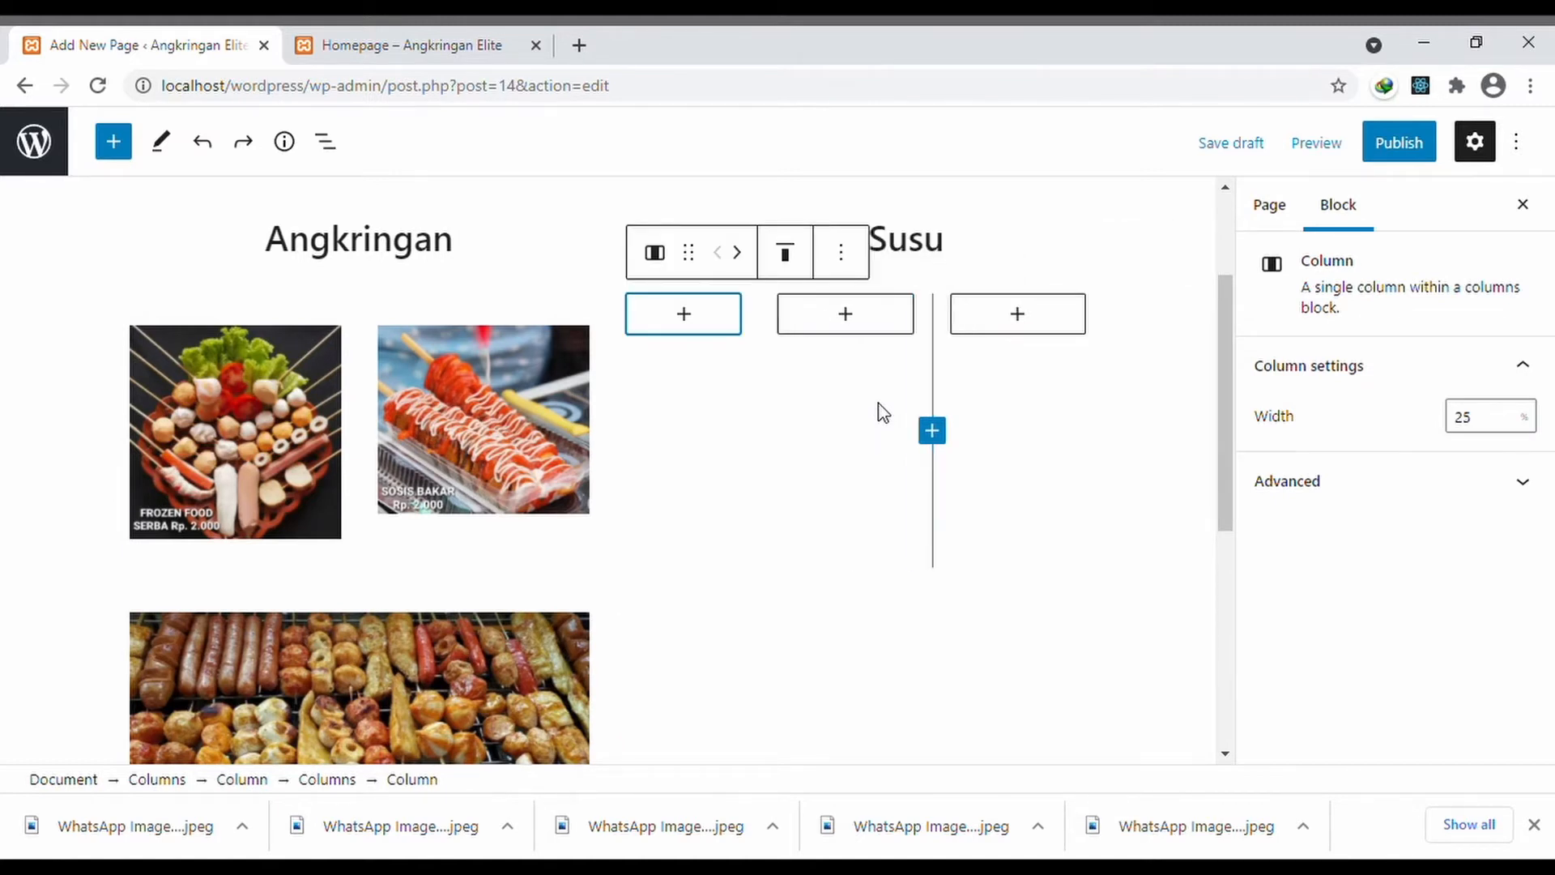
# - Add an Image block to the first 25% nested column under "Ketan Susu" and upload the chocolate-topped ketan picture
pyautogui.click(682, 314)
pyautogui.click(559, 506)
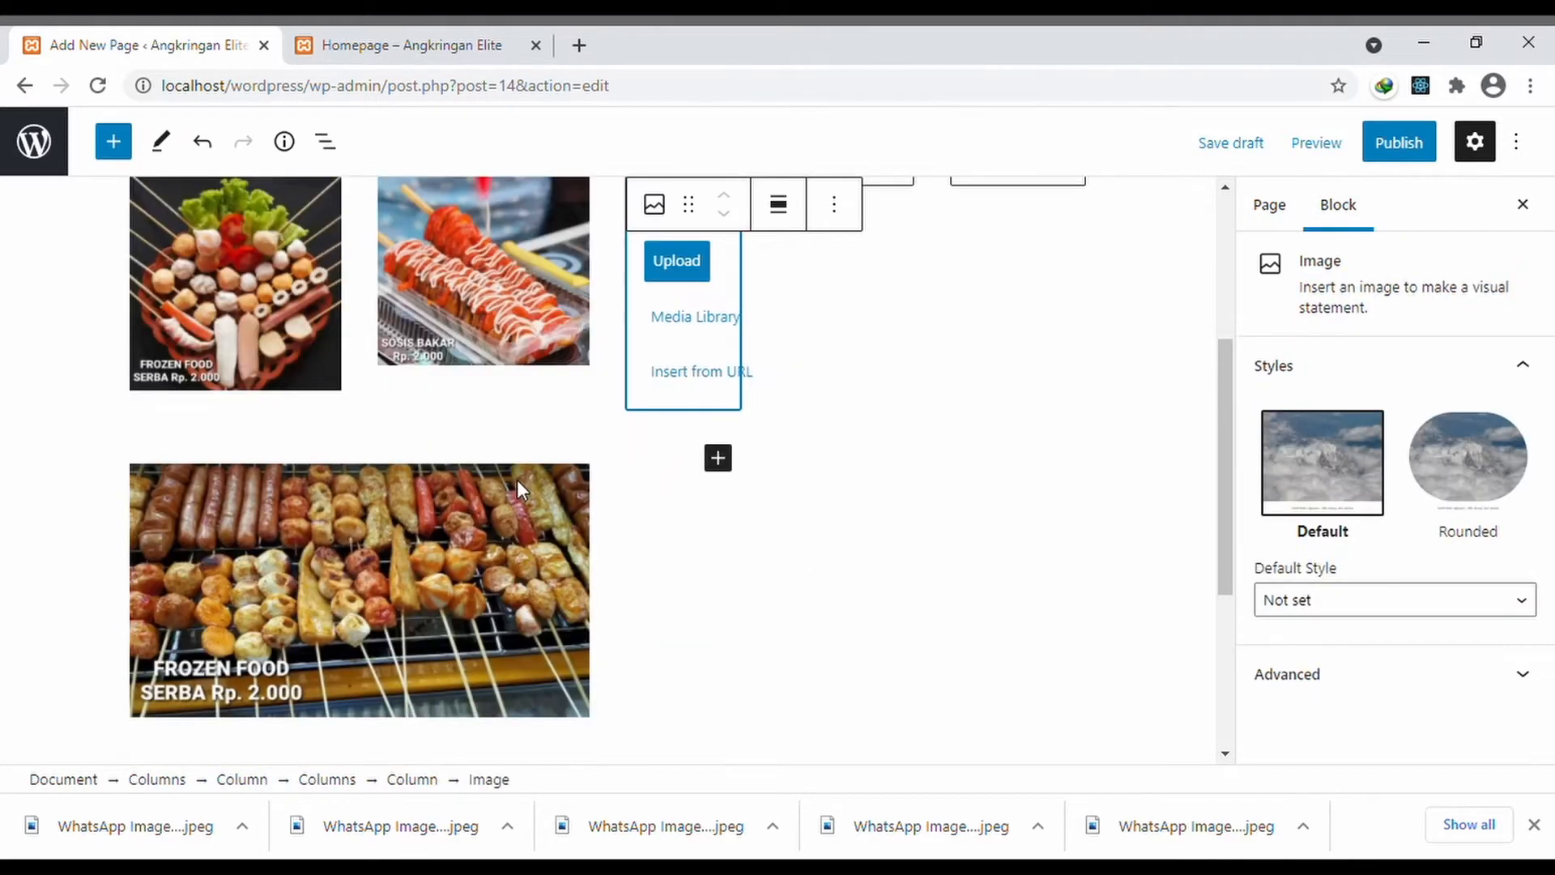
pyautogui.click(701, 261)
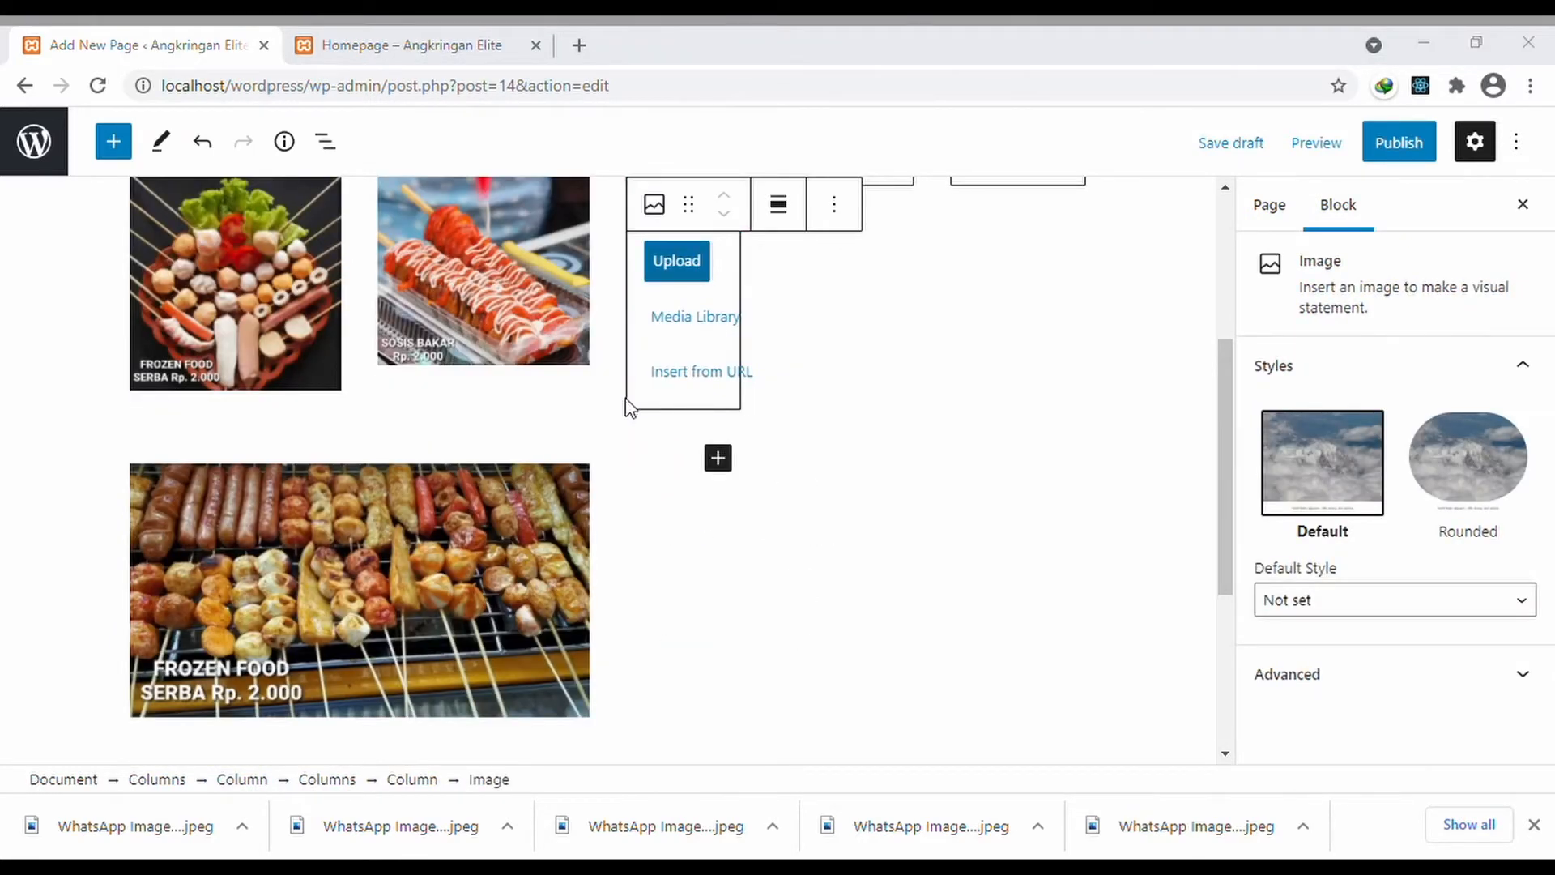
pyautogui.doubleClick(523, 251)
pyautogui.scroll(2, 878, 336)
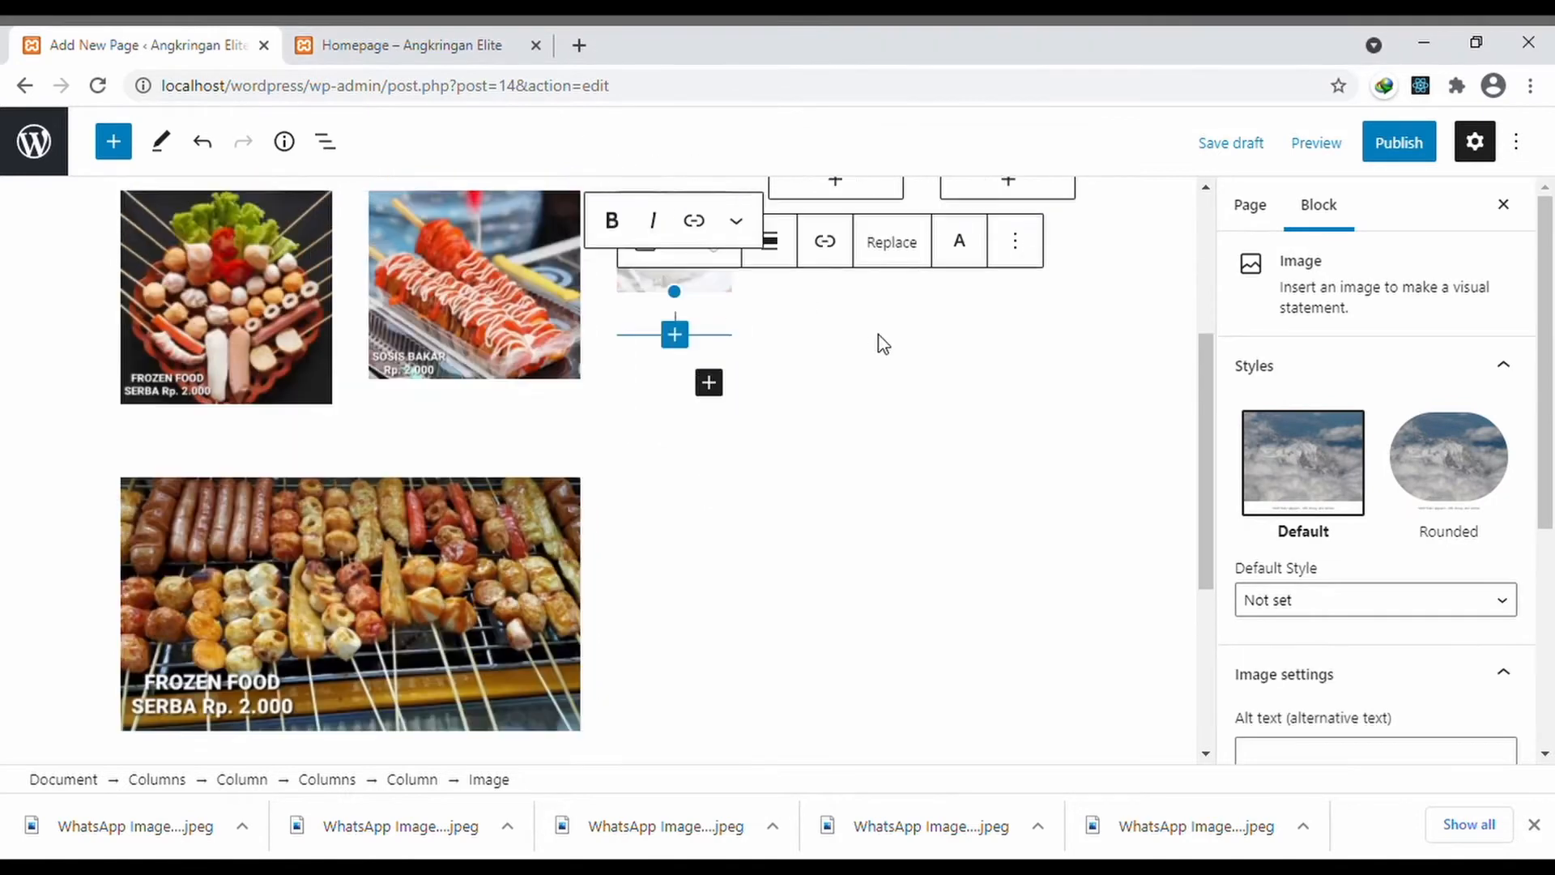
# - Add an Image block to the second nested column under "Ketan Susu"
pyautogui.click(857, 255)
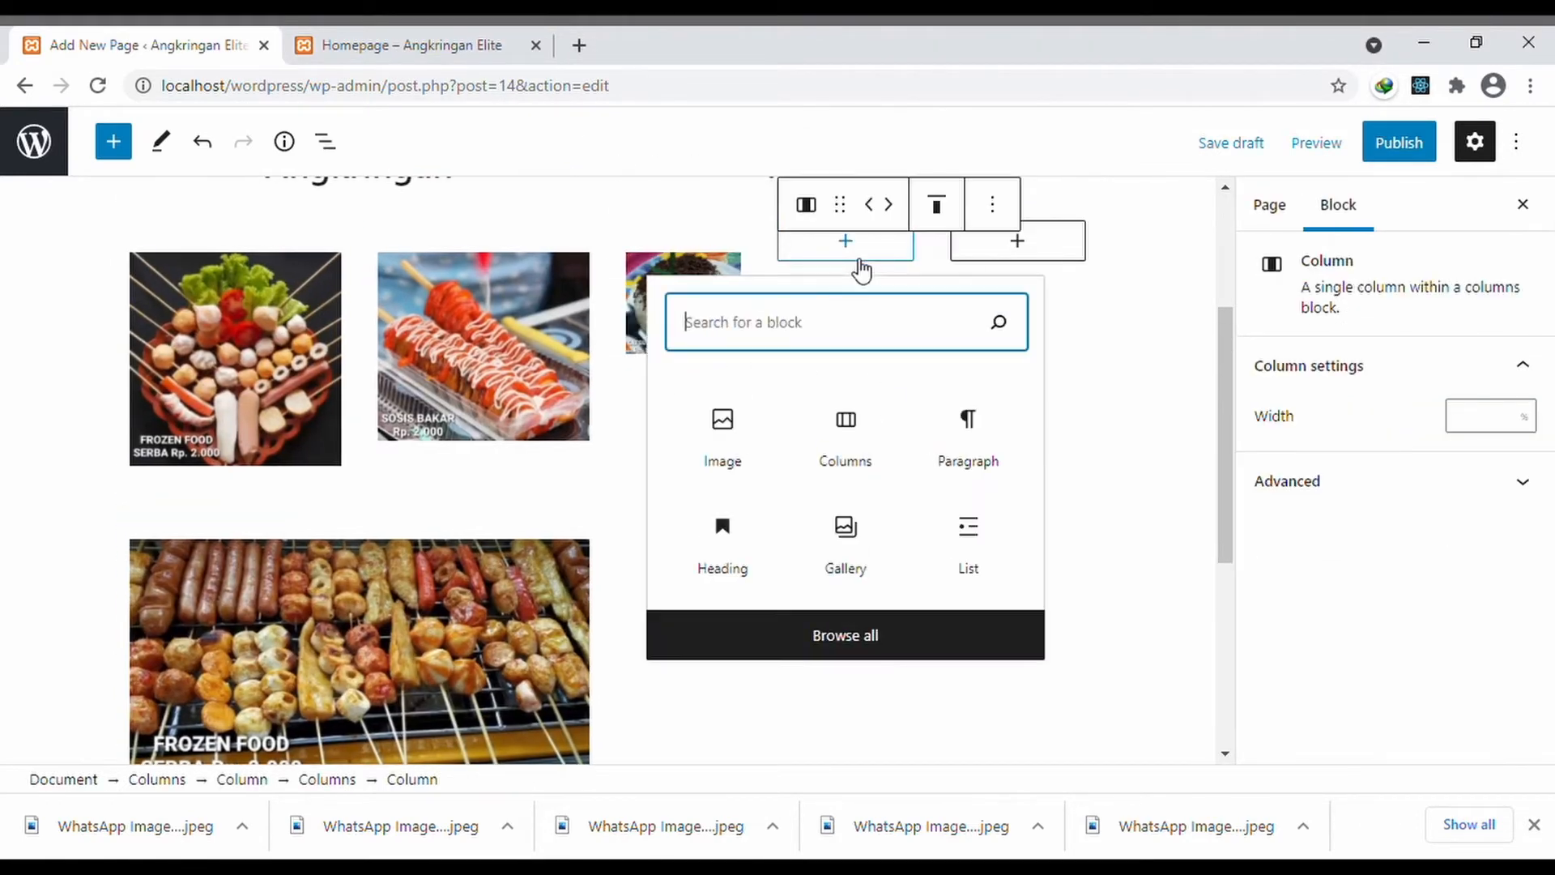
pyautogui.click(756, 422)
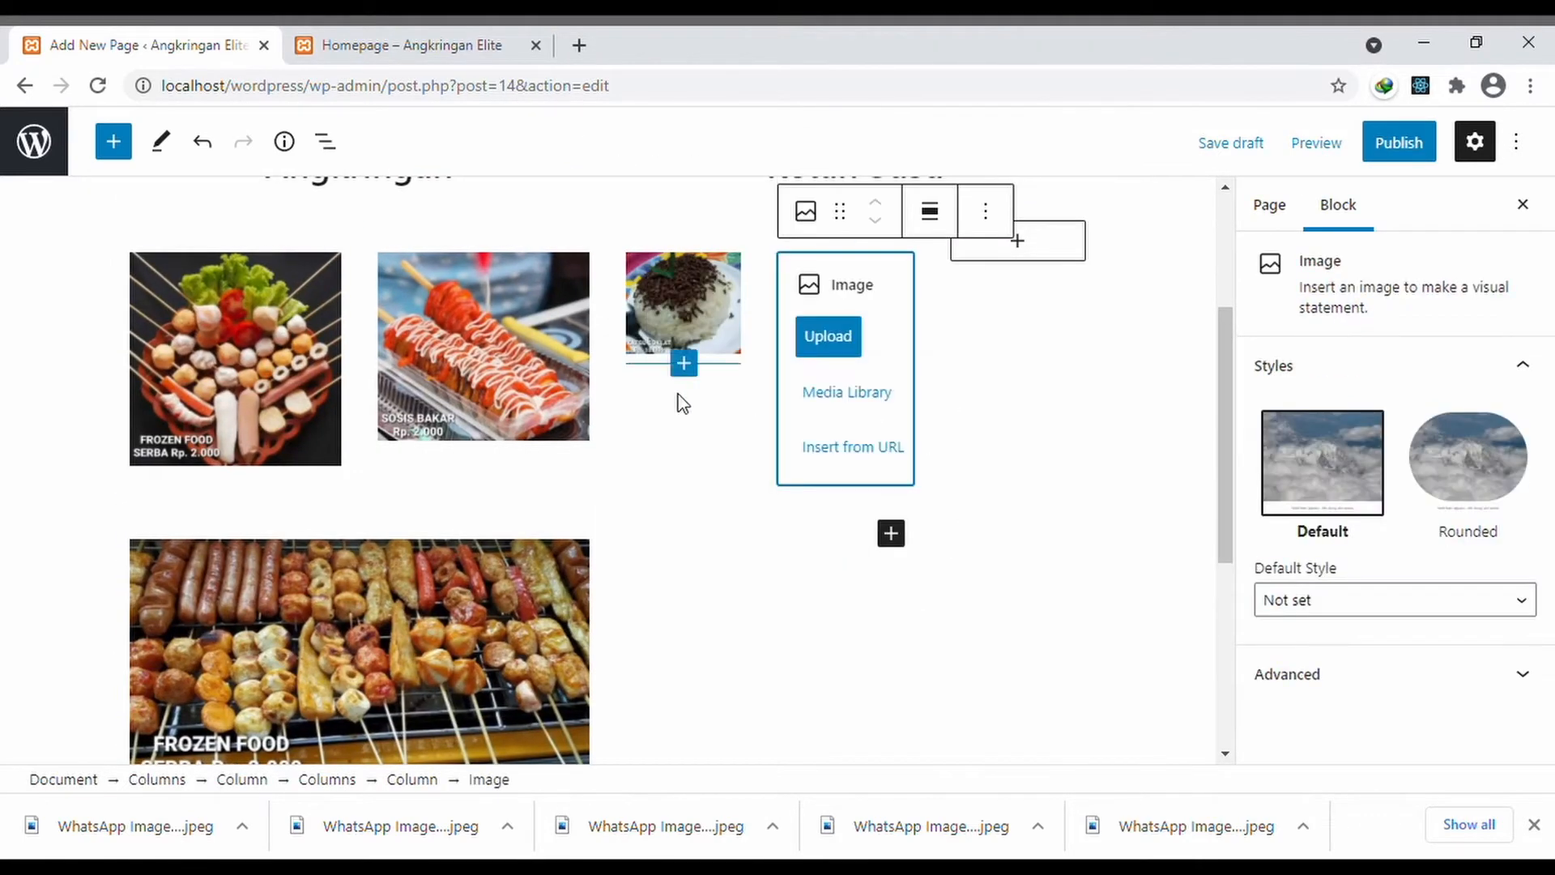
pyautogui.click(726, 317)
pyautogui.scroll(2, 739, 316)
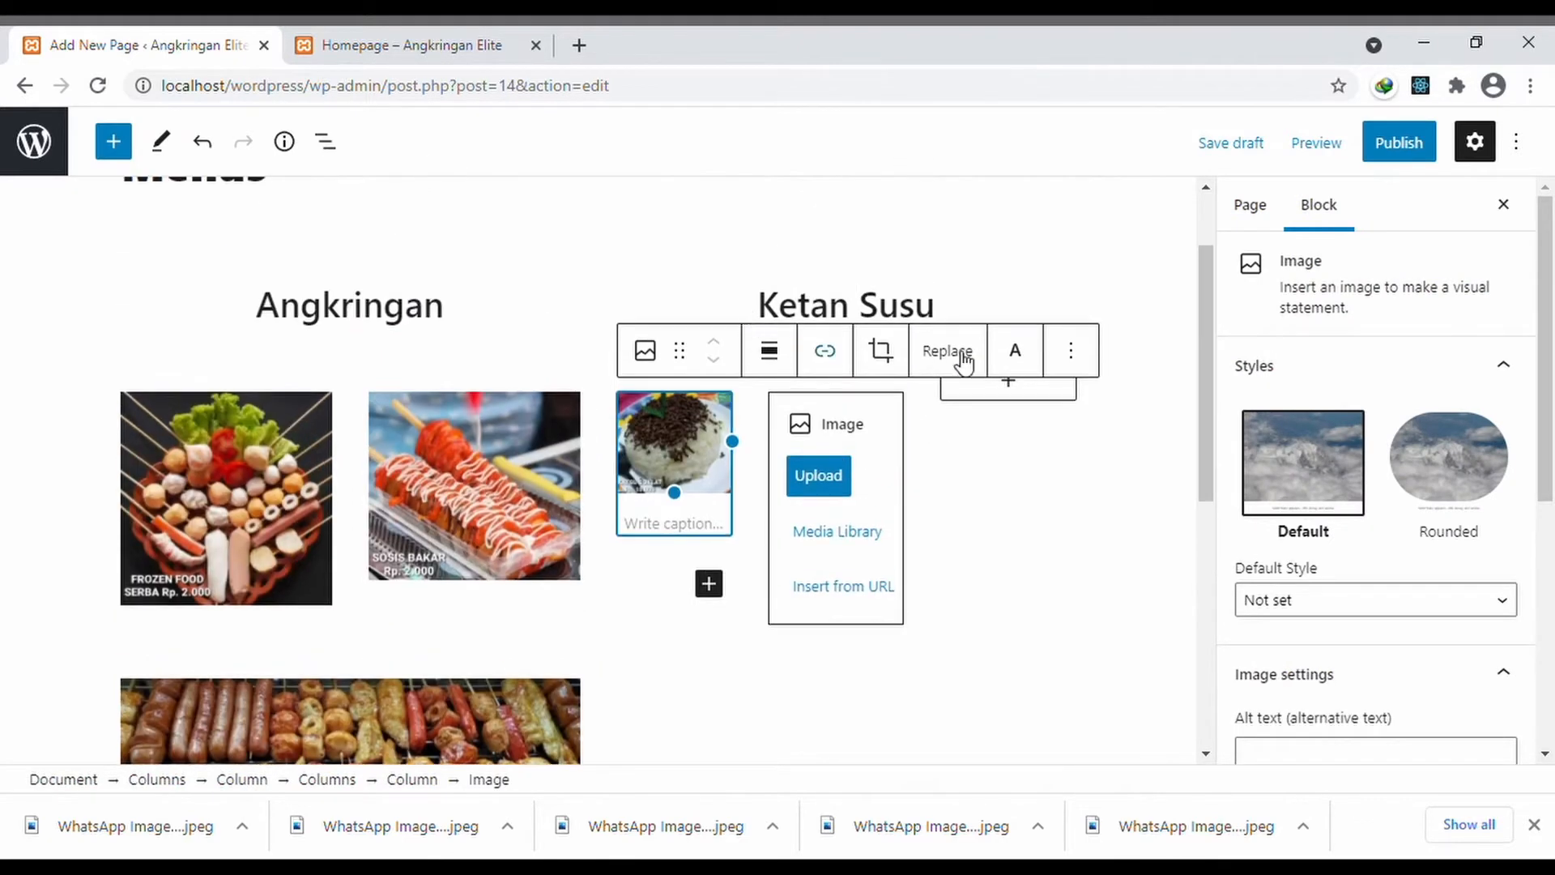
# - Remove the empty third nested column under "Ketan Susu"
pyautogui.click(1084, 403)
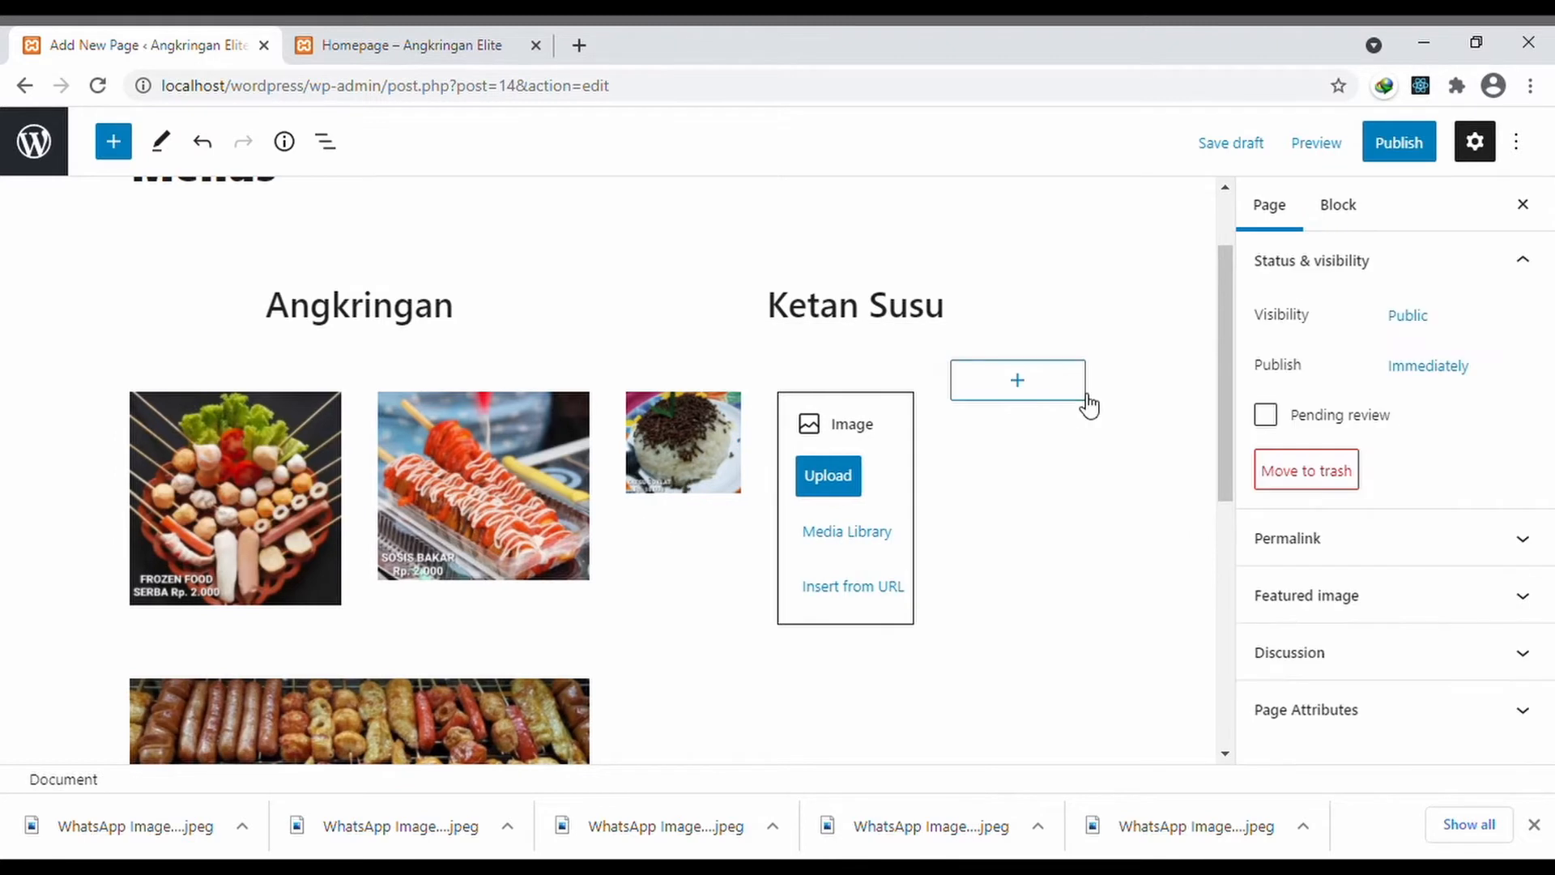
pyautogui.click(1066, 394)
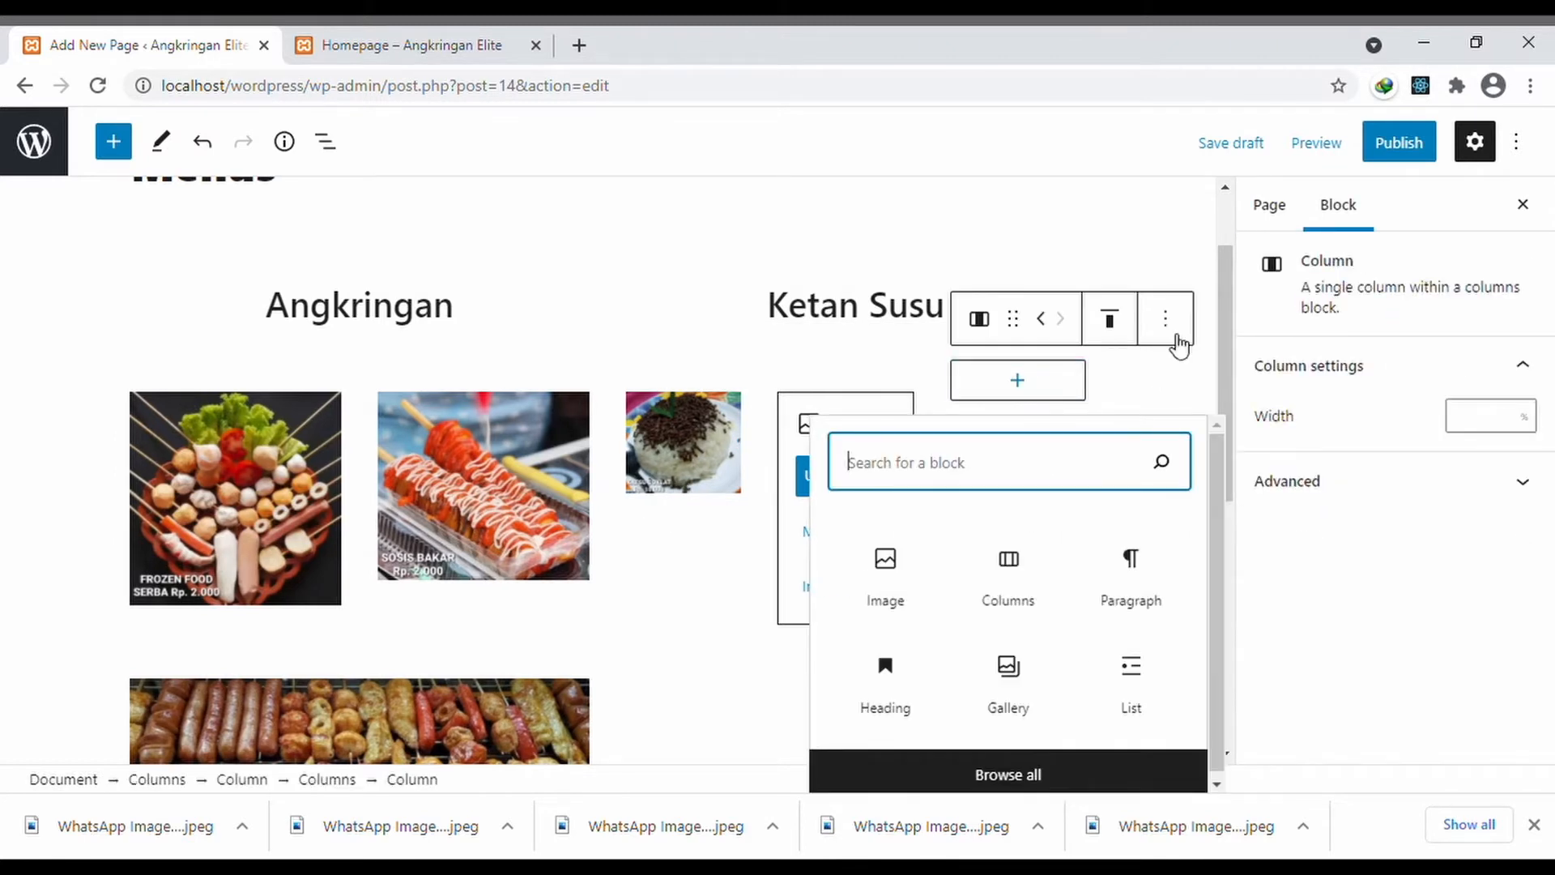
pyautogui.click(1156, 328)
pyautogui.click(1157, 328)
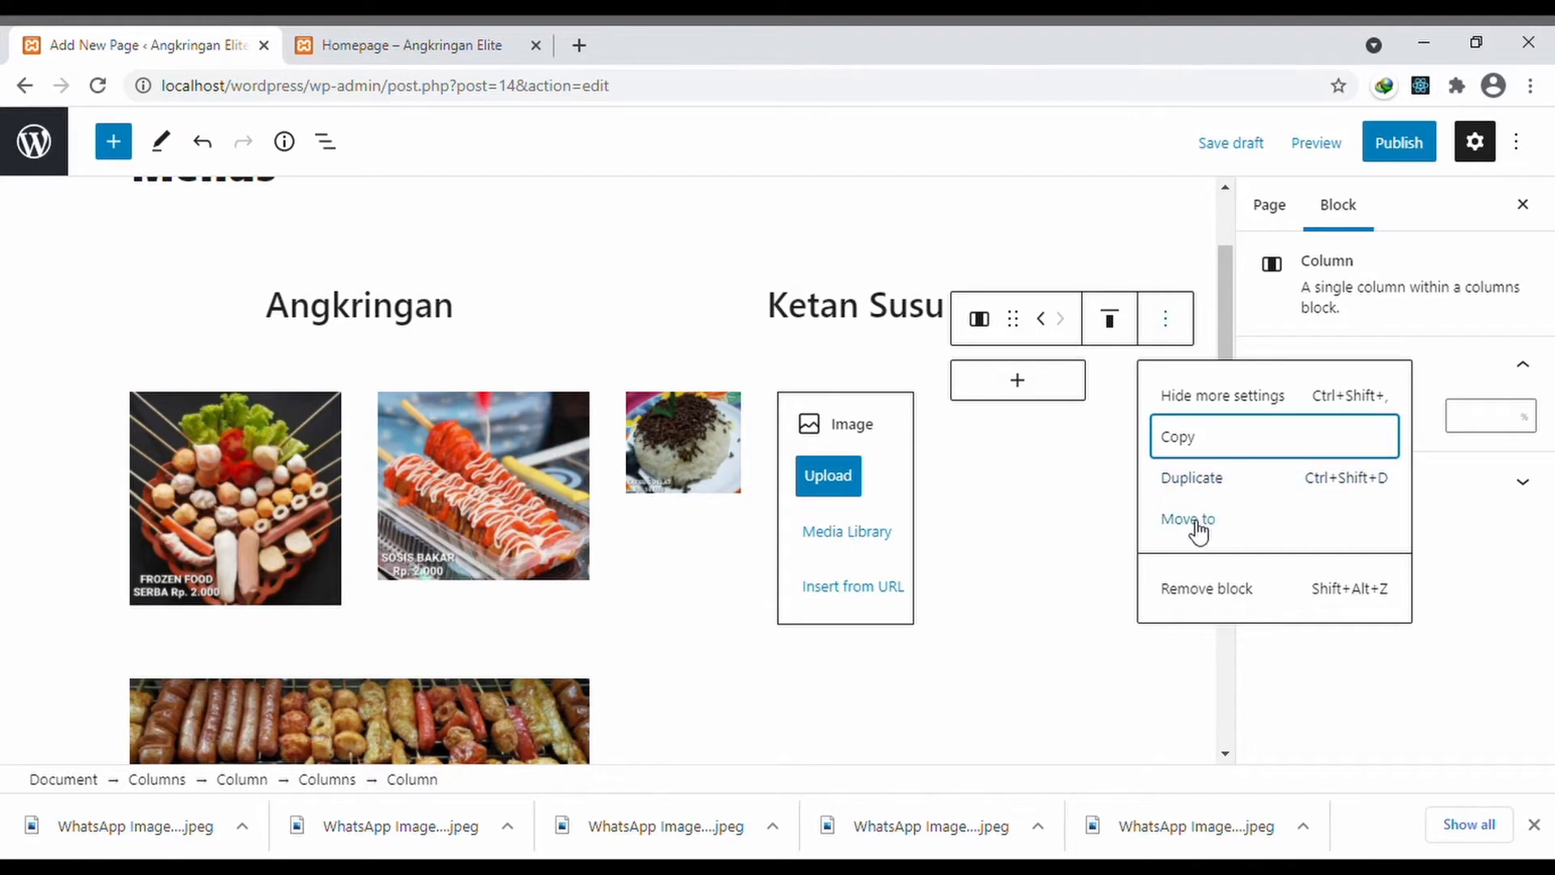
pyautogui.click(1206, 590)
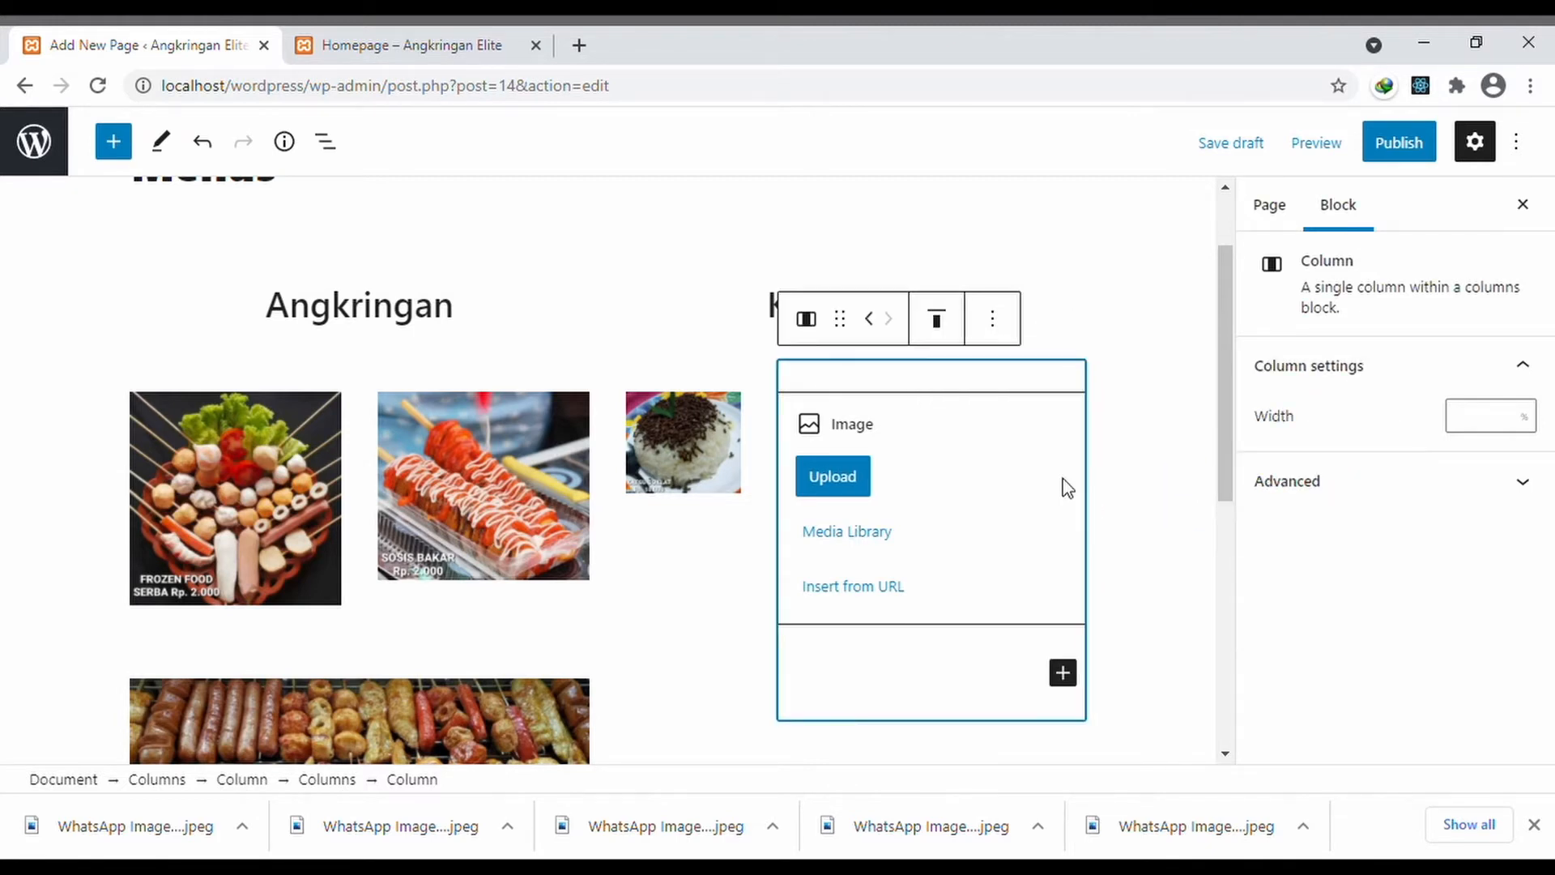
# - Set the width of the second nested column under "Ketan Susu" to 50%
pyautogui.click(1500, 418)
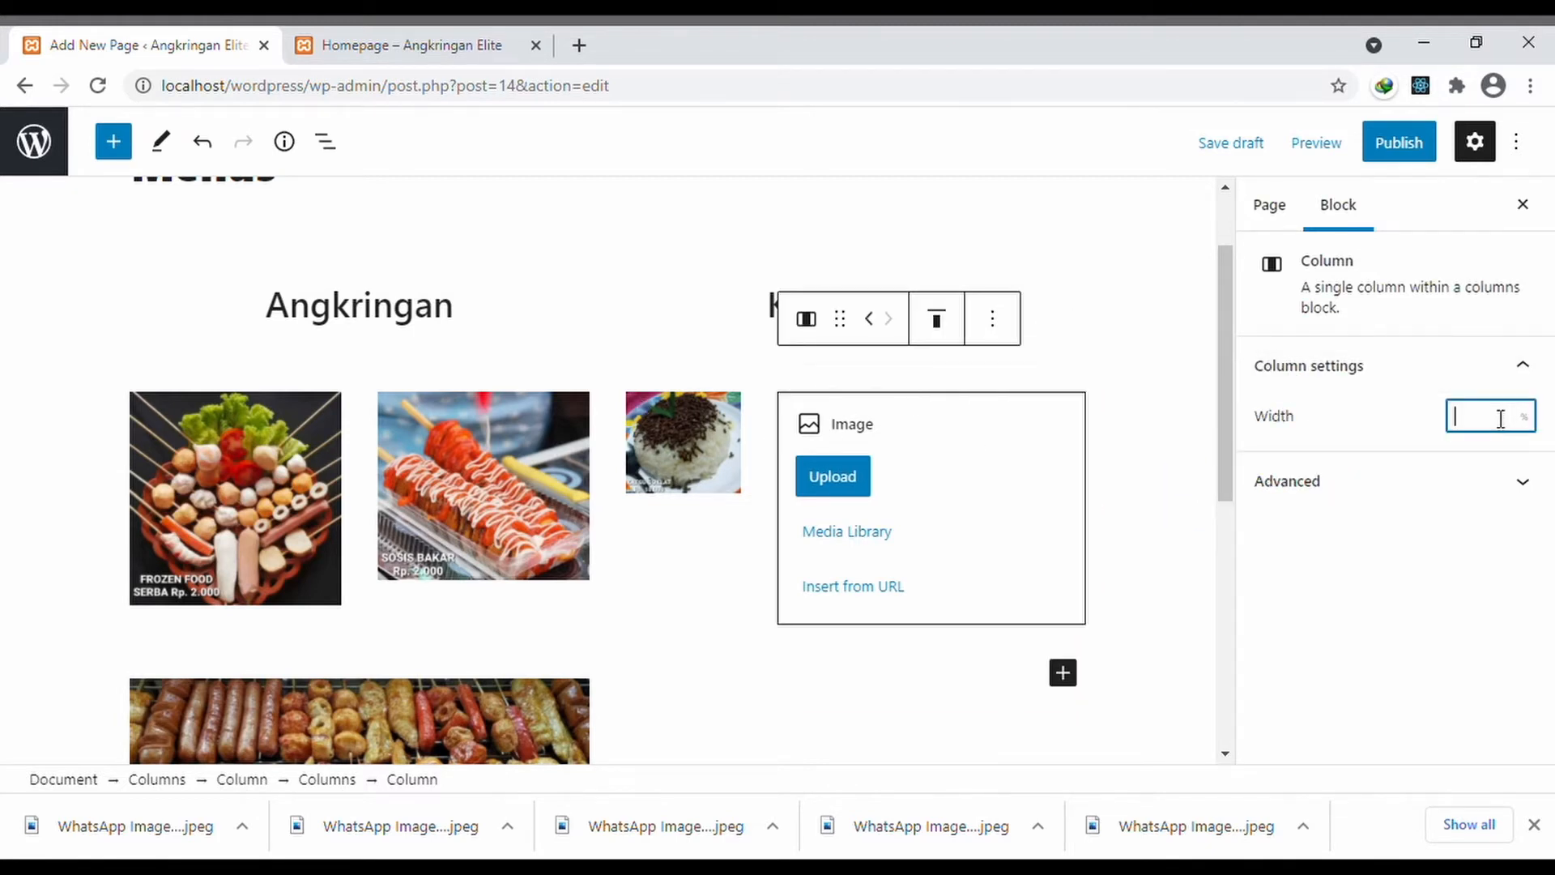
pyautogui.write('5')
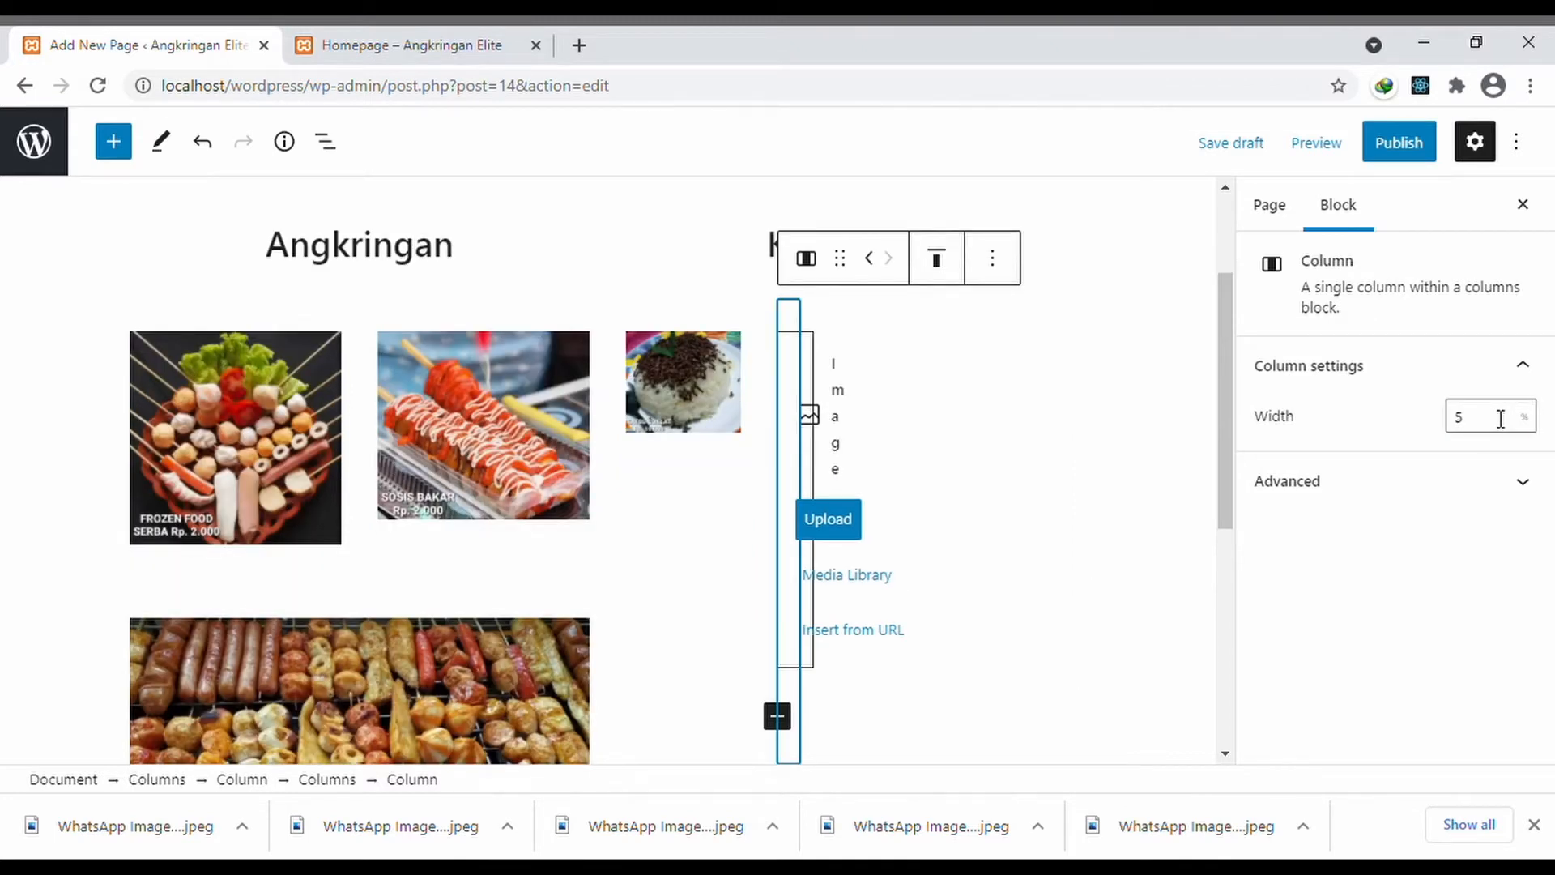
pyautogui.click(1489, 429)
pyautogui.write('0')
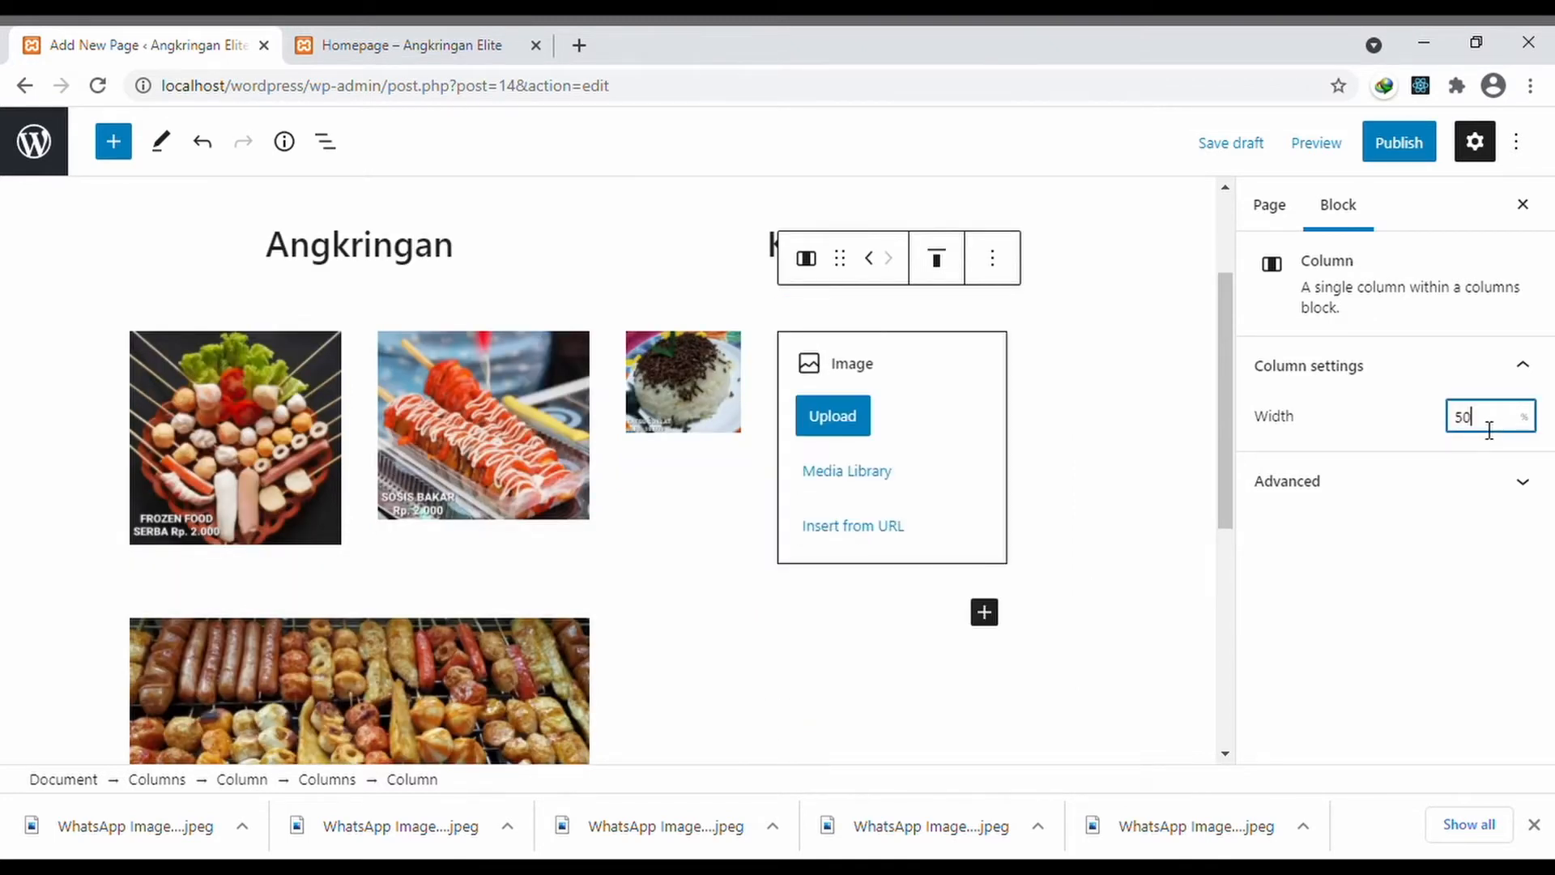
# - Delete the ketan picture from the first nested column under "Ketan Susu"
pyautogui.click(664, 387)
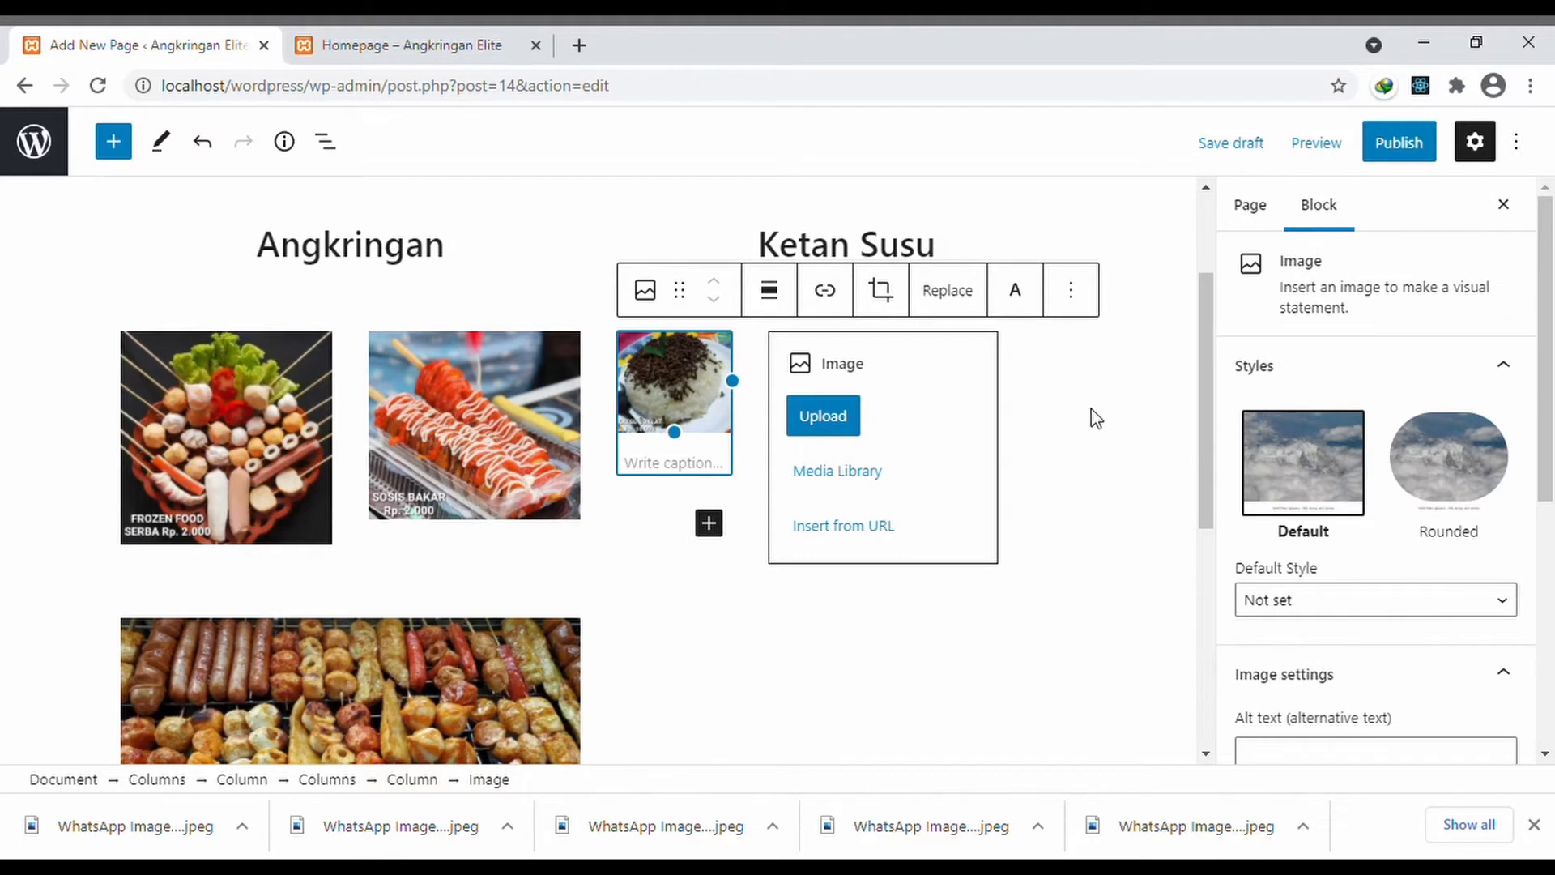
pyautogui.scroll(-2, 1353, 576)
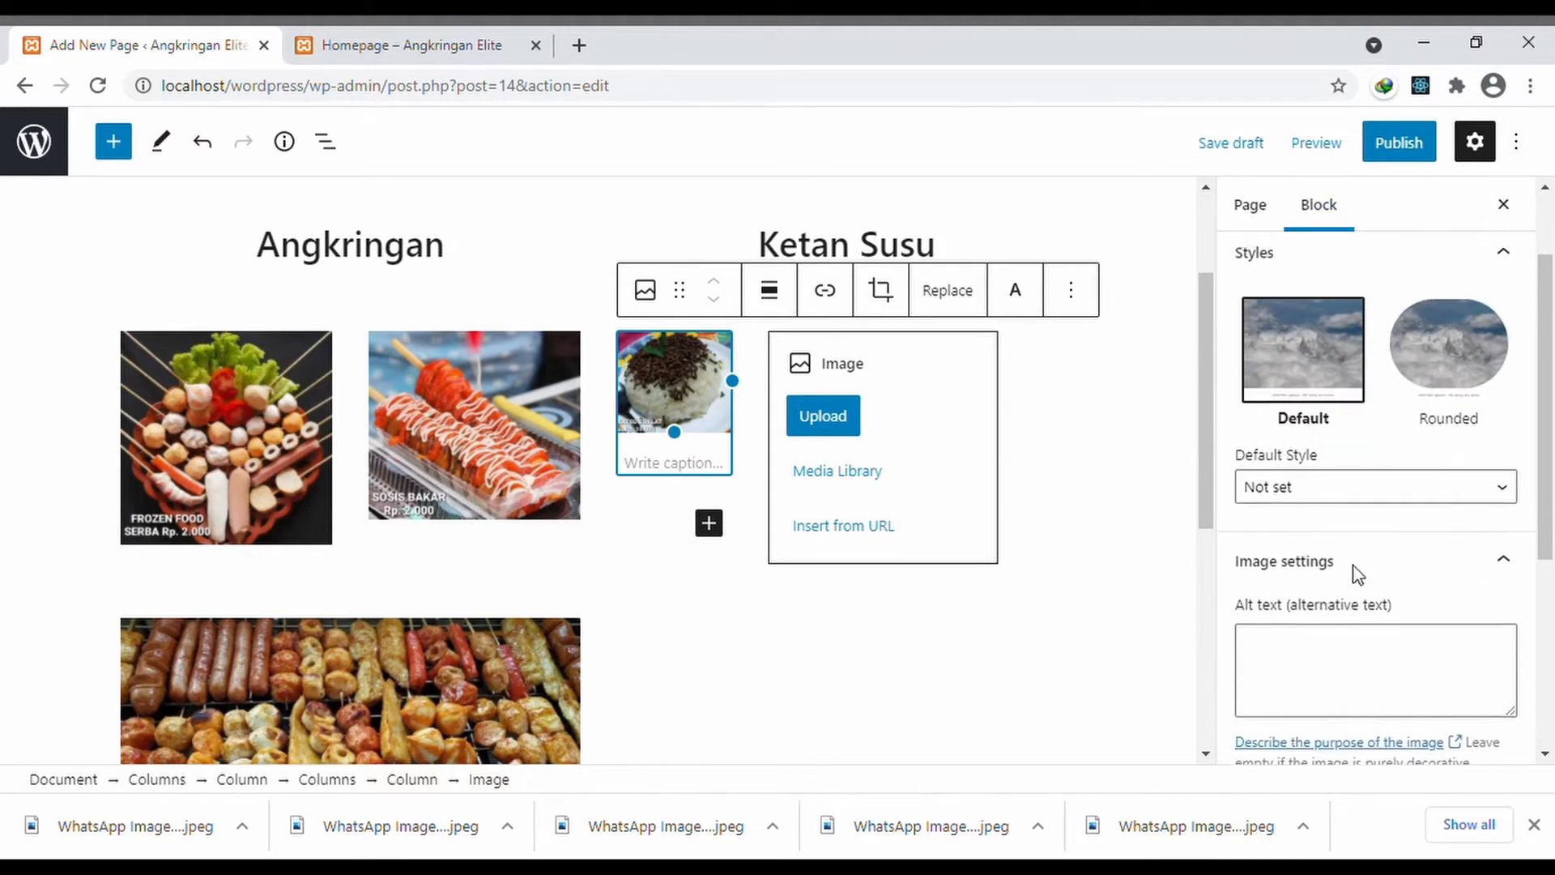
pyautogui.scroll(2, 1358, 573)
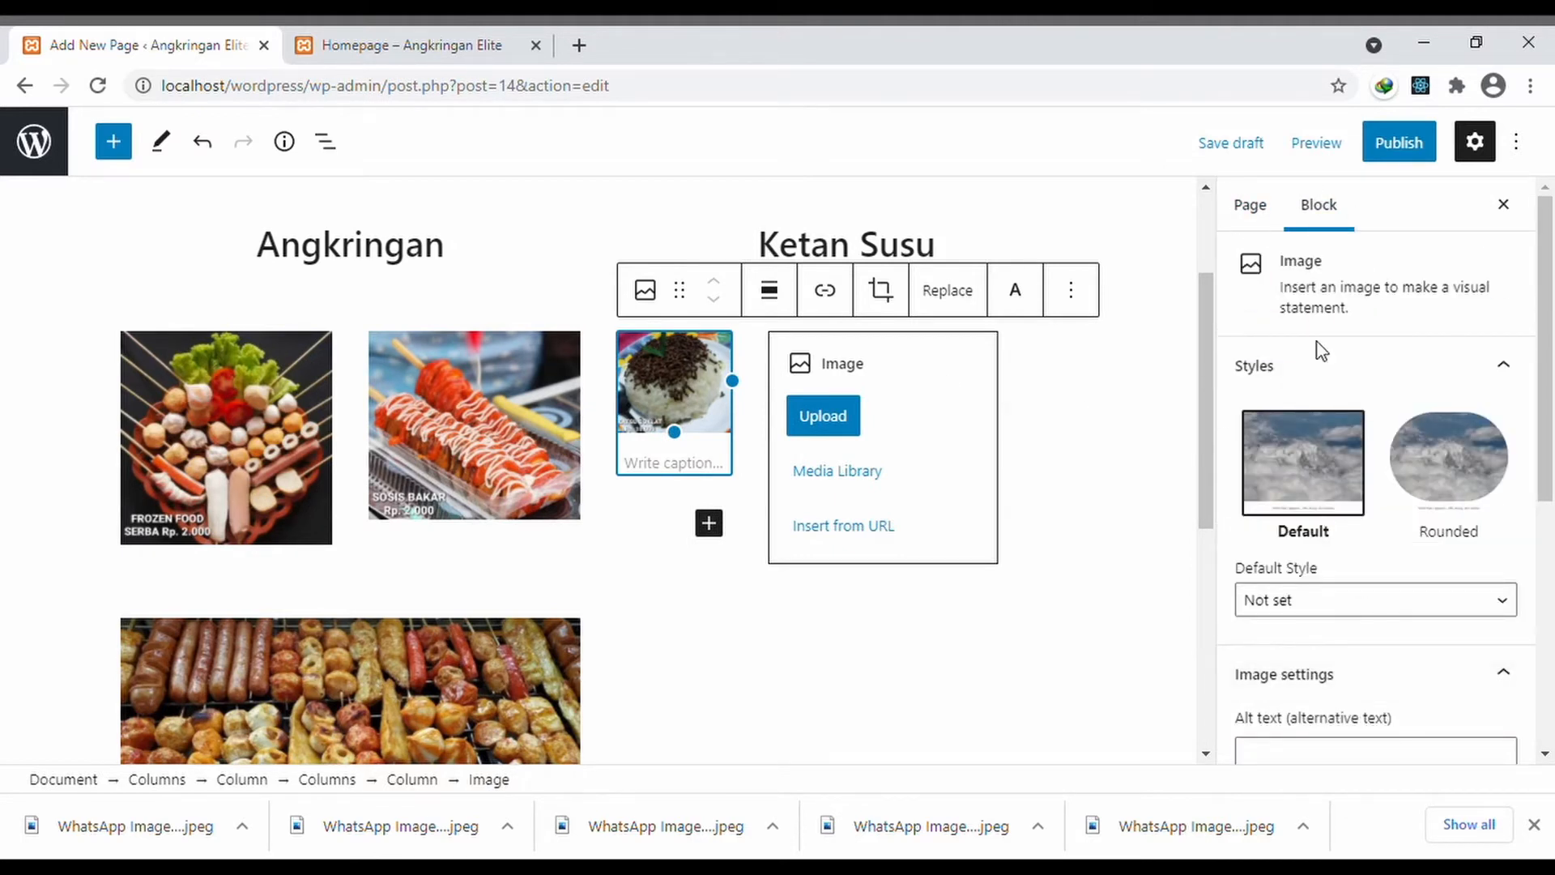
pyautogui.click(1092, 298)
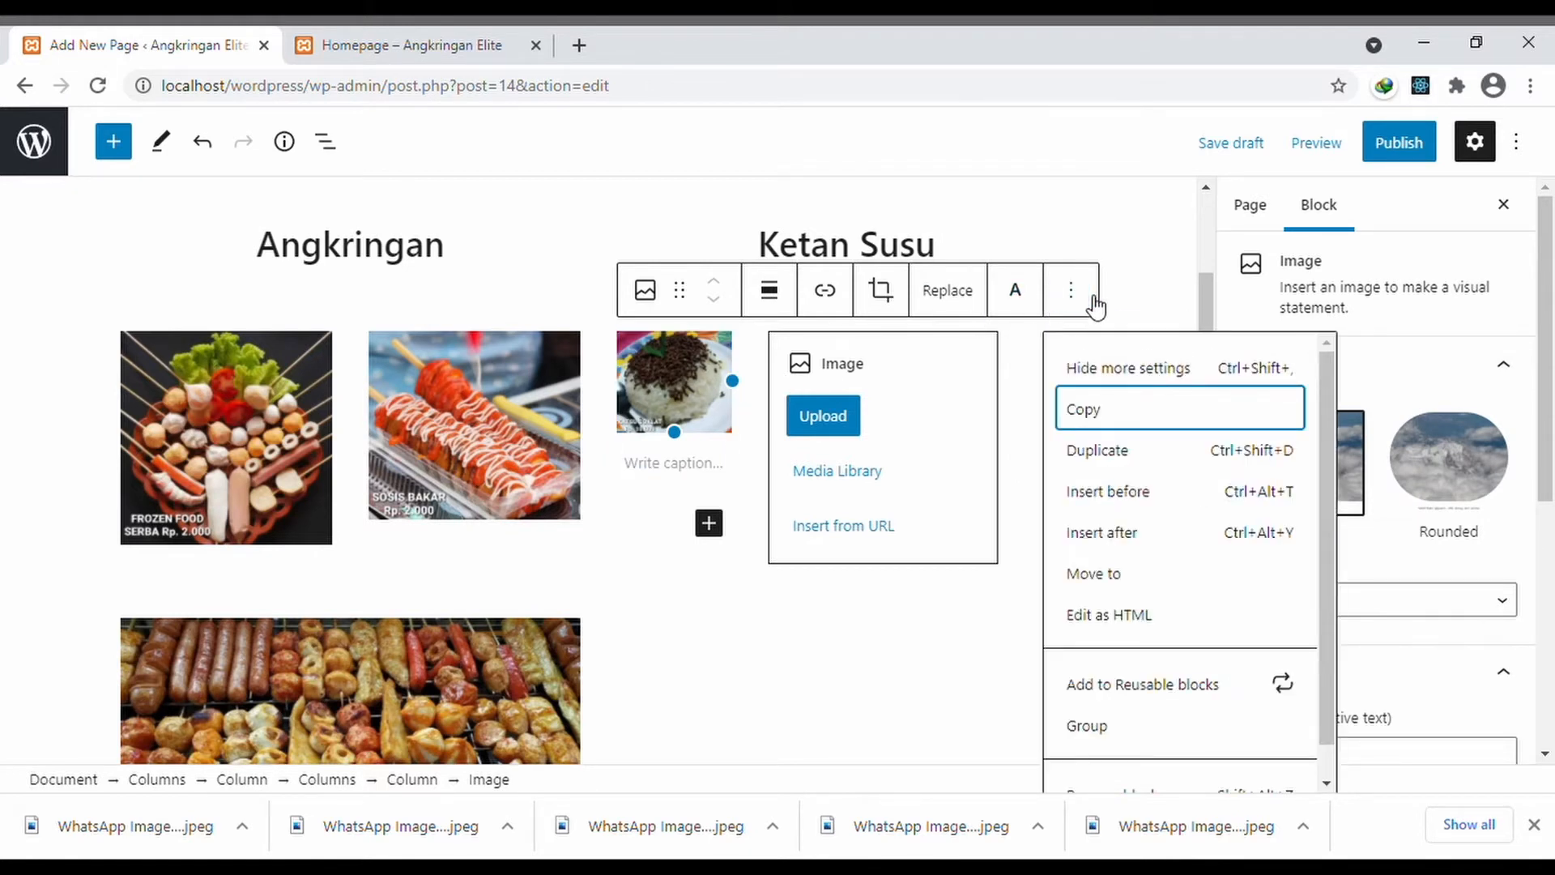
pyautogui.click(1095, 307)
pyautogui.click(682, 397)
pyautogui.press('Delete')
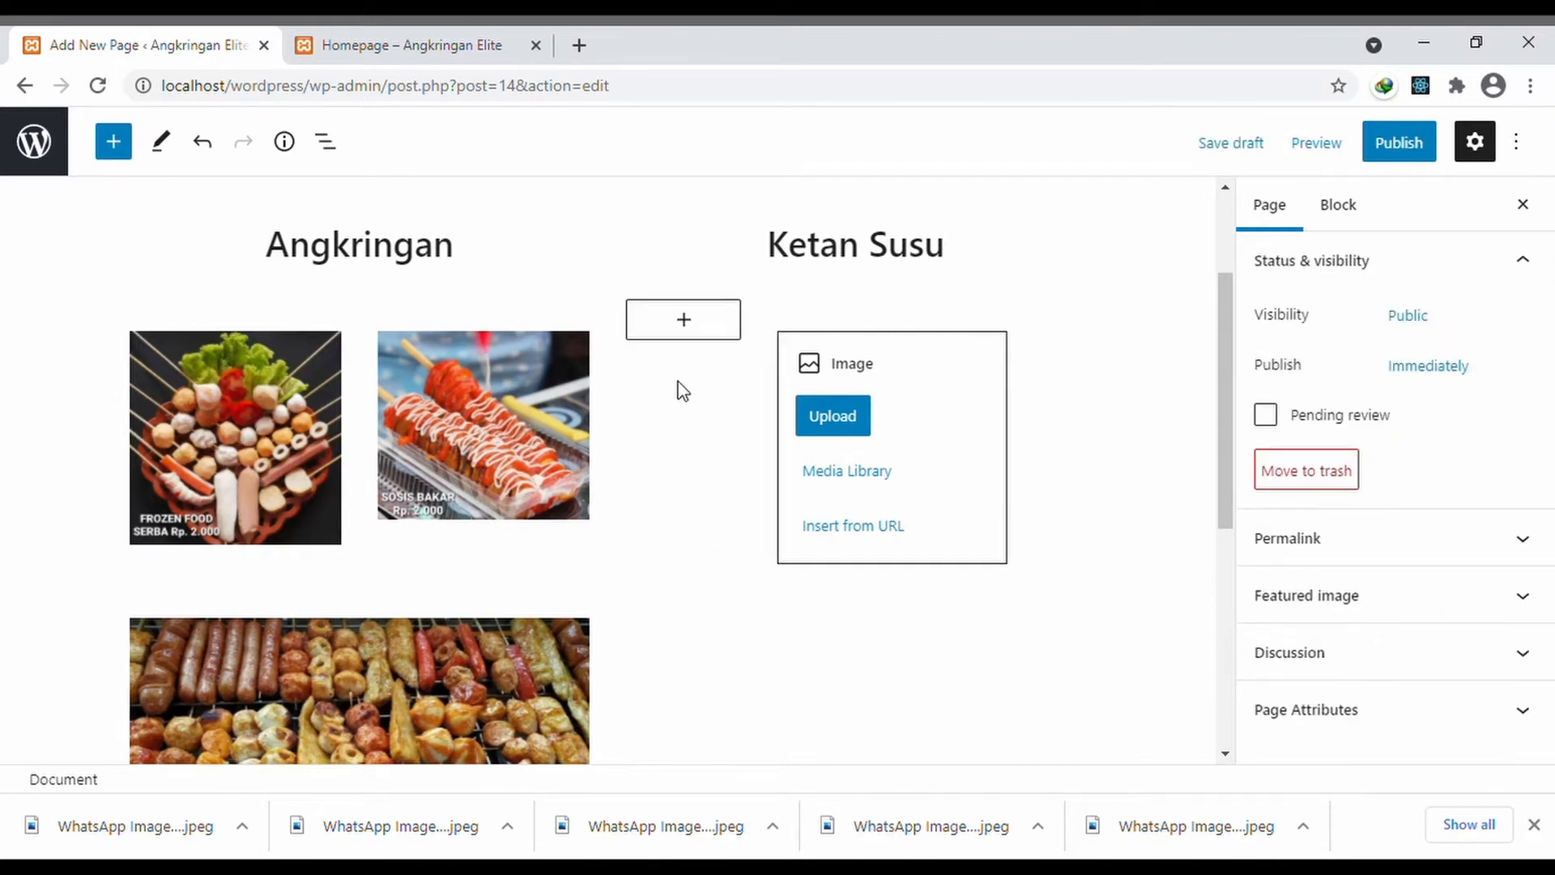
# - Set the width of the first nested column under "Ketan Susu" to 50%
pyautogui.click(712, 324)
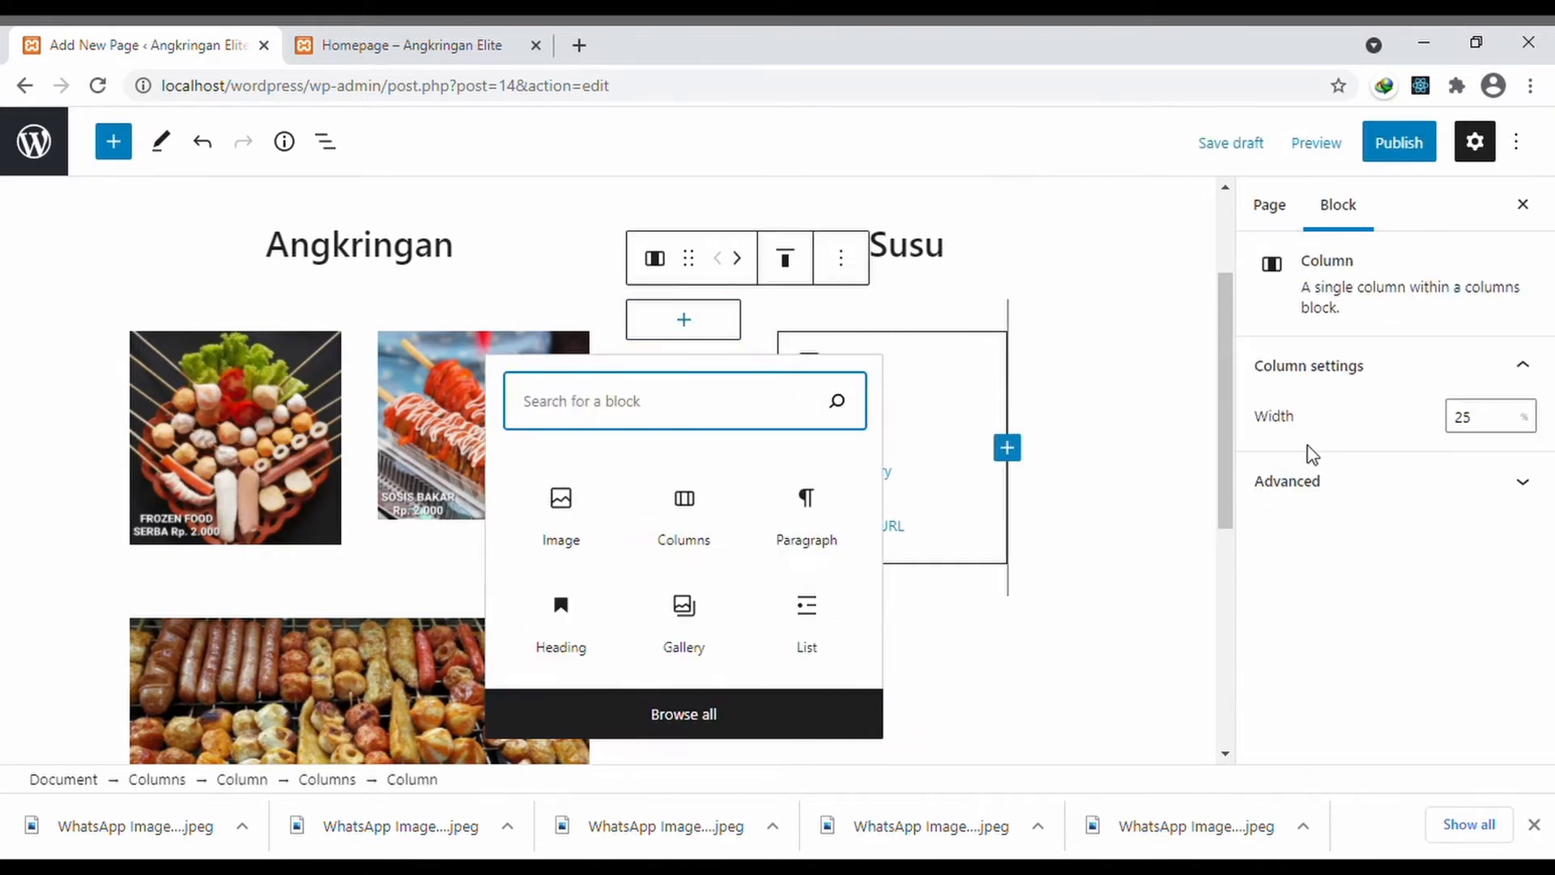
pyautogui.click(1482, 416)
pyautogui.moveTo(1482, 417); pyautogui.dragTo(1369, 427)
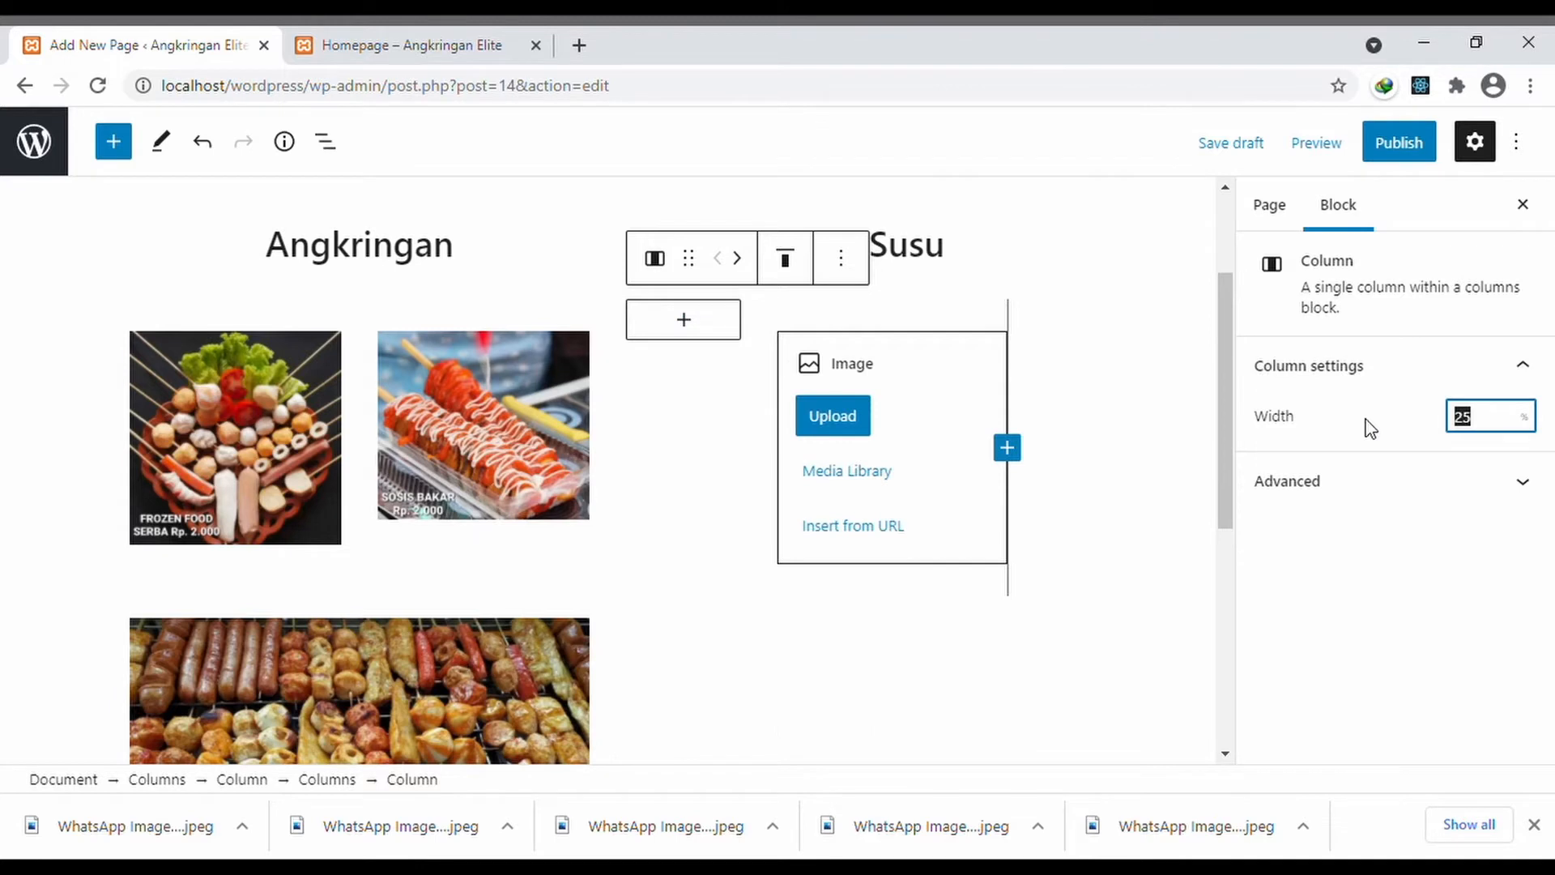
pyautogui.write('50')
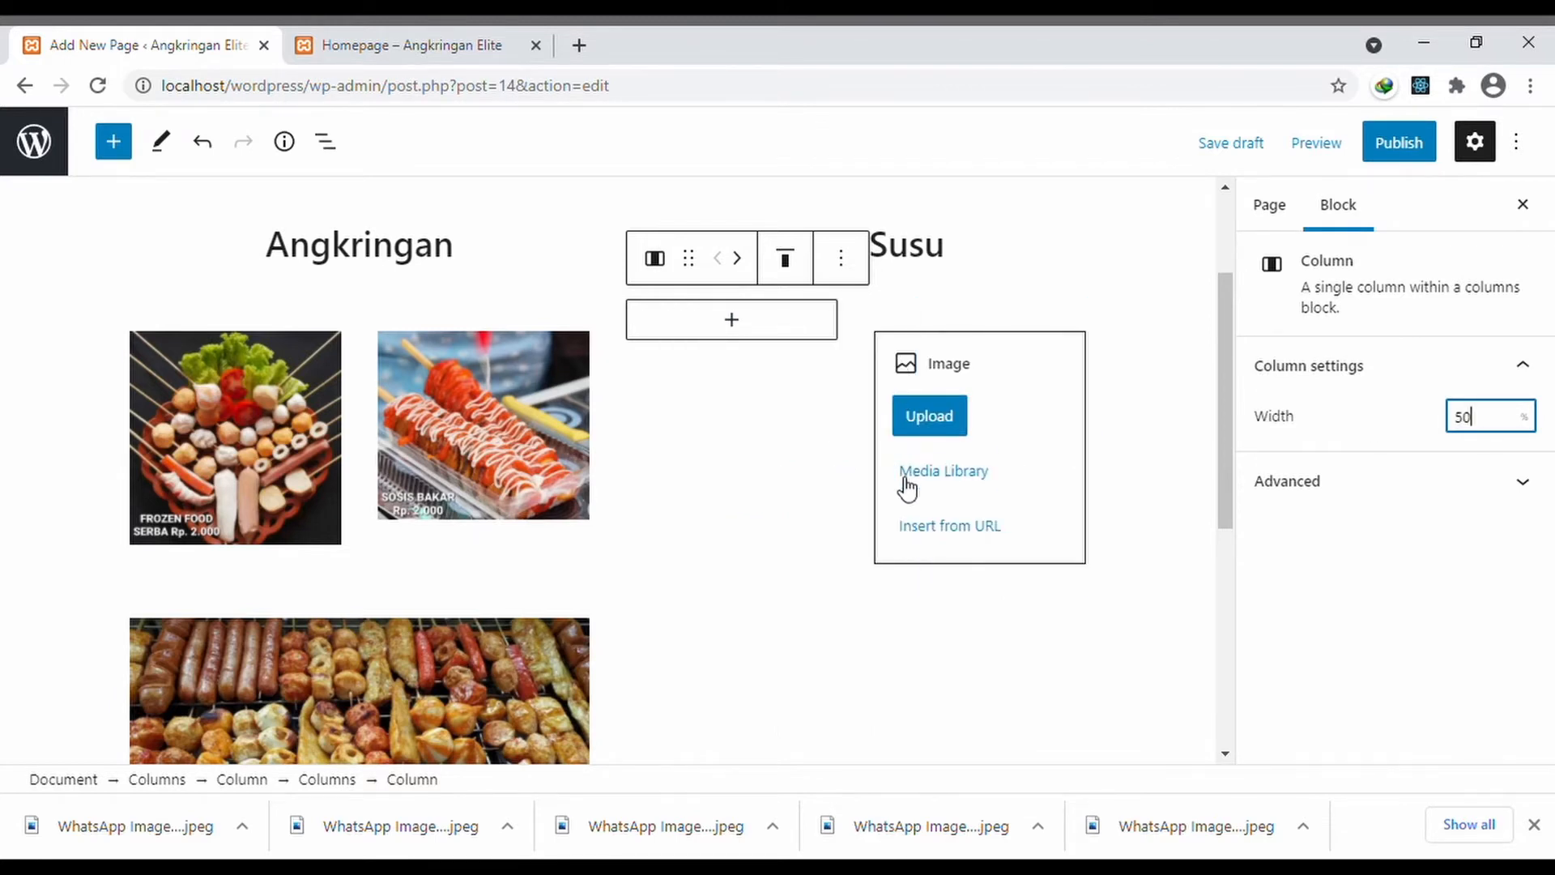
# - Add an Image block to the first 50% column under "Ketan Susu" and upload the KATSU COKLAT picture from the computer
pyautogui.scroll(2, 908, 486)
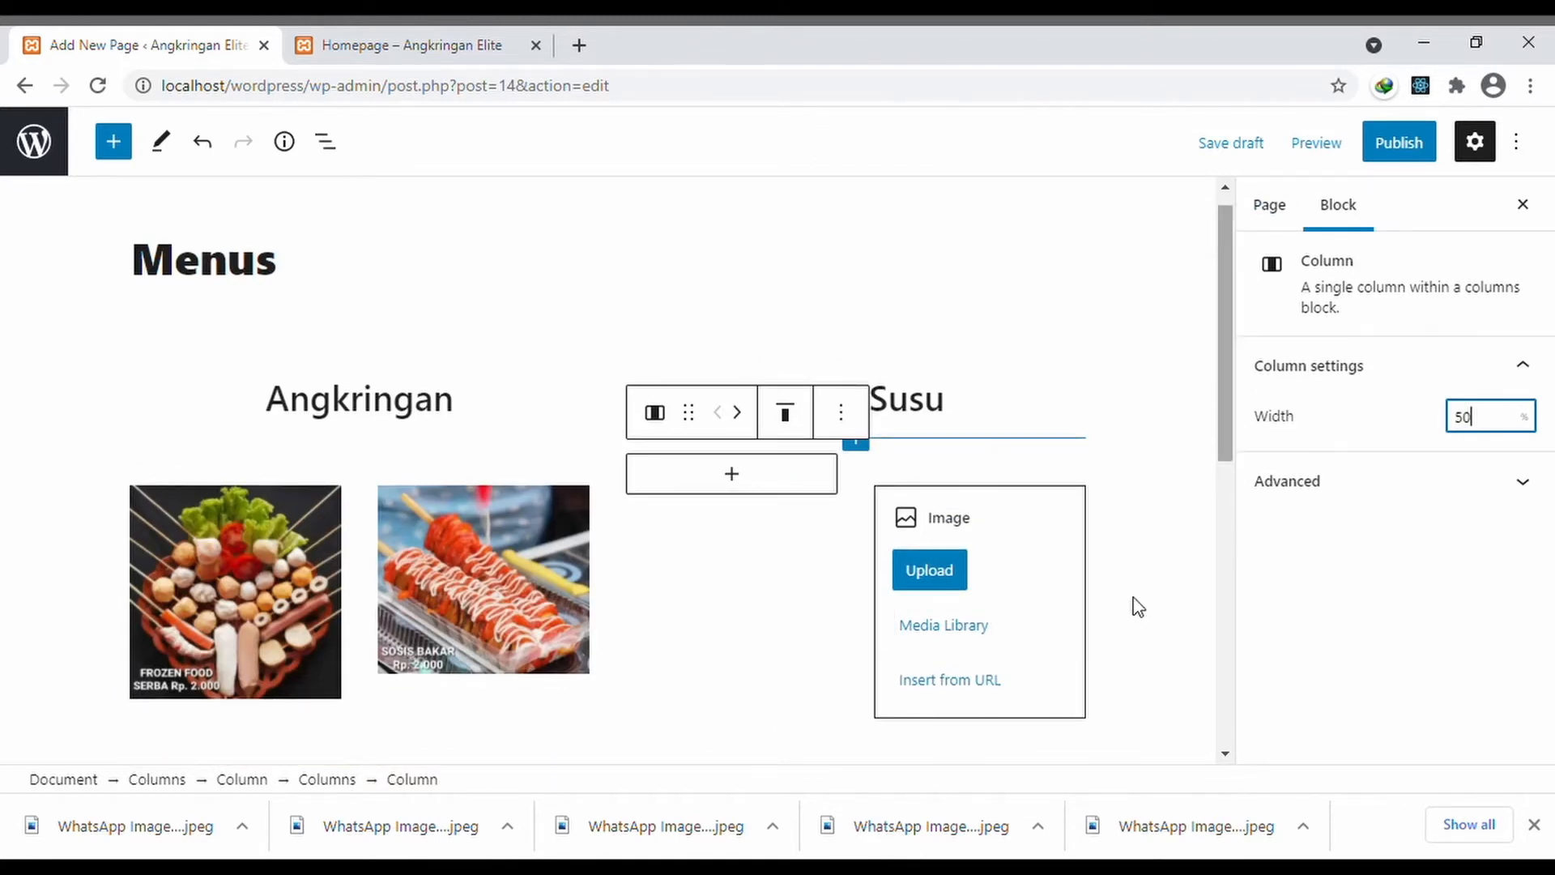
pyautogui.scroll(-1, 1007, 512)
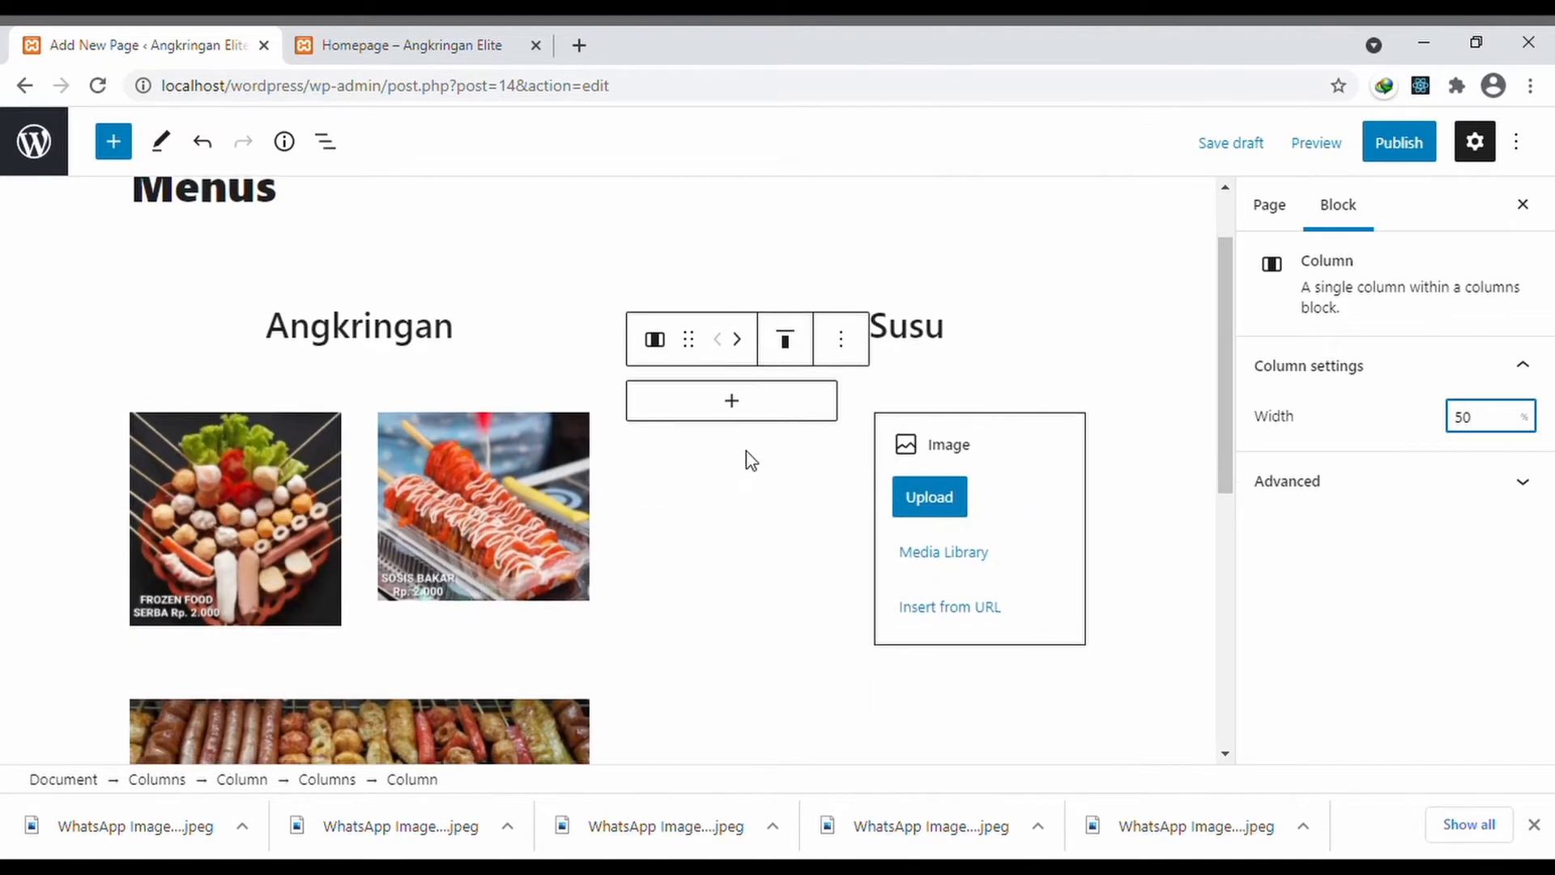
pyautogui.click(743, 409)
pyautogui.click(566, 625)
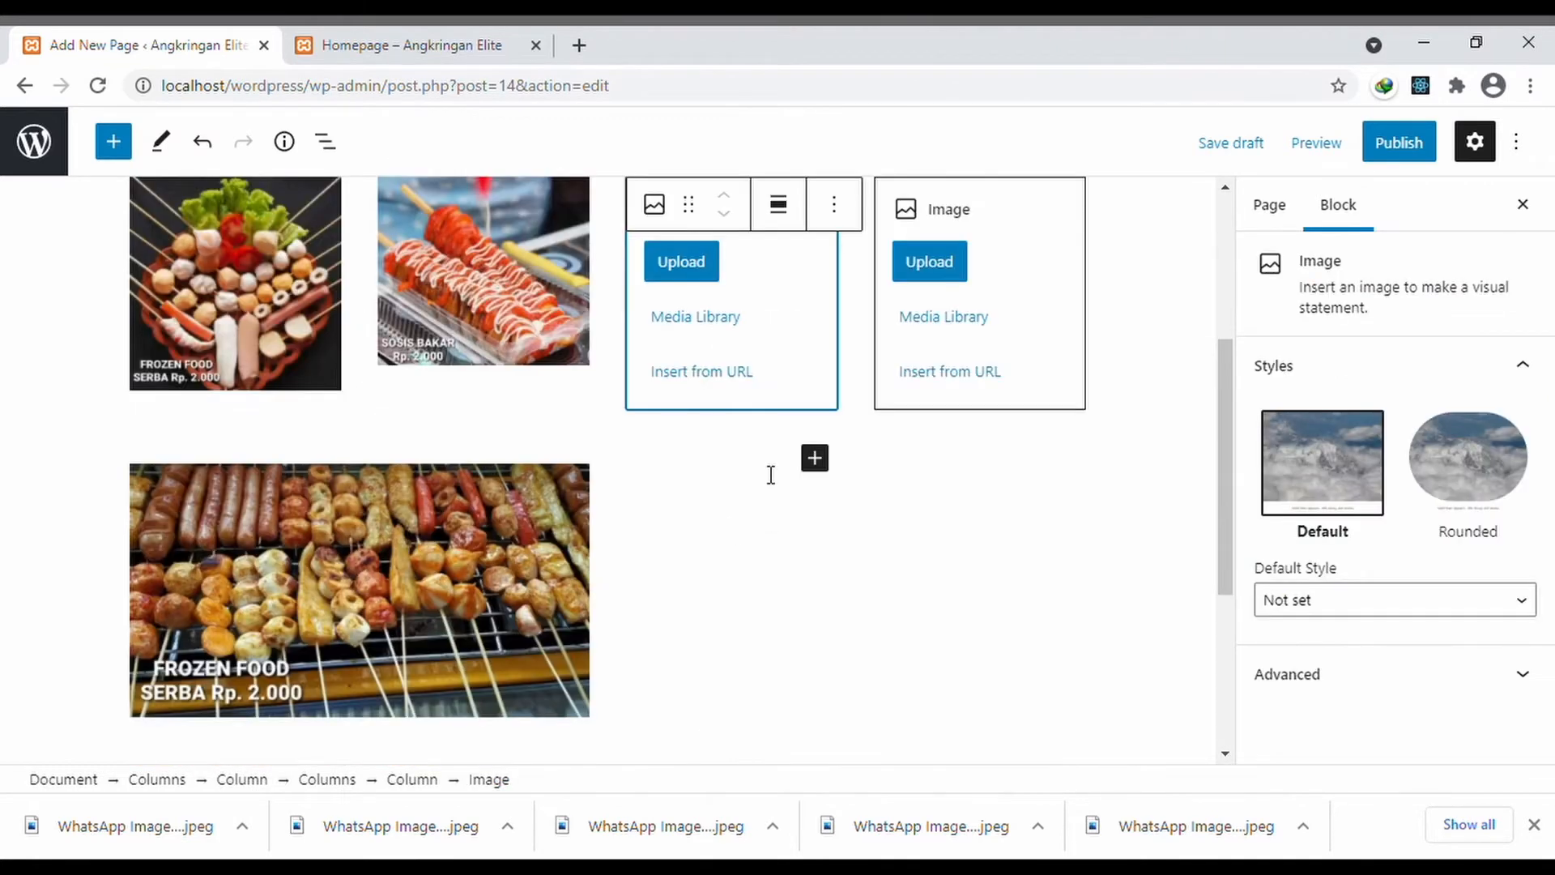
pyautogui.click(685, 265)
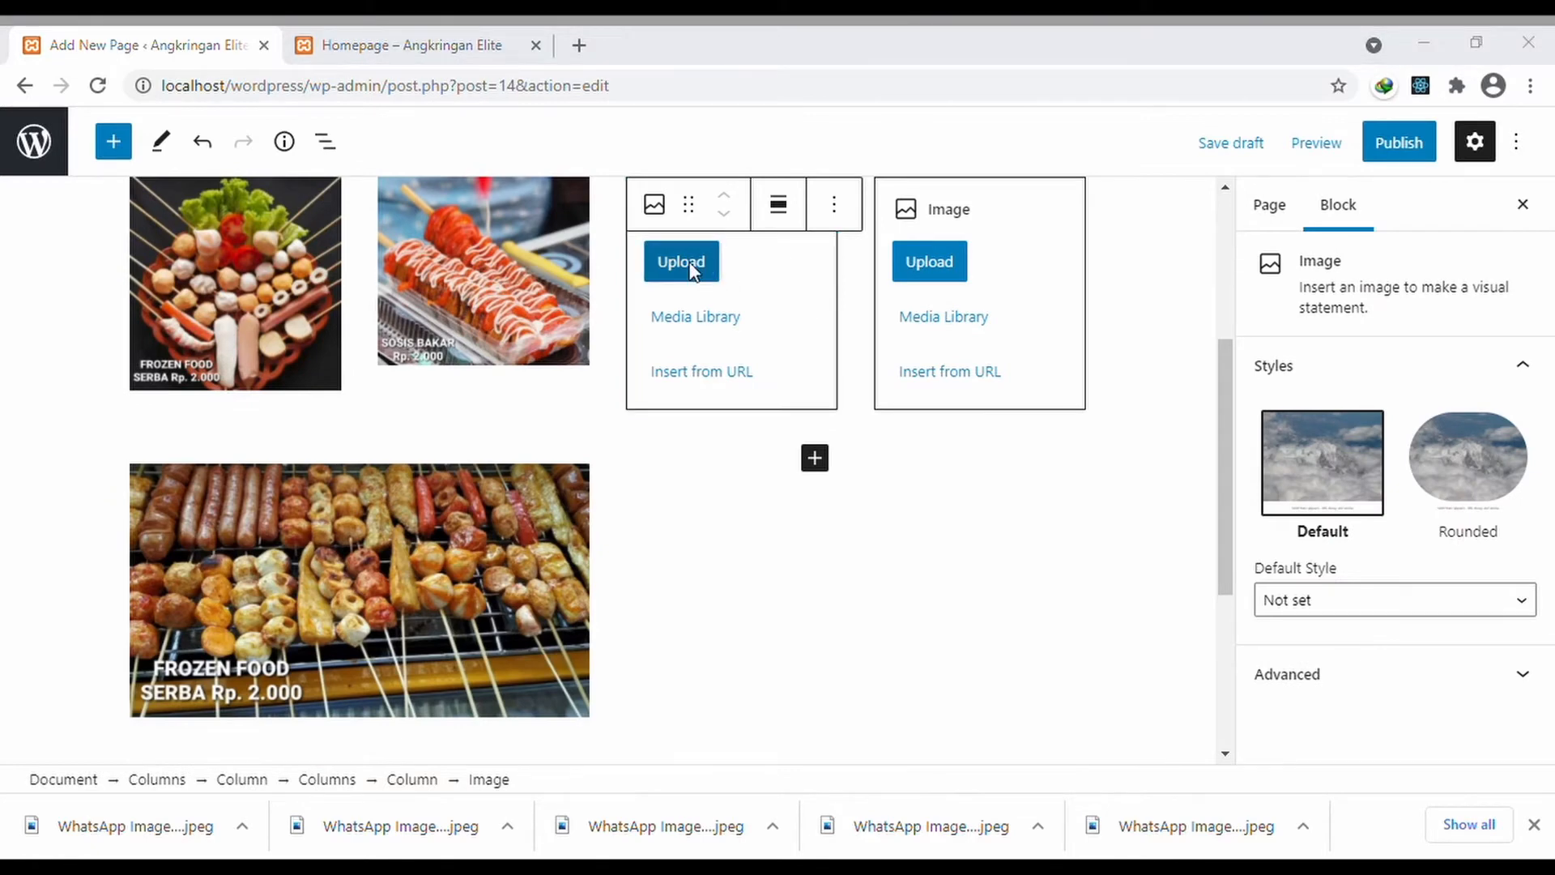
pyautogui.doubleClick(513, 217)
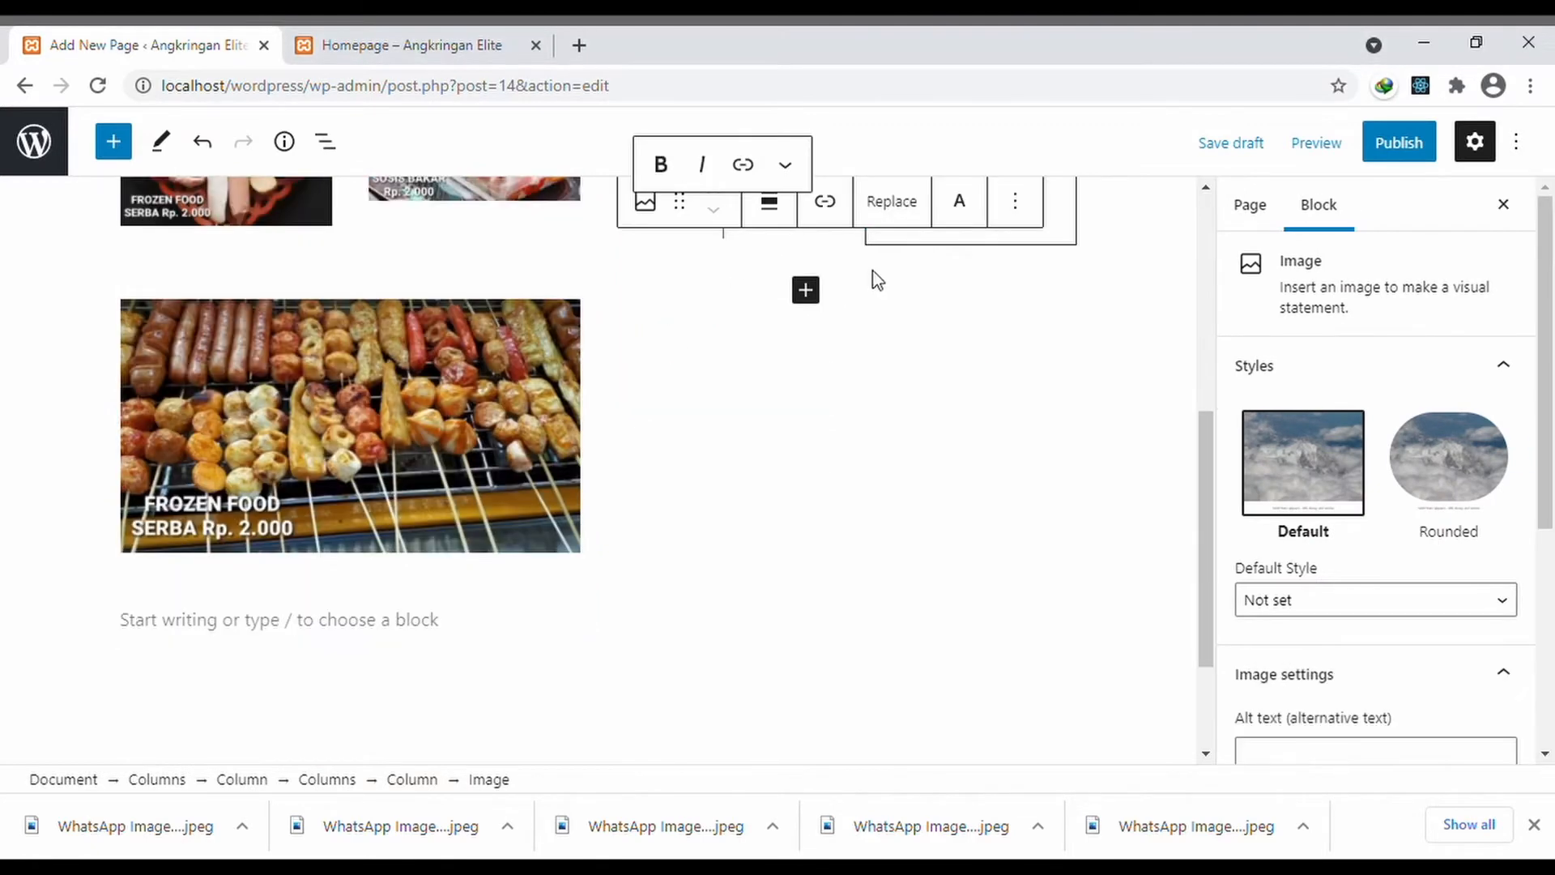
# - Upload the KATSU KEJU picture into the empty Image block of the second nested column under "Ketan Susu"
pyautogui.scroll(2, 931, 283)
pyautogui.click(937, 292)
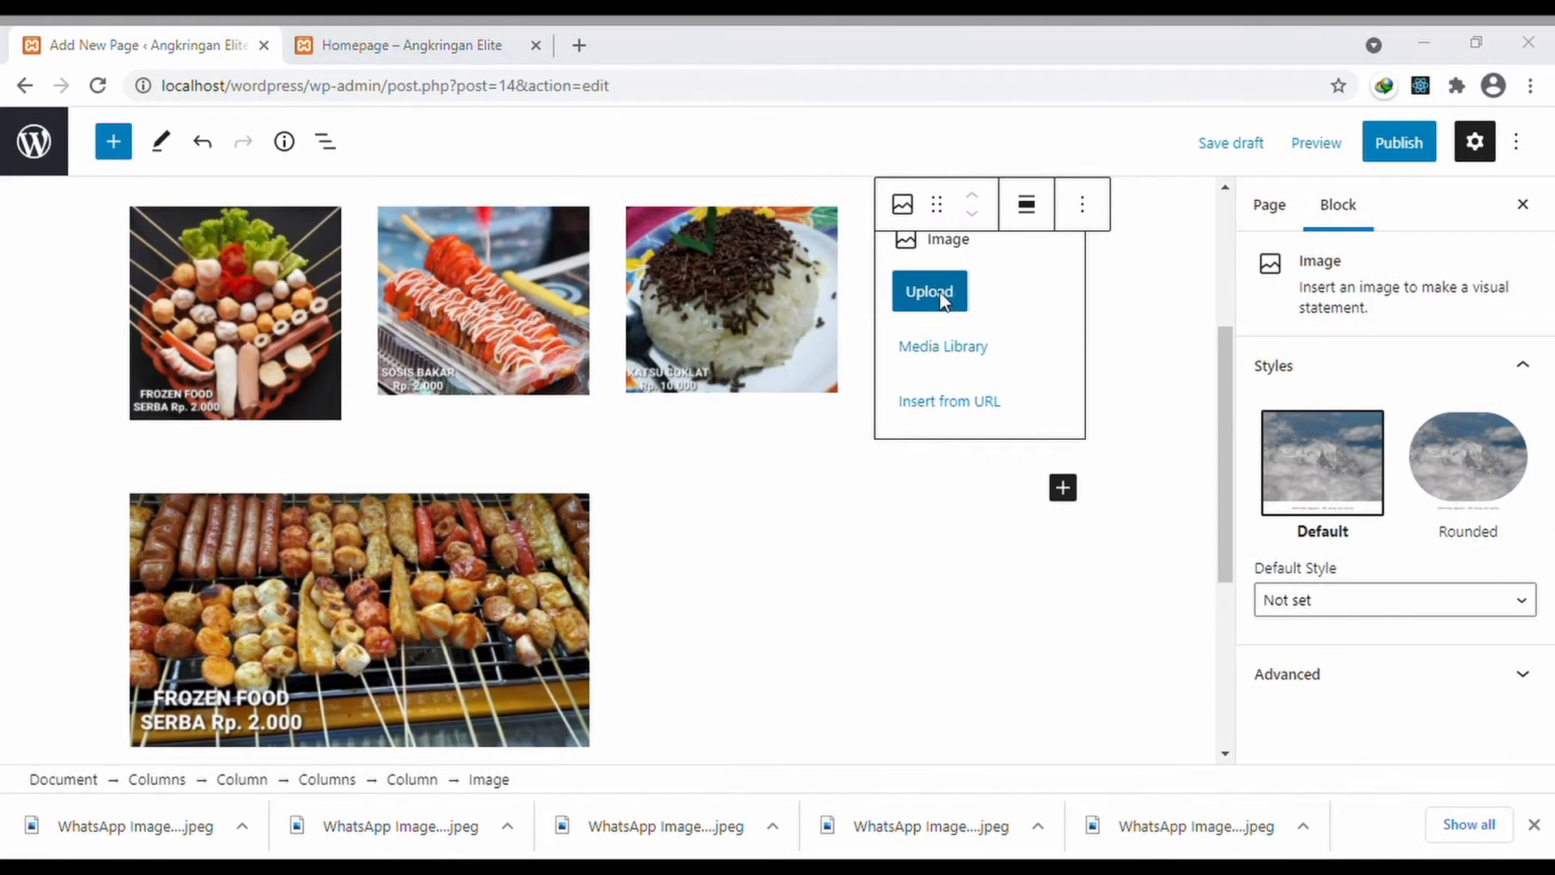
pyautogui.doubleClick(649, 243)
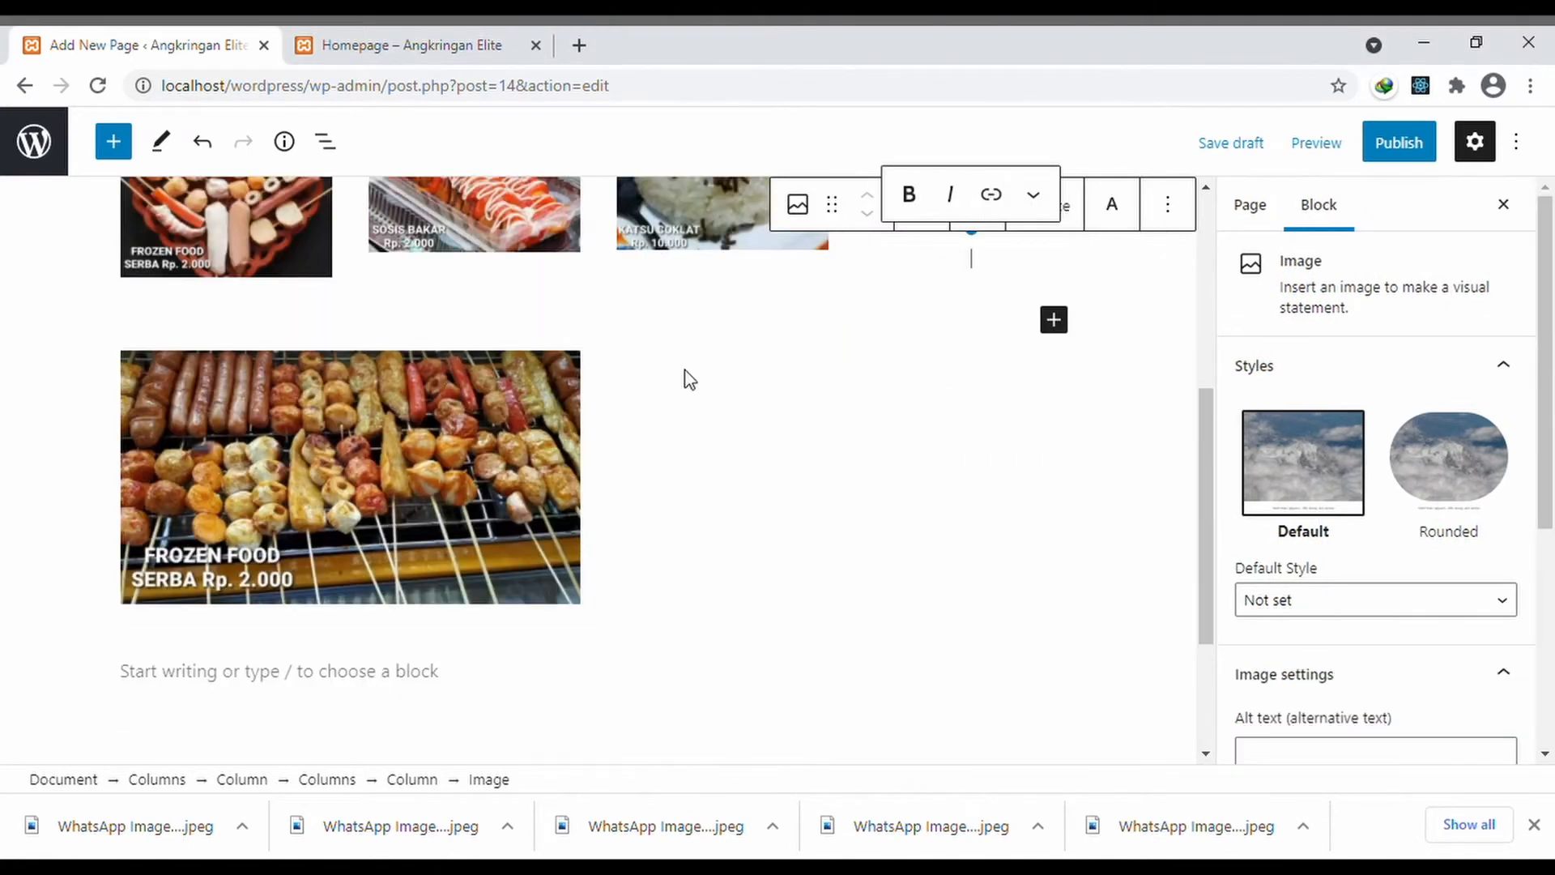
# - Insert an Image block below the KATSU COKLAT picture and upload the KATSU ABON picture into it
pyautogui.scroll(1, 776, 331)
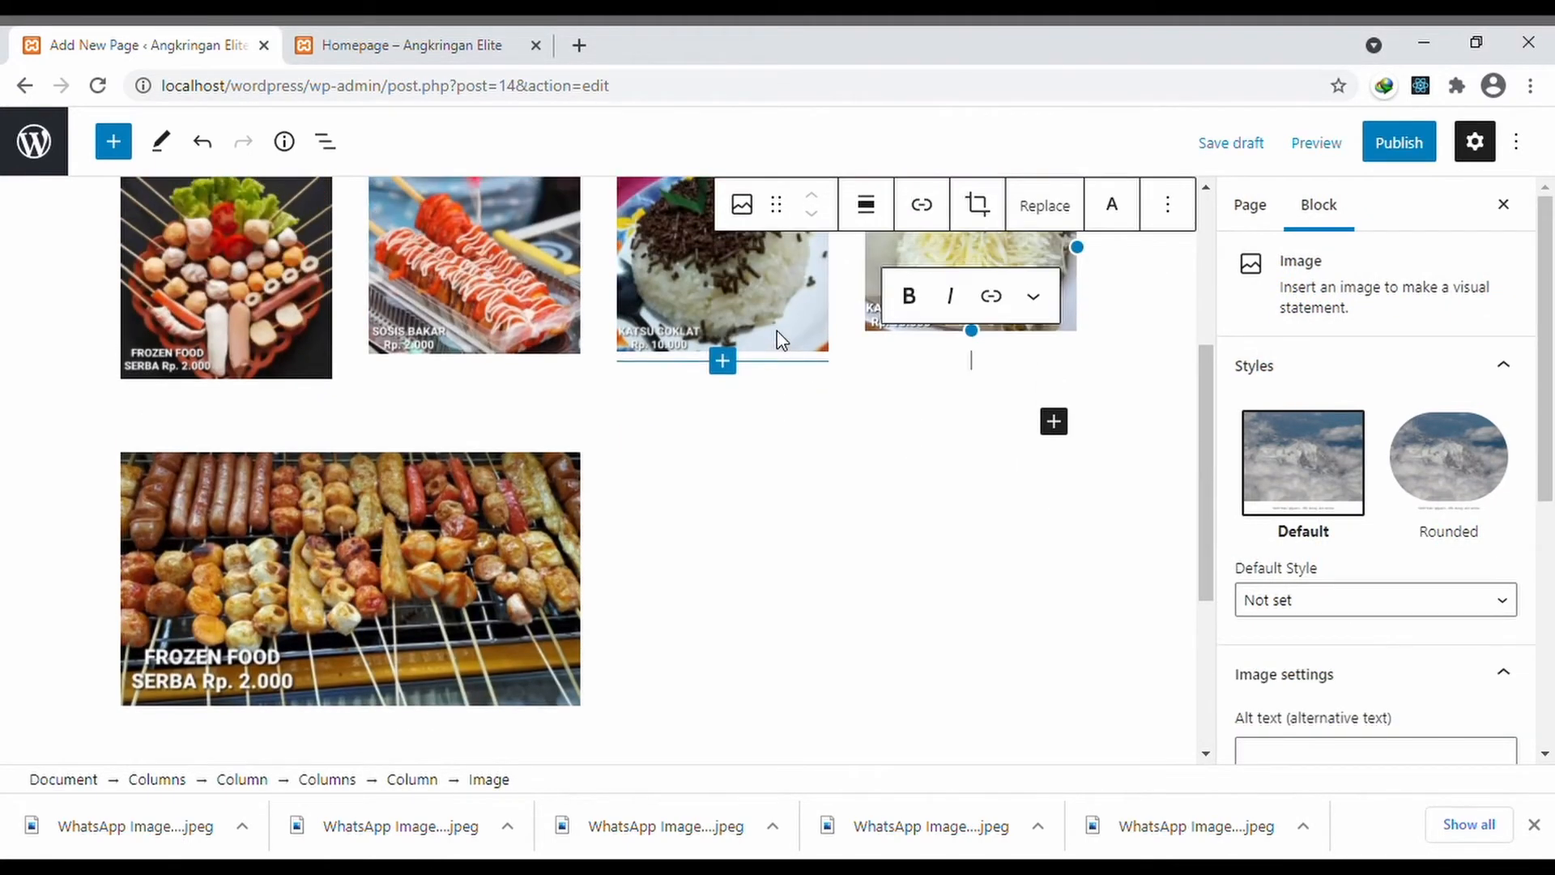
pyautogui.click(722, 361)
pyautogui.click(639, 555)
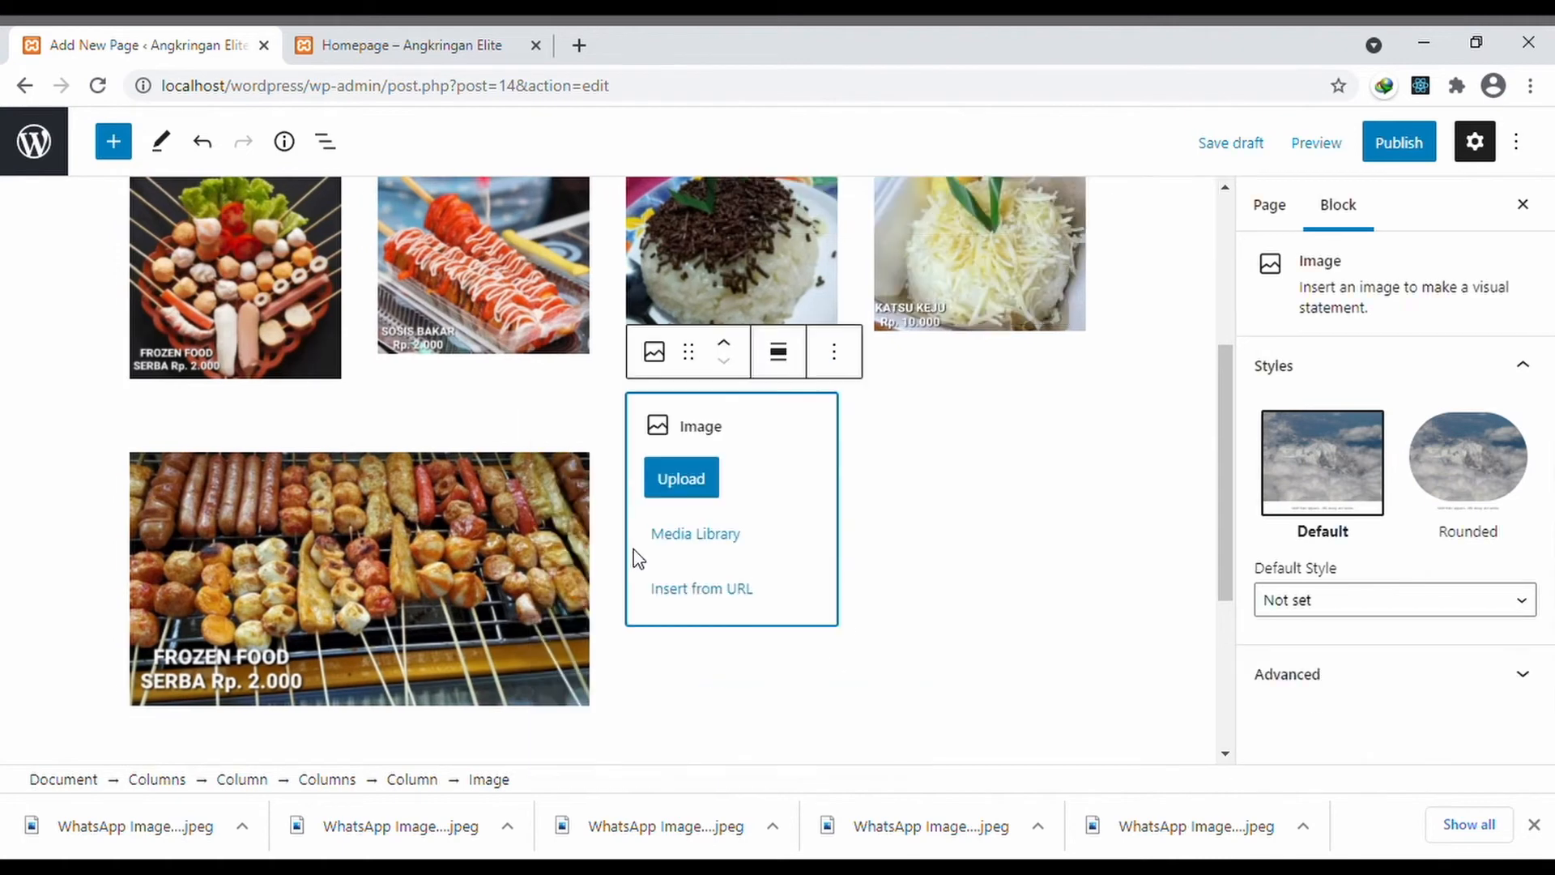
pyautogui.click(696, 490)
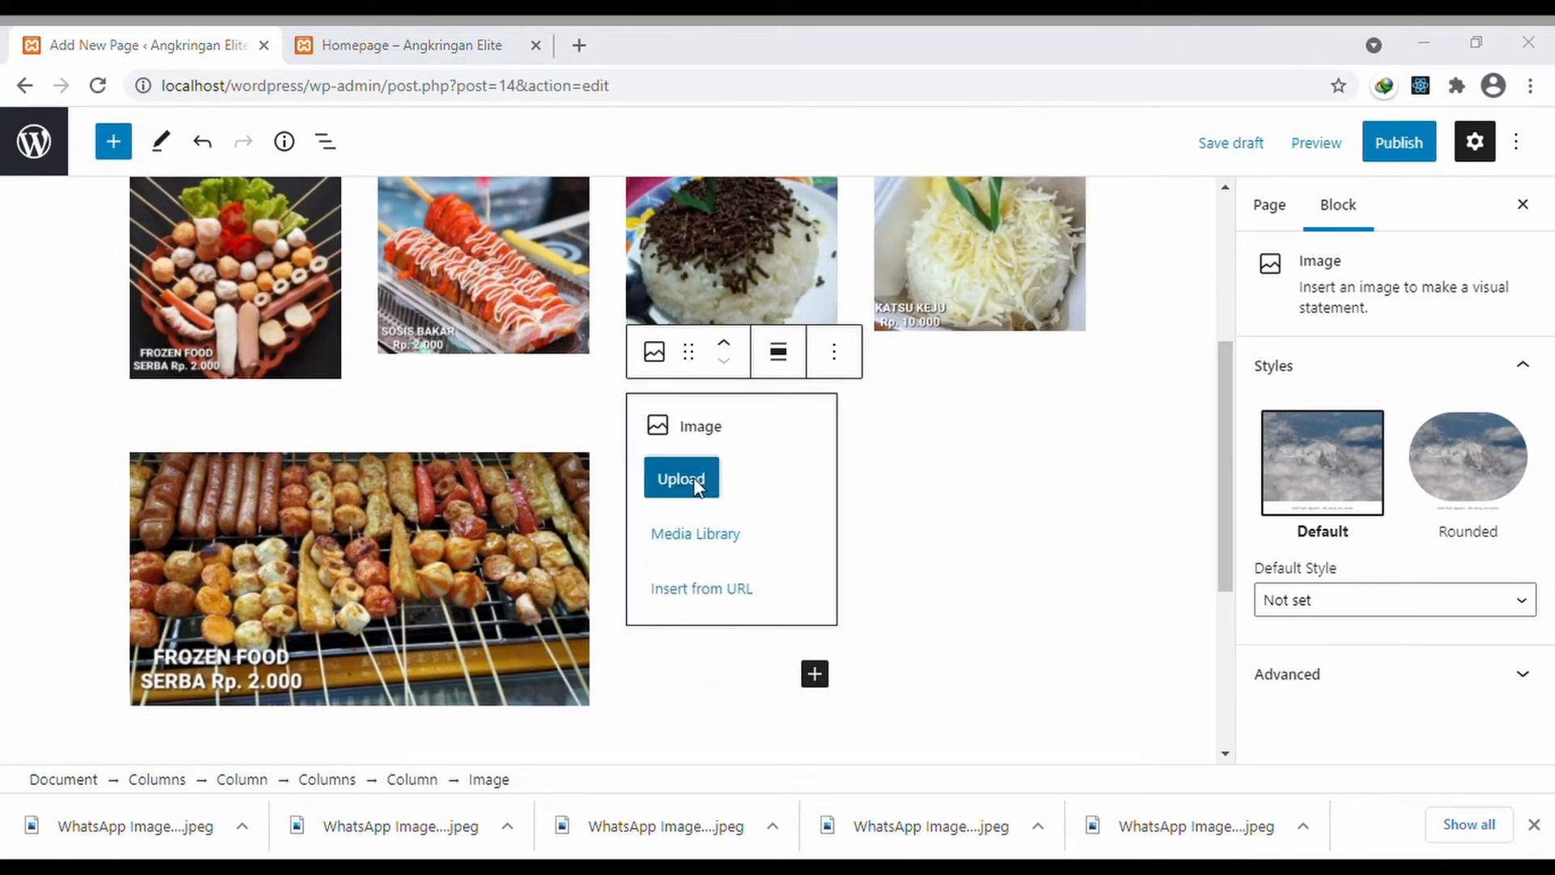
pyautogui.doubleClick(379, 385)
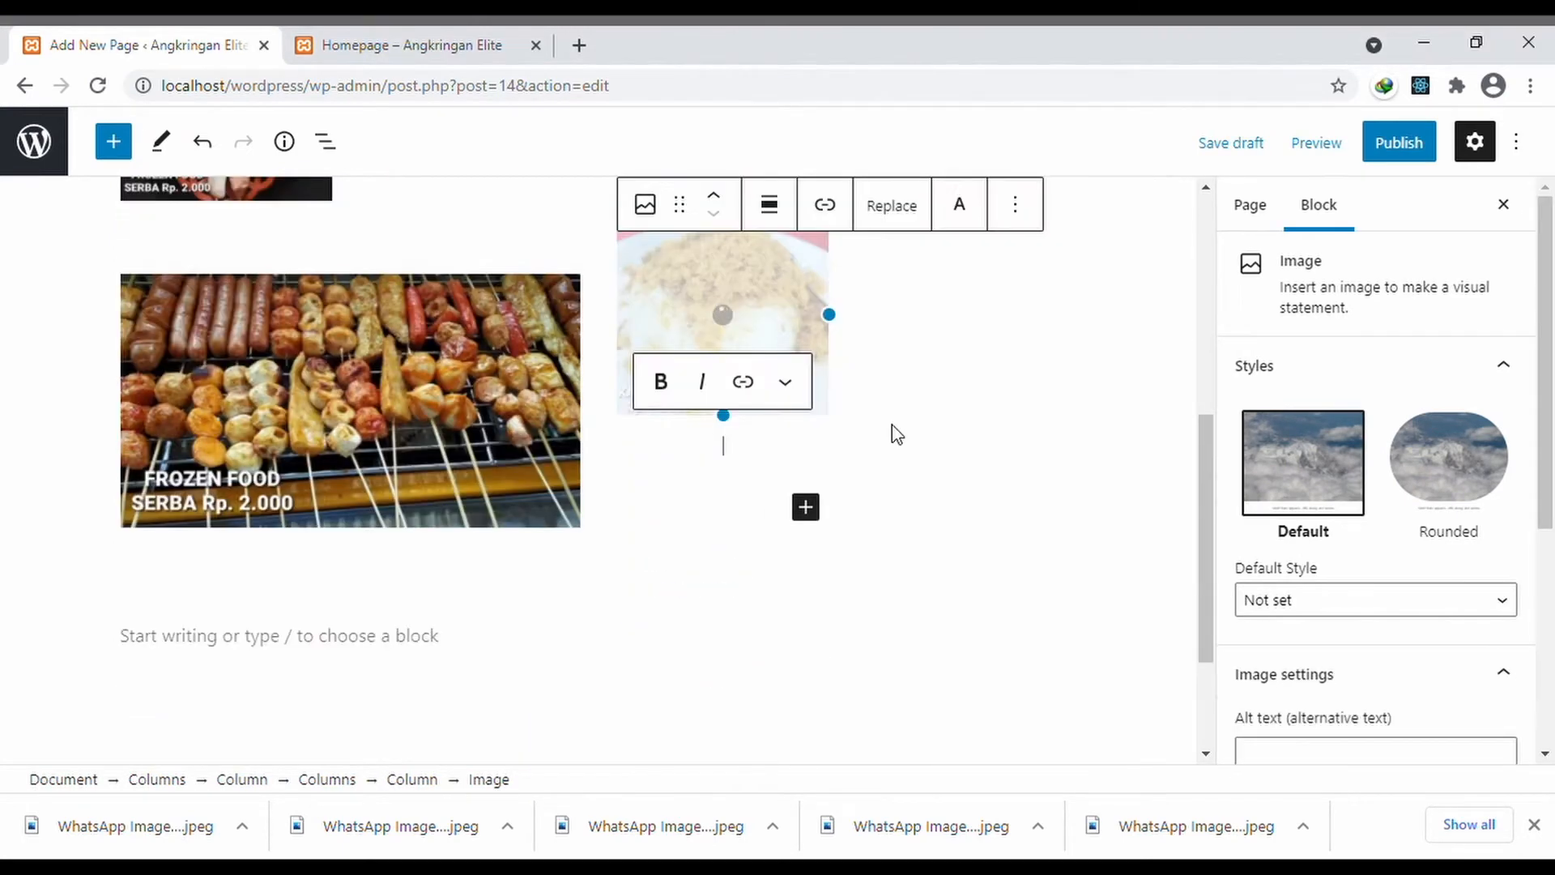
# - Insert an Image block below the KATSU KEJU picture and upload the KATSU OREO picture into it
pyautogui.scroll(1, 956, 262)
pyautogui.scroll(1, 937, 380)
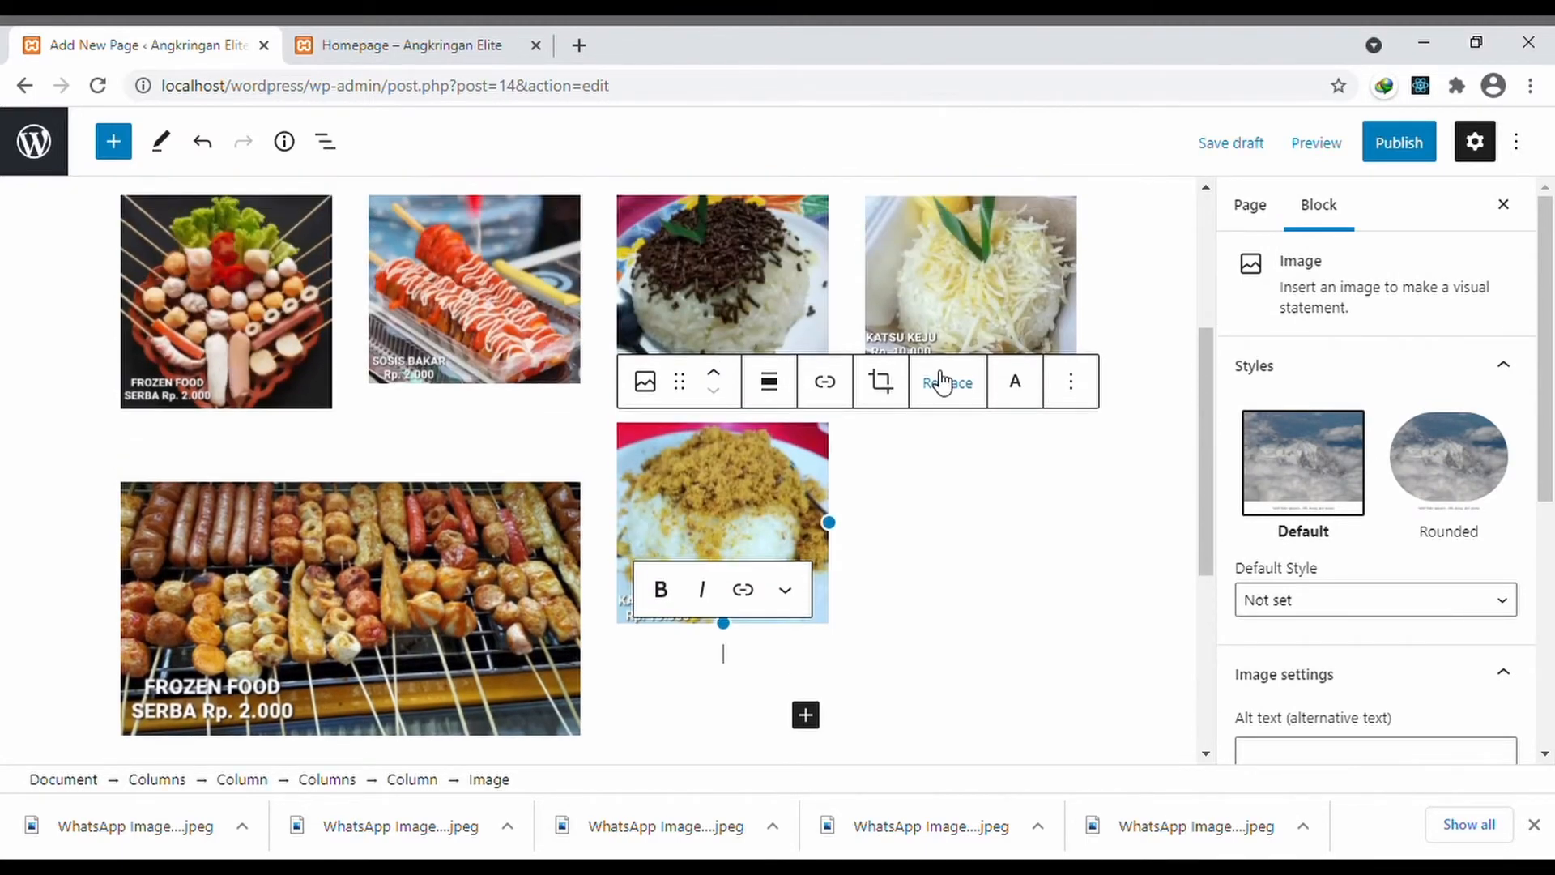
pyautogui.click(1097, 295)
pyautogui.click(928, 369)
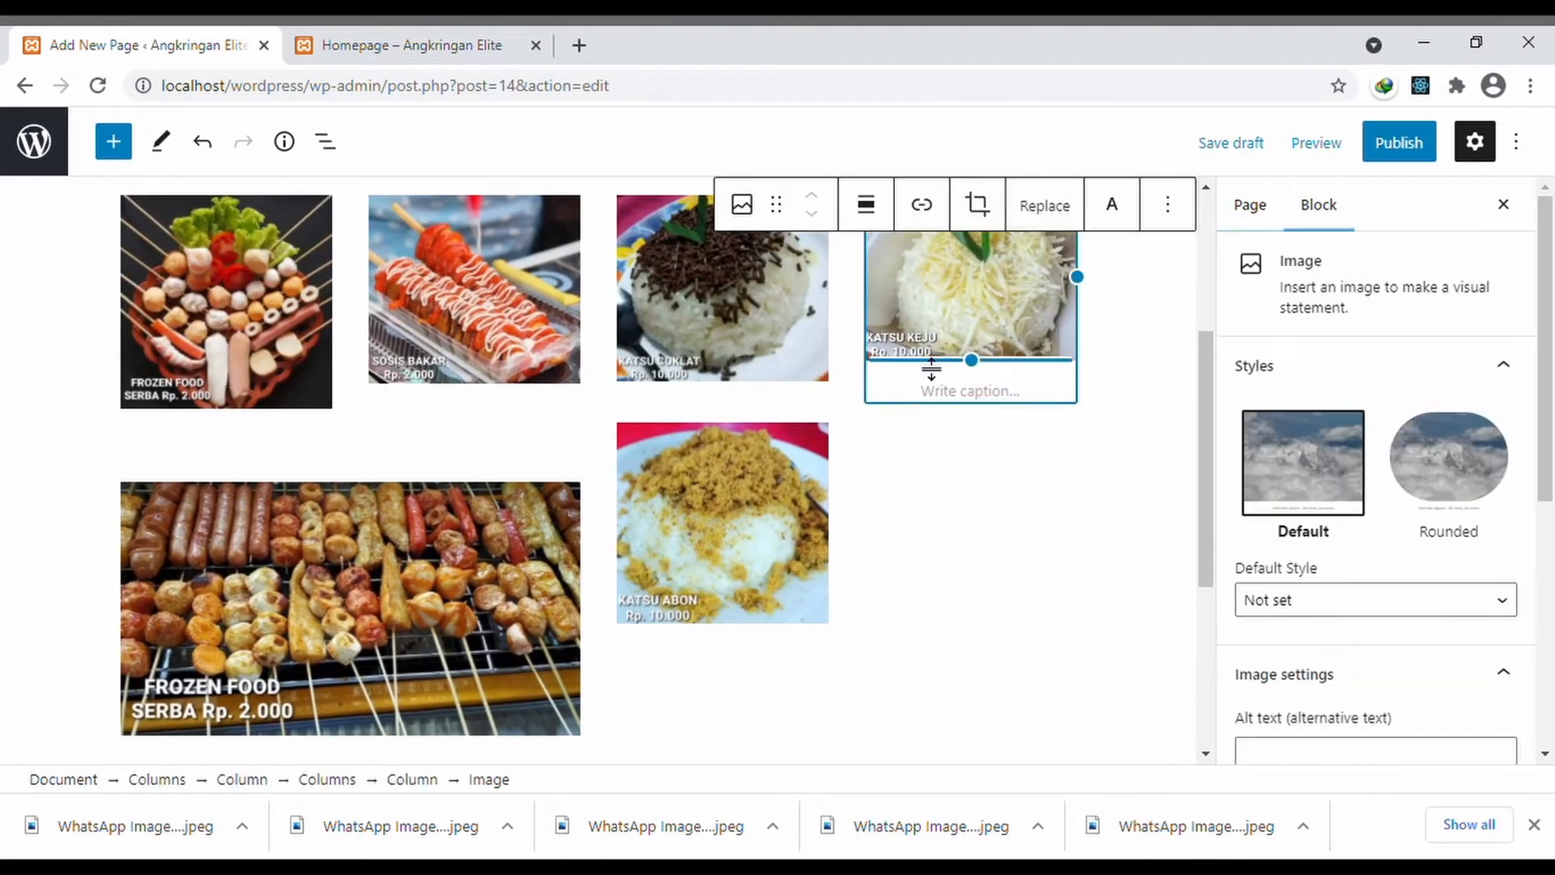
pyautogui.click(989, 437)
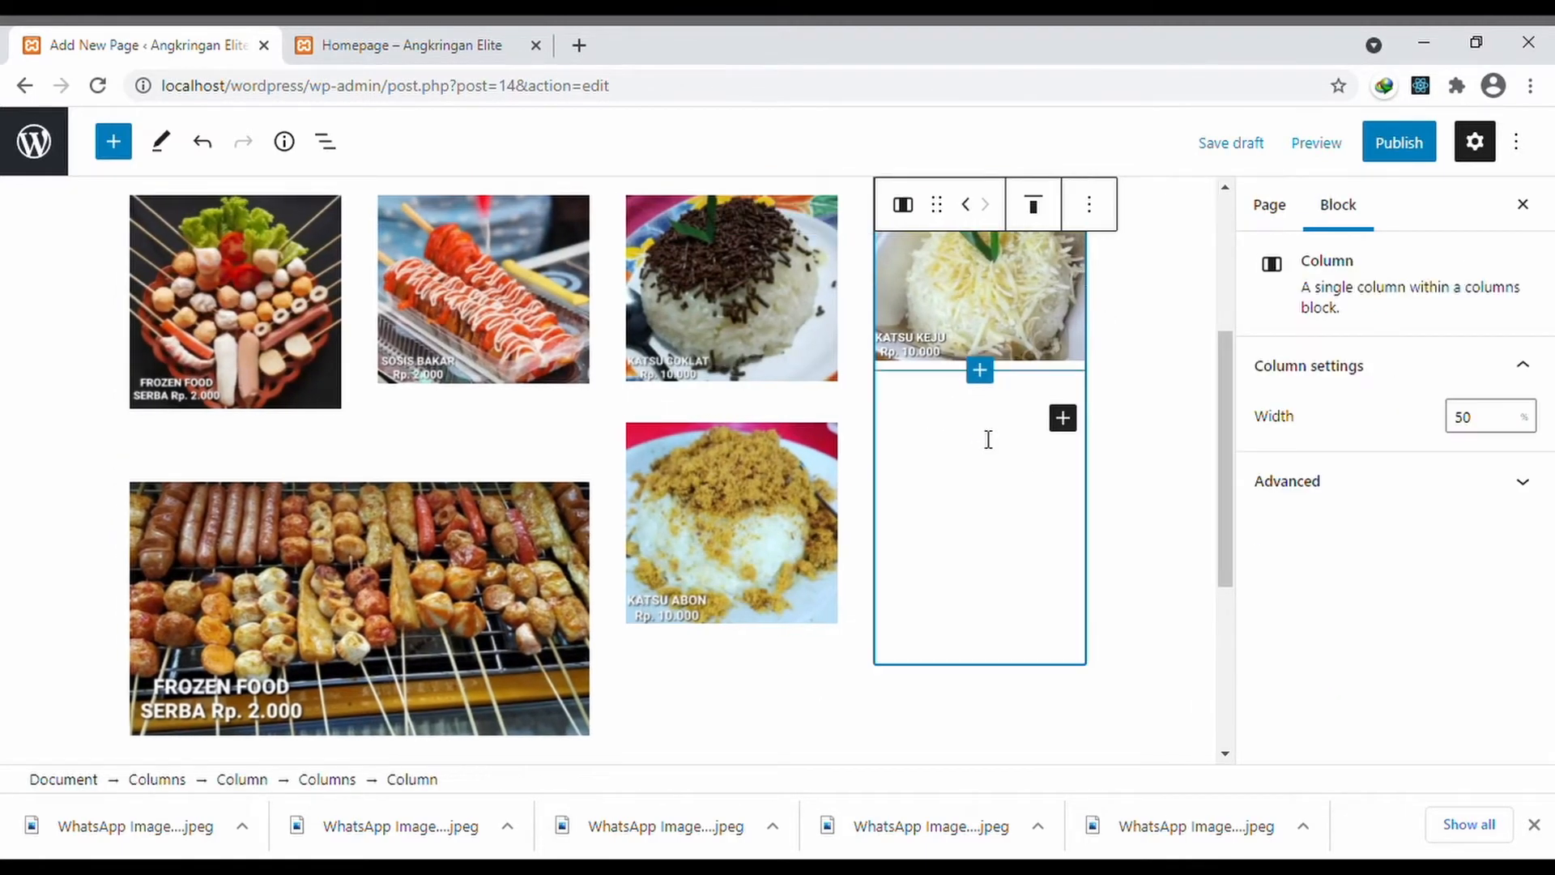
pyautogui.click(980, 372)
pyautogui.click(854, 552)
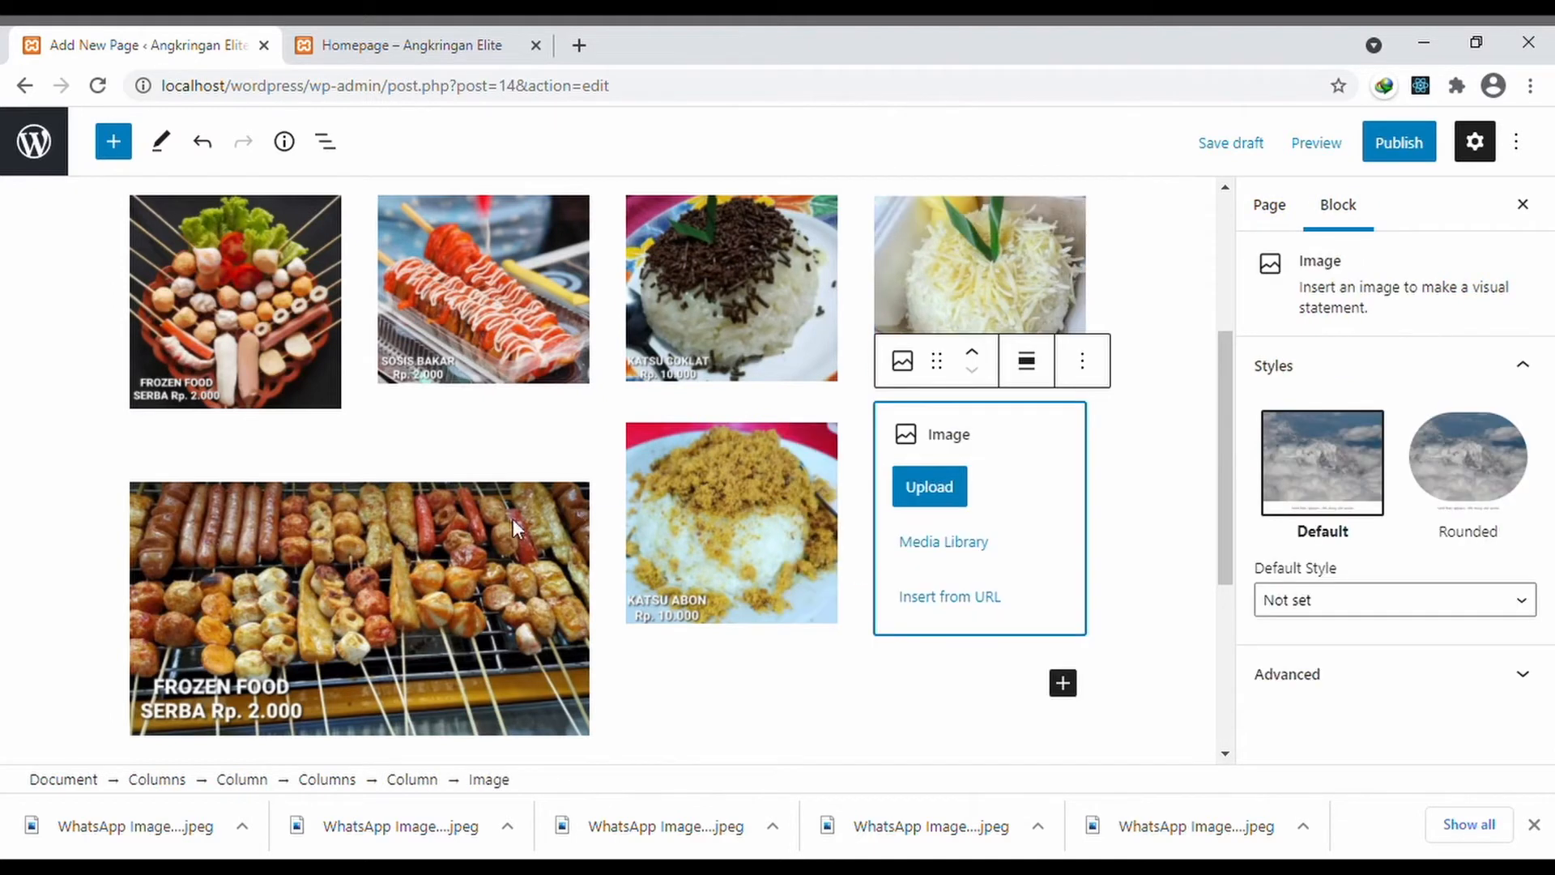
pyautogui.click(949, 493)
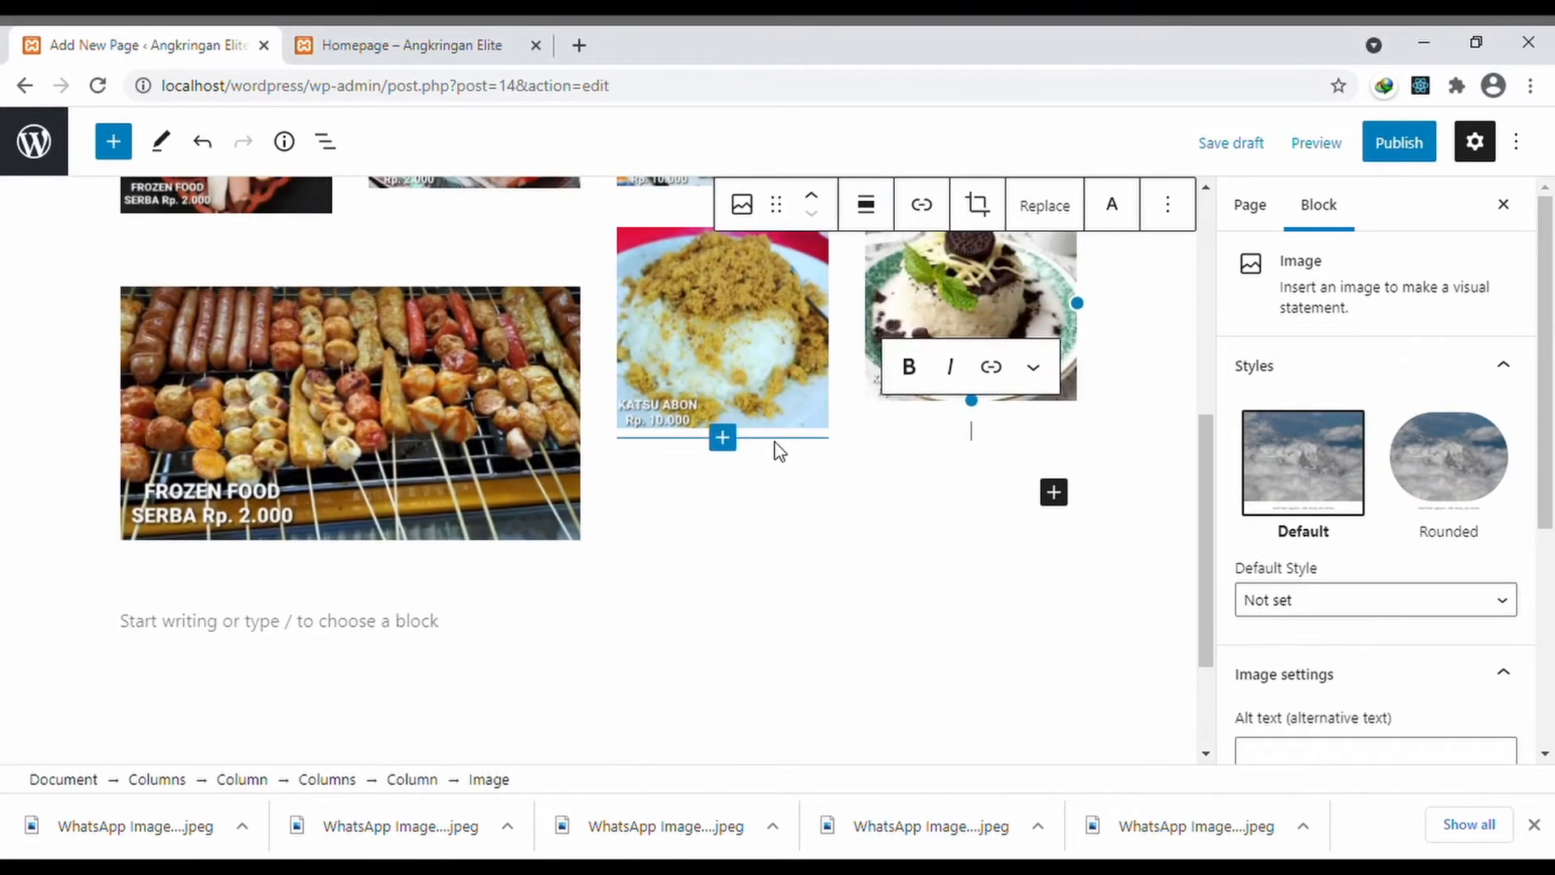
# - Insert an Image block below the KATSU ABON picture and upload the KATSU ALPUKAT picture into it
pyautogui.click(723, 440)
pyautogui.click(597, 631)
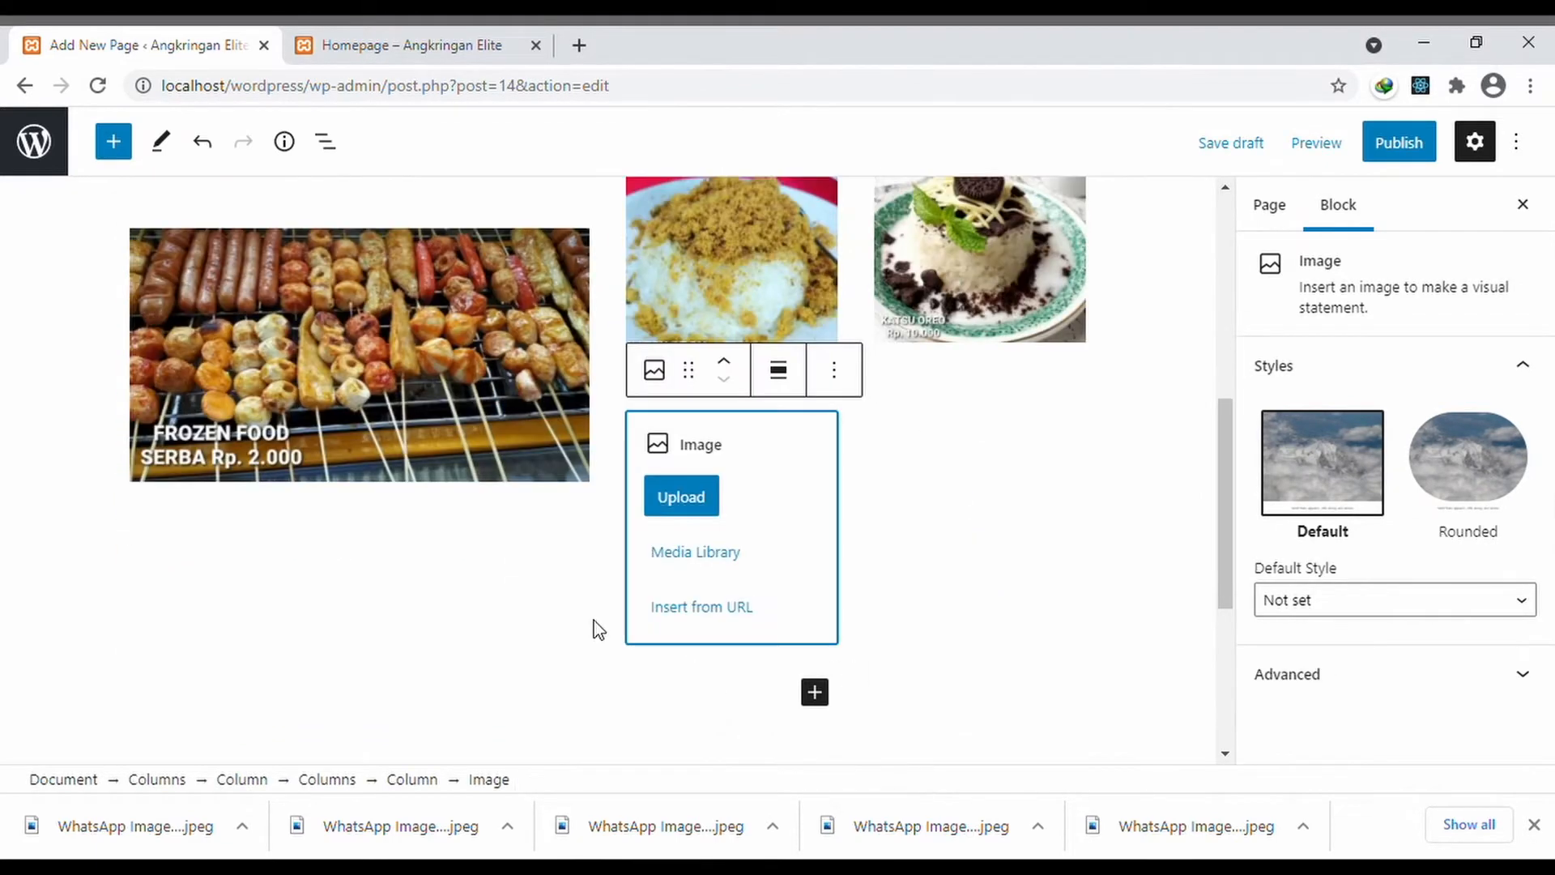
pyautogui.click(683, 508)
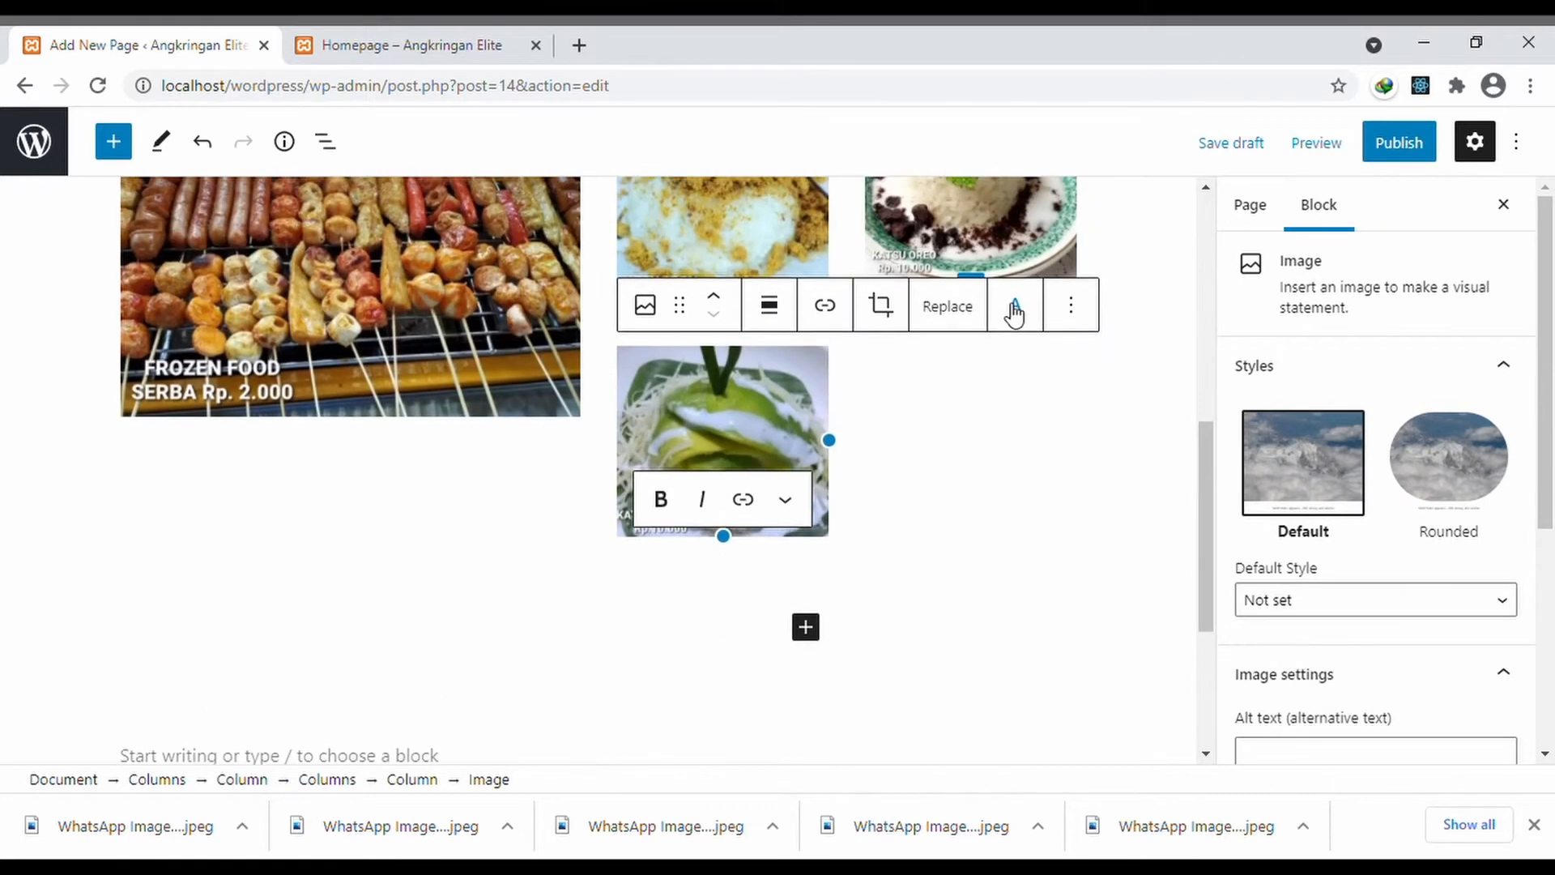
# - Insert an Image block below the KATSU OREO picture and upload the KETAN HITAM picture into it
pyautogui.click(1200, 208)
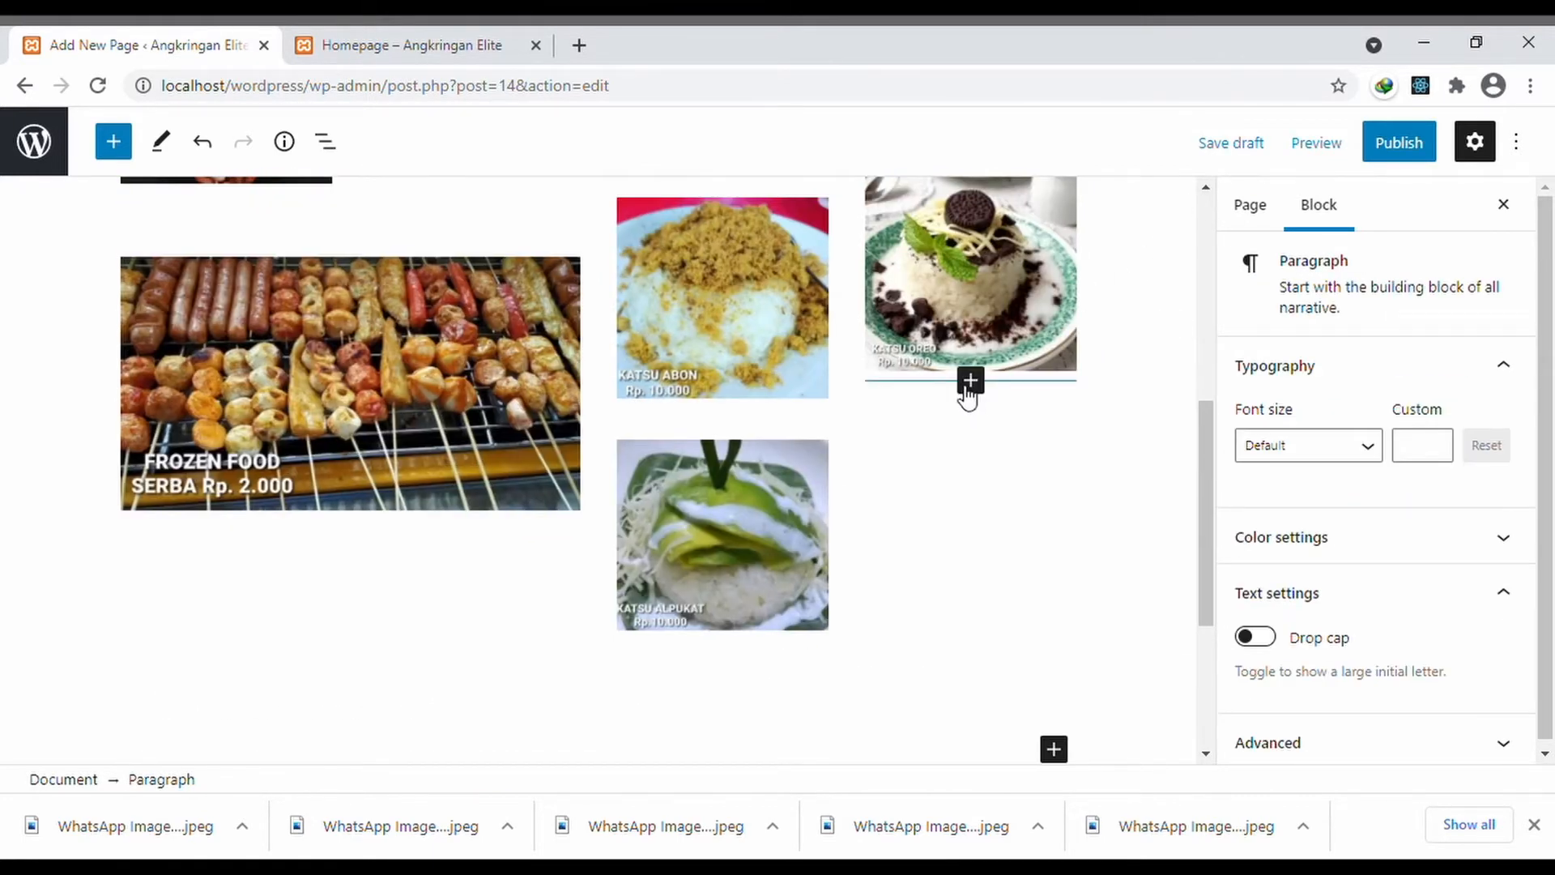
pyautogui.click(970, 381)
pyautogui.click(824, 594)
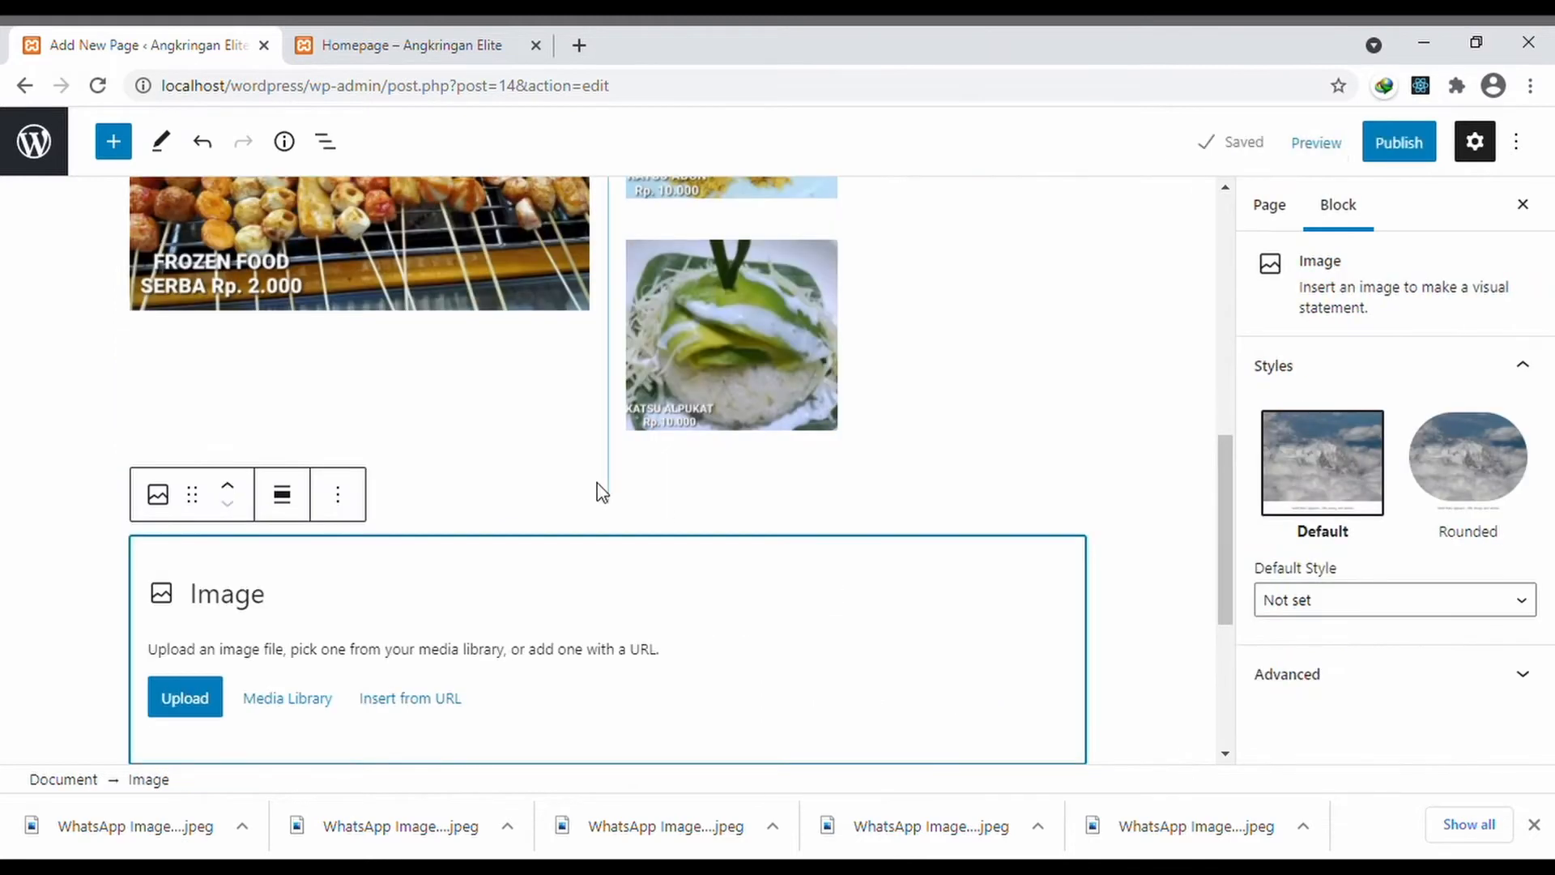
pyautogui.scroll(2, 1027, 316)
pyautogui.moveTo(1027, 316)
pyautogui.click(979, 308)
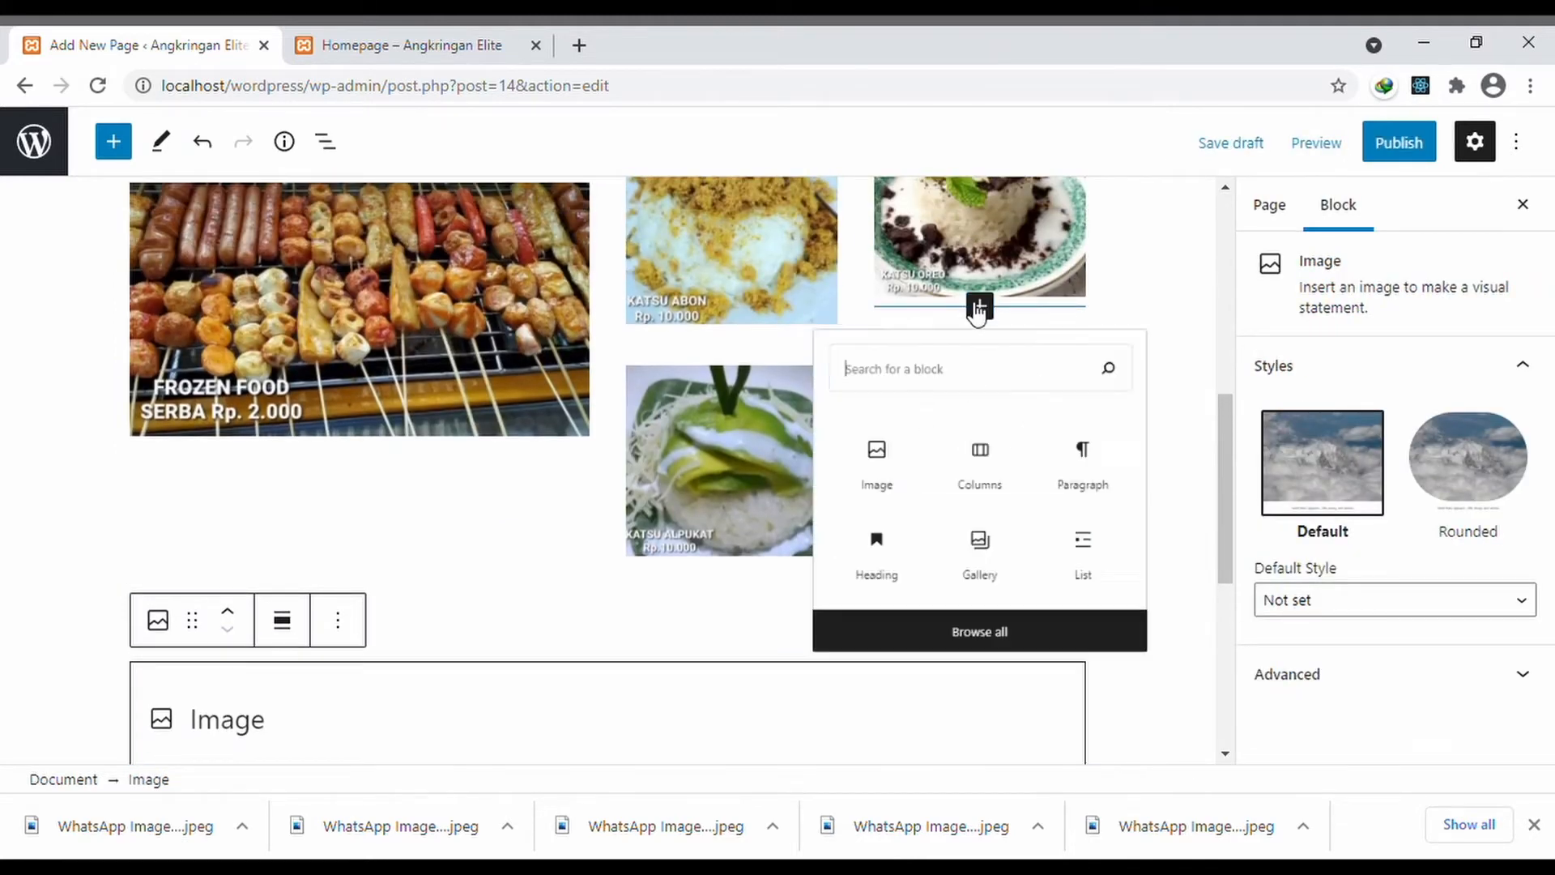
pyautogui.click(855, 519)
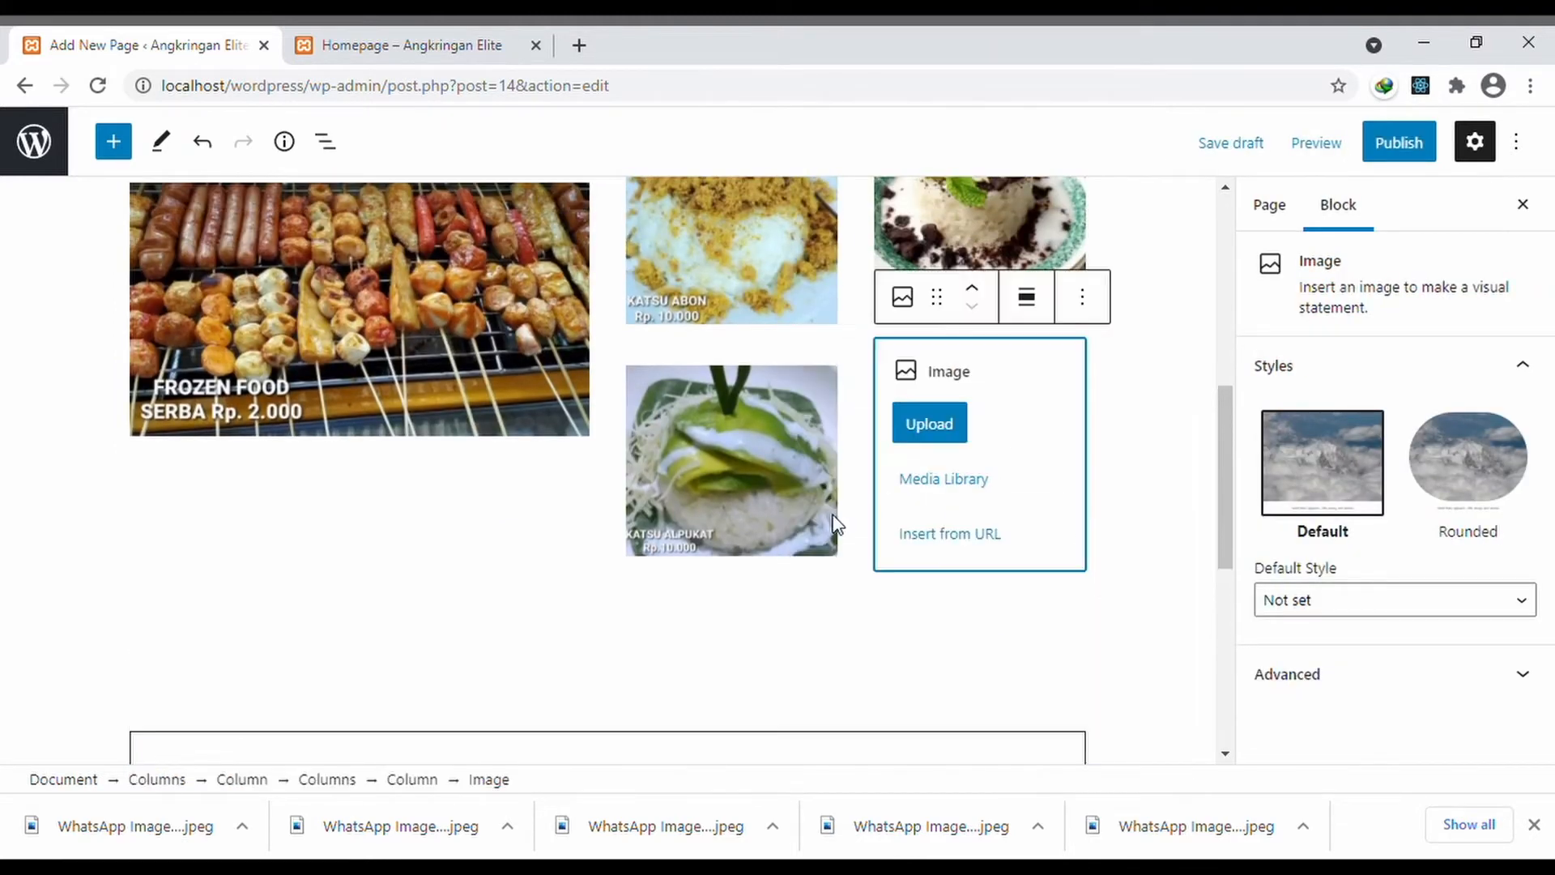
pyautogui.click(951, 429)
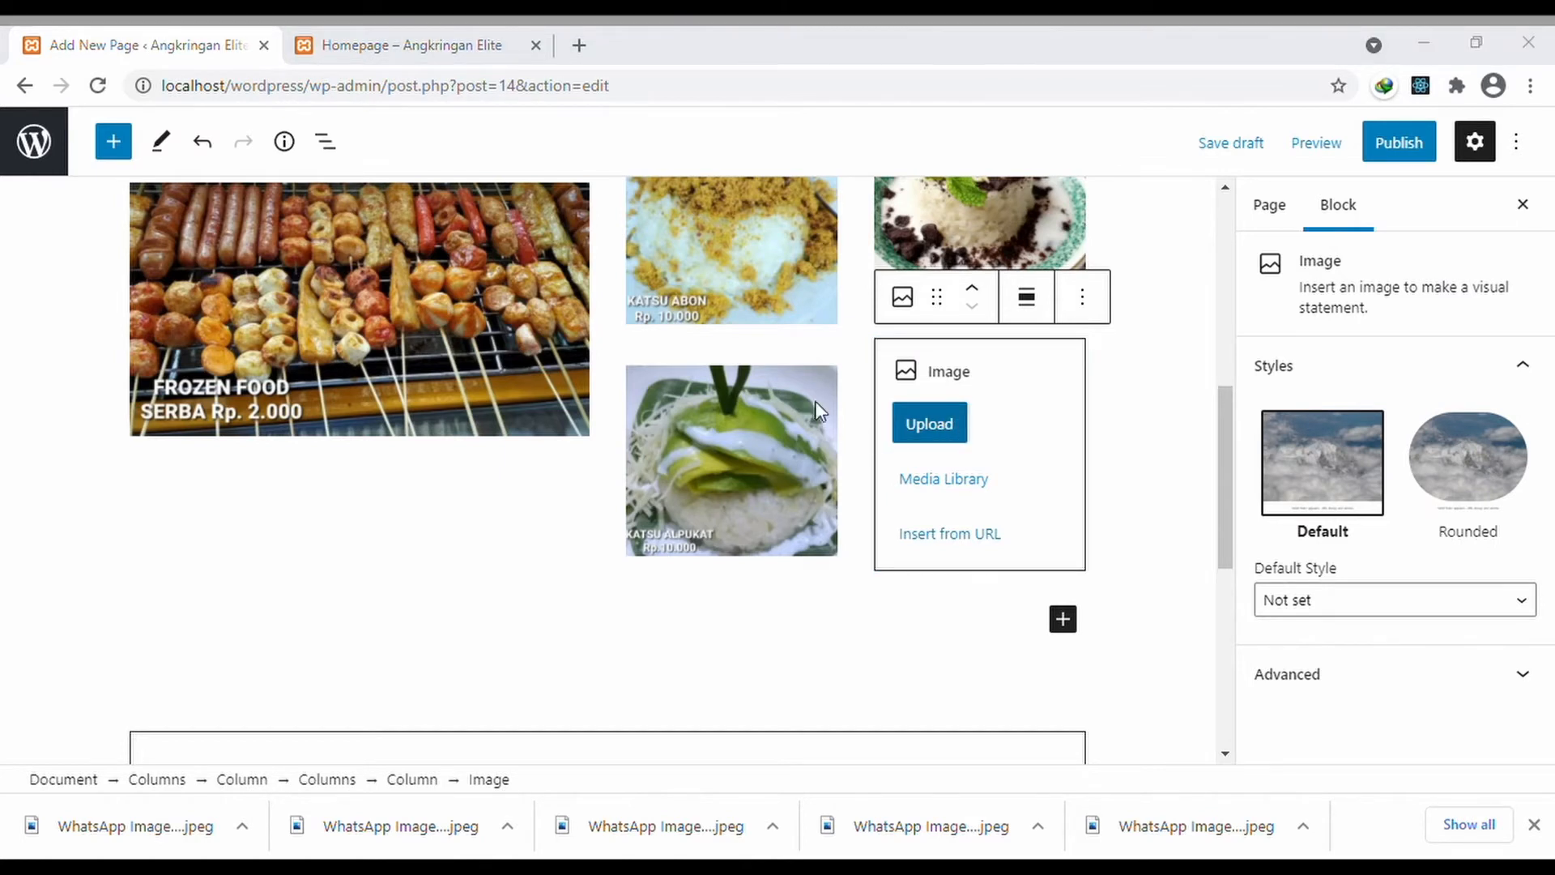
pyautogui.doubleClick(261, 366)
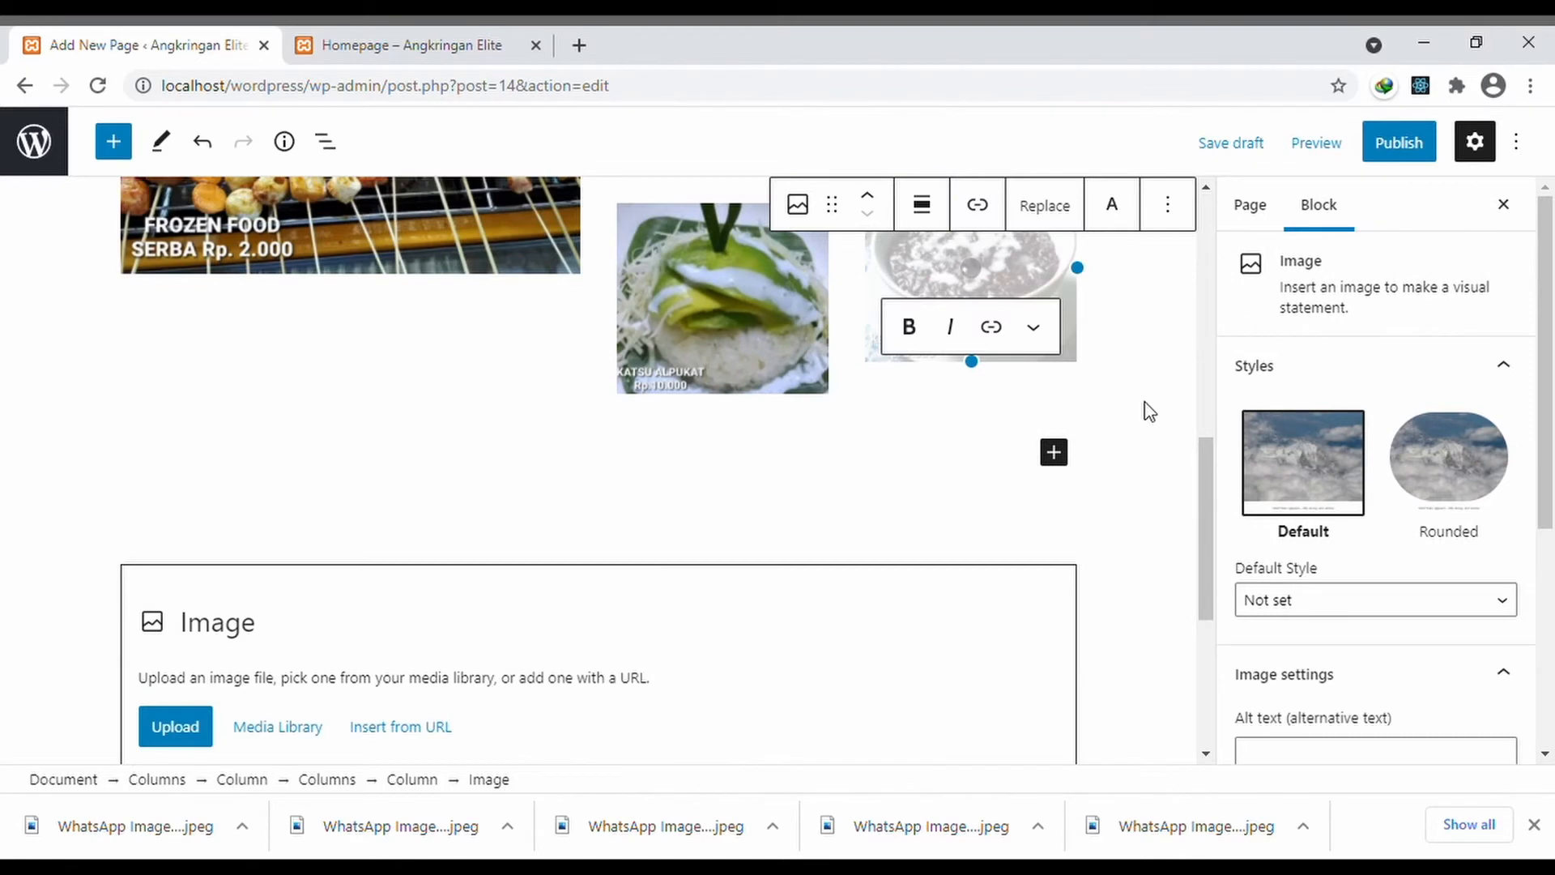
# - Save the Menus page as a draft and open its preview in a new tab
pyautogui.scroll(2, 1145, 403)
pyautogui.scroll(3, 1150, 411)
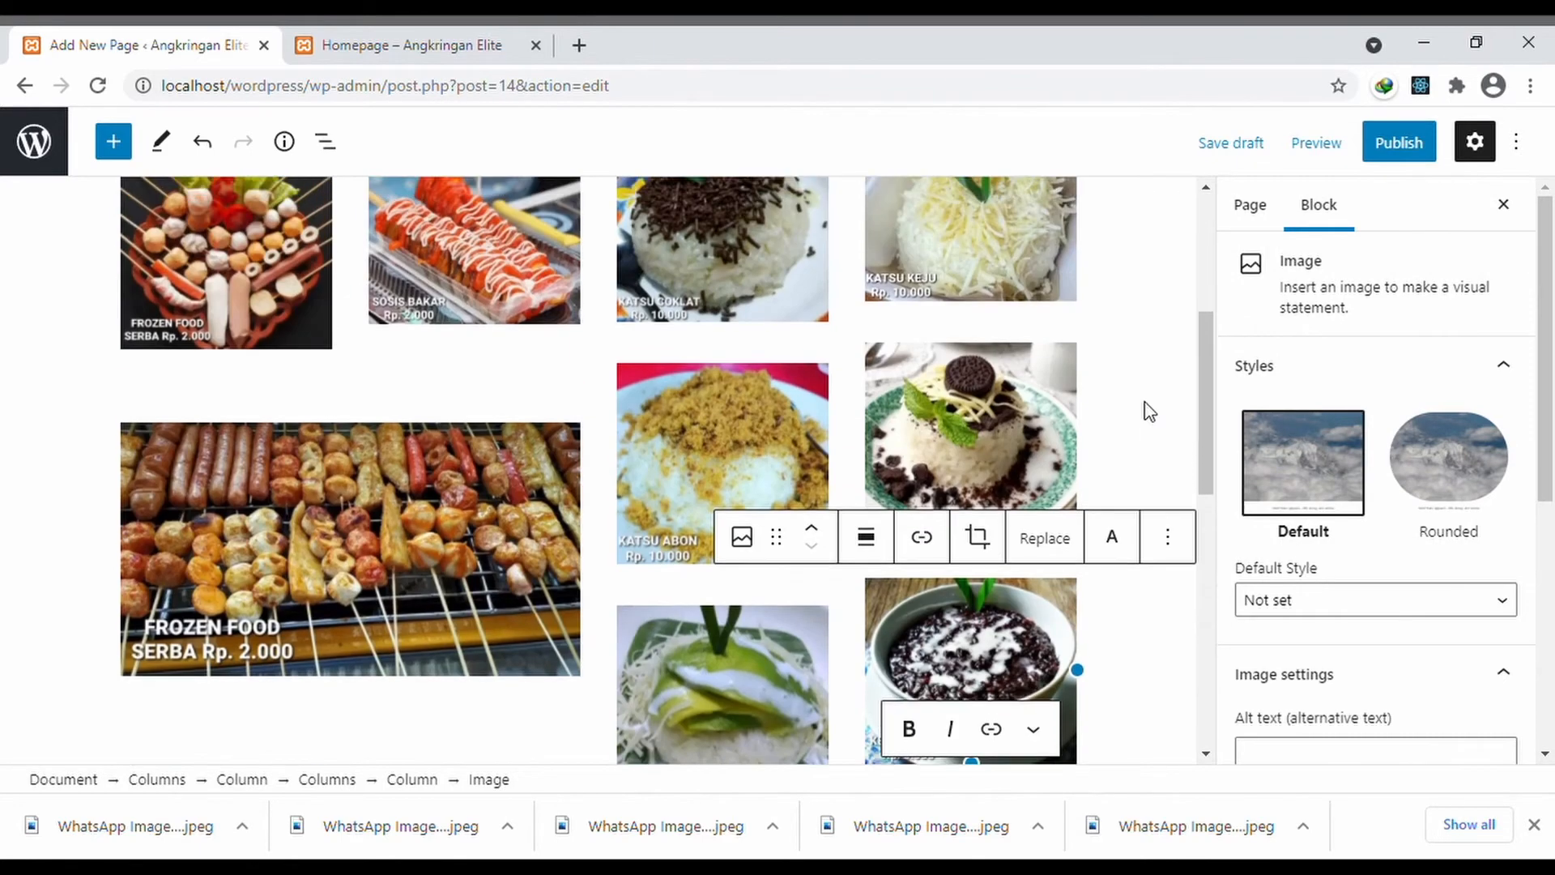
pyautogui.click(1240, 151)
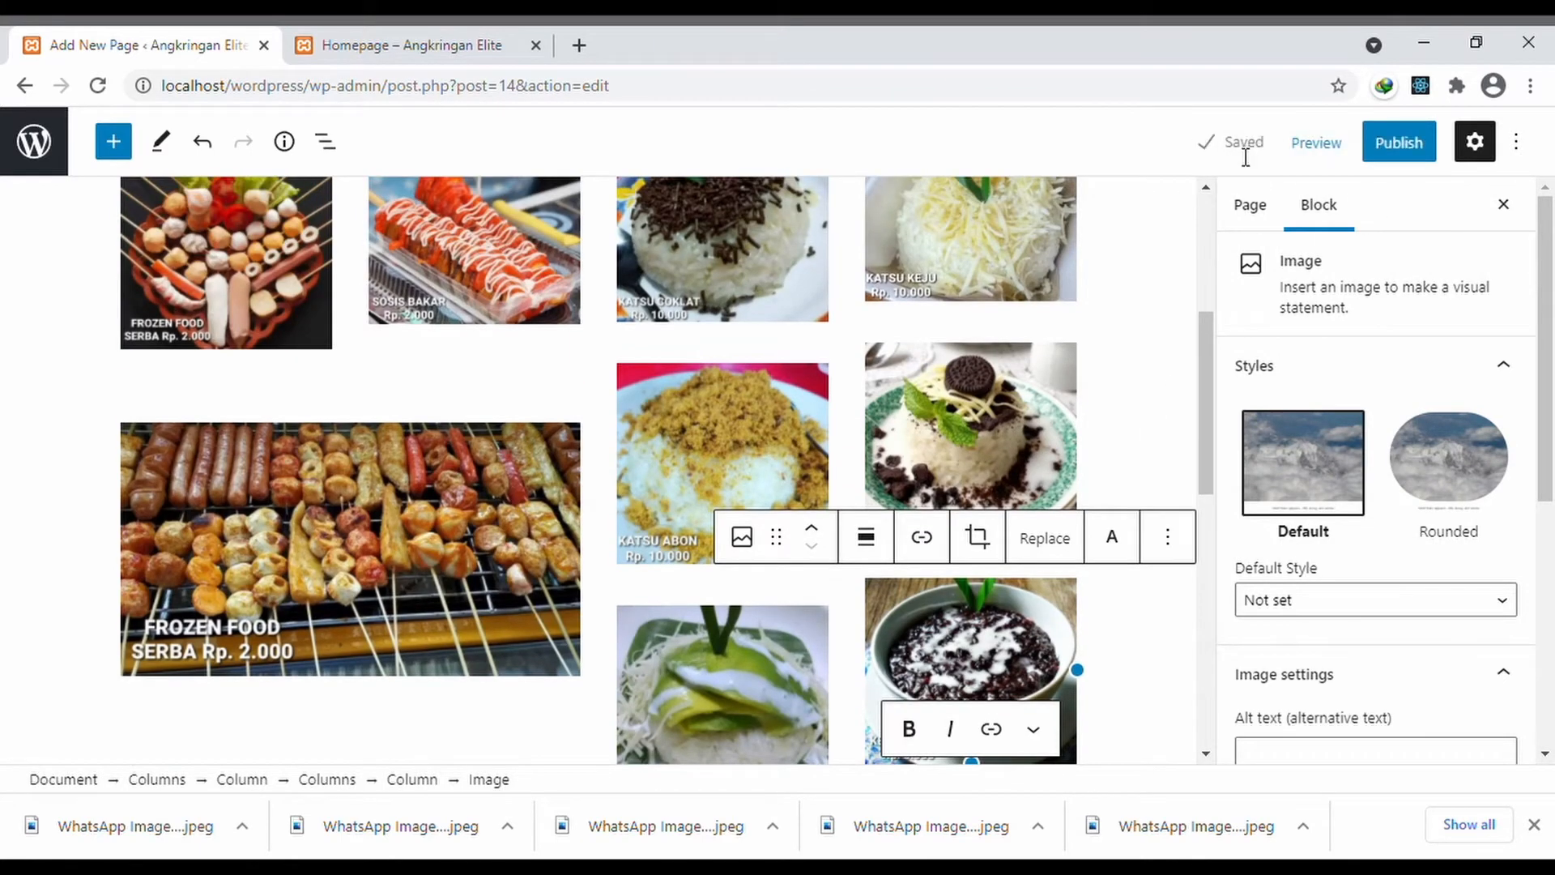
pyautogui.click(1313, 144)
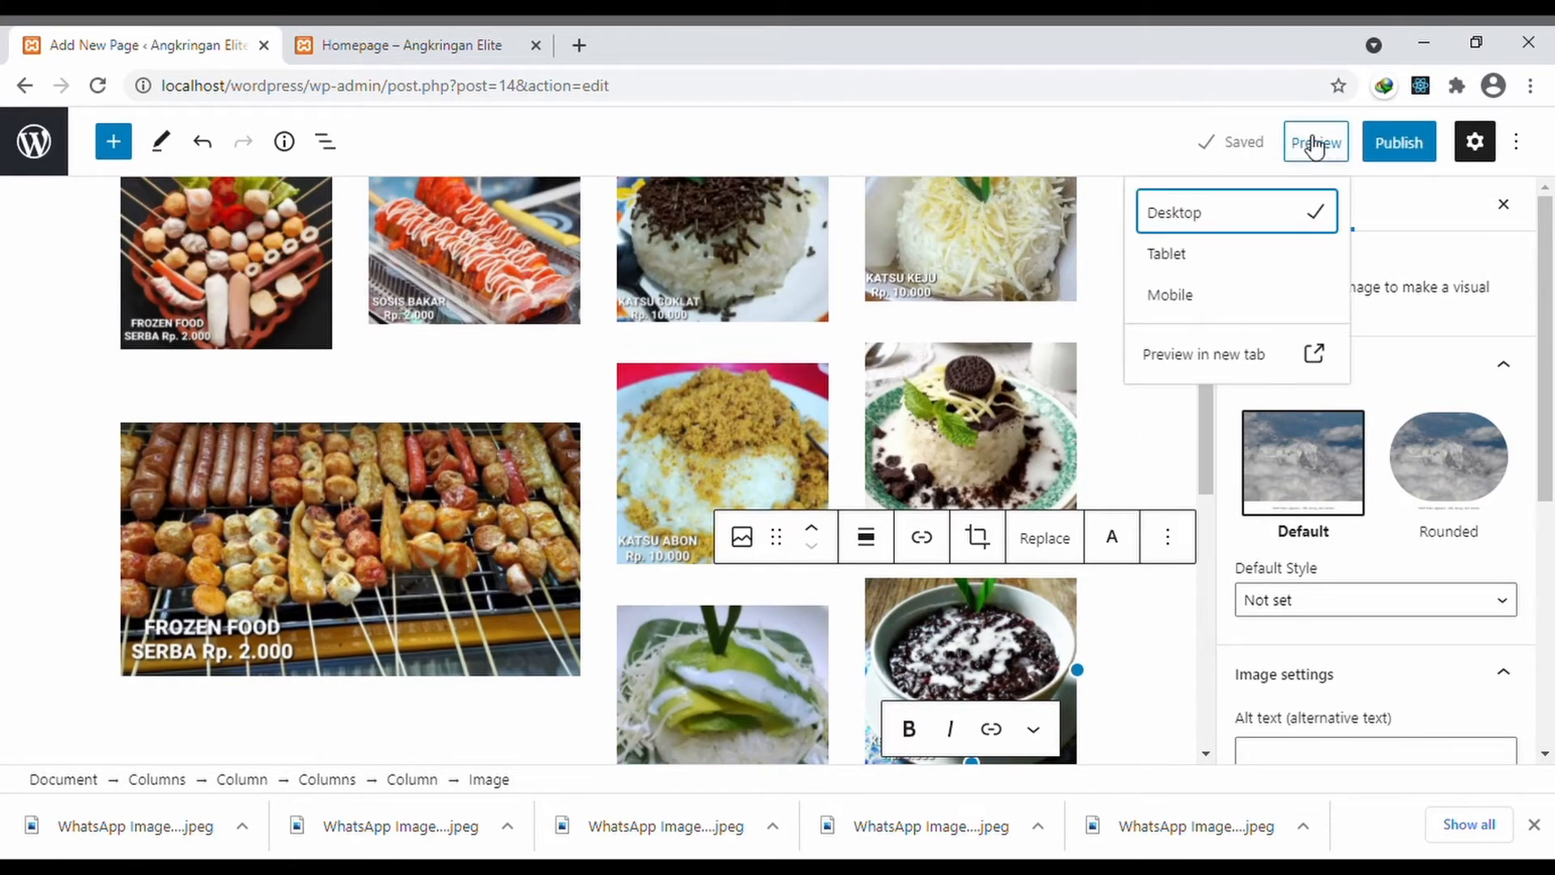
pyautogui.click(1207, 366)
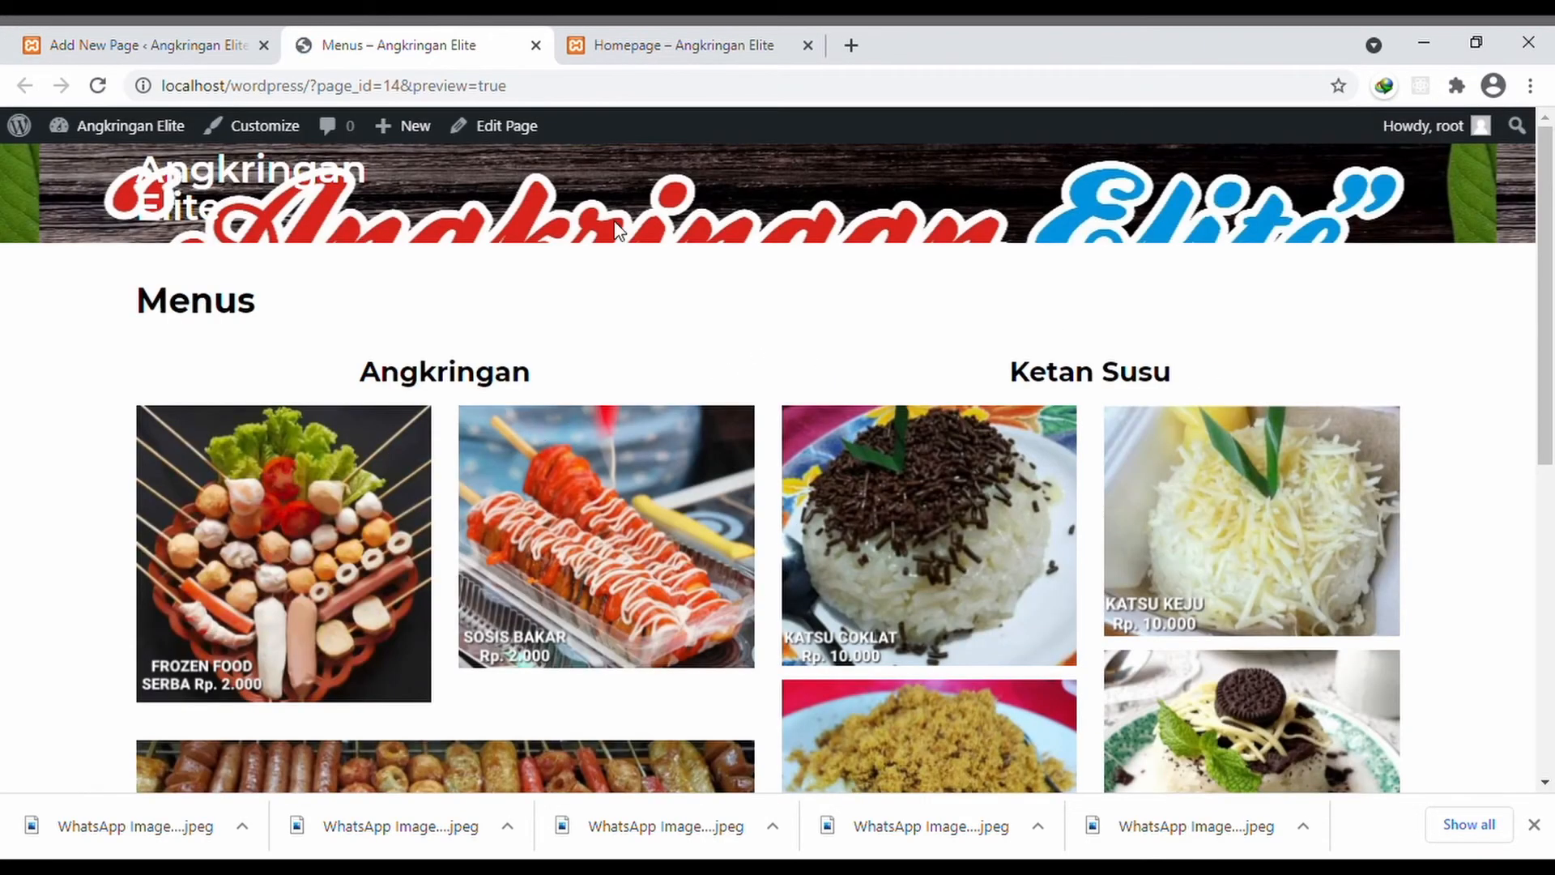
# - Examine the Menus page preview, checking the Angkringan and Ketan Susu columns and their pictures down to the footer
pyautogui.scroll(-3, 541, 439)
pyautogui.scroll(-3, 542, 448)
pyautogui.scroll(5, 542, 448)
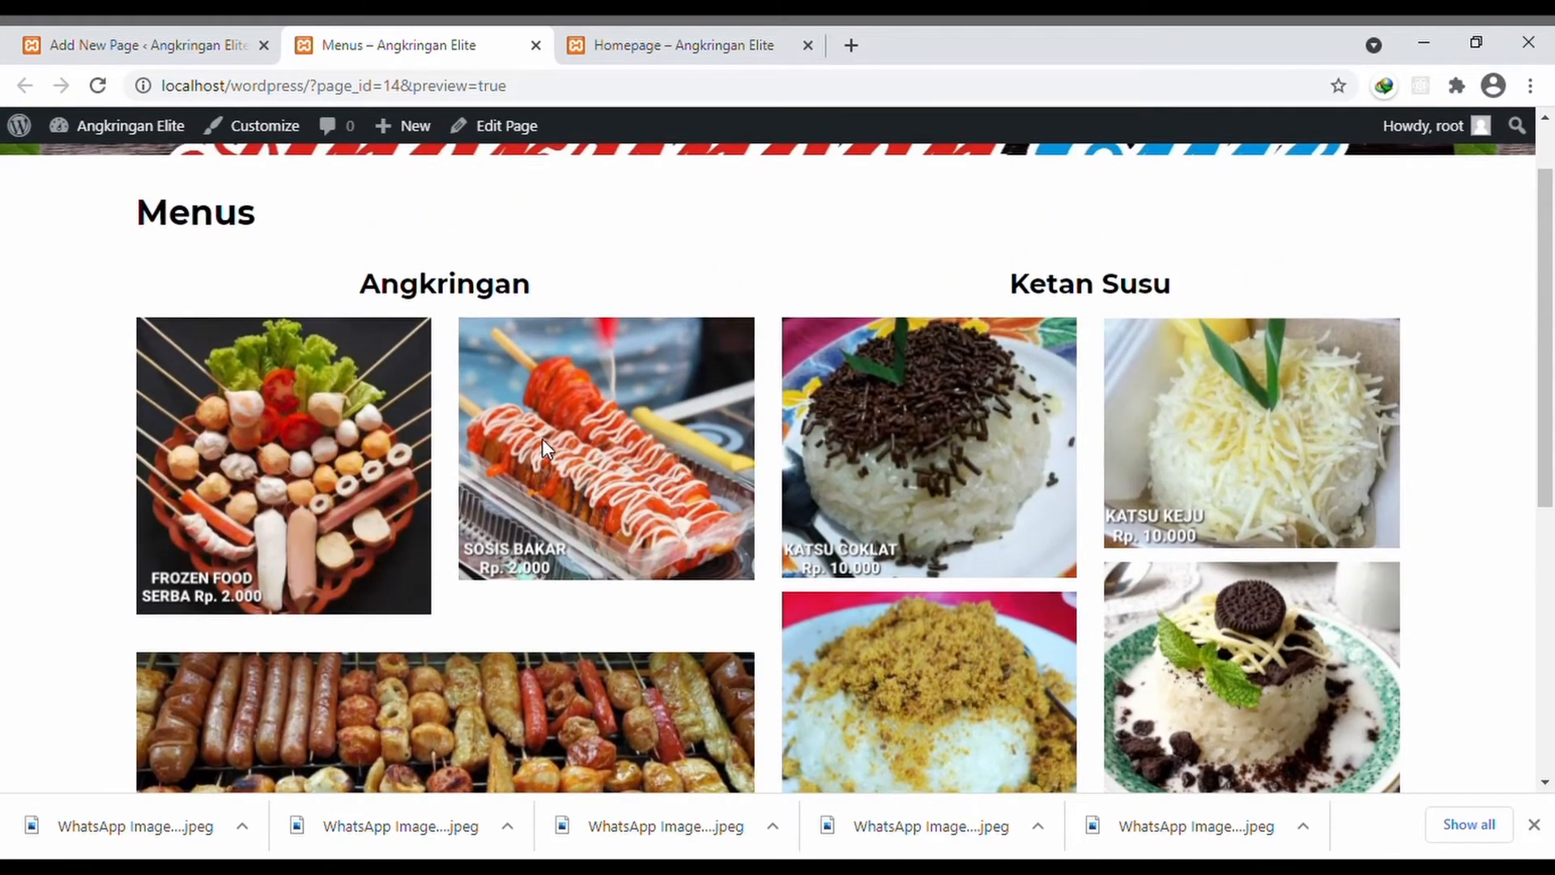
pyautogui.scroll(-1, 542, 440)
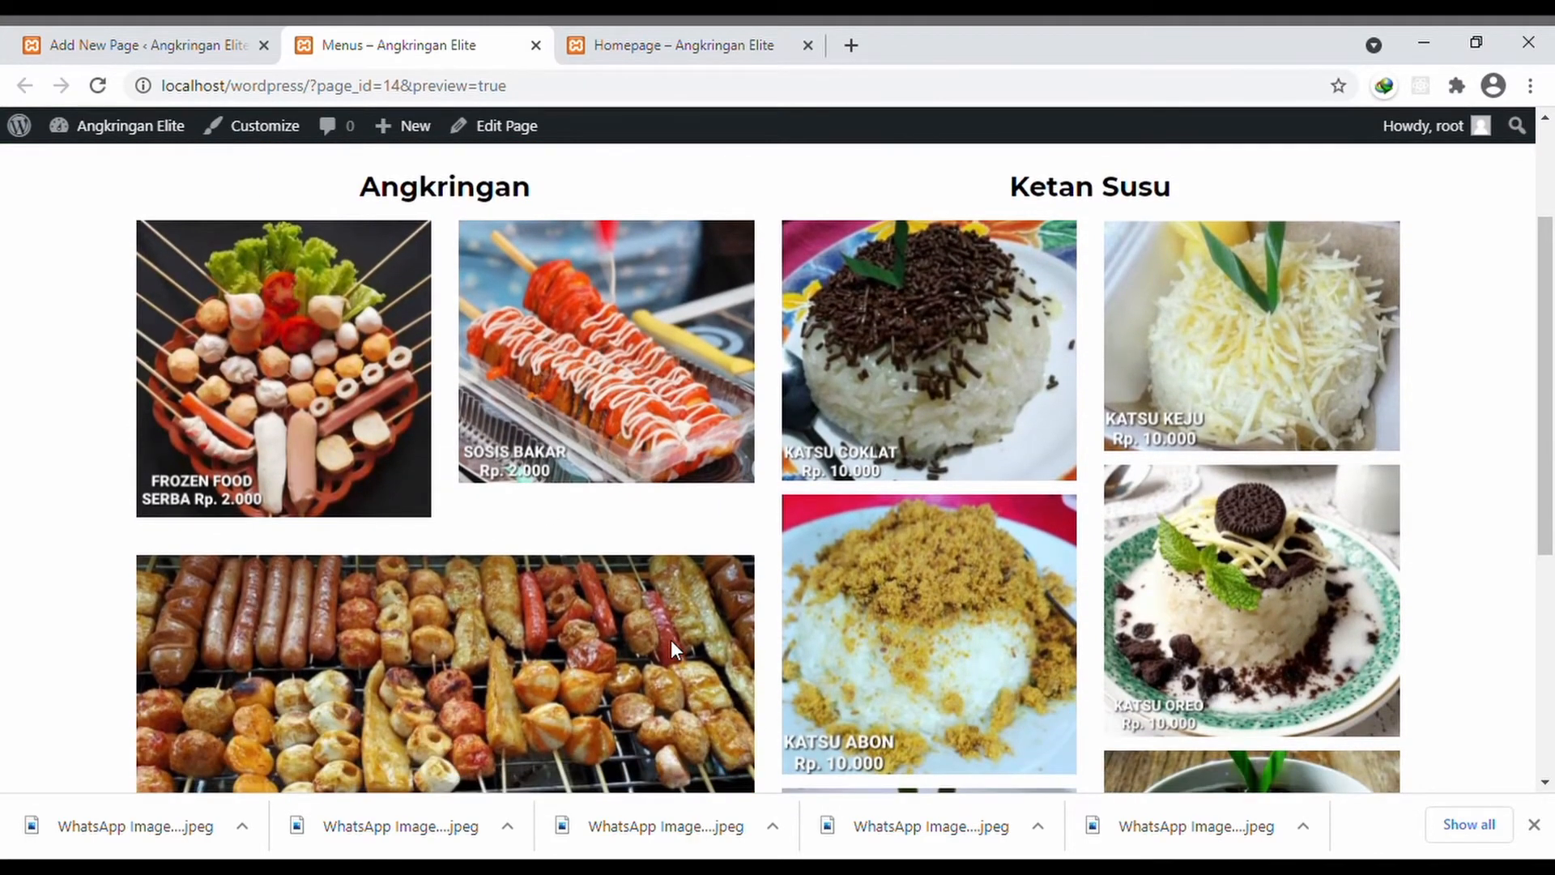
pyautogui.scroll(-5, 670, 644)
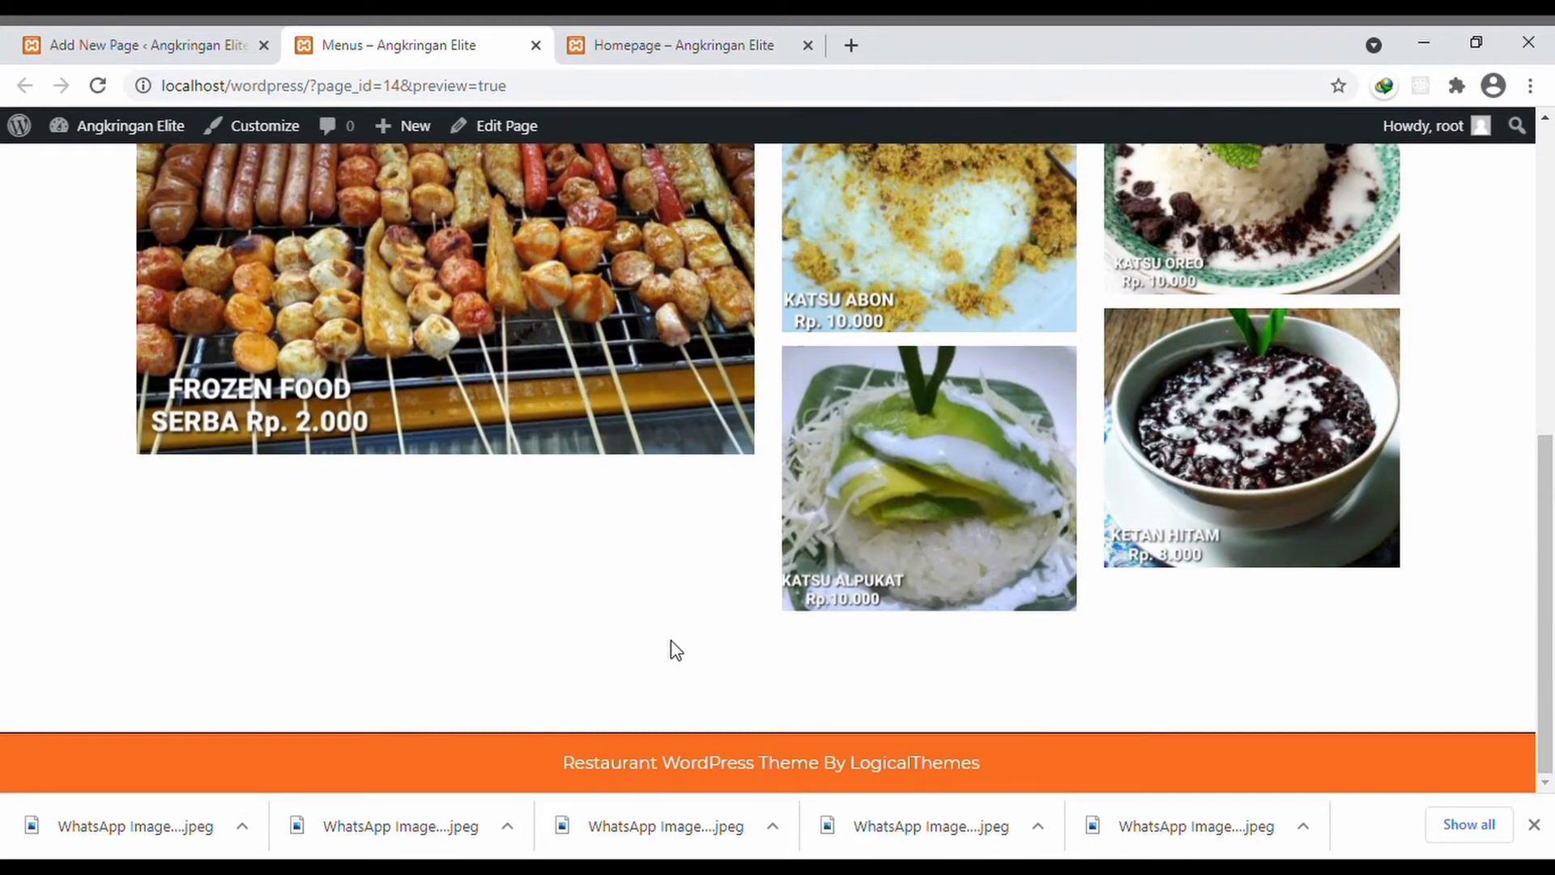
pyautogui.scroll(6, 671, 650)
pyautogui.scroll(-6, 671, 650)
# - Return to the page editor and publish the Menus page with public visibility
pyautogui.click(204, 47)
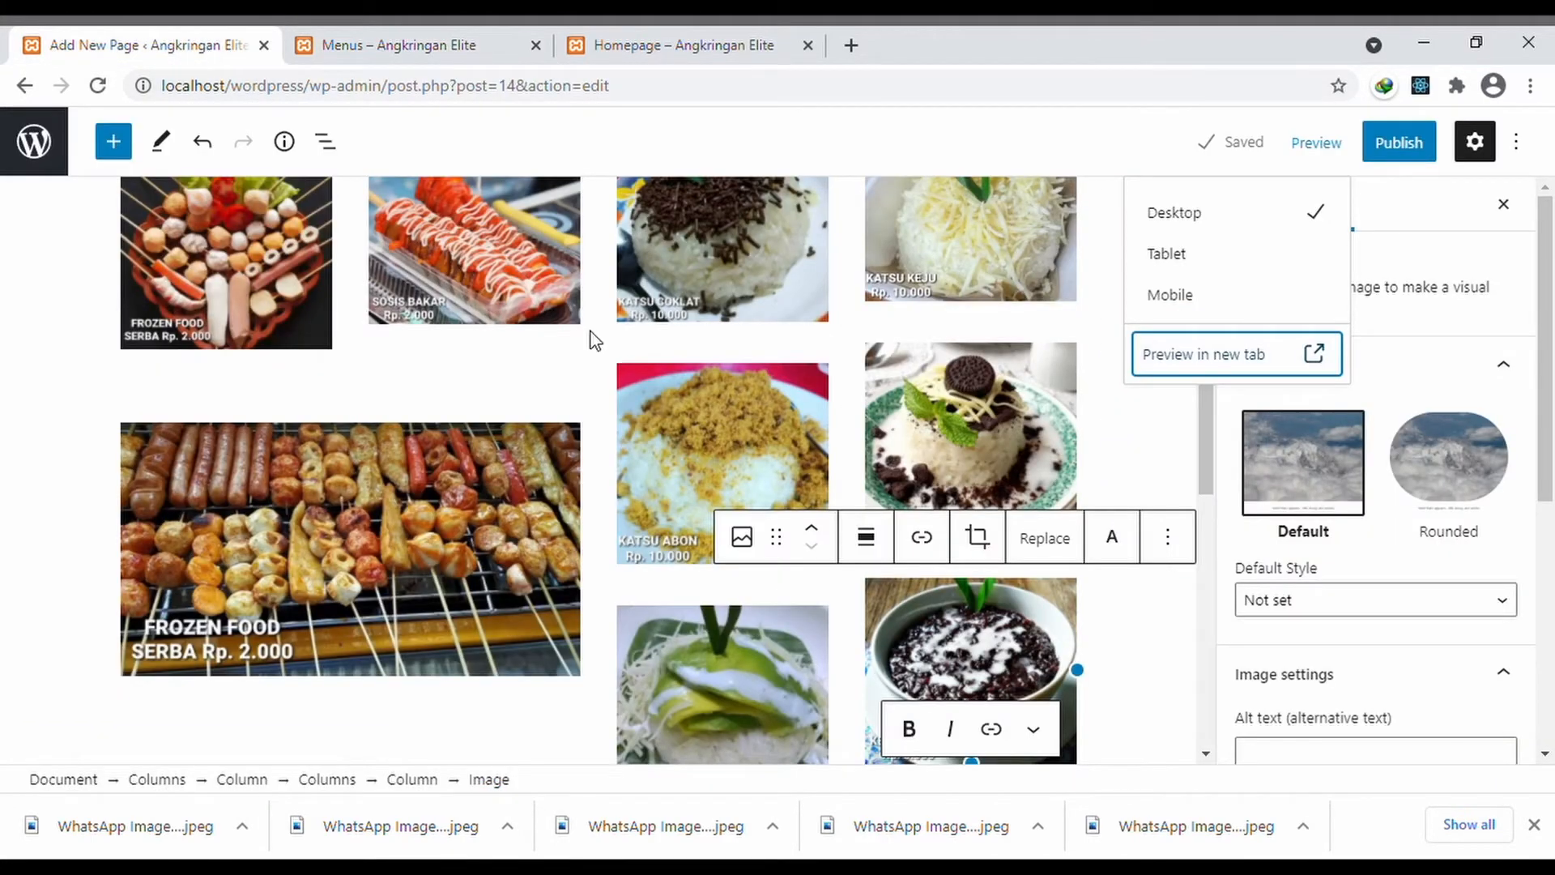
pyautogui.scroll(5, 862, 381)
pyautogui.click(1399, 142)
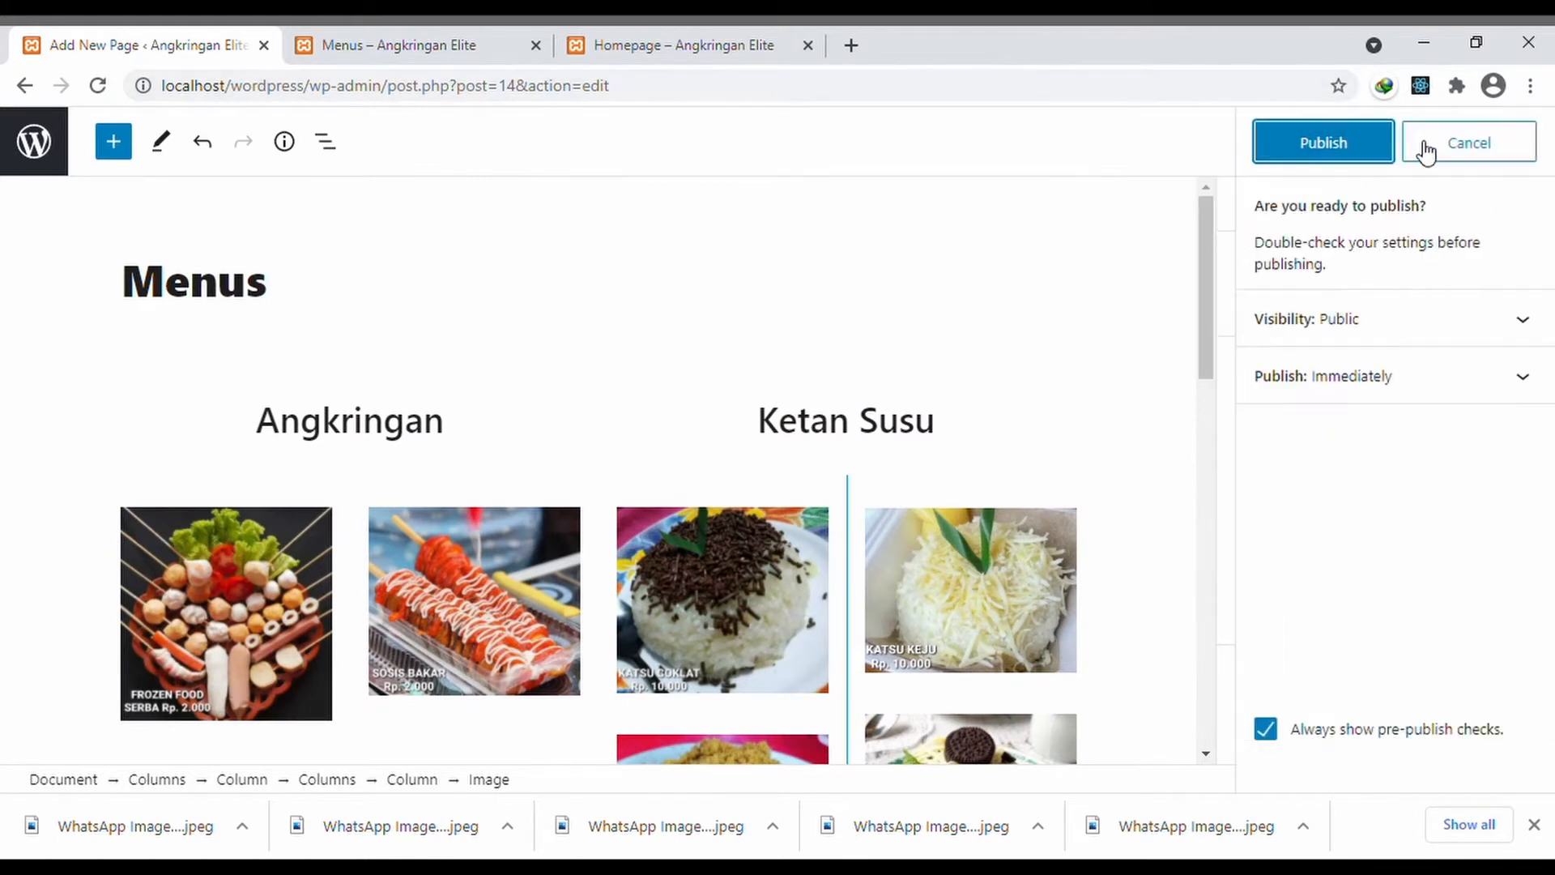
pyautogui.click(1316, 136)
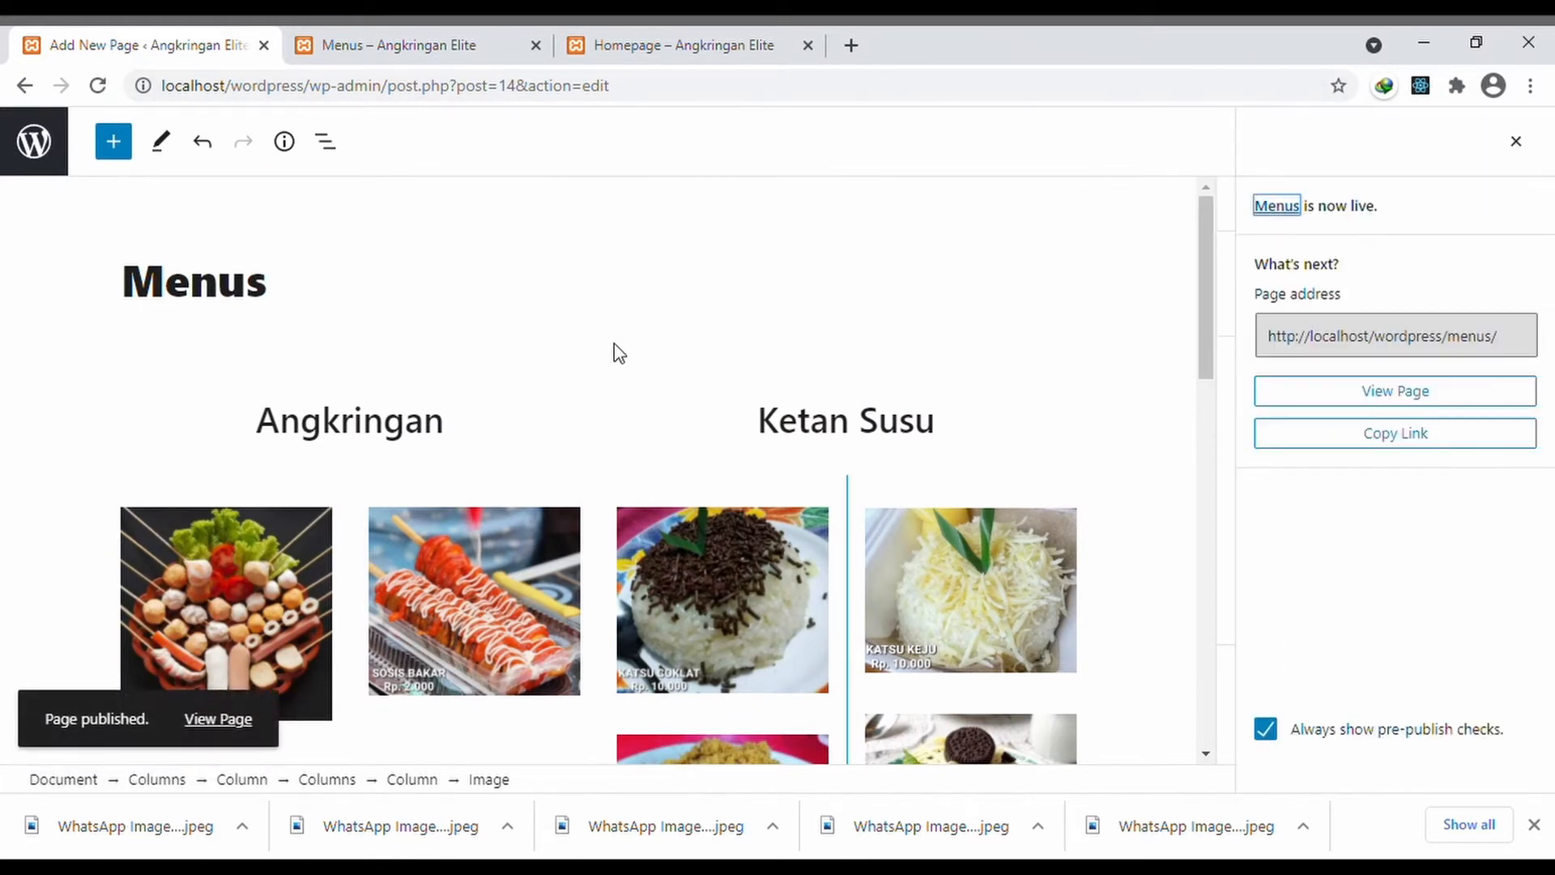
# - Go back to the Pages list and add a new page titled "About US"
pyautogui.click(25, 86)
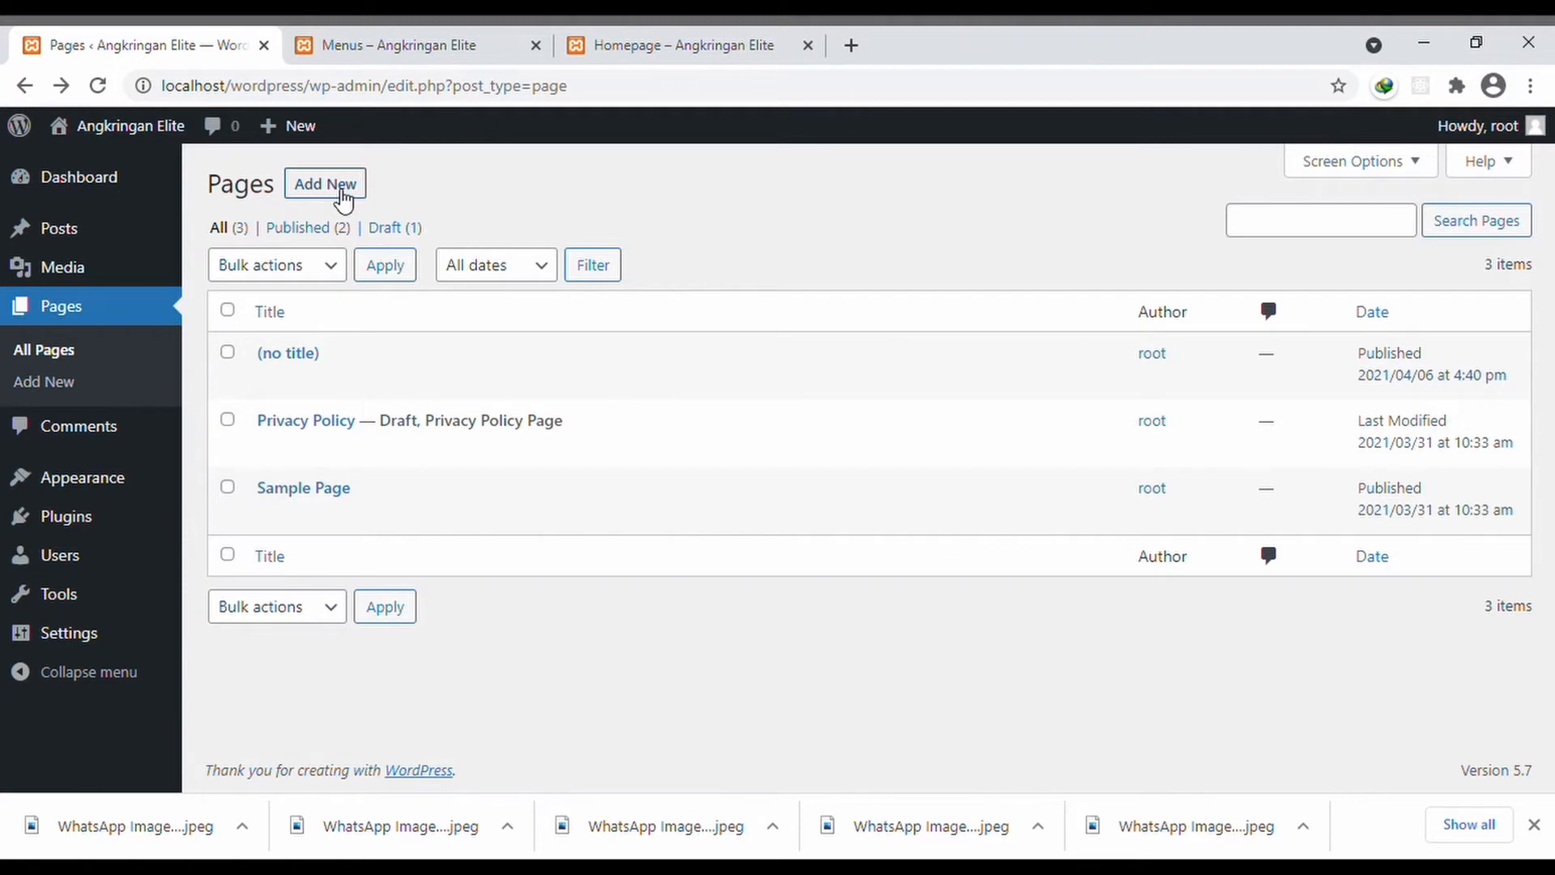
pyautogui.click(344, 187)
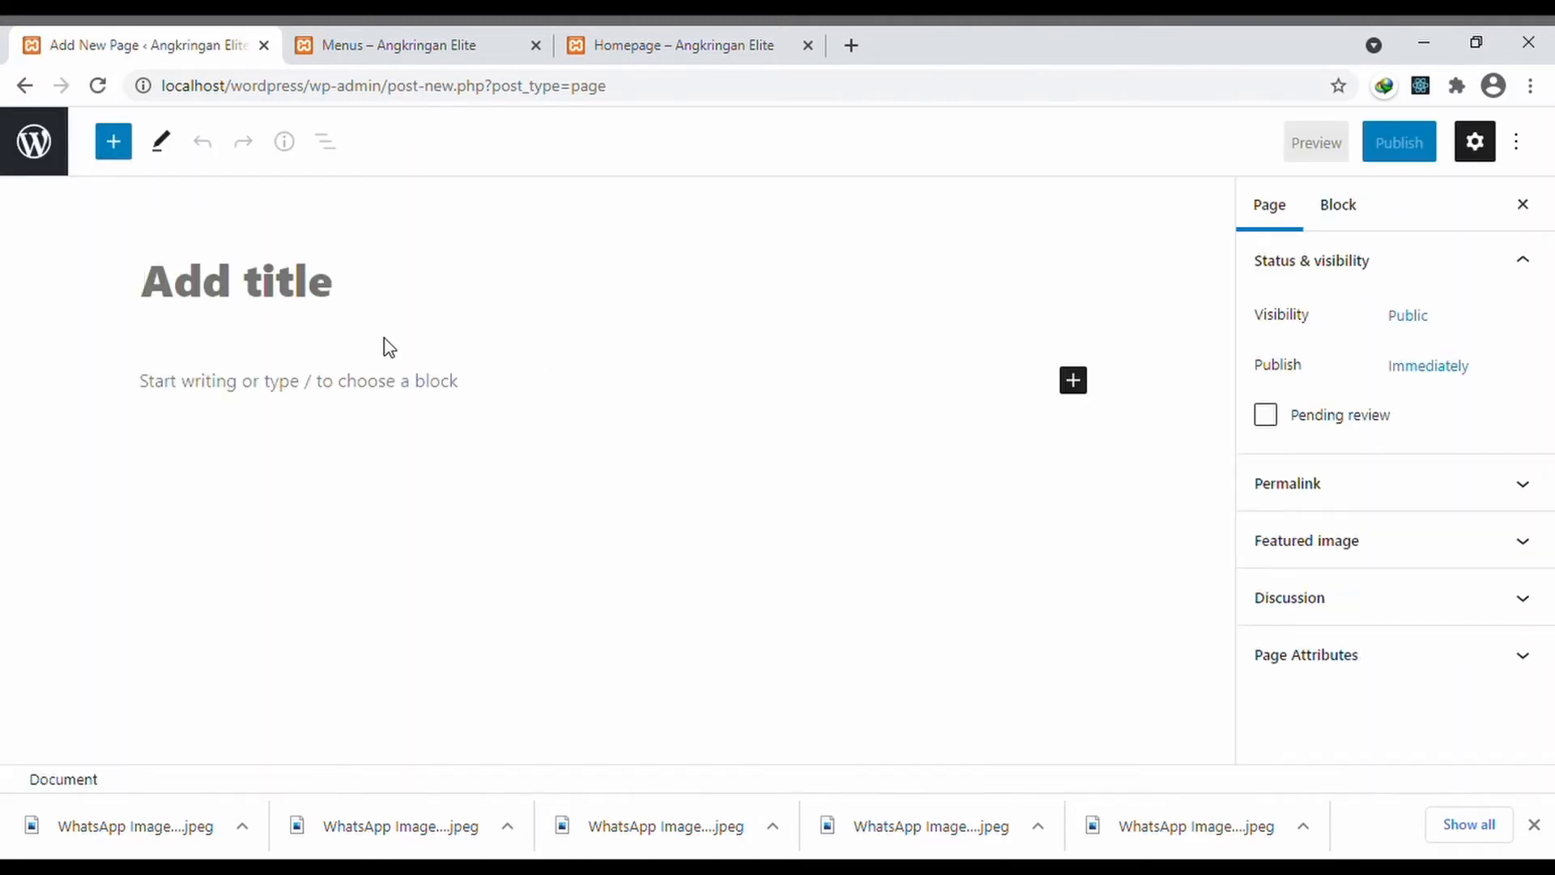
pyautogui.write('About US')
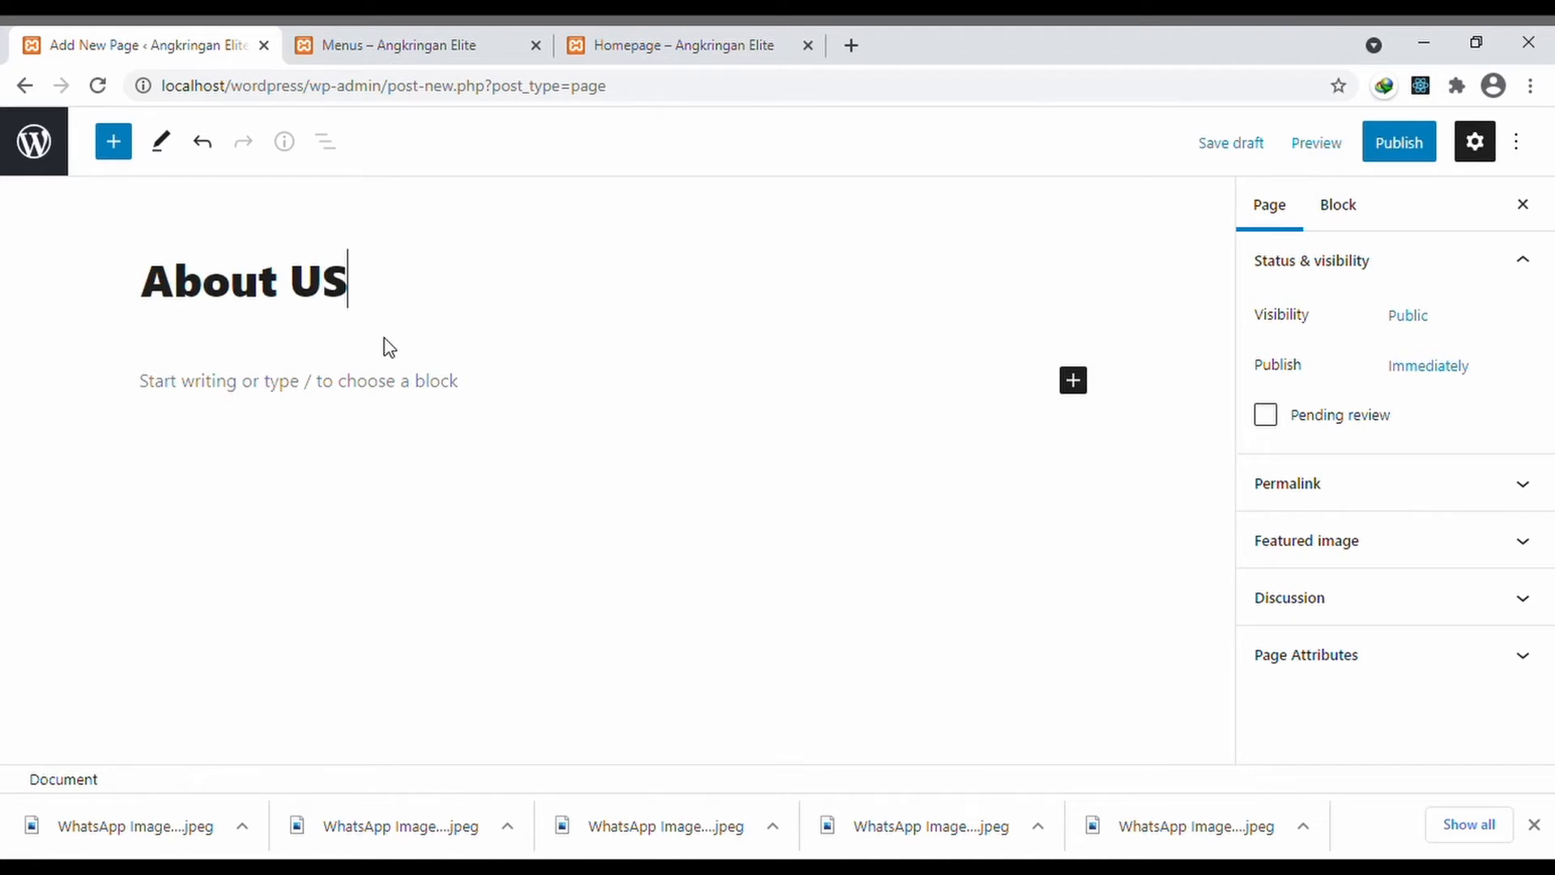
# - Insert a Columns block with two equal columns below the "About US" title
pyautogui.click(413, 399)
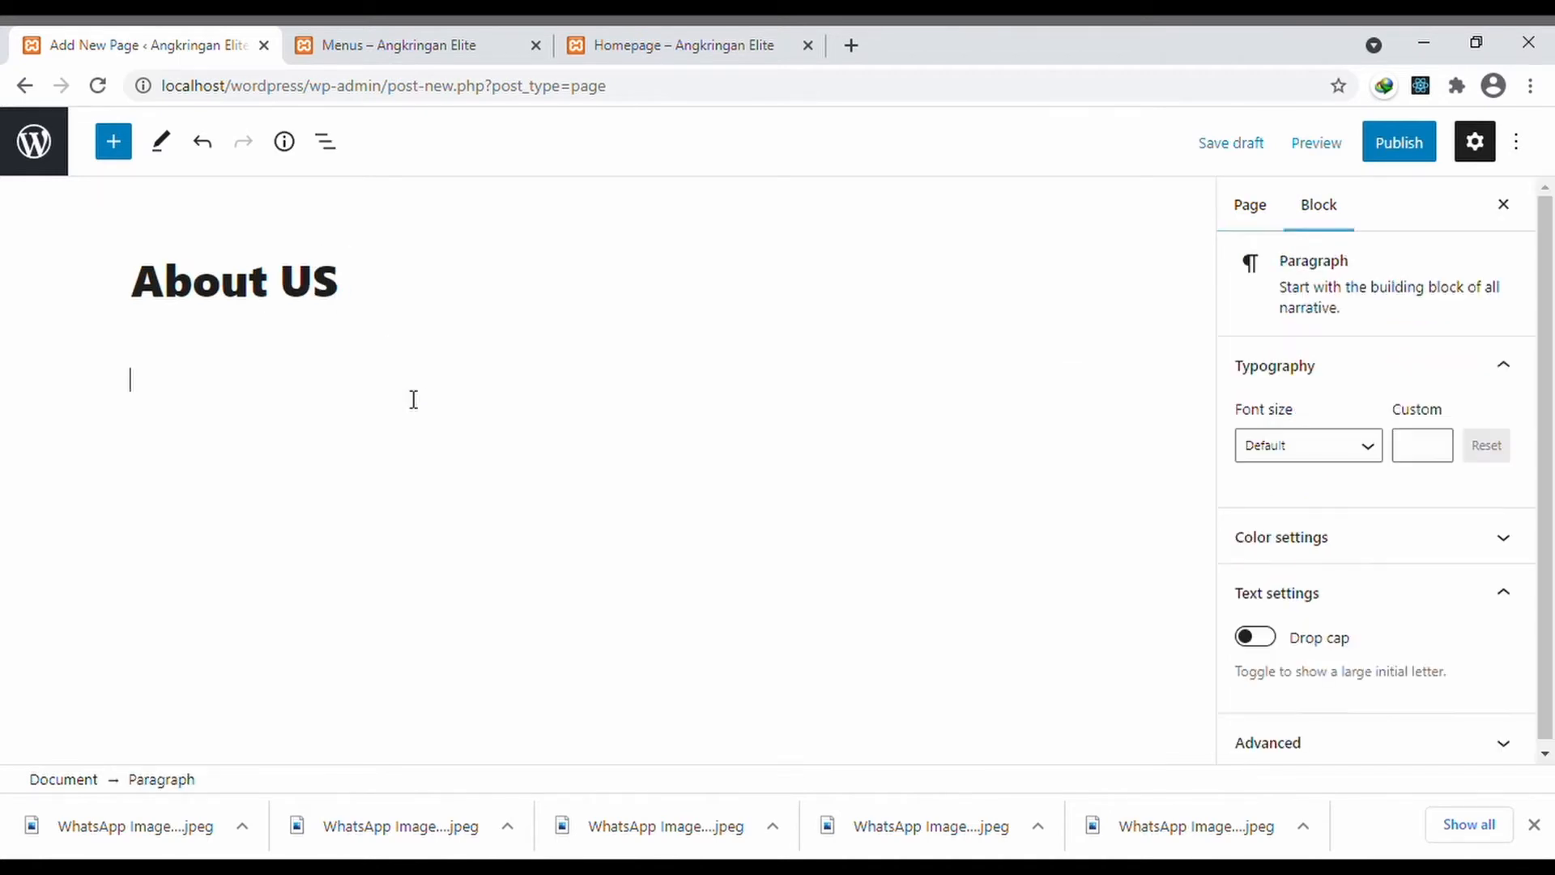
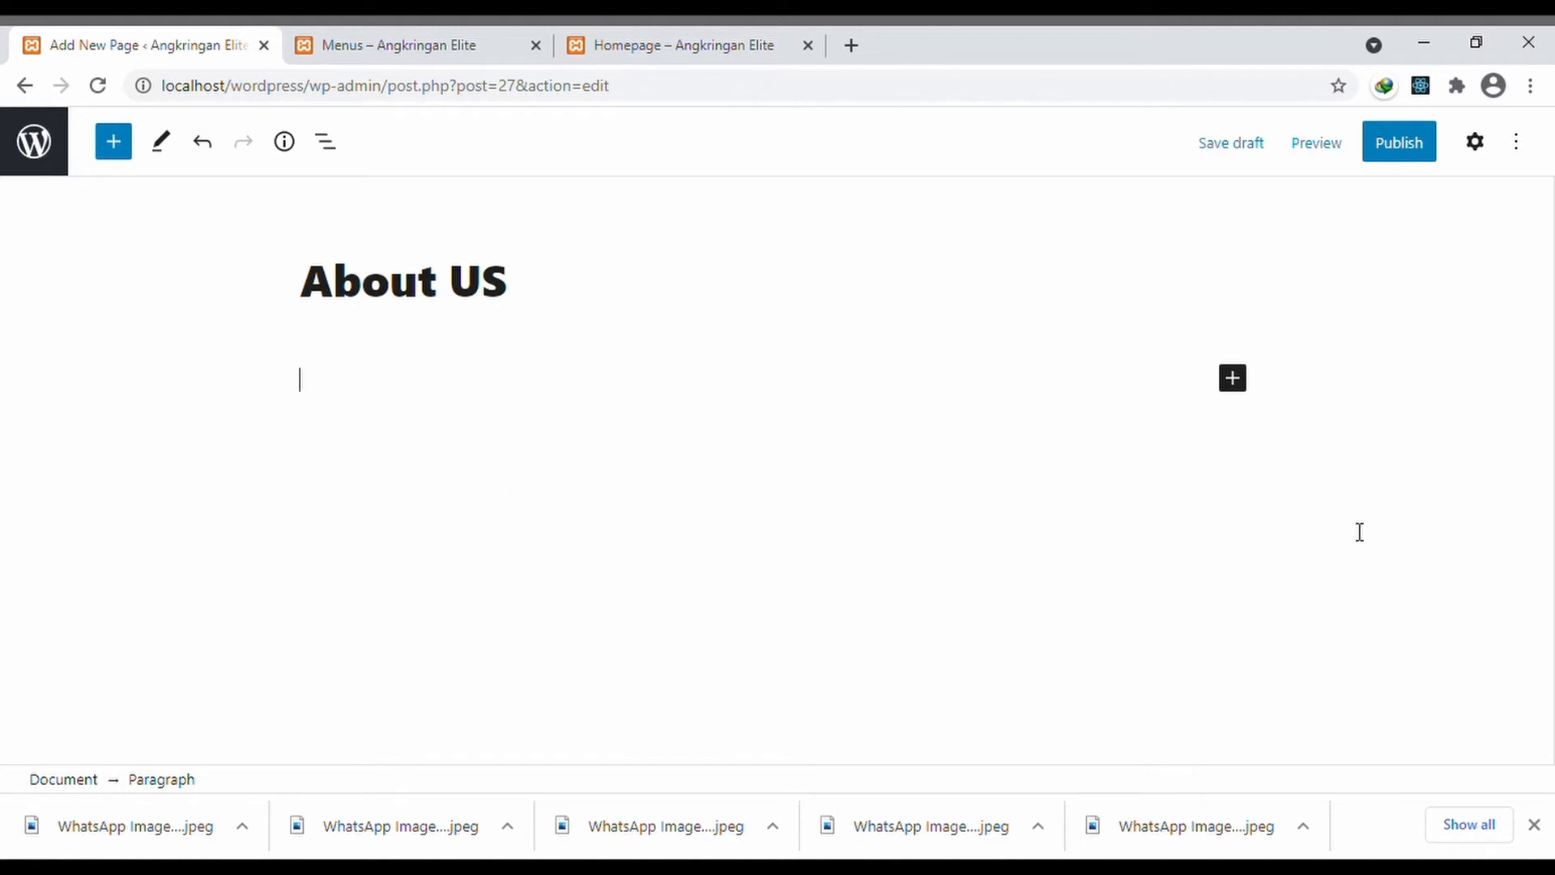
pyautogui.click(1241, 388)
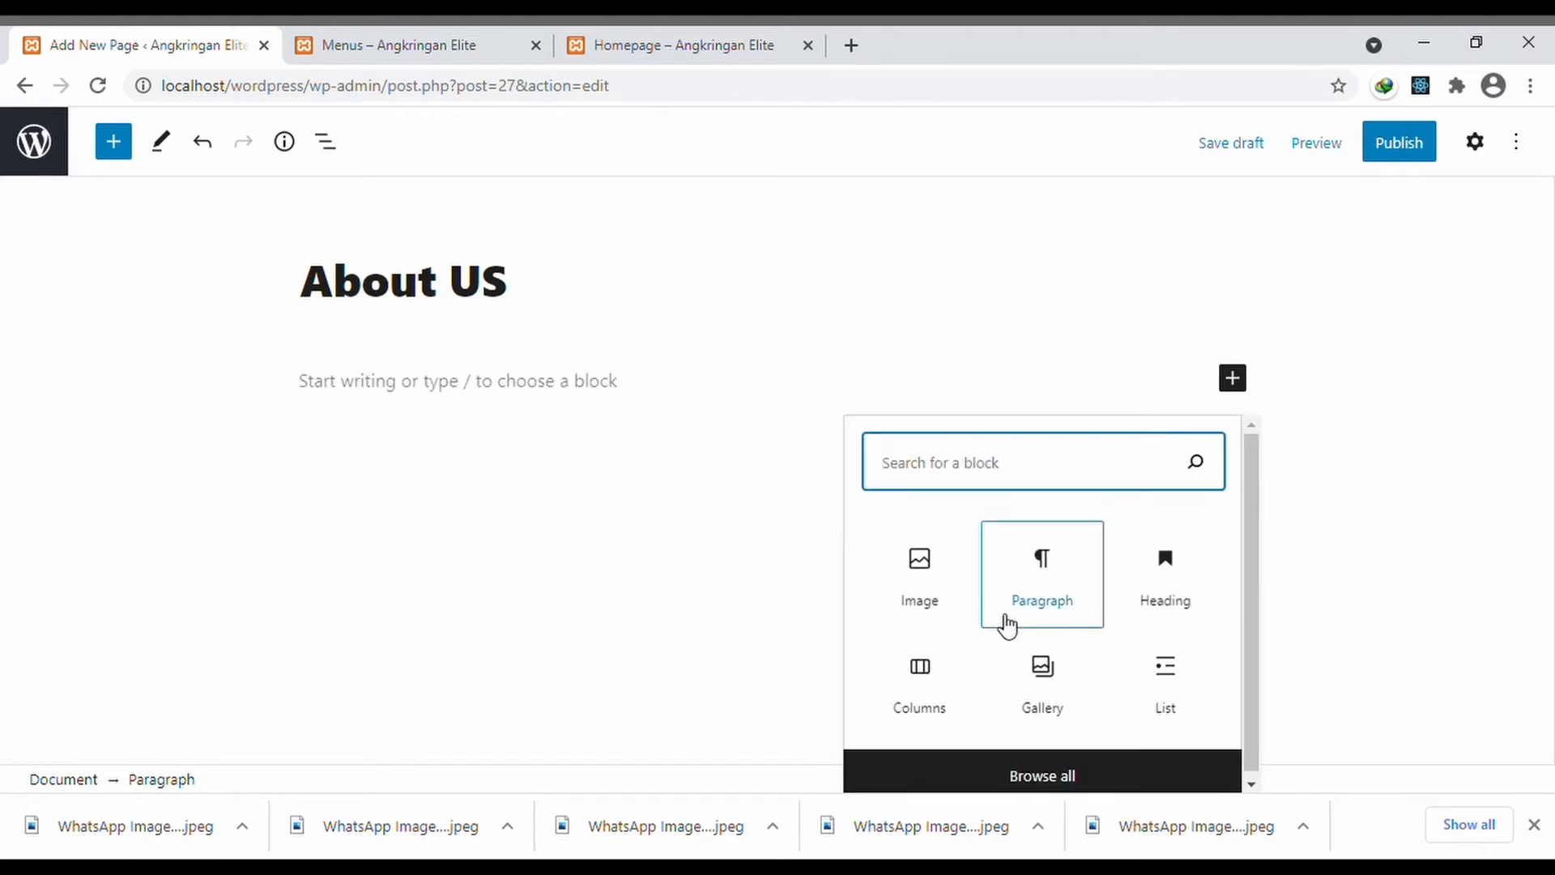
pyautogui.click(942, 660)
pyautogui.click(489, 554)
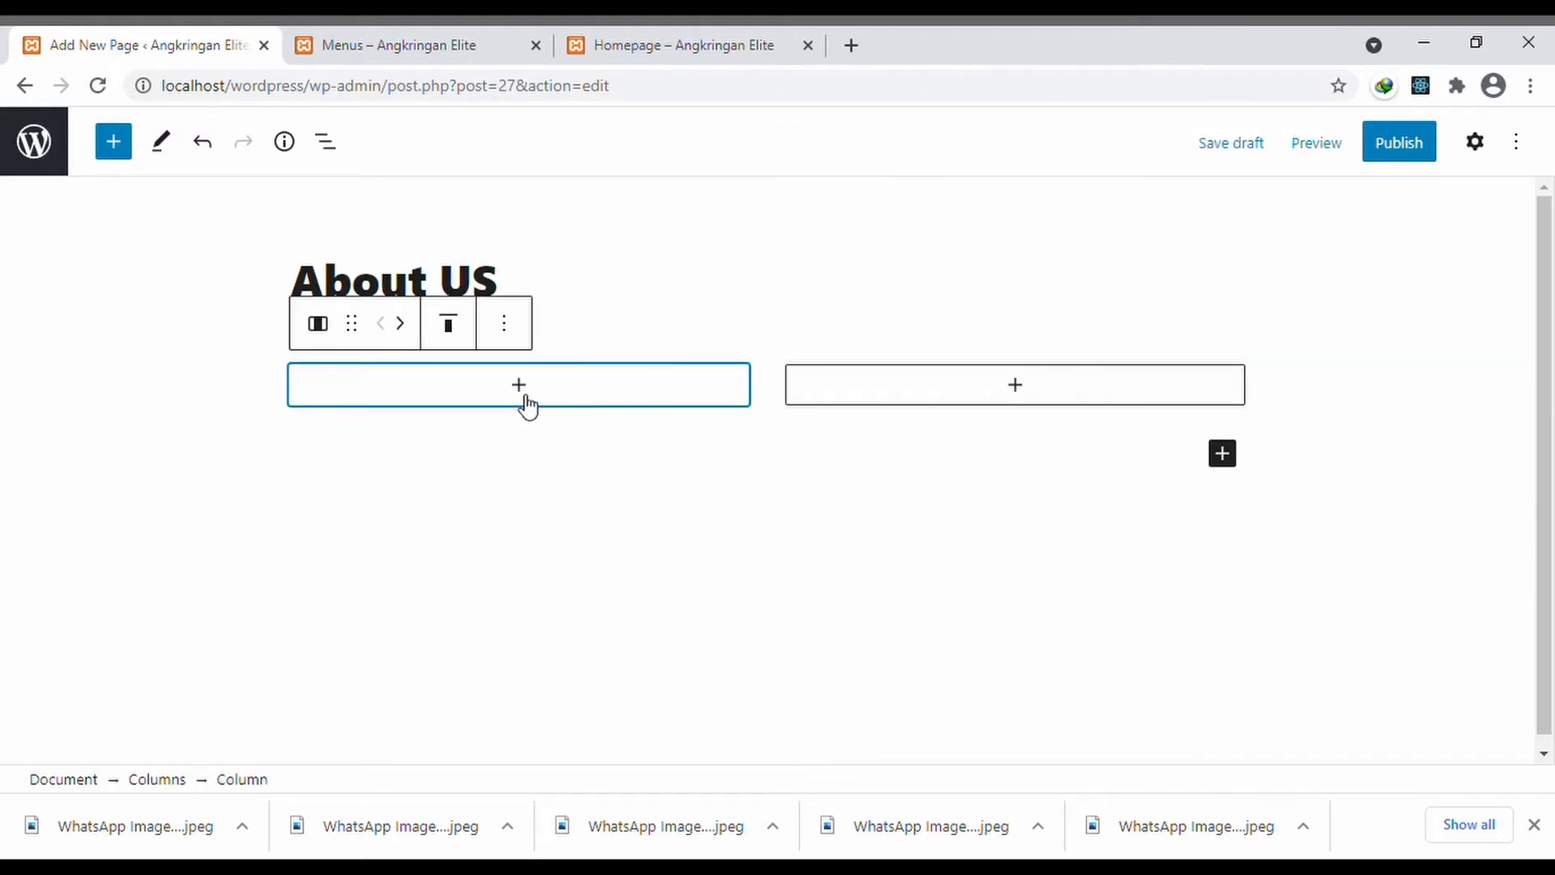
# - Open the block choices for the first column of the "About US" page
pyautogui.click(520, 385)
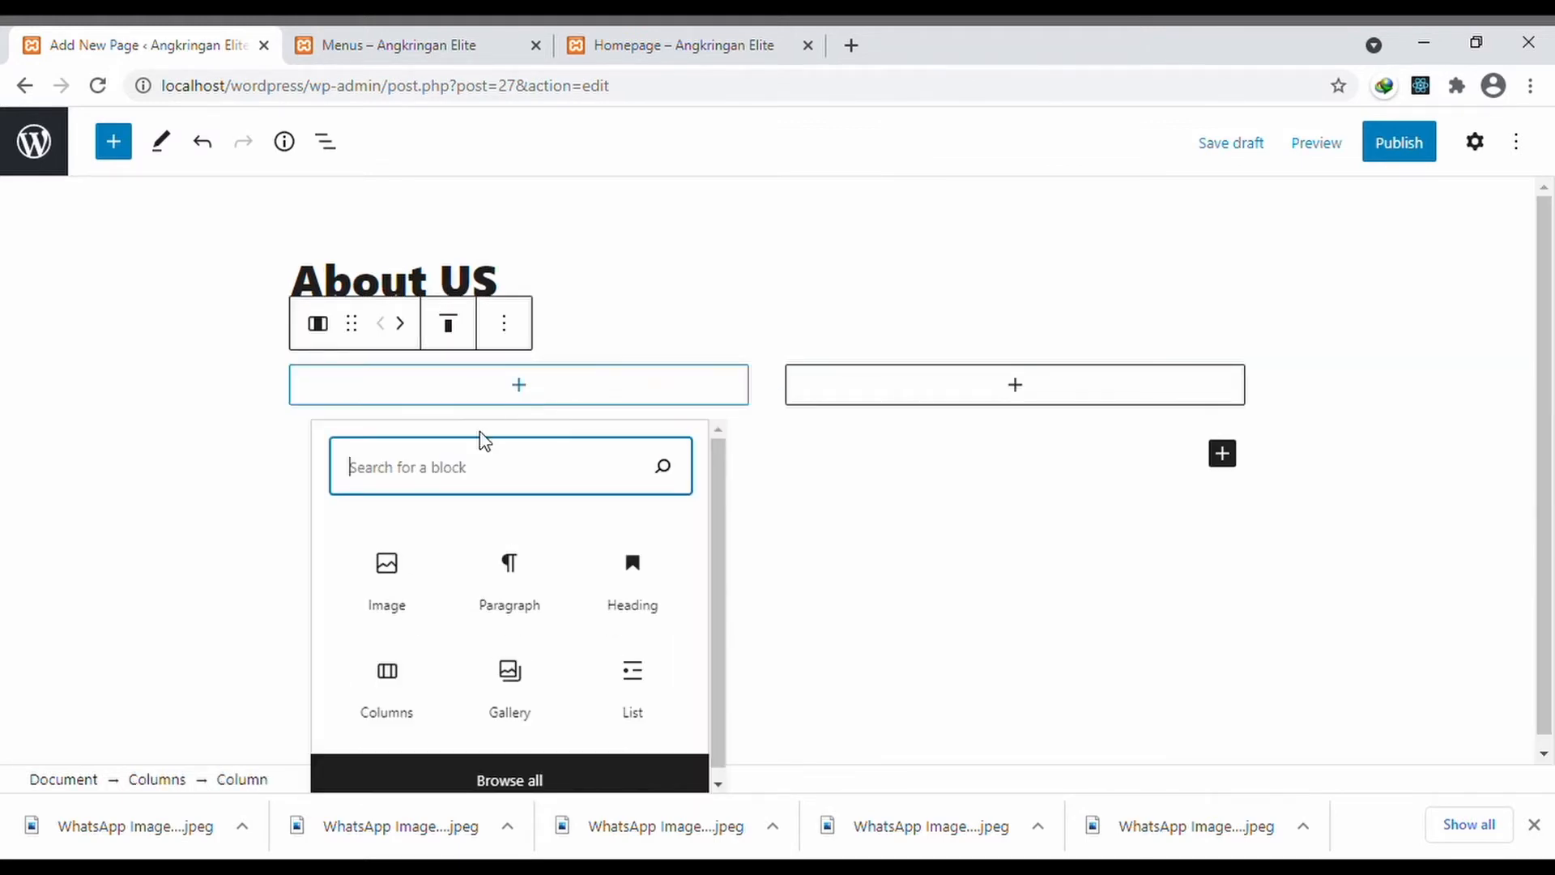
# - Add an "Alamat" heading in the first column and enter the restaurant's postal address in a paragraph below it
pyautogui.click(644, 575)
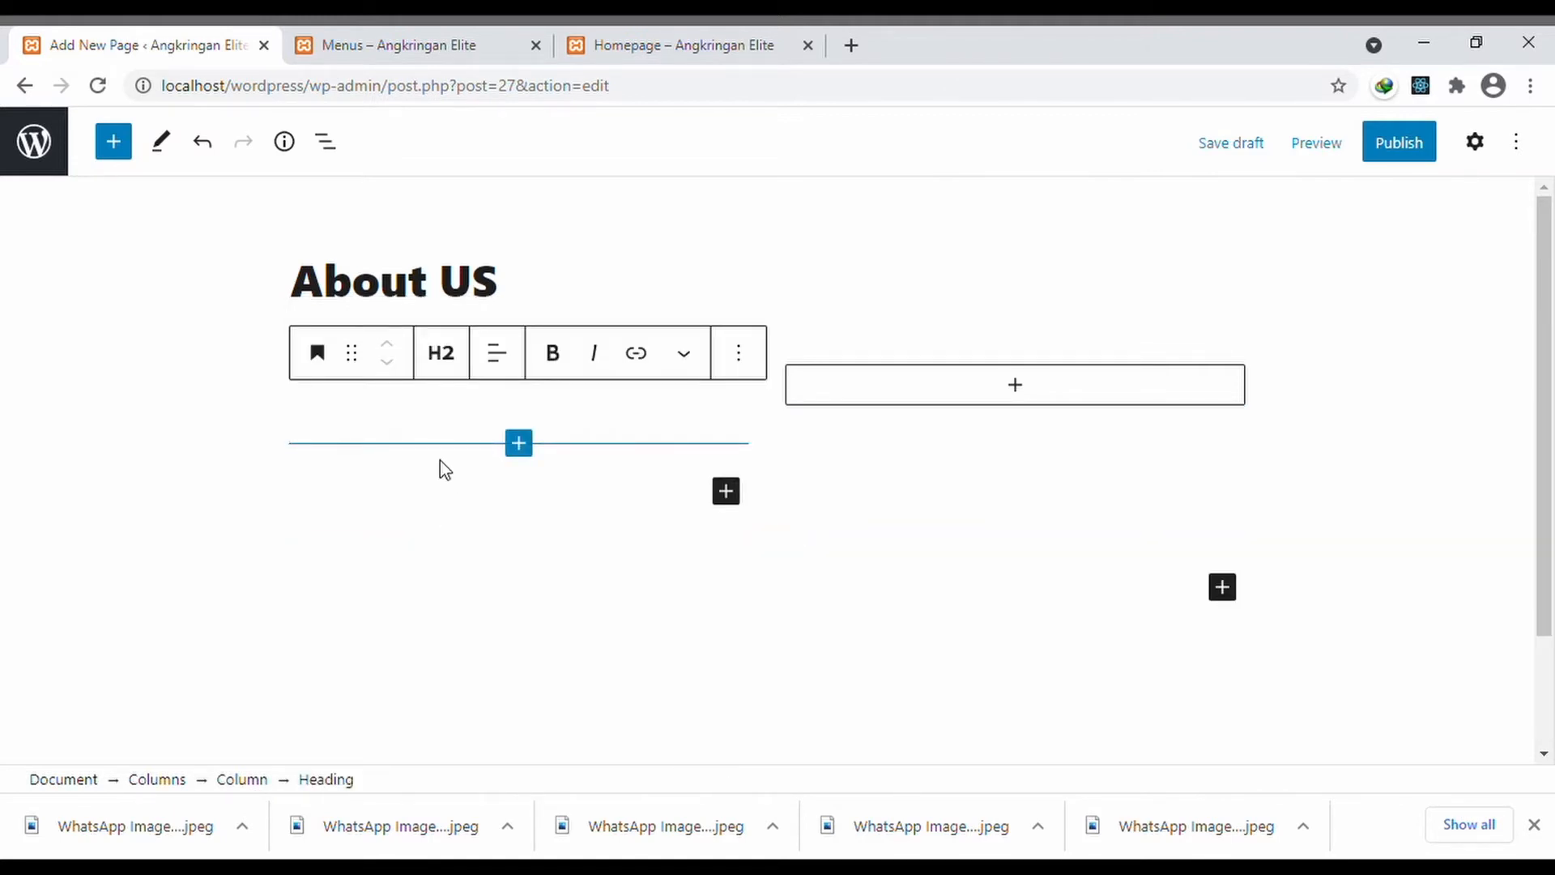
pyautogui.write('Alamat')
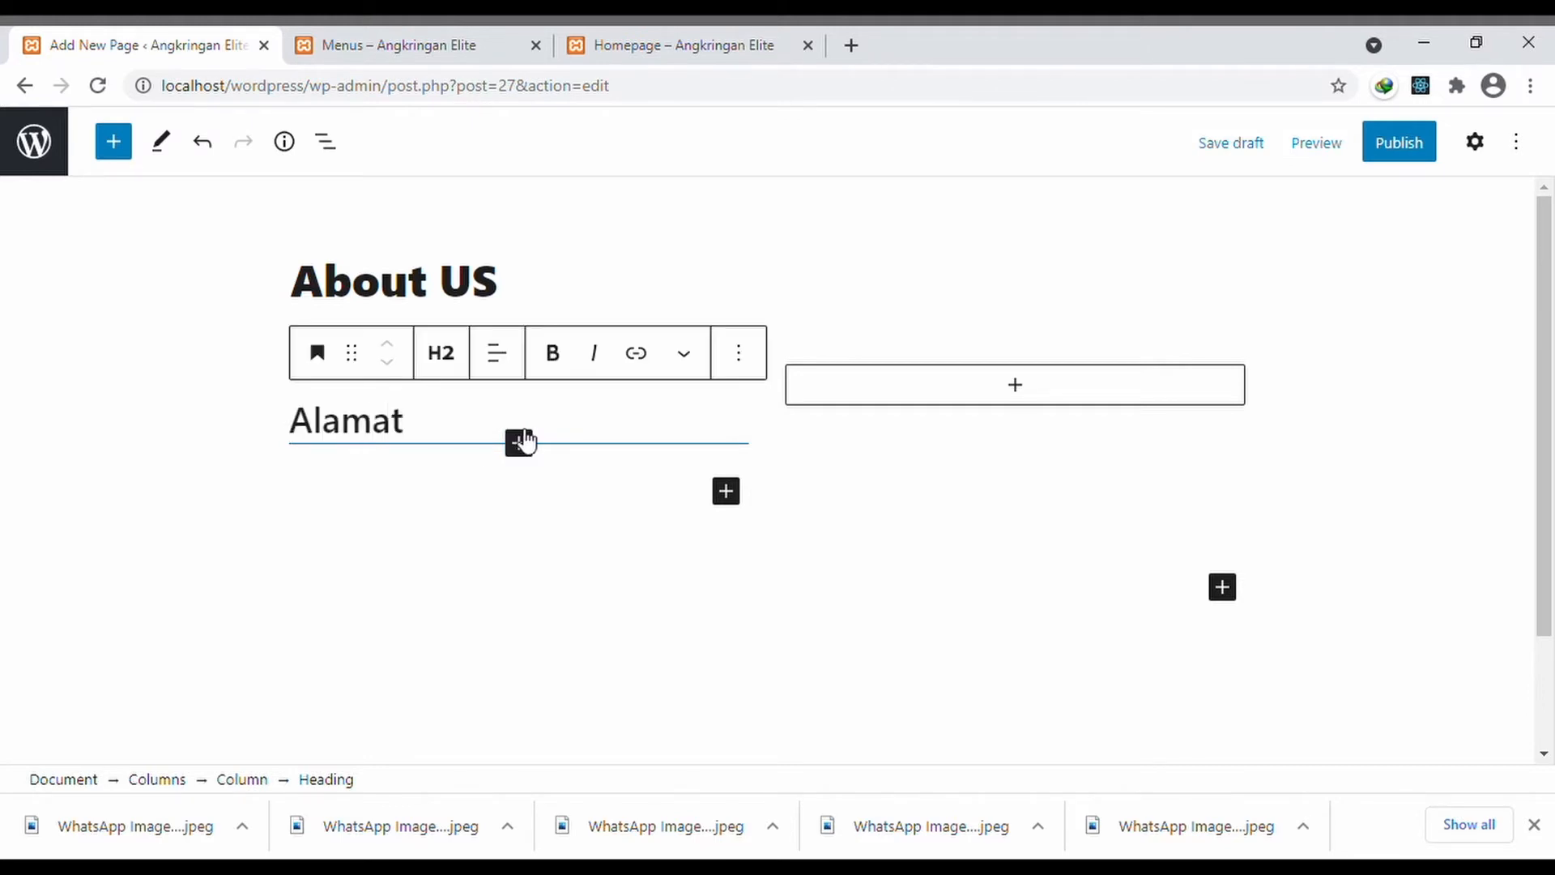
pyautogui.press('Return')
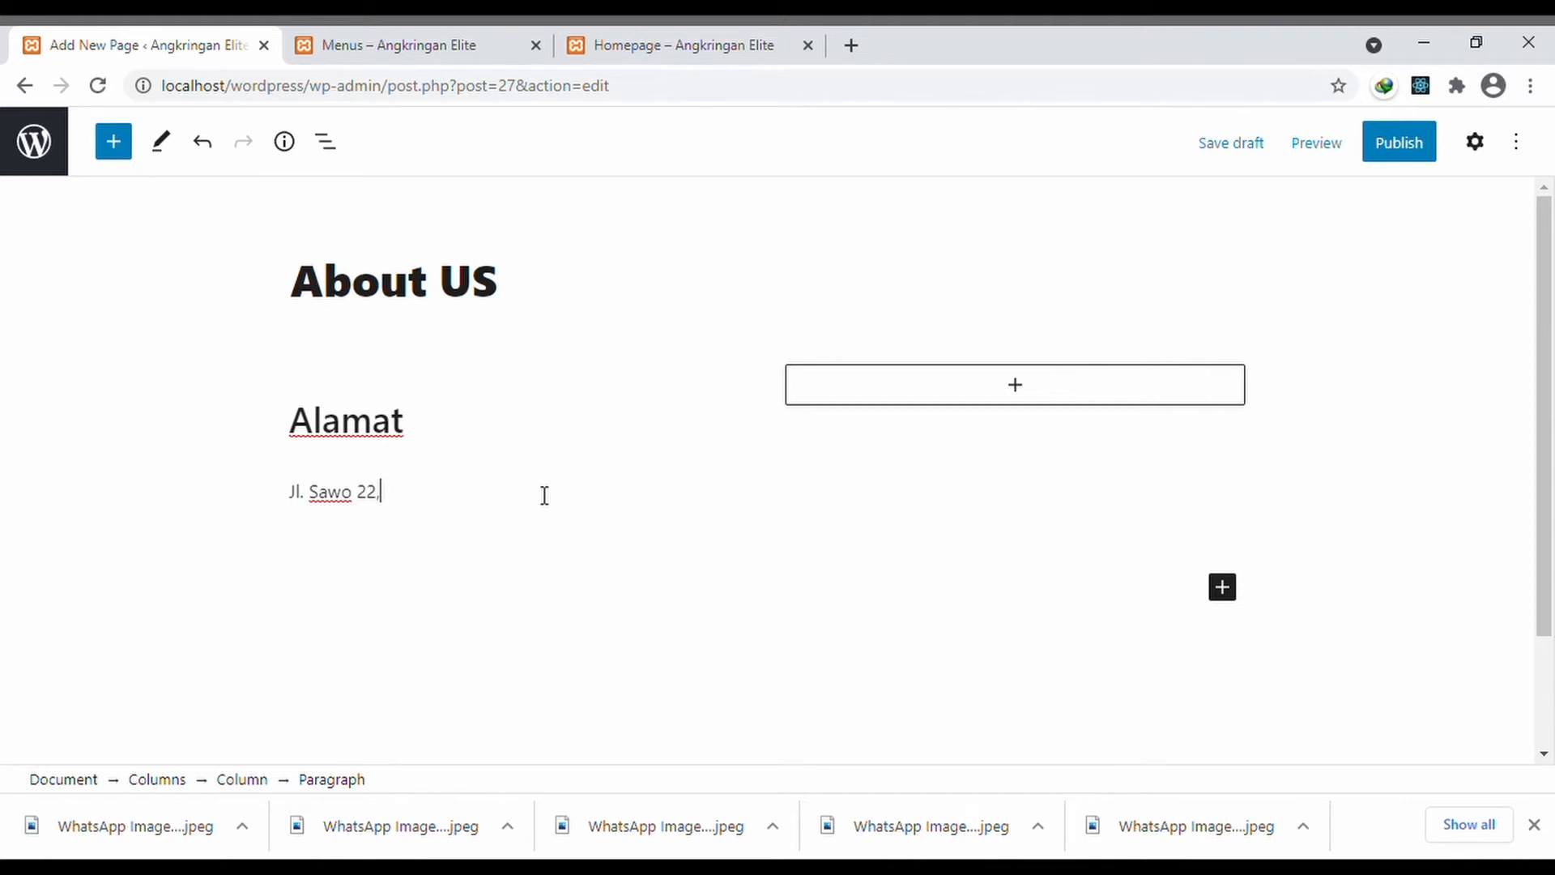
pyautogui.write('ana Kerta,')
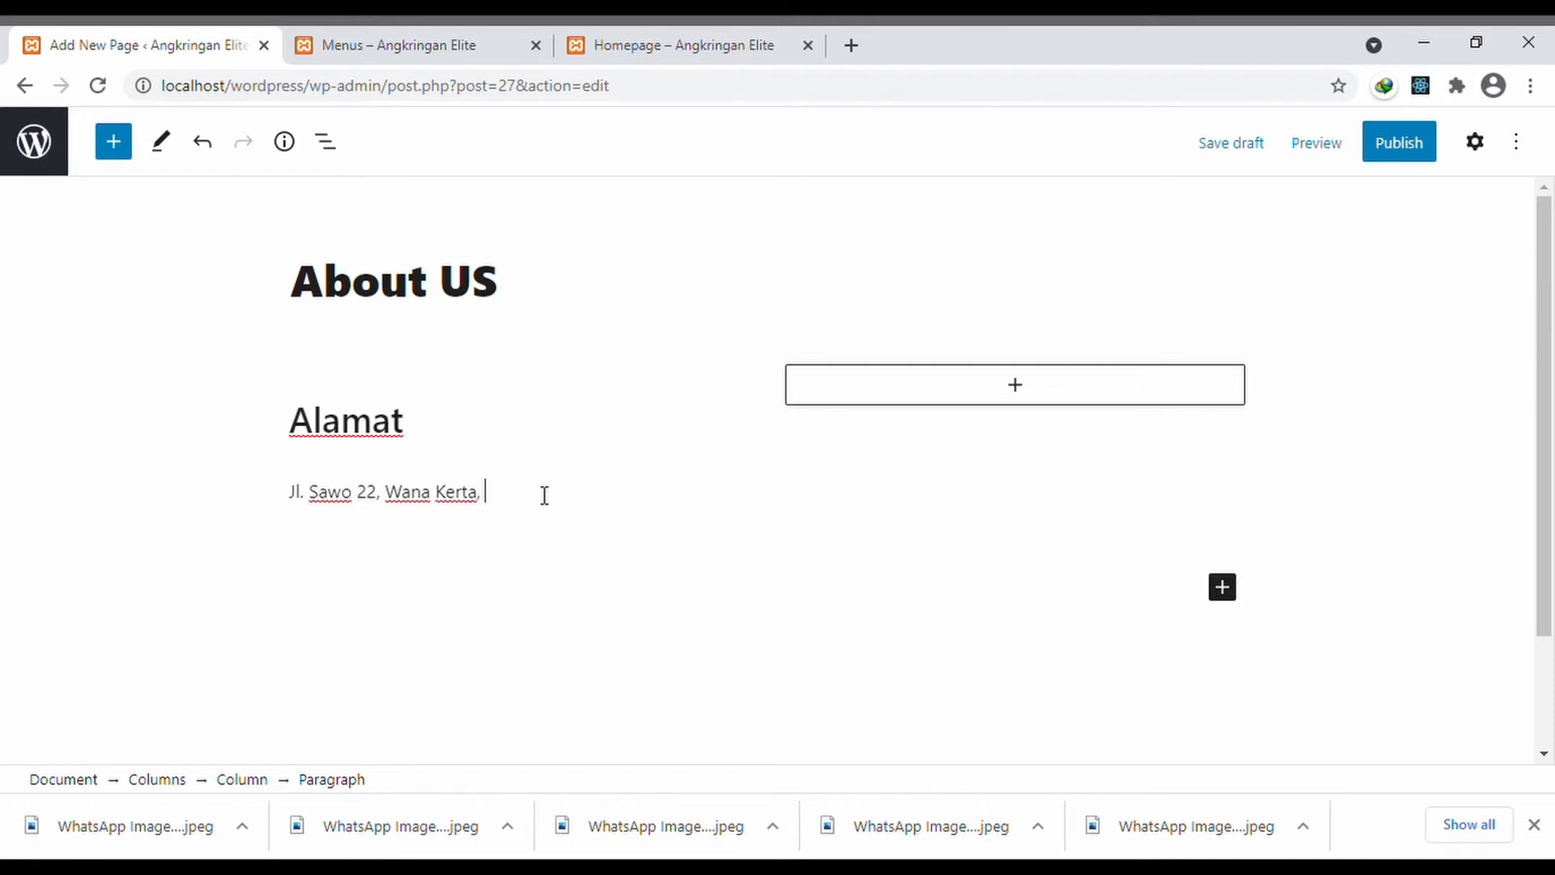
pyautogui.write(' Kec. Sindang Jaya, Tanggerang')
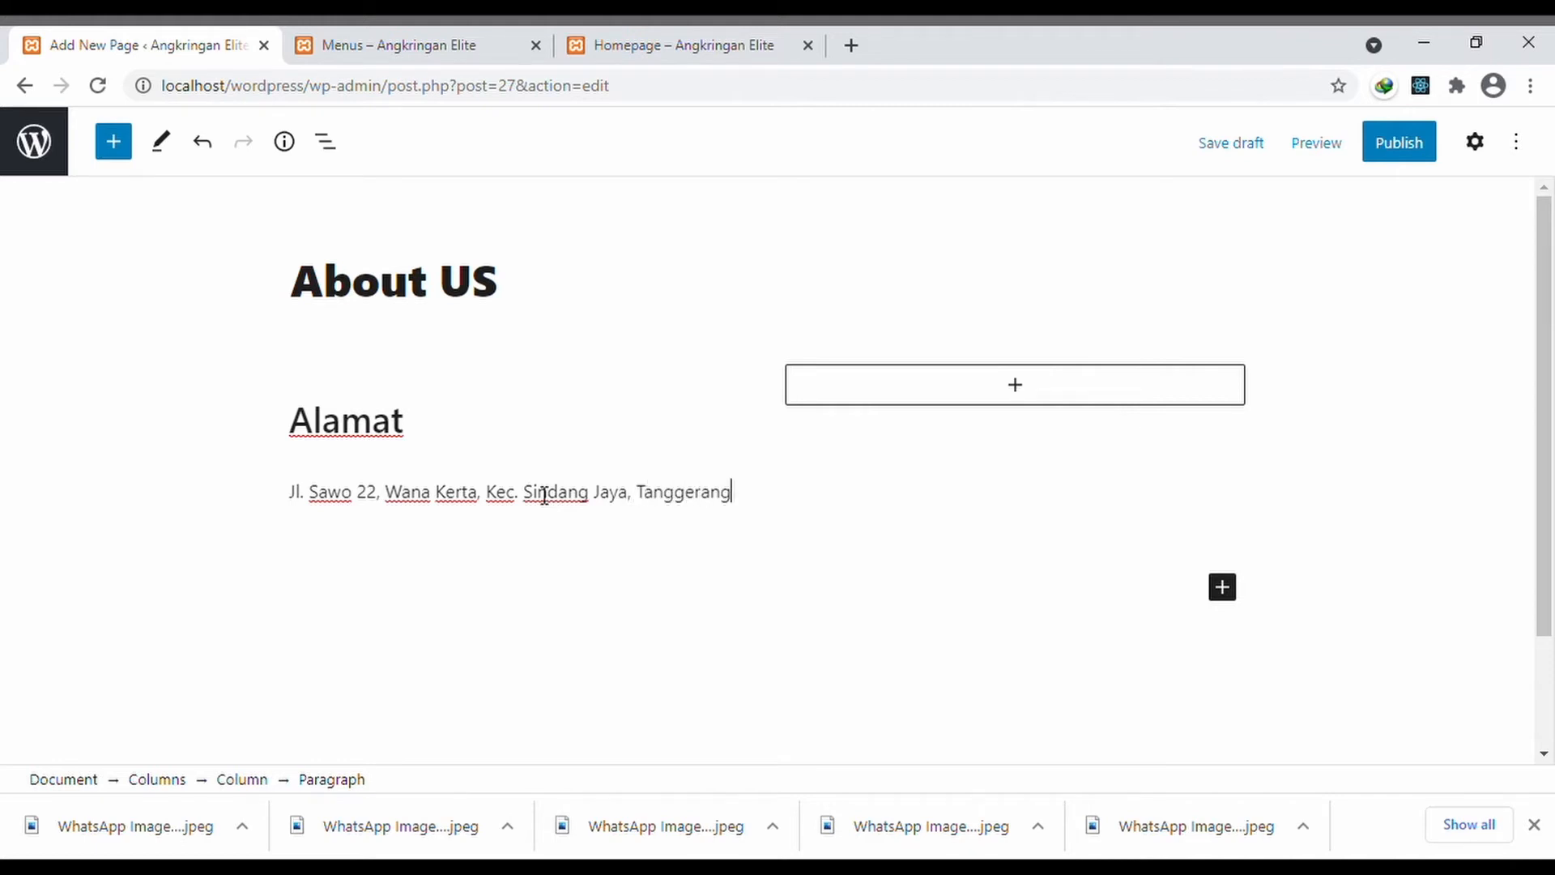
pyautogui.write(', Banten')
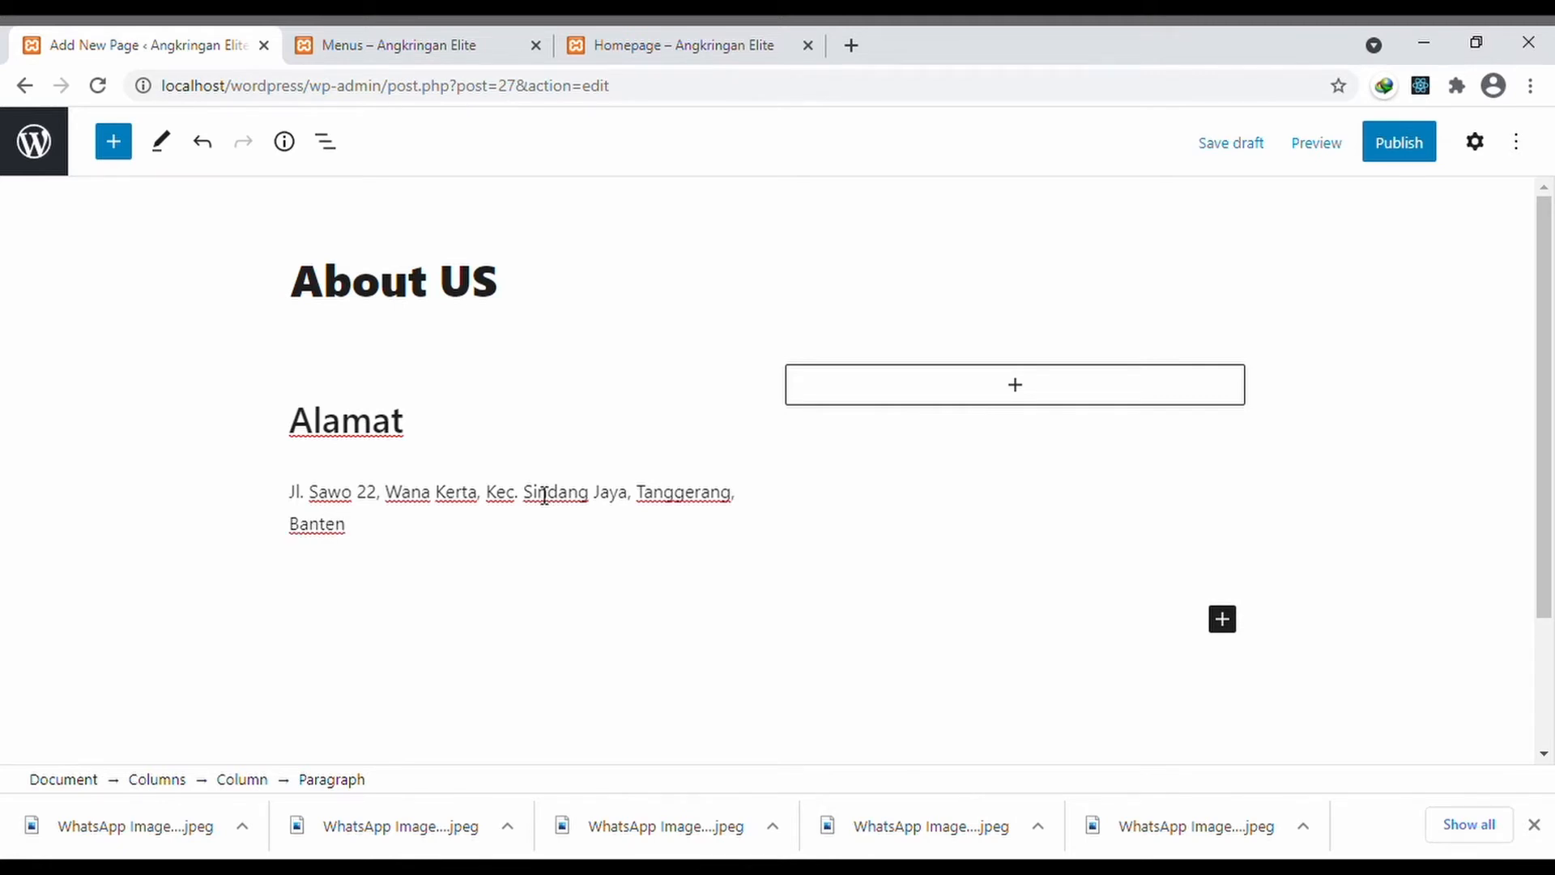
pyautogui.write(' 15560')
# - Add a "Nomor Whats App" heading in the second column and enter the WhatsApp phone number in a paragraph below it
pyautogui.click(1019, 381)
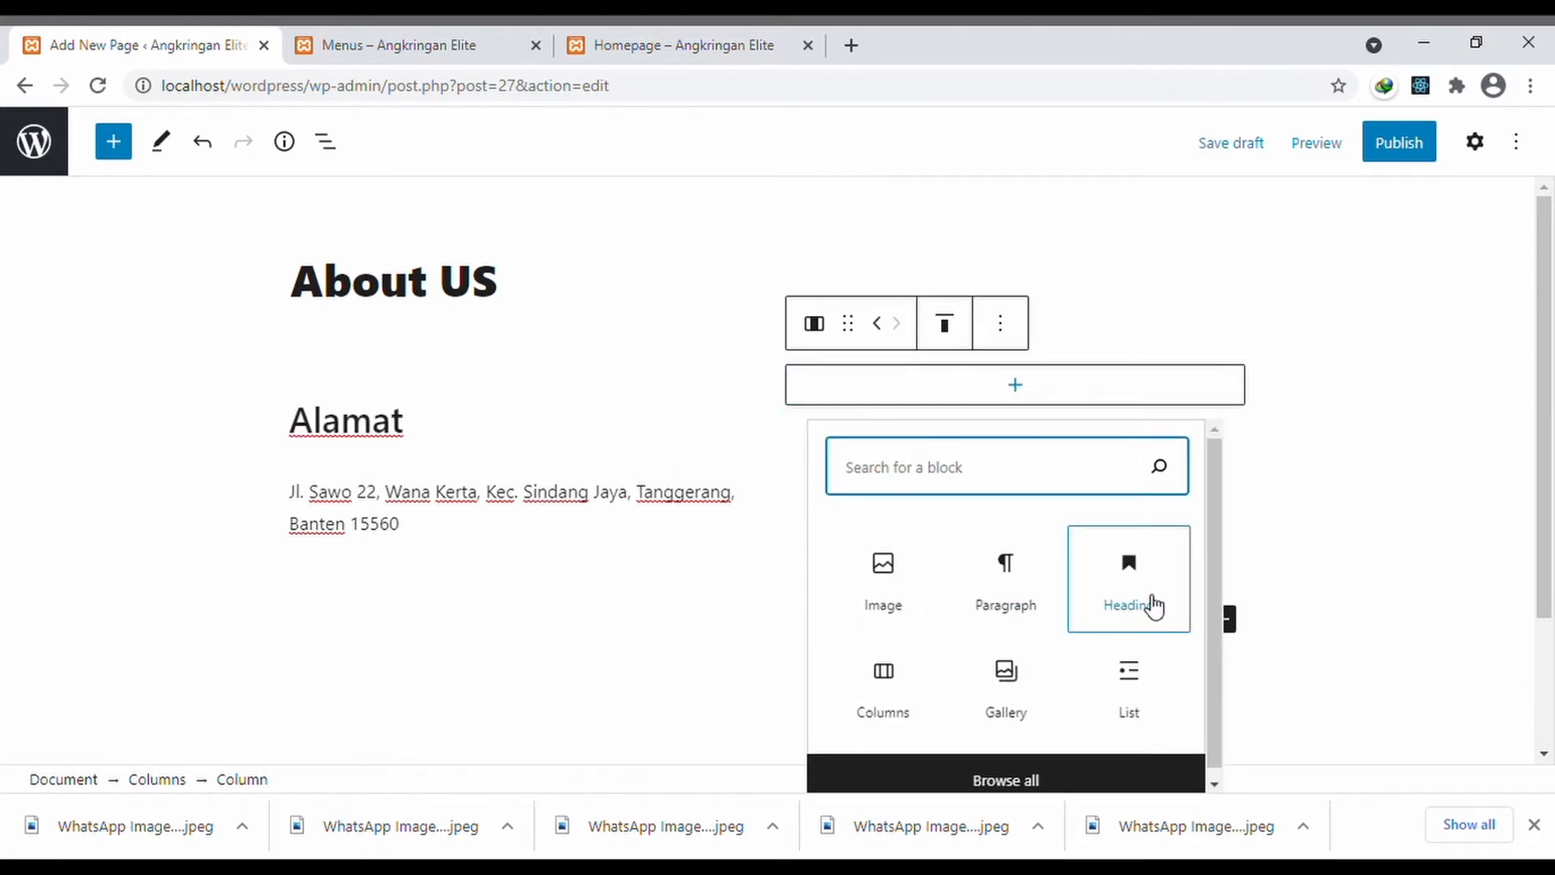
pyautogui.click(1153, 605)
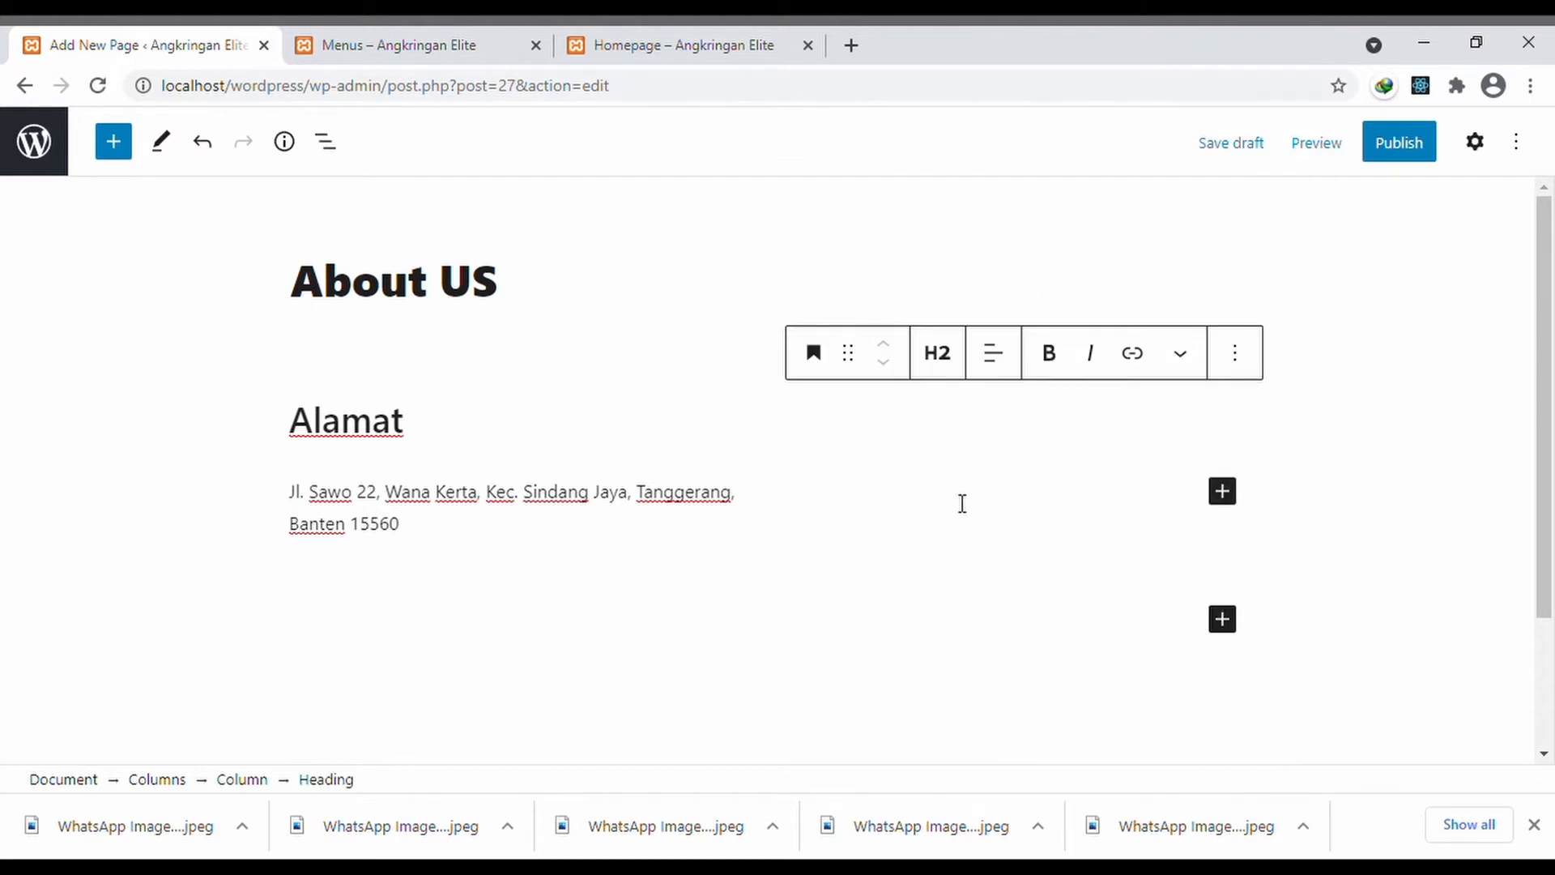
pyautogui.write('Npmot')
pyautogui.press('BackSpace')
pyautogui.press('BackSpace')
pyautogui.press('BackSpace')
pyautogui.press('BackSpace')
pyautogui.write('omor Whats App')
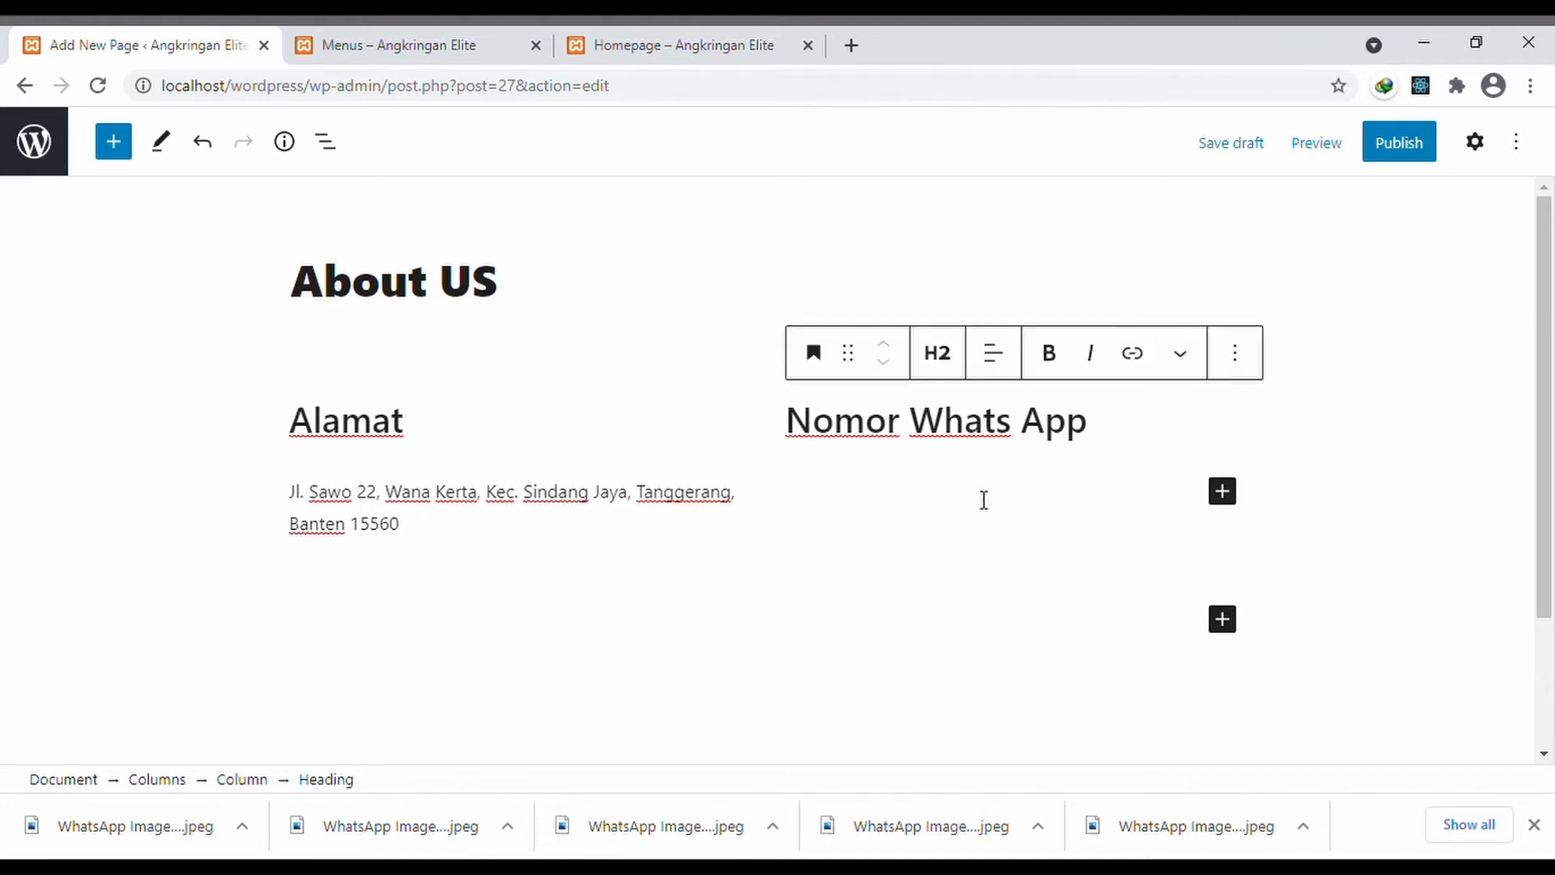
pyautogui.click(982, 506)
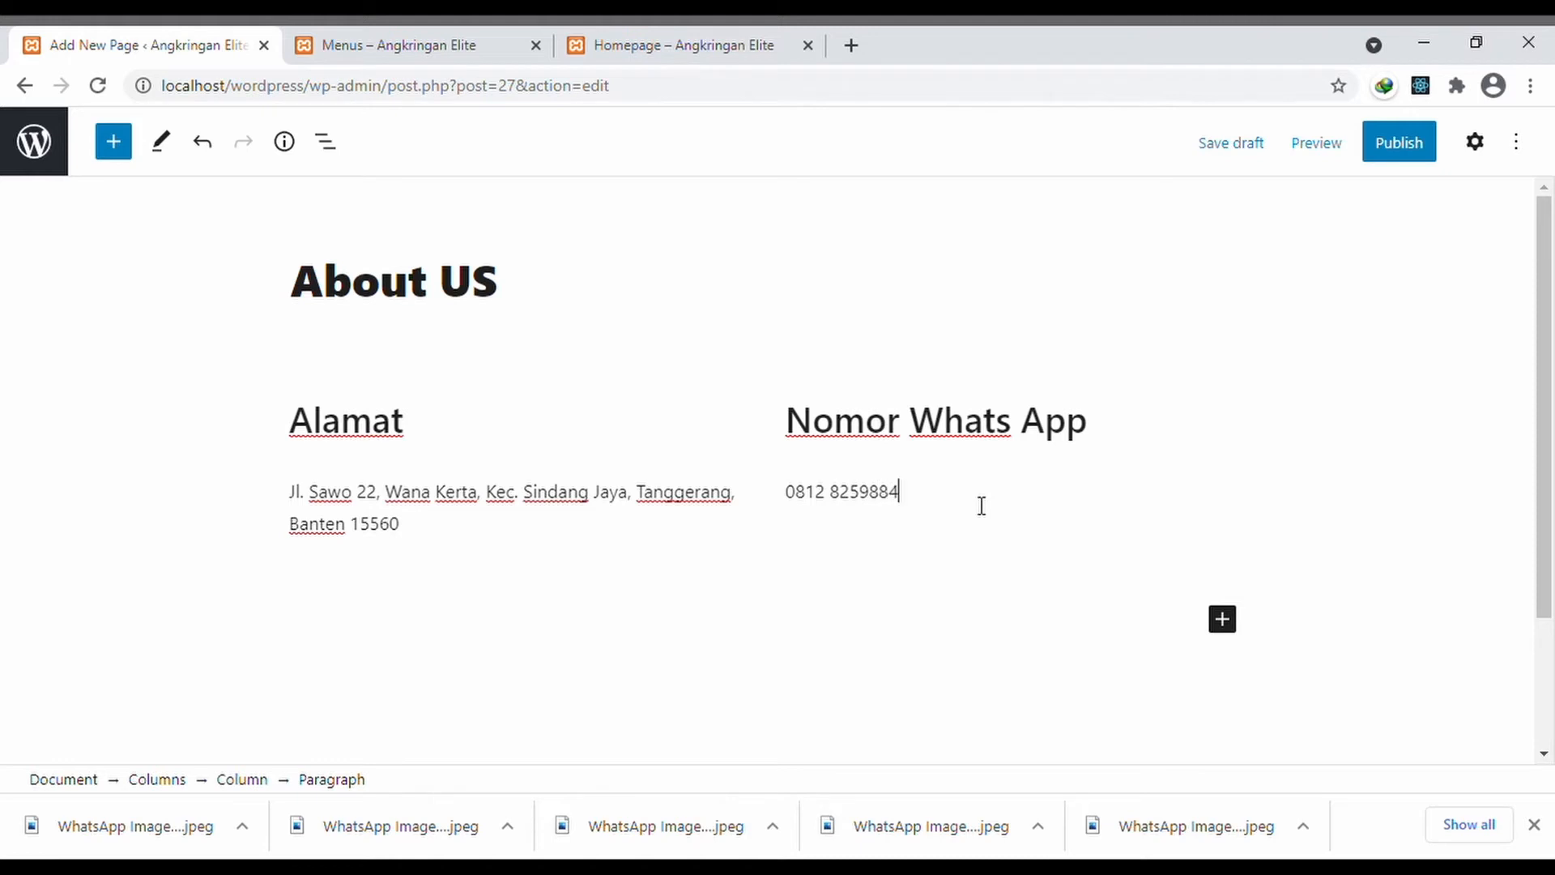
# - Publish the About US page
pyautogui.click(1439, 454)
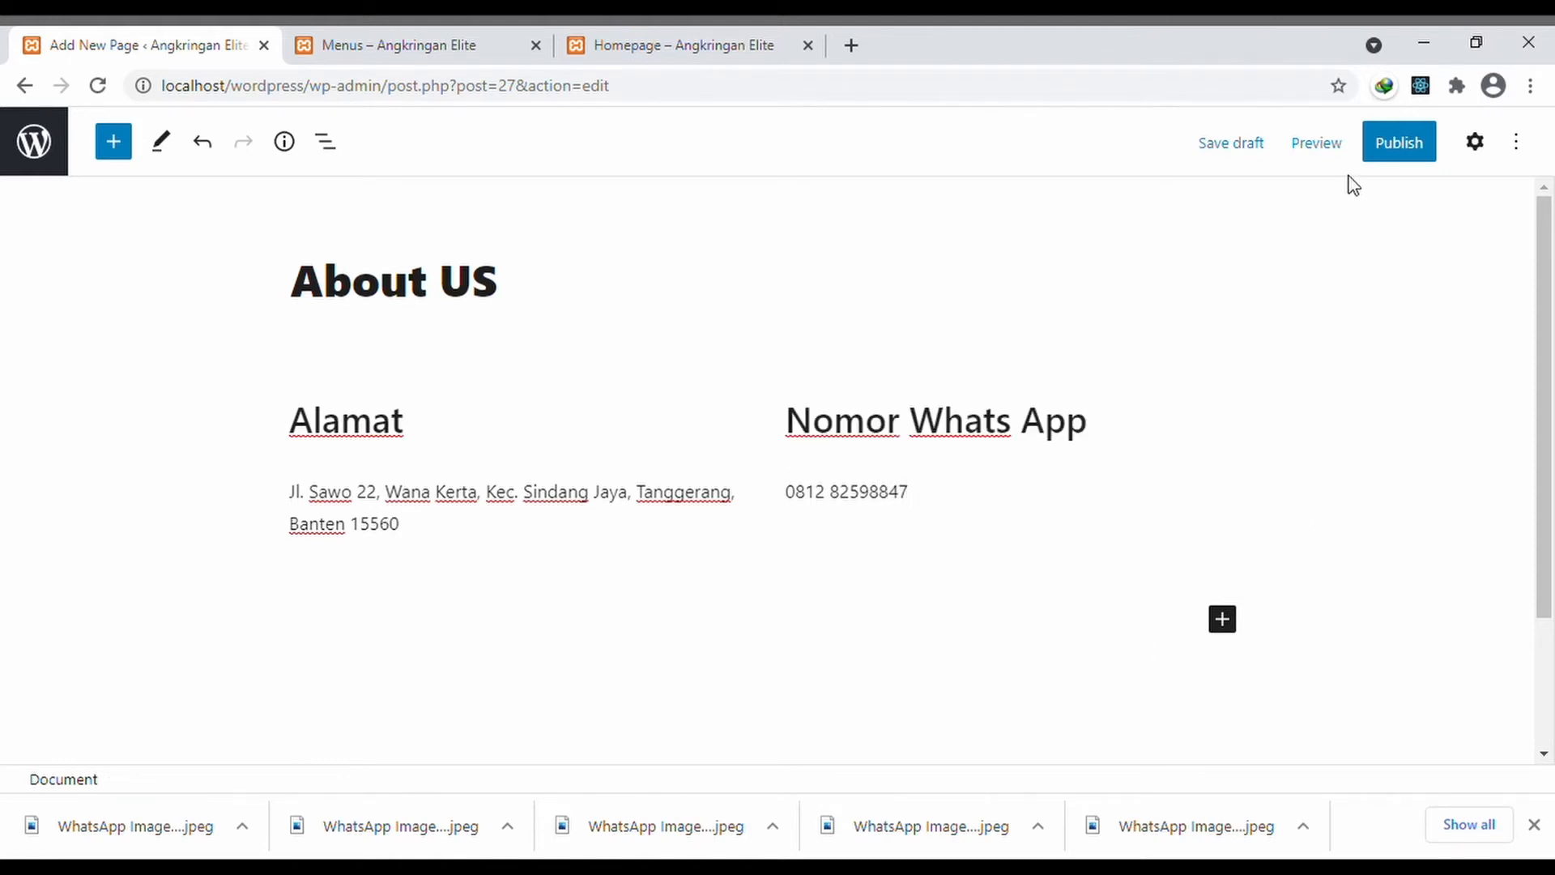
pyautogui.click(1415, 139)
pyautogui.click(1342, 144)
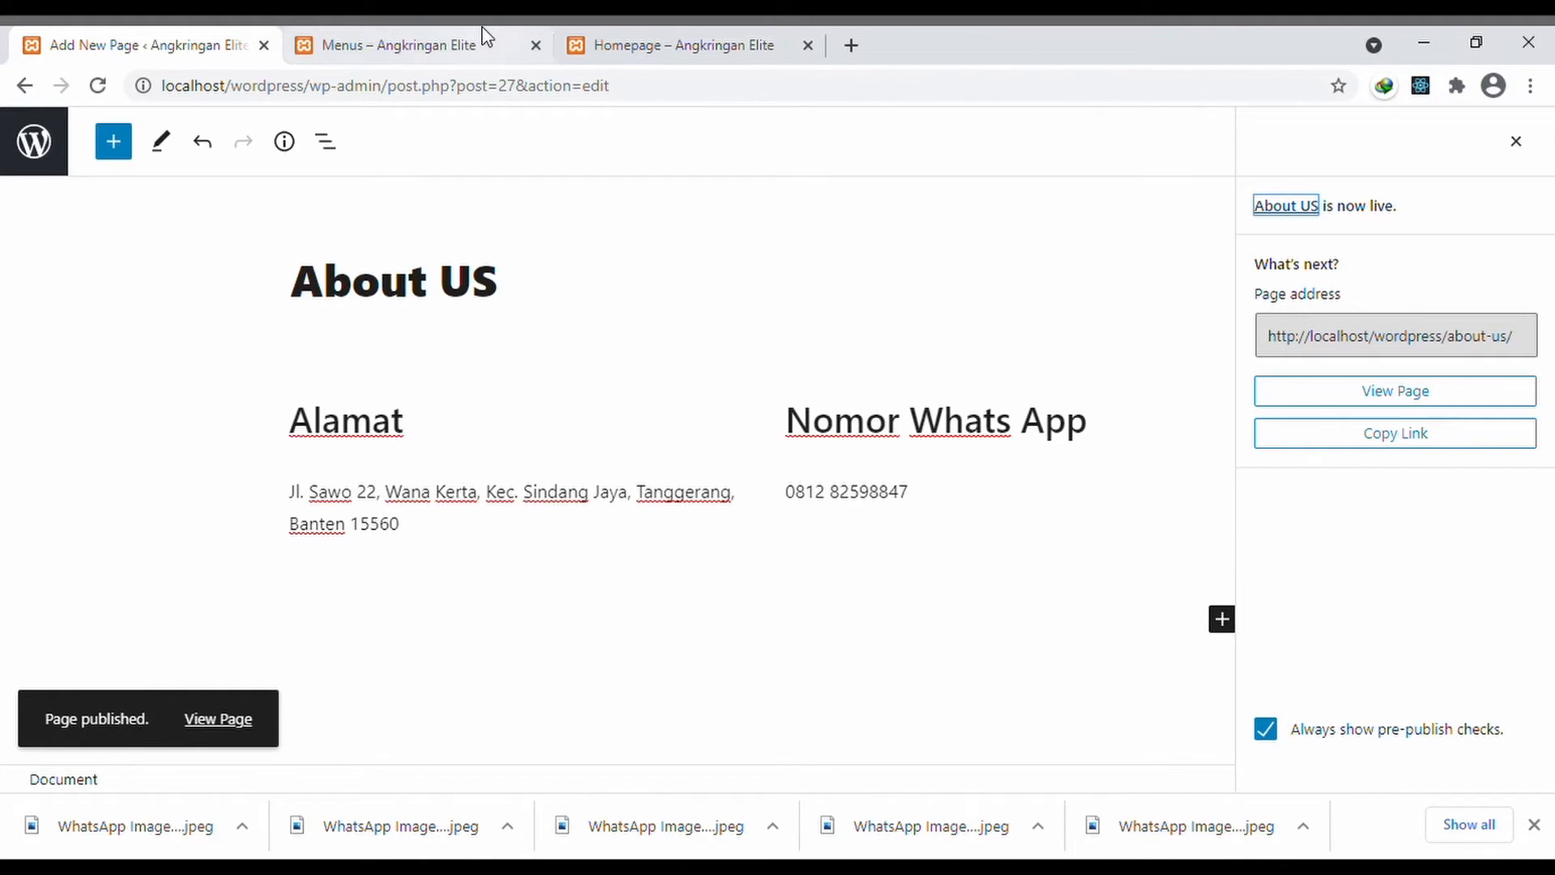
# - Look over the Menus page preview from its header, glance at the Homepage preview, and return to the About US editor
pyautogui.click(441, 44)
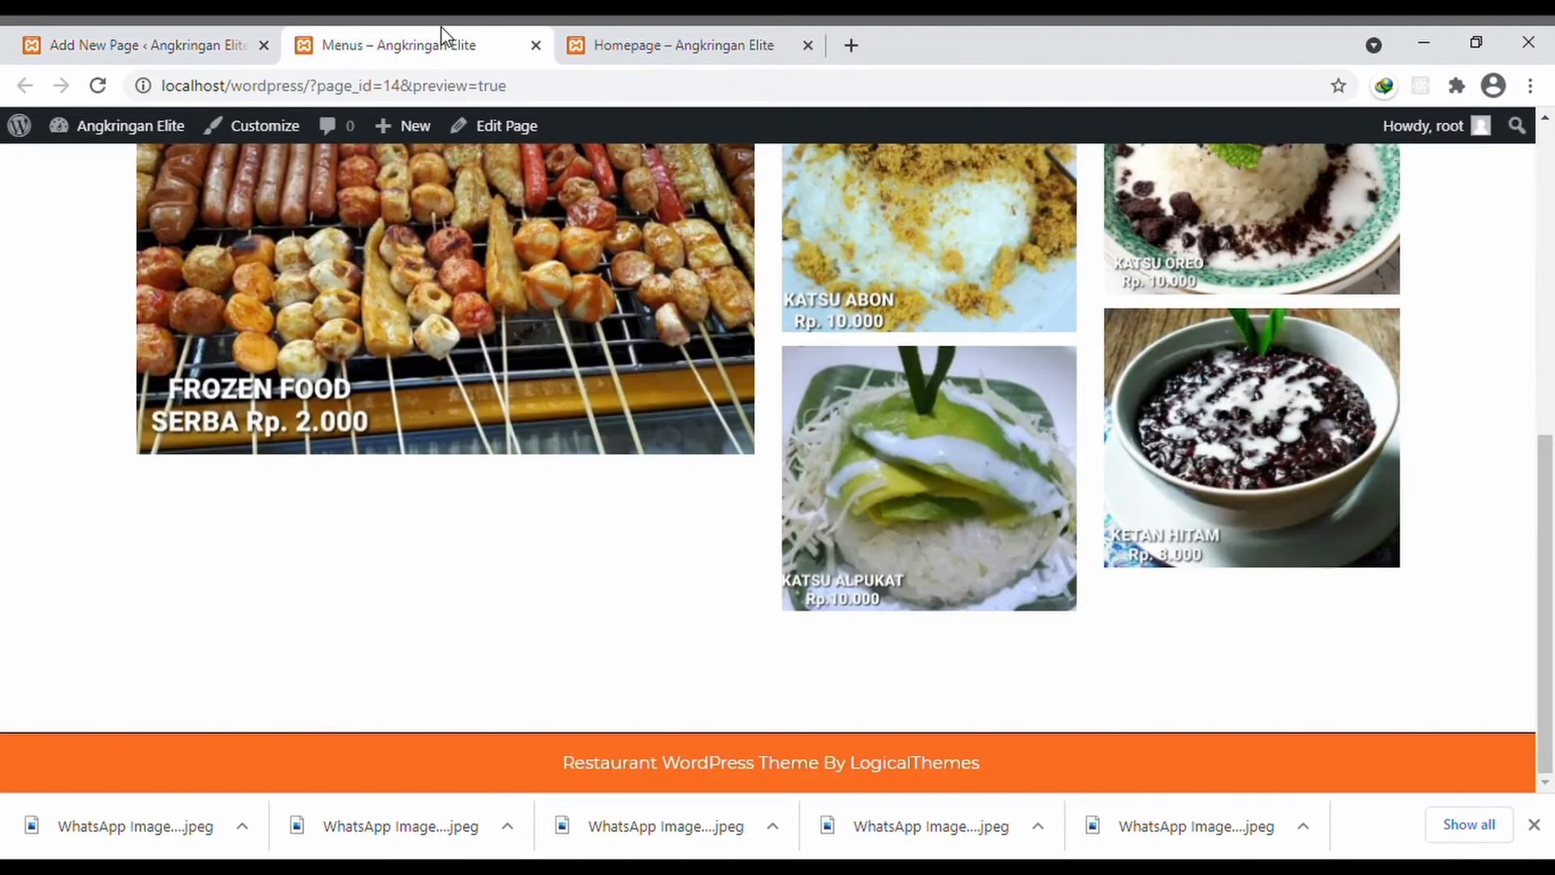
pyautogui.scroll(4, 534, 465)
pyautogui.scroll(3, 535, 465)
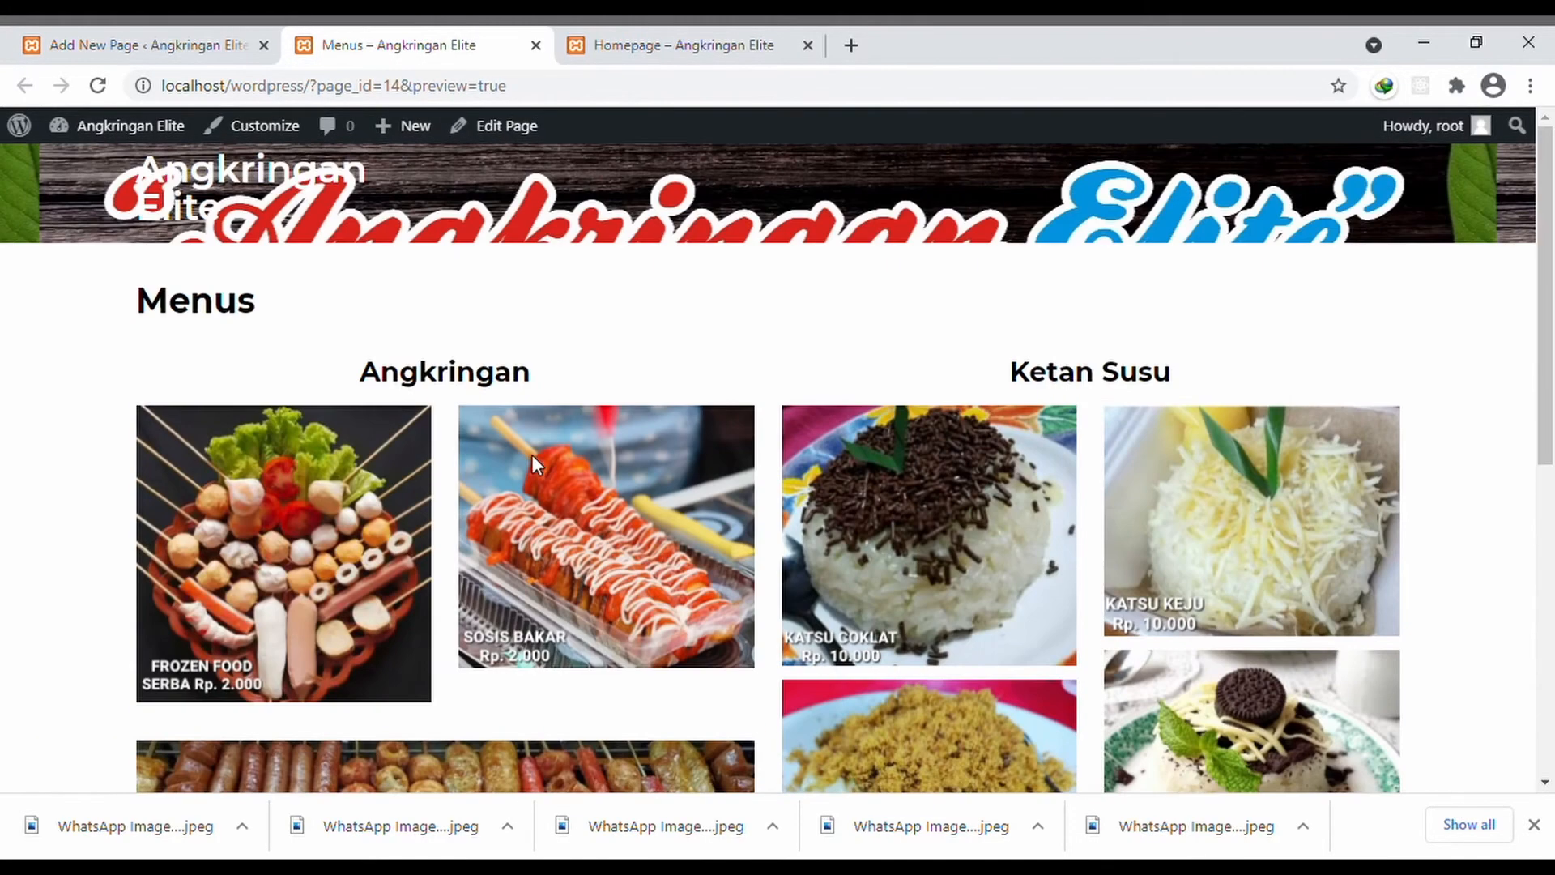
pyautogui.click(684, 45)
pyautogui.click(73, 45)
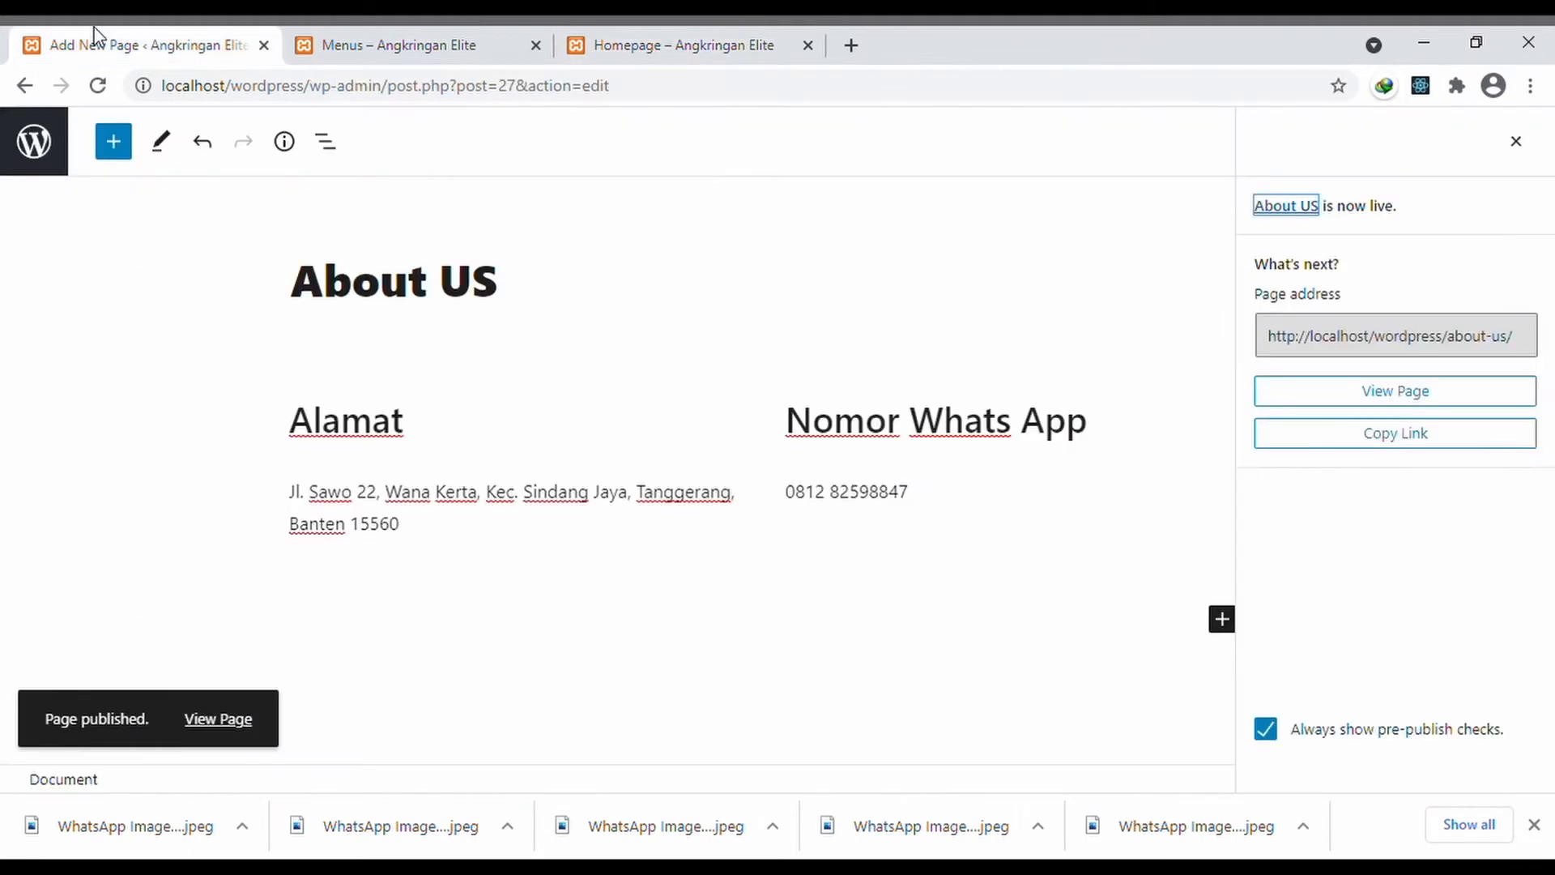
# - Leave the page editor for the Pages list and open the theme customizer
pyautogui.click(29, 86)
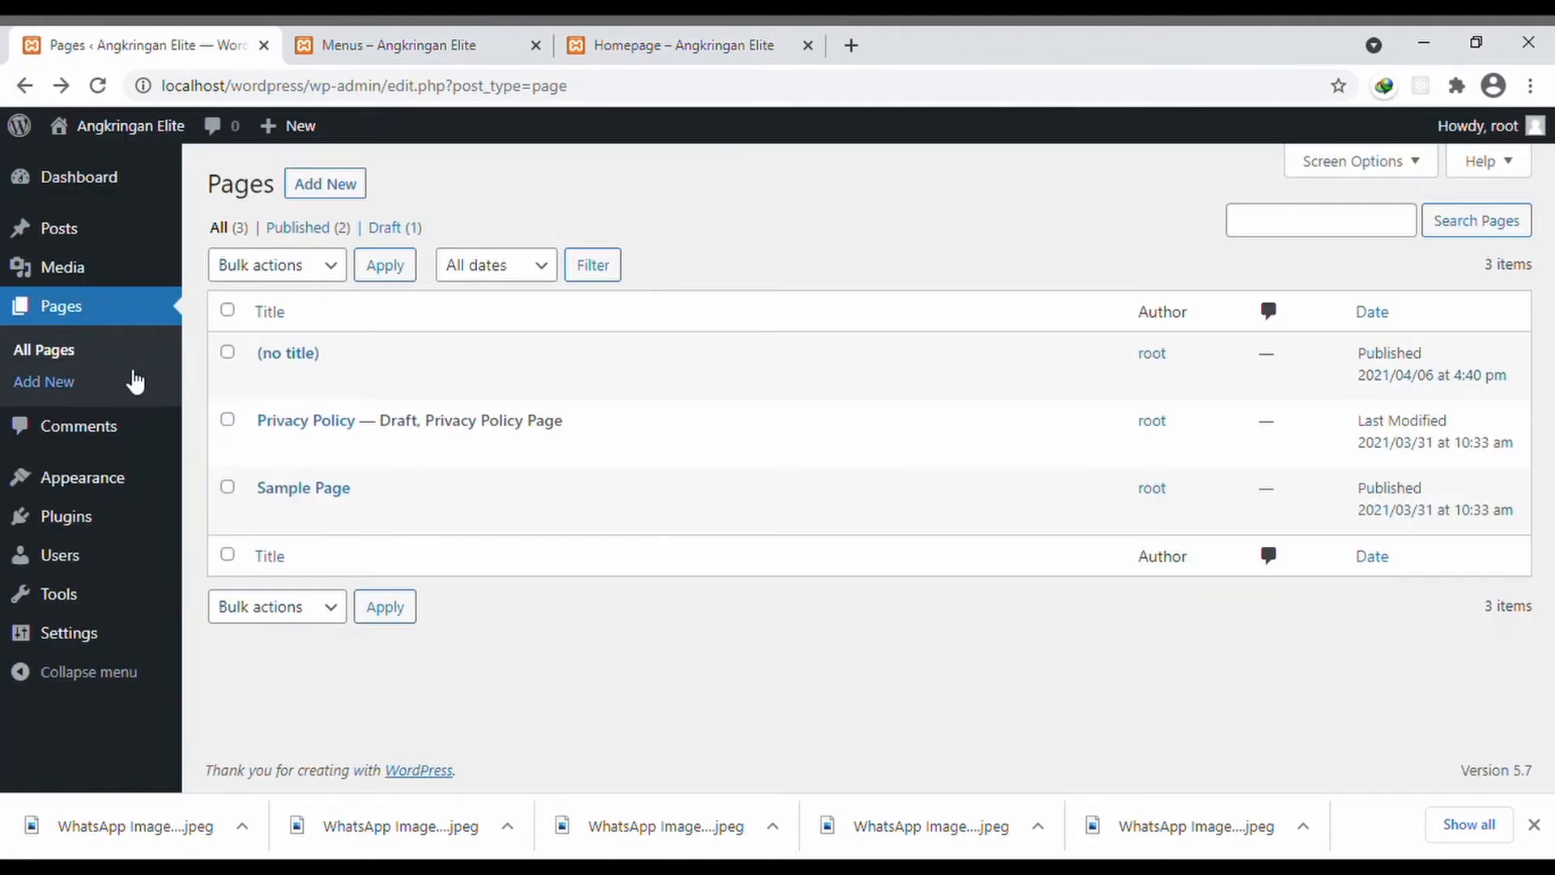
pyautogui.moveTo(91, 492)
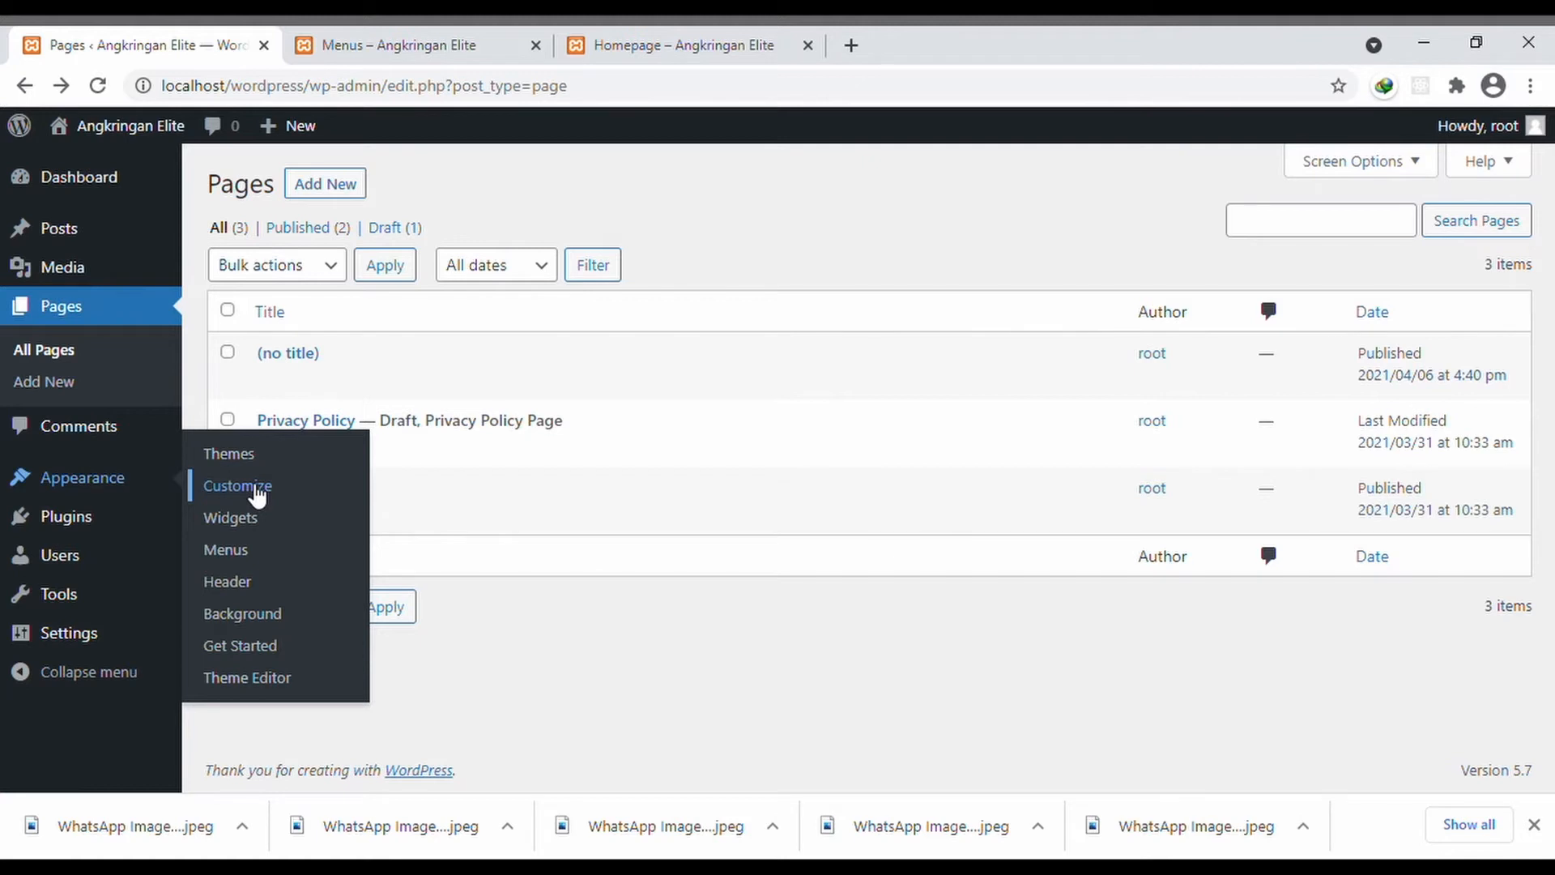
pyautogui.click(258, 492)
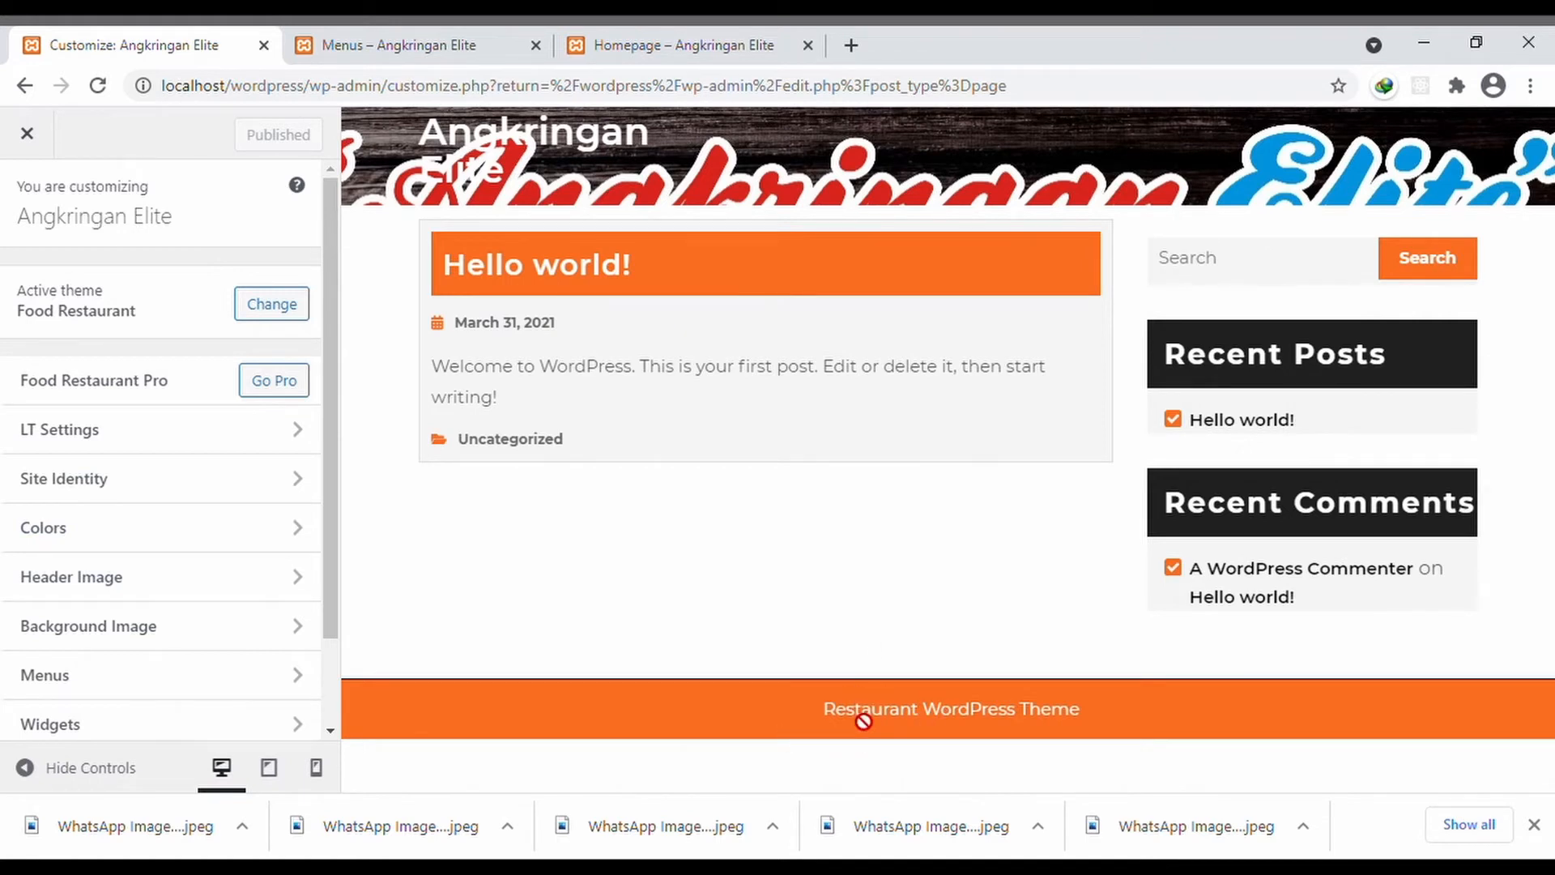
# - Set the footer's copyright text to "Angkringan Elite" in the theme's LT Settings
pyautogui.scroll(-2, 293, 659)
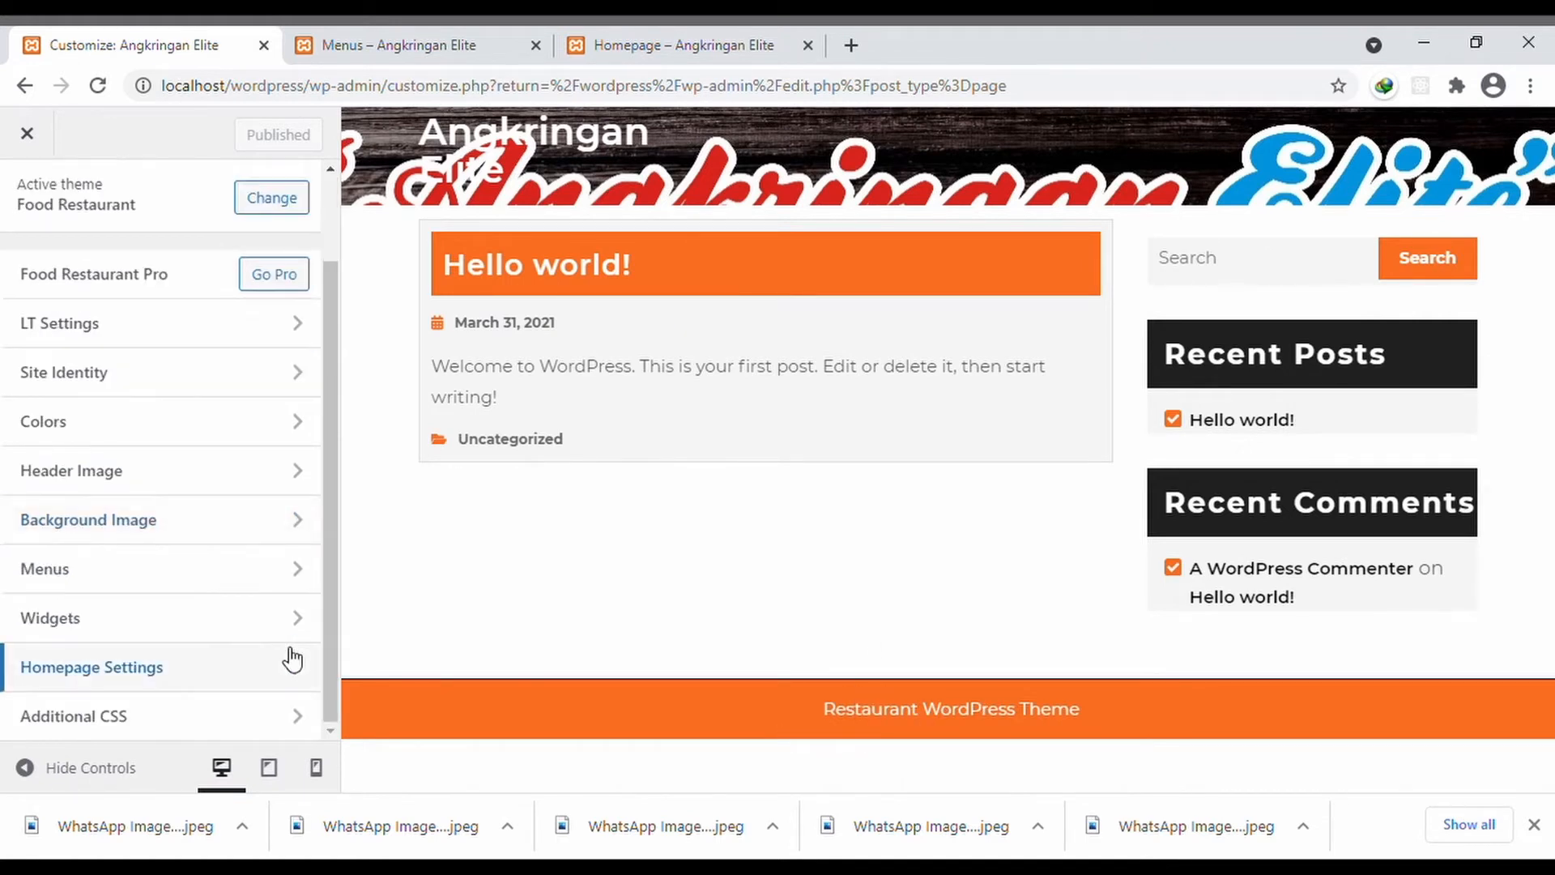
pyautogui.click(931, 713)
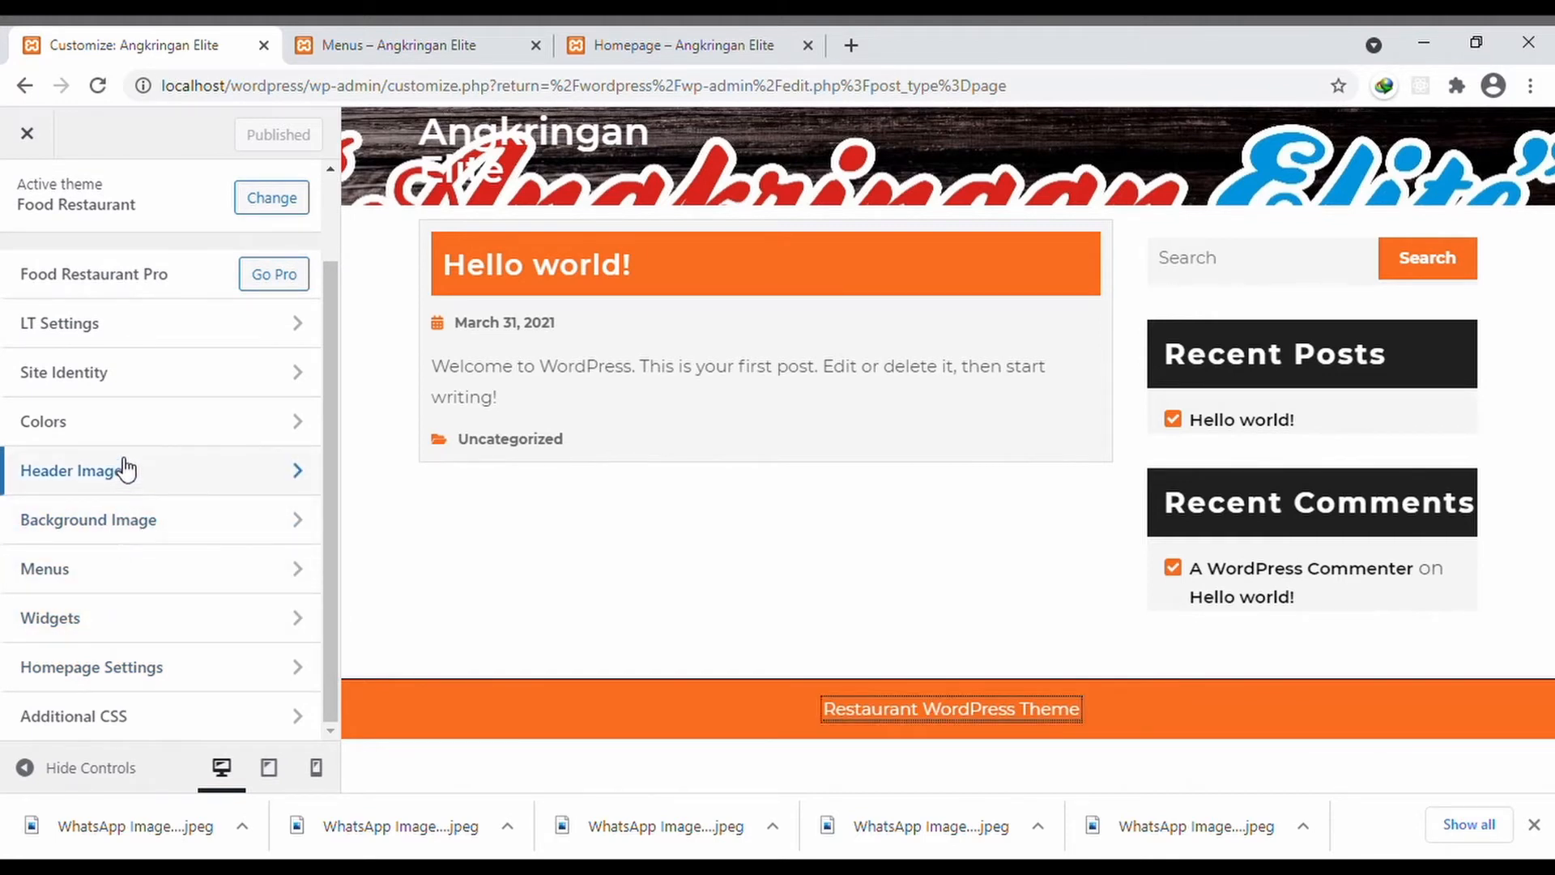
pyautogui.click(152, 344)
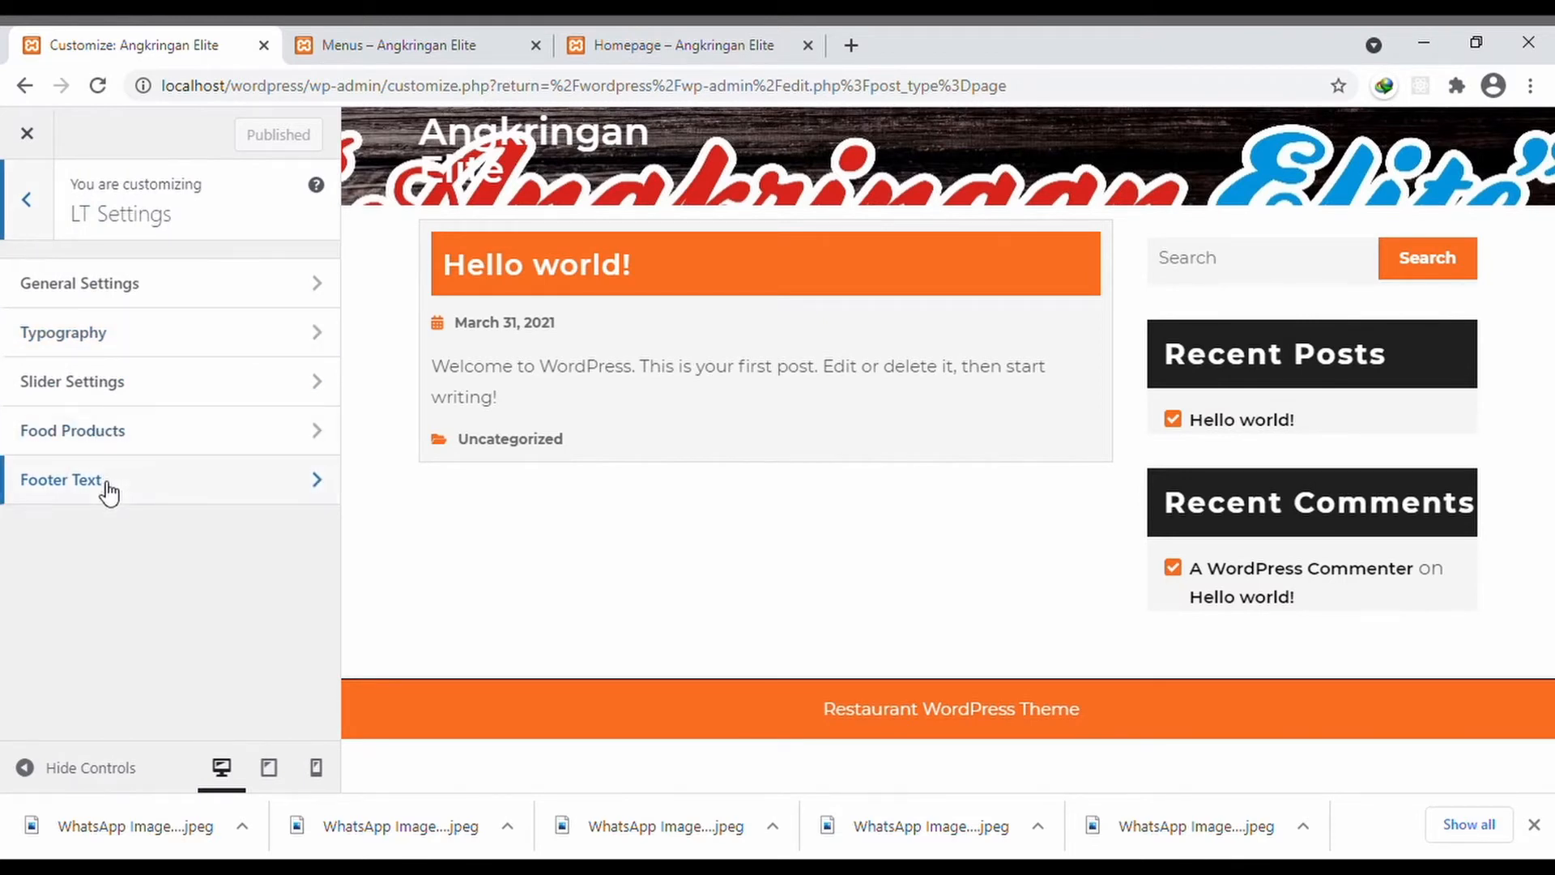
pyautogui.click(107, 486)
pyautogui.click(159, 361)
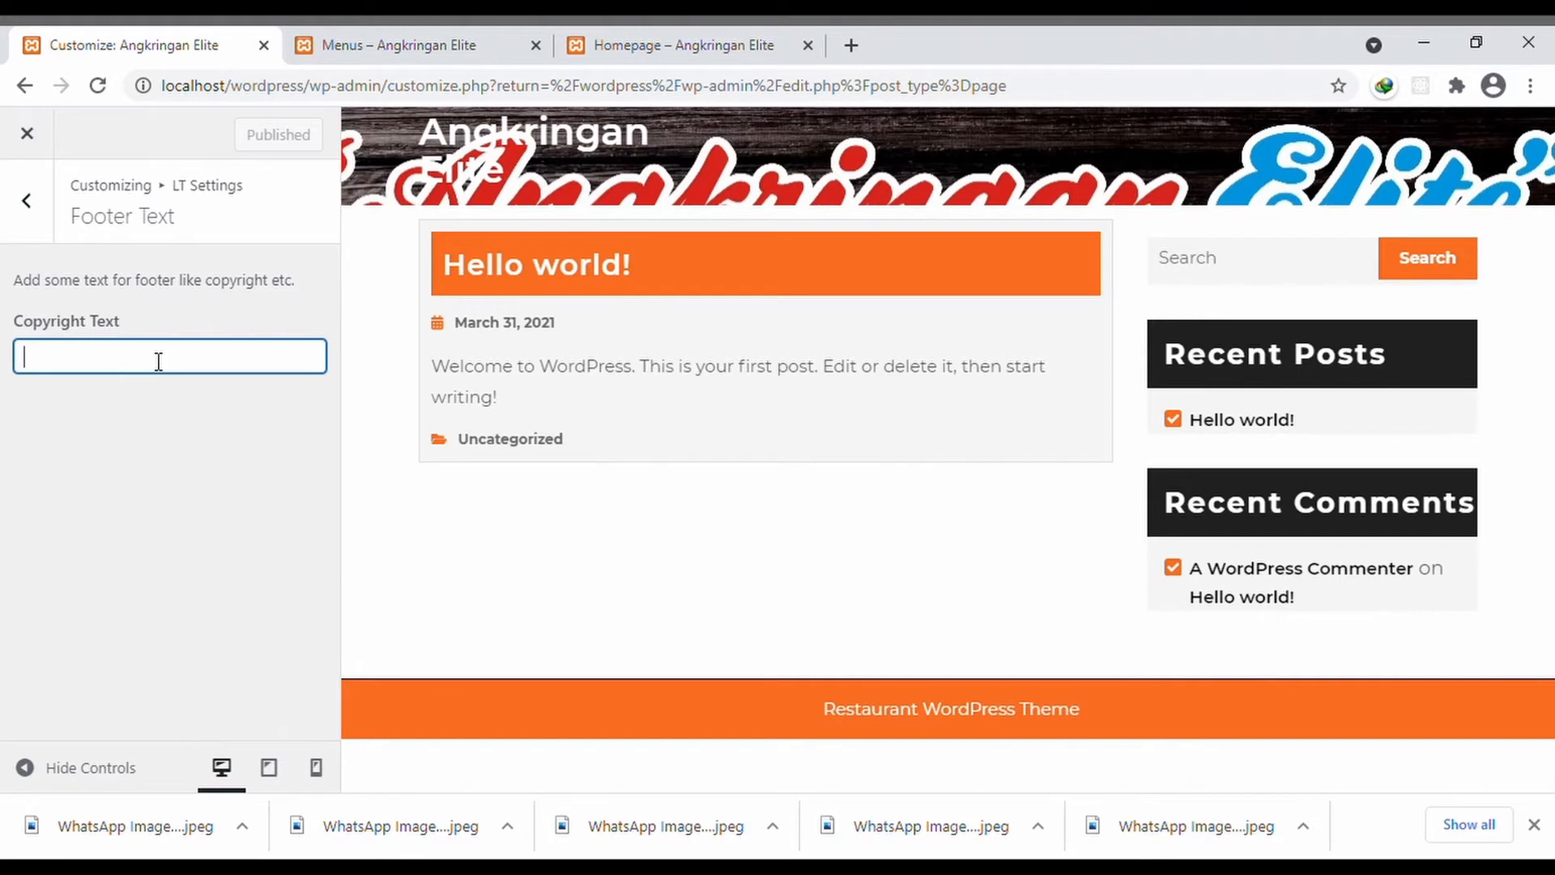
pyautogui.write('A')
pyautogui.press('BackSpace')
pyautogui.write('An')
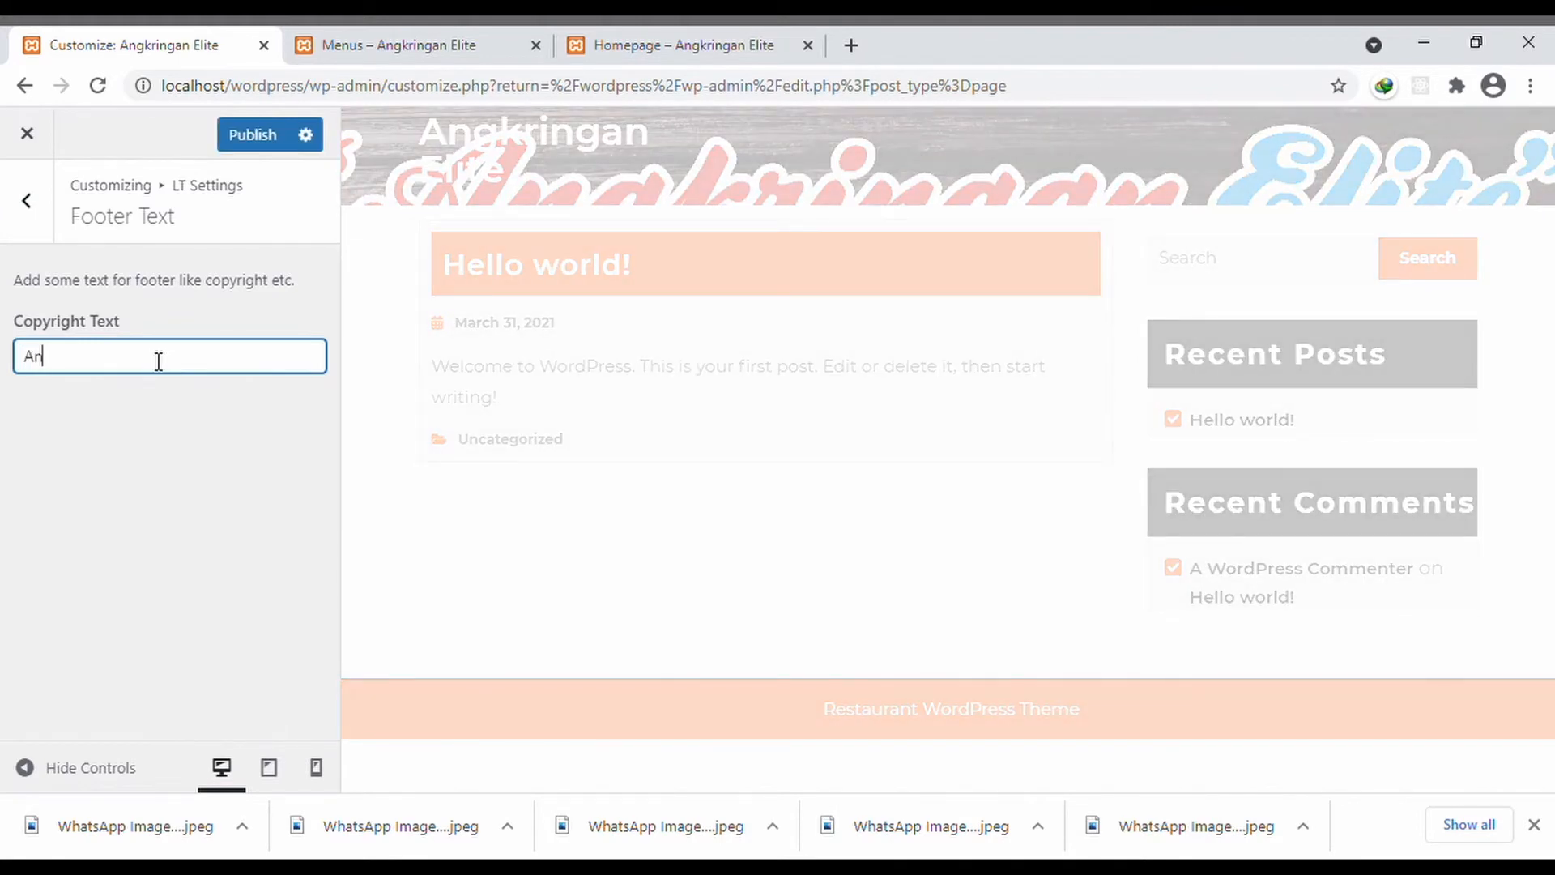
pyautogui.write('gkringan ')
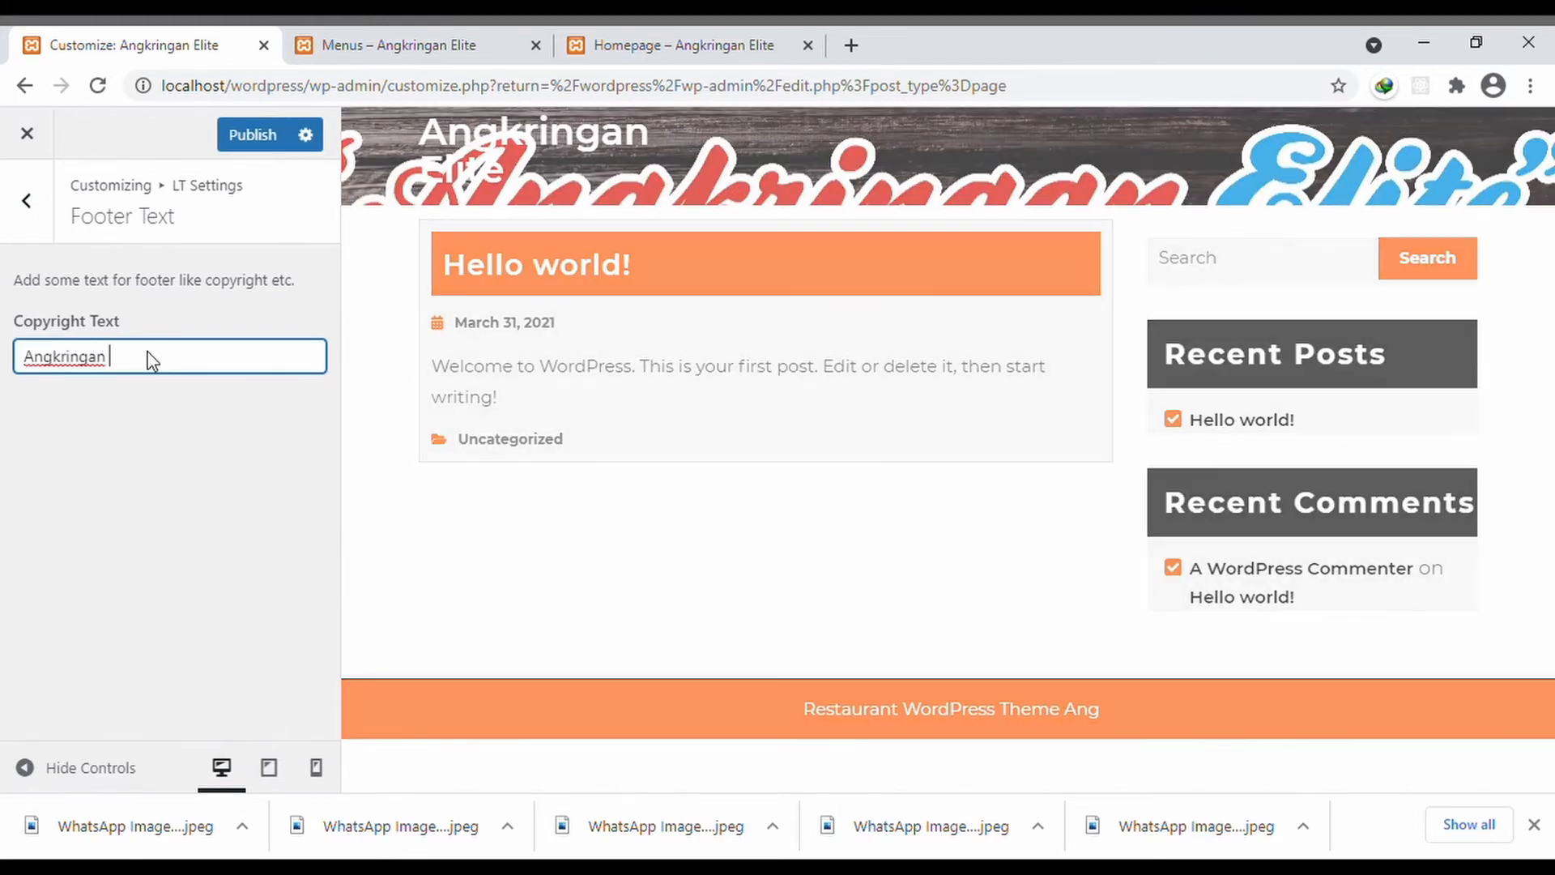
pyautogui.write('Elite')
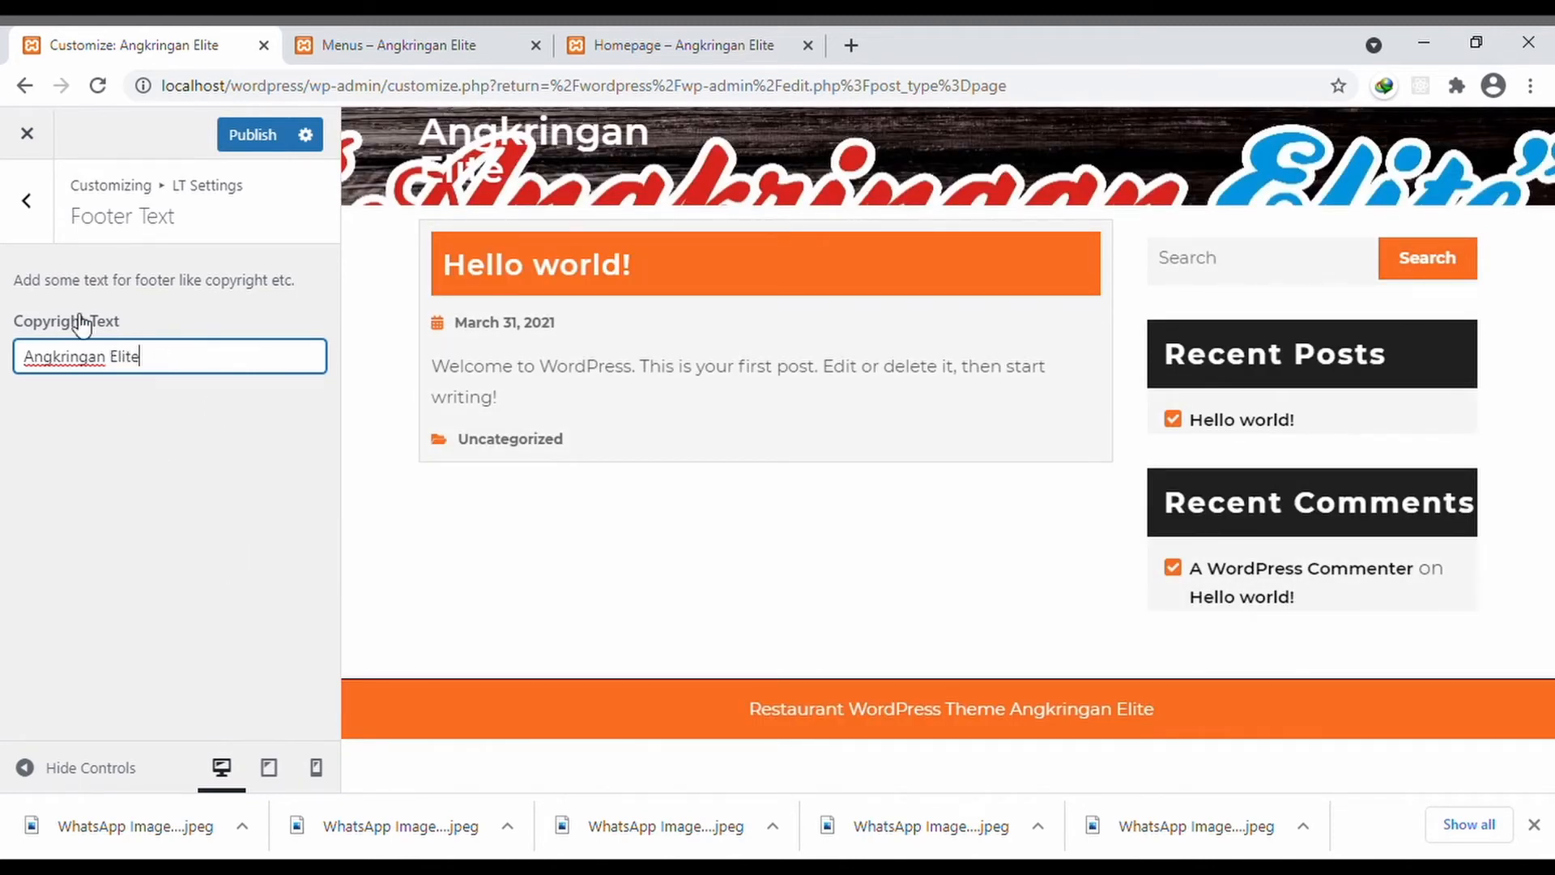
# - Examine the General Settings, Typography, Slider Settings and Food Products options in the theme's LT Settings
pyautogui.click(38, 203)
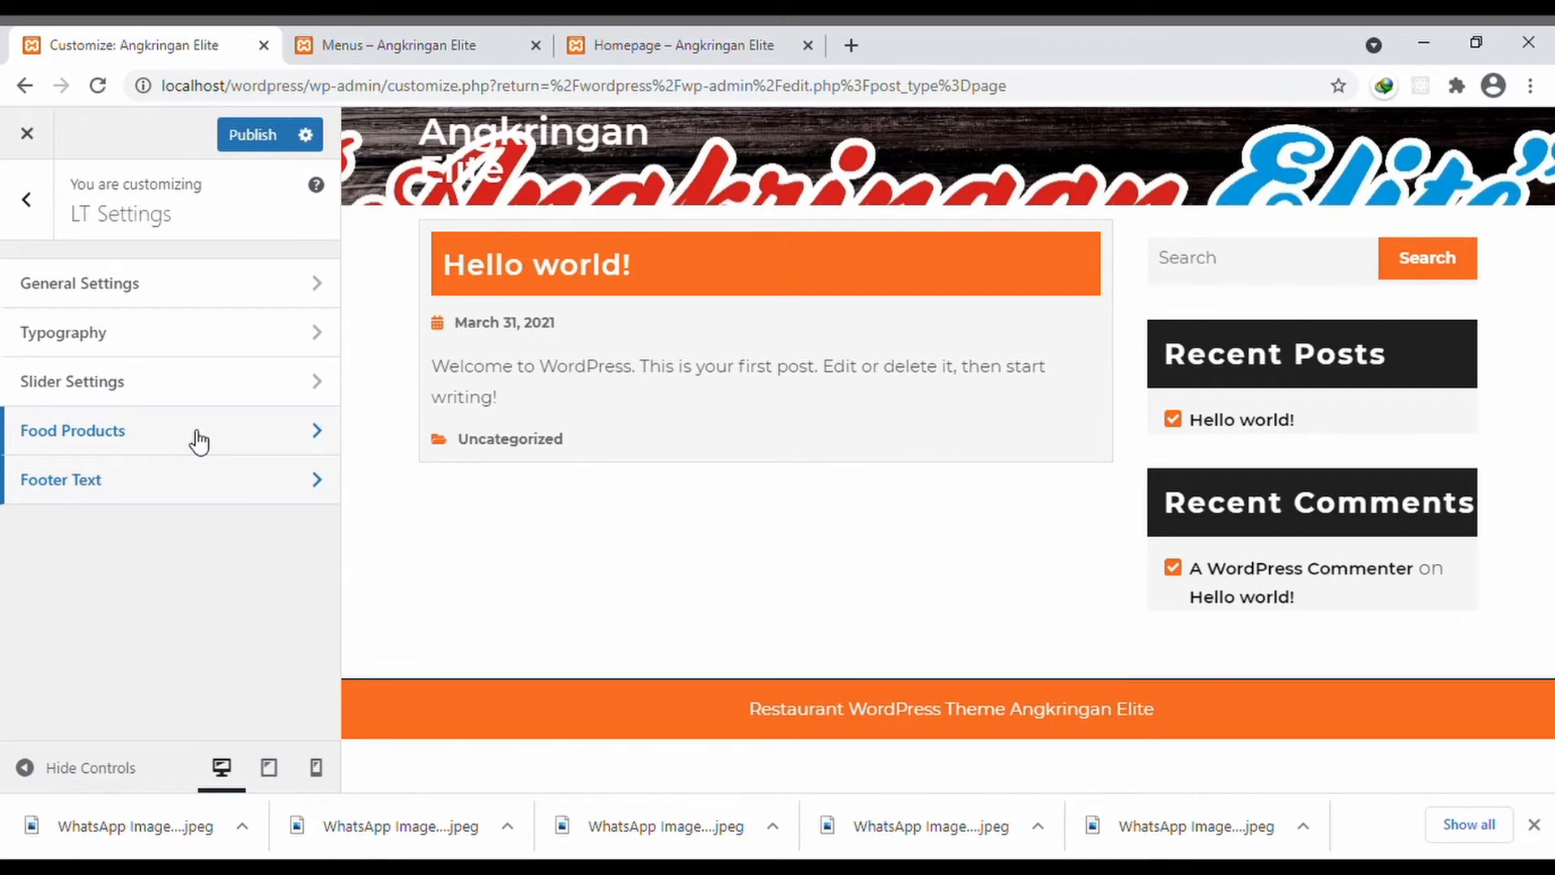
pyautogui.click(203, 304)
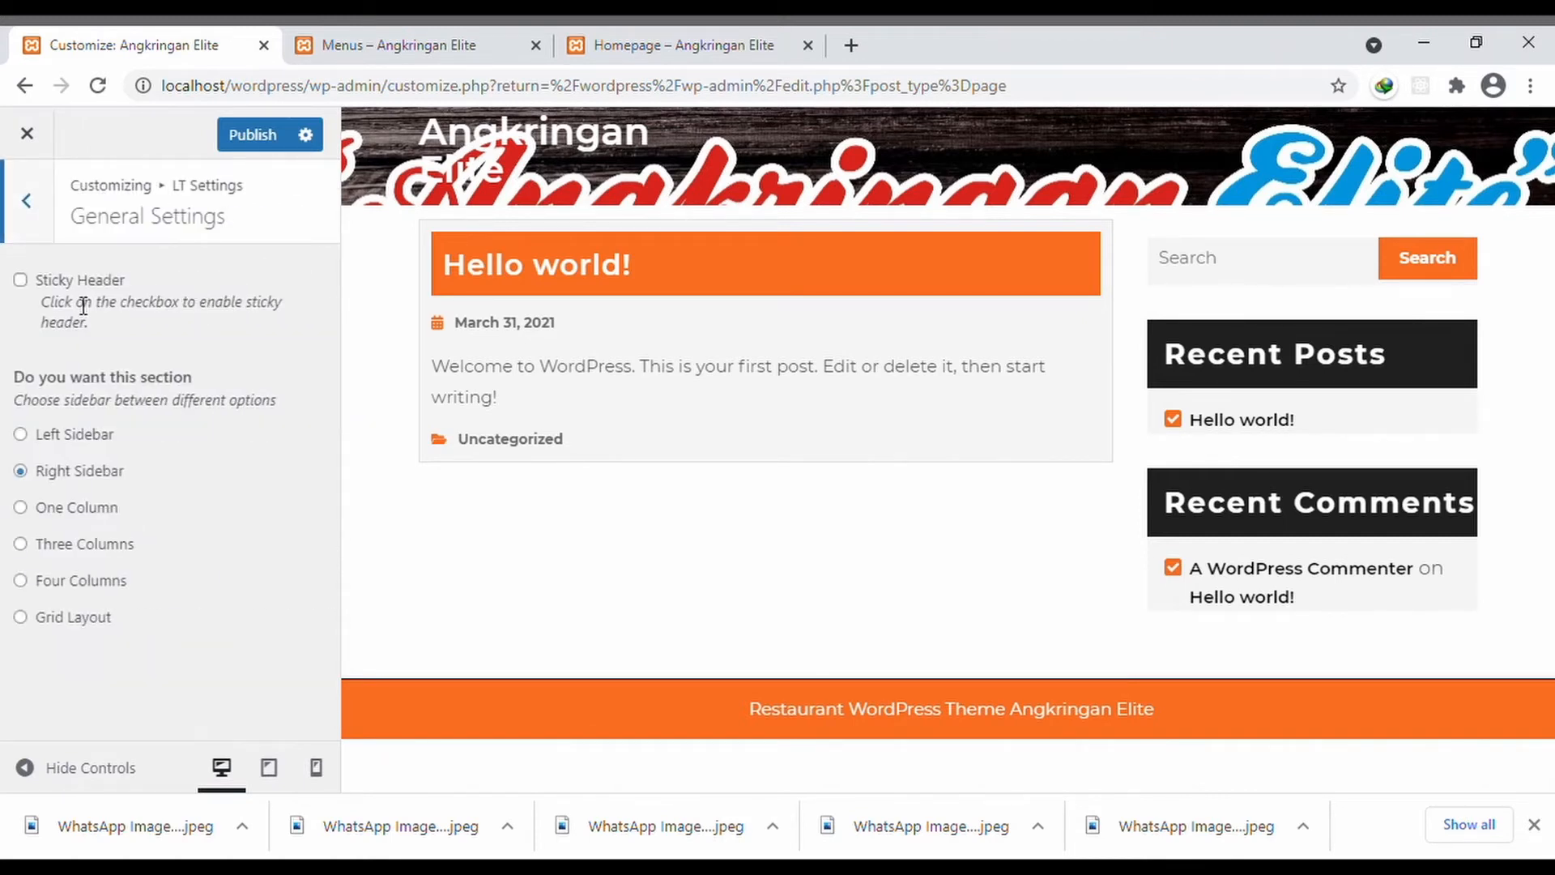
pyautogui.click(26, 220)
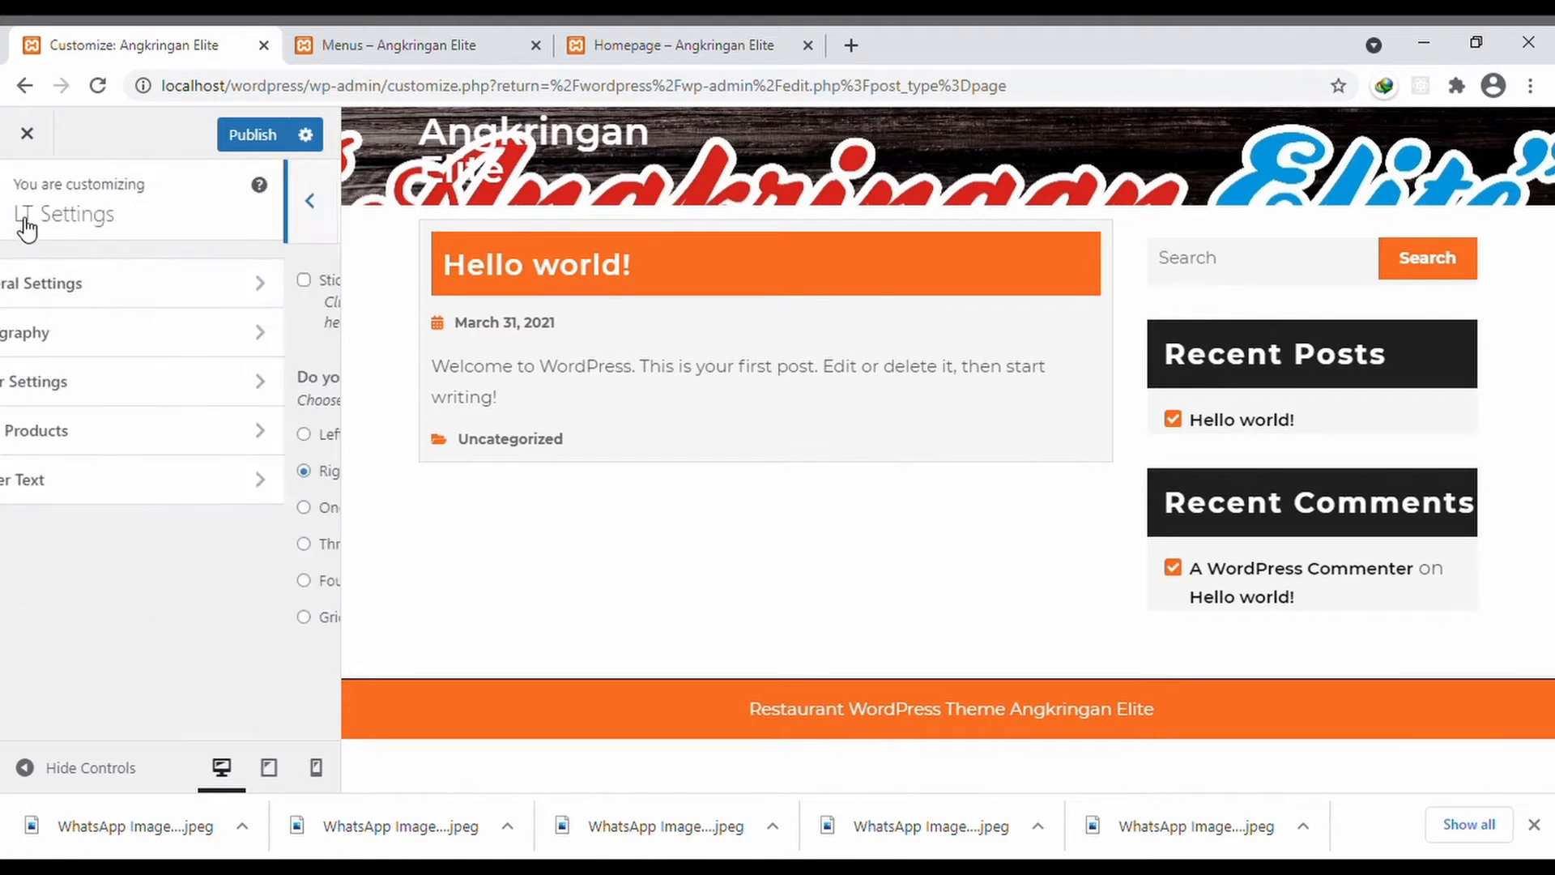
pyautogui.click(81, 338)
pyautogui.scroll(-15, 73, 357)
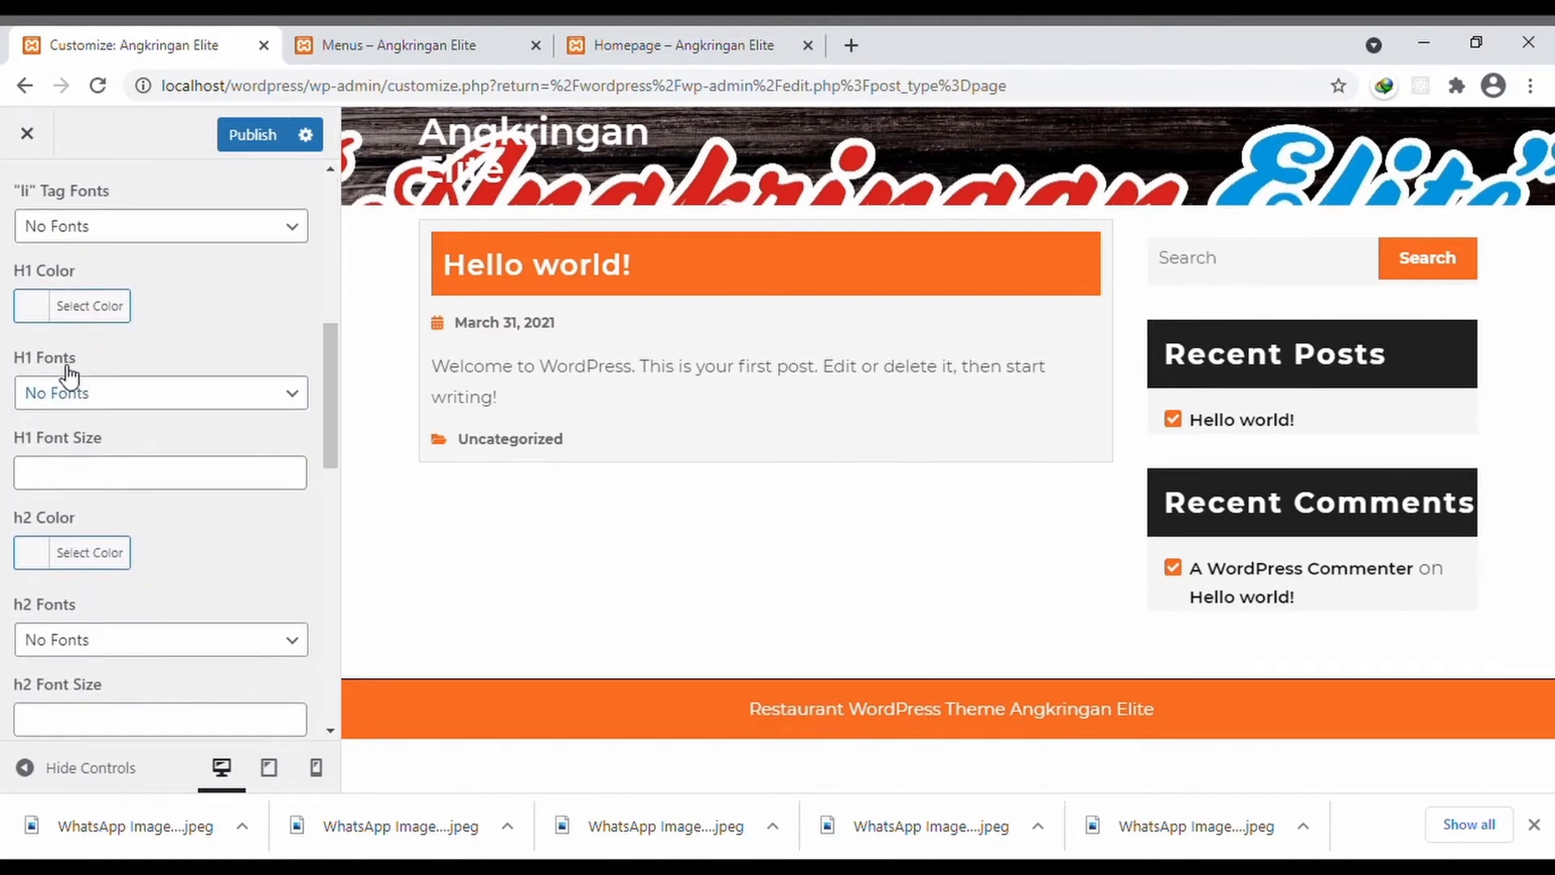
pyautogui.scroll(-3, 69, 374)
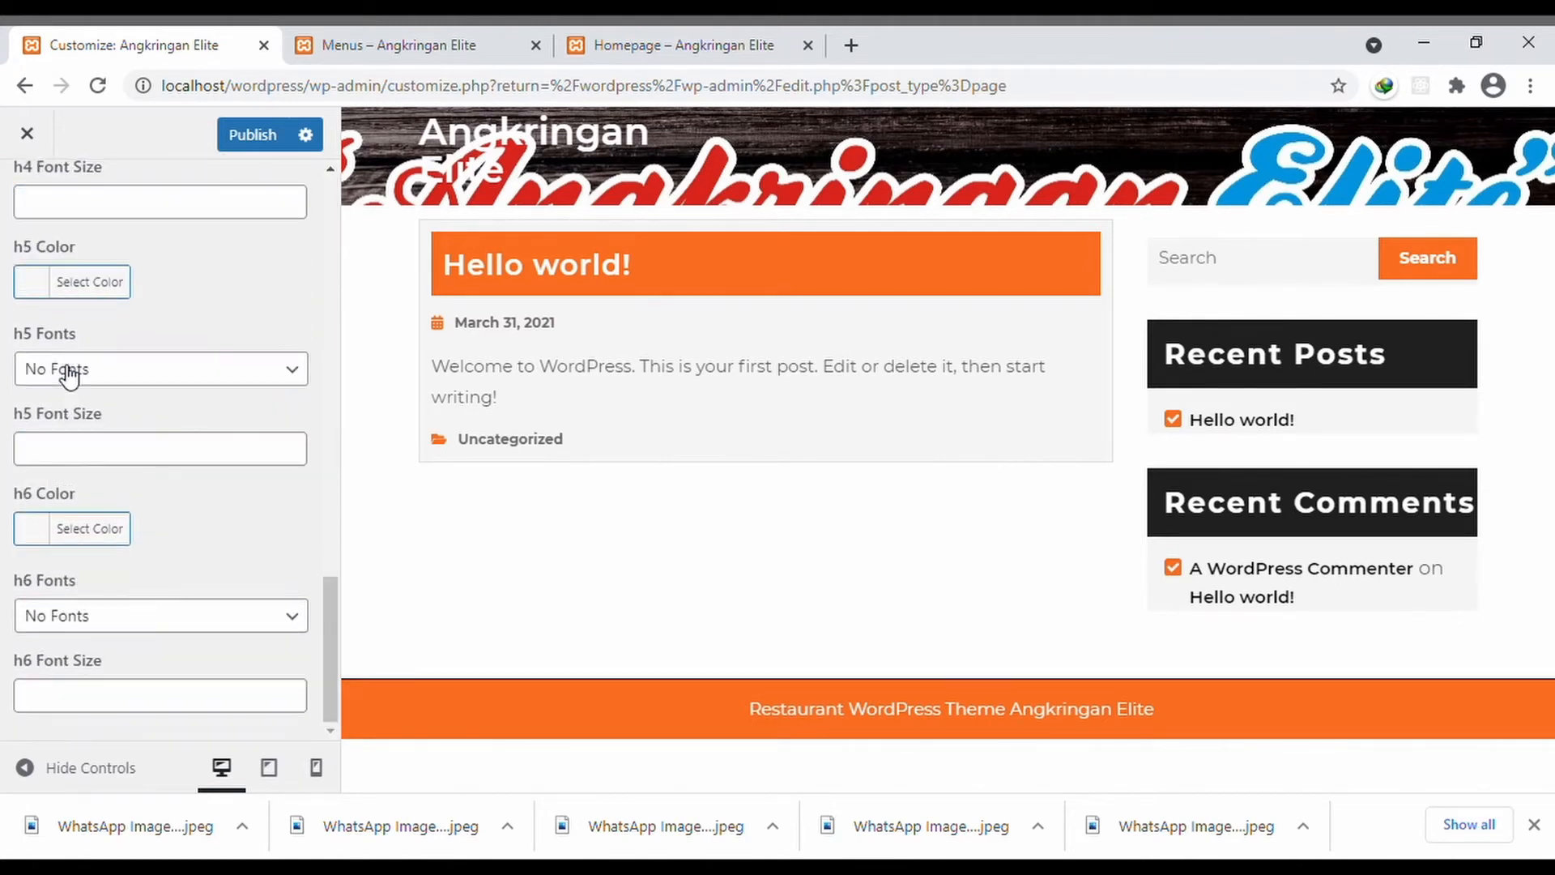
pyautogui.click(42, 150)
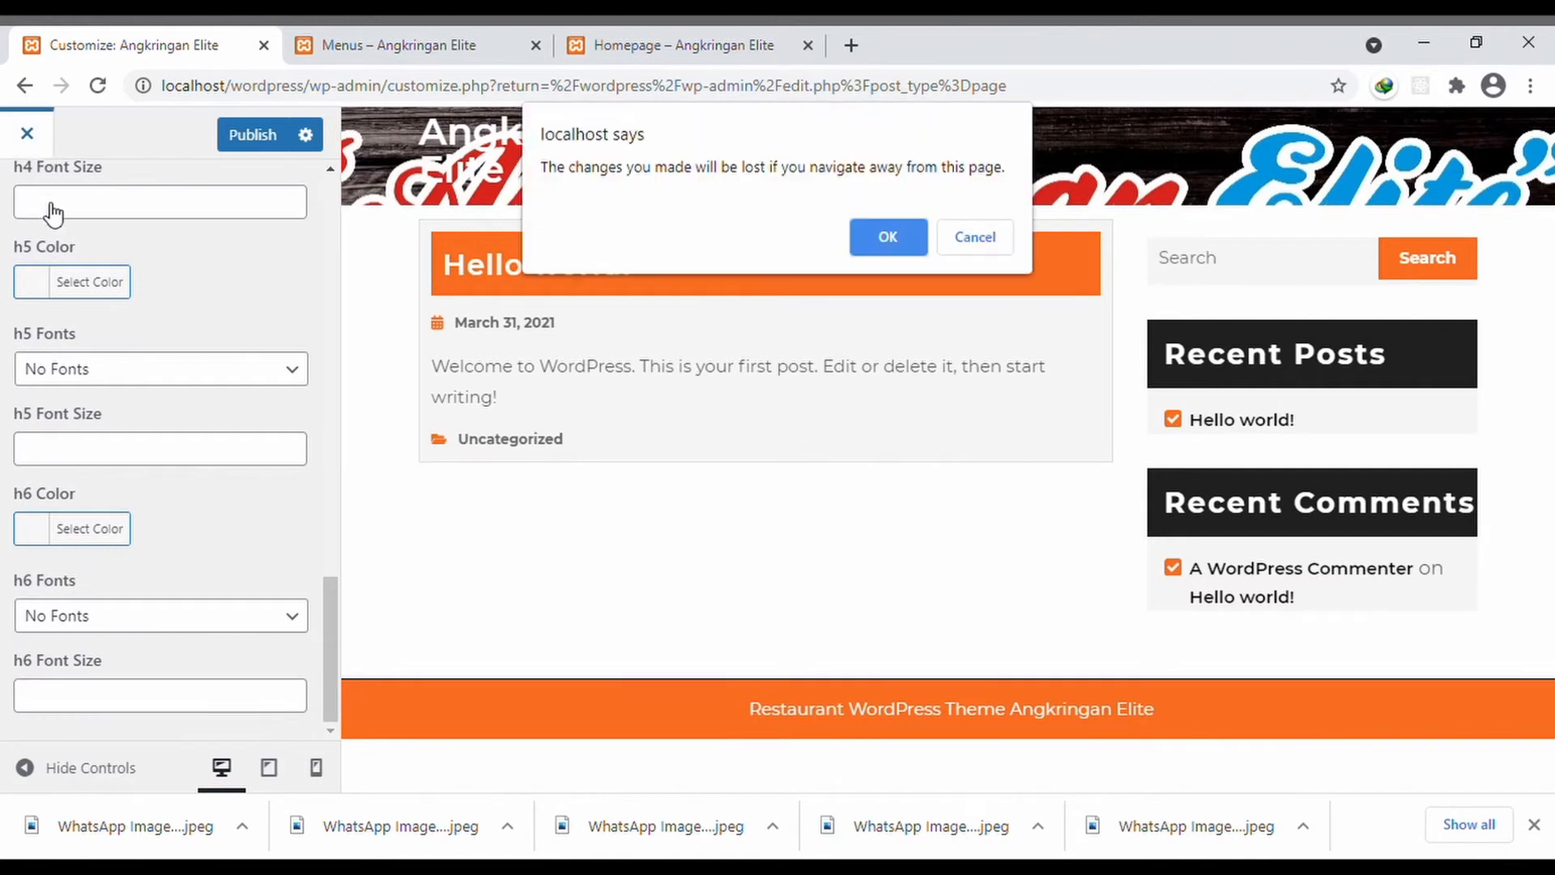
pyautogui.click(976, 241)
pyautogui.scroll(8, 189, 323)
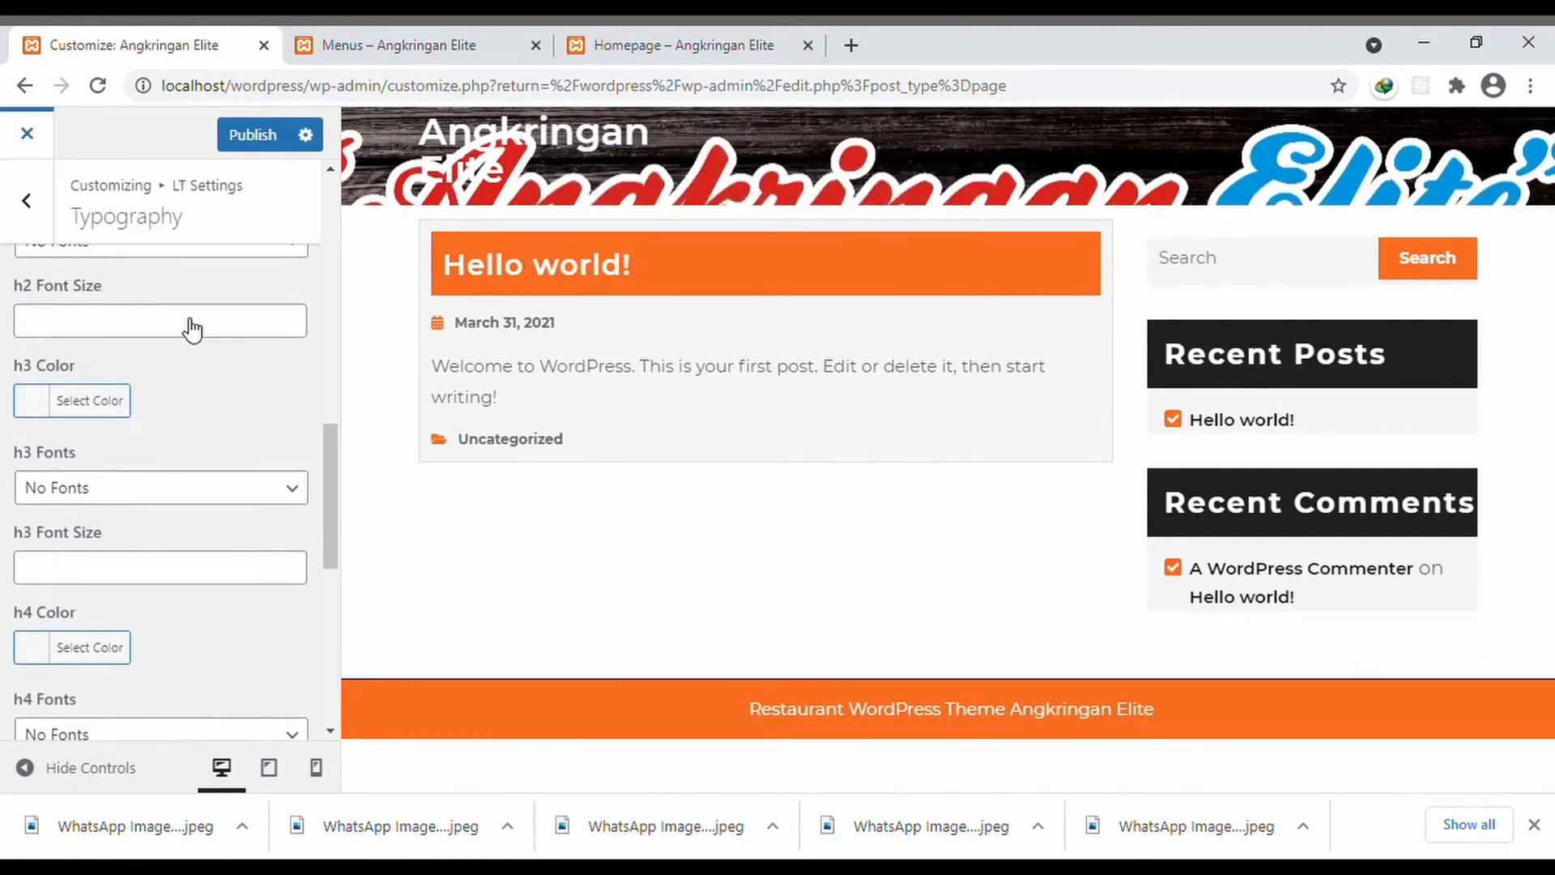
pyautogui.click(28, 200)
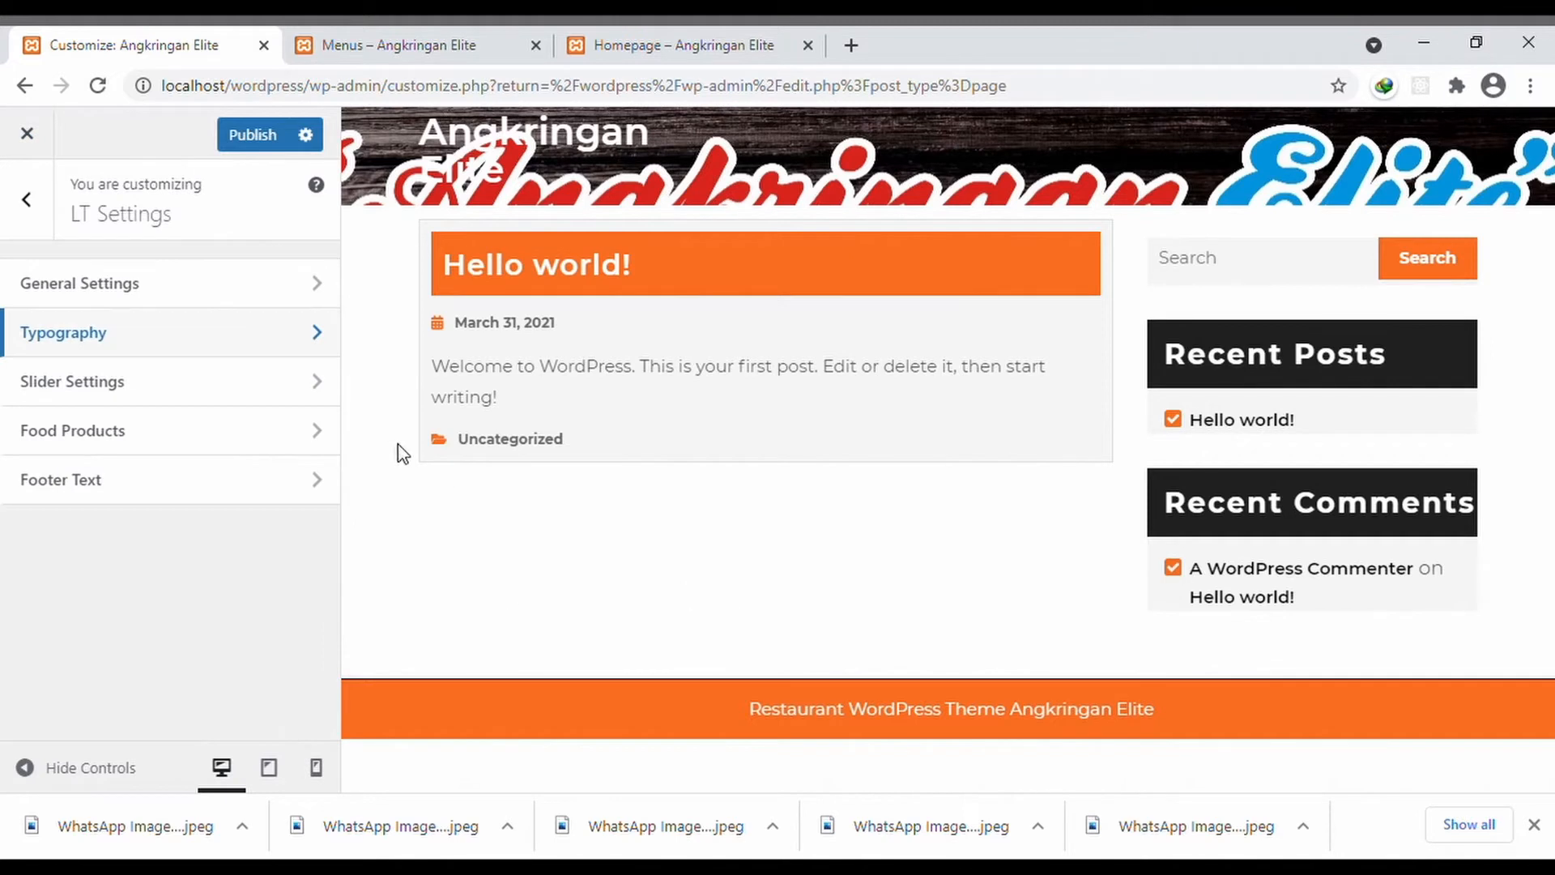
pyautogui.click(245, 399)
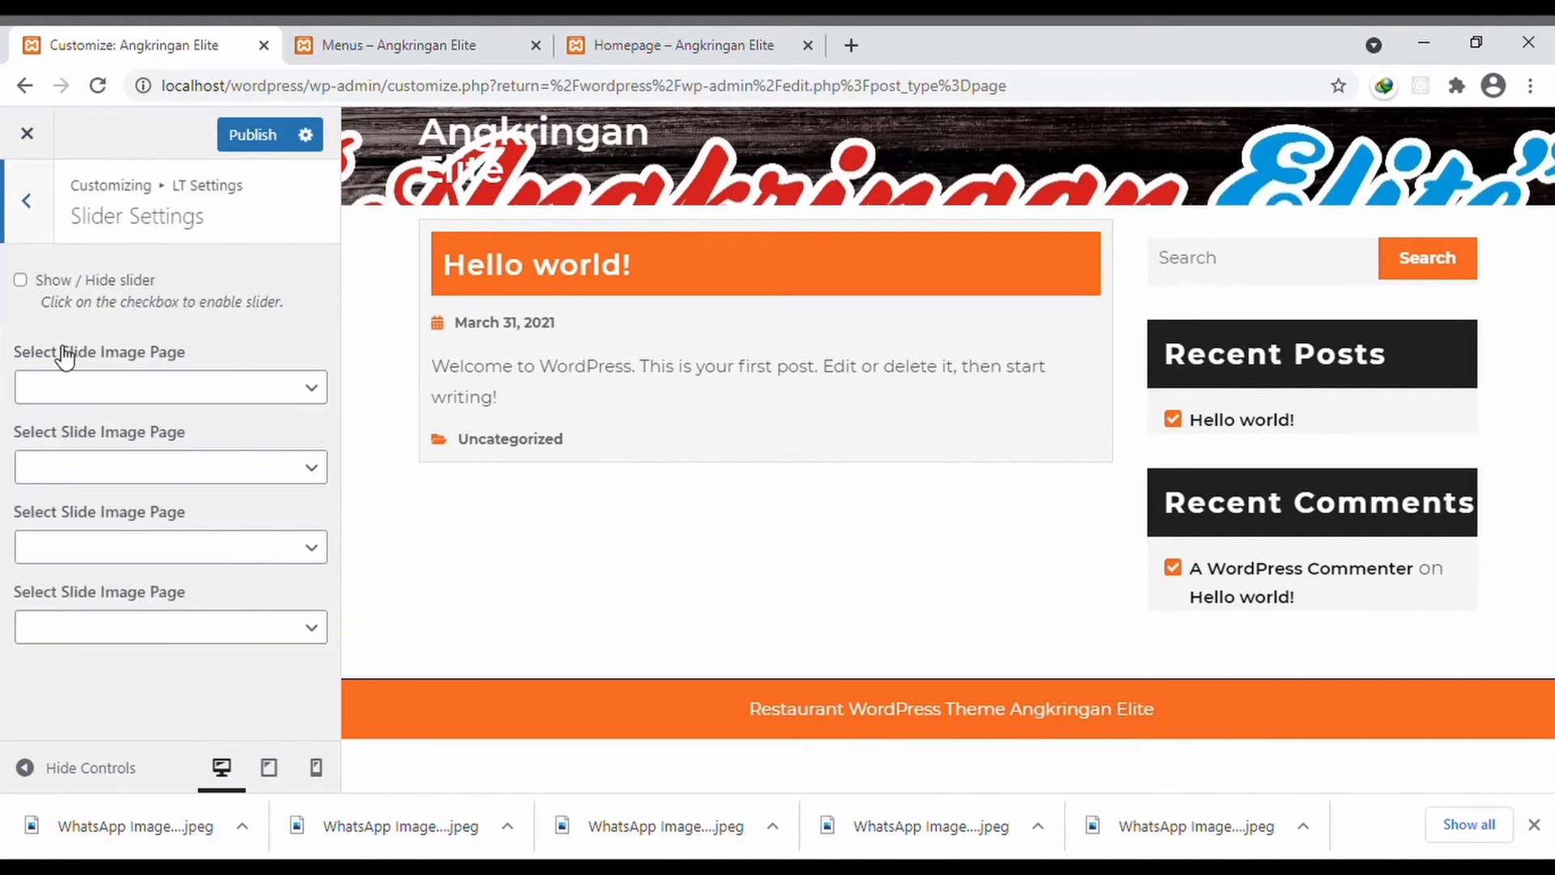
pyautogui.click(41, 235)
pyautogui.click(180, 437)
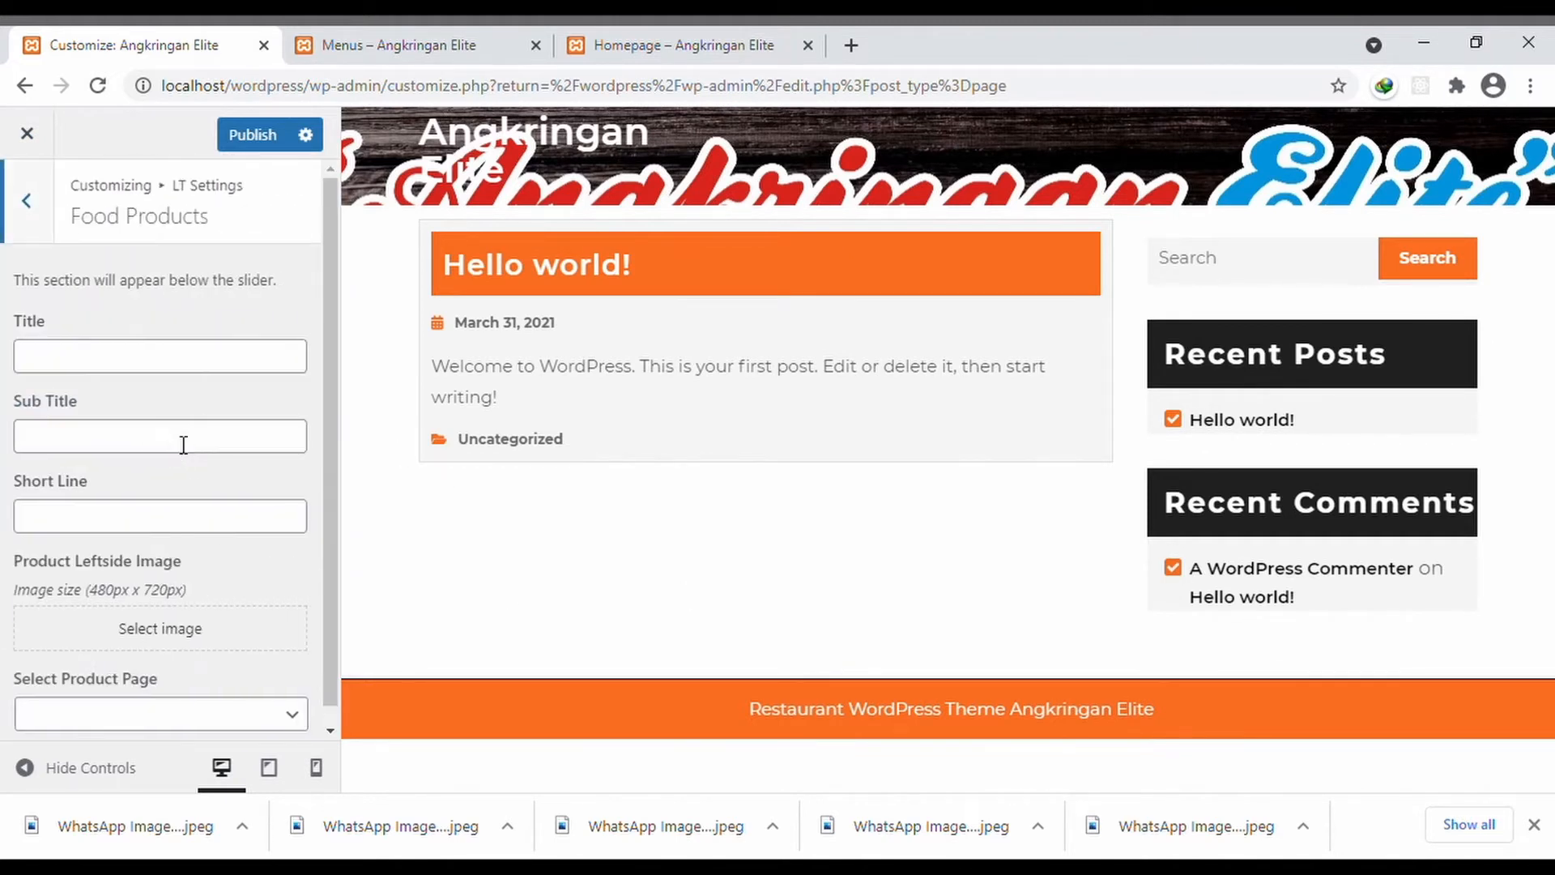
# - Leave LT Settings for the main customizer list and publish the pending theme changes
pyautogui.click(25, 209)
pyautogui.click(25, 209)
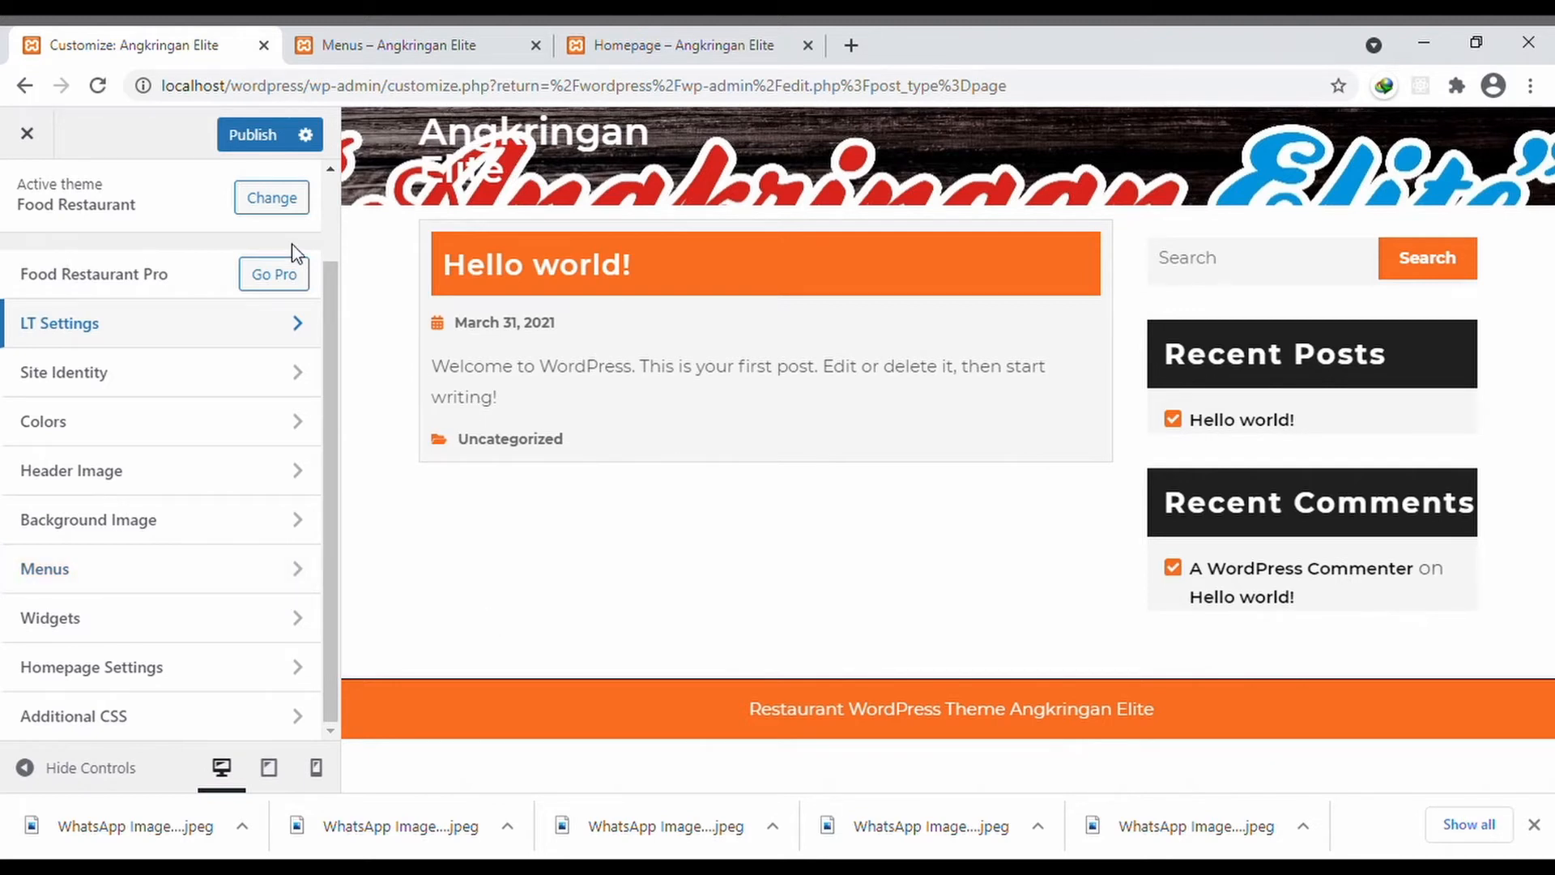
pyautogui.click(267, 137)
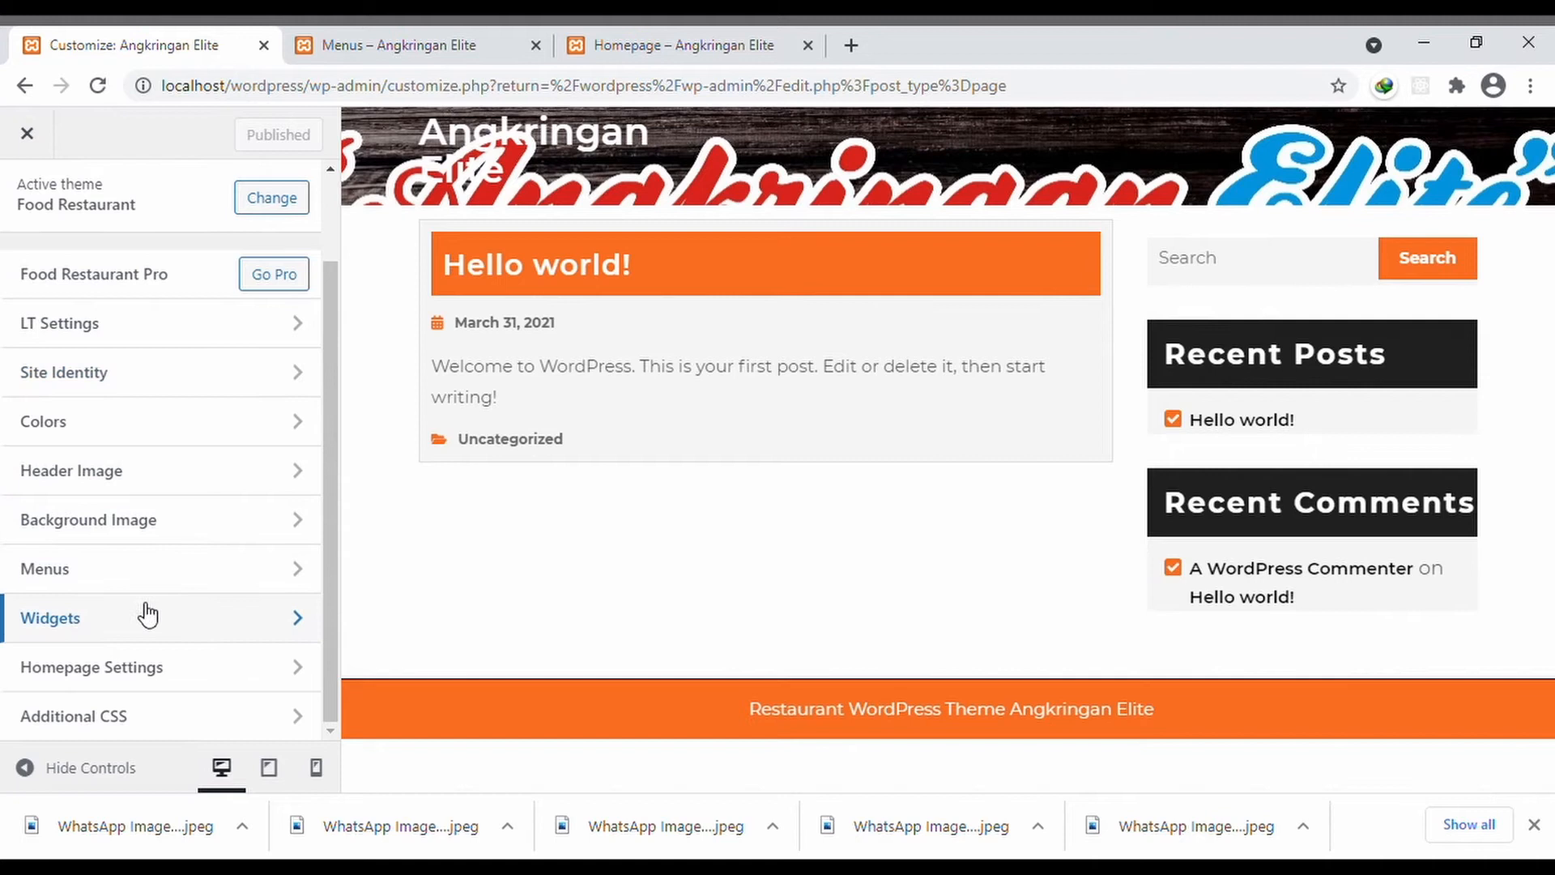
# - Set the site's homepage to the static page "#8 (no title)" in Homepage Settings and publish the change
pyautogui.click(181, 577)
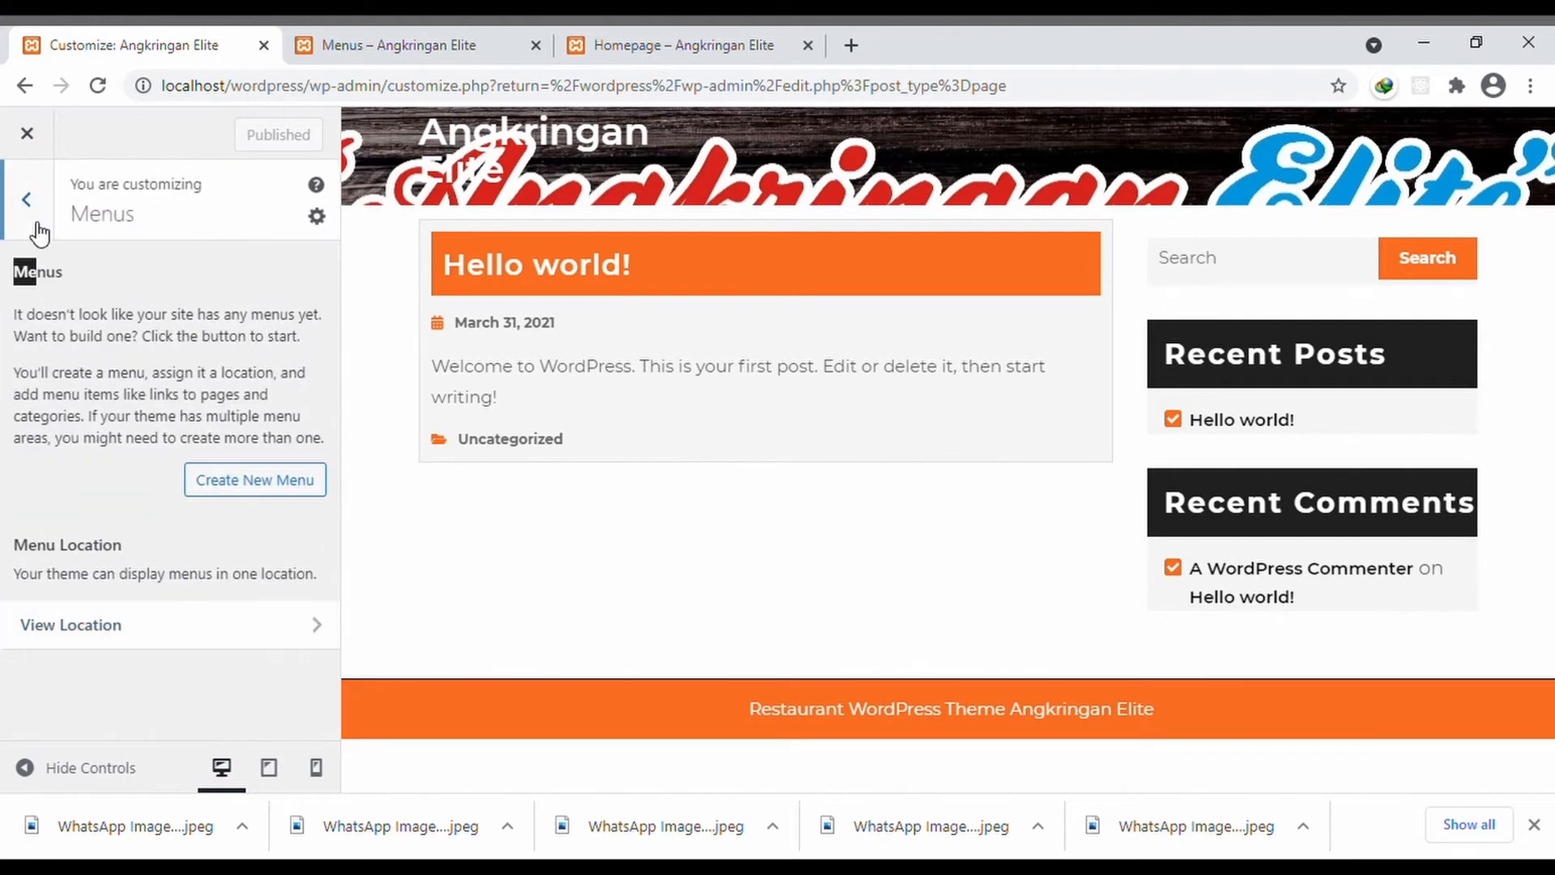
pyautogui.click(31, 217)
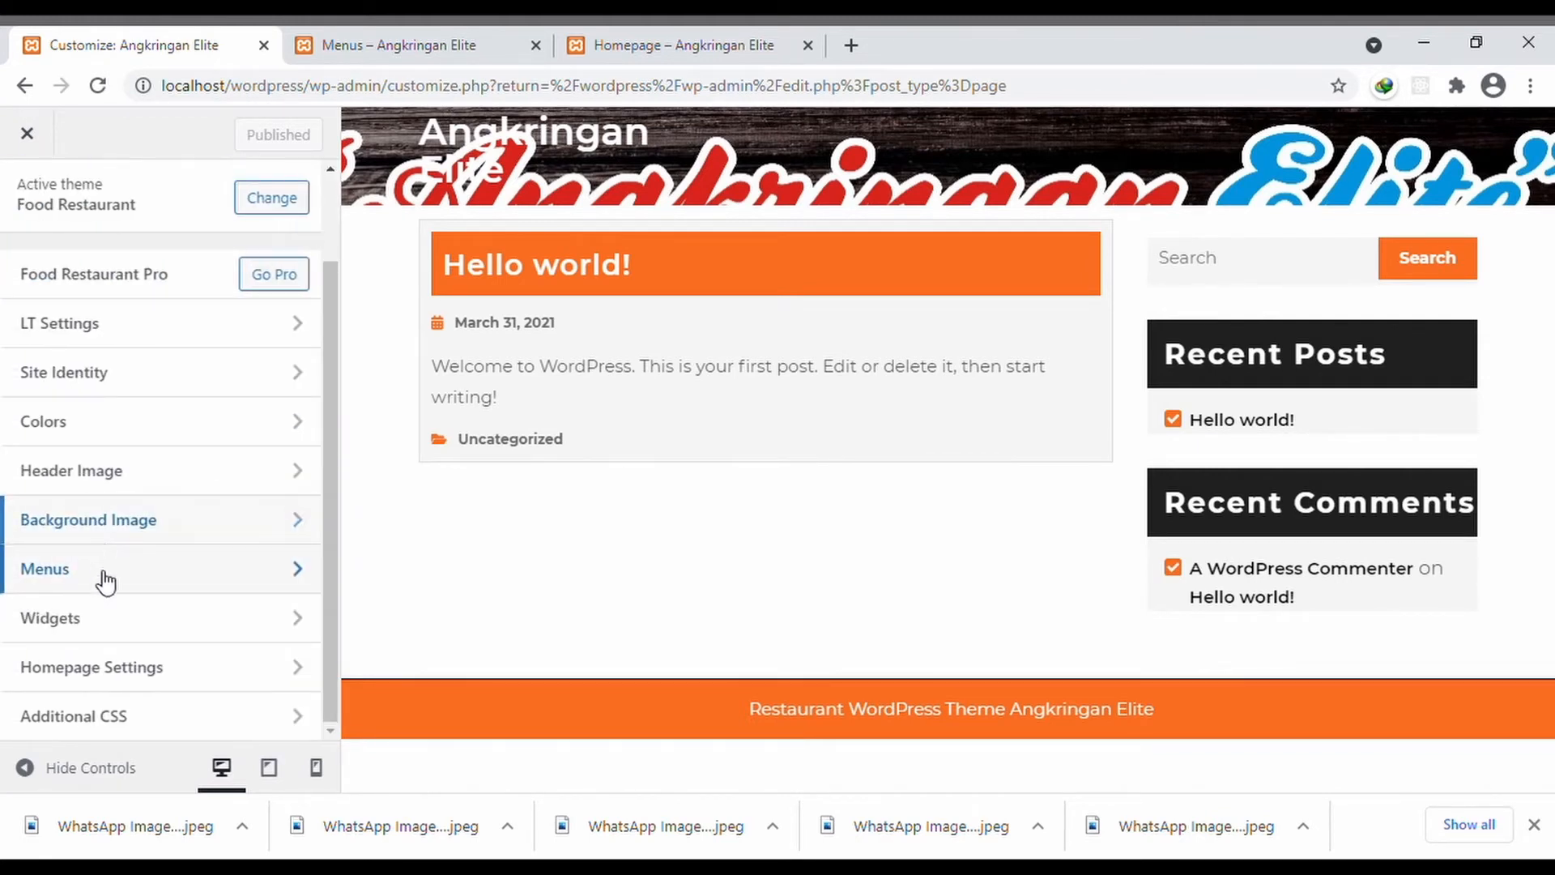
pyautogui.click(134, 665)
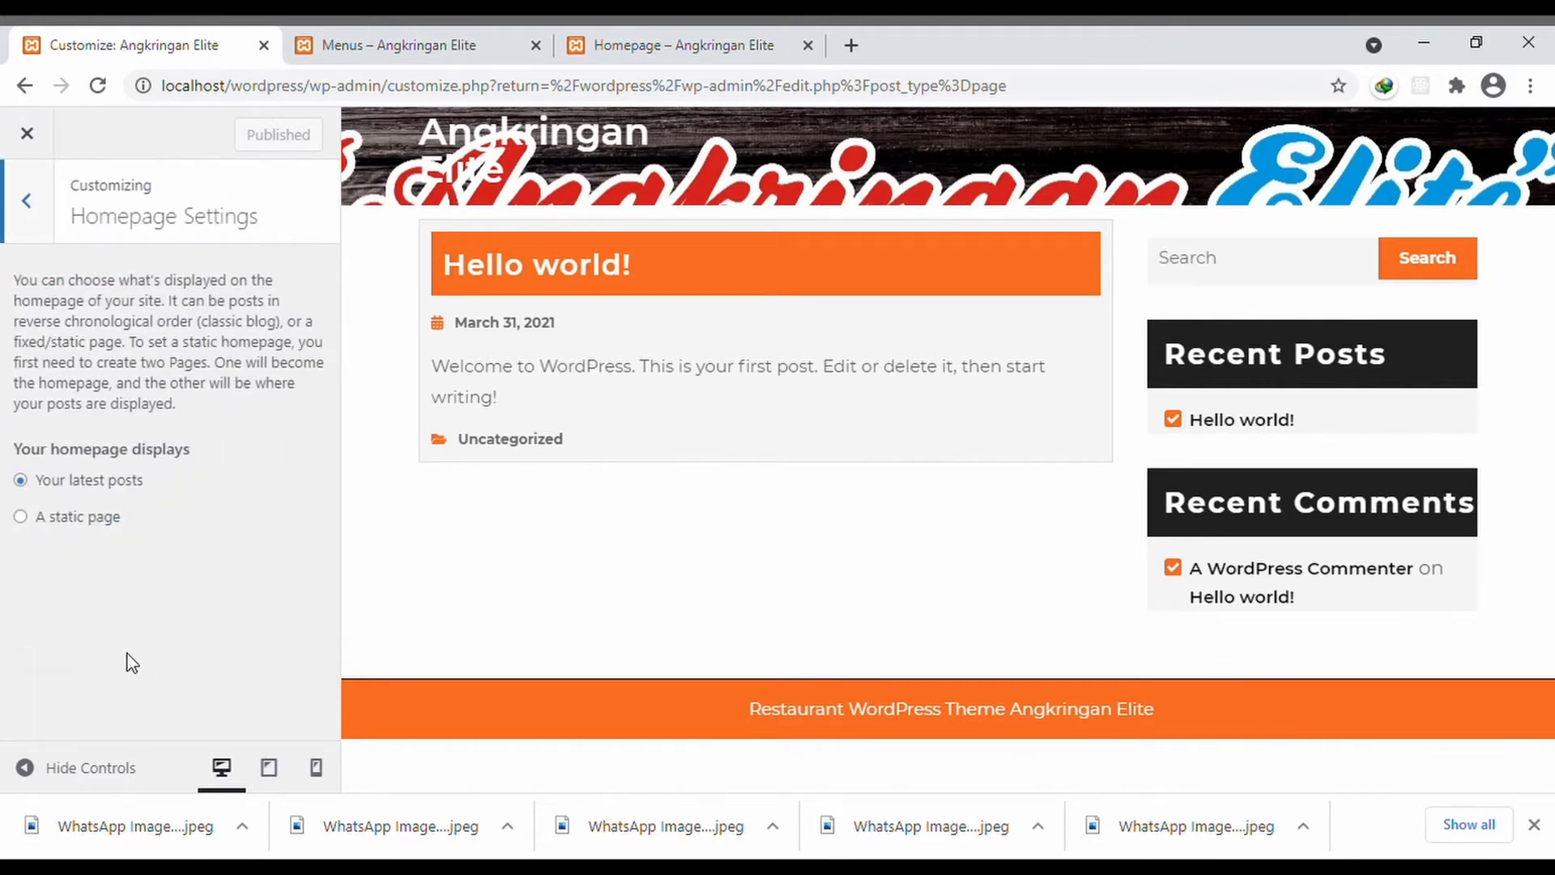
pyautogui.click(75, 523)
pyautogui.click(206, 617)
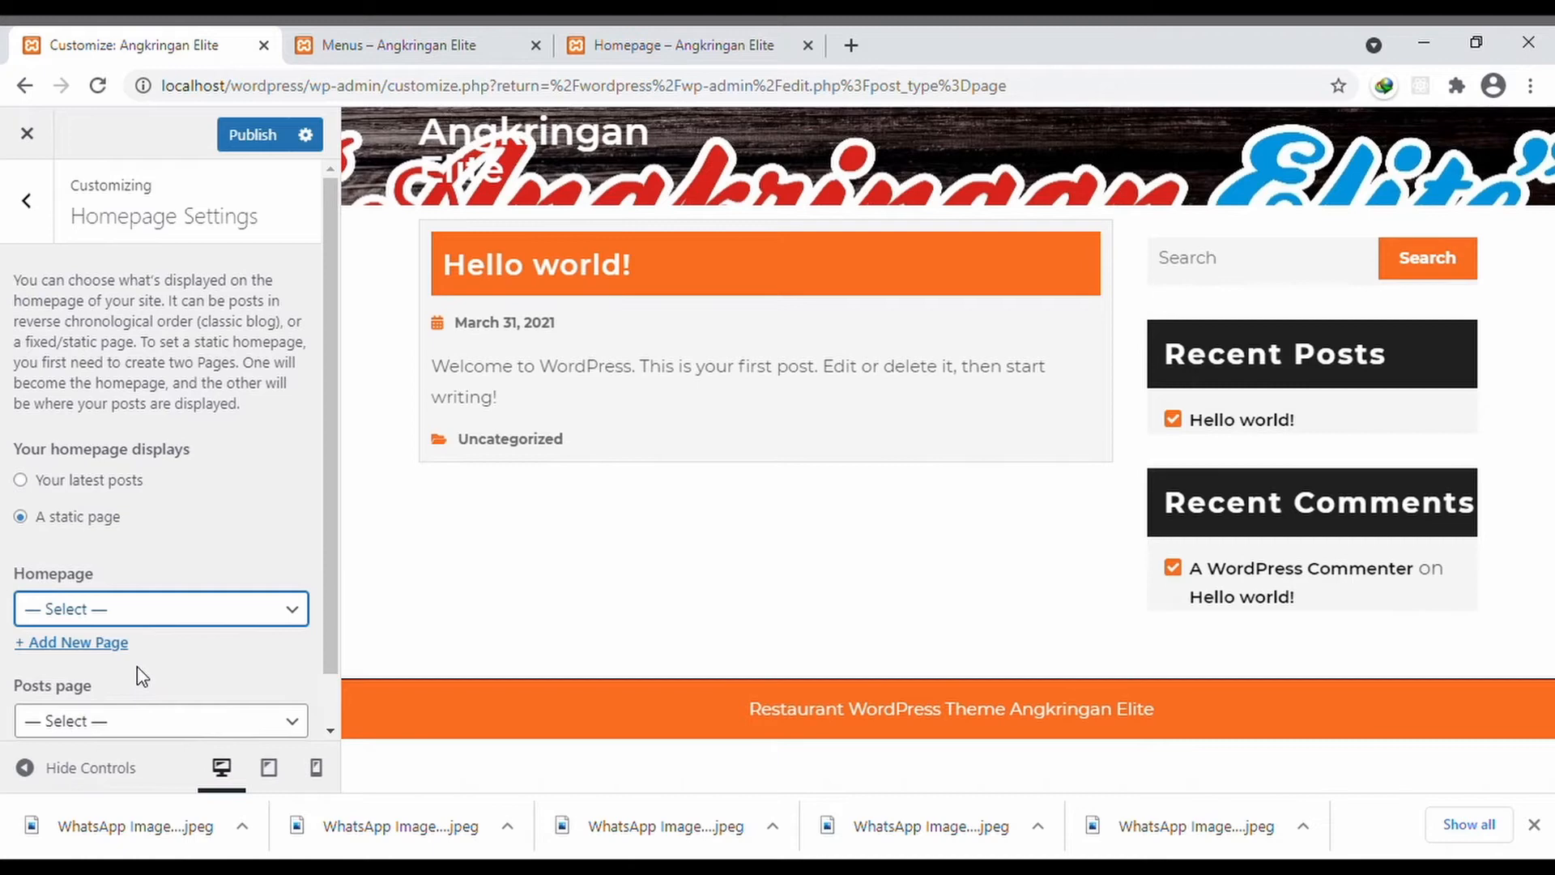
pyautogui.press('Down')
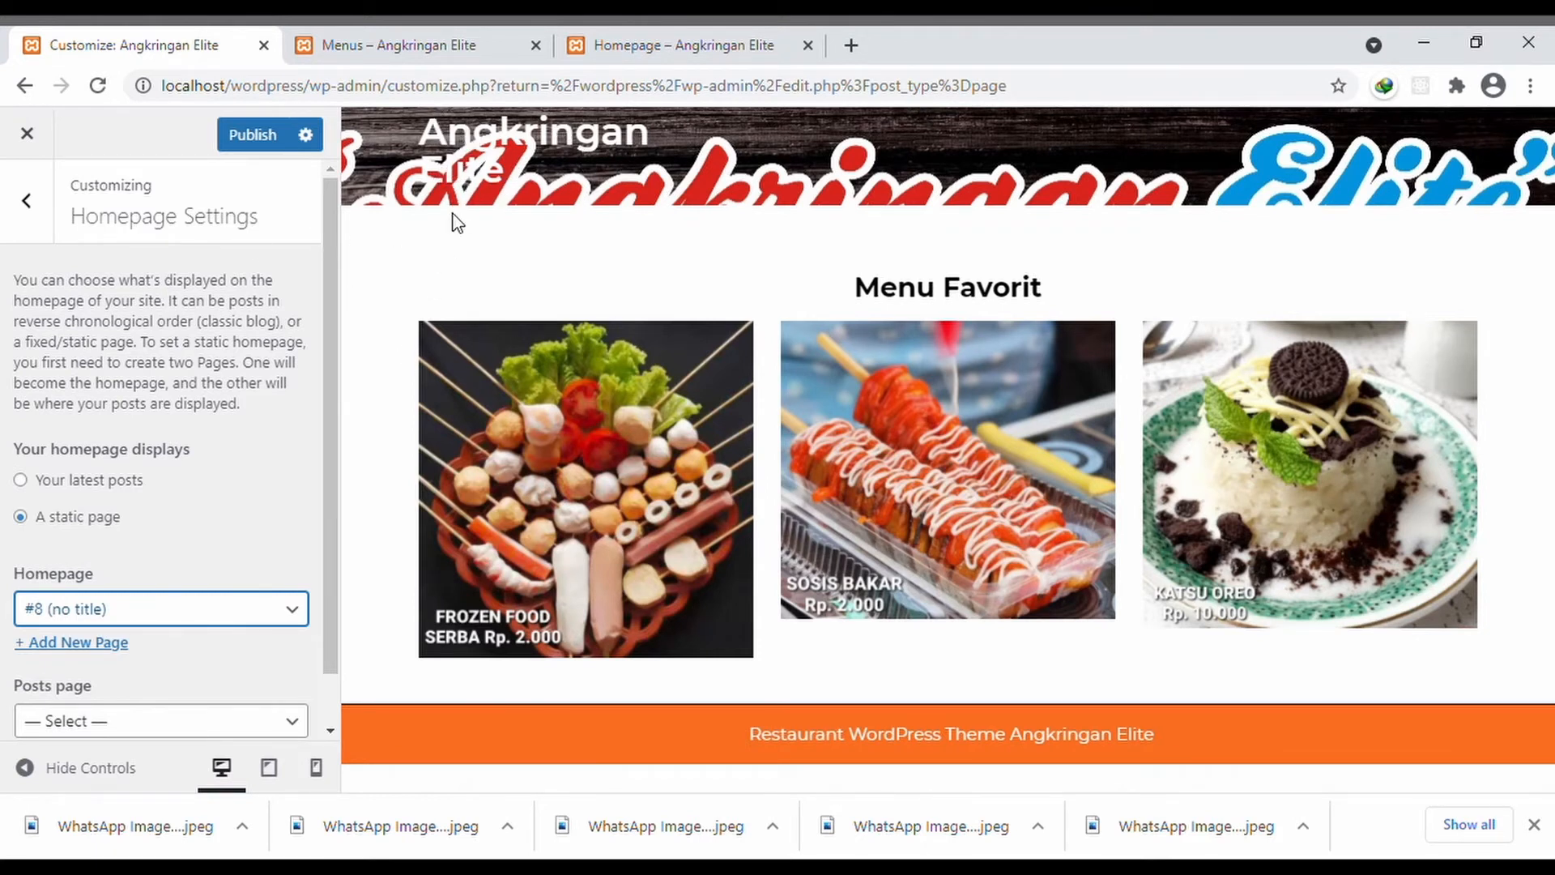
pyautogui.click(27, 200)
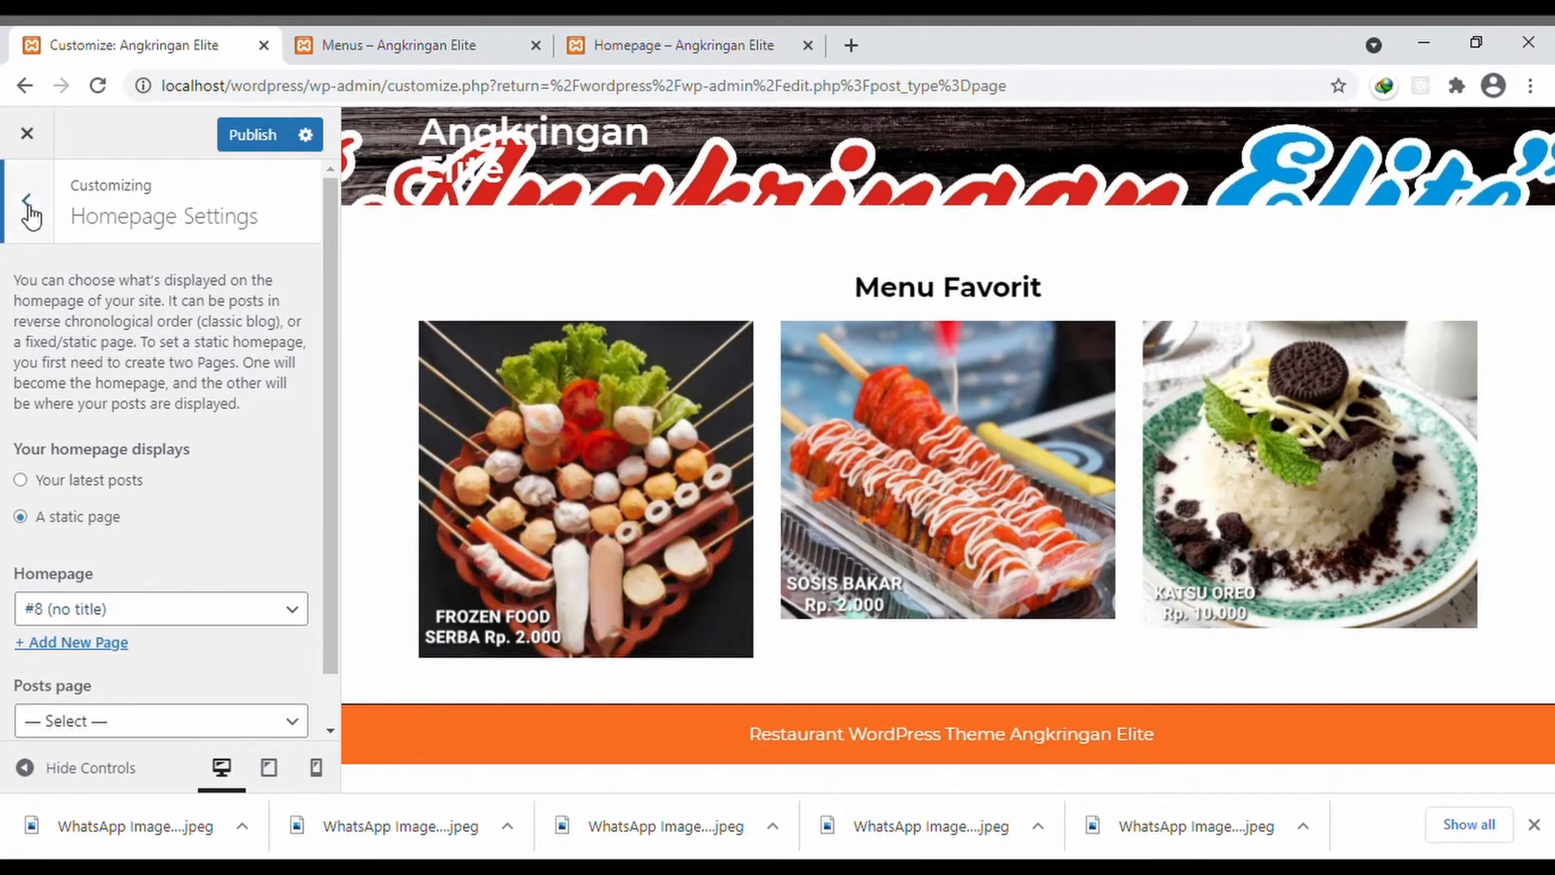
pyautogui.click(260, 150)
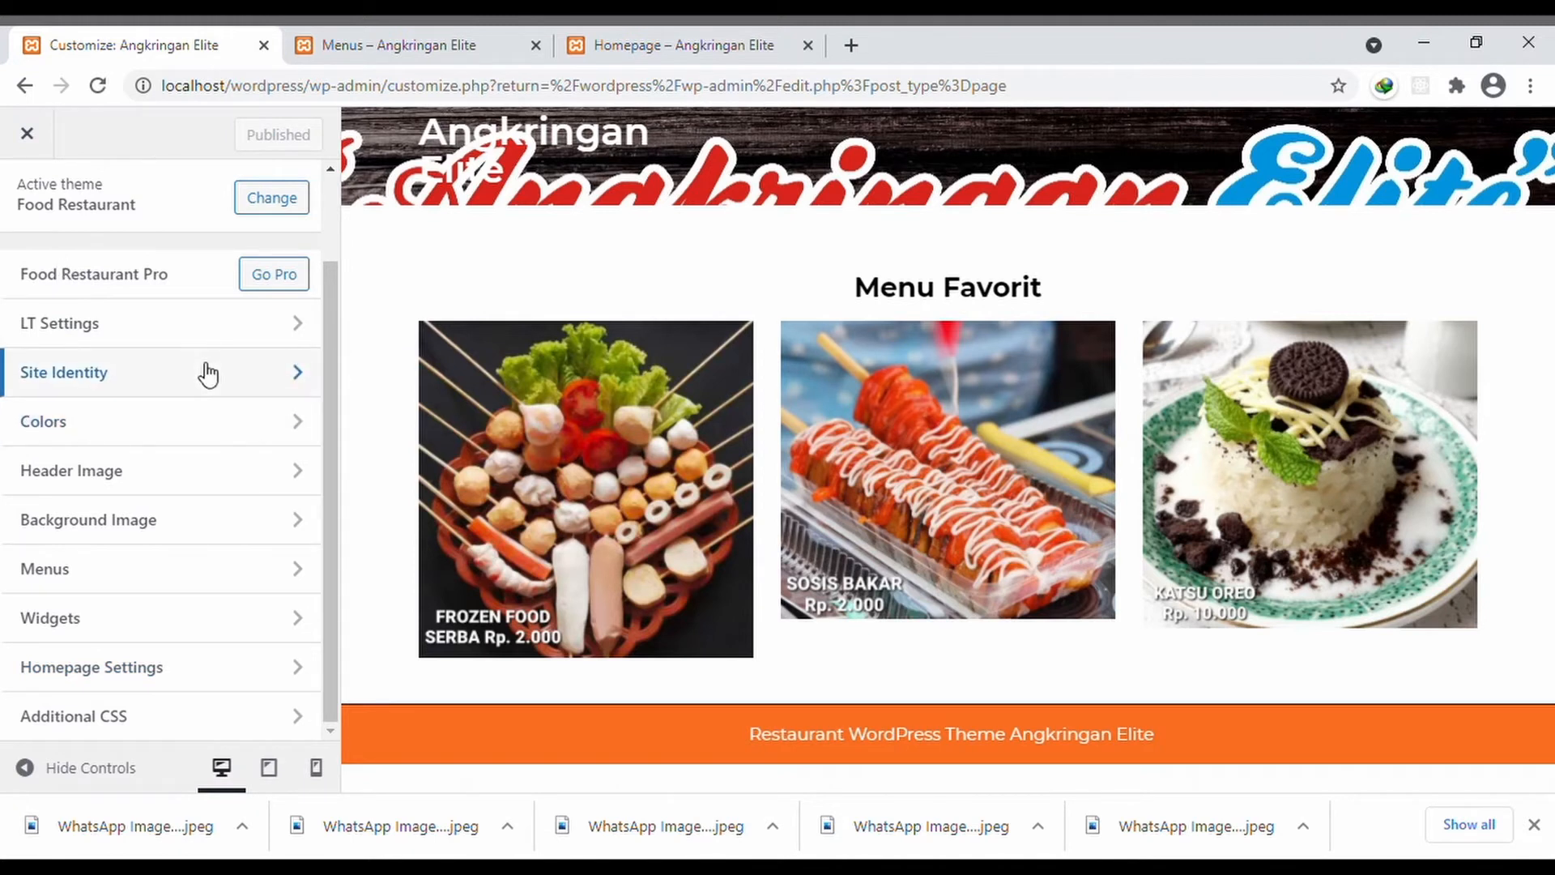
pyautogui.scroll(2, 208, 375)
pyautogui.scroll(-1, 203, 373)
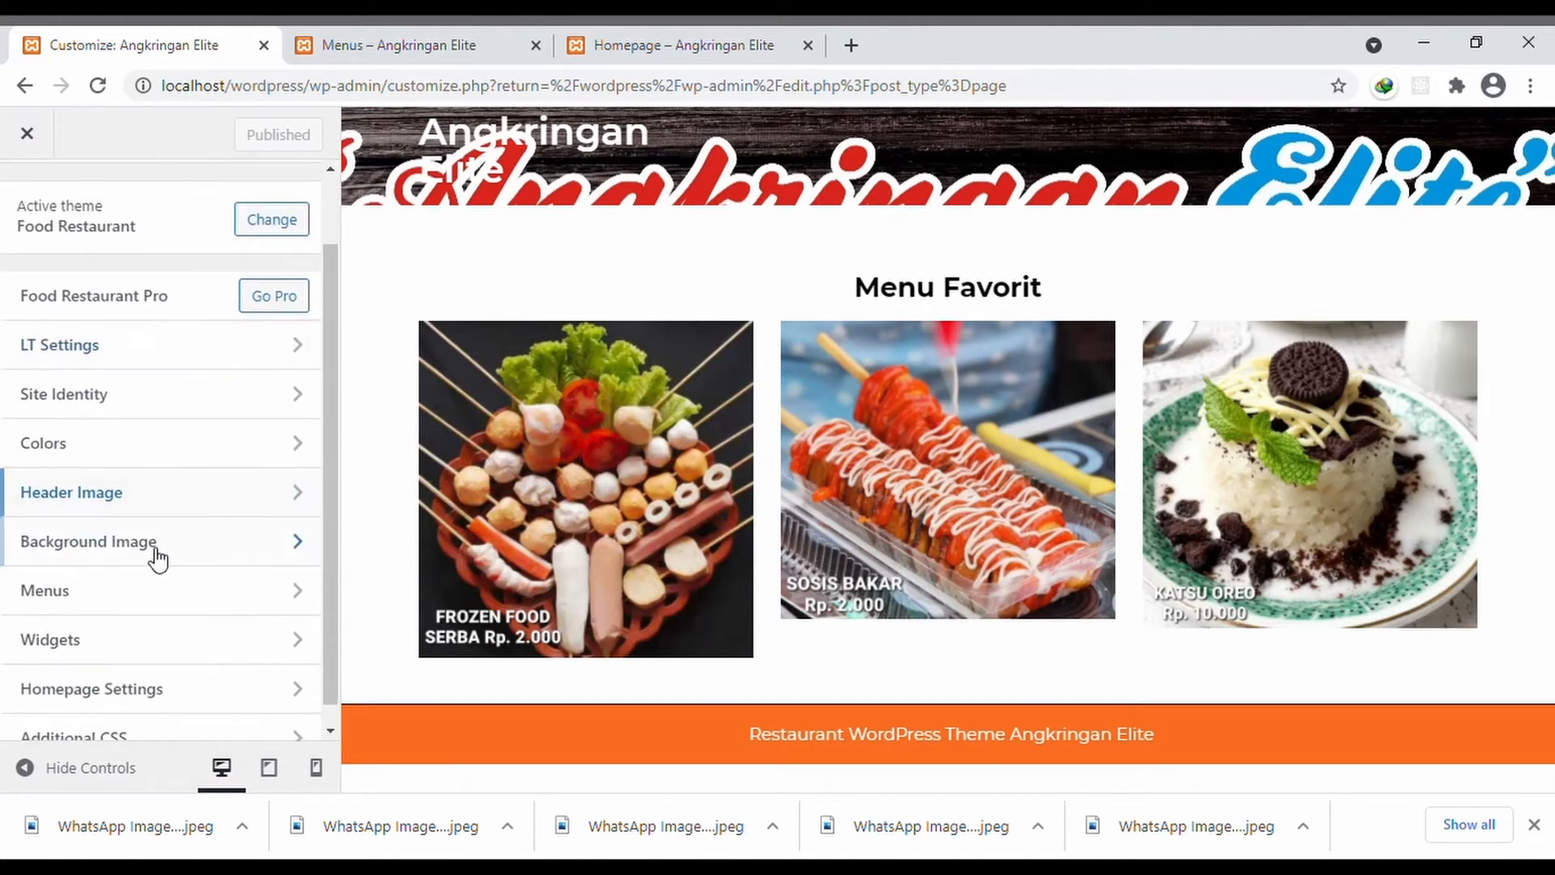
pyautogui.click(175, 501)
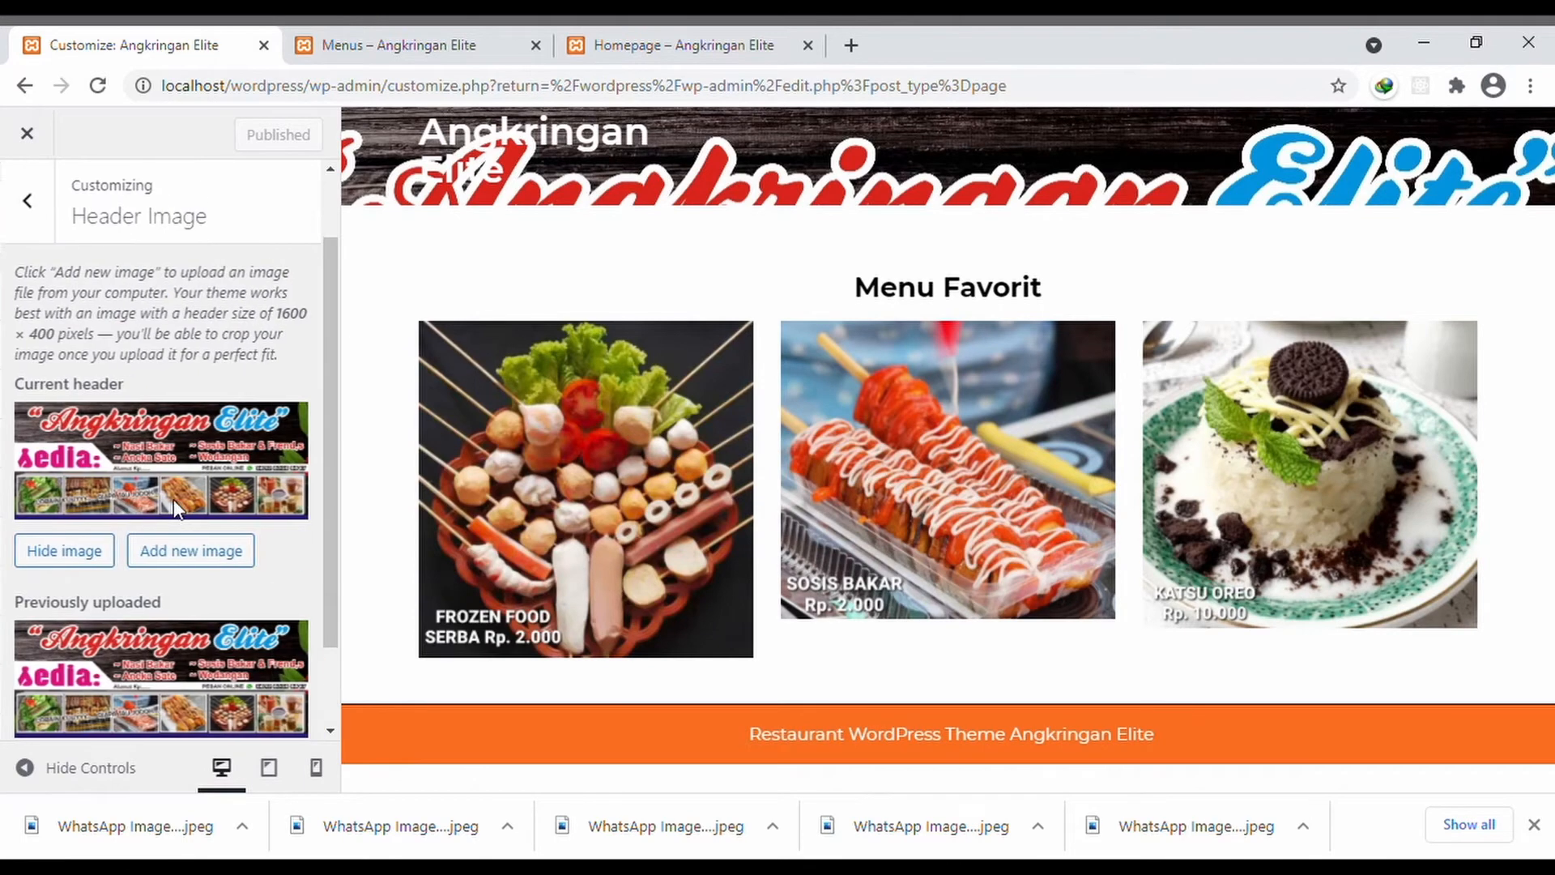
pyautogui.click(37, 231)
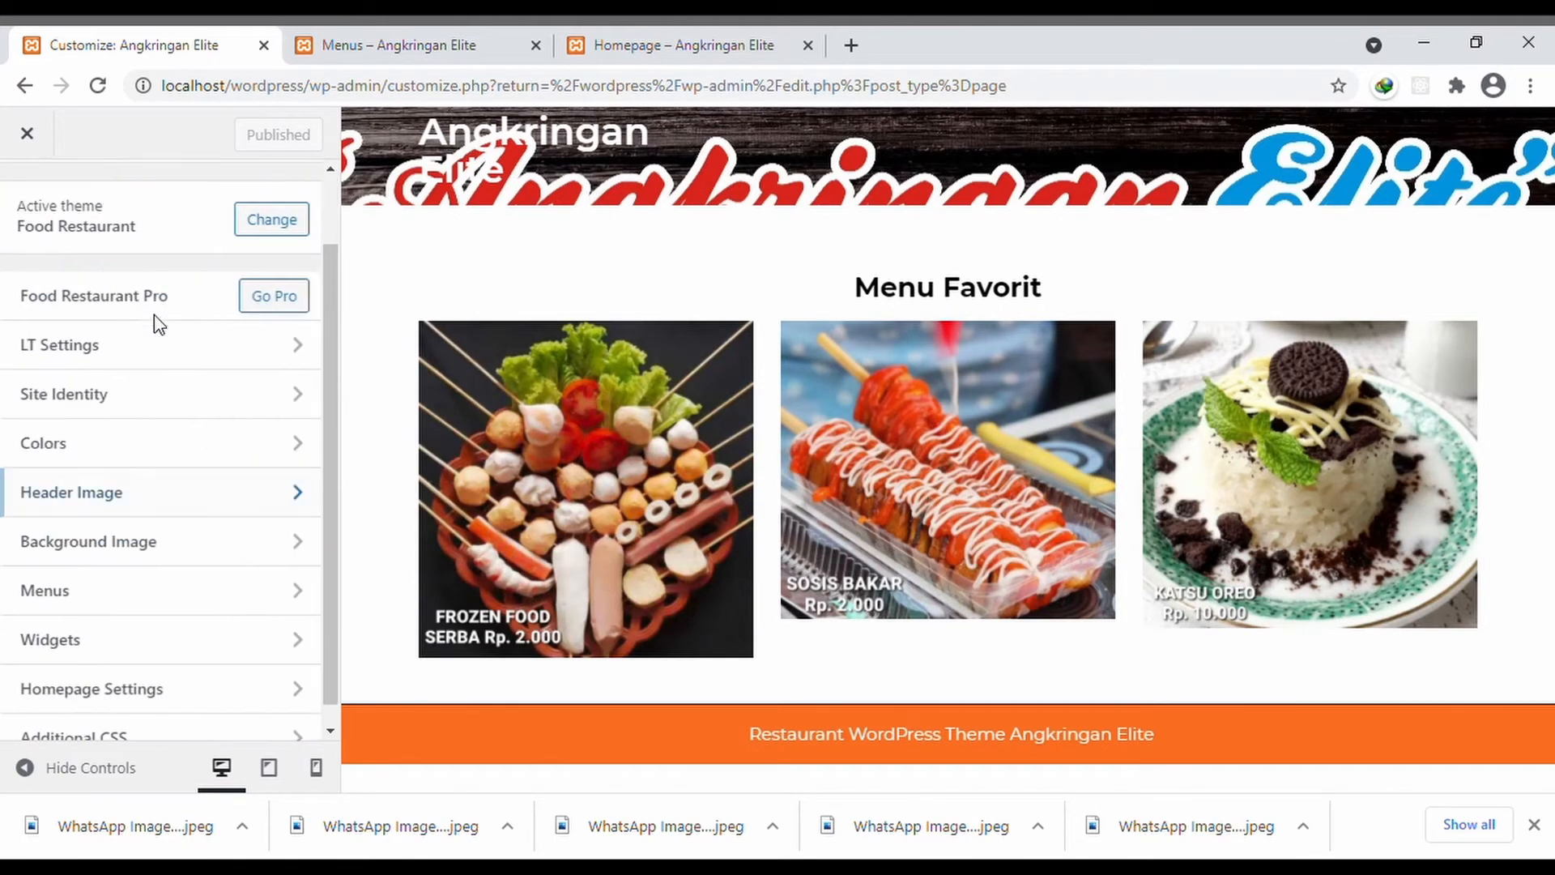
# - Clear the site title in Site Identity and publish the change
pyautogui.click(120, 399)
pyautogui.moveTo(191, 406); pyautogui.dragTo(4, 381)
pyautogui.press('BackSpace')
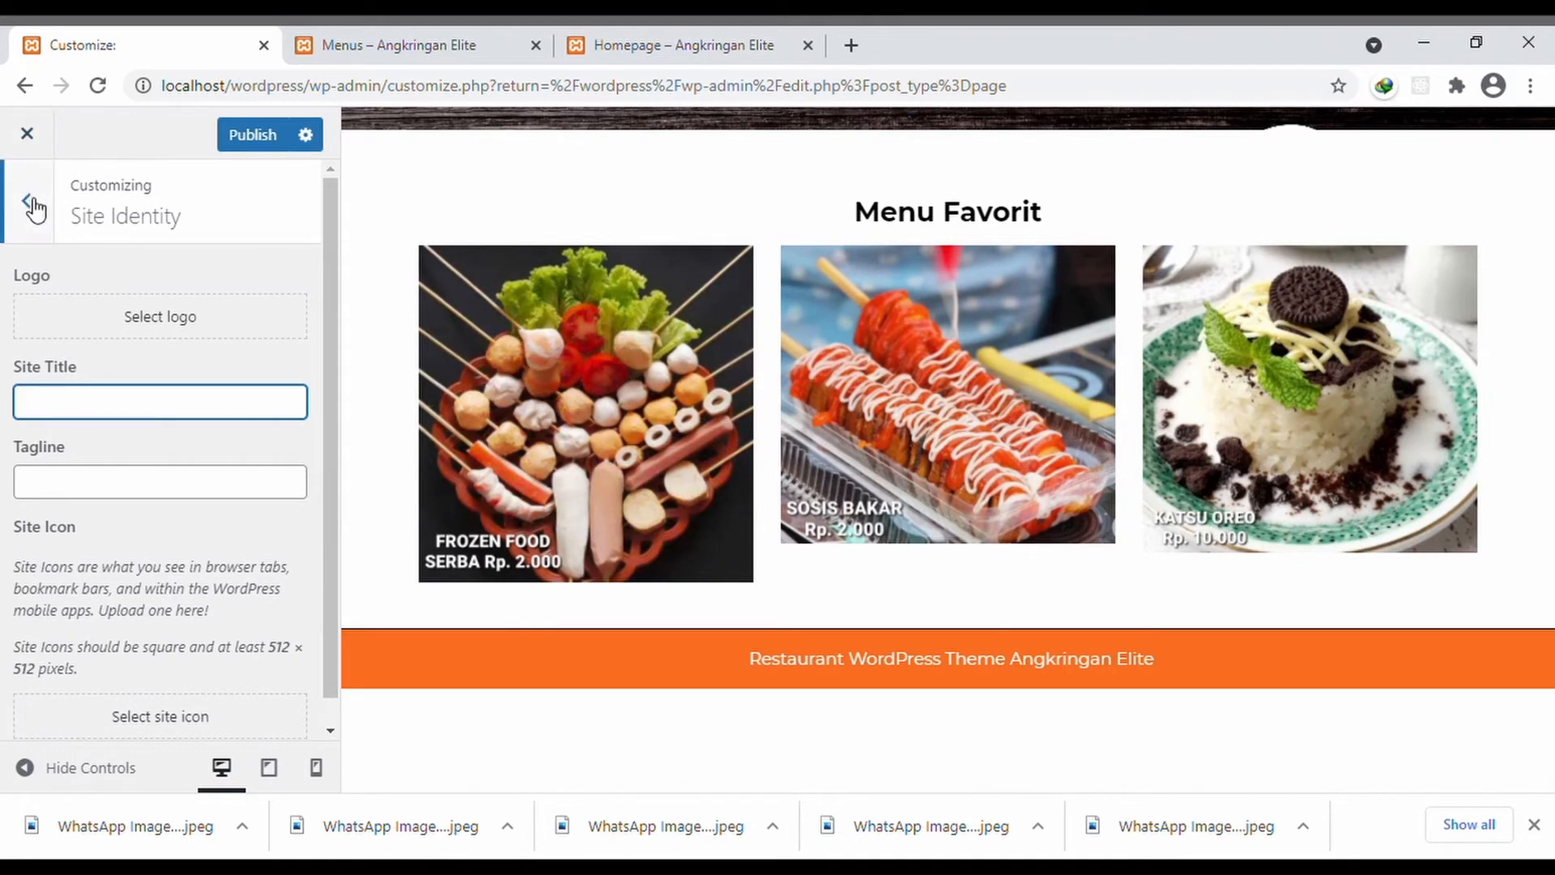
pyautogui.click(258, 140)
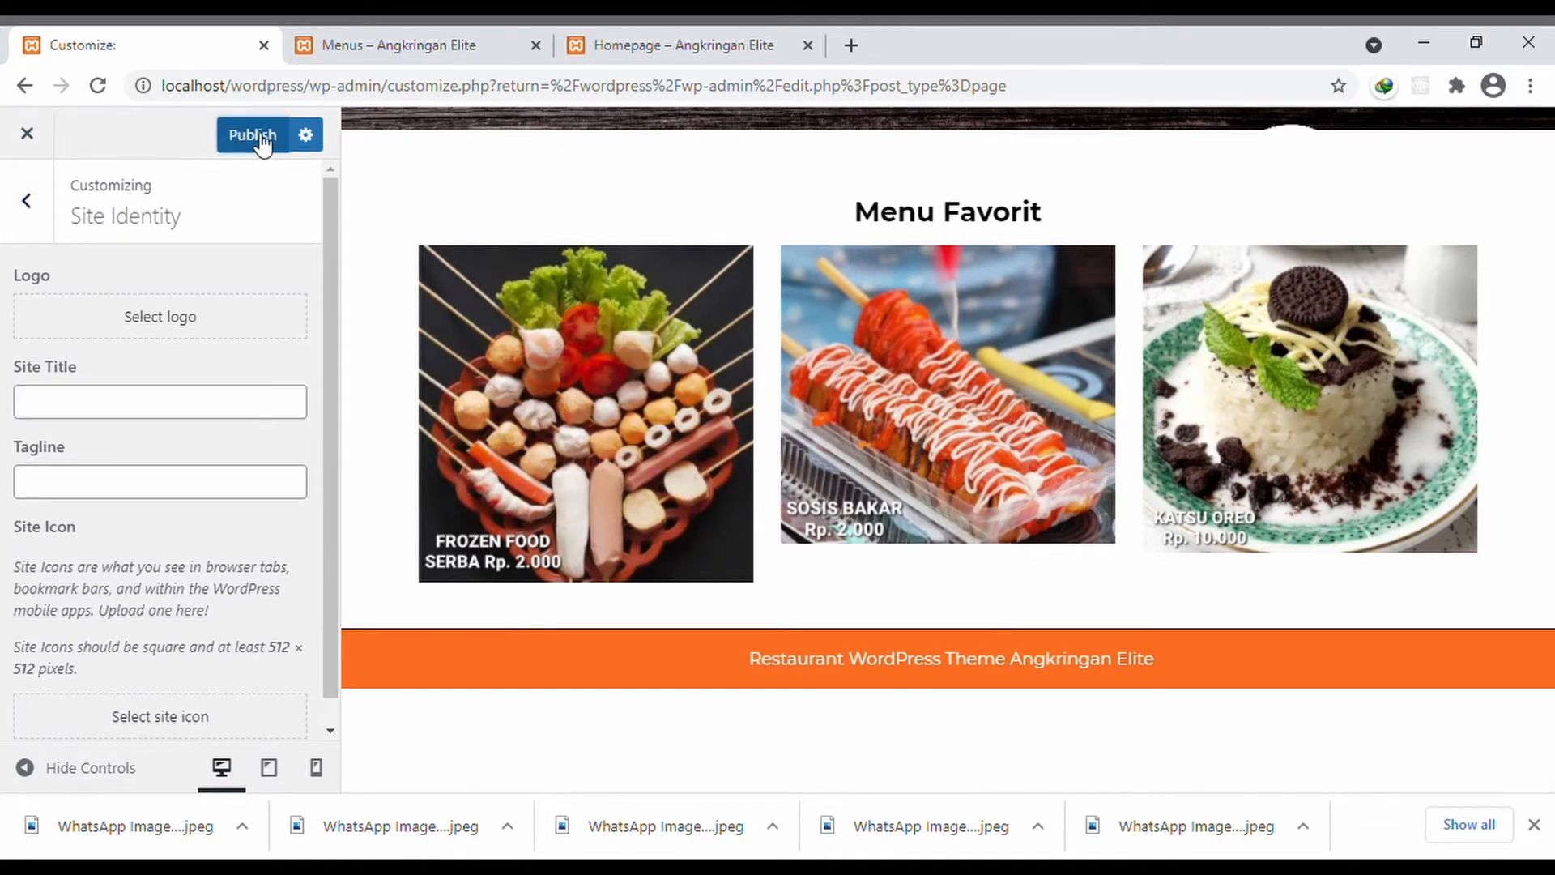
pyautogui.click(26, 201)
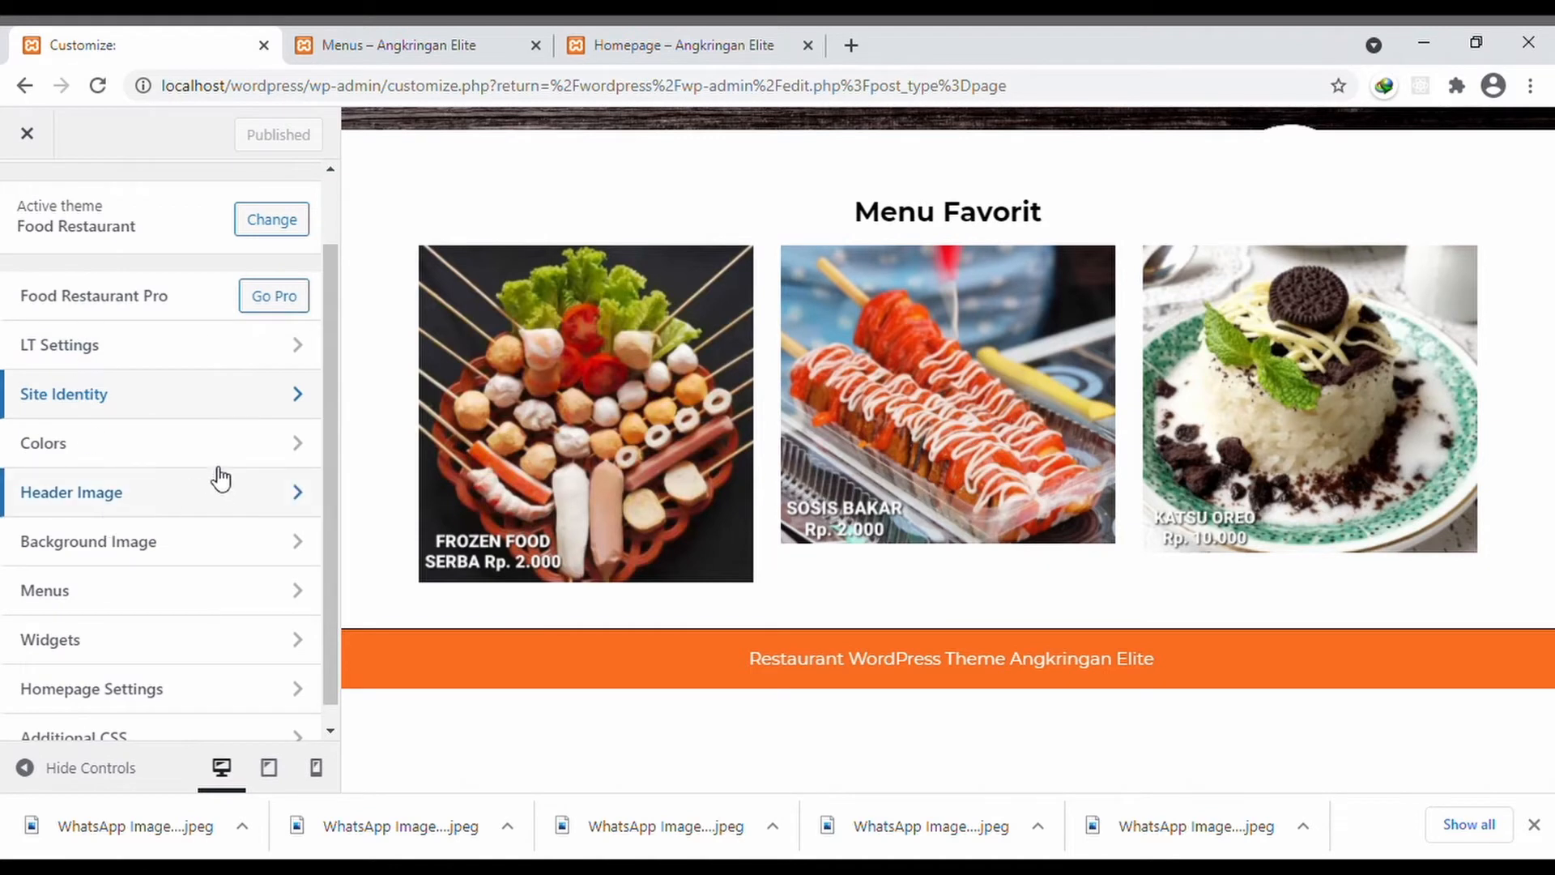
# - Create a new site menu named "Navigtor" without assigning it a menu location
pyautogui.click(132, 604)
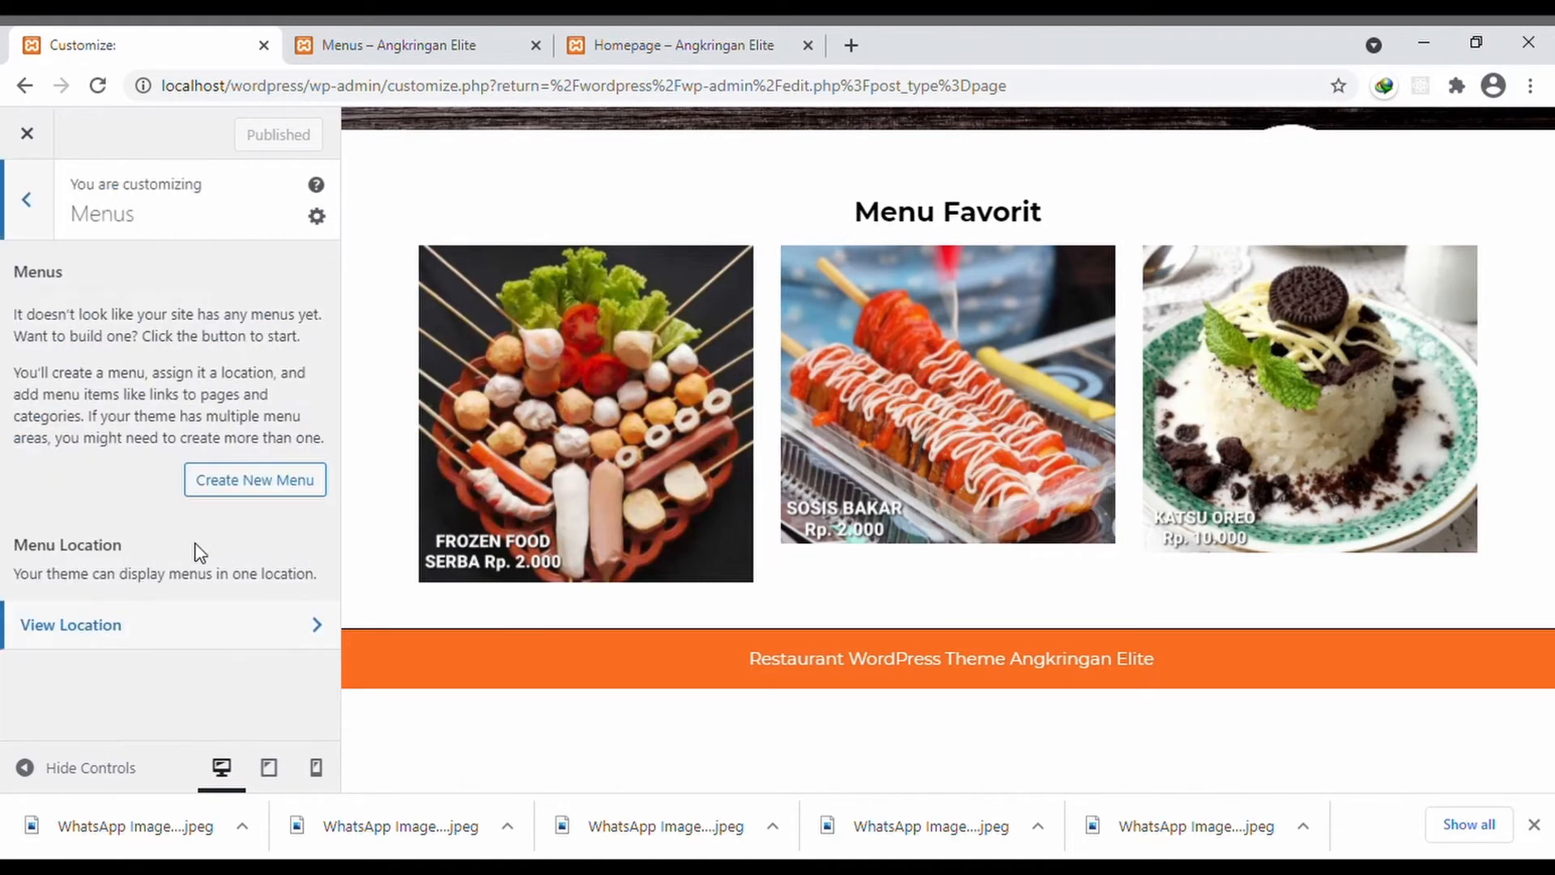
pyautogui.click(275, 484)
pyautogui.click(199, 312)
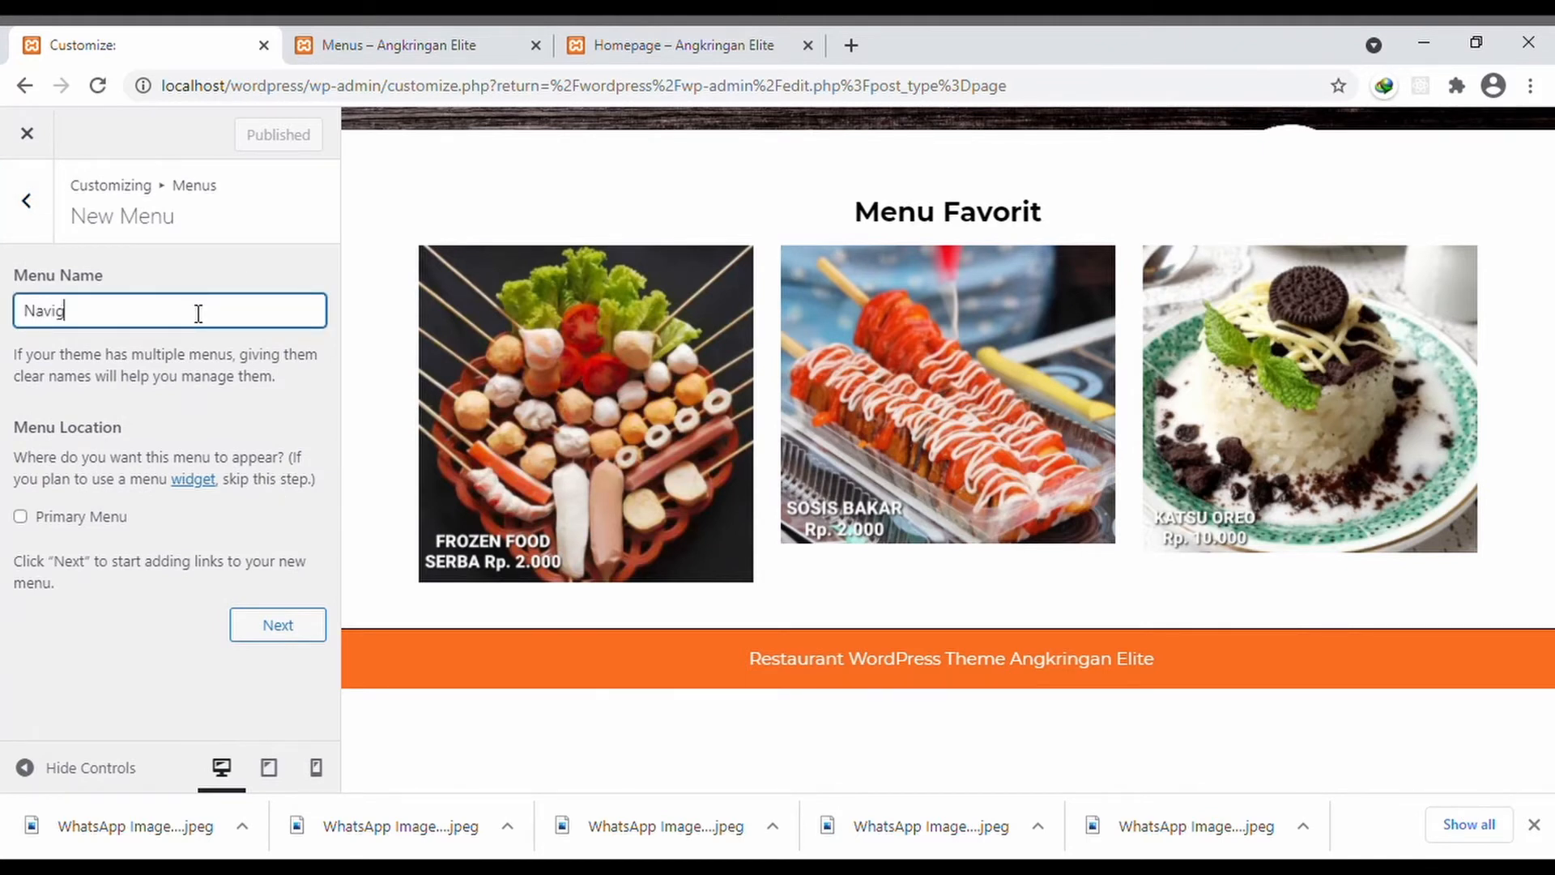
pyautogui.click(293, 634)
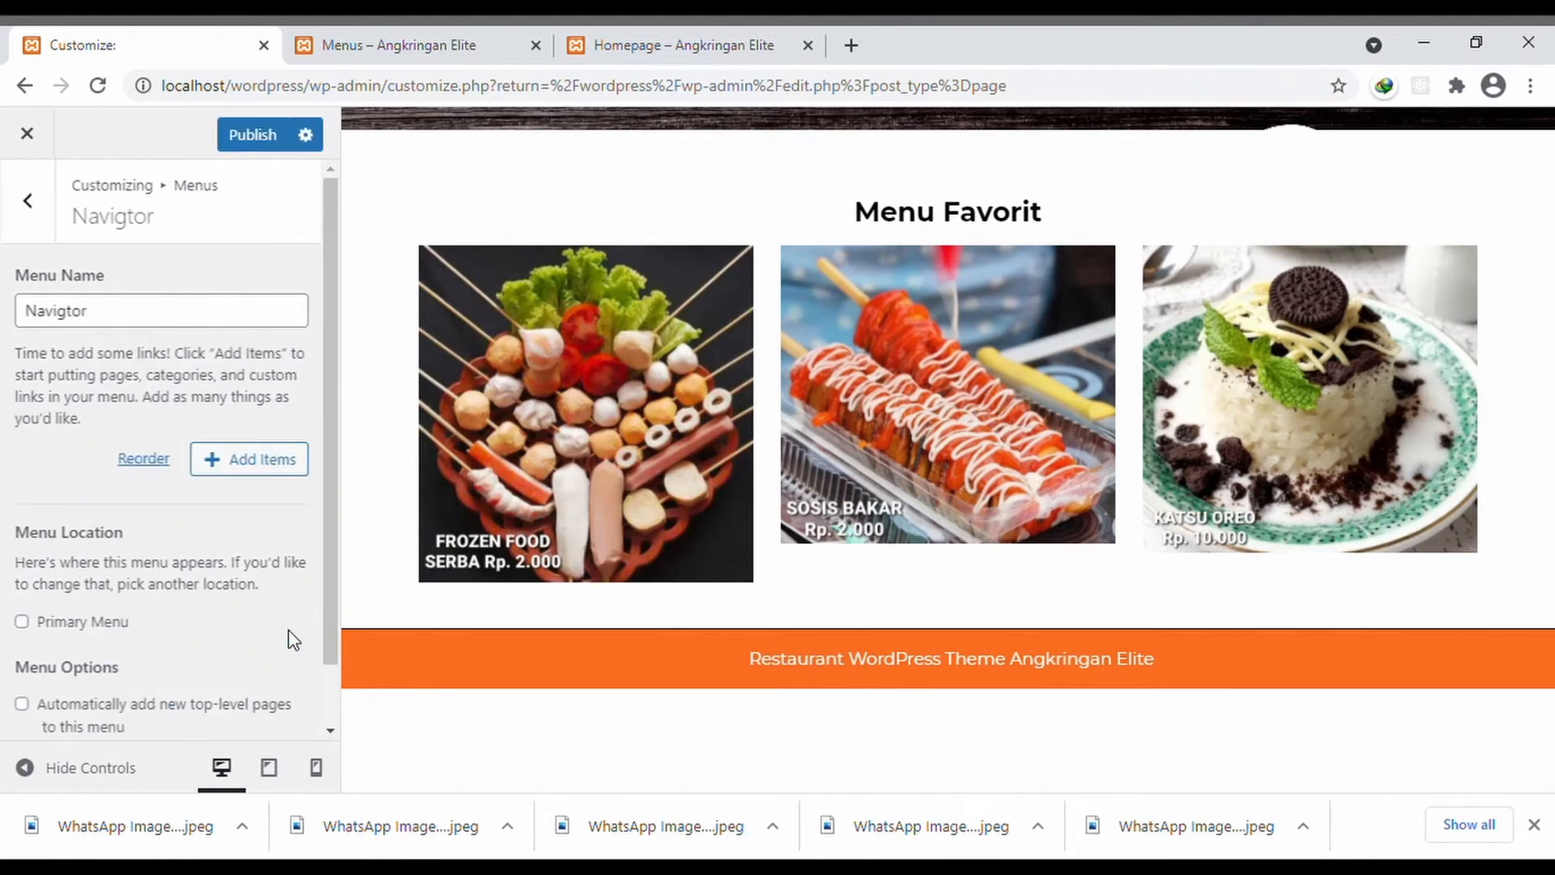
# - Add Home, Menus and About US to the Navigtor menu, publish it, and return to the main customizer list
pyautogui.click(252, 461)
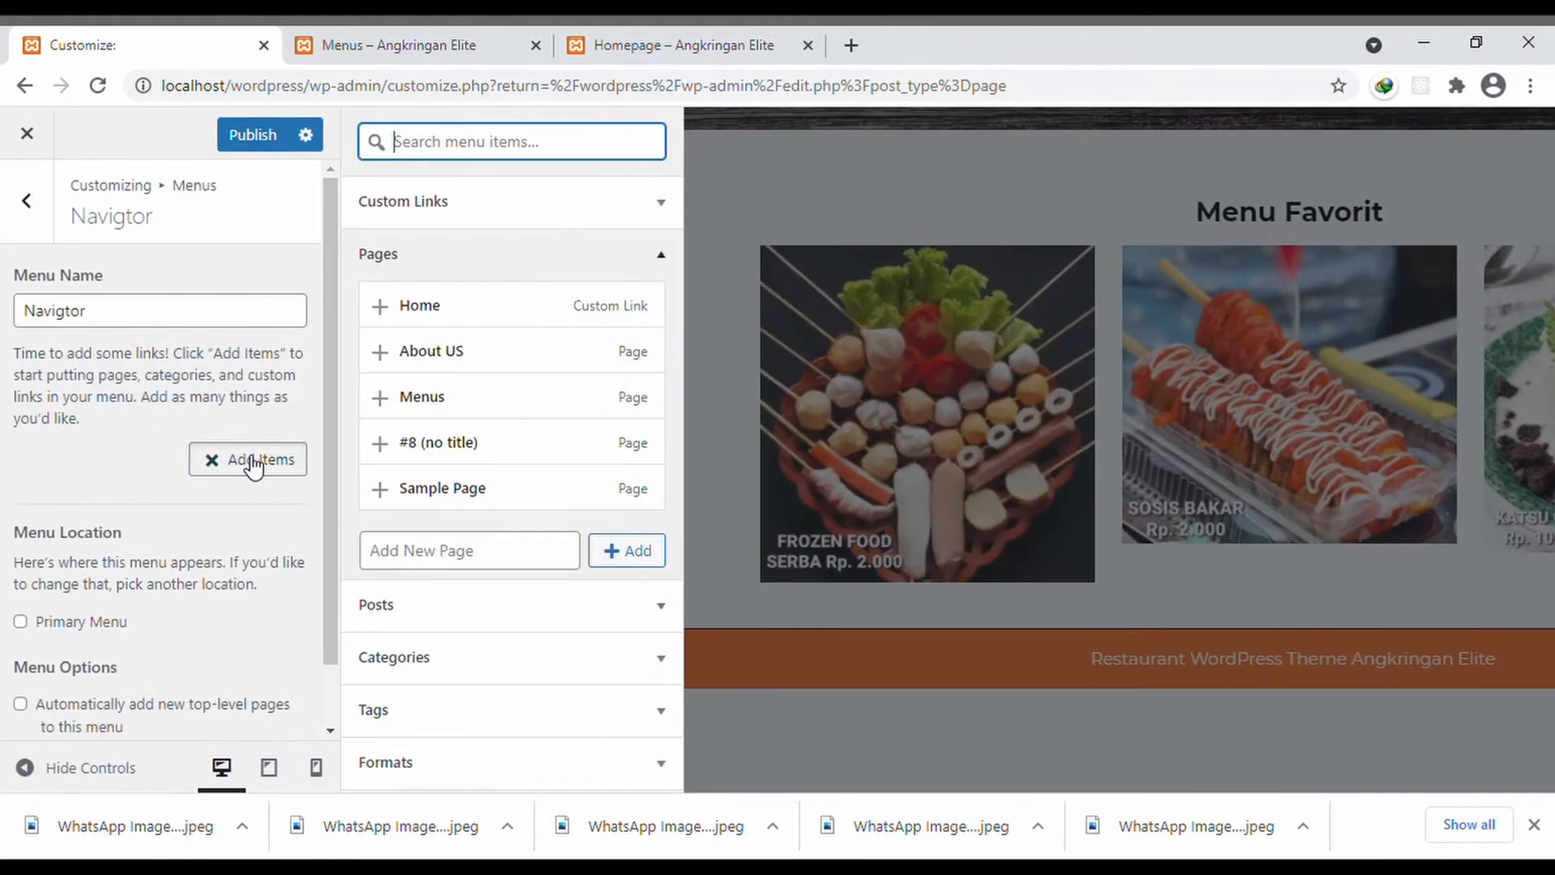
pyautogui.click(536, 325)
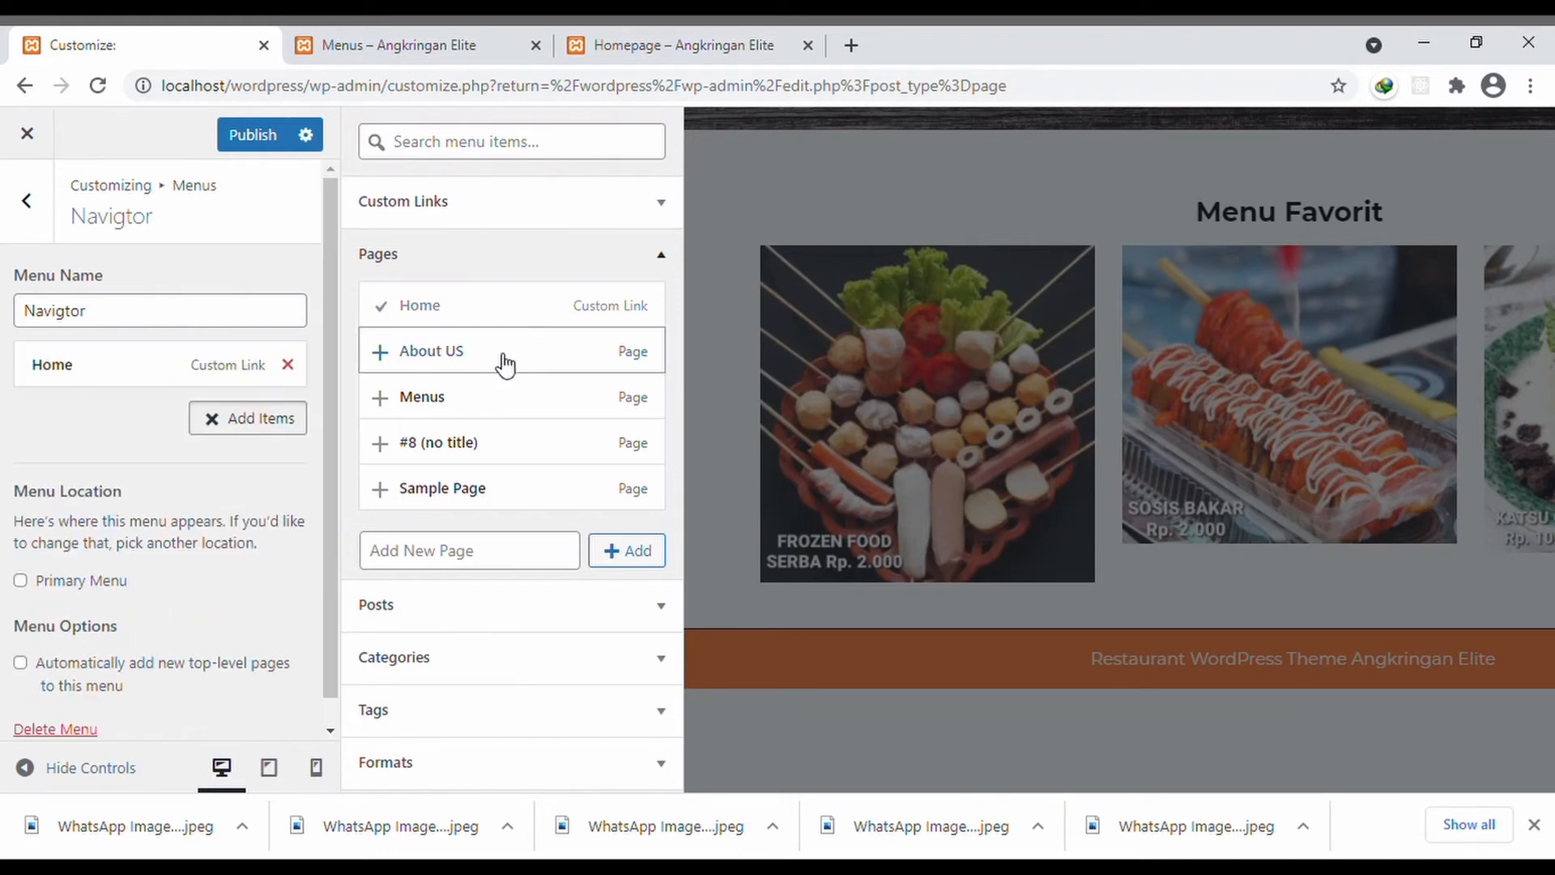
pyautogui.click(479, 393)
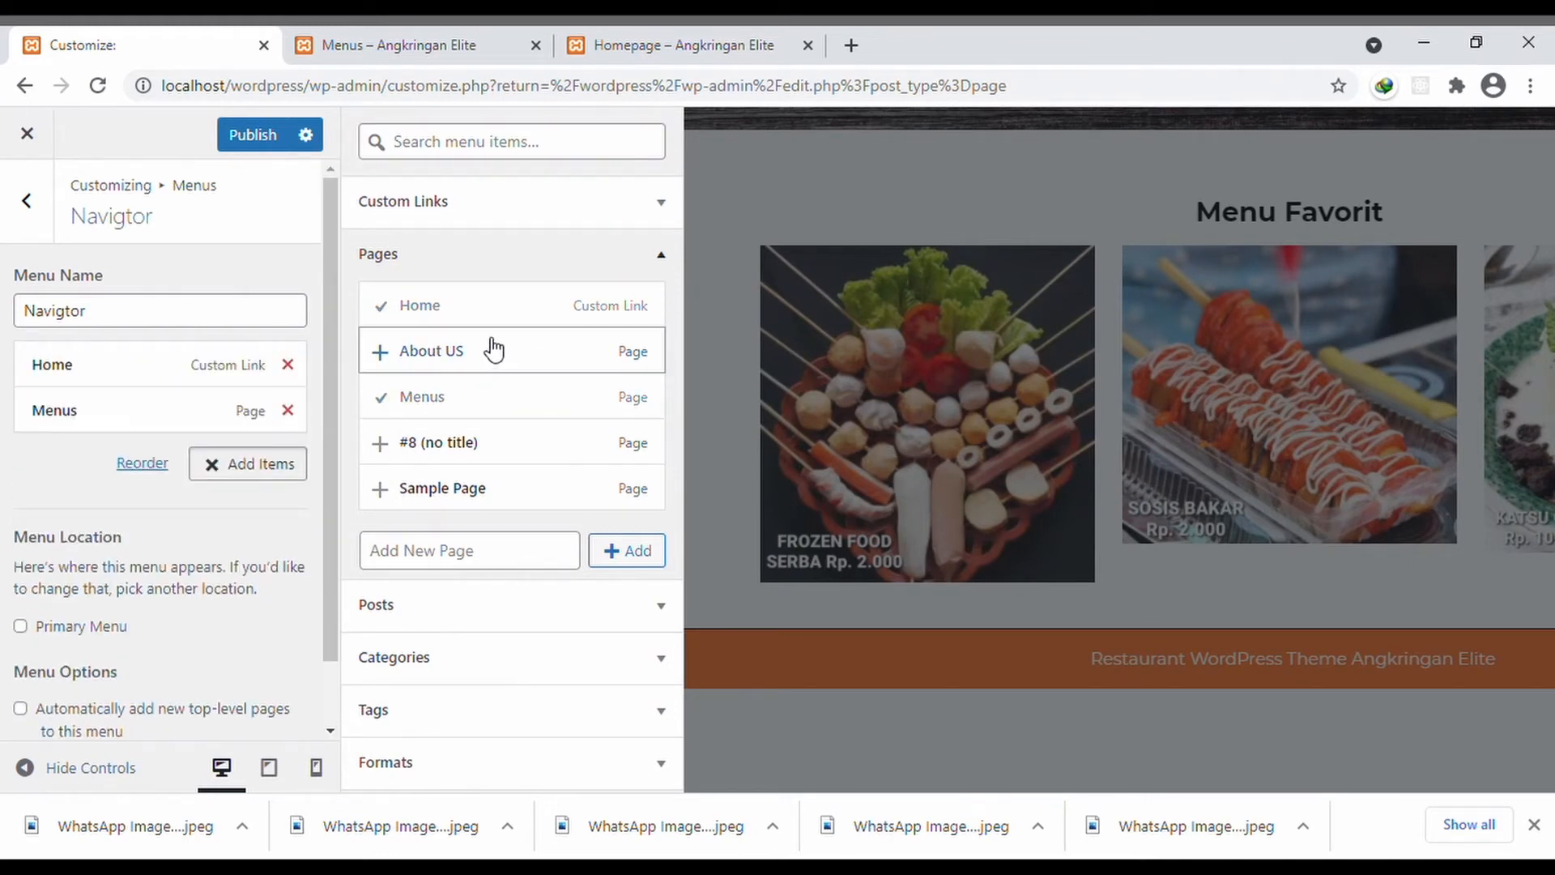
pyautogui.click(492, 350)
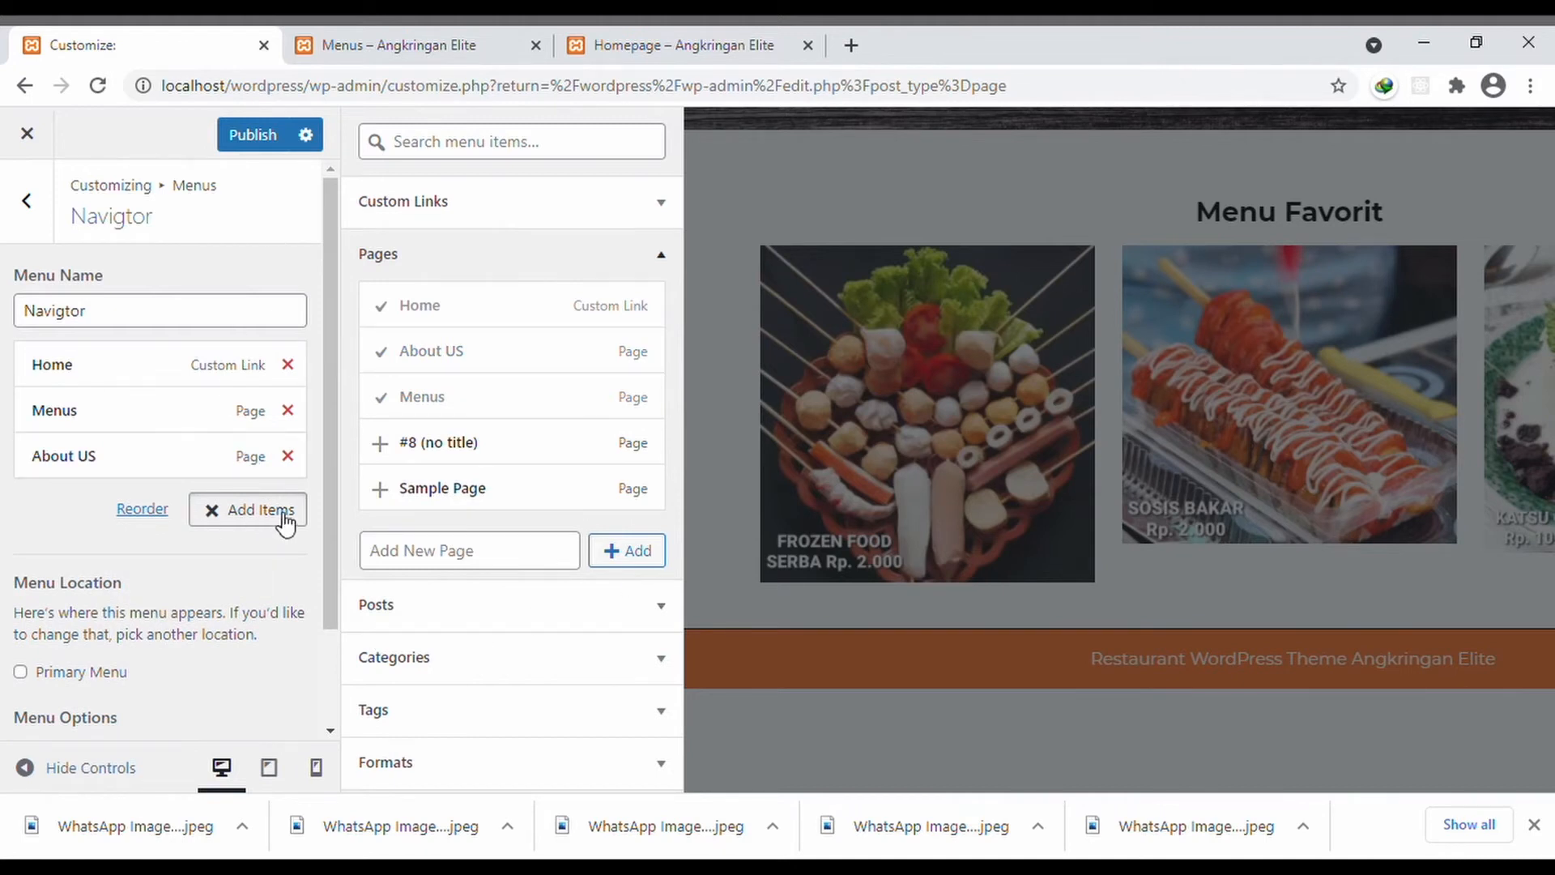
pyautogui.click(251, 144)
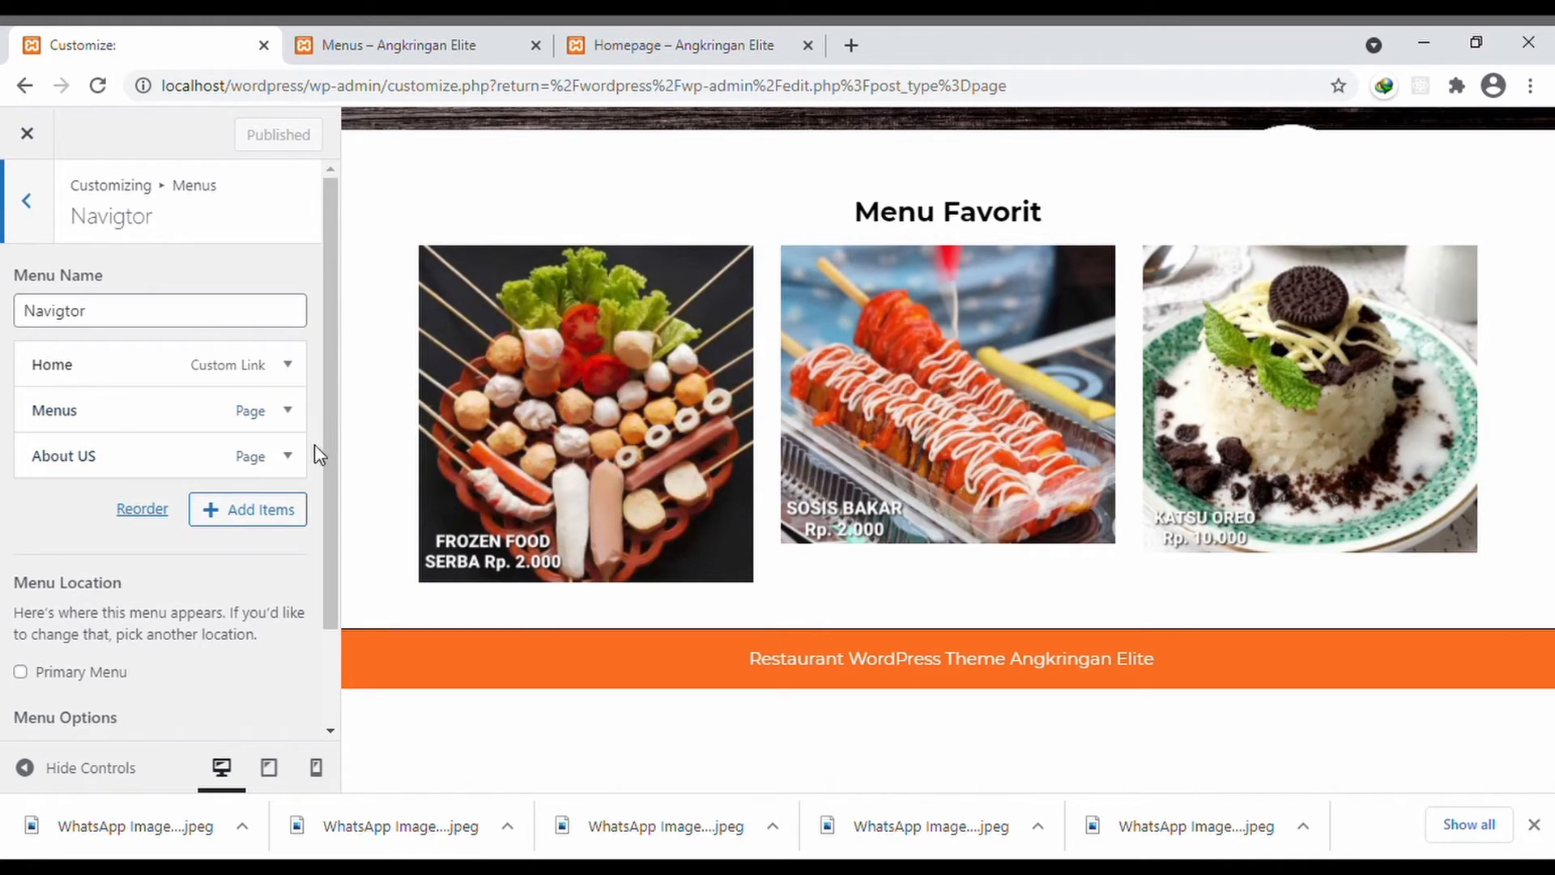
pyautogui.scroll(-2, 247, 499)
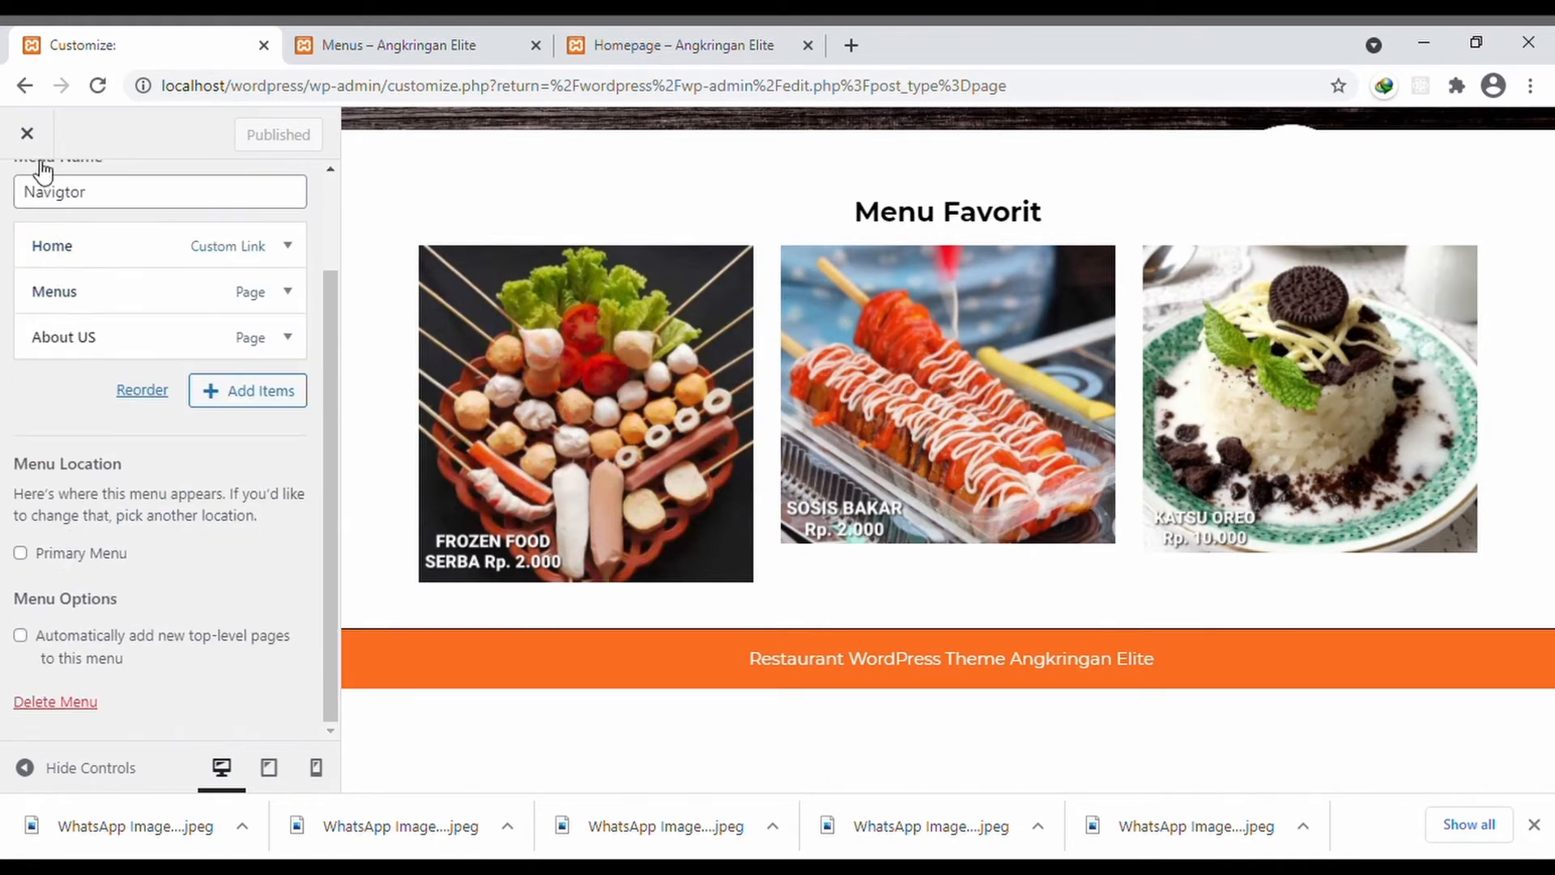
pyautogui.scroll(2, 30, 189)
pyautogui.click(52, 223)
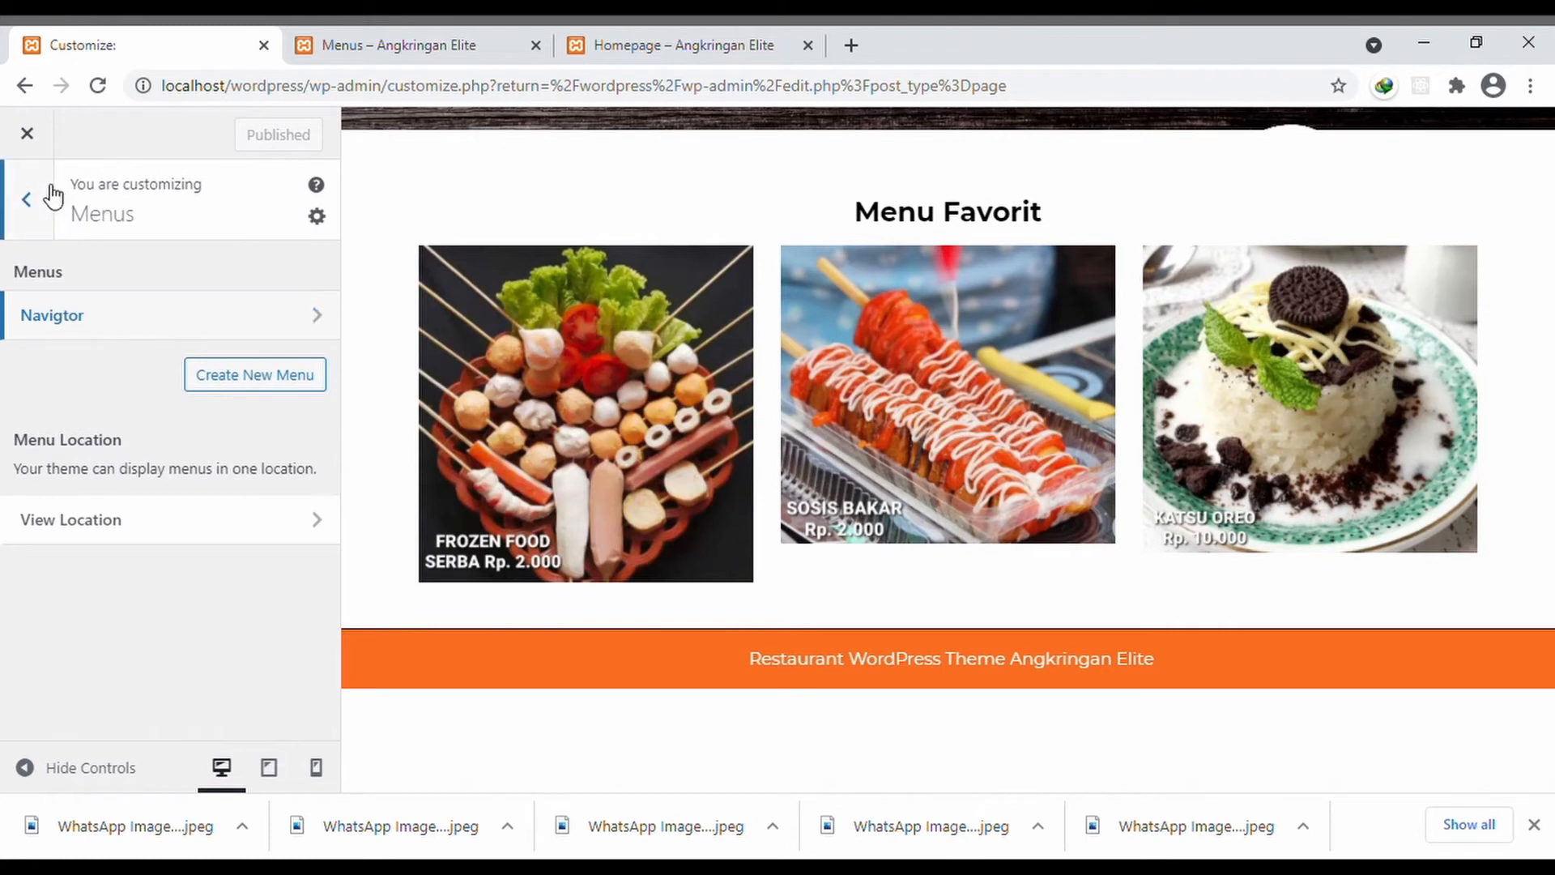
pyautogui.click(51, 195)
# - Set the site title to "Angkringan Elite" in Site Identity and publish the change
pyautogui.scroll(1, 299, 350)
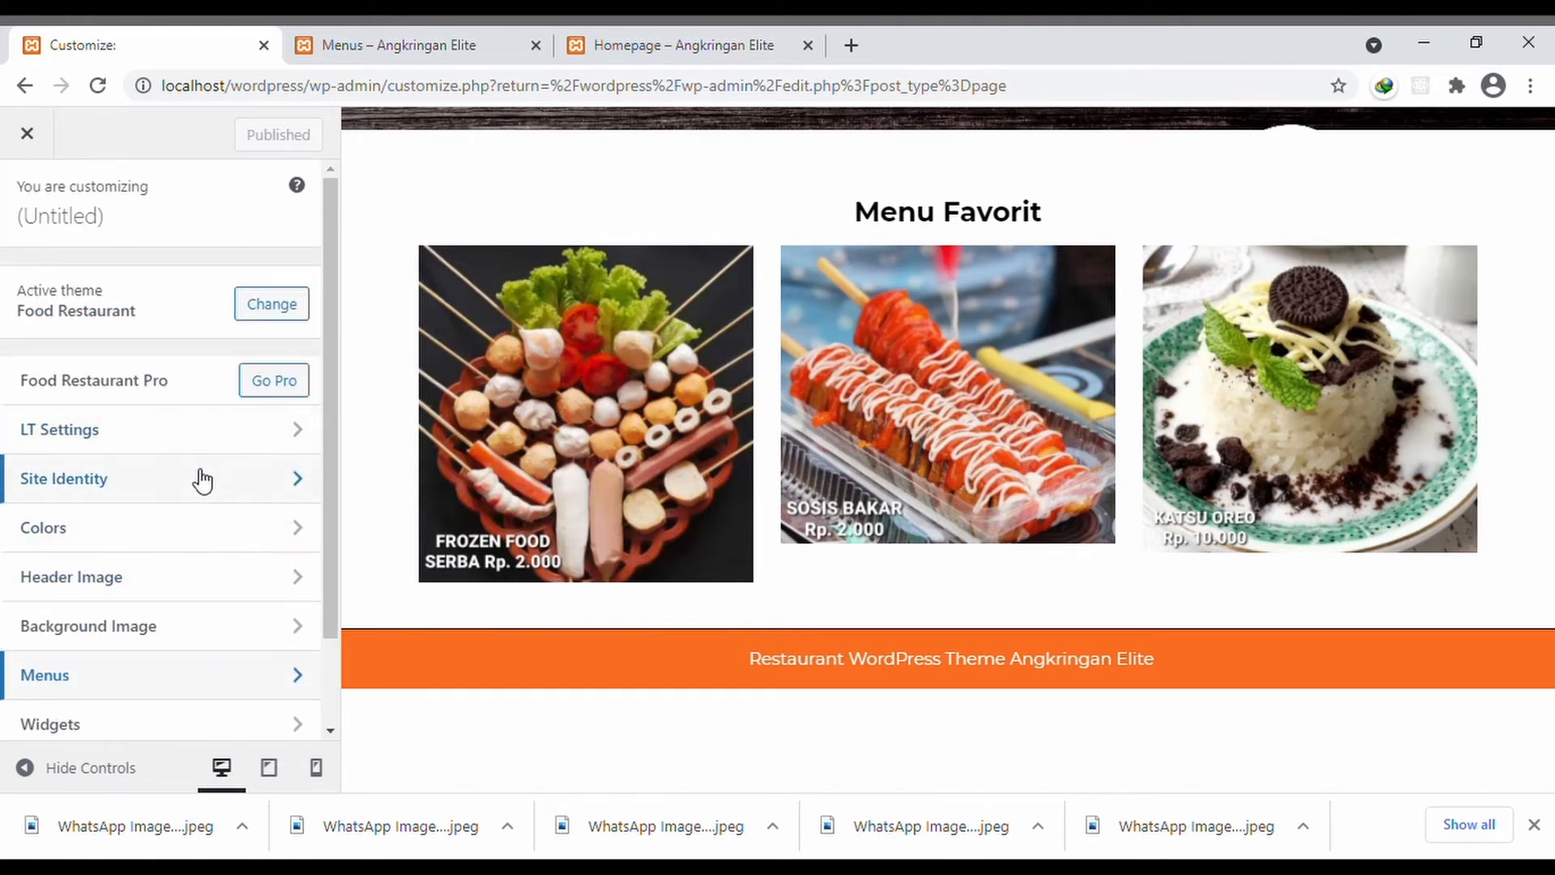
pyautogui.click(192, 488)
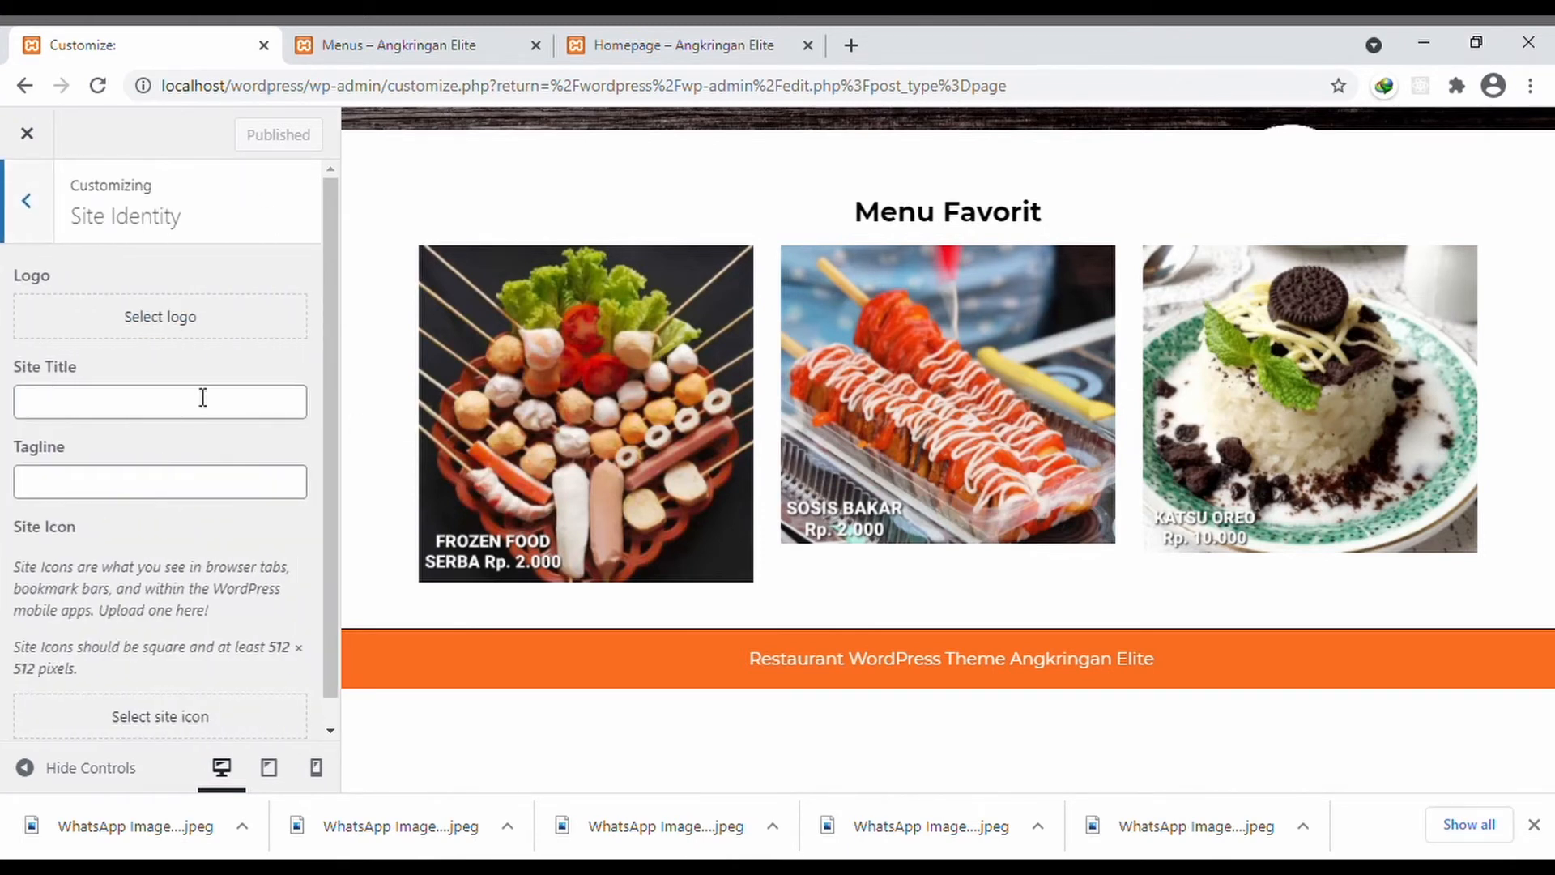
pyautogui.click(172, 406)
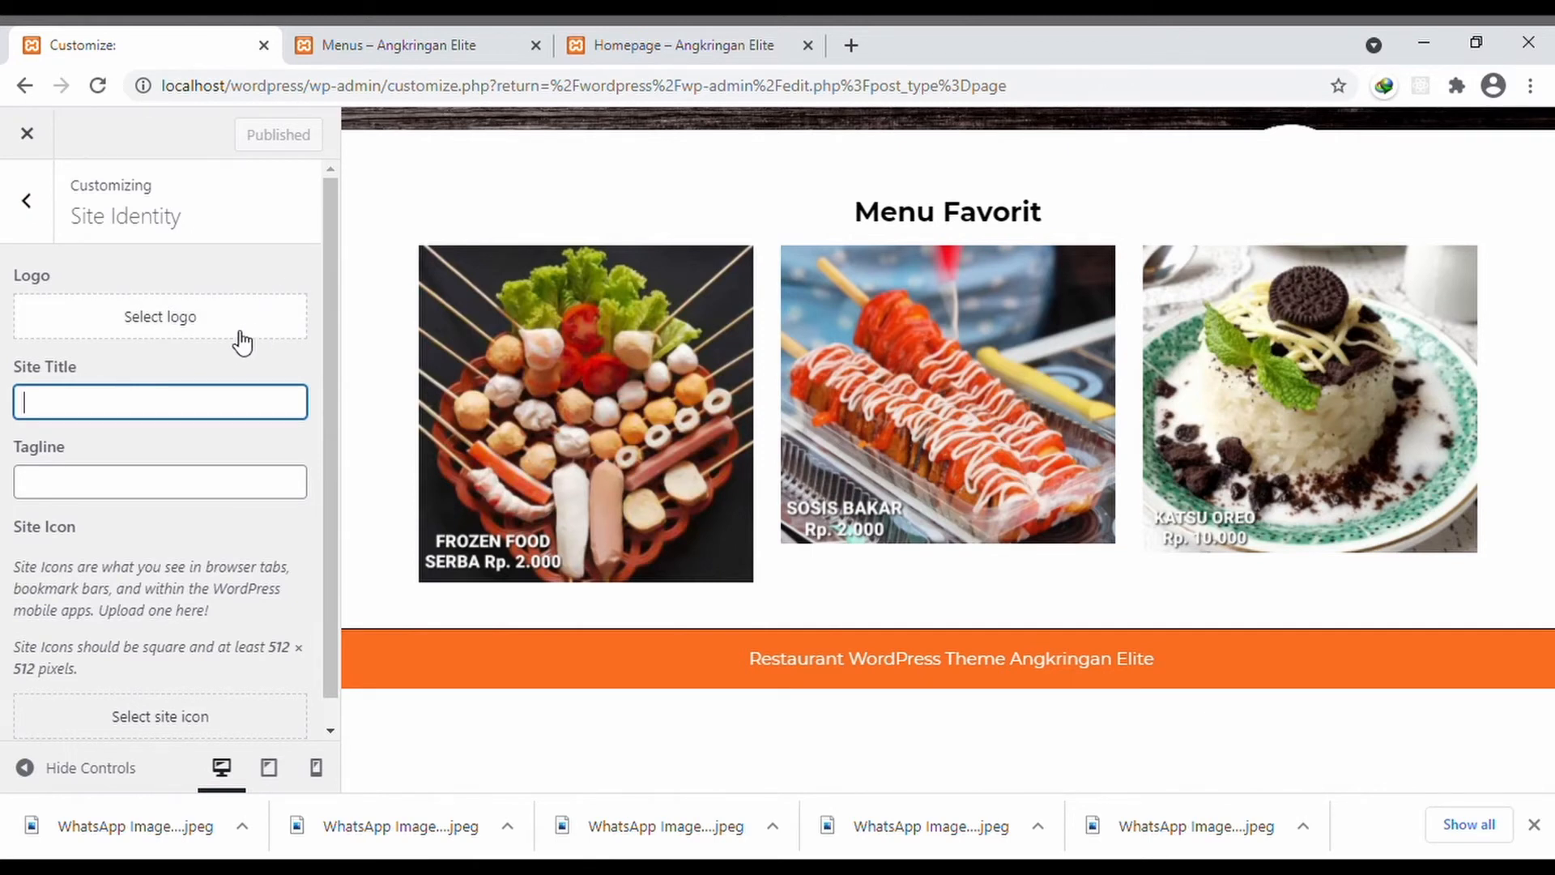
pyautogui.scroll(-1, 146, 500)
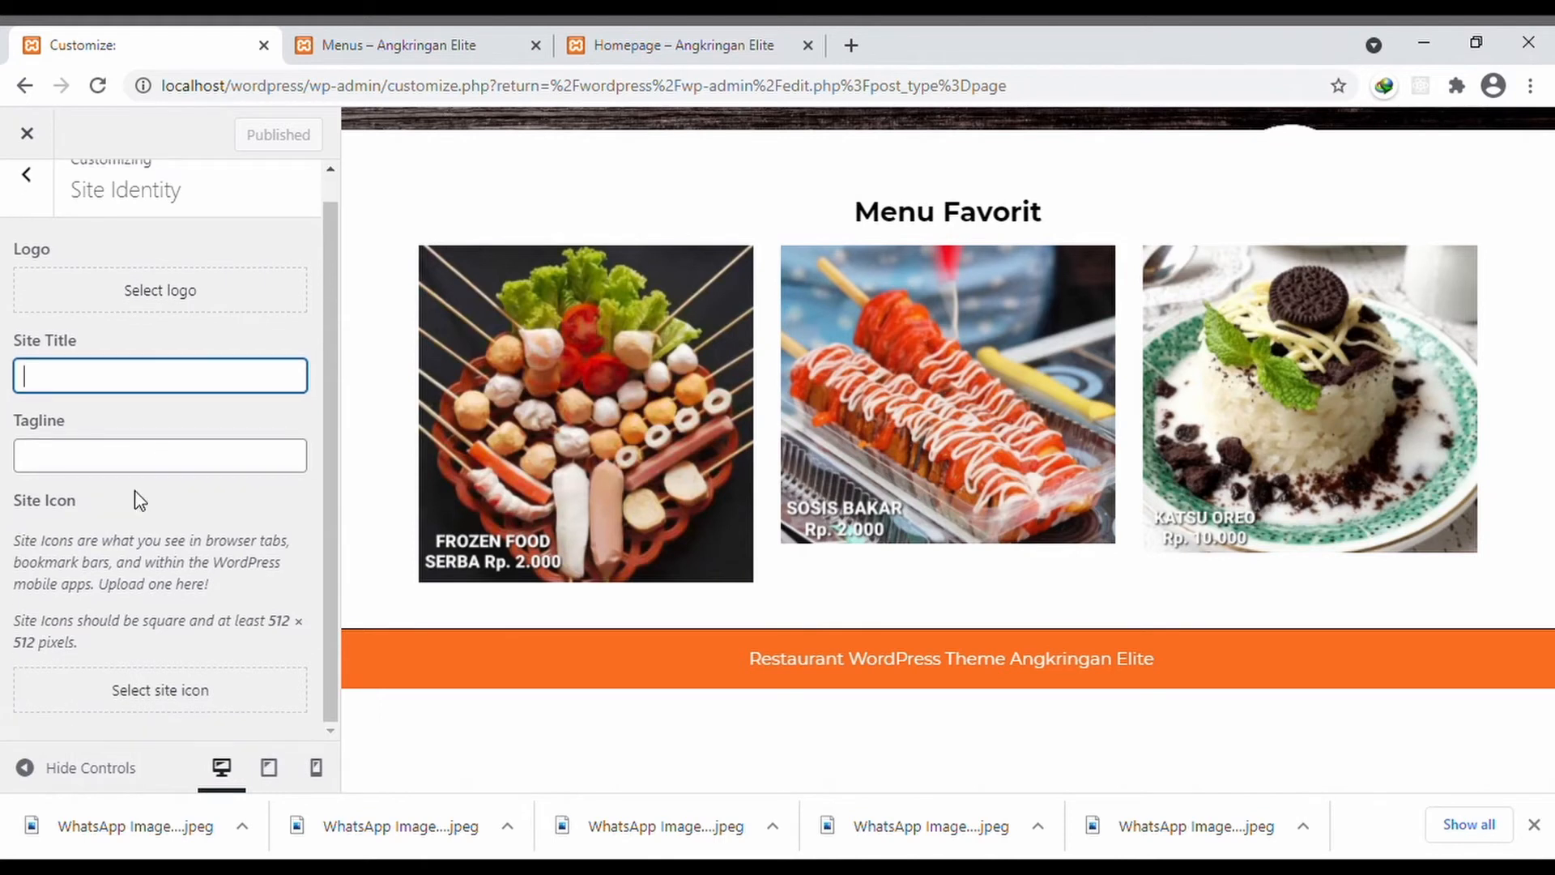
pyautogui.scroll(1, 139, 501)
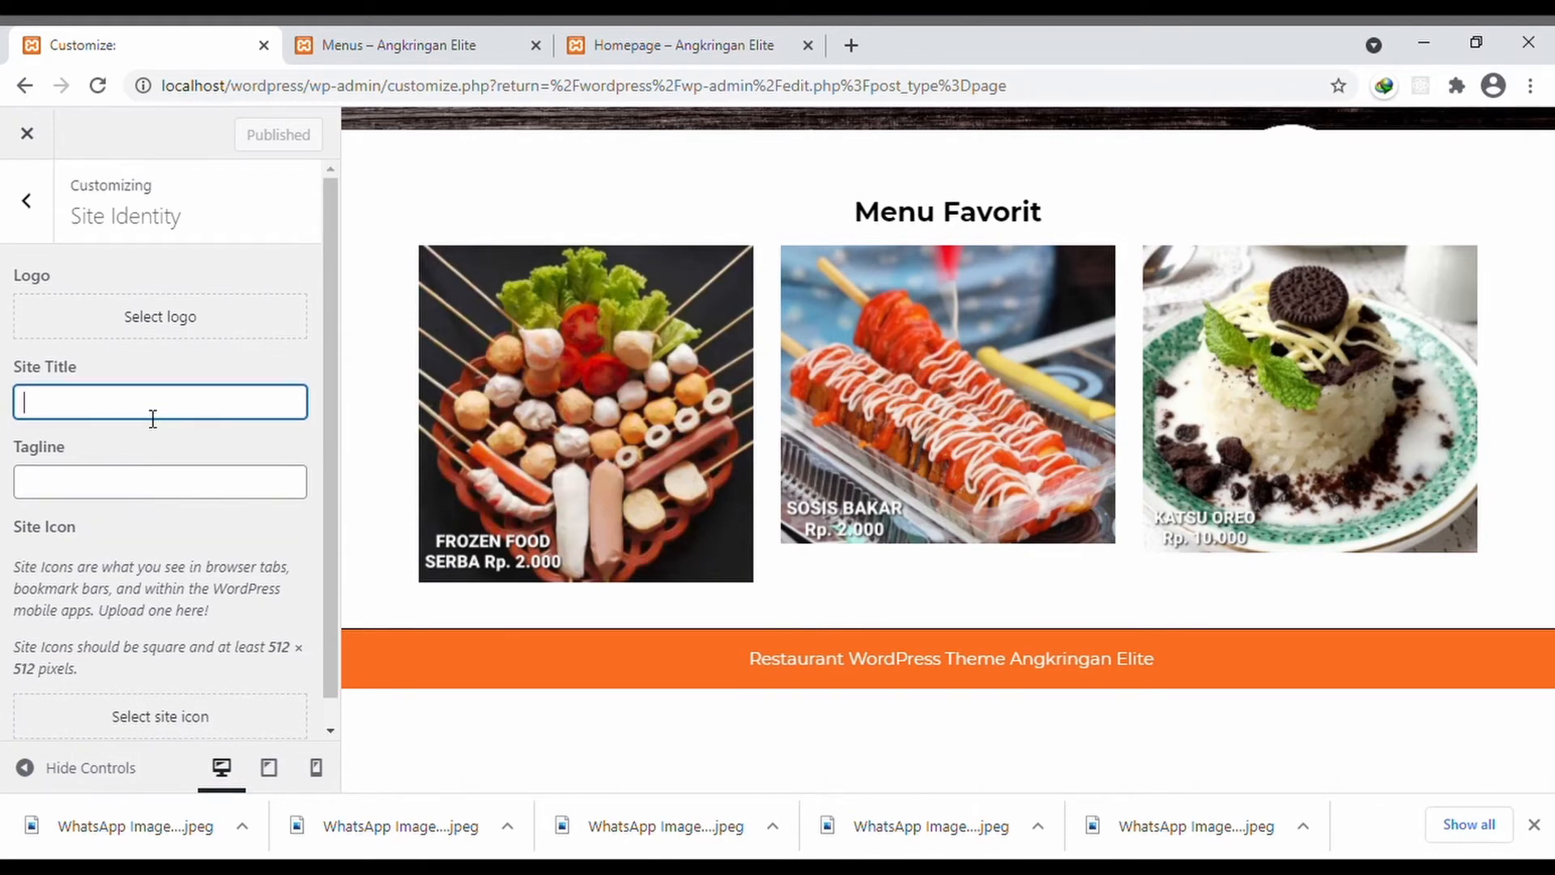
pyautogui.click(203, 428)
pyautogui.click(177, 455)
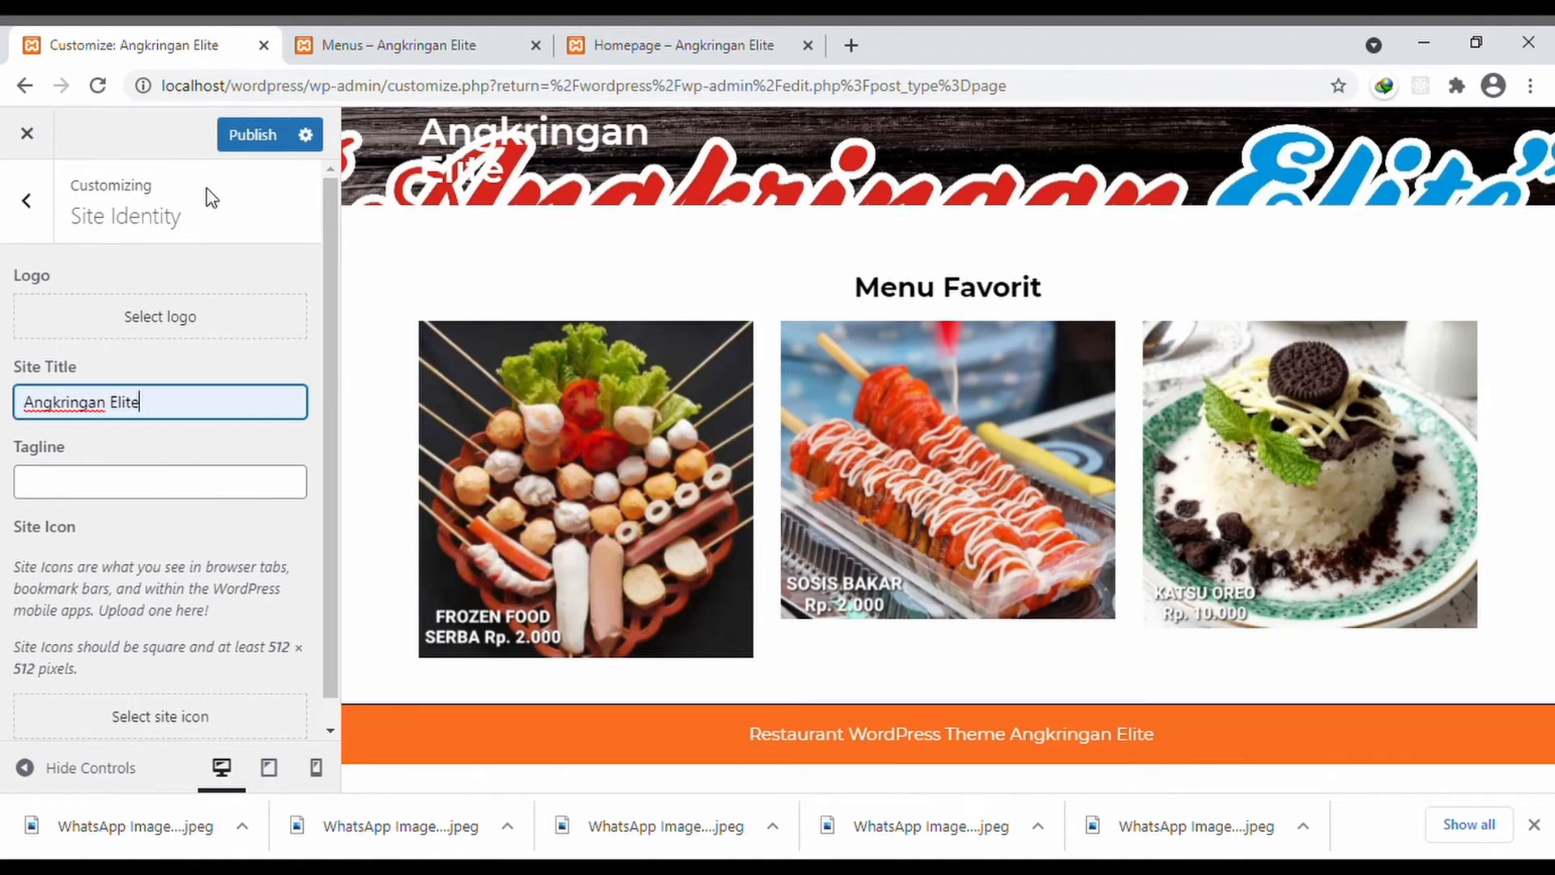
pyautogui.click(262, 142)
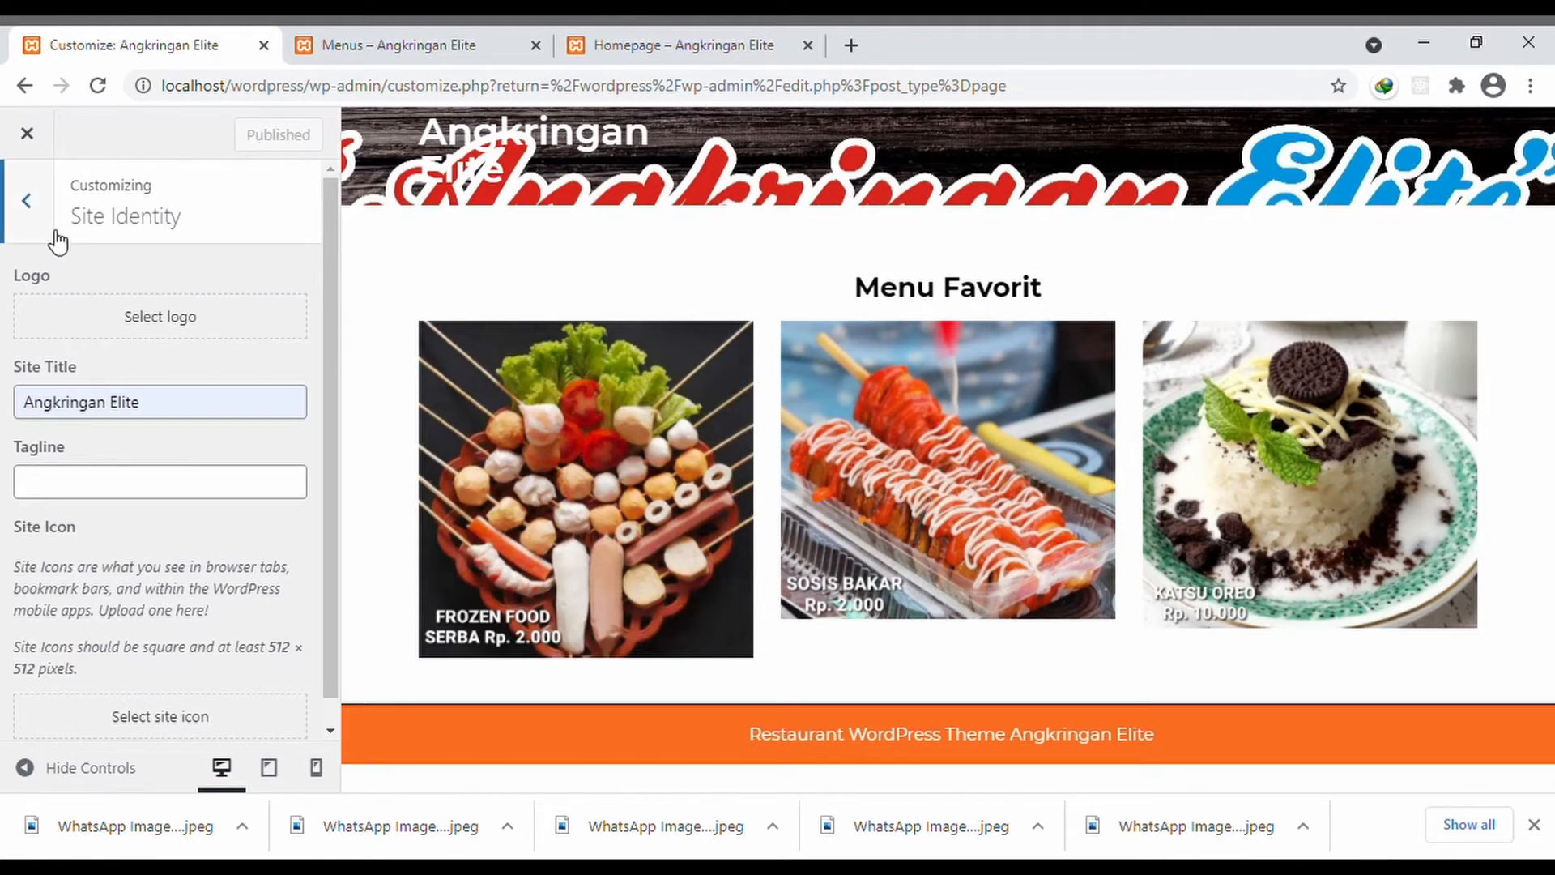
# - Return to the main customizer list and close the Menus and Homepage preview tabs
pyautogui.click(26, 201)
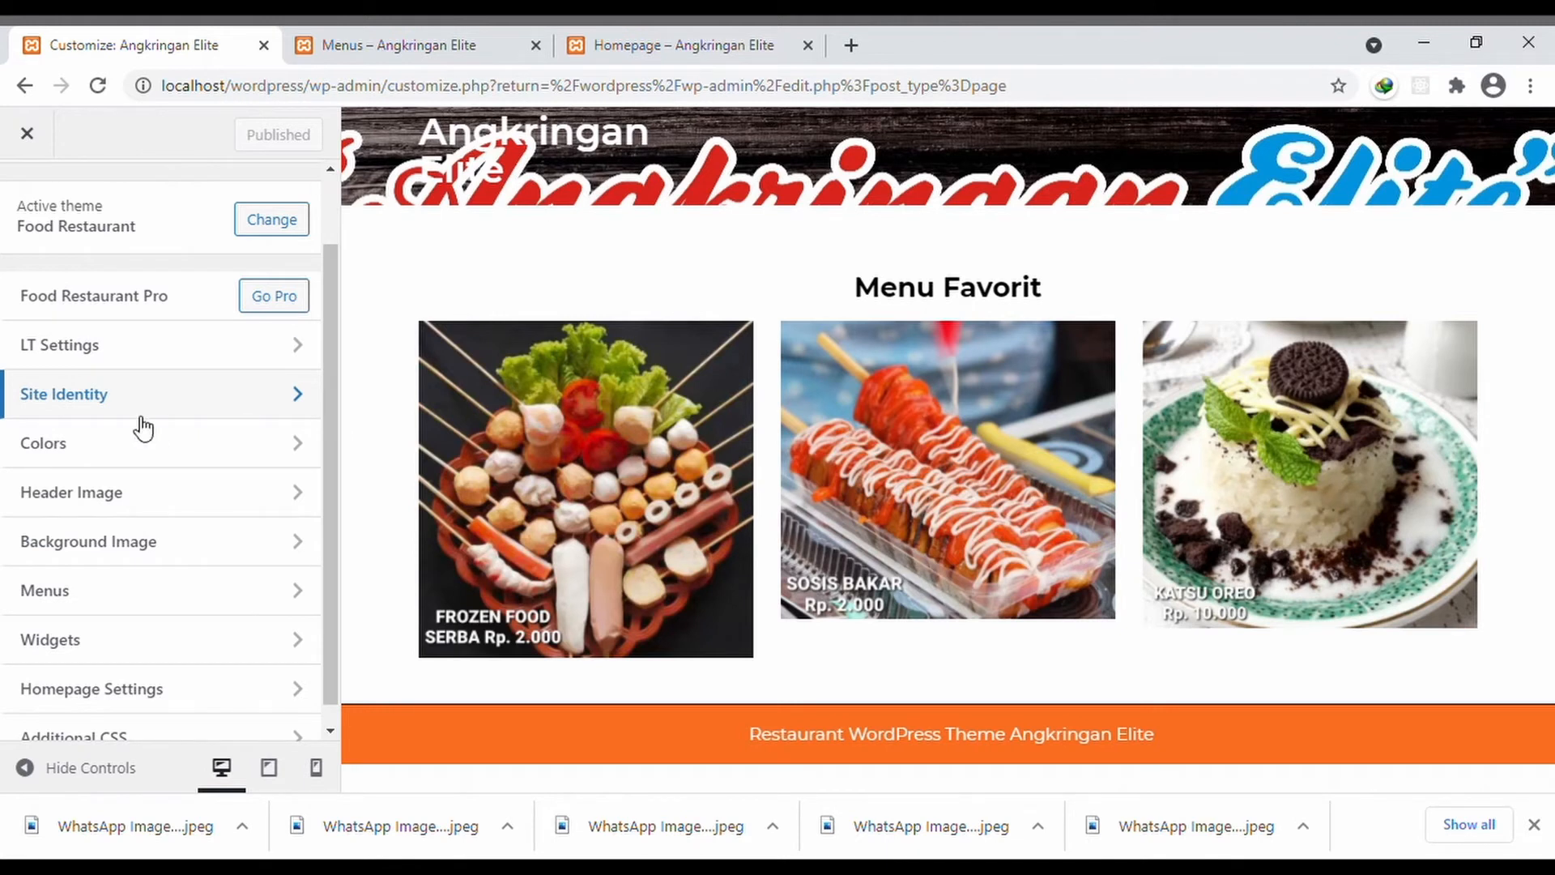
pyautogui.scroll(2, 86, 375)
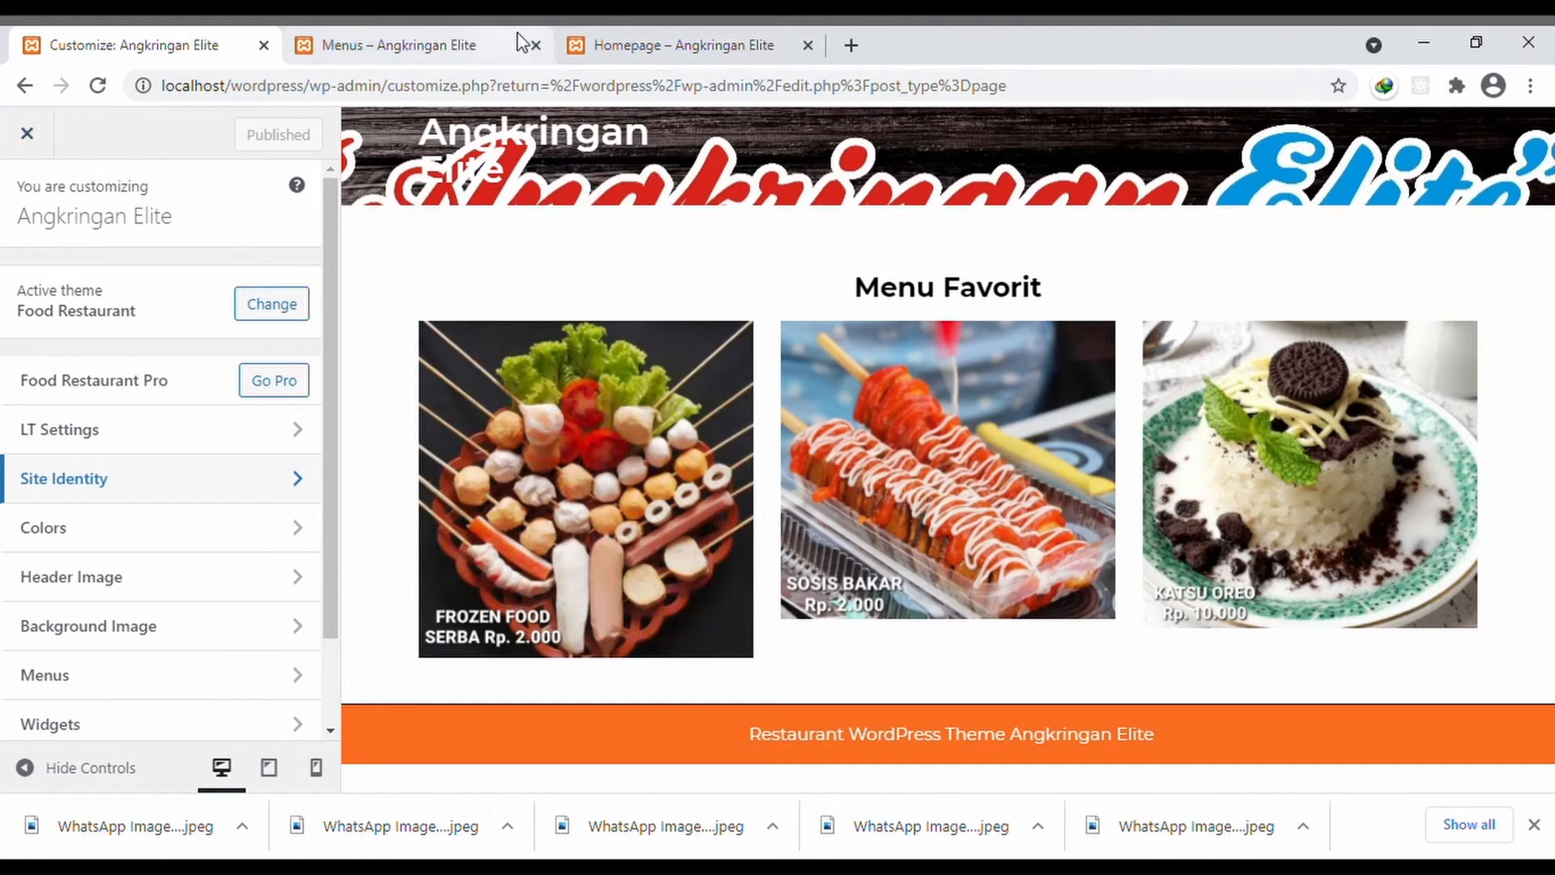
pyautogui.click(535, 45)
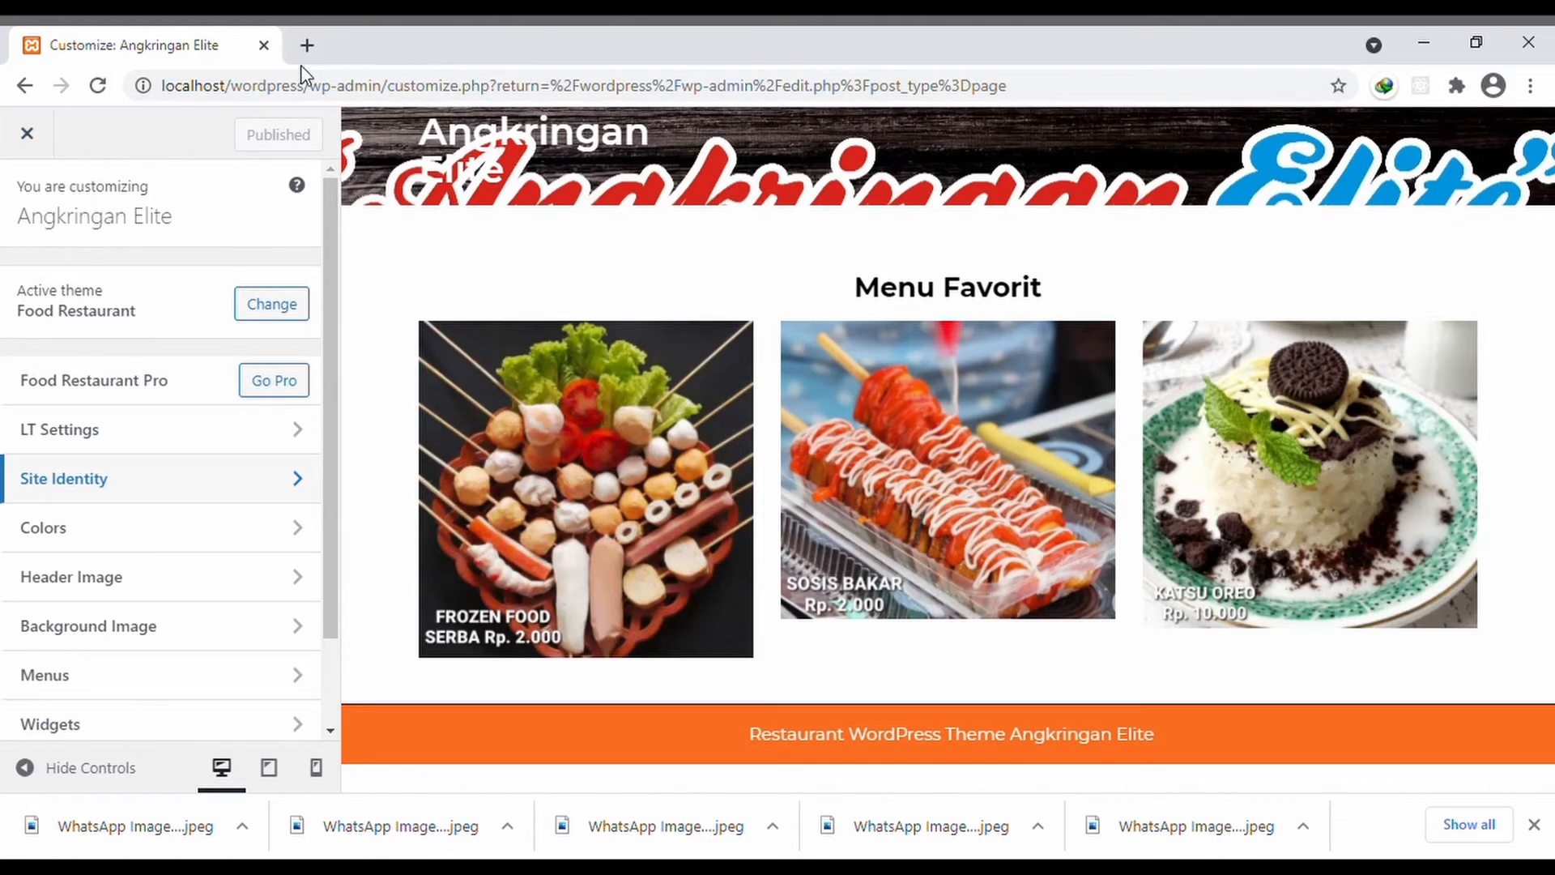
# - Open the WordPress admin dashboard at localhost/wordpress/wp-admin/ in a new browser tab
pyautogui.click(305, 43)
pyautogui.write('local')
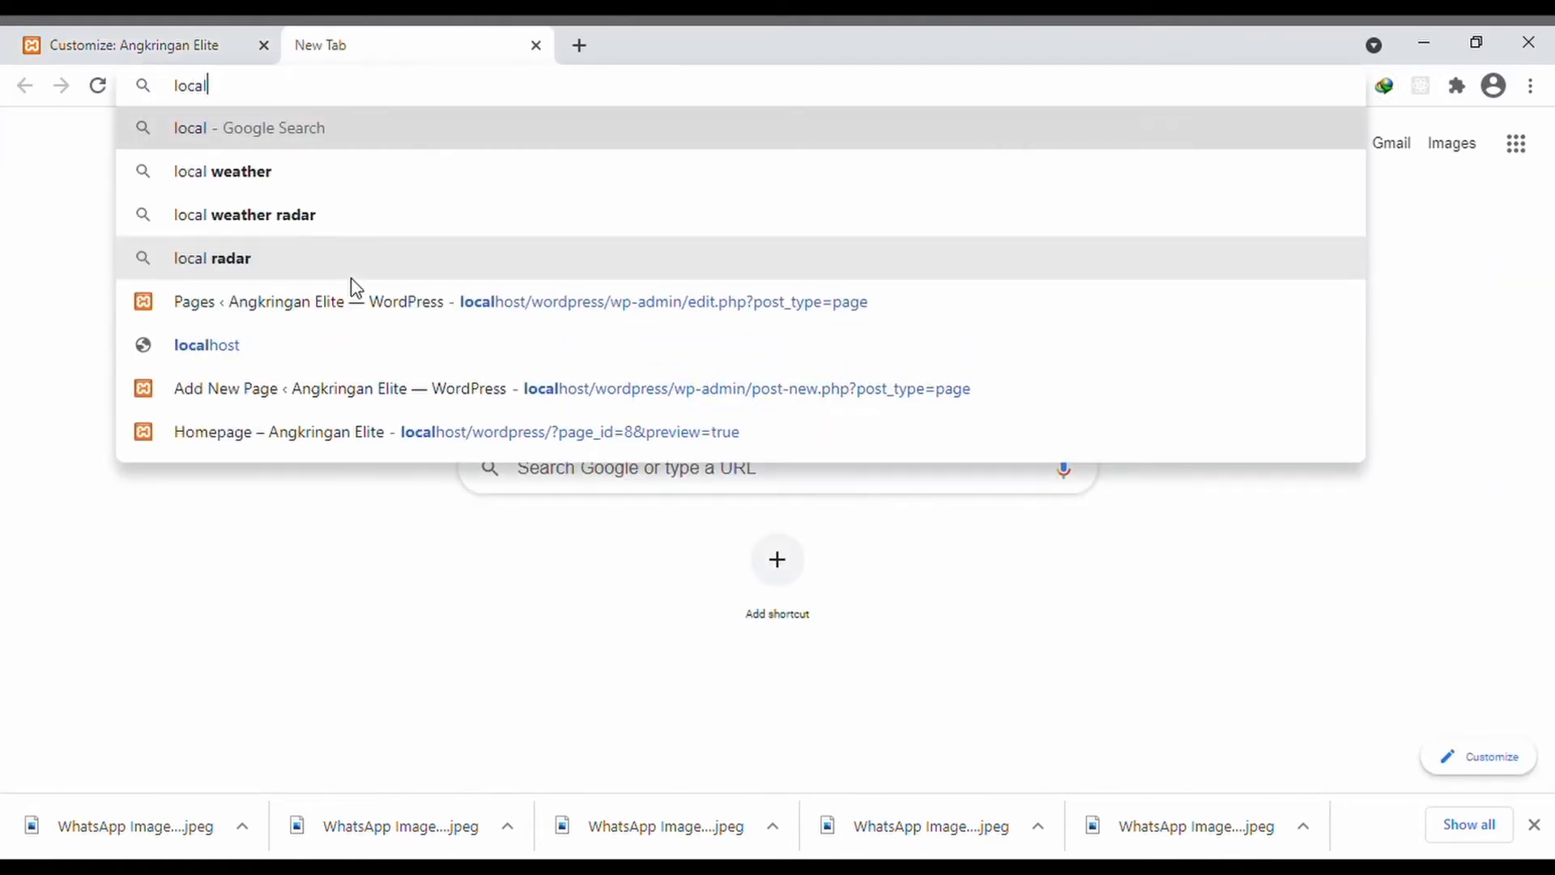
pyautogui.press('Down')
pyautogui.press('Down')
pyautogui.press('Down')
pyautogui.press('Down')
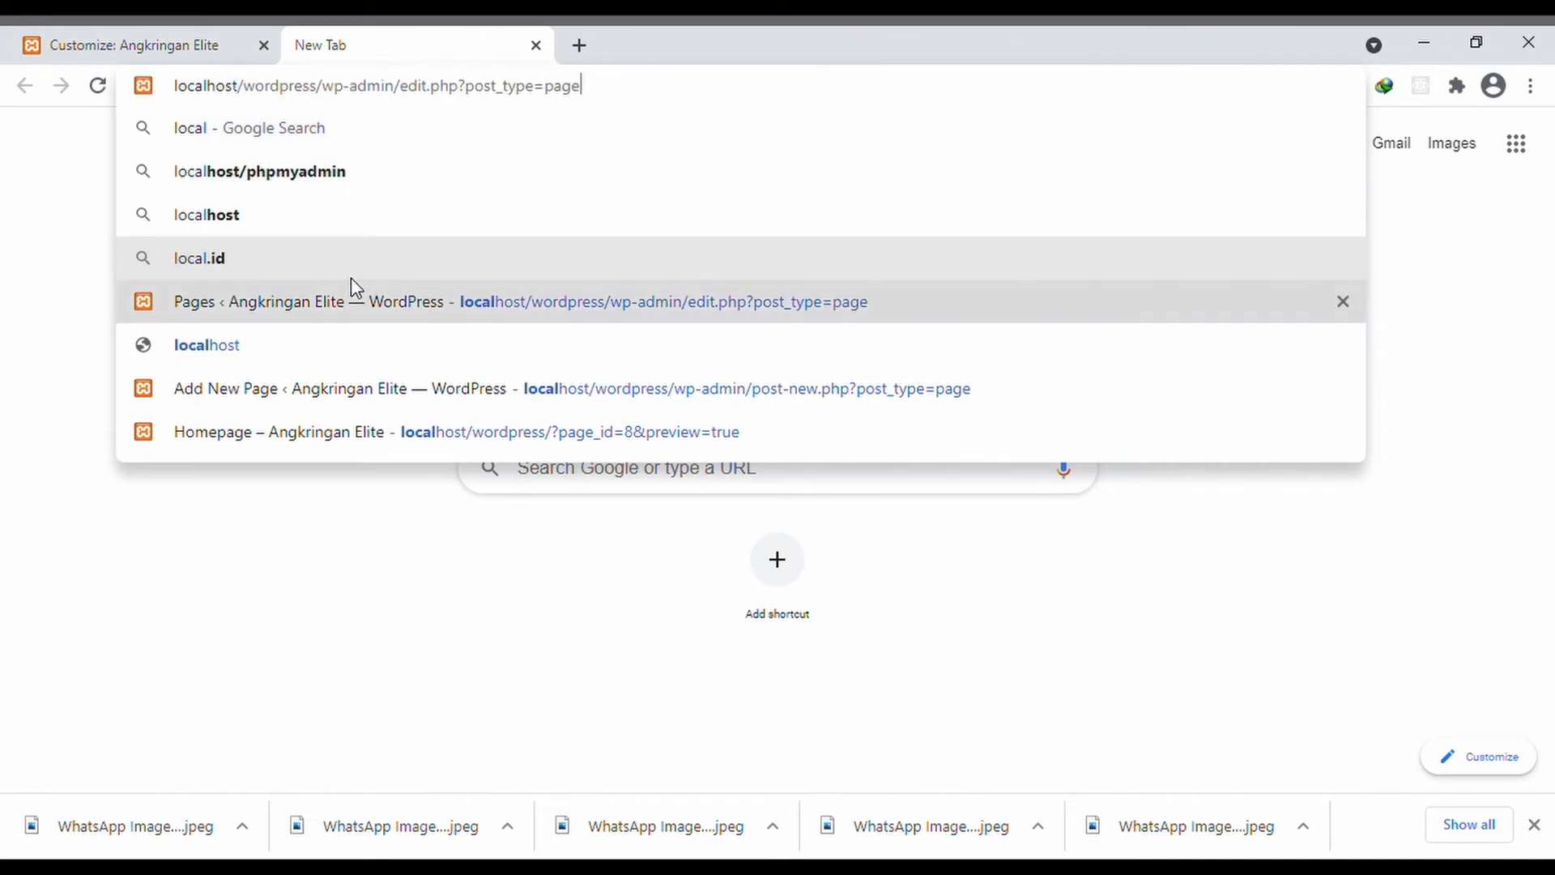
pyautogui.press('BackSpace')
pyautogui.press('BackSpace')
pyautogui.press('BackSpace')
pyautogui.press('BackSpace')
pyautogui.press('BackSpace')
pyautogui.press('BackSpace')
pyautogui.press('BackSpace')
pyautogui.press('BackSpace')
pyautogui.press('BackSpace')
pyautogui.press('BackSpace')
pyautogui.press('BackSpace')
pyautogui.press('BackSpace')
pyautogui.press('BackSpace')
pyautogui.press('BackSpace')
pyautogui.press('BackSpace')
pyautogui.press('BackSpace')
pyautogui.press('BackSpace')
pyautogui.press('BackSpace')
pyautogui.press('BackSpace')
pyautogui.press('BackSpace')
pyautogui.press('BackSpace')
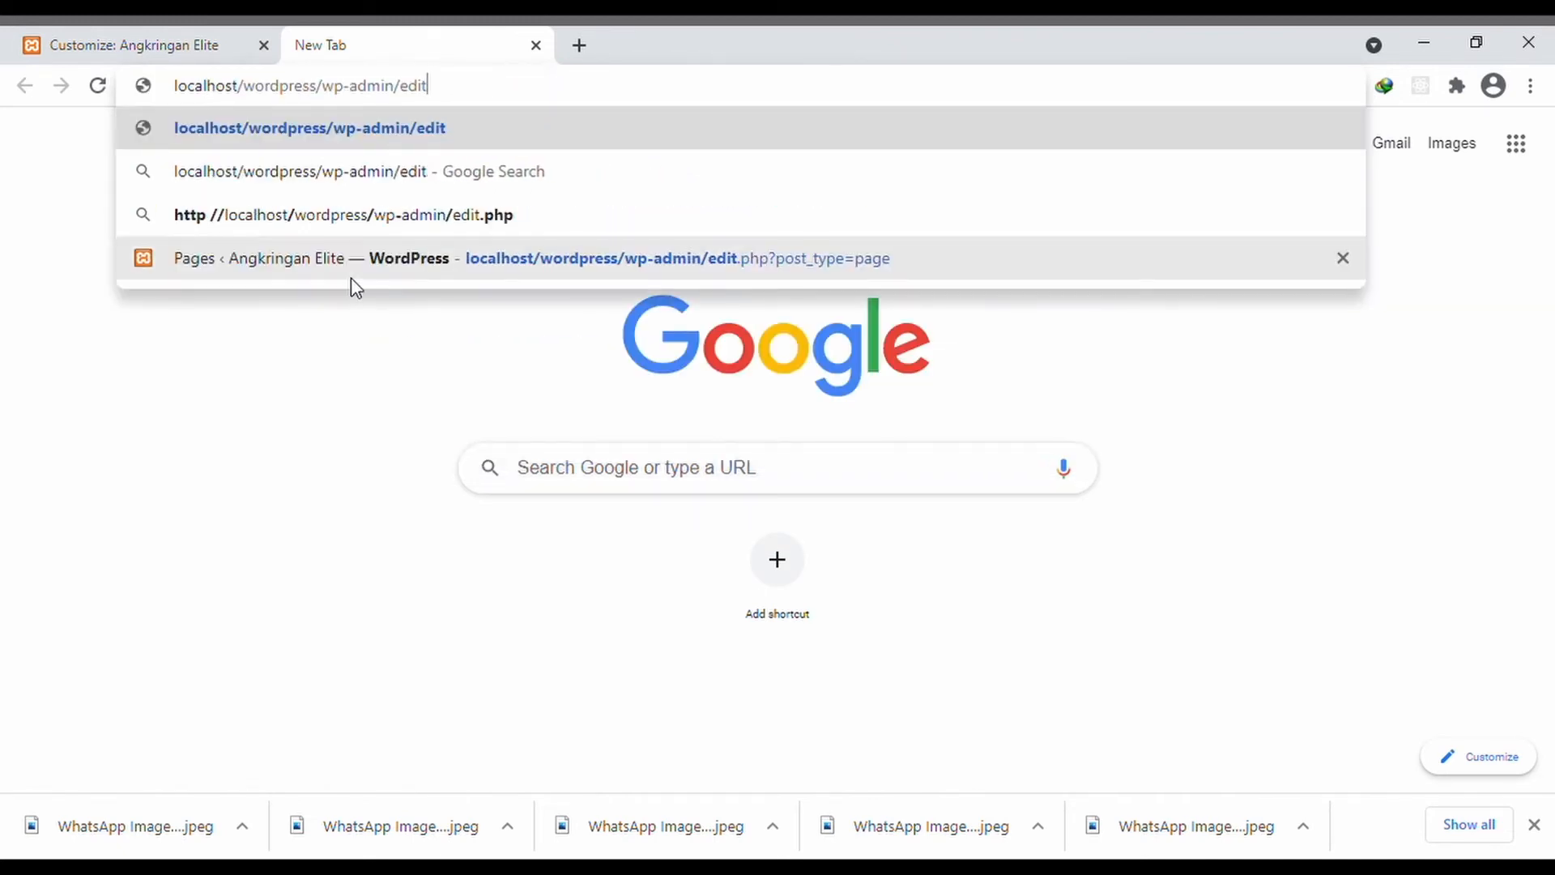
pyautogui.press('Return')
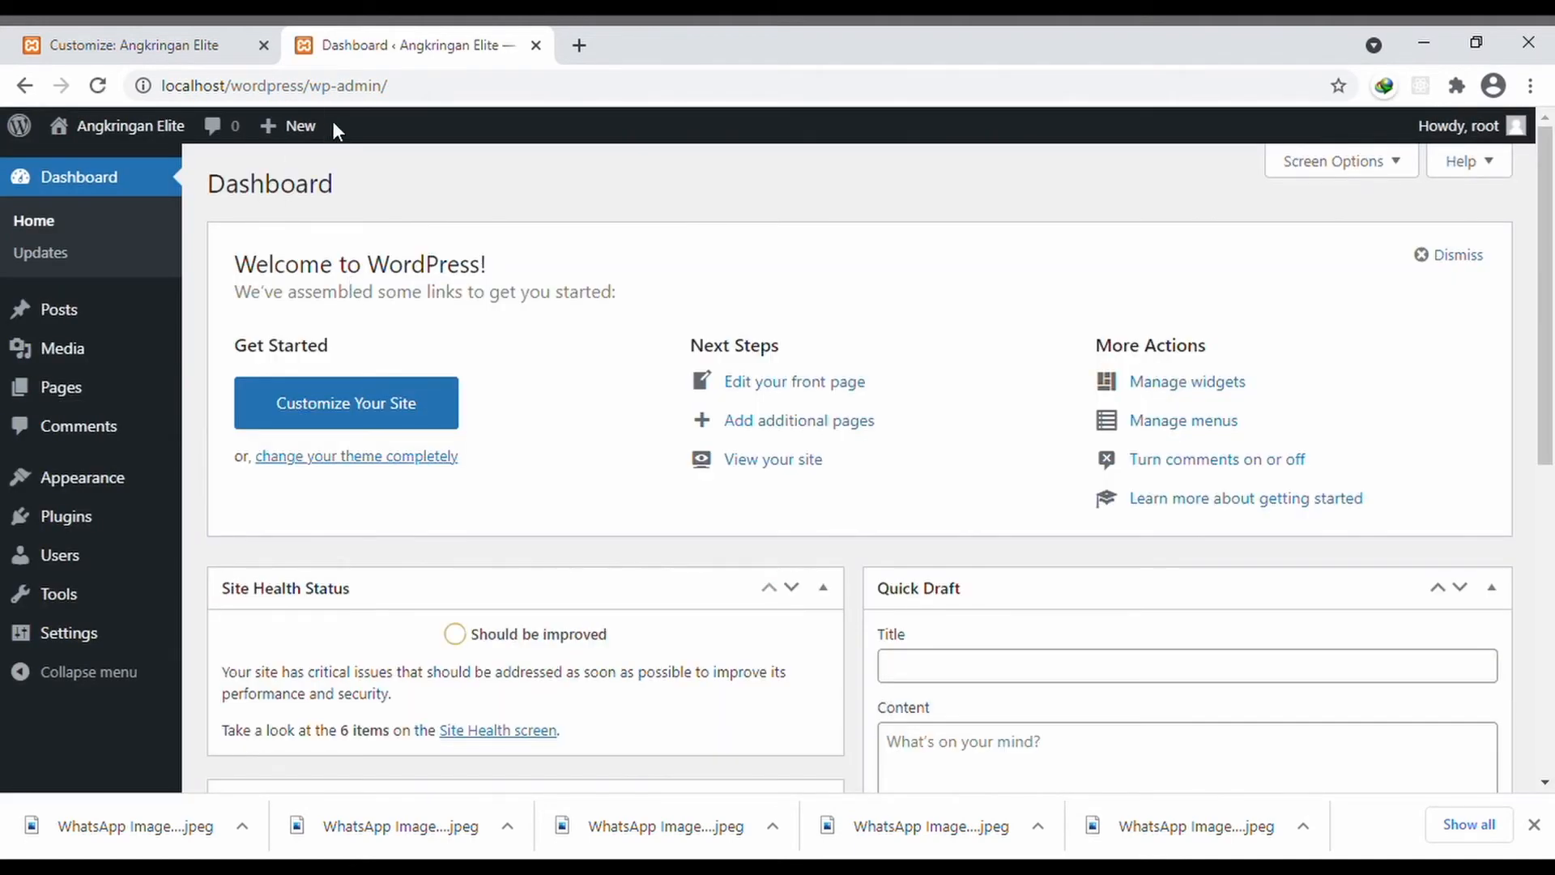
# - Load the site's front page at localhost/wordpress/ and look over the header and page content
pyautogui.moveTo(419, 86); pyautogui.dragTo(314, 93)
pyautogui.press('BackSpace')
pyautogui.press('Return')
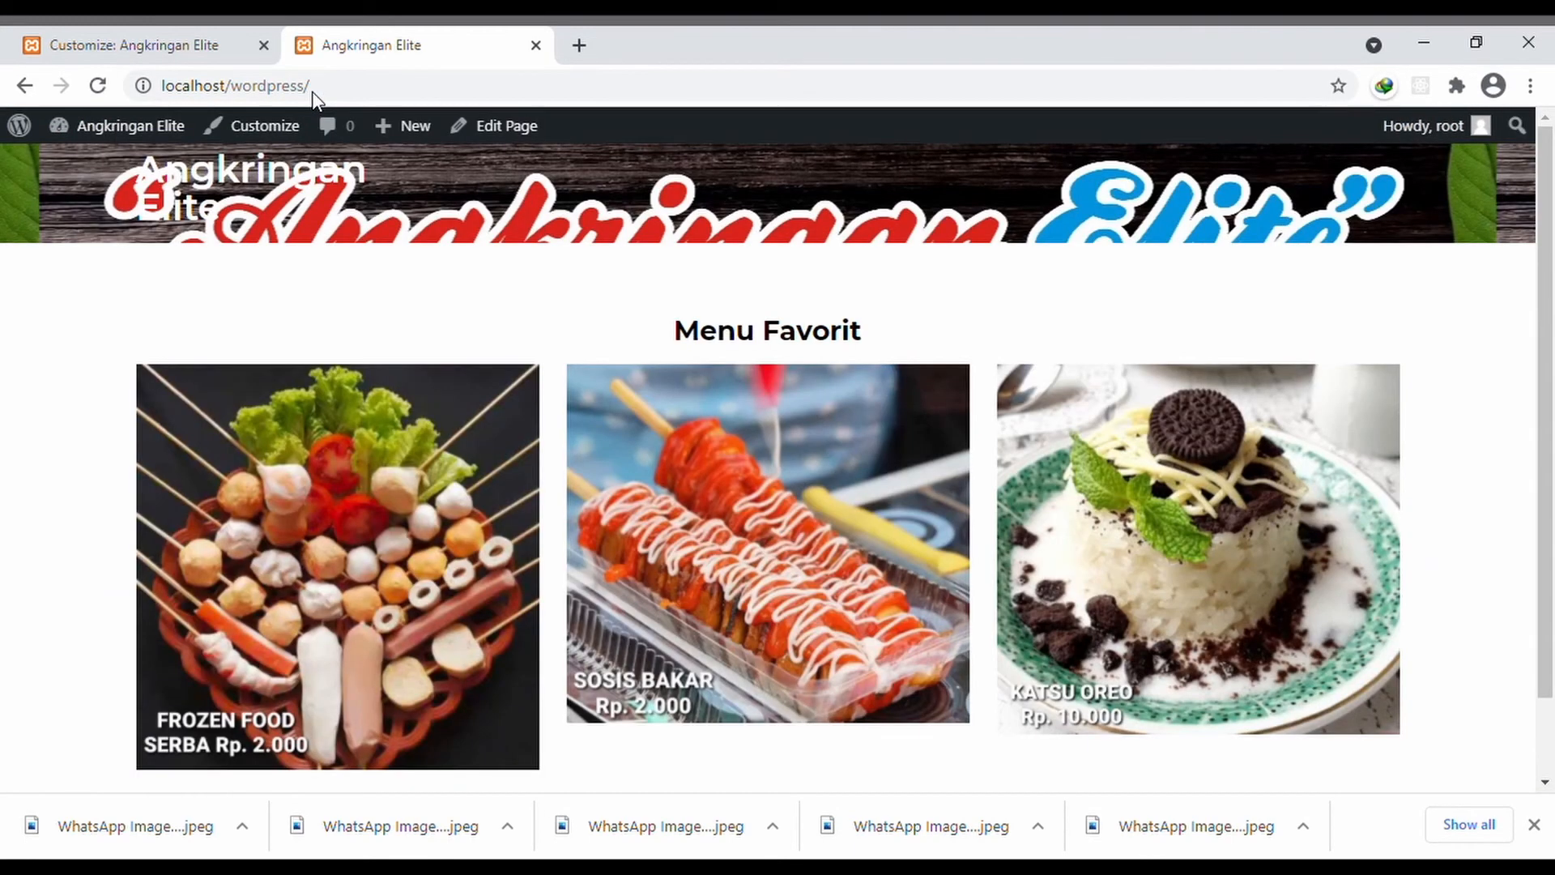
pyautogui.scroll(-1, 551, 207)
pyautogui.scroll(1, 550, 207)
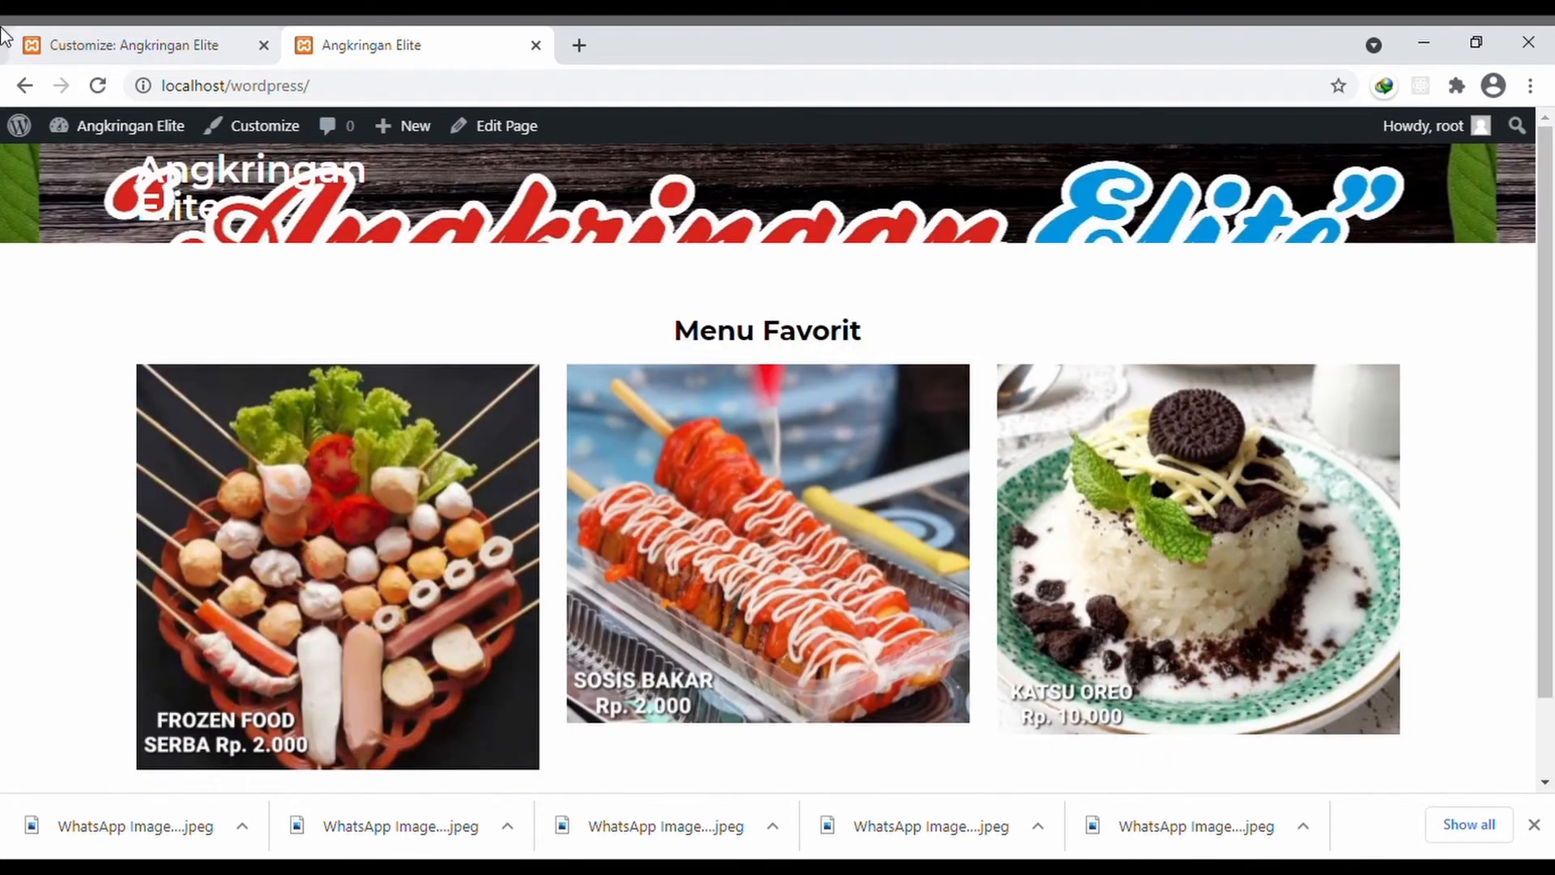
# - Assign the Navigtor menu to the Primary Menu location in the customizer, publish it, and return to the main customizer list
pyautogui.click(231, 53)
pyautogui.scroll(-2, 208, 596)
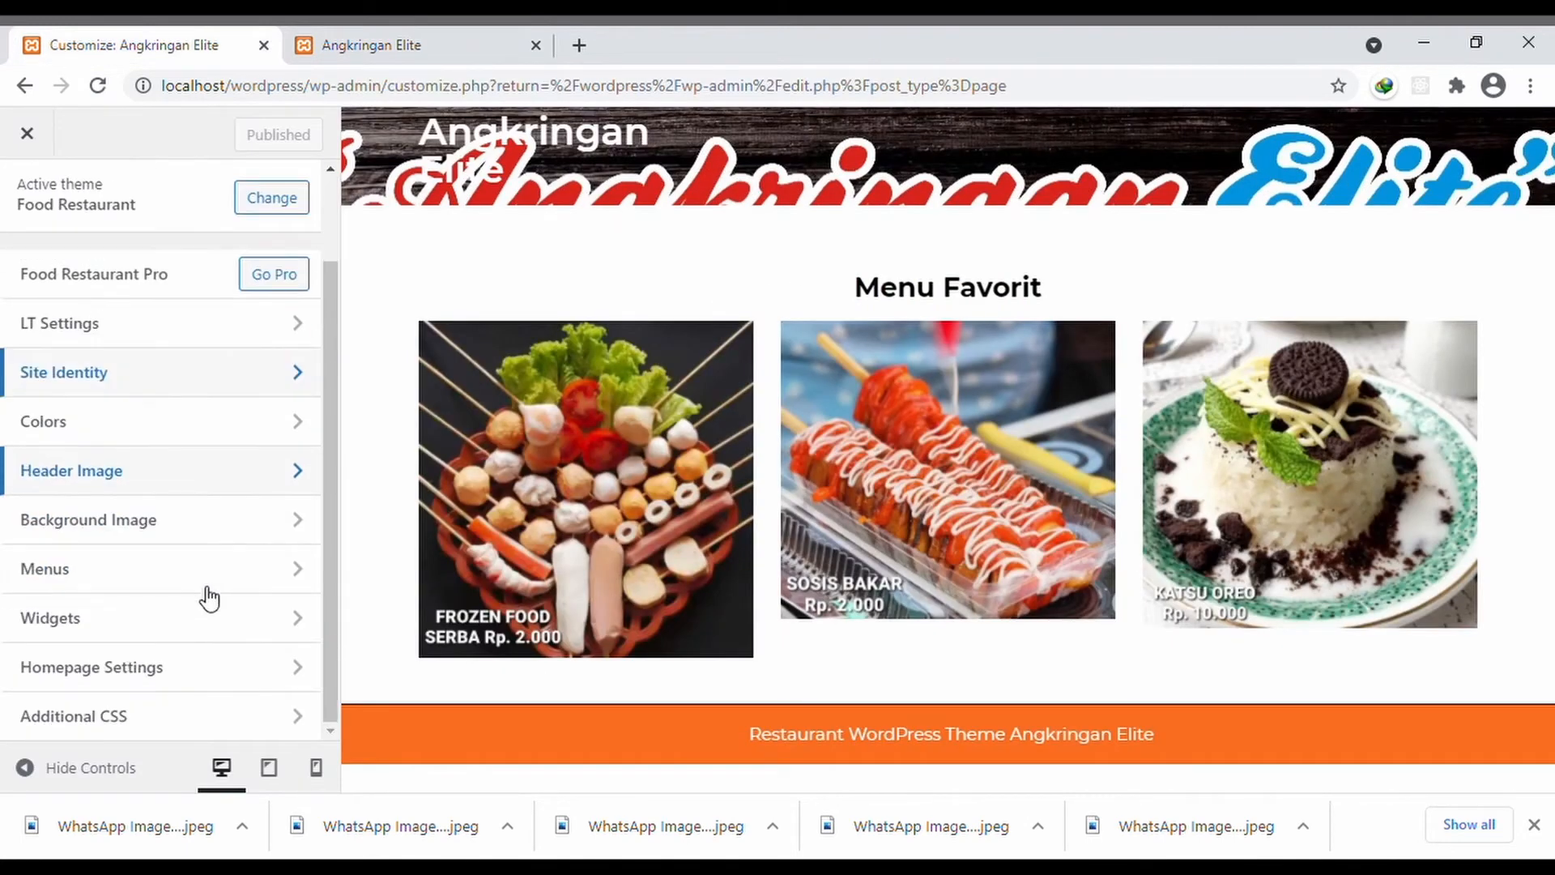
pyautogui.click(153, 580)
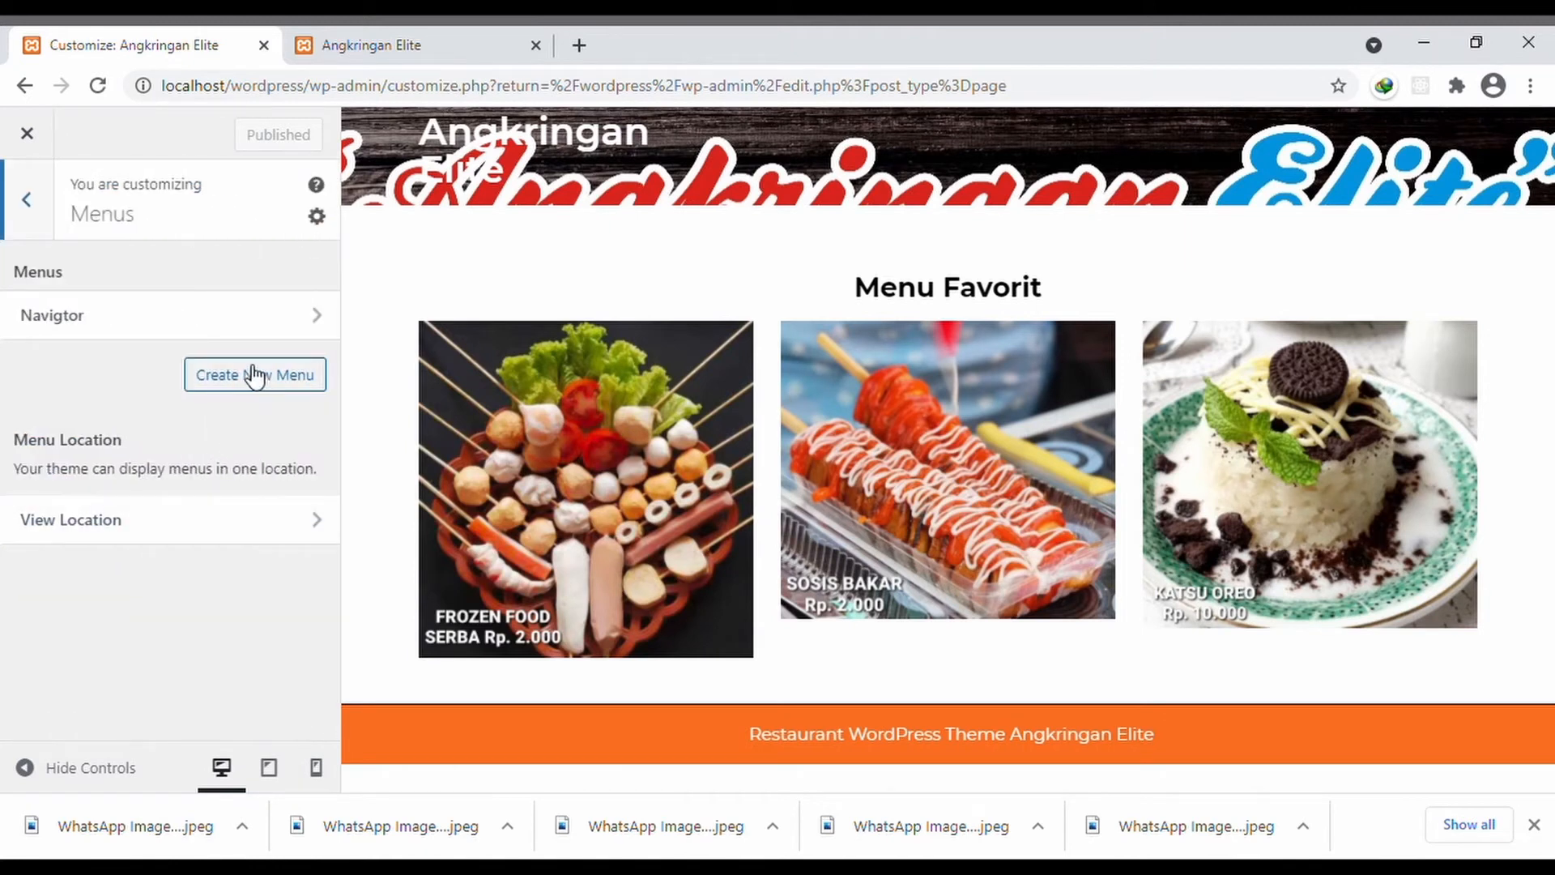
pyautogui.click(148, 532)
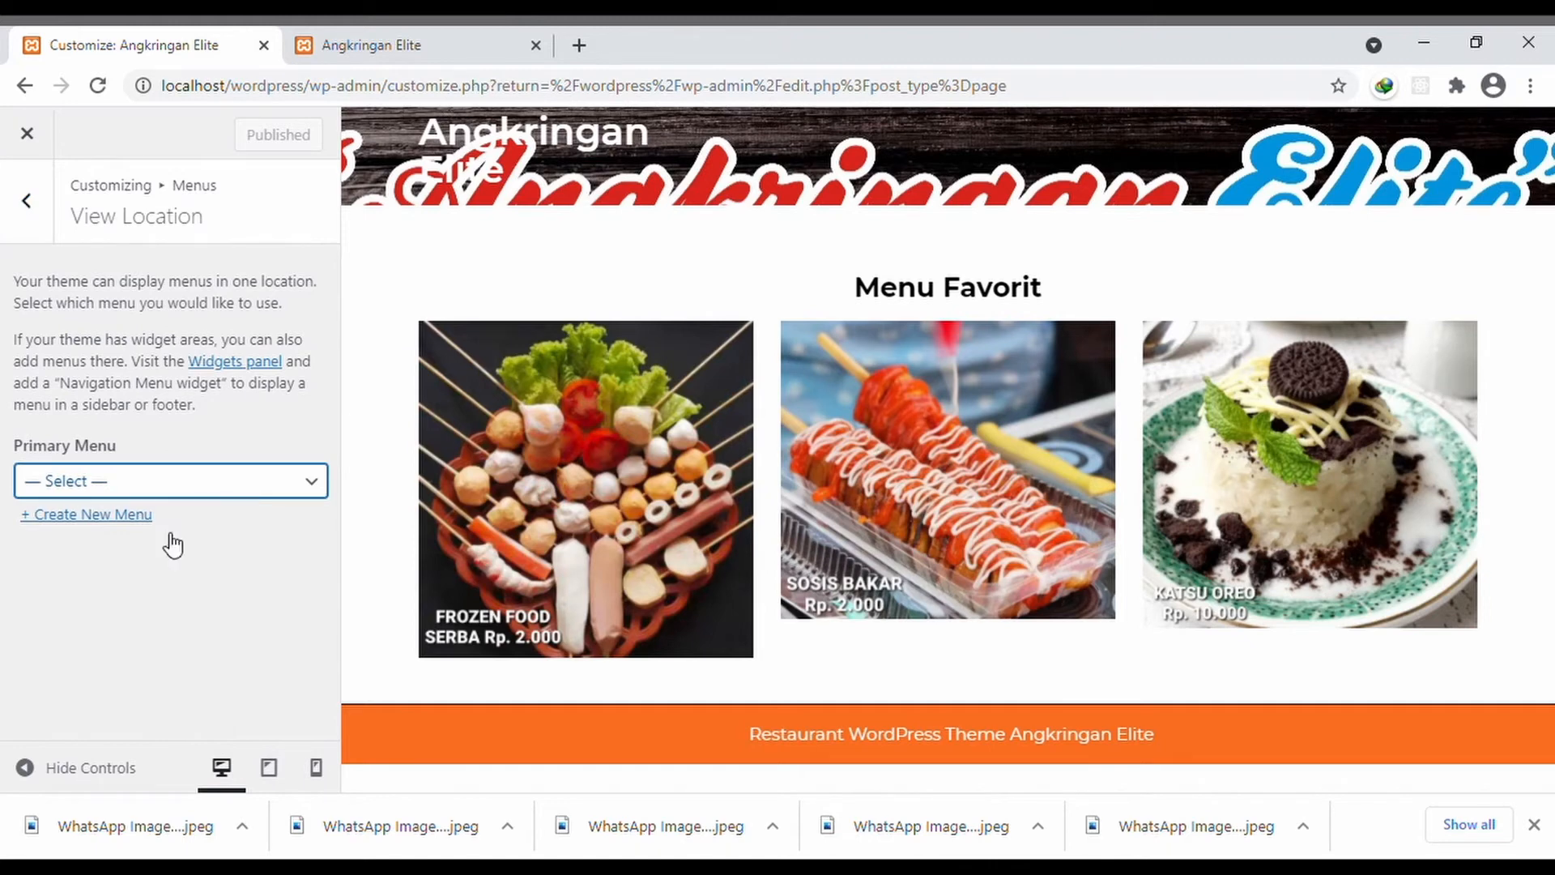
pyautogui.press('Down')
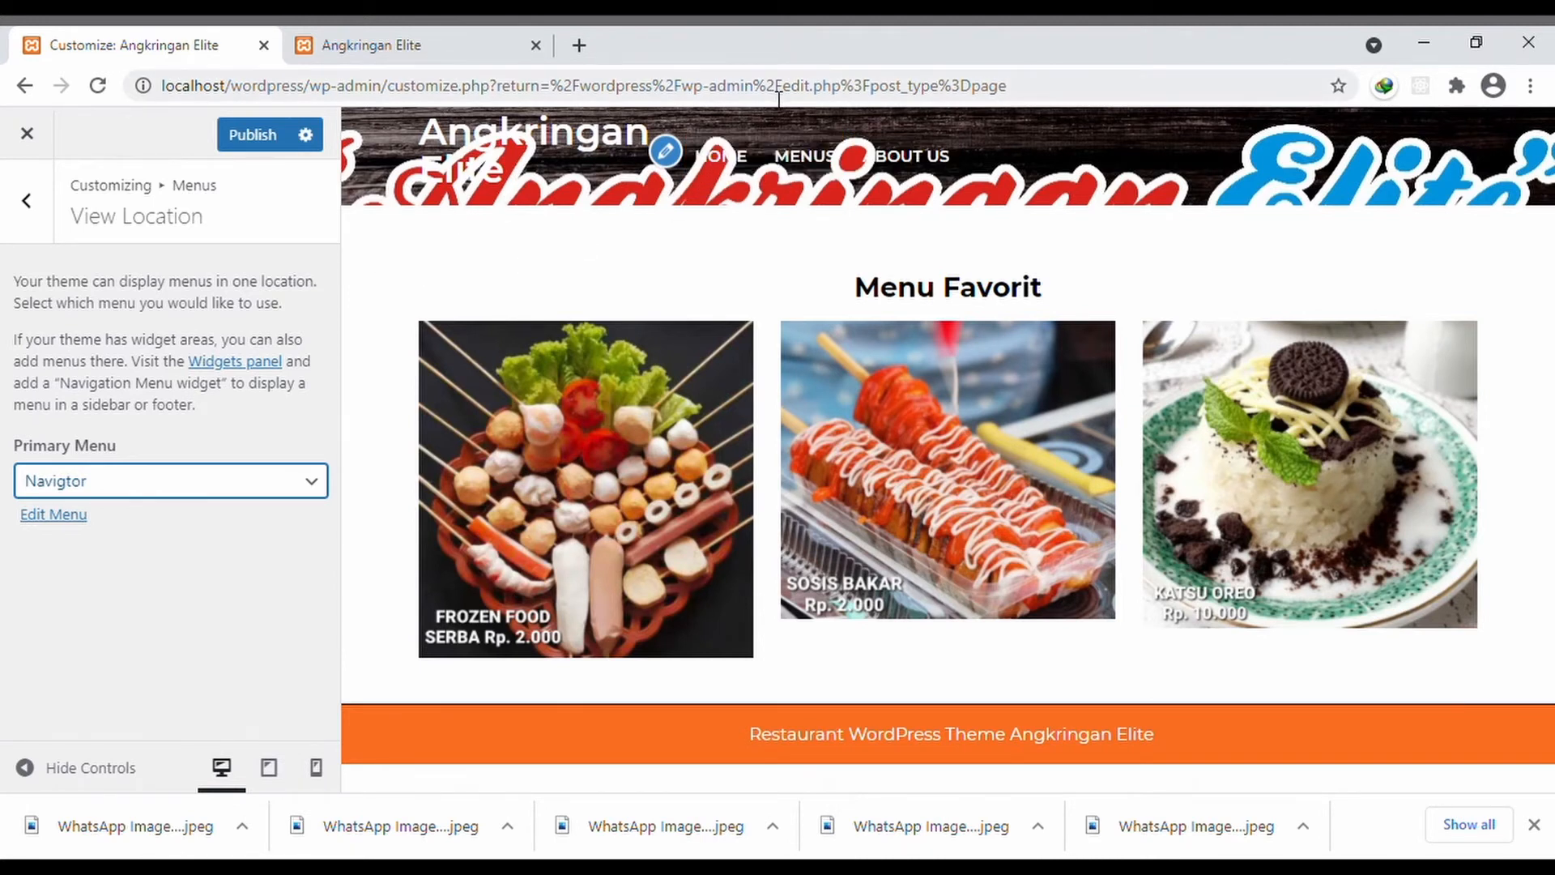
pyautogui.click(278, 152)
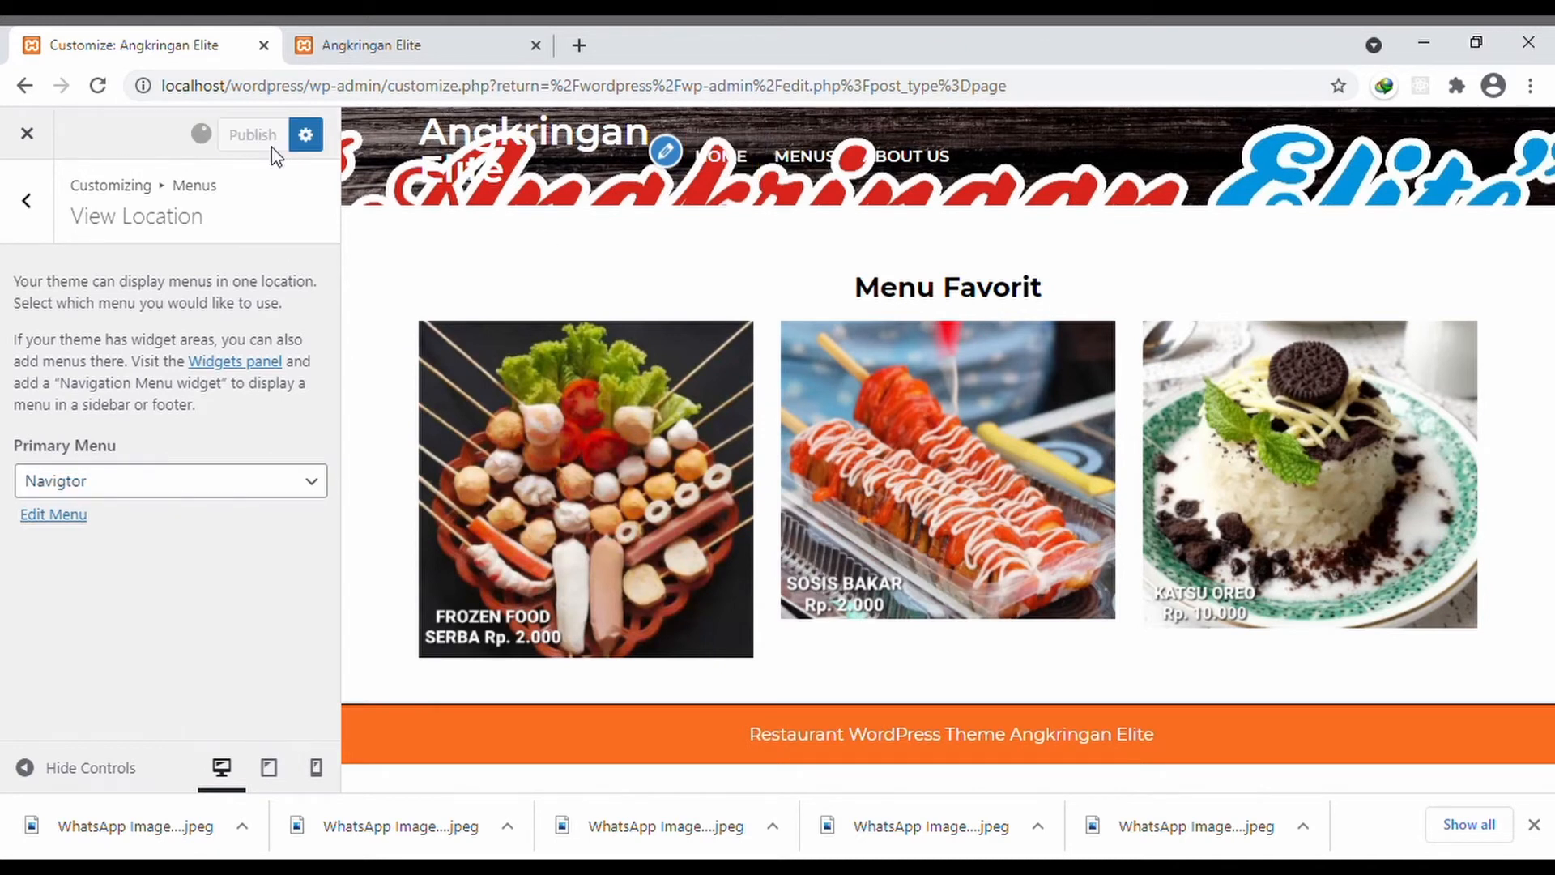
pyautogui.click(35, 229)
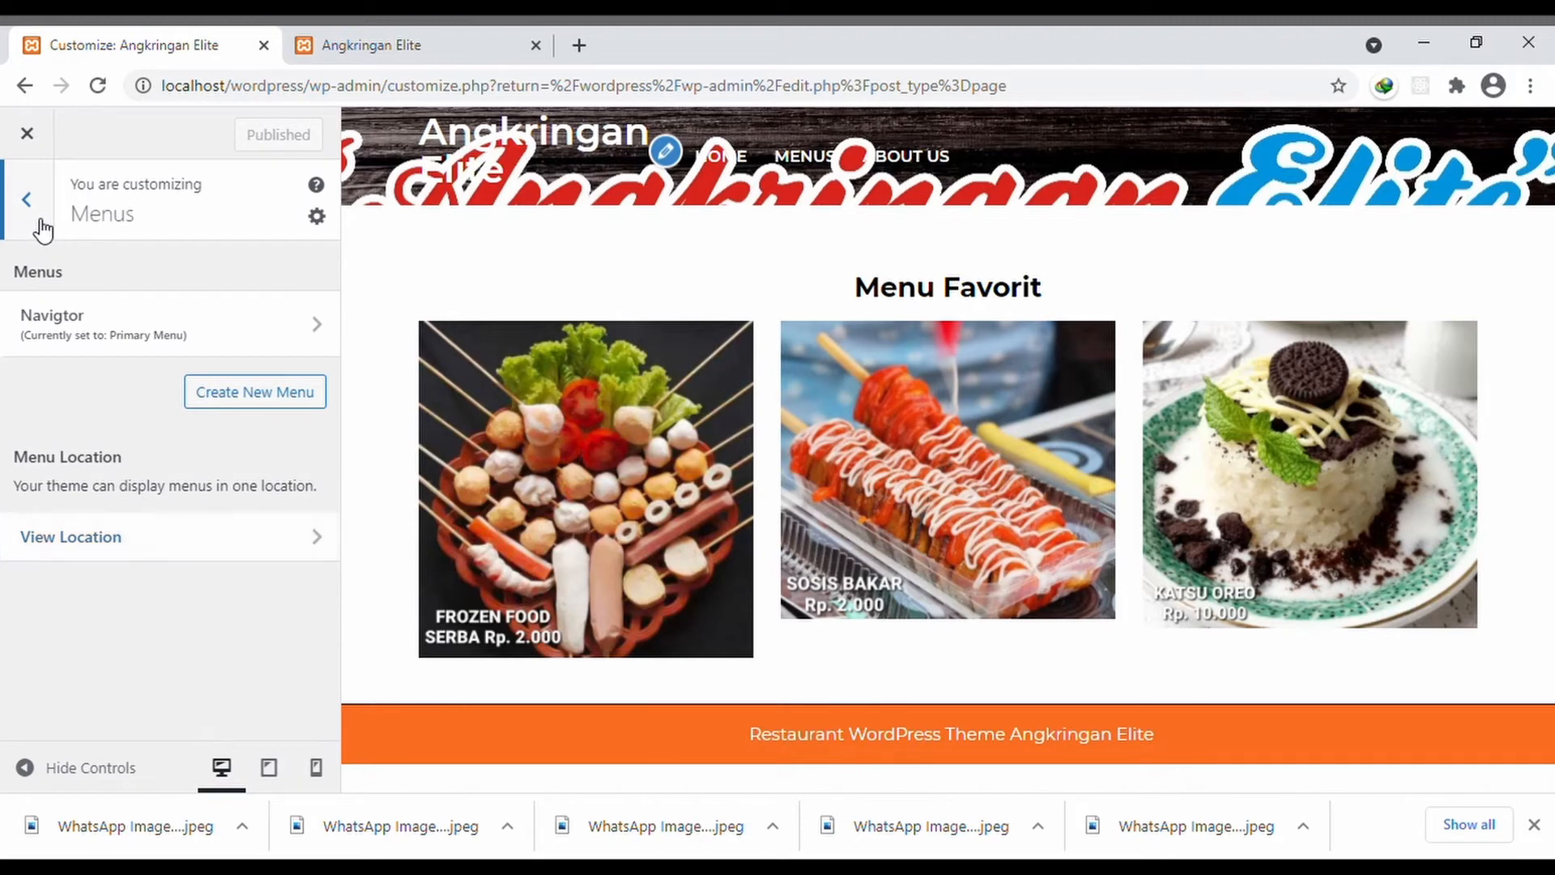
pyautogui.click(35, 228)
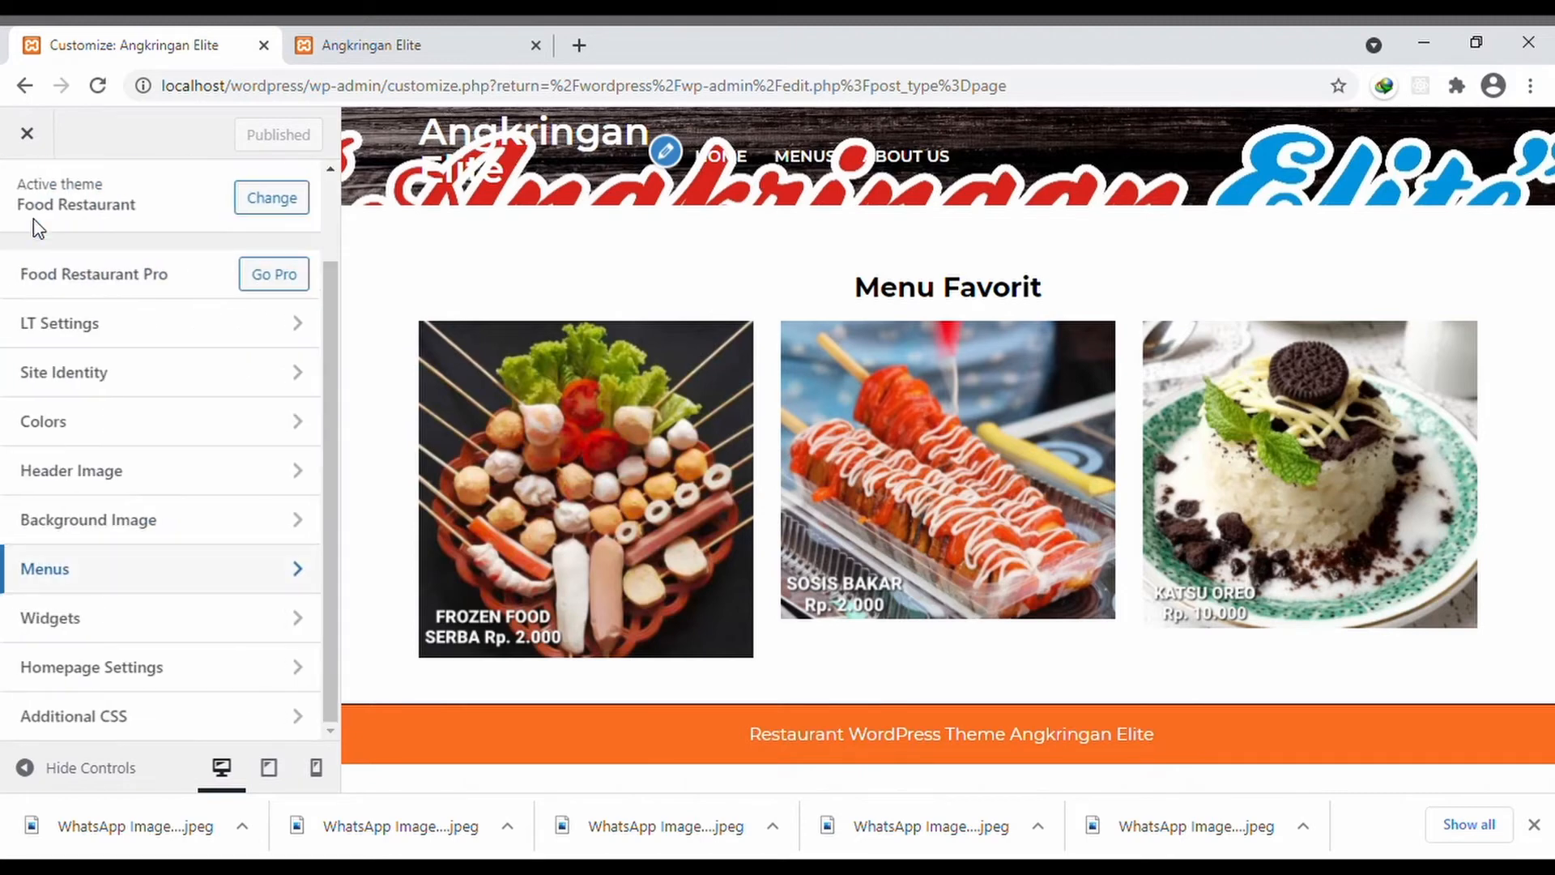
# - Hide the current header image in the Header Image settings and publish the change
pyautogui.click(154, 487)
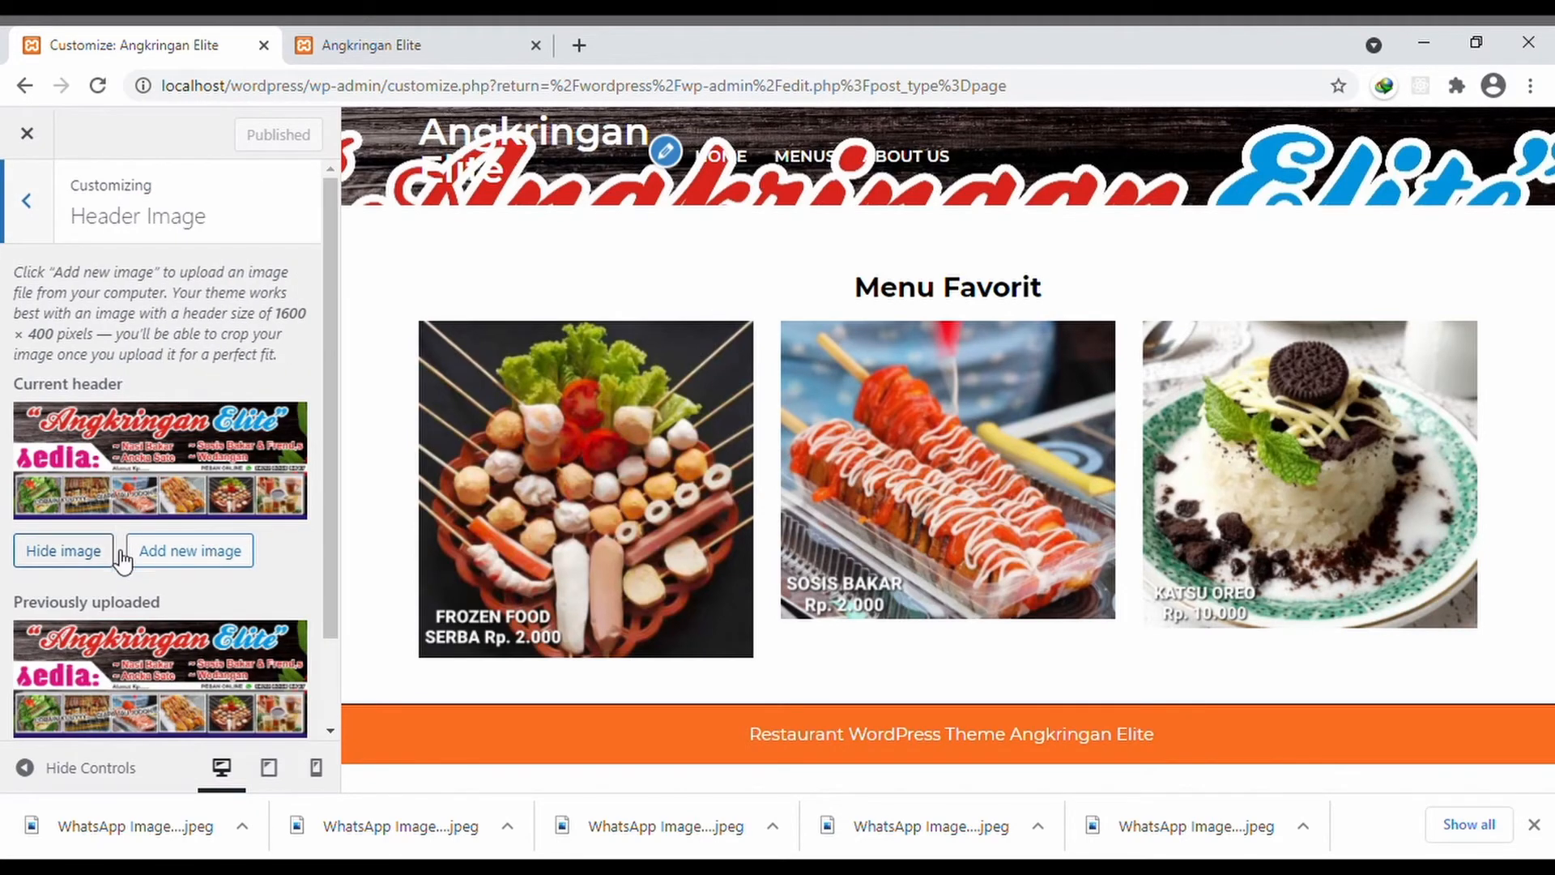
pyautogui.click(63, 550)
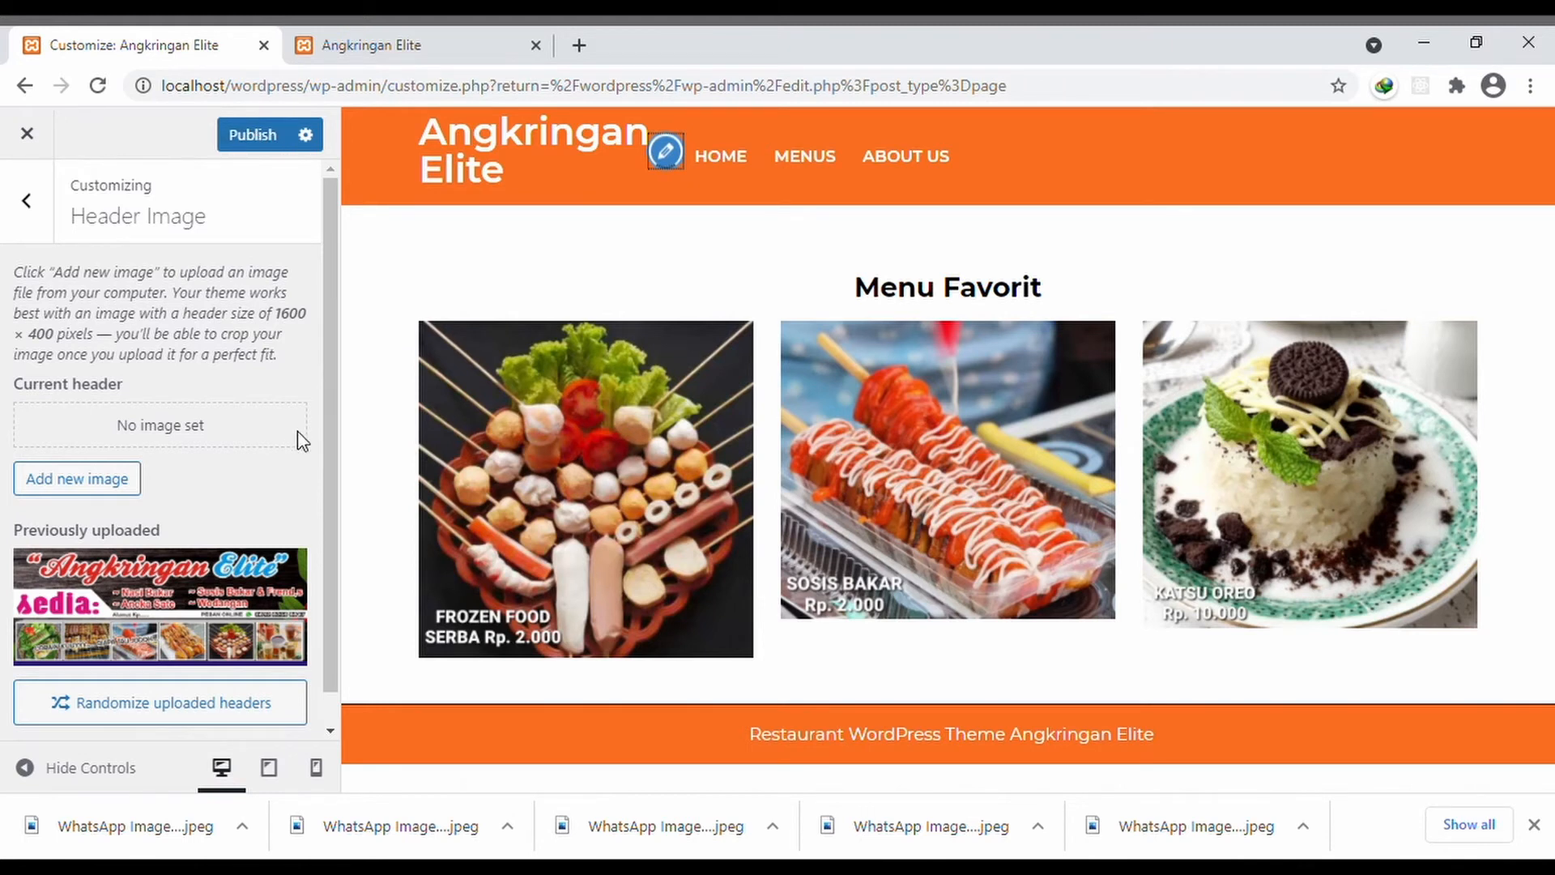
pyautogui.scroll(-1, 301, 440)
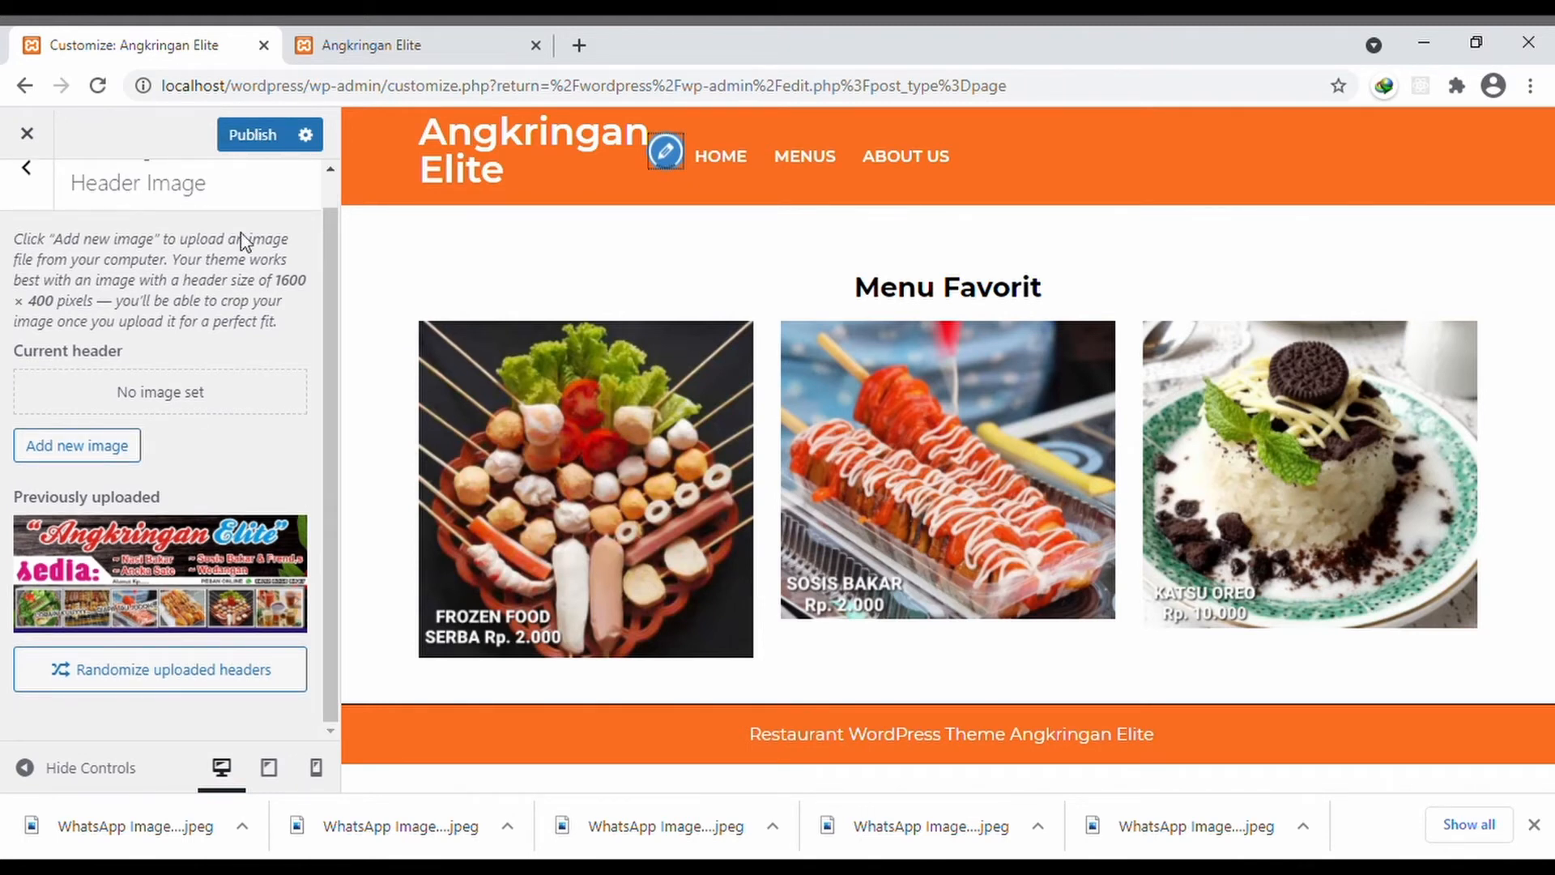
pyautogui.click(253, 136)
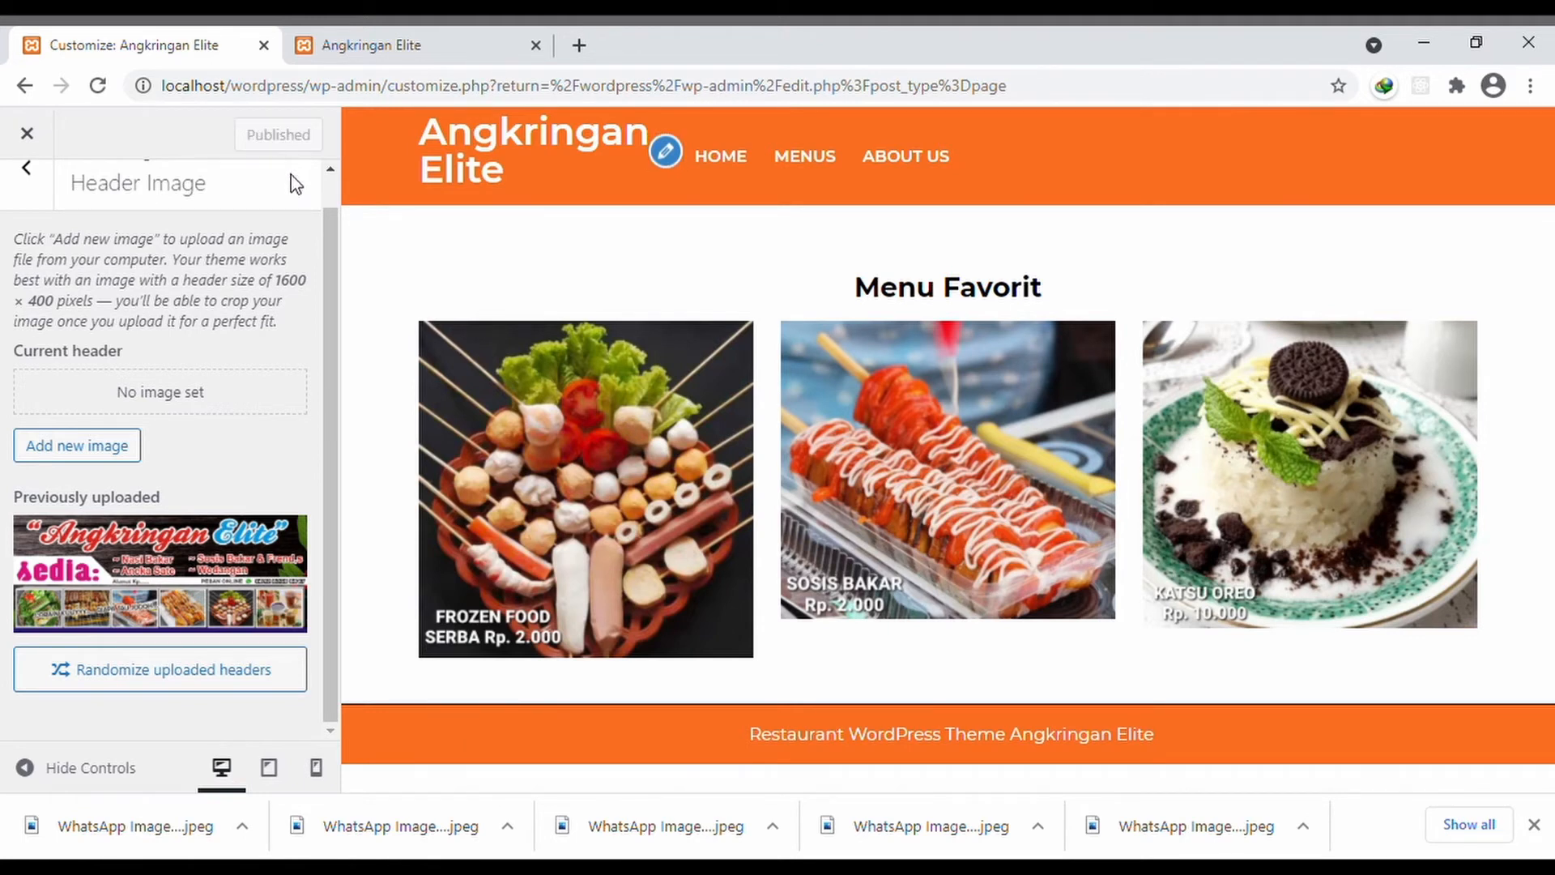
pyautogui.scroll(1, 291, 177)
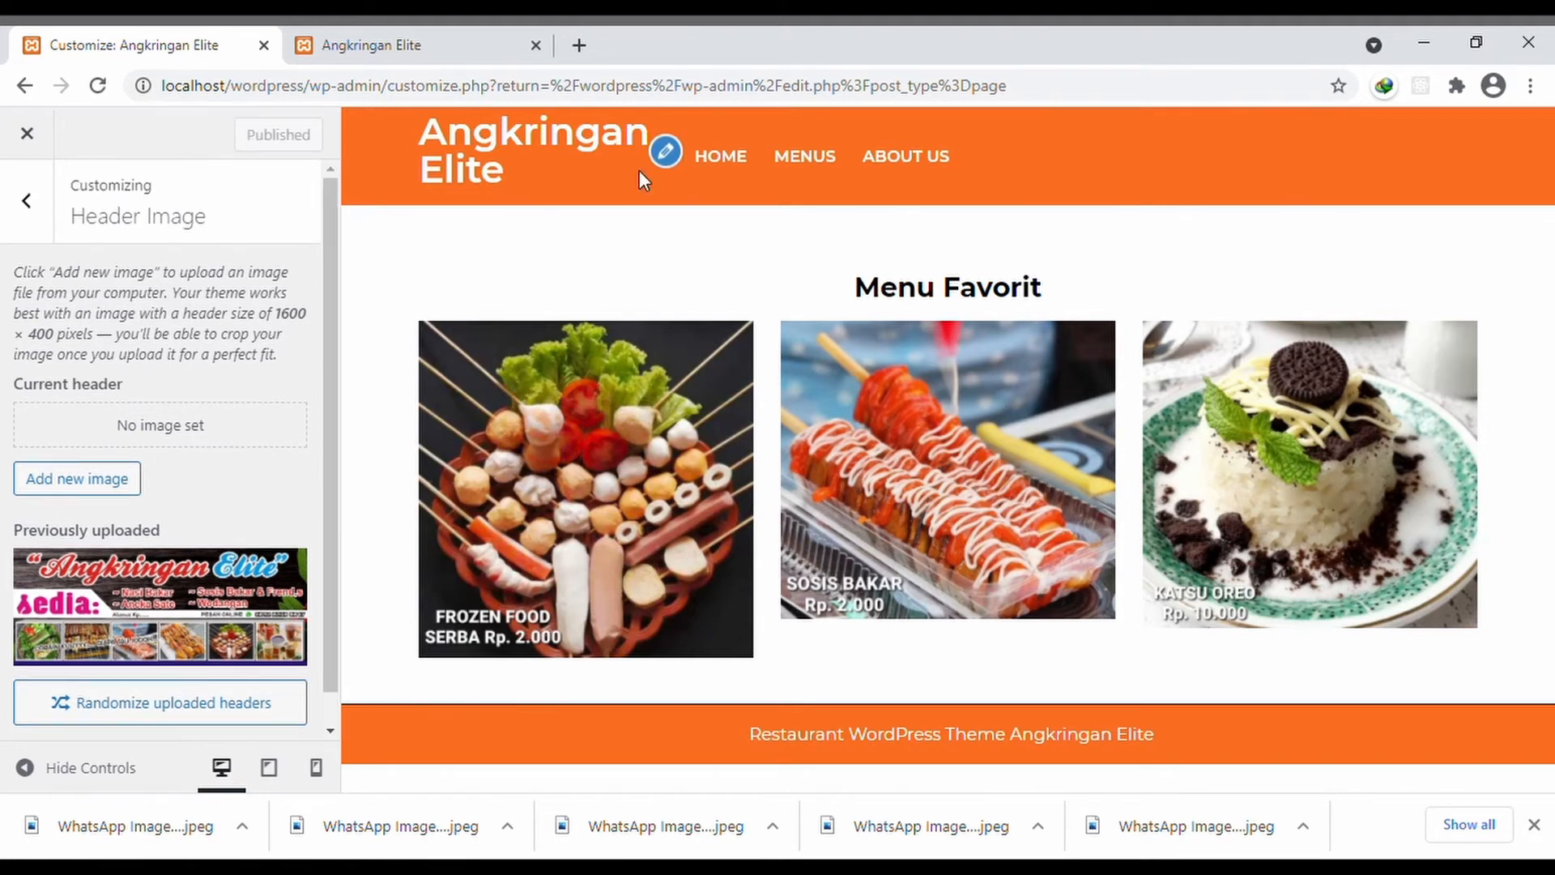
# - Reload the live site and check the homepage, Menus page and About US page through its navigation menu
pyautogui.click(397, 37)
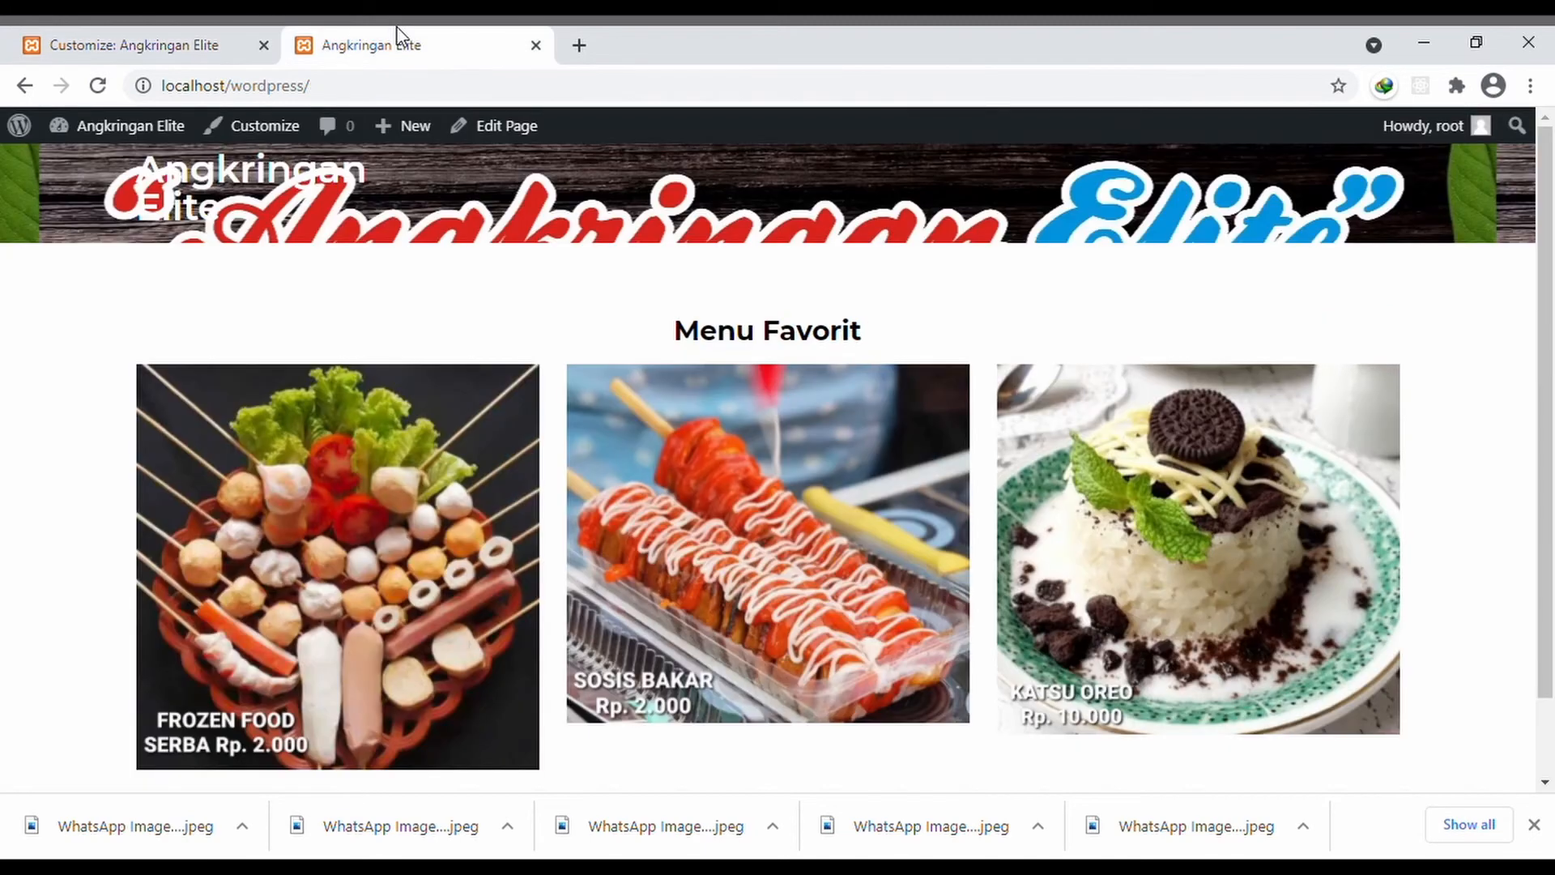
pyautogui.click(91, 86)
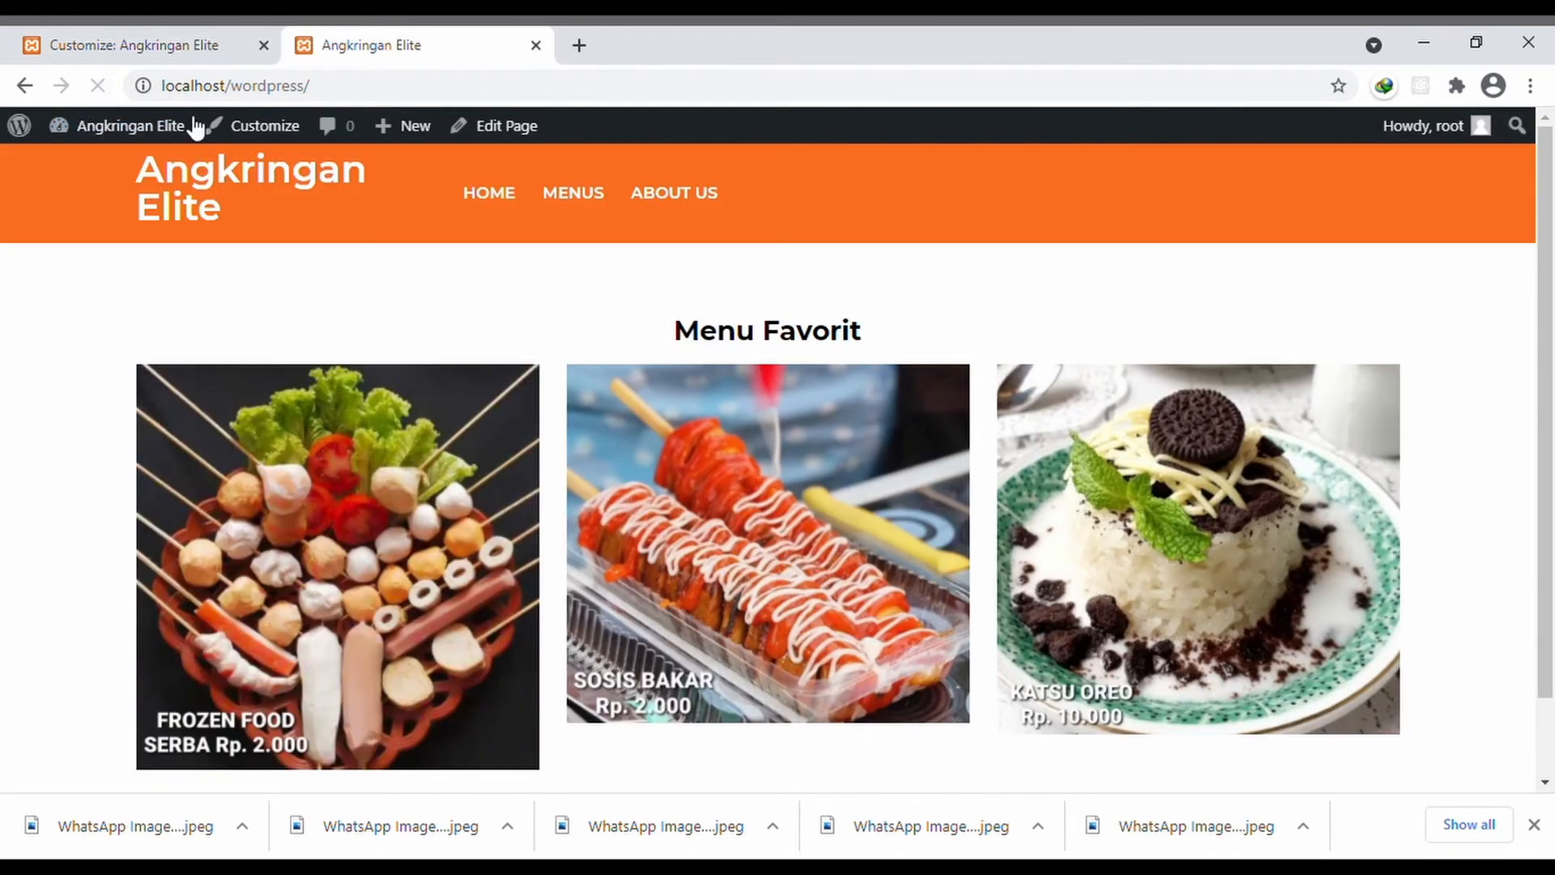
pyautogui.scroll(-2, 503, 417)
pyautogui.scroll(2, 502, 417)
pyautogui.click(557, 195)
pyautogui.scroll(-5, 622, 305)
pyautogui.scroll(4, 622, 304)
pyautogui.scroll(2, 622, 295)
pyautogui.click(674, 201)
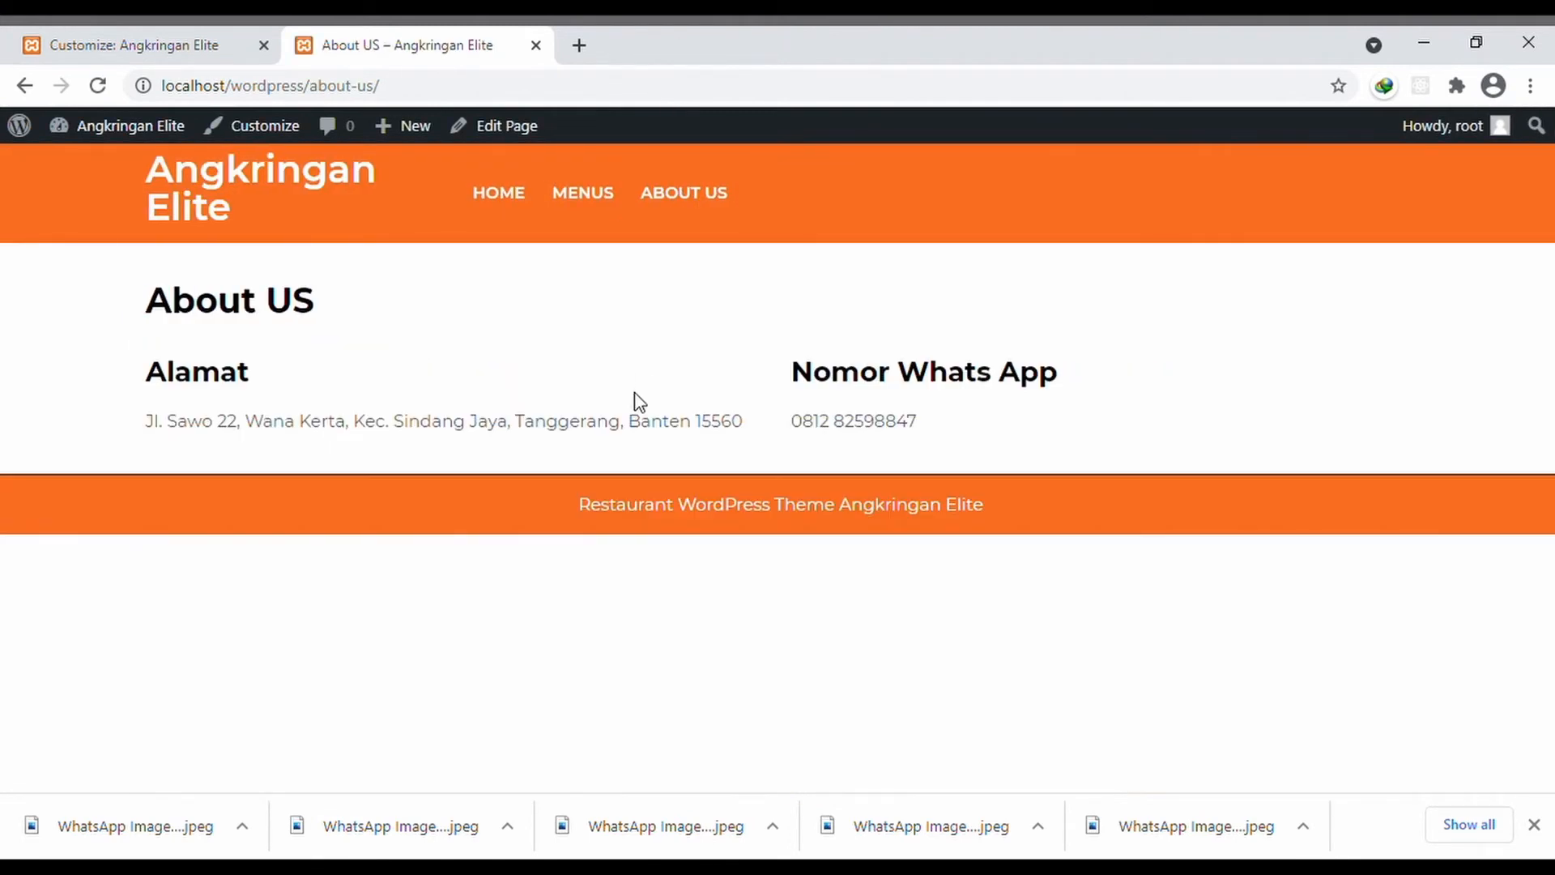
# - Close the customizer and open the About US page for editing from the Pages list
pyautogui.click(71, 37)
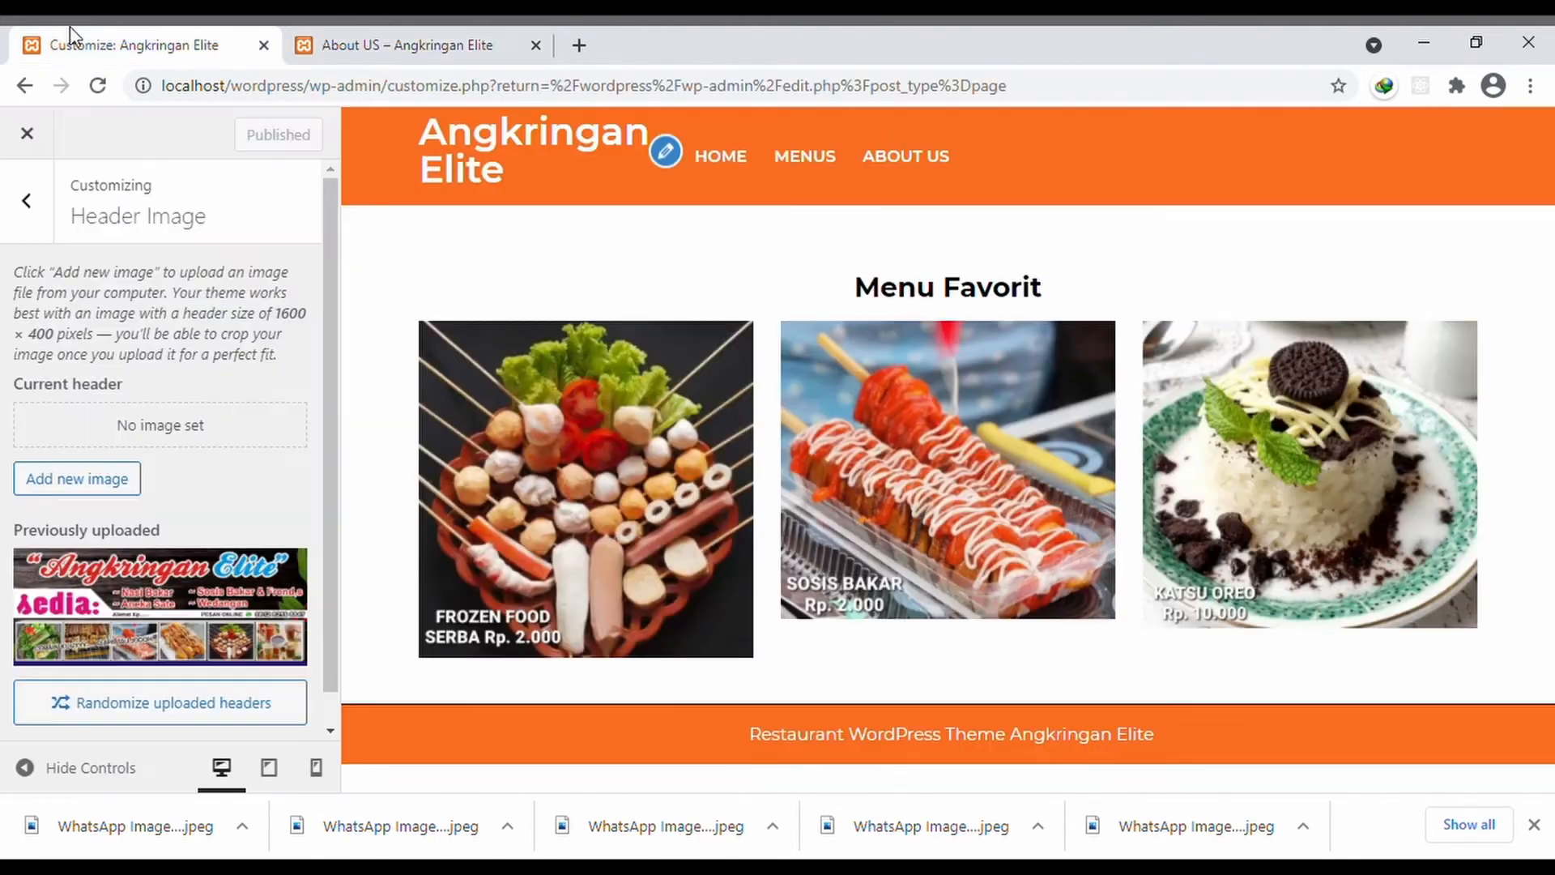
pyautogui.click(35, 198)
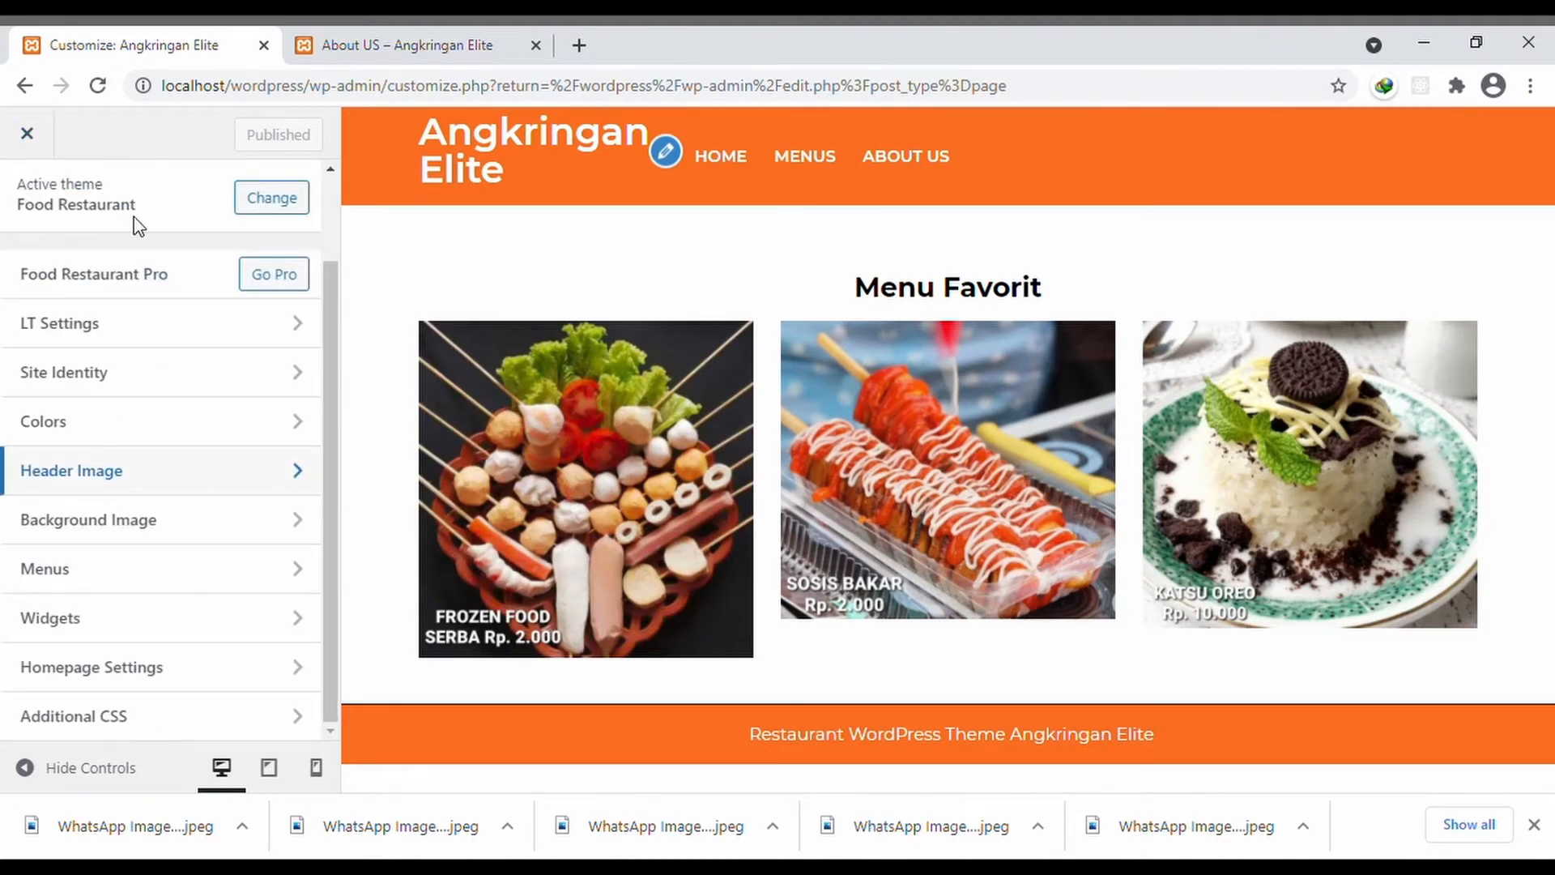
pyautogui.click(36, 130)
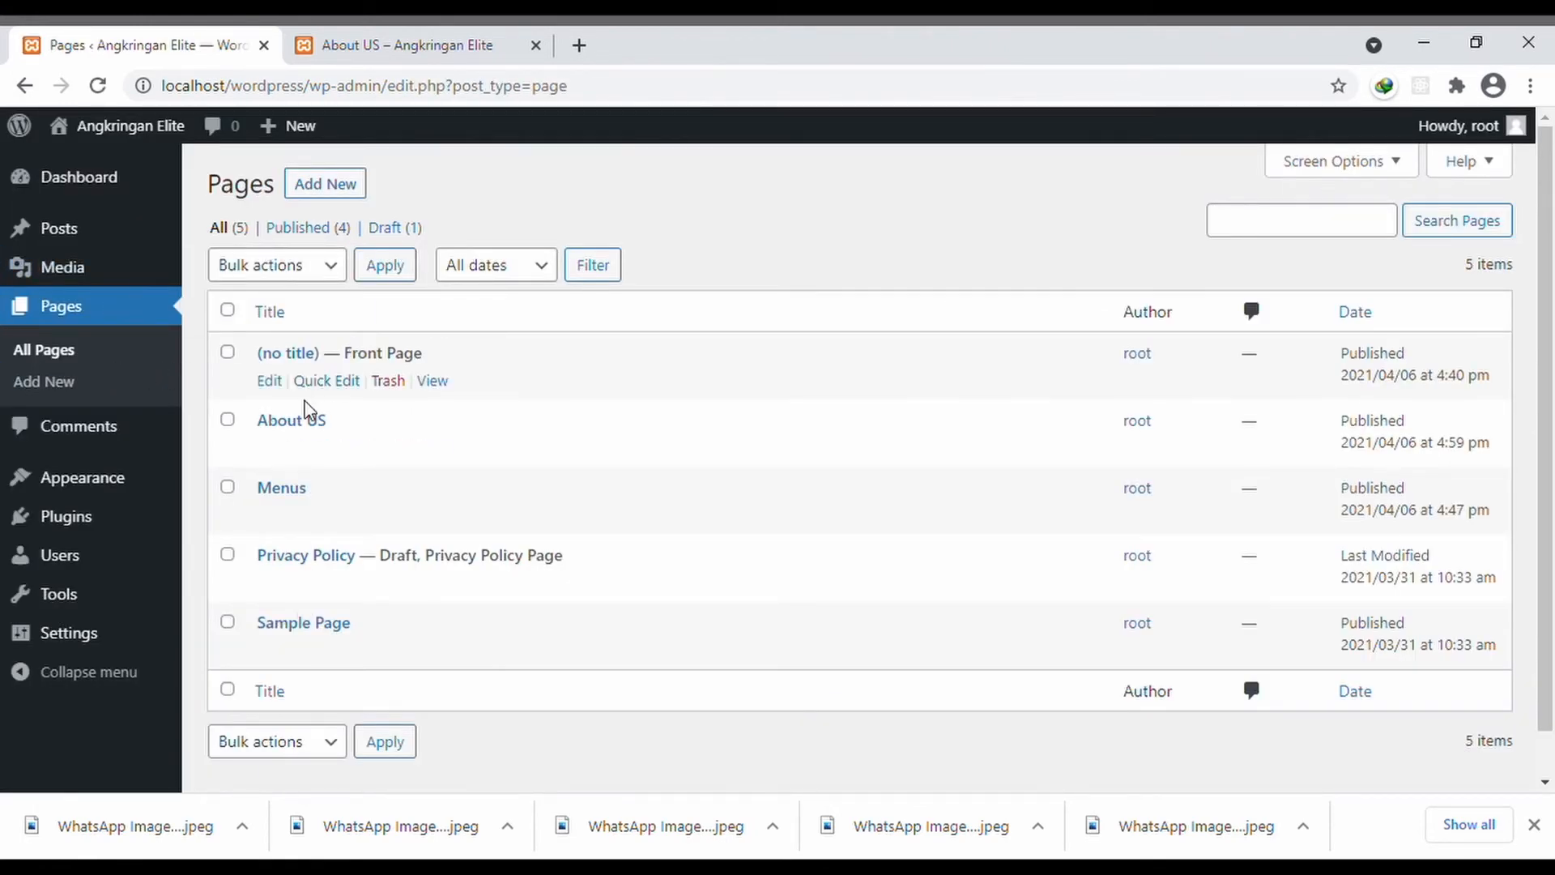
pyautogui.click(272, 449)
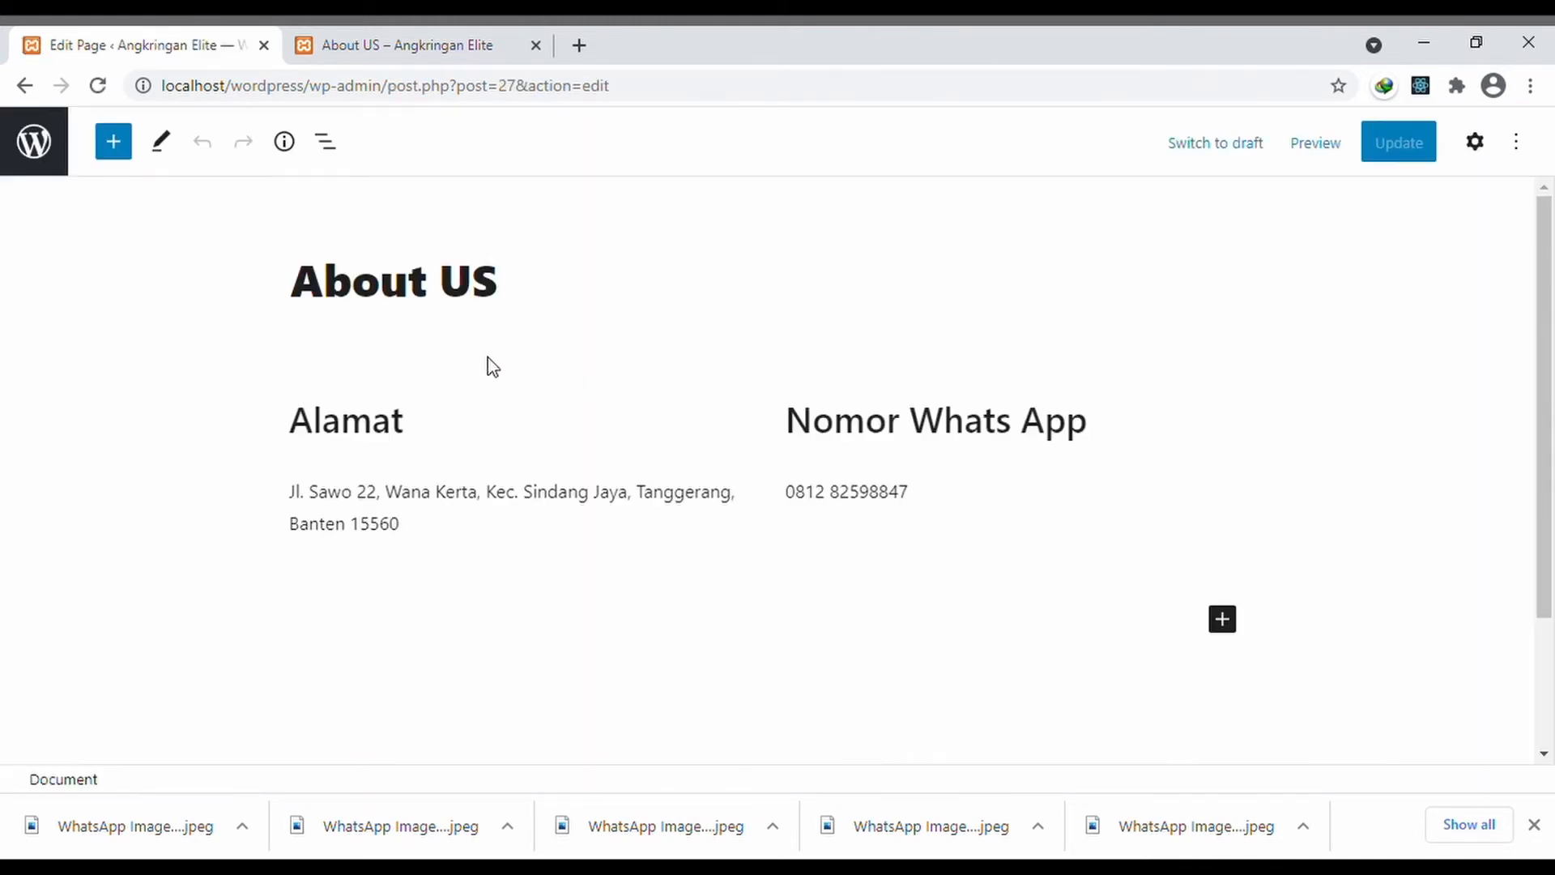
# - Add an Image block below the contact columns on the About US page and upload the Angkringan Elite banner into it
pyautogui.click(1227, 622)
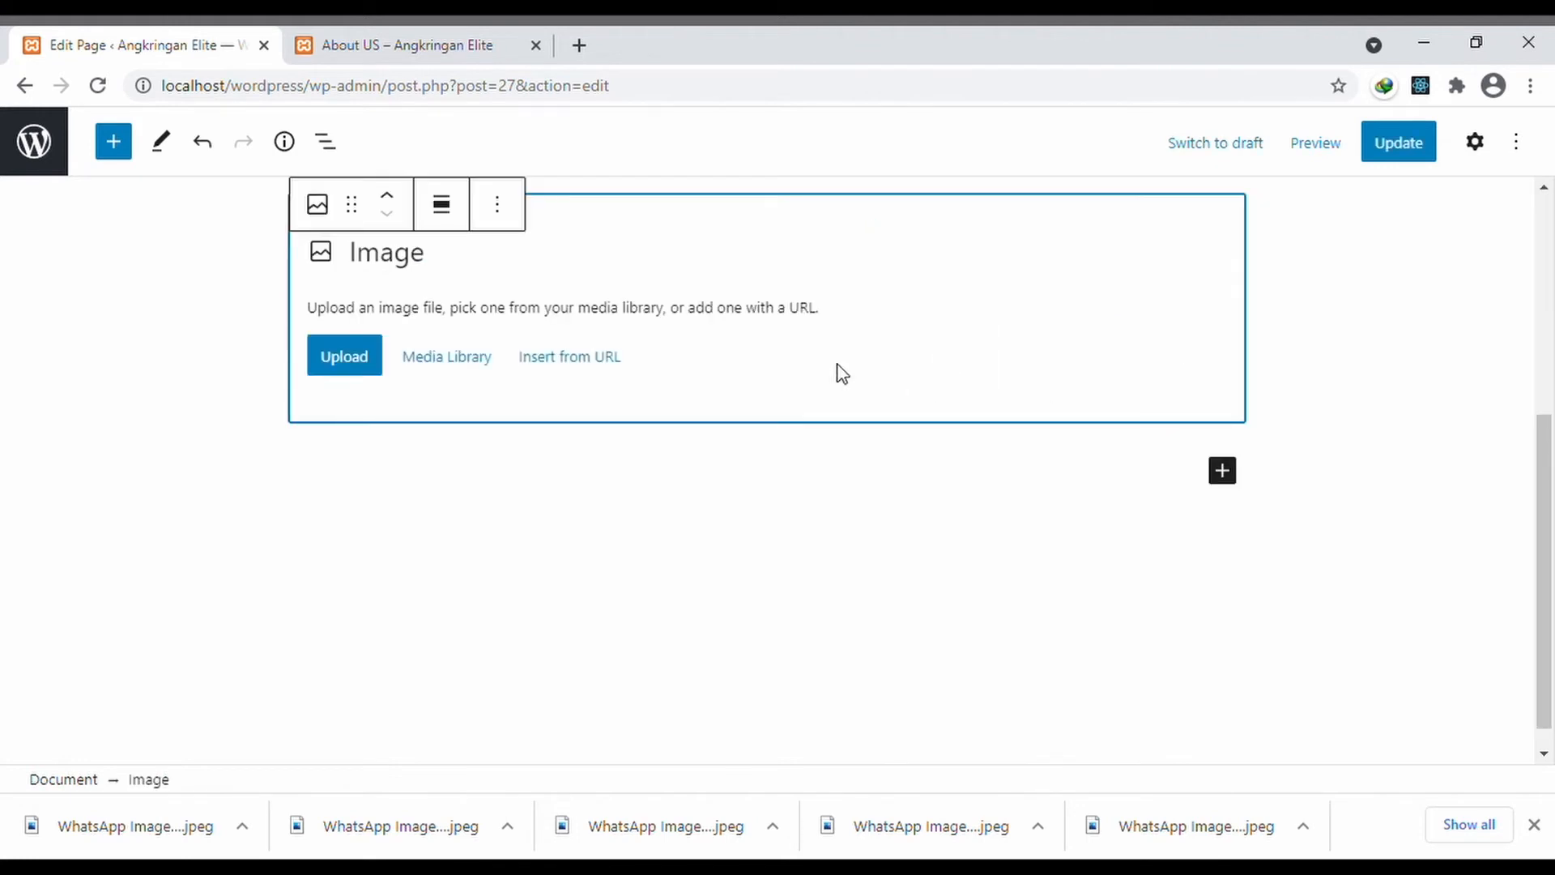
pyautogui.click(347, 354)
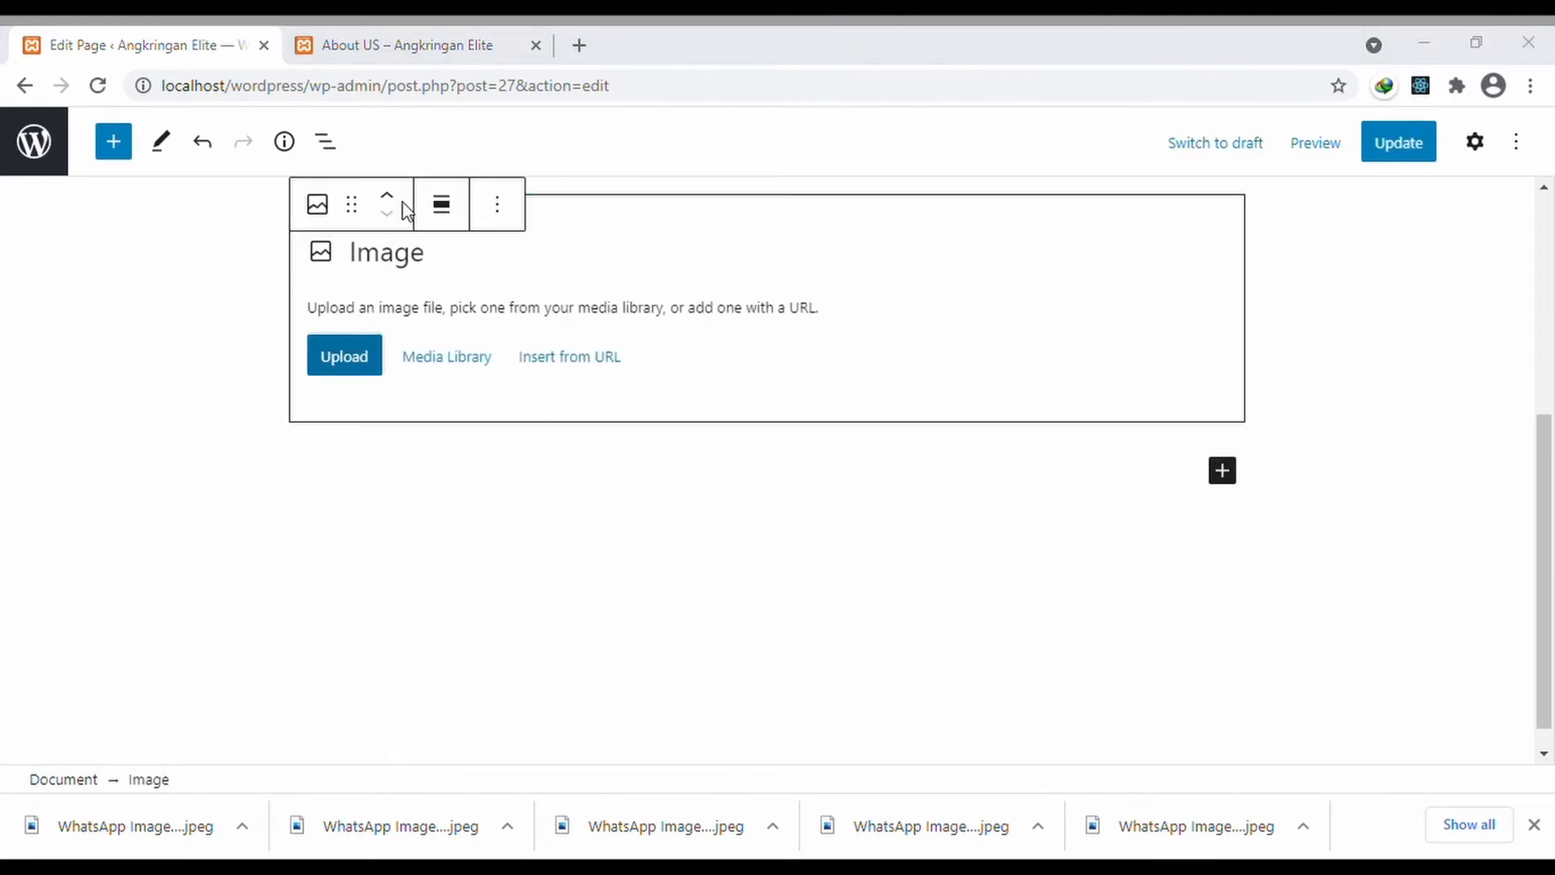
pyautogui.doubleClick(302, 238)
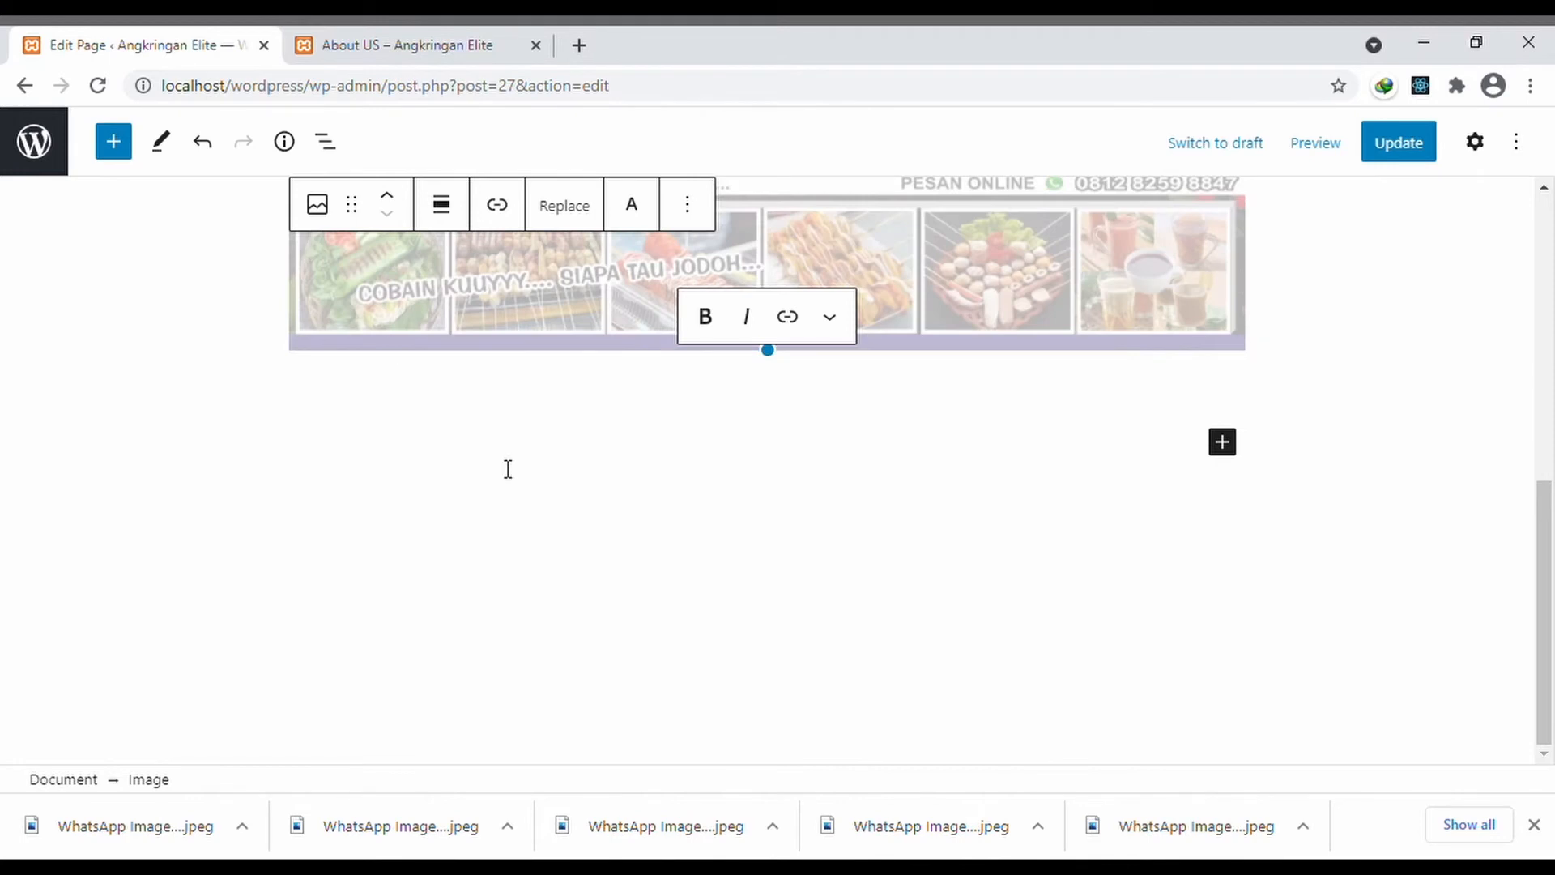
pyautogui.scroll(3, 504, 467)
pyautogui.scroll(4, 617, 624)
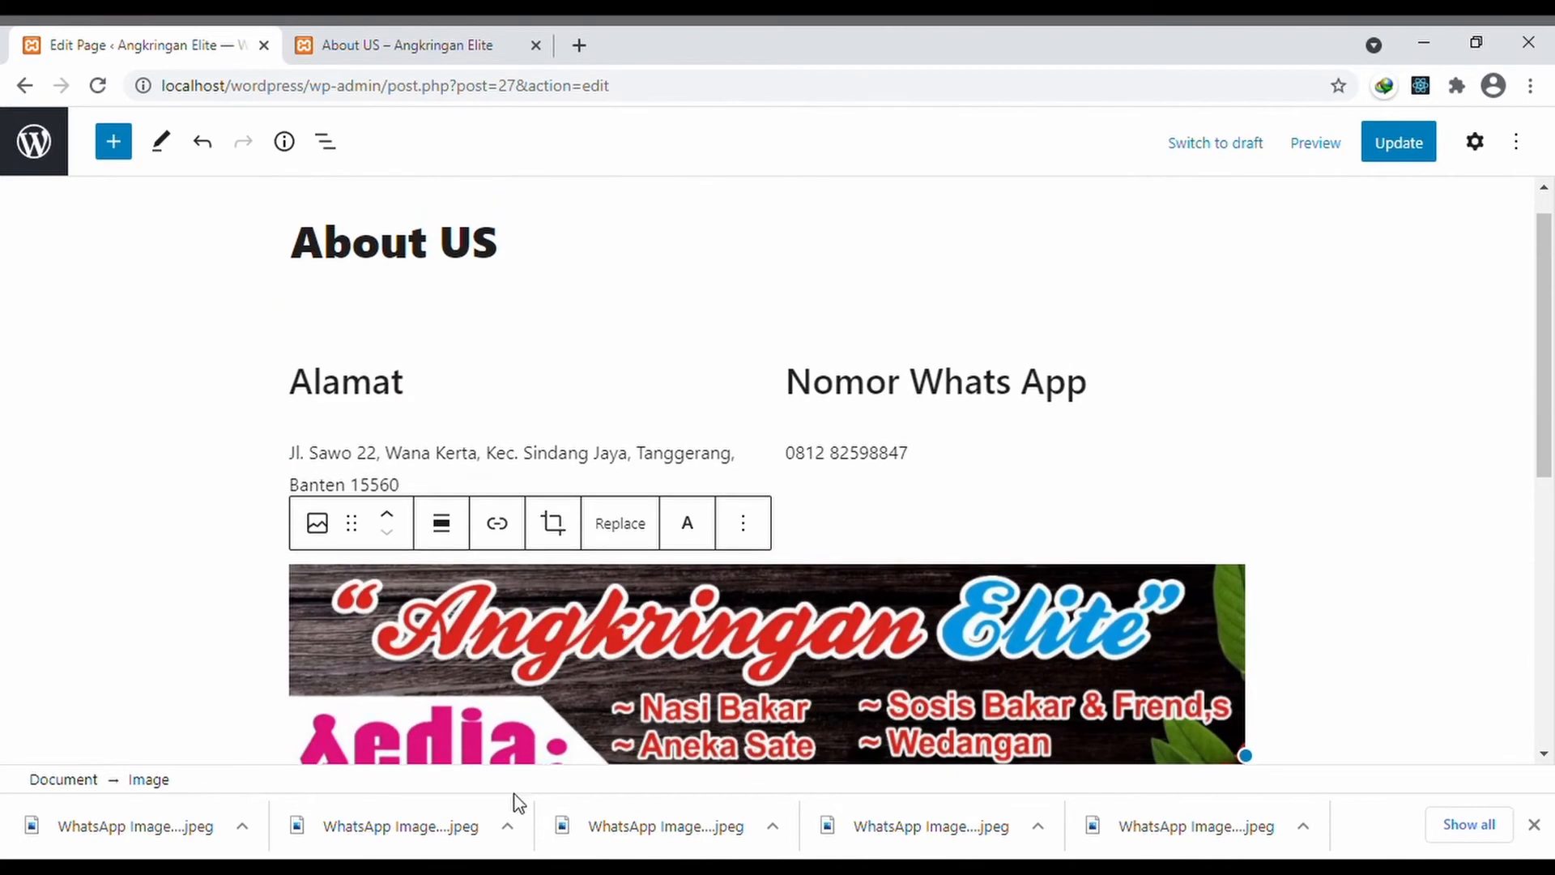
# - Move the banner image above the Alamat and Nomor Whats App columns, update the page, and review its layout
pyautogui.moveTo(716, 663); pyautogui.dragTo(729, 543)
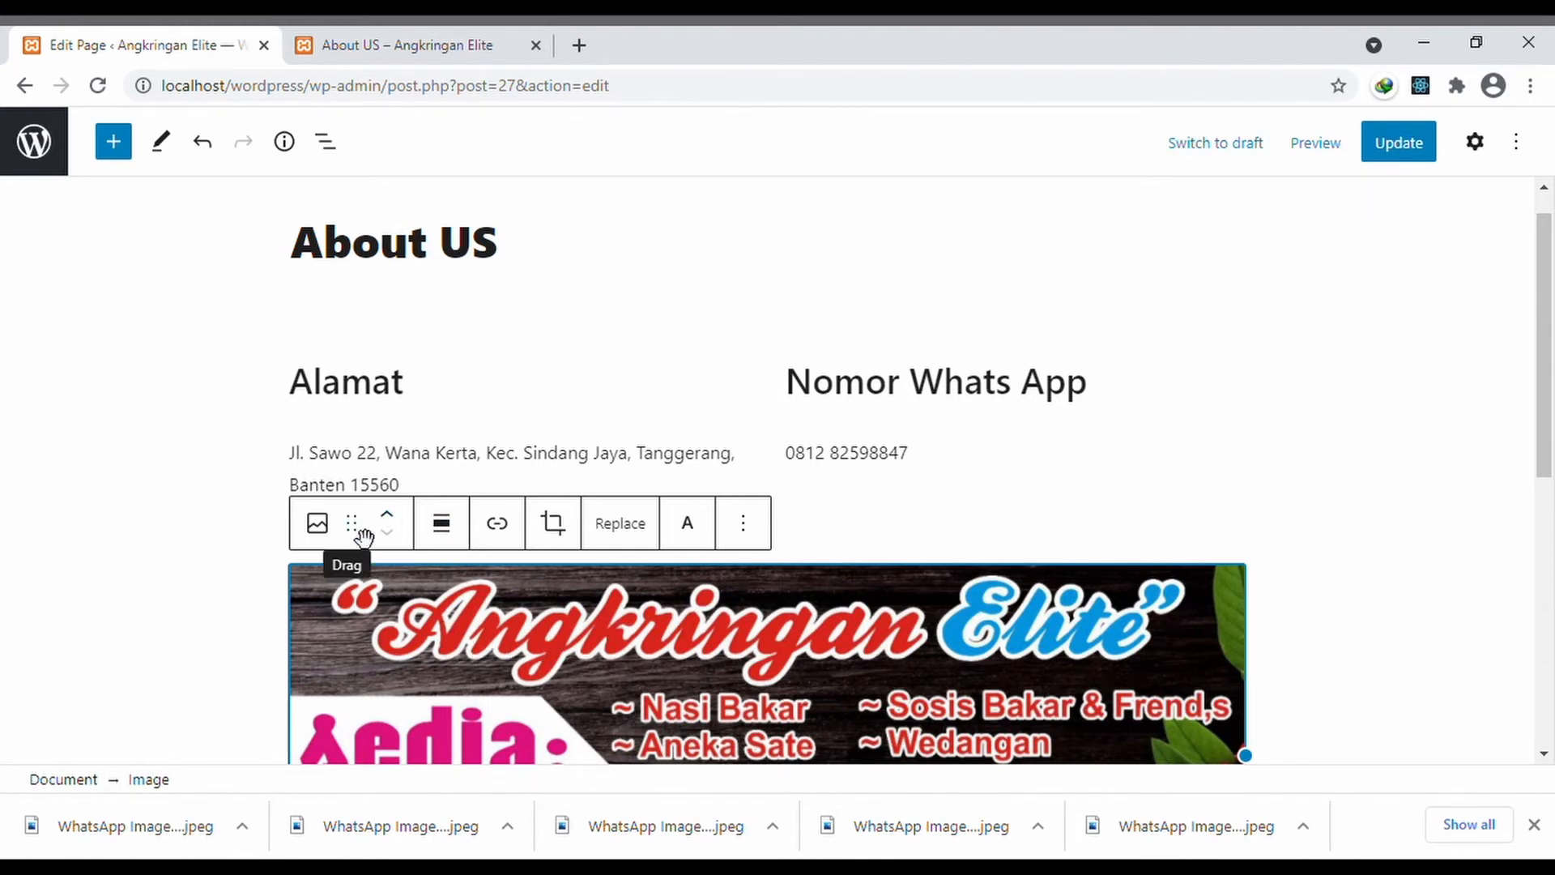
pyautogui.moveTo(352, 523); pyautogui.dragTo(383, 611)
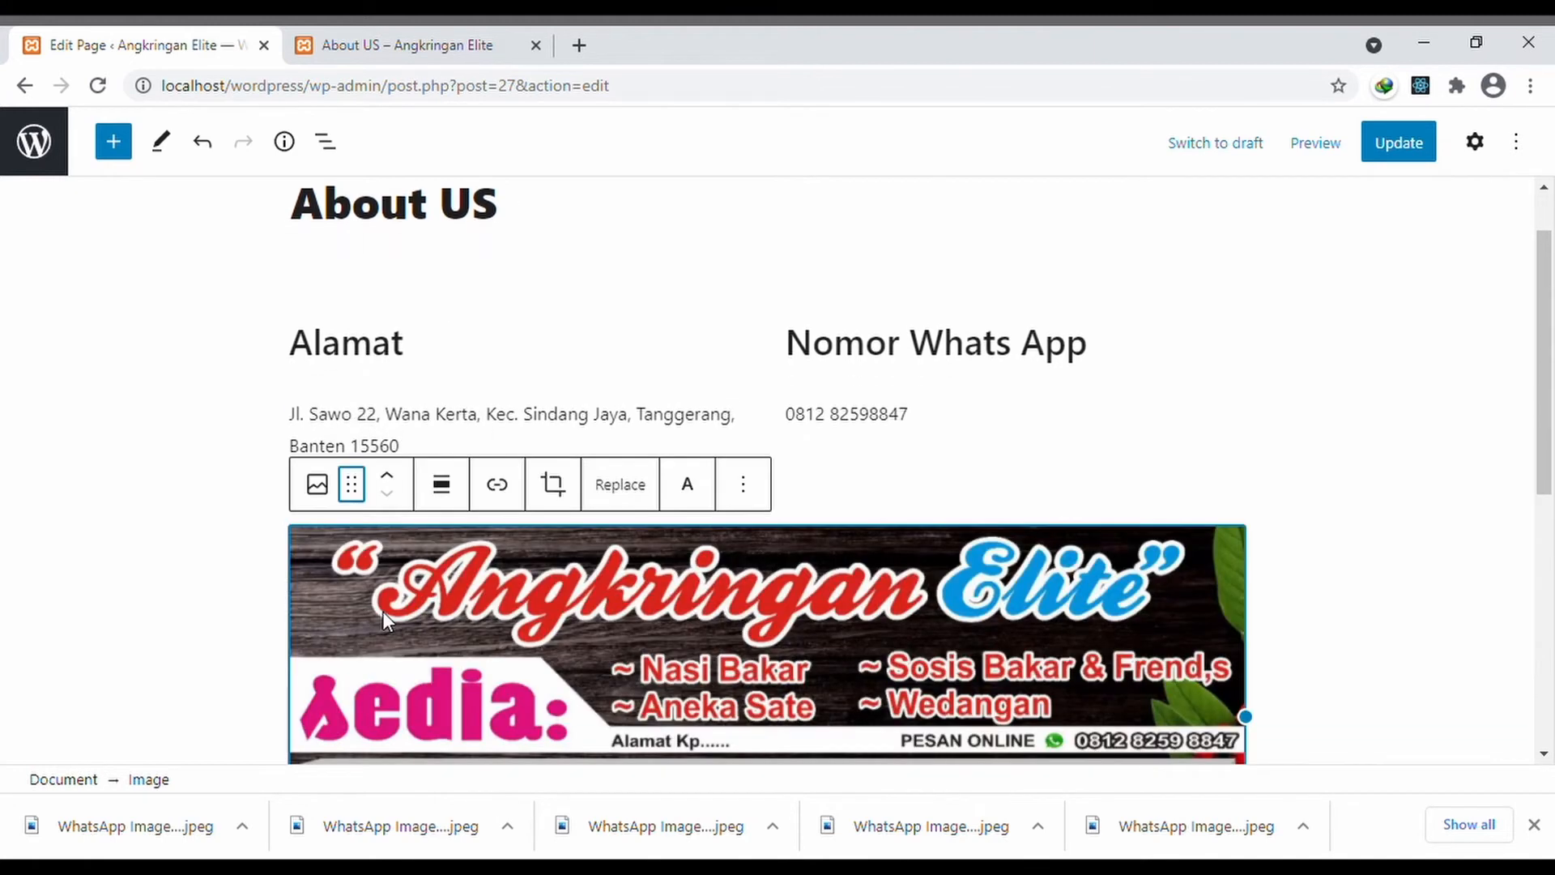
pyautogui.click(396, 481)
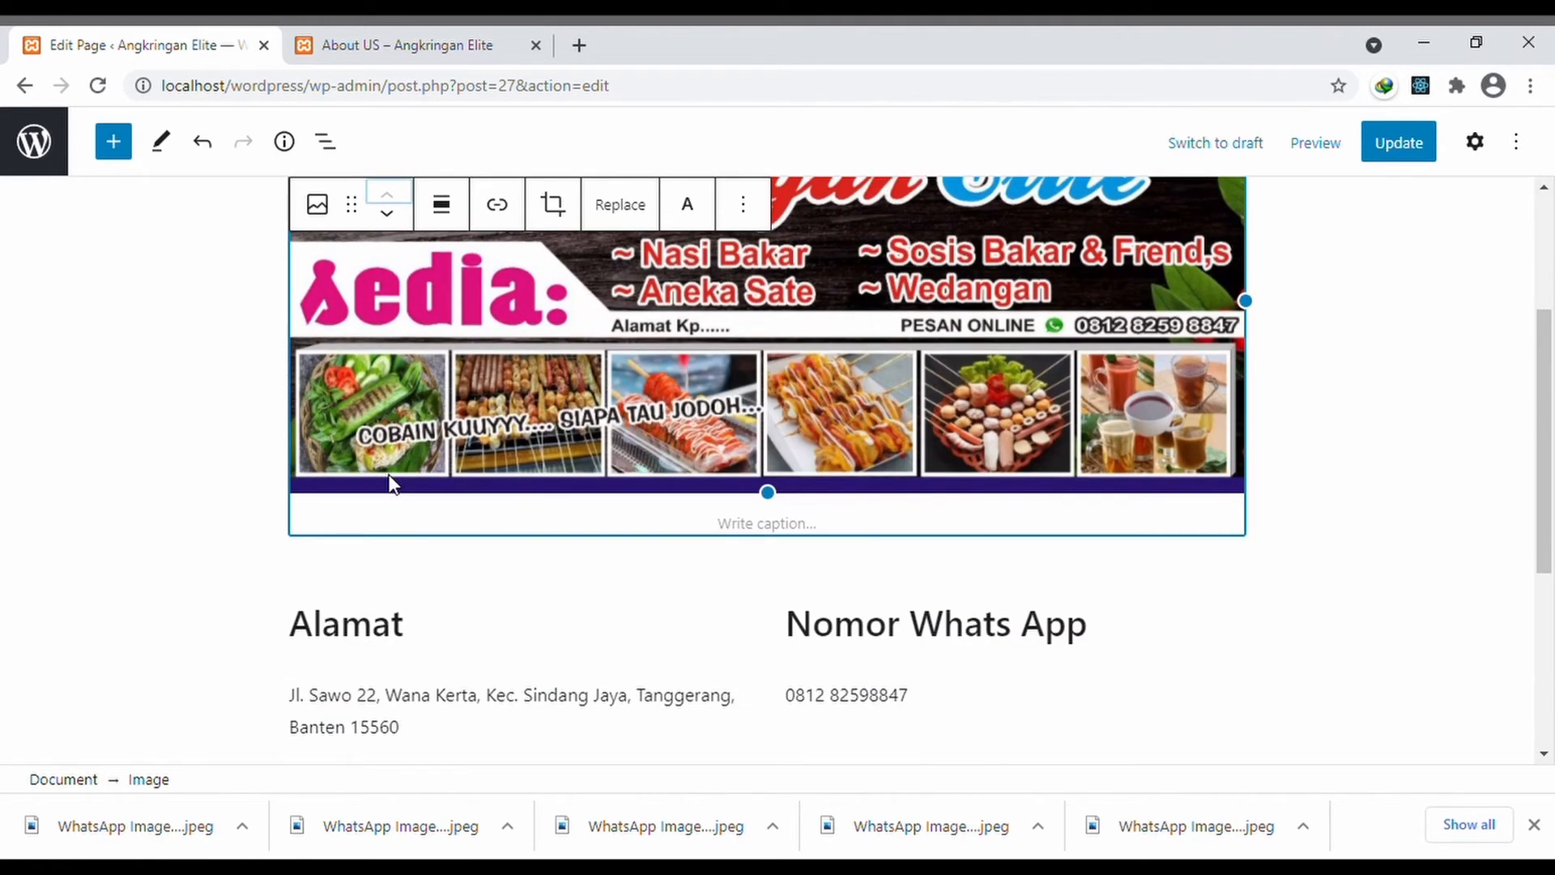
pyautogui.click(389, 215)
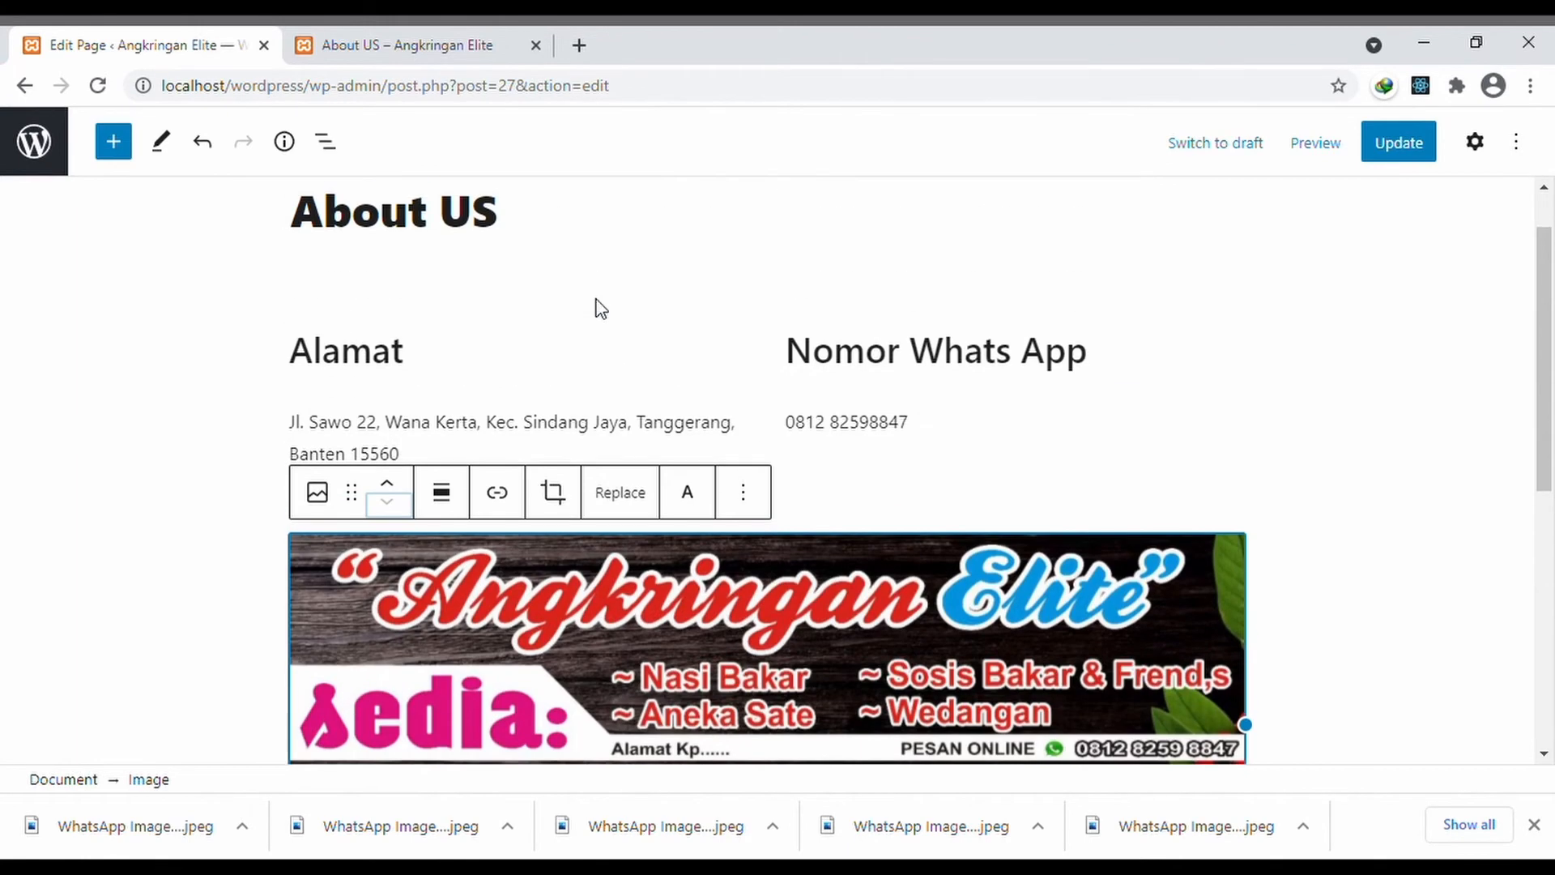
pyautogui.click(388, 486)
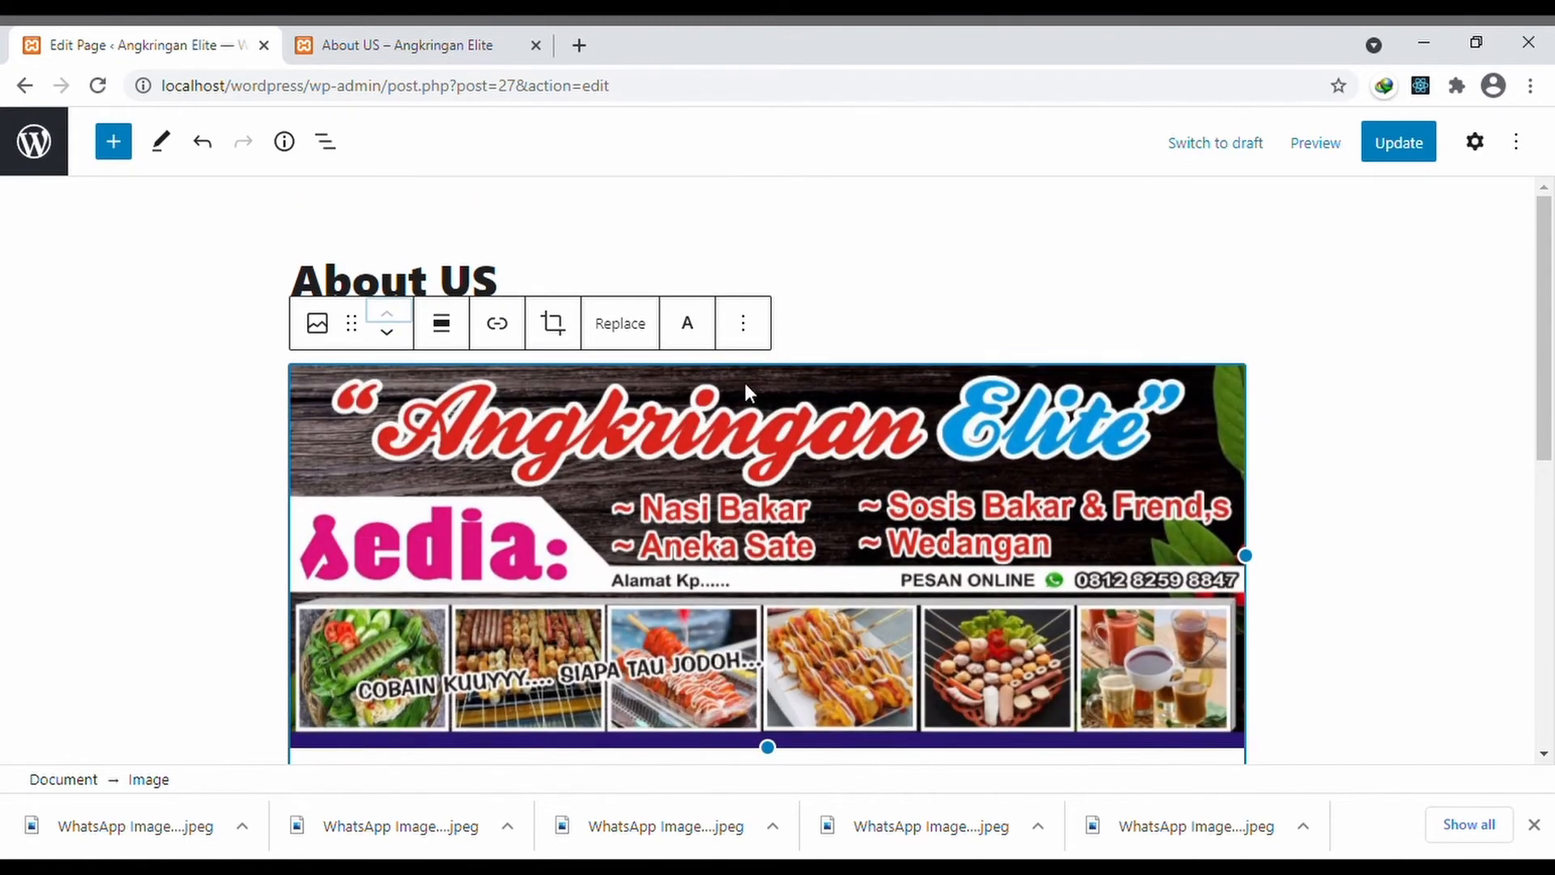
pyautogui.click(1406, 137)
pyautogui.scroll(-8, 1146, 290)
pyautogui.scroll(5, 1142, 287)
pyautogui.scroll(3, 1137, 279)
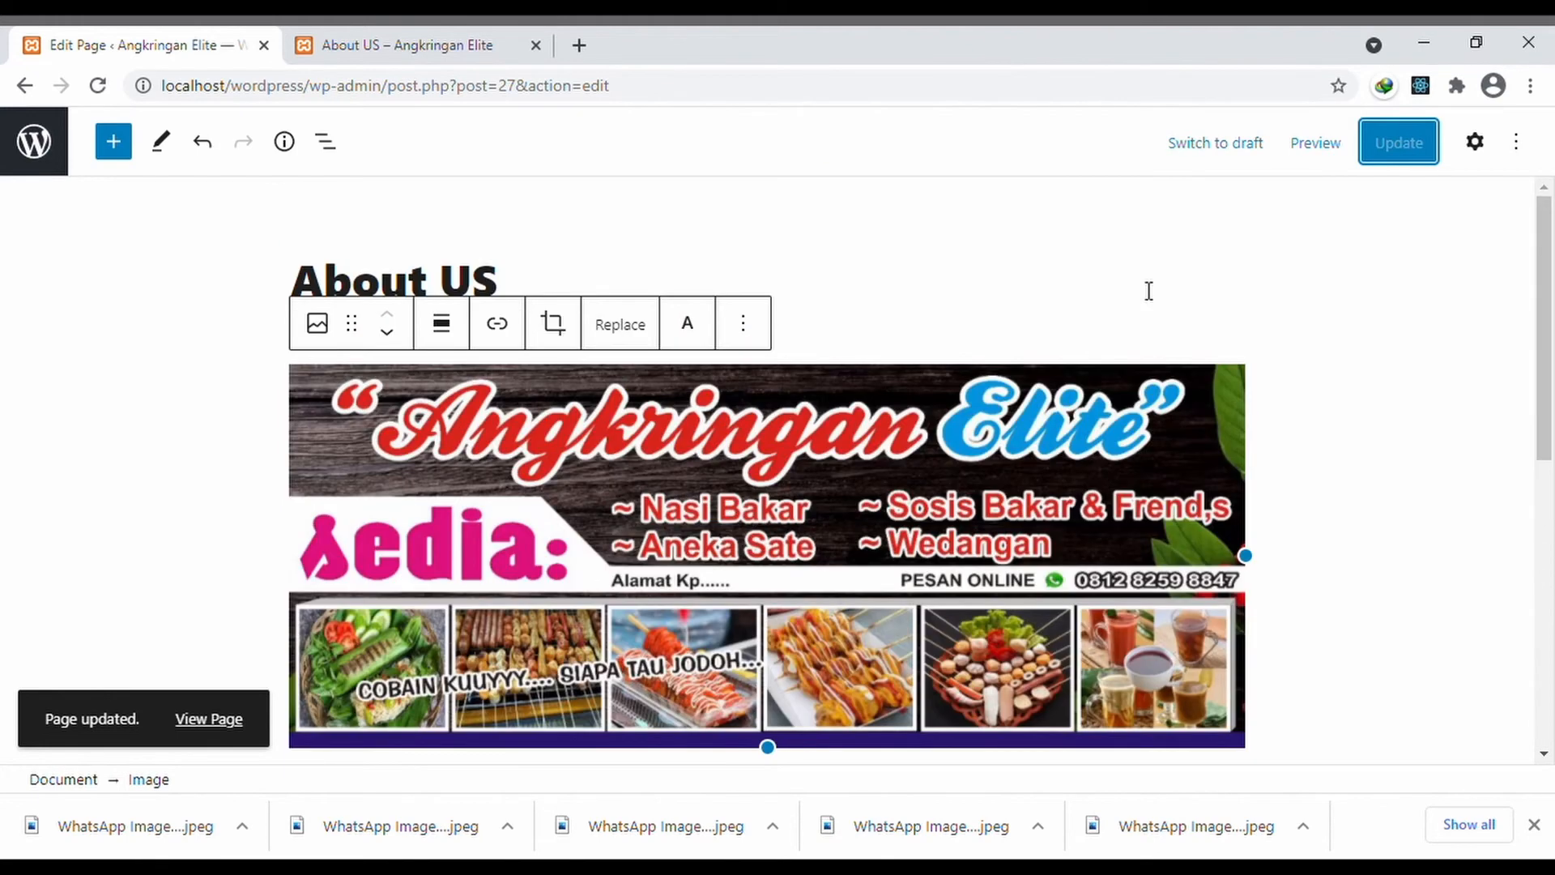
# - Preview the About US page in a new tab and examine the banner, contact columns and footer layout
pyautogui.click(1312, 143)
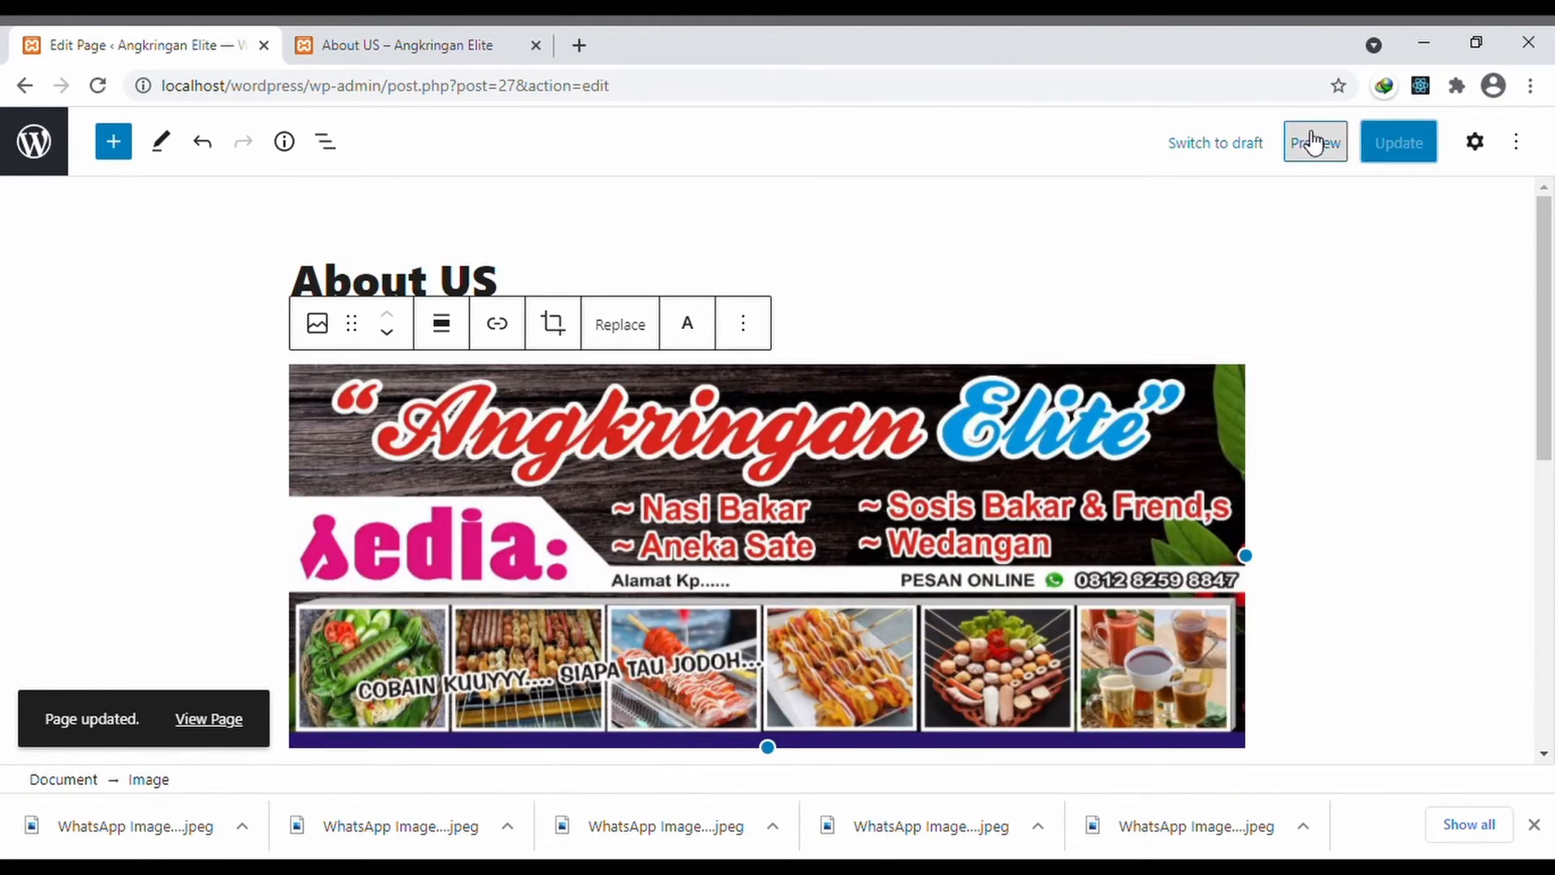
pyautogui.click(1227, 357)
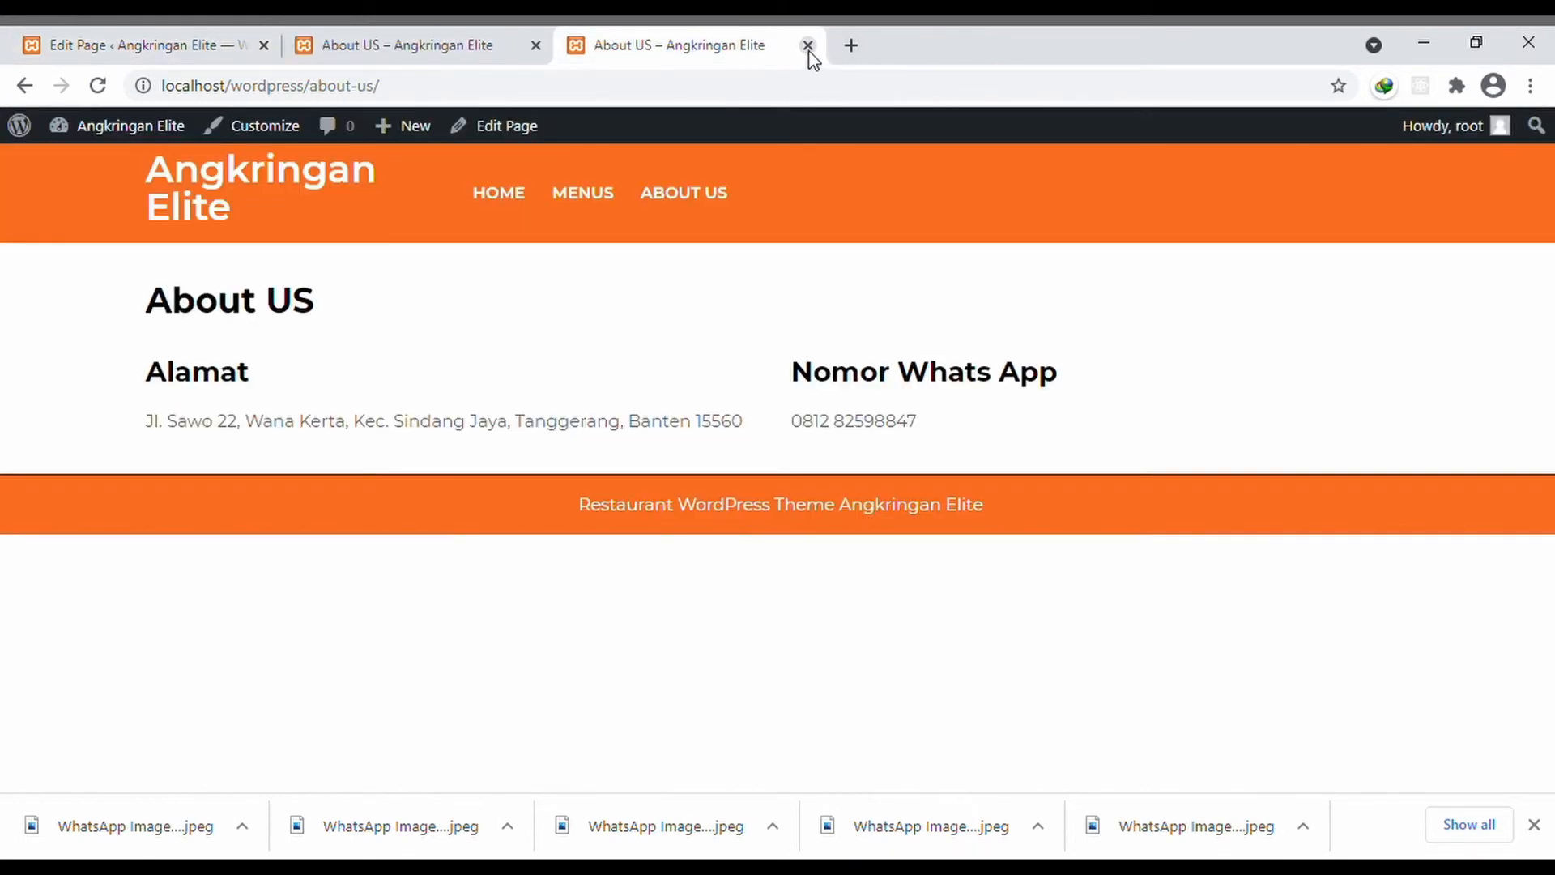
pyautogui.click(808, 46)
pyautogui.scroll(-3, 757, 400)
pyautogui.scroll(1, 757, 400)
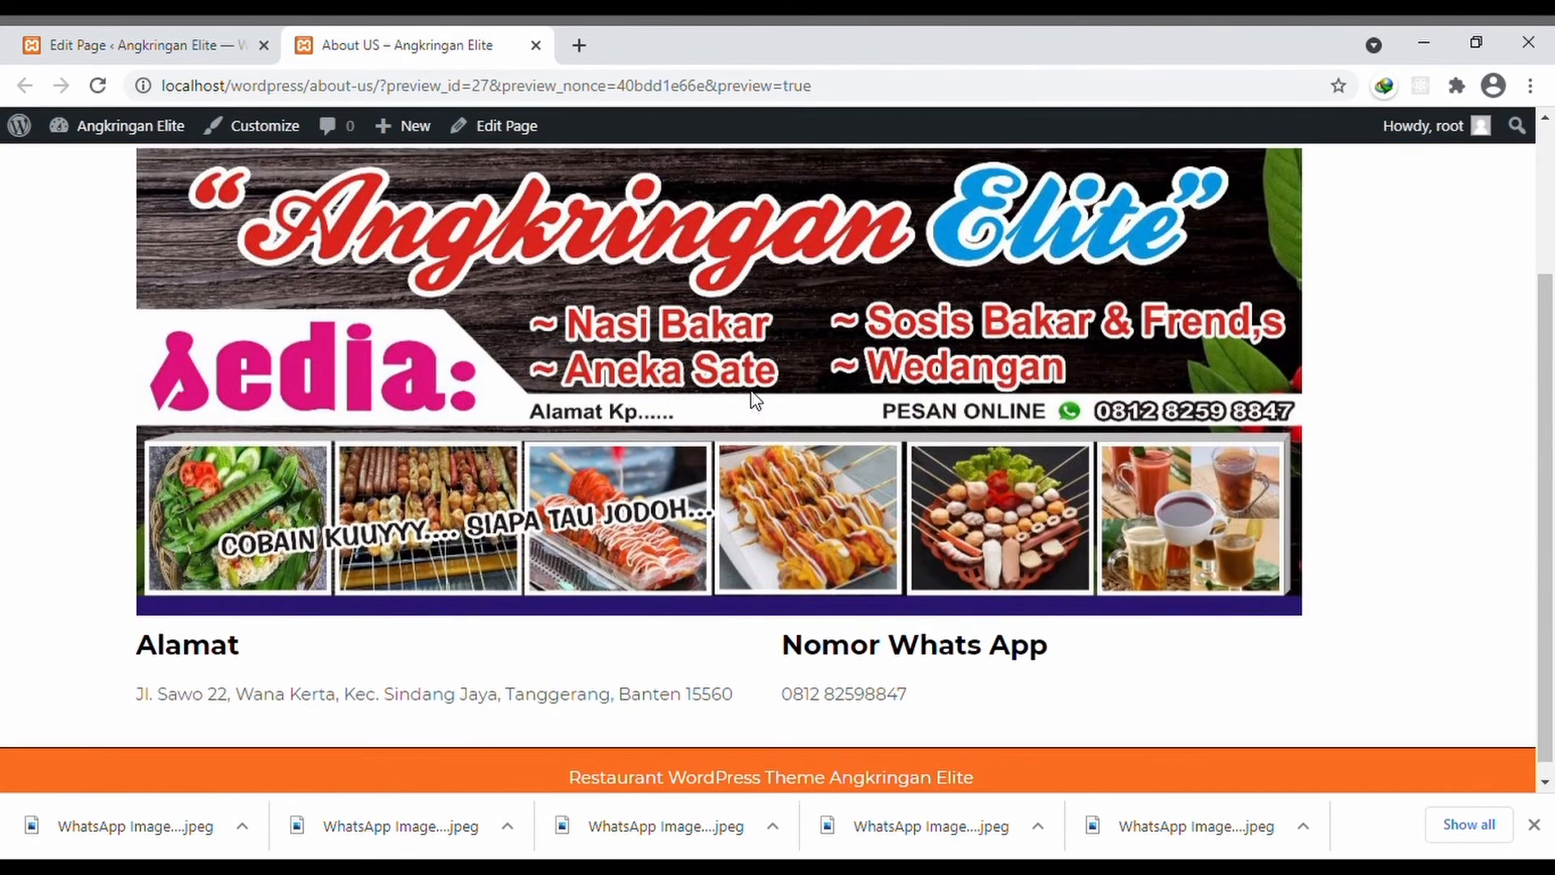
pyautogui.scroll(2, 755, 399)
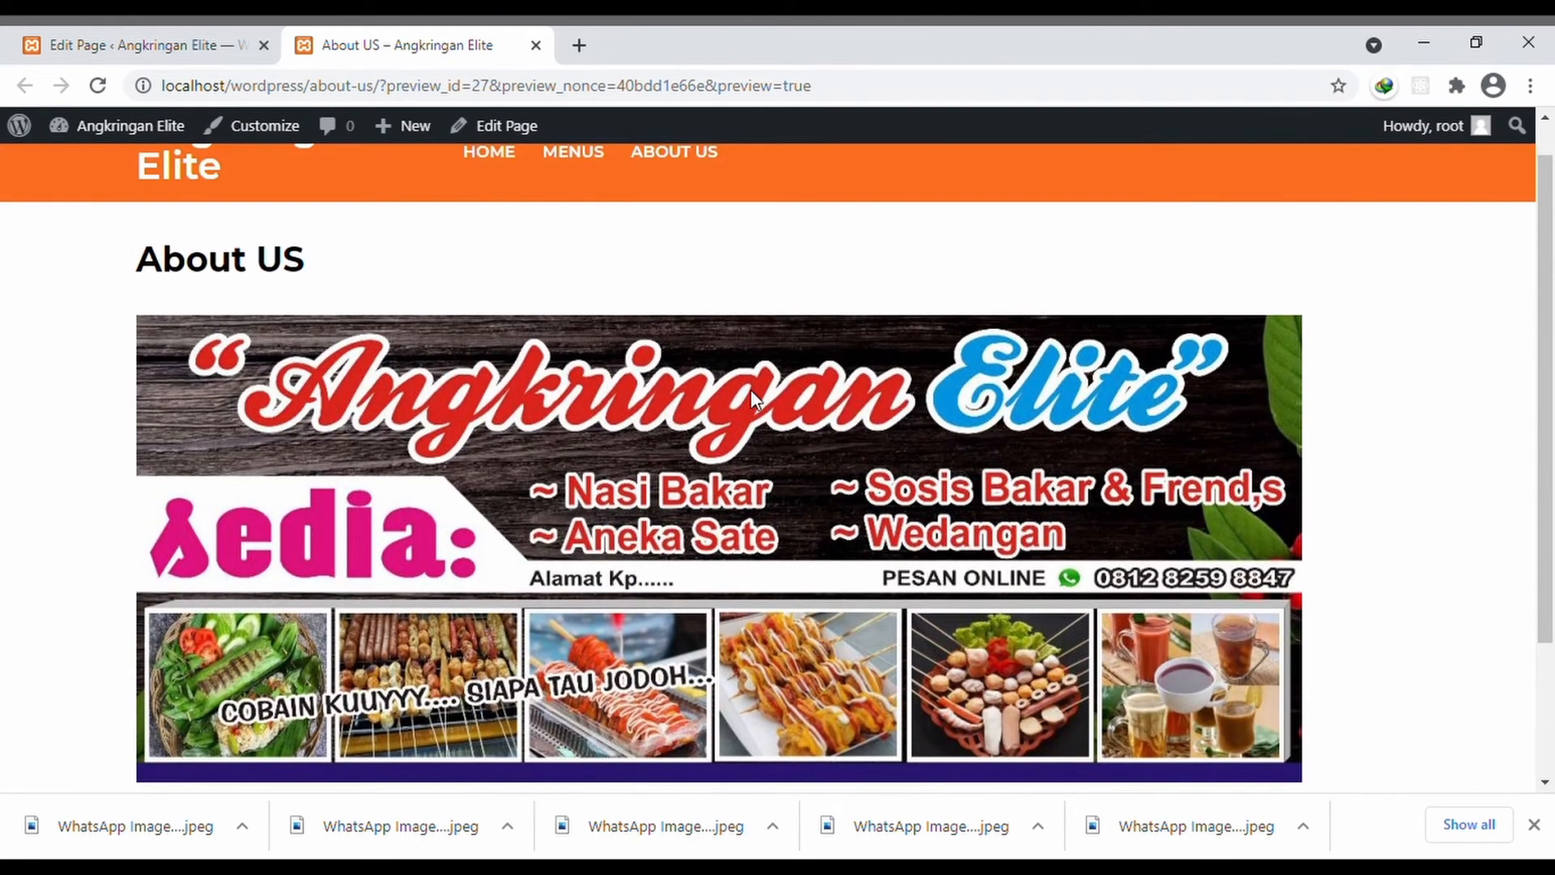
pyautogui.scroll(-3, 755, 399)
pyautogui.scroll(3, 757, 400)
pyautogui.scroll(-3, 756, 400)
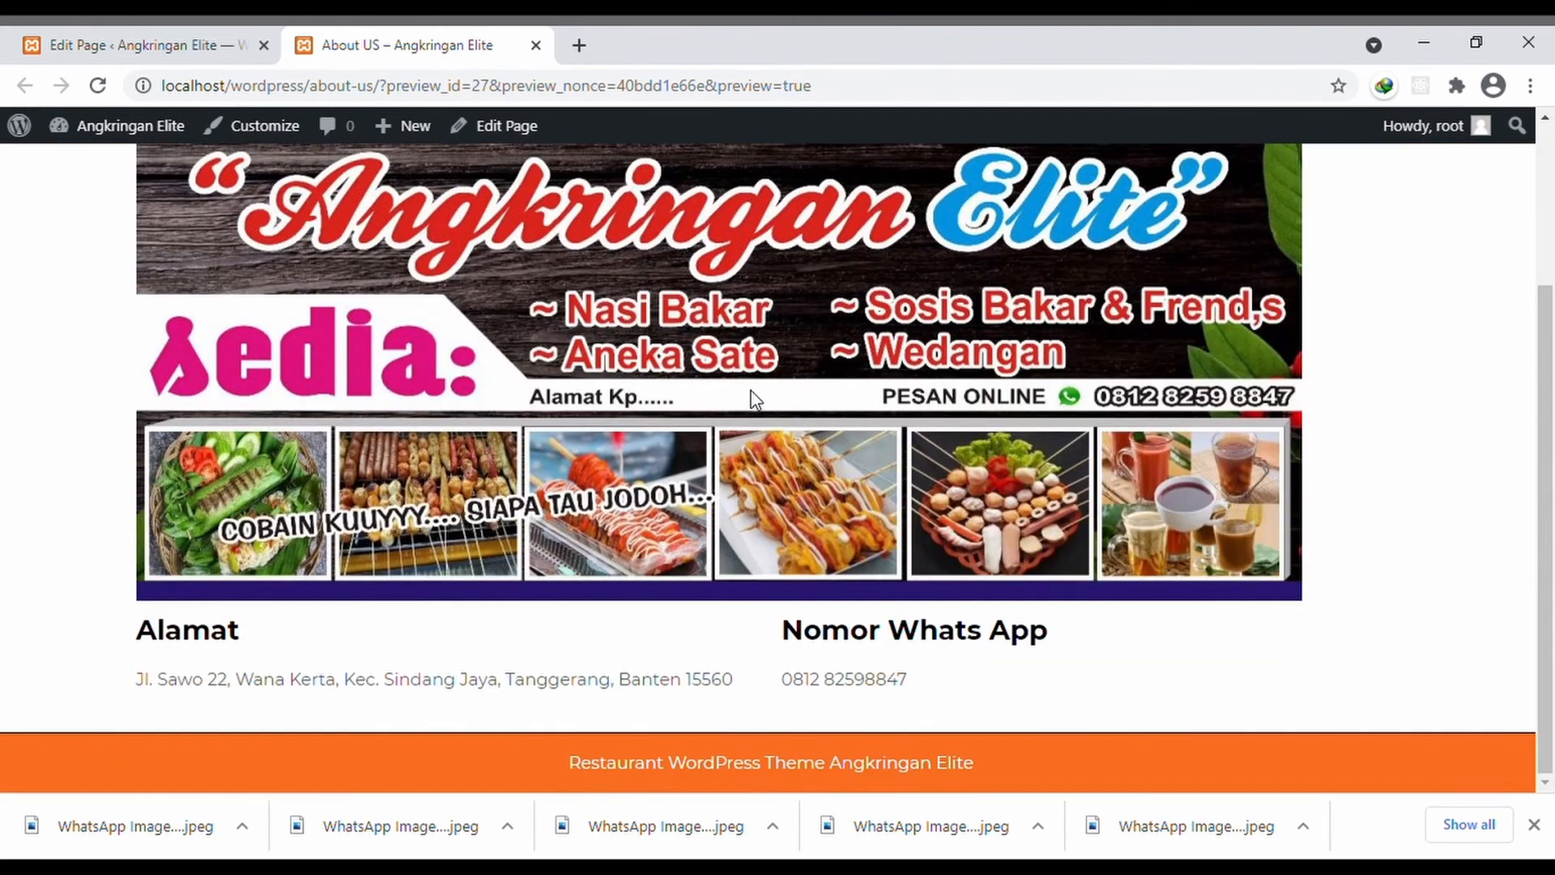
pyautogui.scroll(3, 755, 399)
pyautogui.scroll(-3, 755, 399)
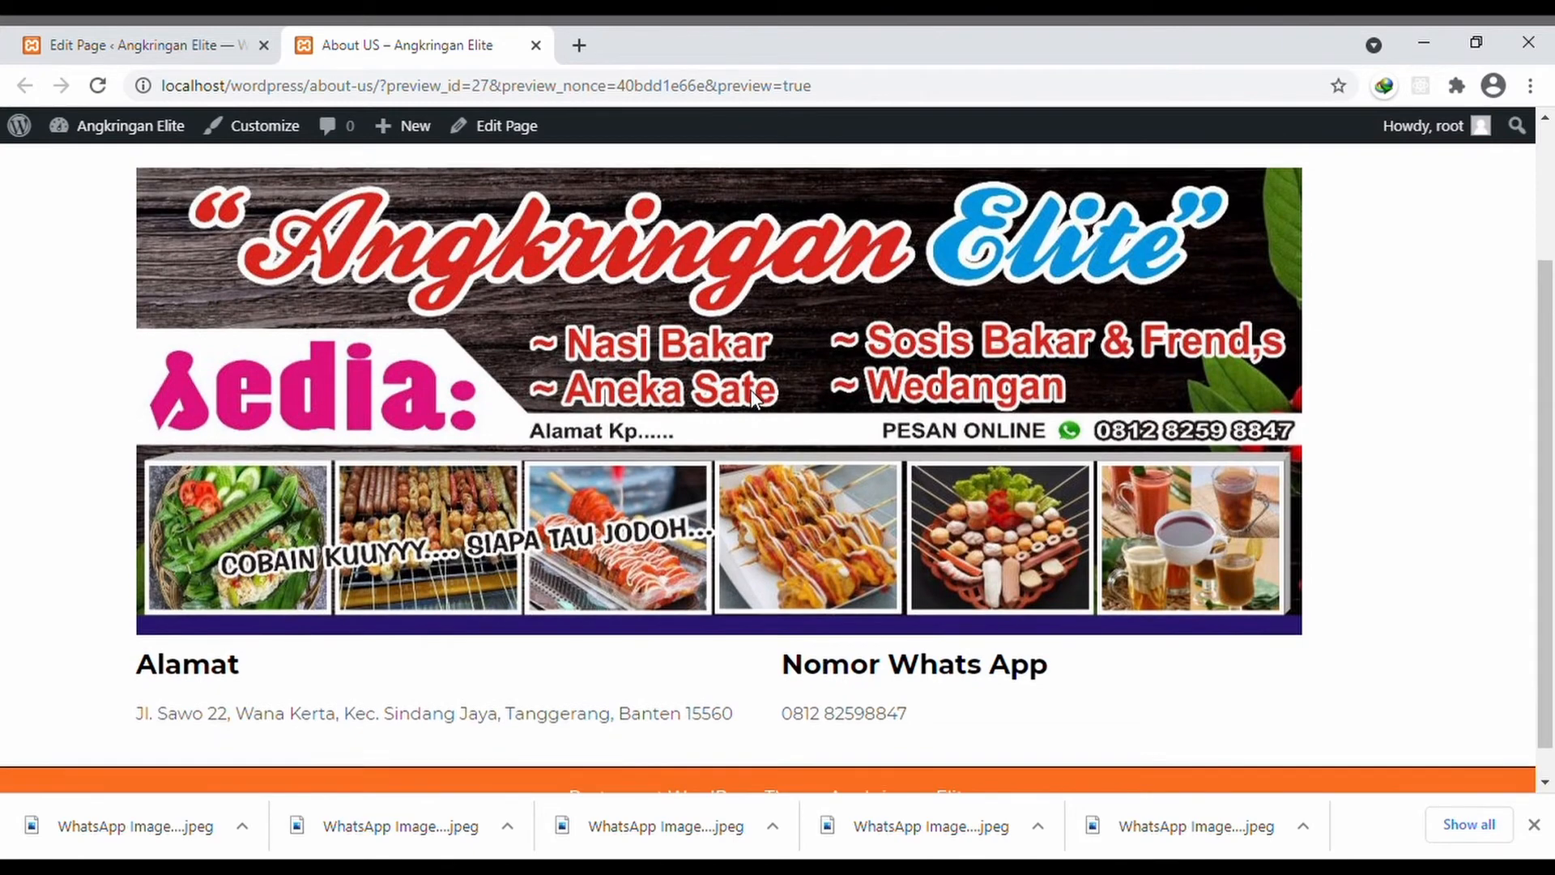
pyautogui.scroll(3, 755, 399)
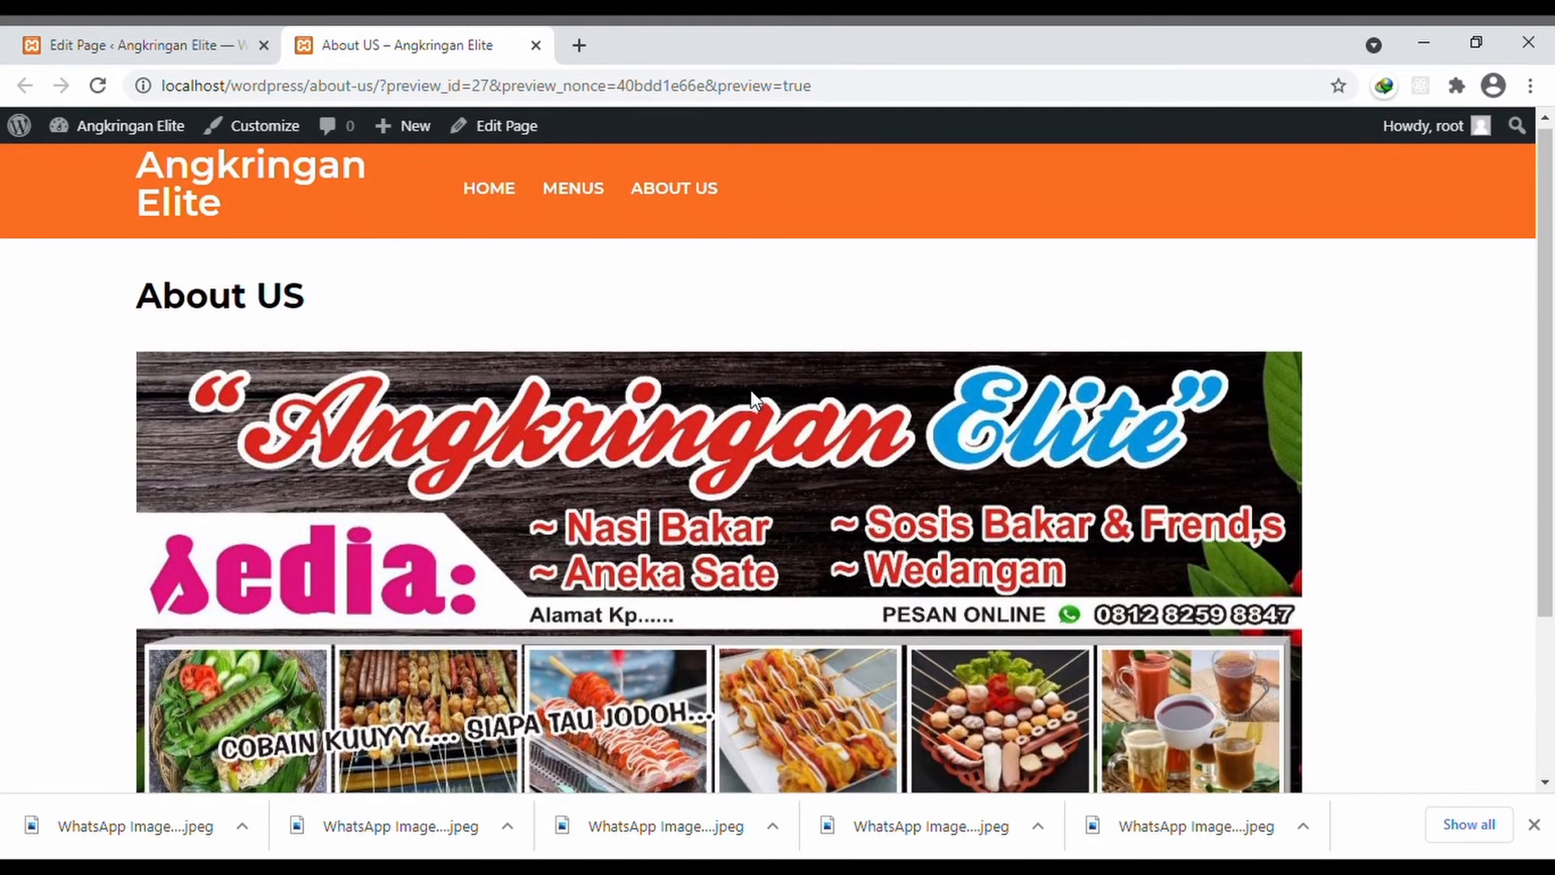
pyautogui.scroll(-3, 755, 399)
pyautogui.scroll(1, 754, 398)
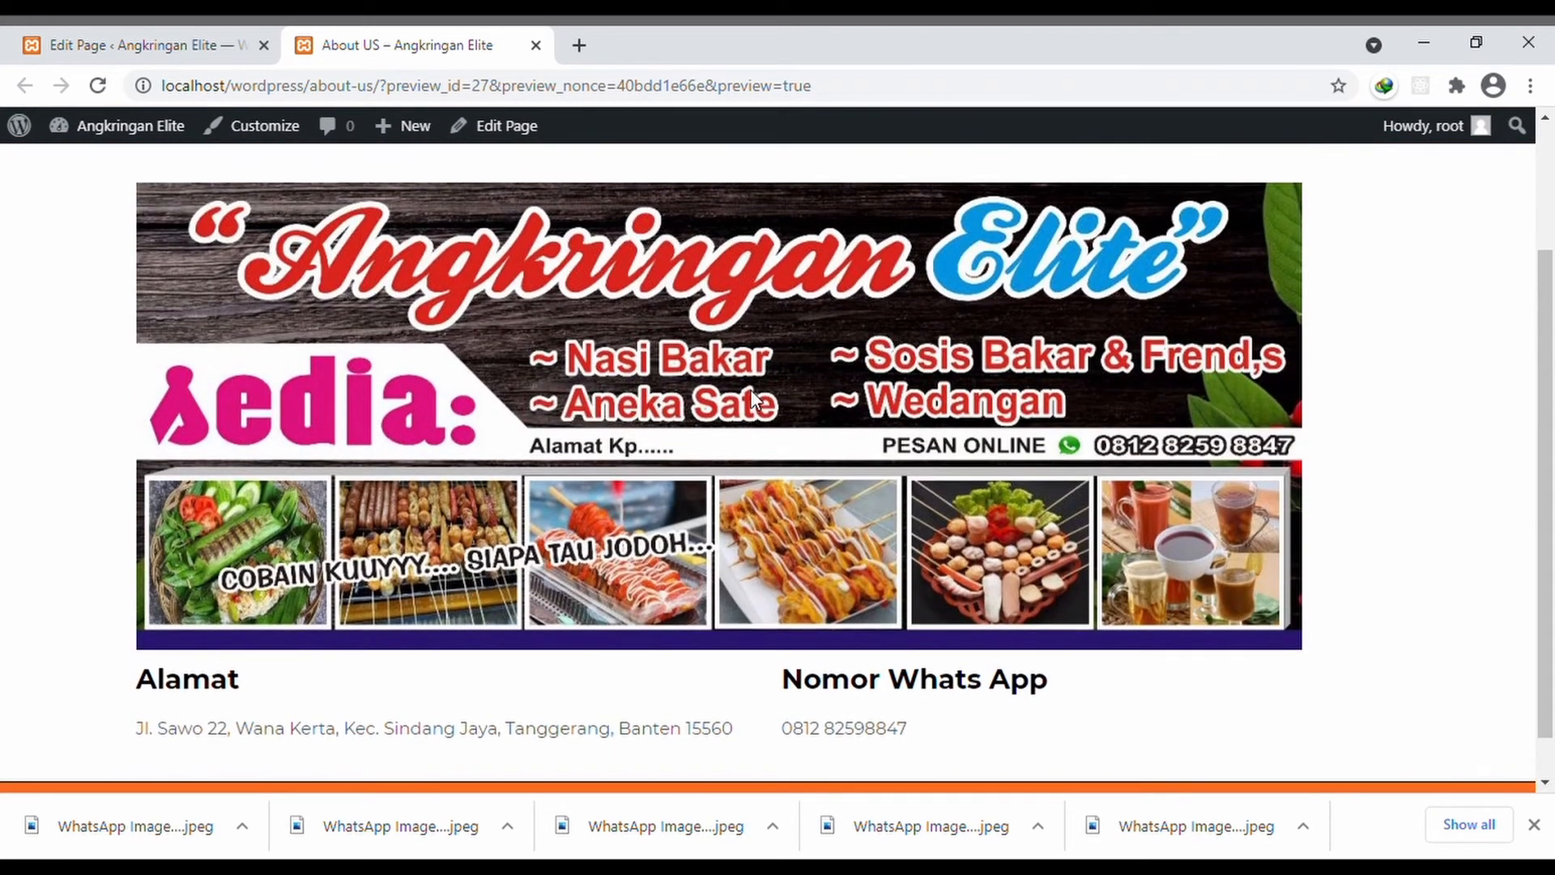
pyautogui.scroll(2, 754, 399)
pyautogui.scroll(-1, 753, 399)
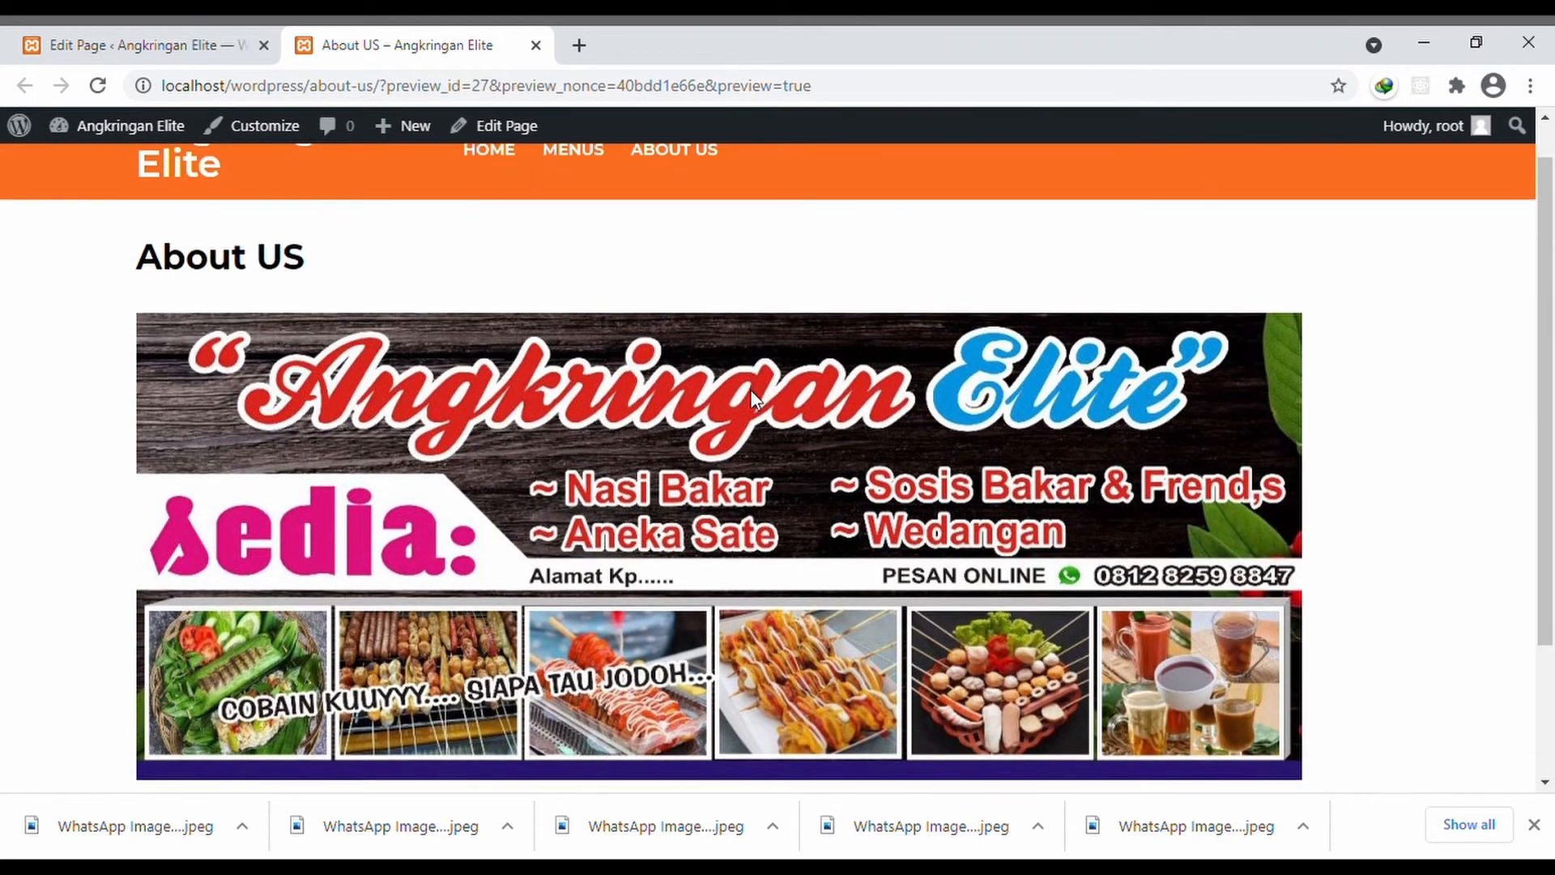
pyautogui.scroll(1, 754, 399)
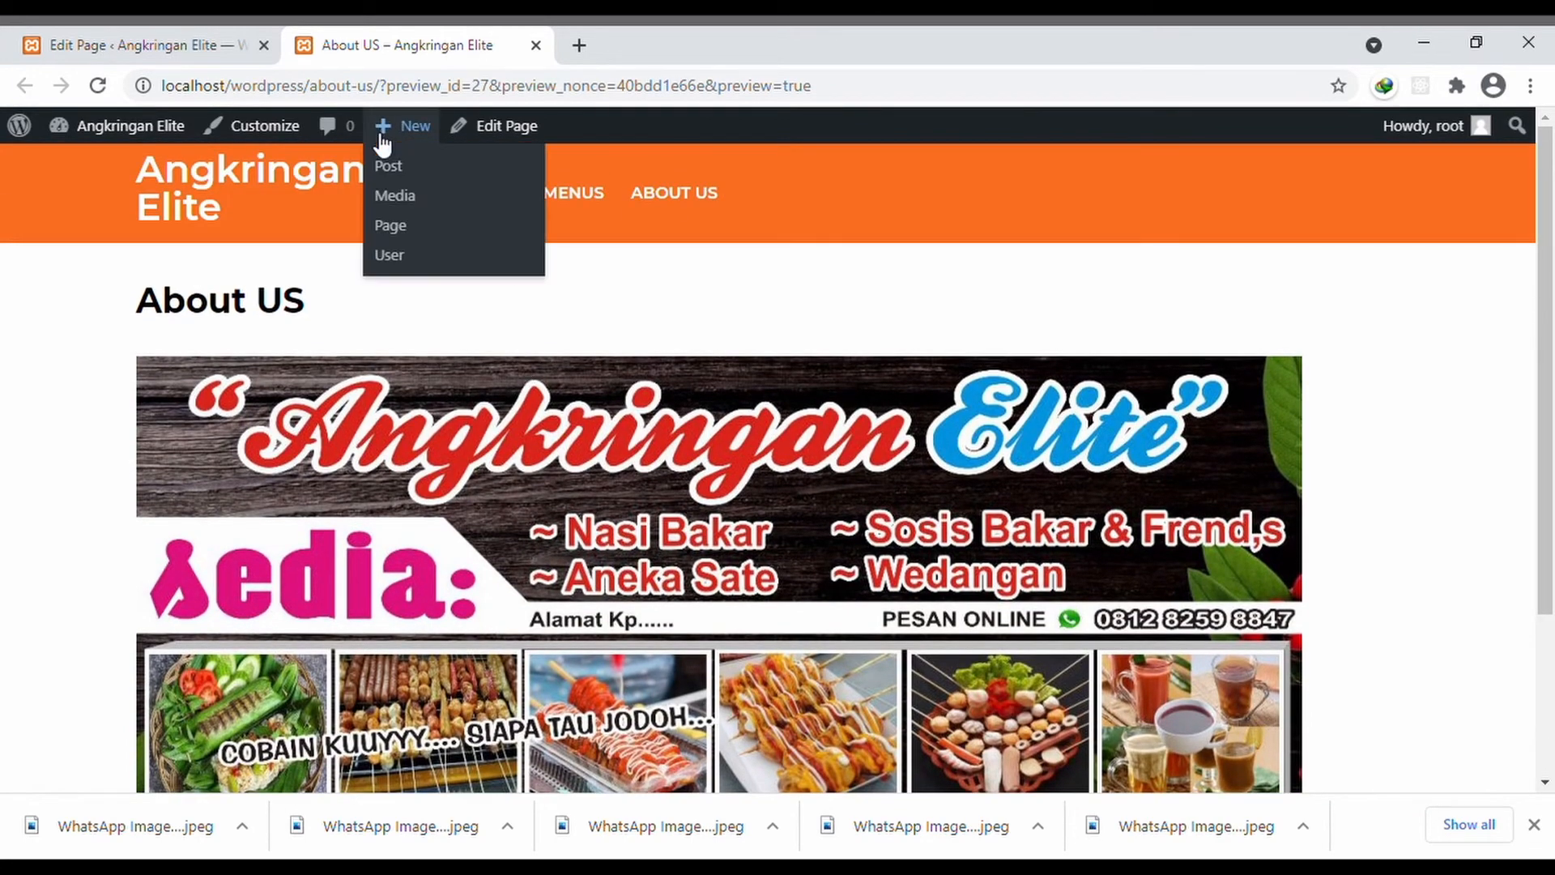
pyautogui.scroll(-2, 381, 141)
# - Close the About US preview and open the untitled front page for editing from the Pages list
pyautogui.click(157, 47)
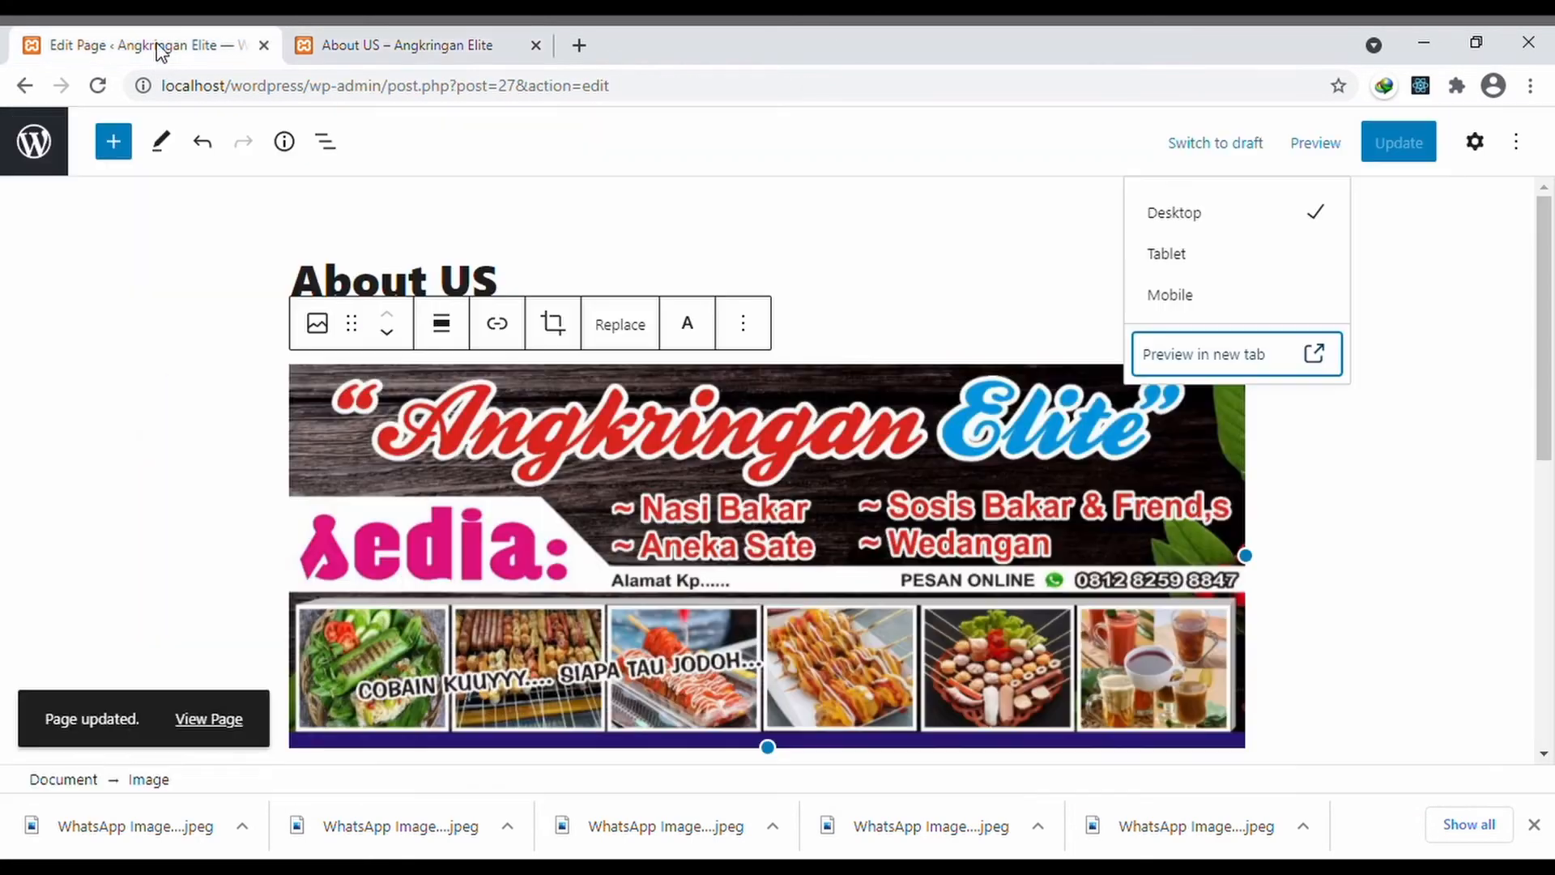
pyautogui.click(450, 39)
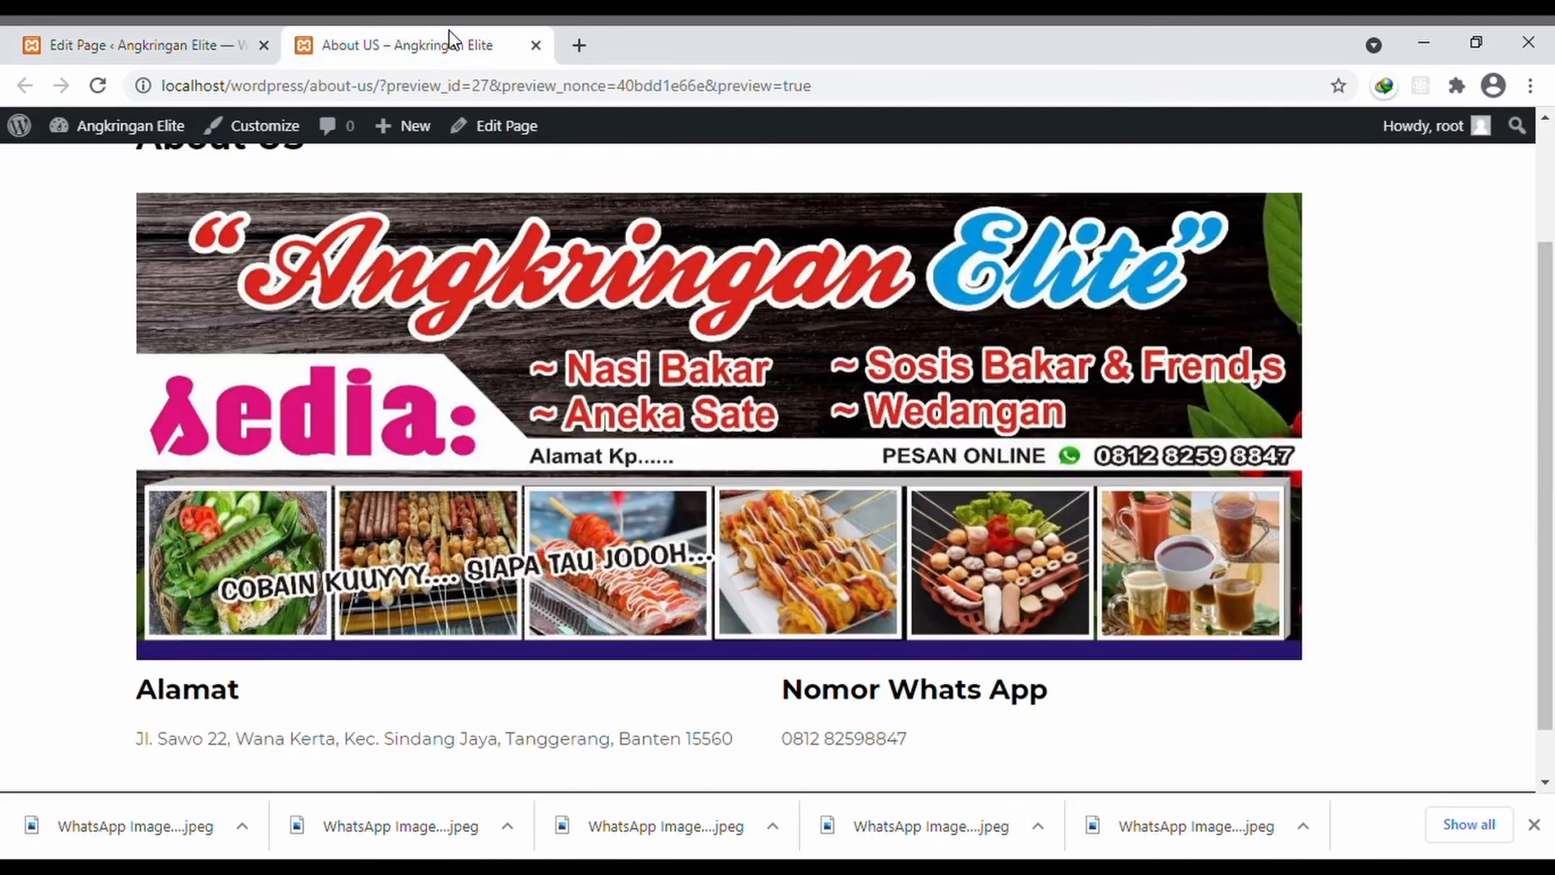
pyautogui.click(217, 36)
pyautogui.click(387, 45)
pyautogui.click(537, 46)
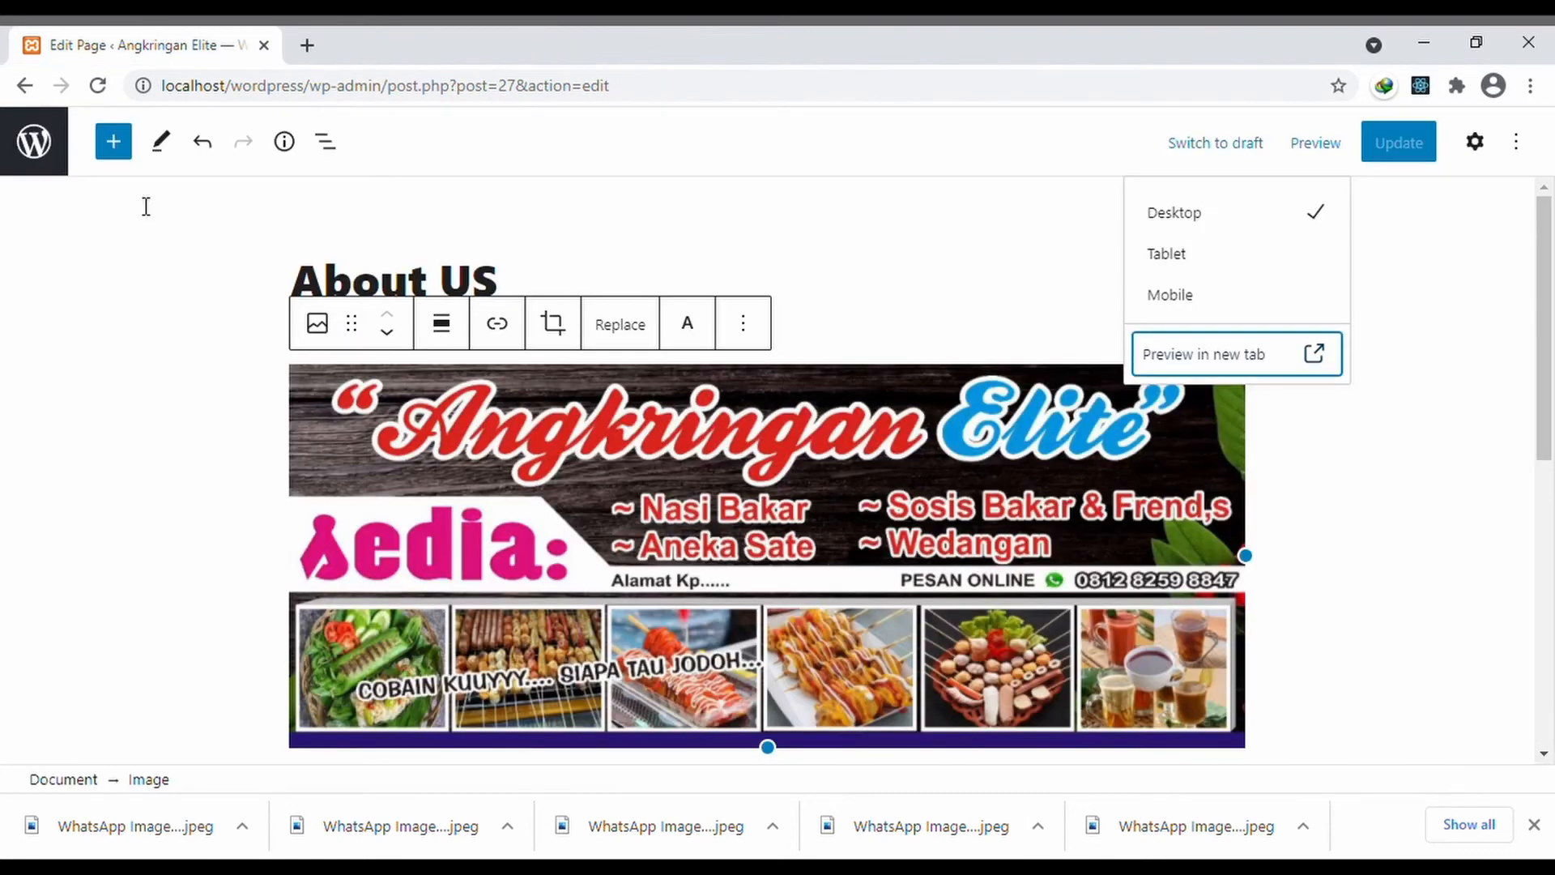
pyautogui.click(30, 89)
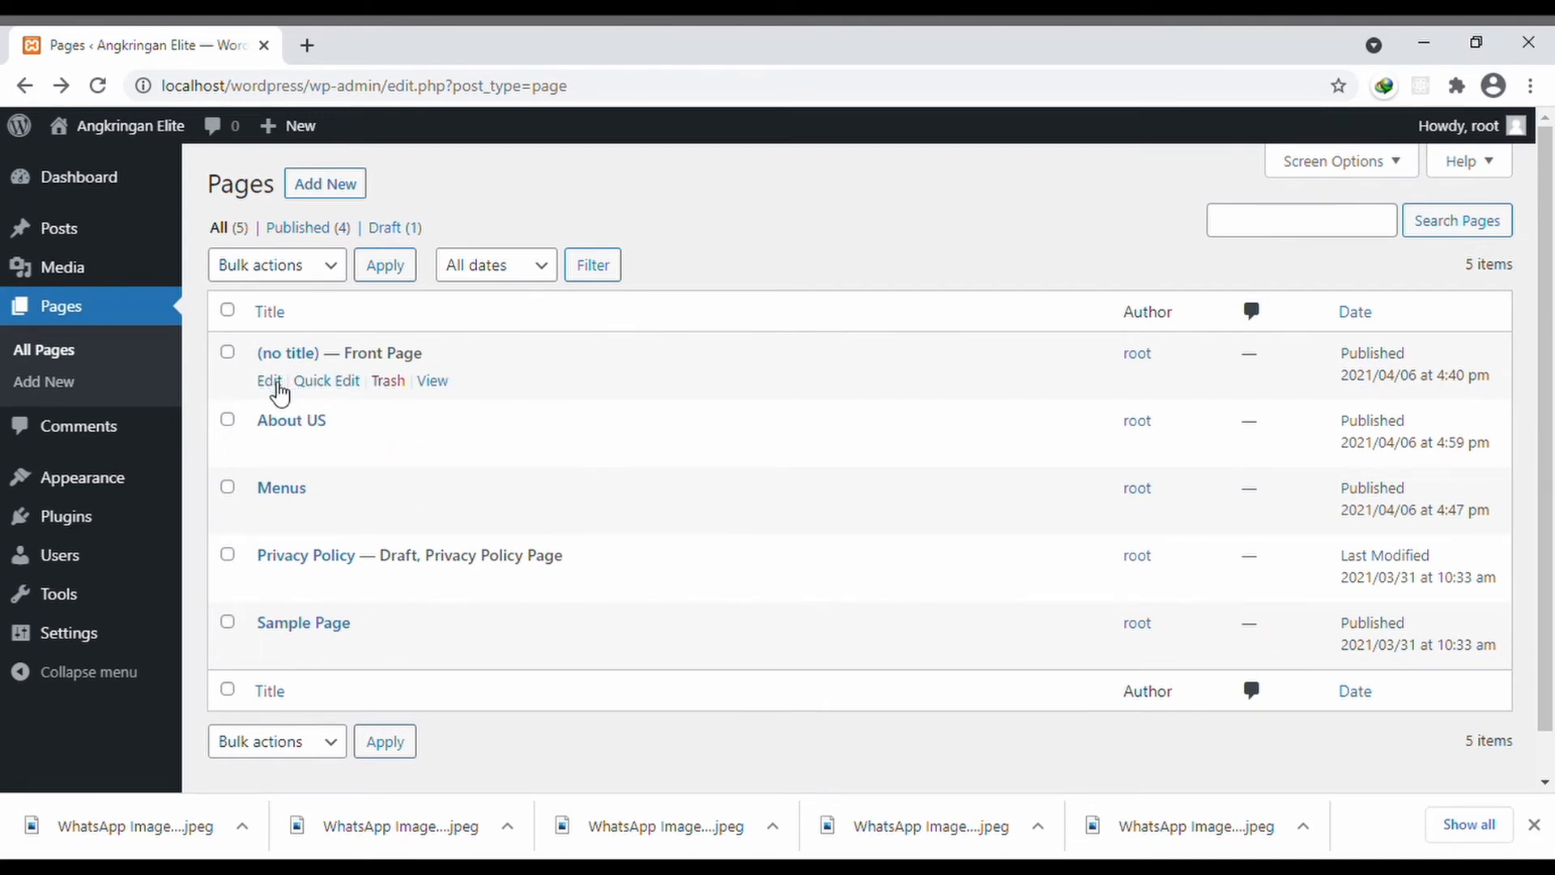
pyautogui.click(279, 385)
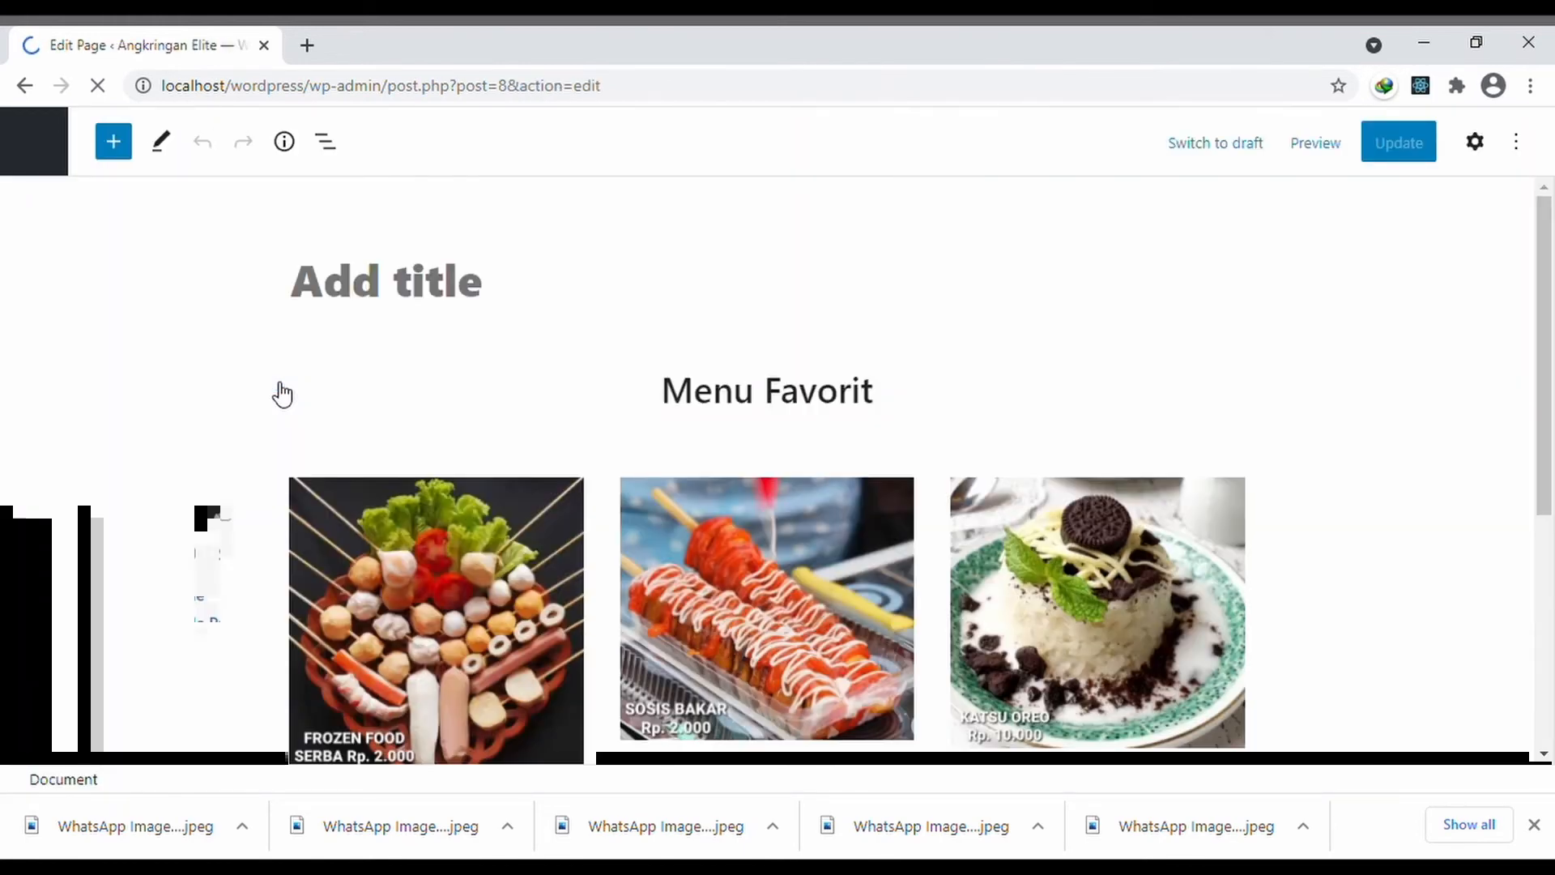
# - Search the available blocks for "car" below the Menu Favorit images, then leave the block search
pyautogui.scroll(-5, 278, 392)
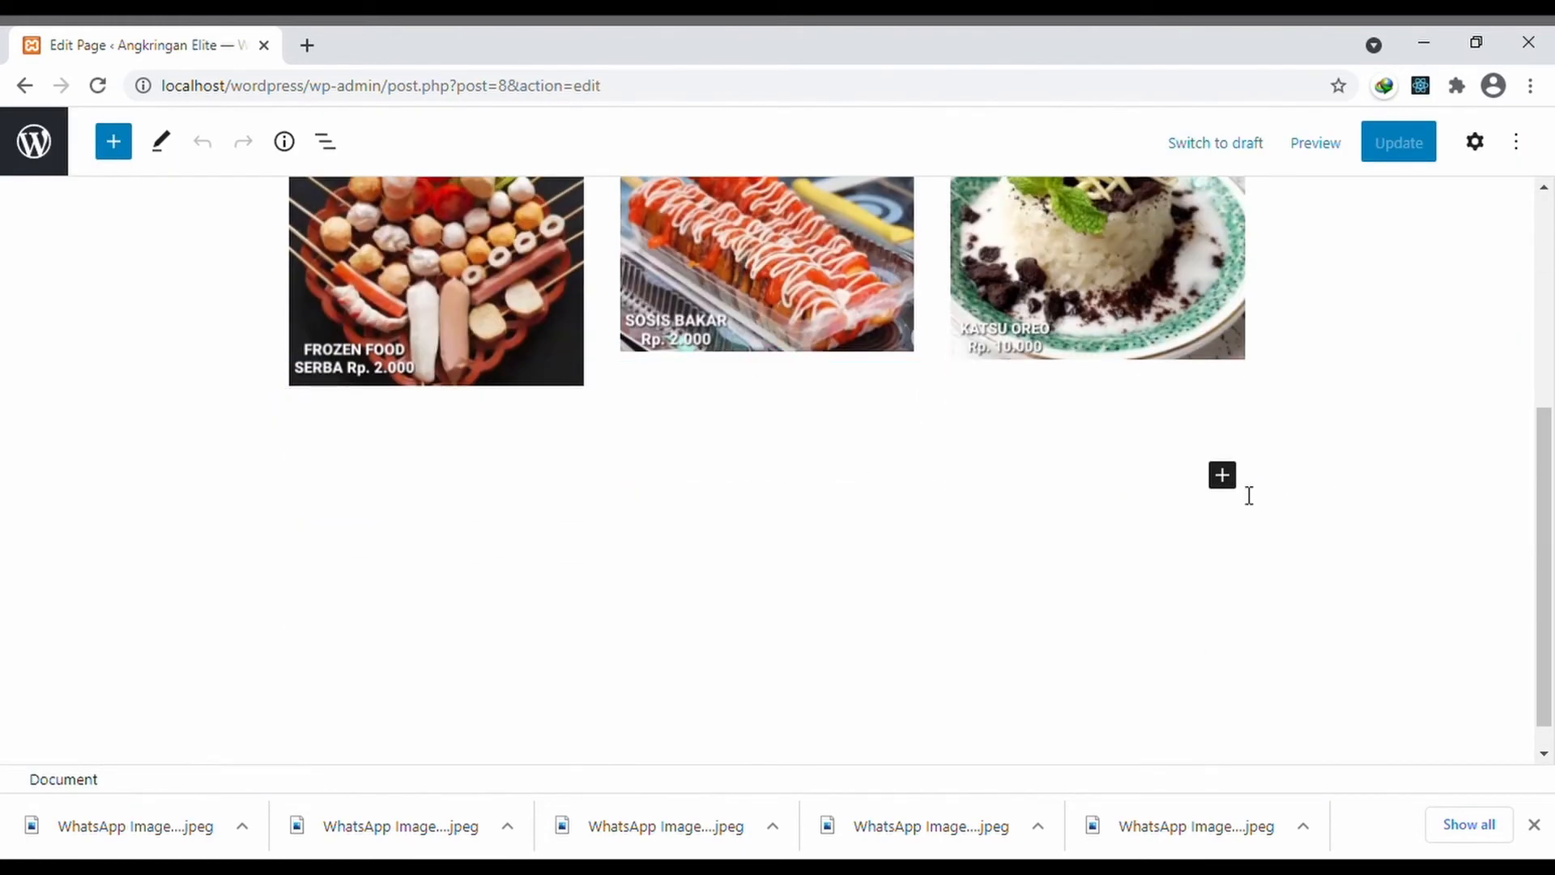
pyautogui.click(1224, 480)
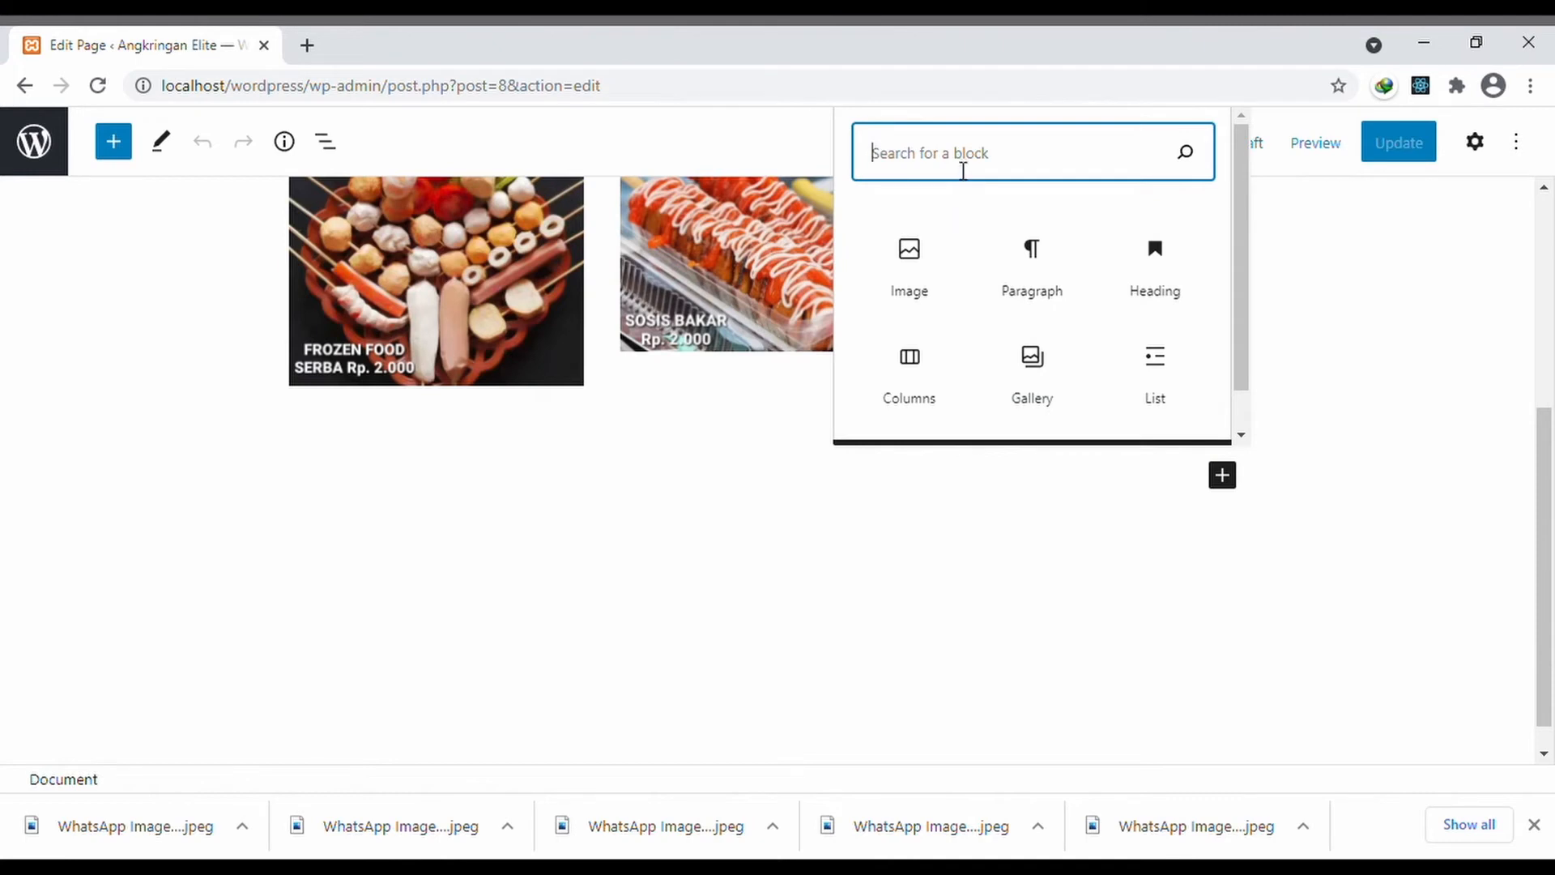
pyautogui.write('car')
pyautogui.press('BackSpace')
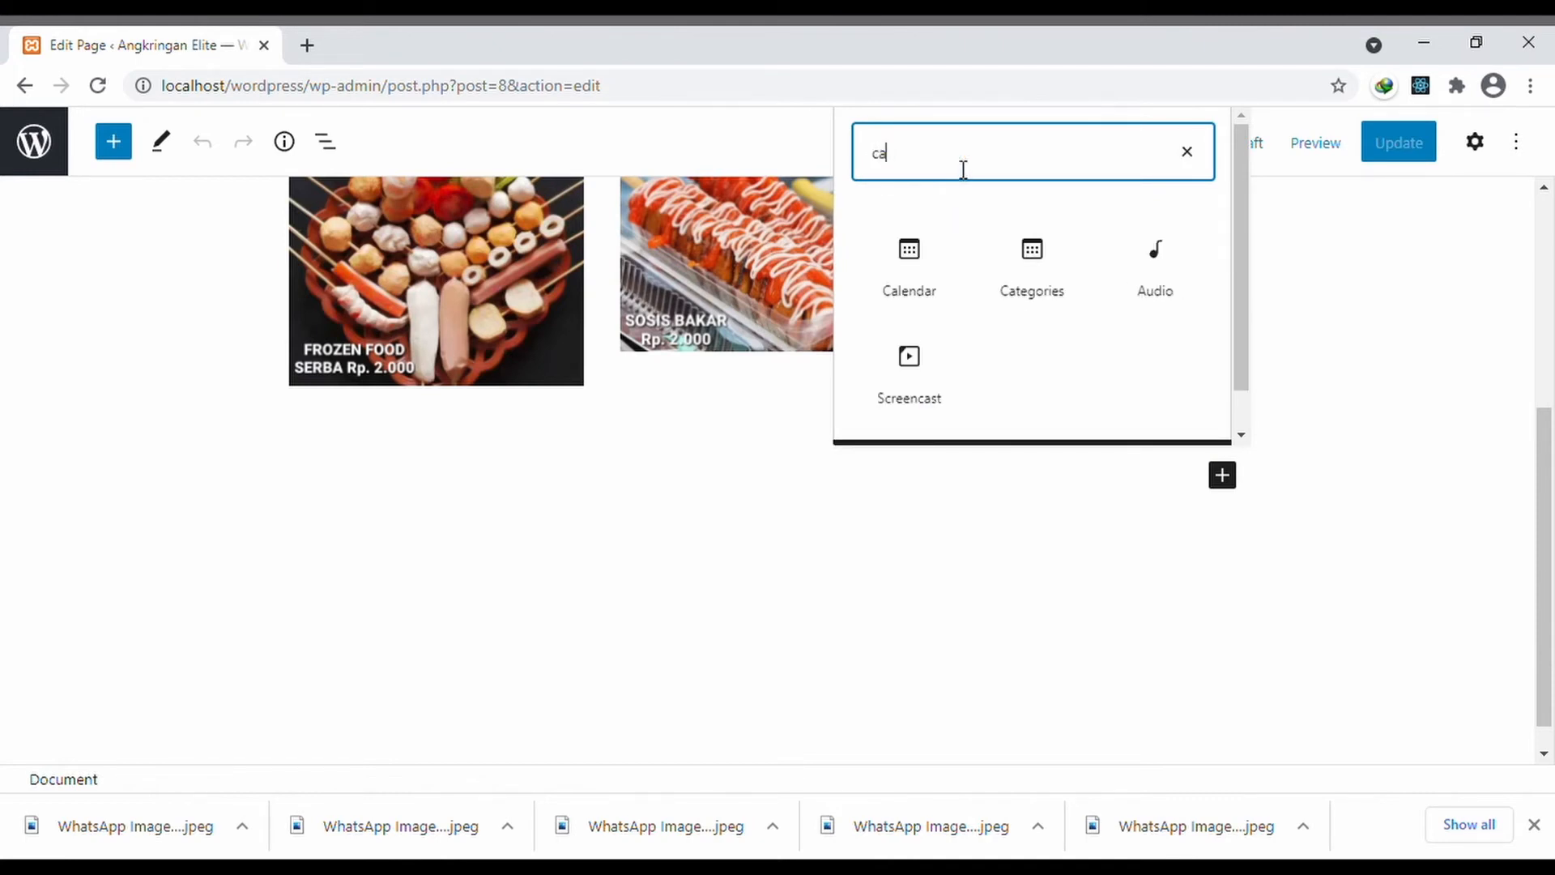
pyautogui.press('BackSpace')
pyautogui.press('BackSpace')
pyautogui.click(996, 592)
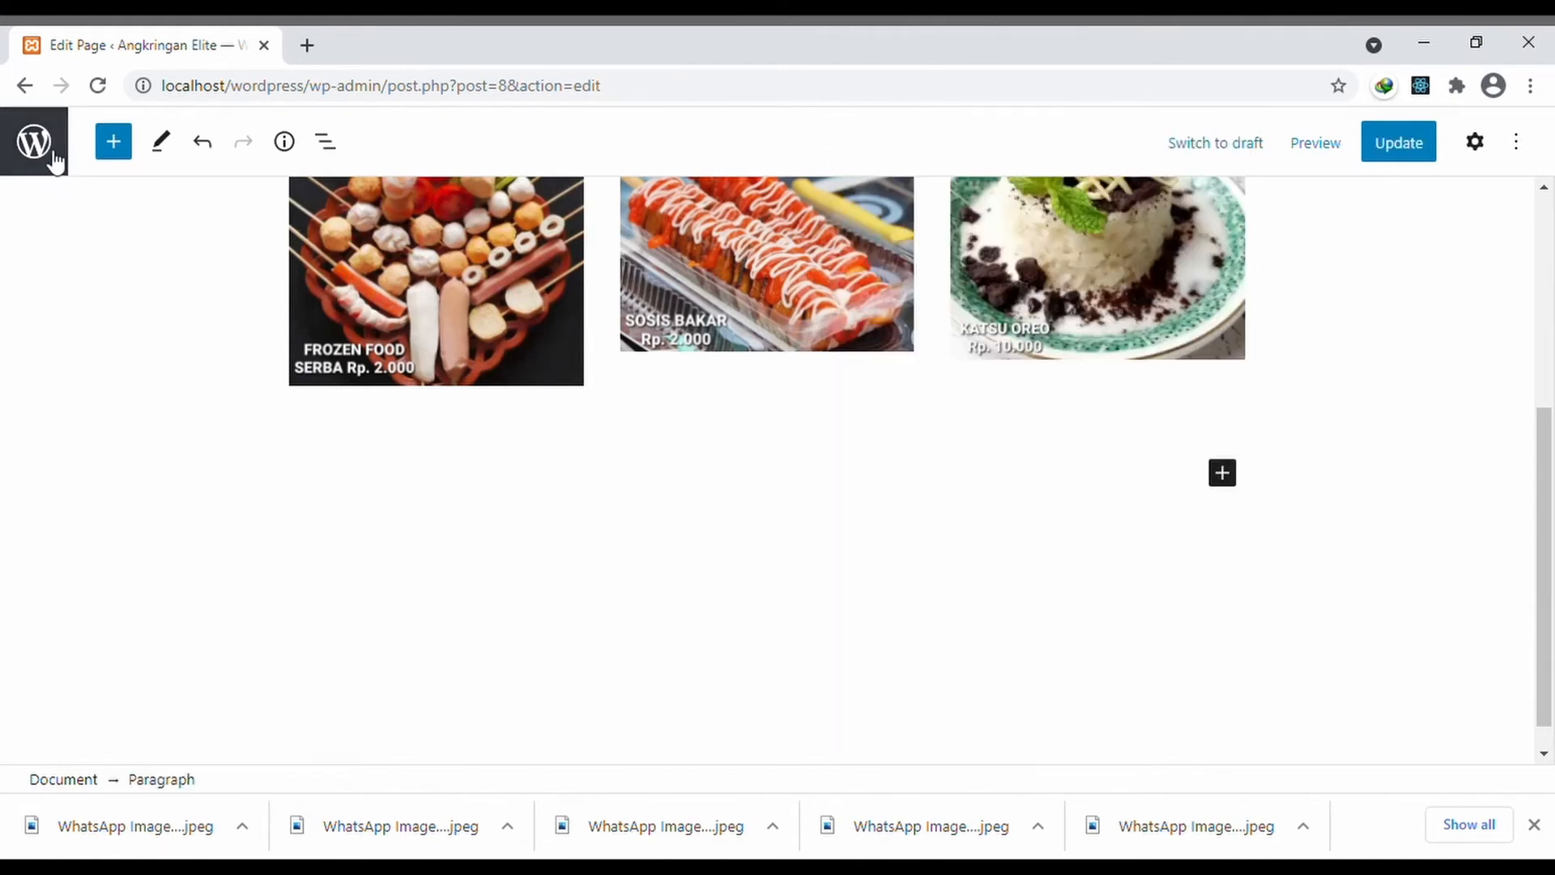
# - Open the WordPress admin dashboard of the local site in a new browser tab
pyautogui.click(308, 45)
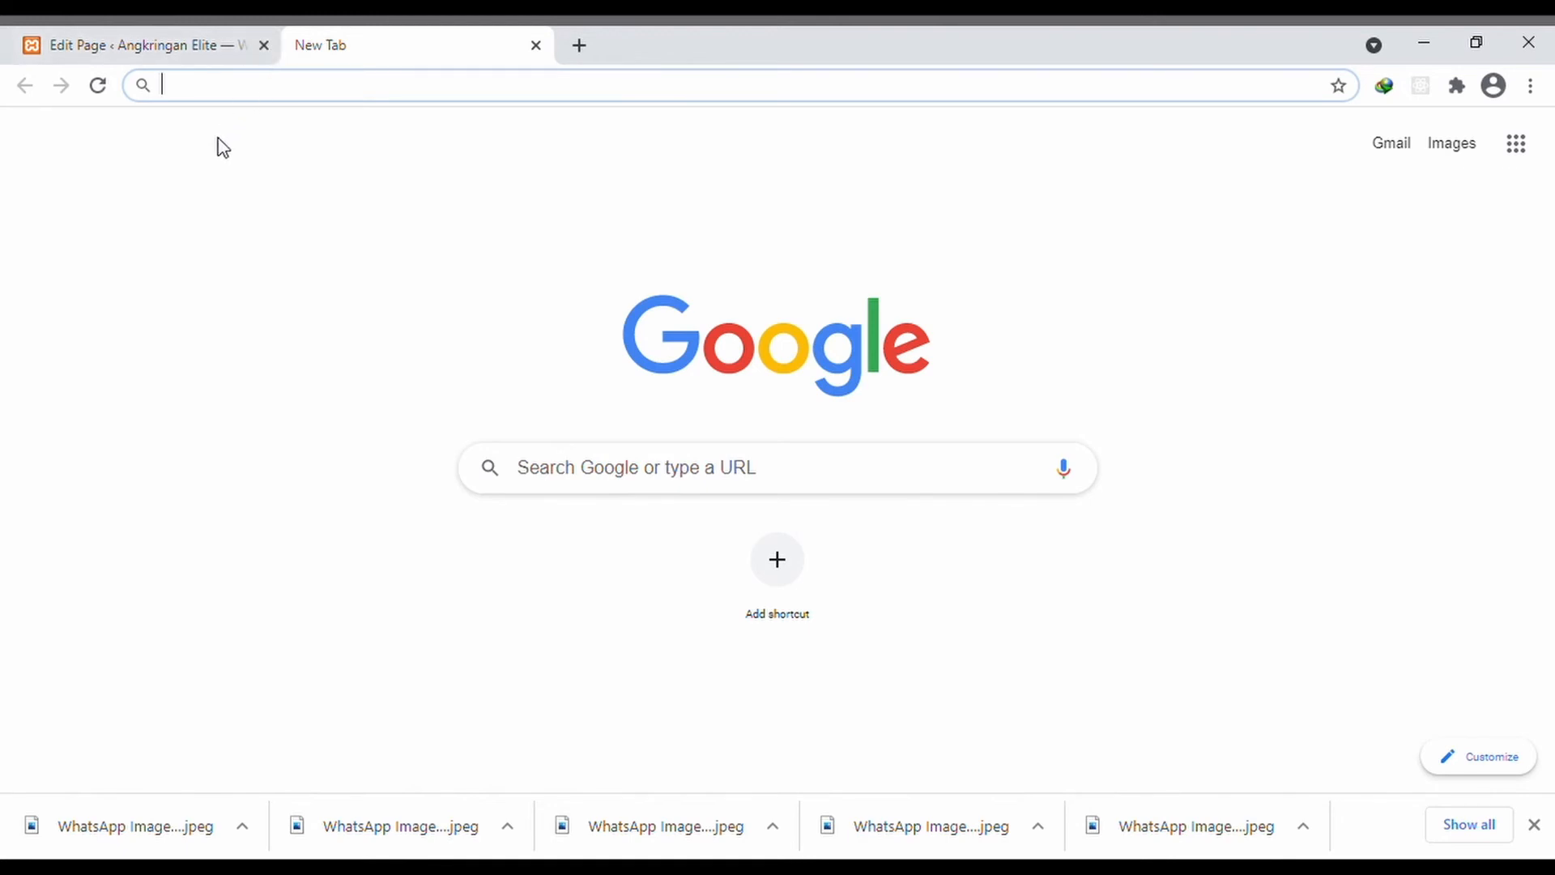
pyautogui.write('loca')
pyautogui.press('End')
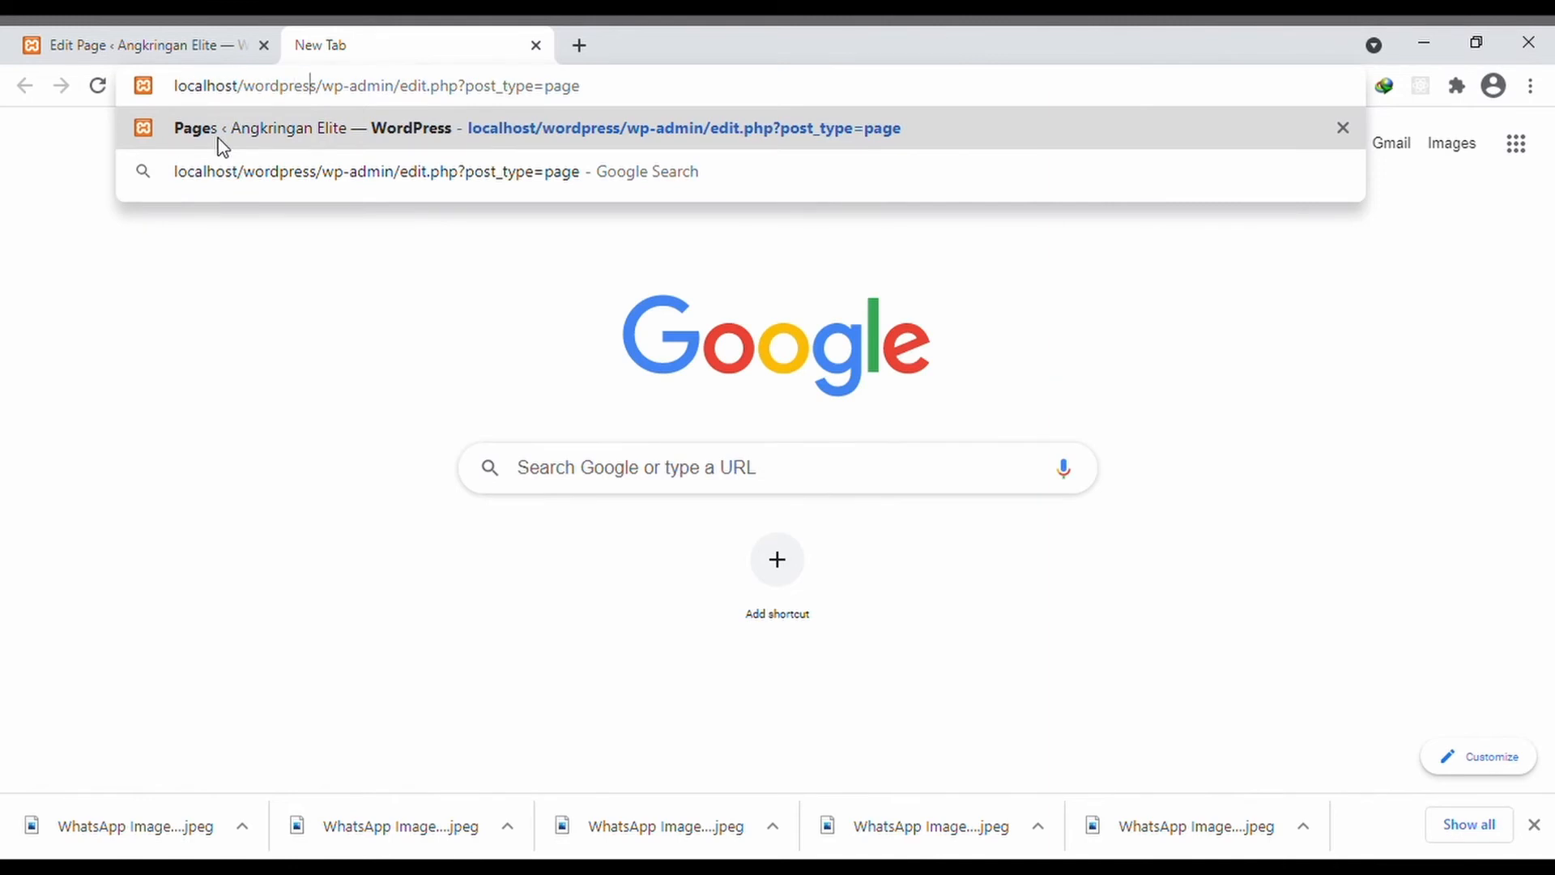
pyautogui.press('BackSpace')
pyautogui.press('BackSpace')
pyautogui.press('BackSpace')
pyautogui.press('BackSpace')
pyautogui.press('BackSpace')
pyautogui.press('BackSpace')
pyautogui.press('BackSpace')
pyautogui.press('BackSpace')
pyautogui.press('BackSpace')
pyautogui.press('BackSpace')
pyautogui.press('BackSpace')
pyautogui.press('BackSpace')
pyautogui.press('BackSpace')
pyautogui.press('BackSpace')
pyautogui.press('BackSpace')
pyautogui.press('BackSpace')
pyautogui.press('BackSpace')
pyautogui.press('BackSpace')
pyautogui.press('BackSpace')
pyautogui.press('BackSpace')
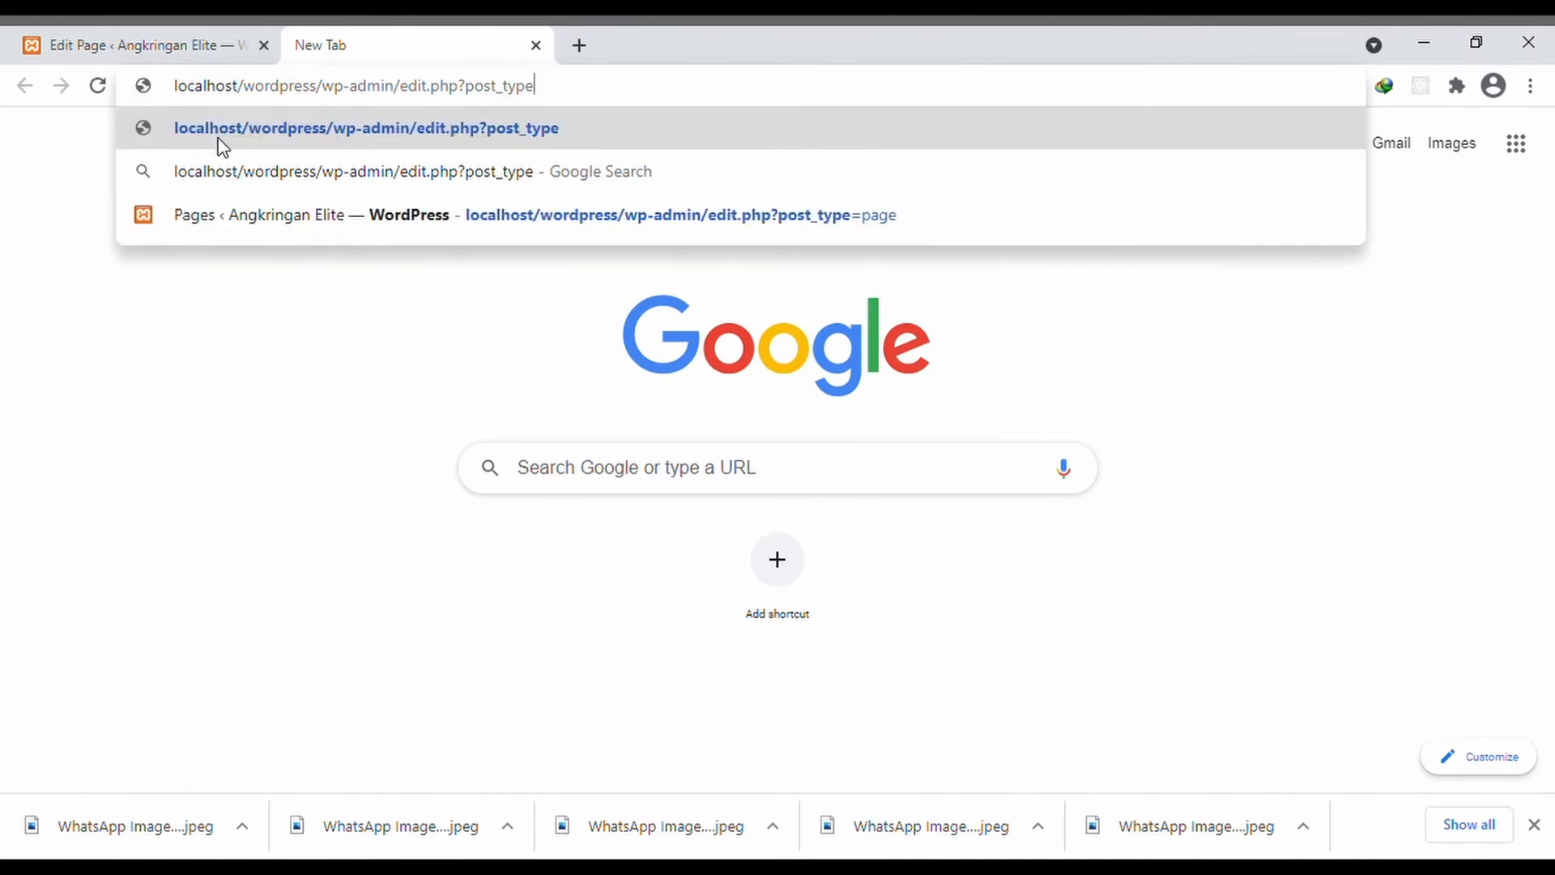
pyautogui.press('BackSpace')
pyautogui.press('Return')
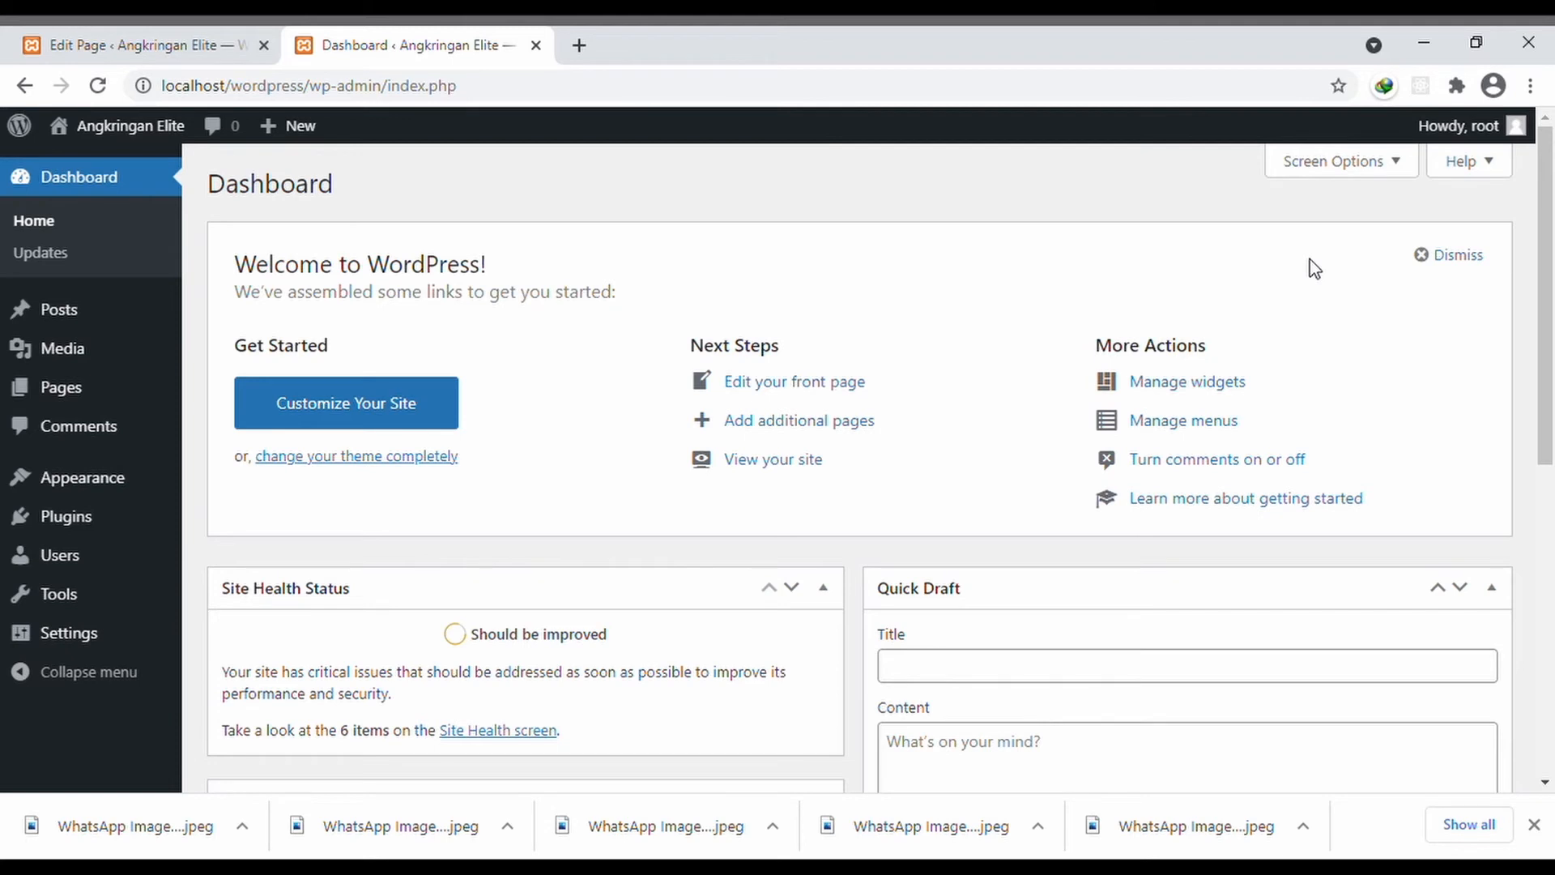
# - Open the page for adding new plugins and search the plugin directory for "carousel"
pyautogui.moveTo(172, 538)
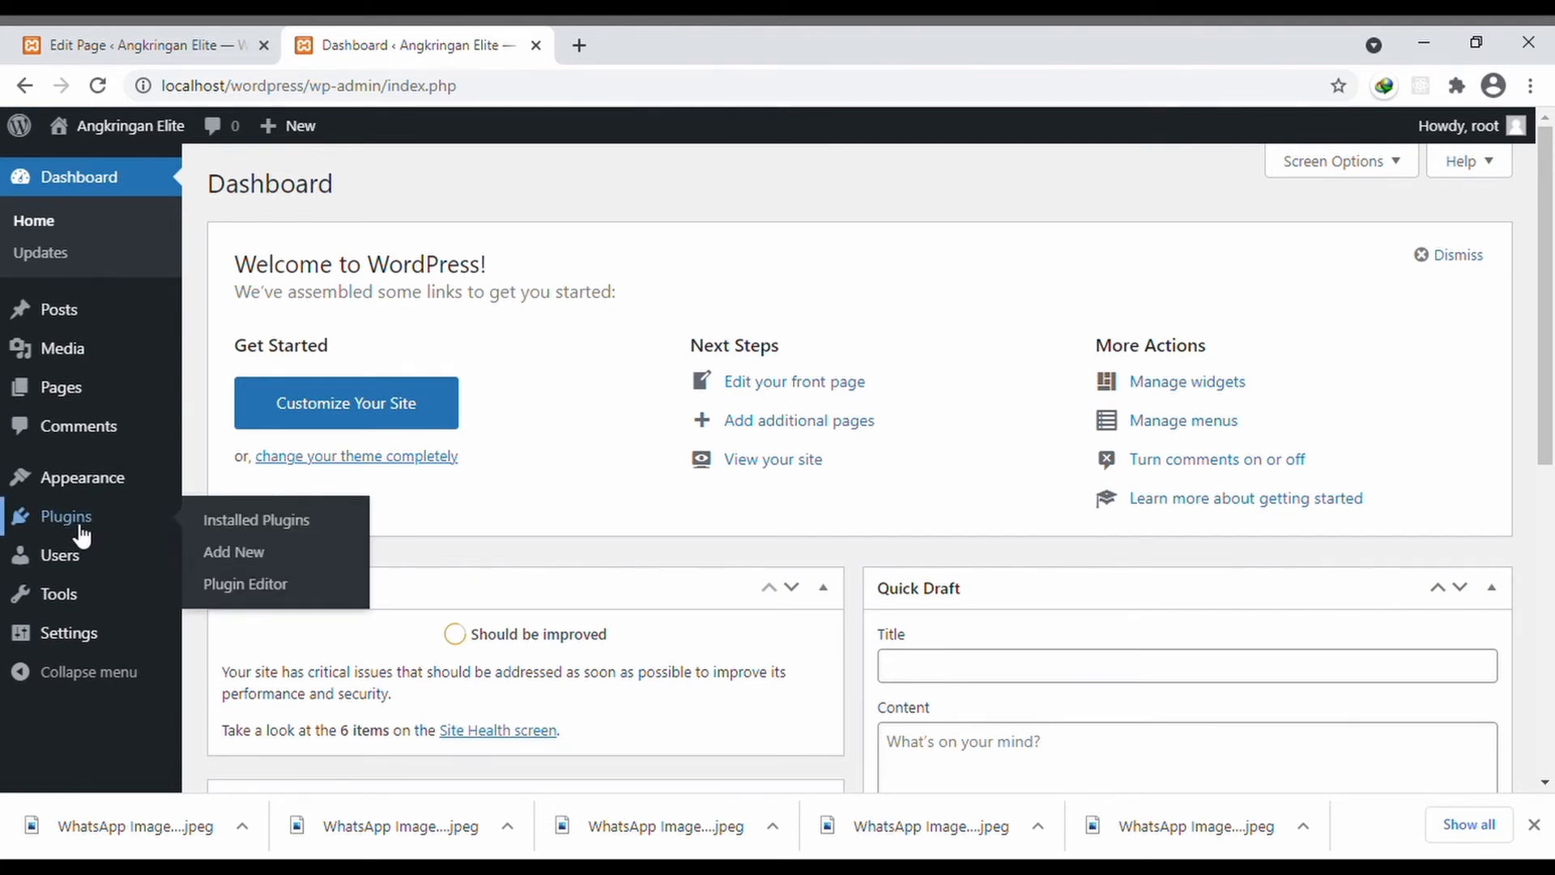
pyautogui.click(242, 564)
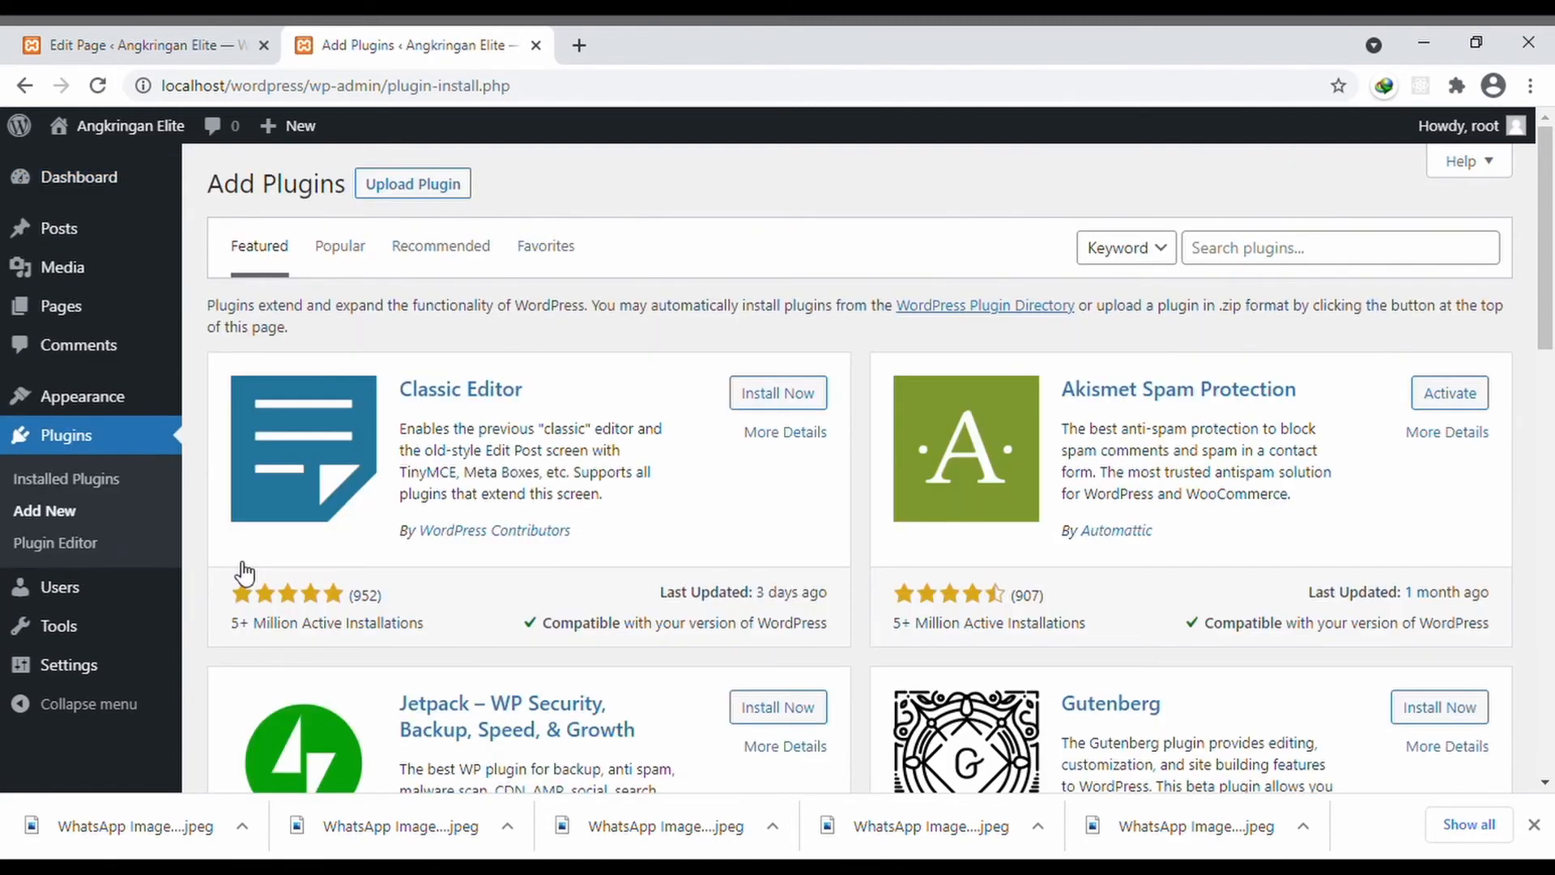
pyautogui.click(1282, 256)
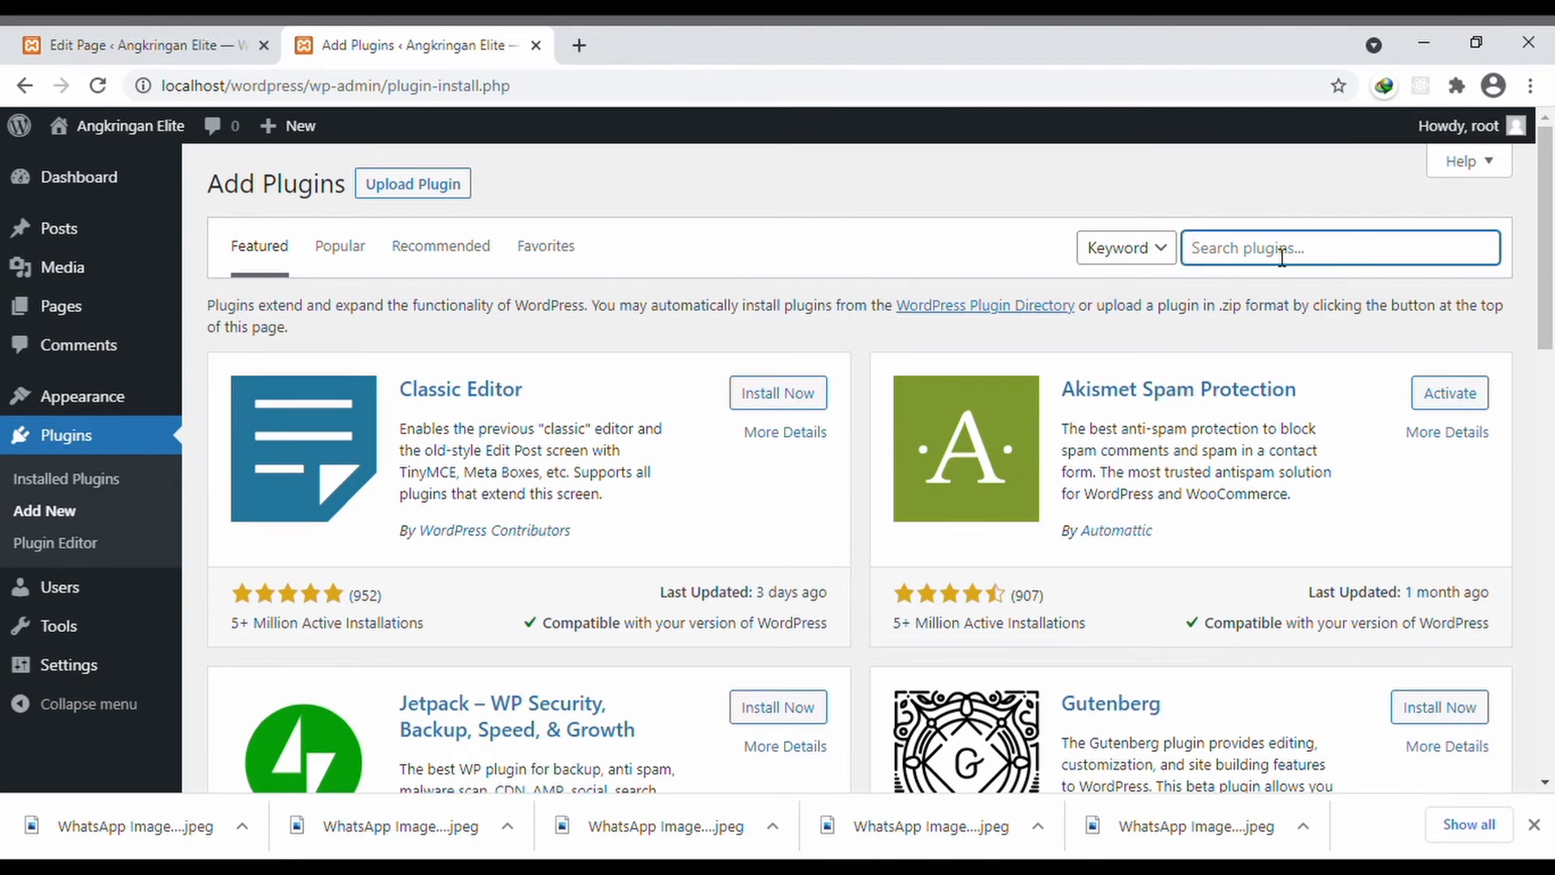
pyautogui.write('carousel')
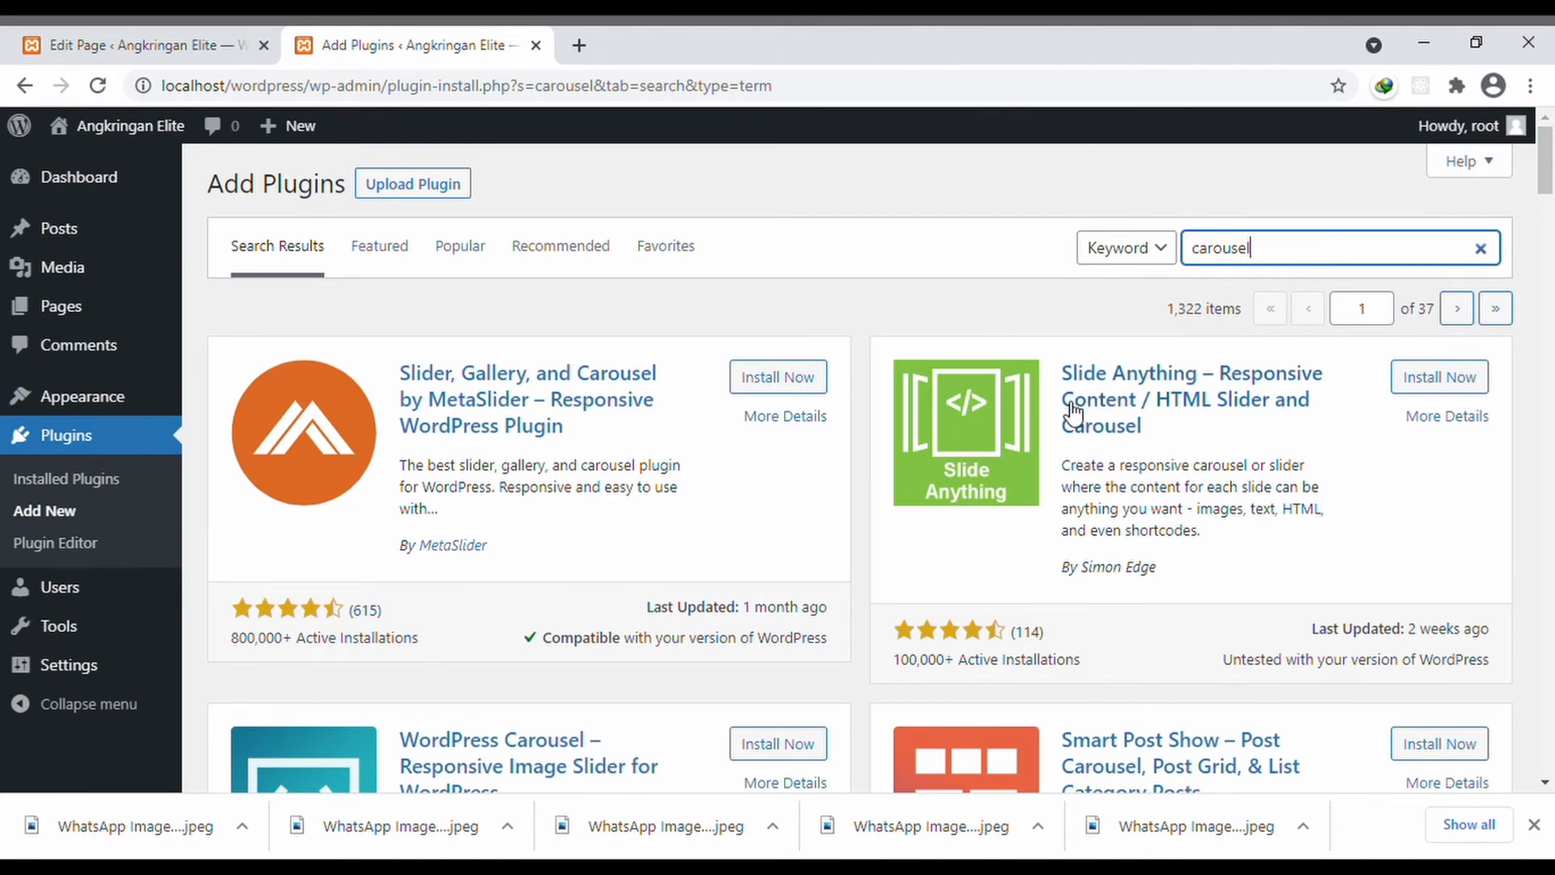
# - Look over the first carousel plugins and start installing Slider, Gallery, and Carousel by MetaSlider
pyautogui.scroll(-1, 1070, 409)
pyautogui.scroll(-1, 1070, 410)
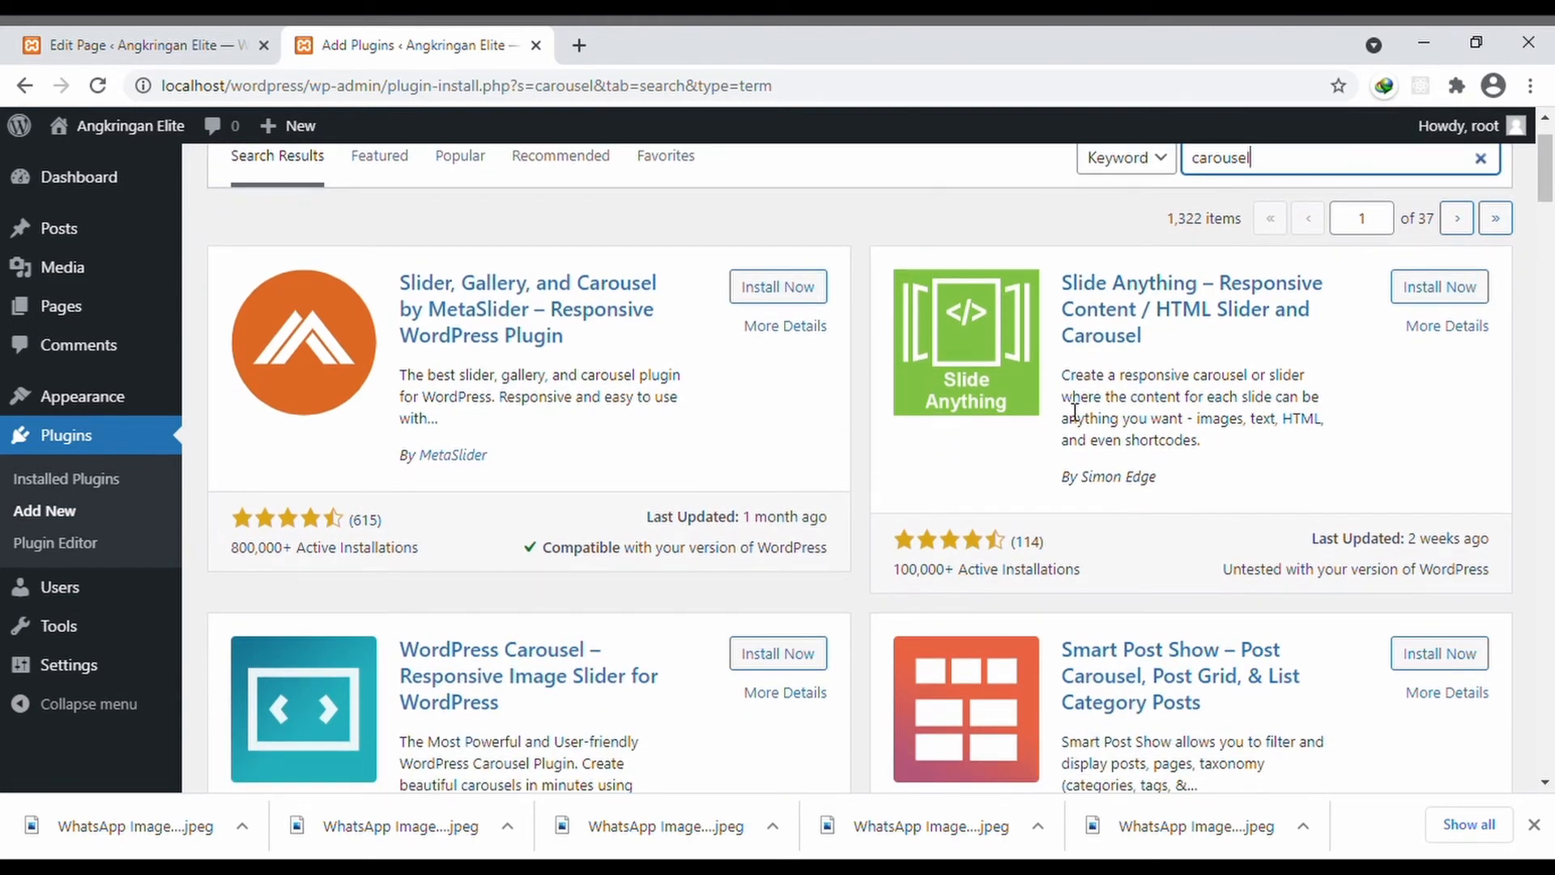
pyautogui.scroll(-1, 1074, 414)
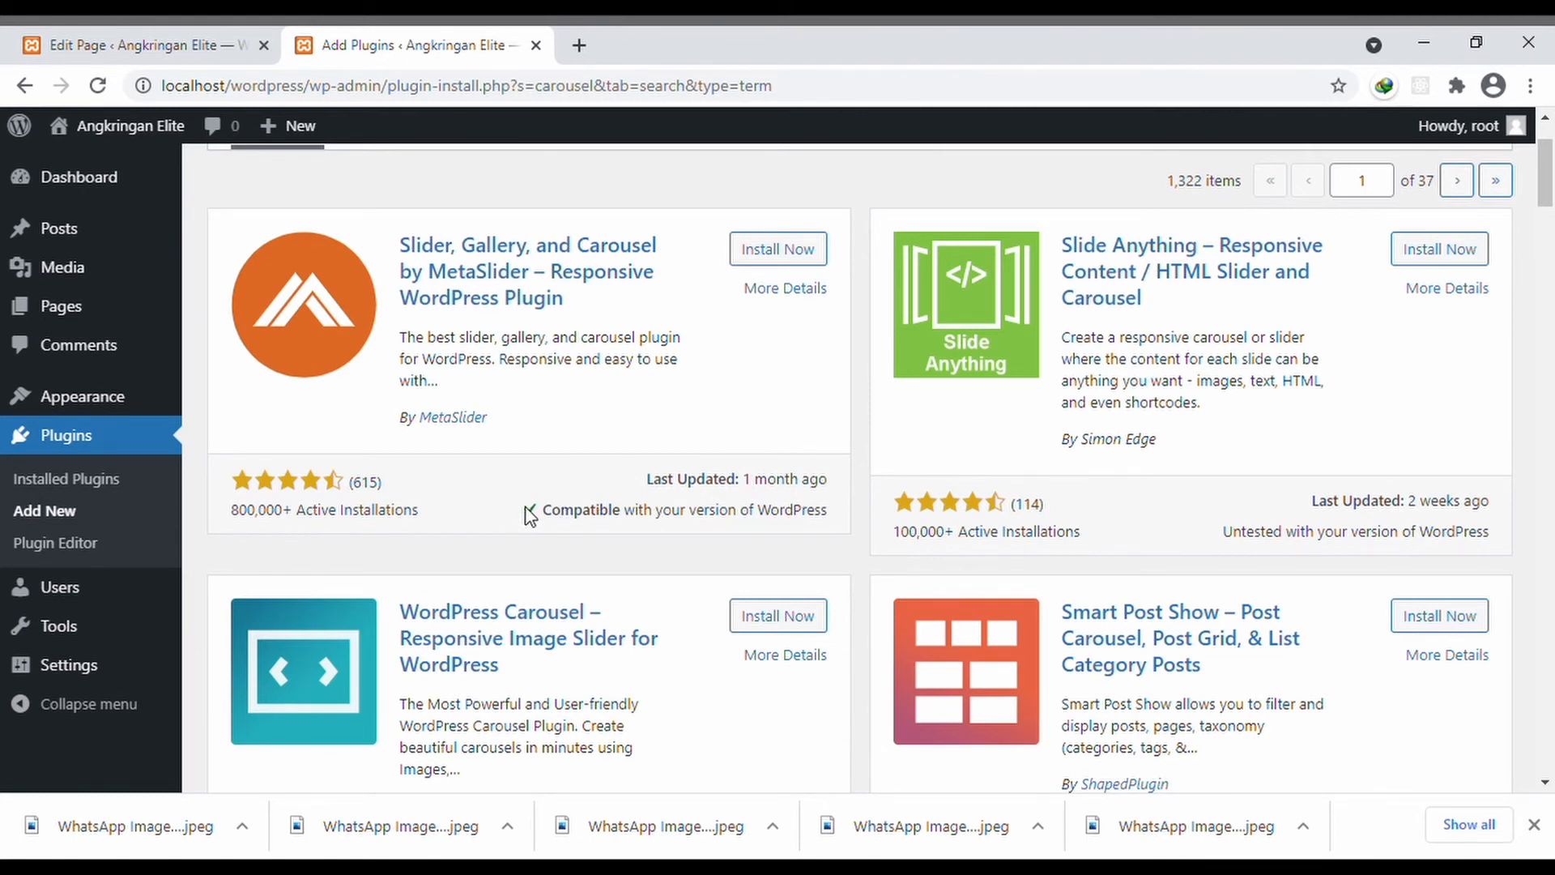
pyautogui.scroll(1, 721, 390)
pyautogui.click(778, 304)
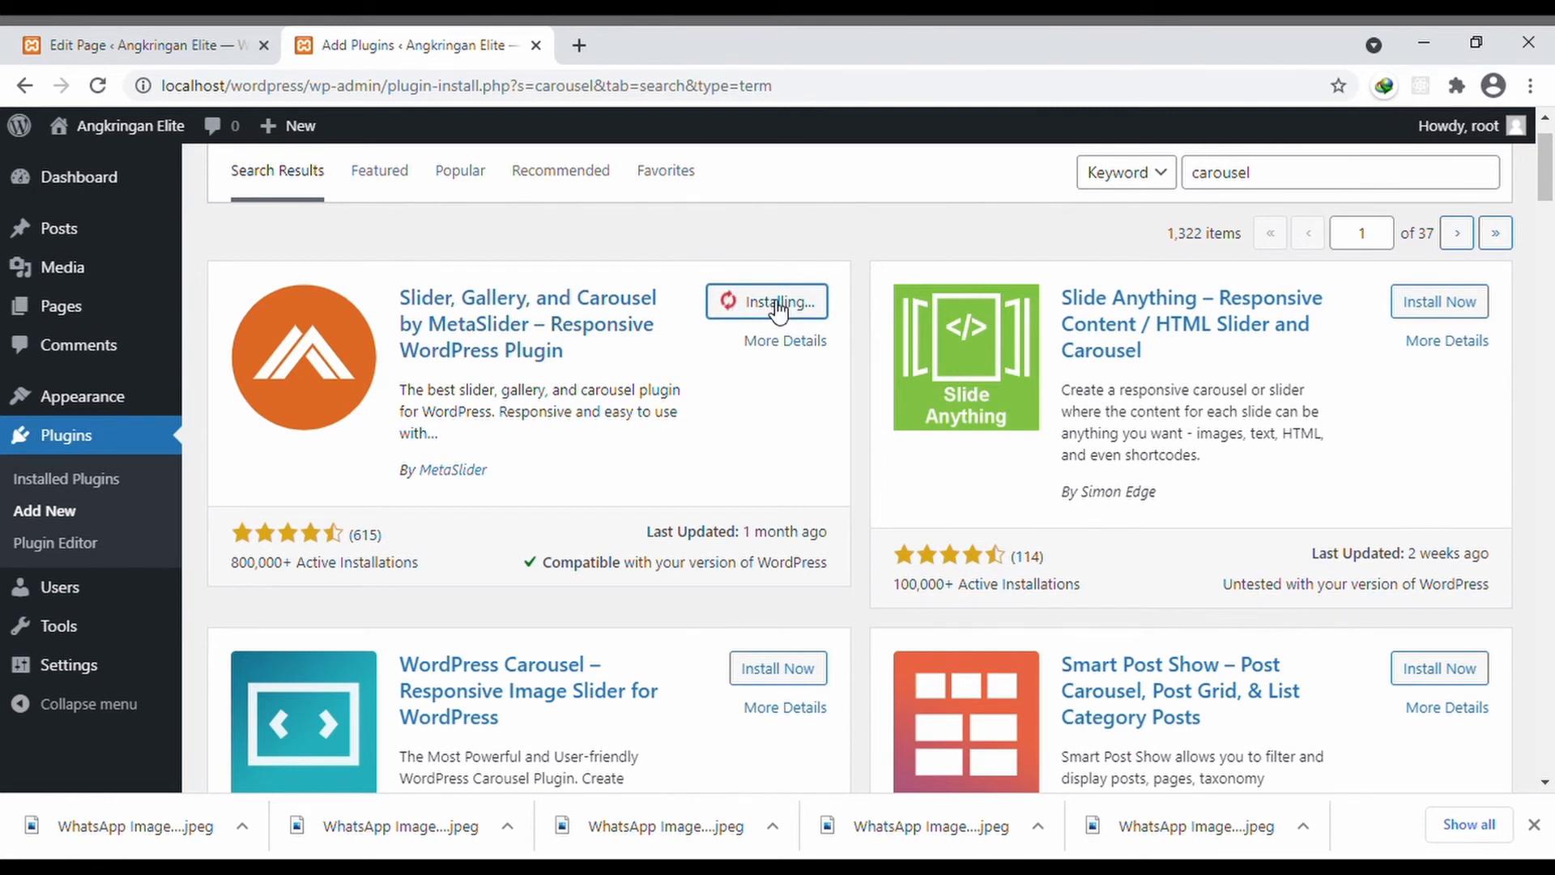
# - Browse the other carousel plugins in the search results while MetaSlider installs
pyautogui.scroll(-3, 703, 558)
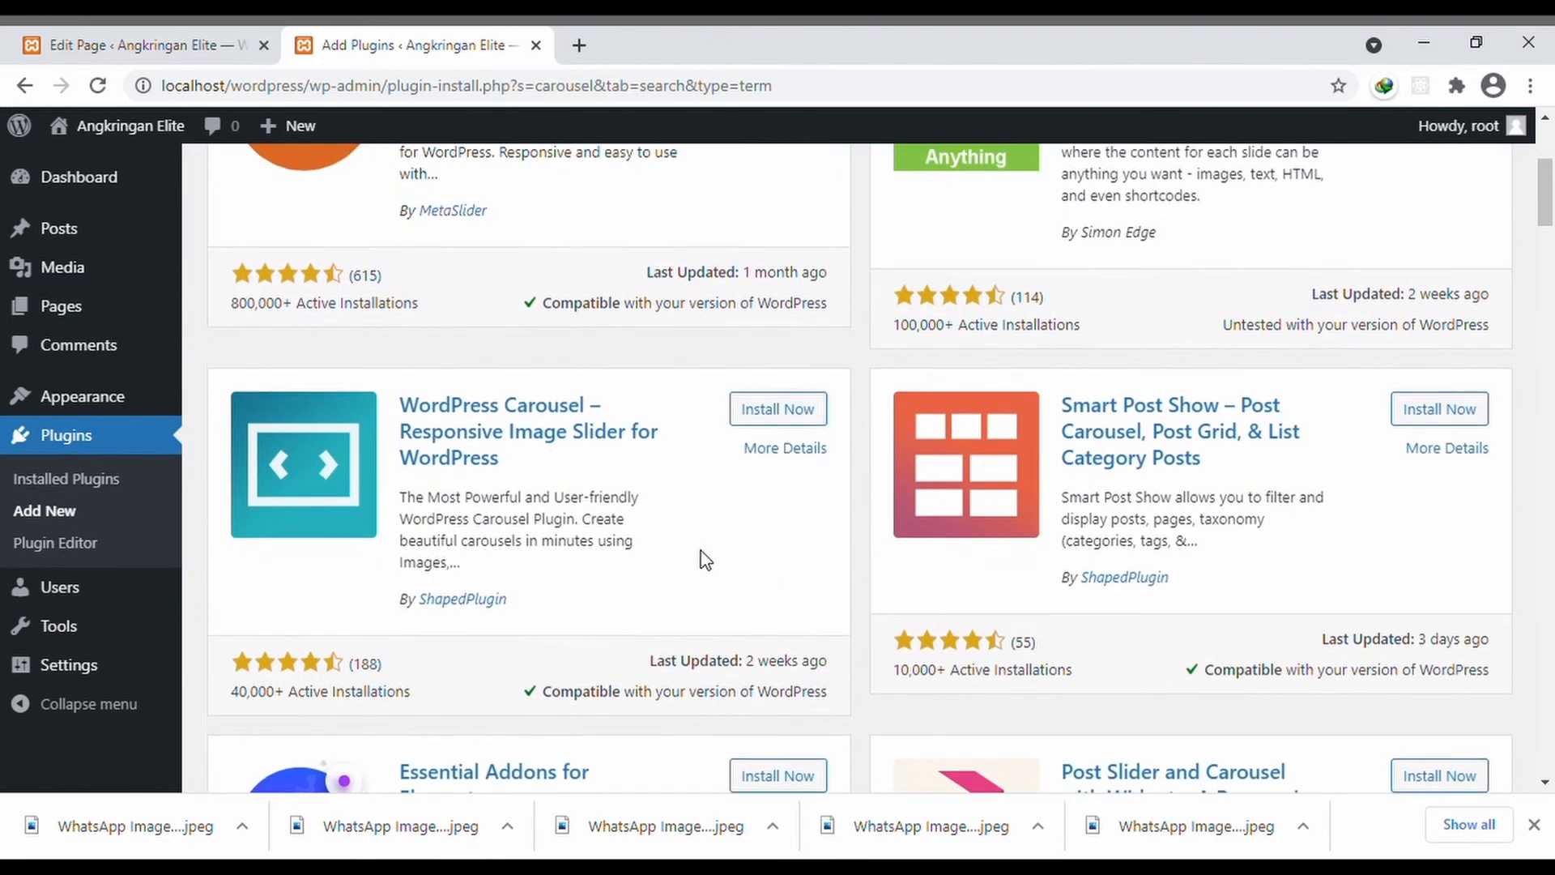
pyautogui.scroll(-4, 705, 559)
pyautogui.scroll(-8, 705, 559)
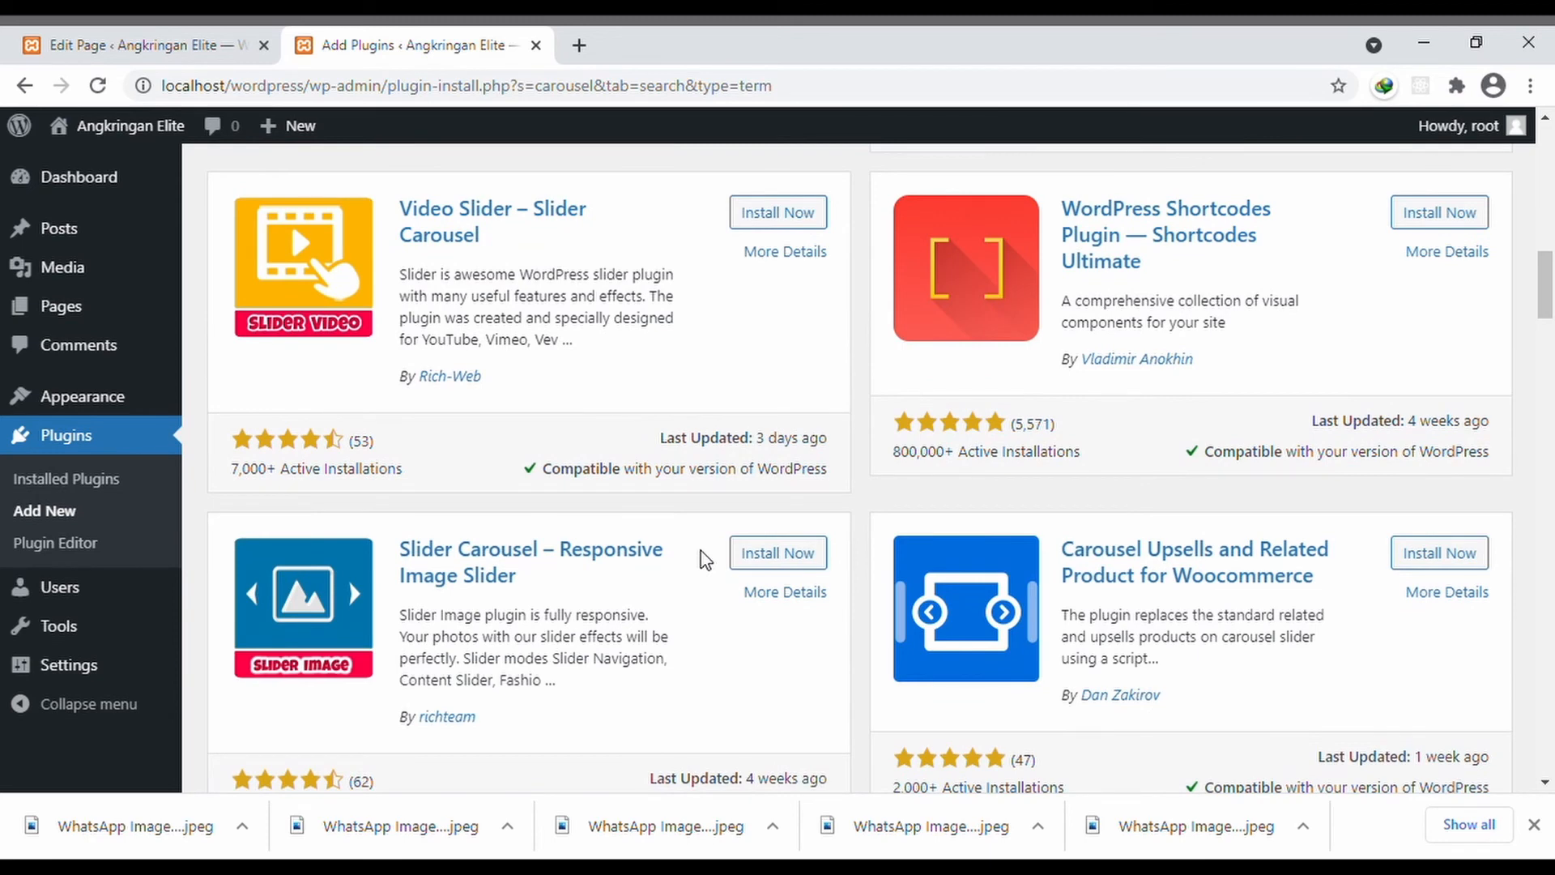
pyautogui.scroll(6, 705, 559)
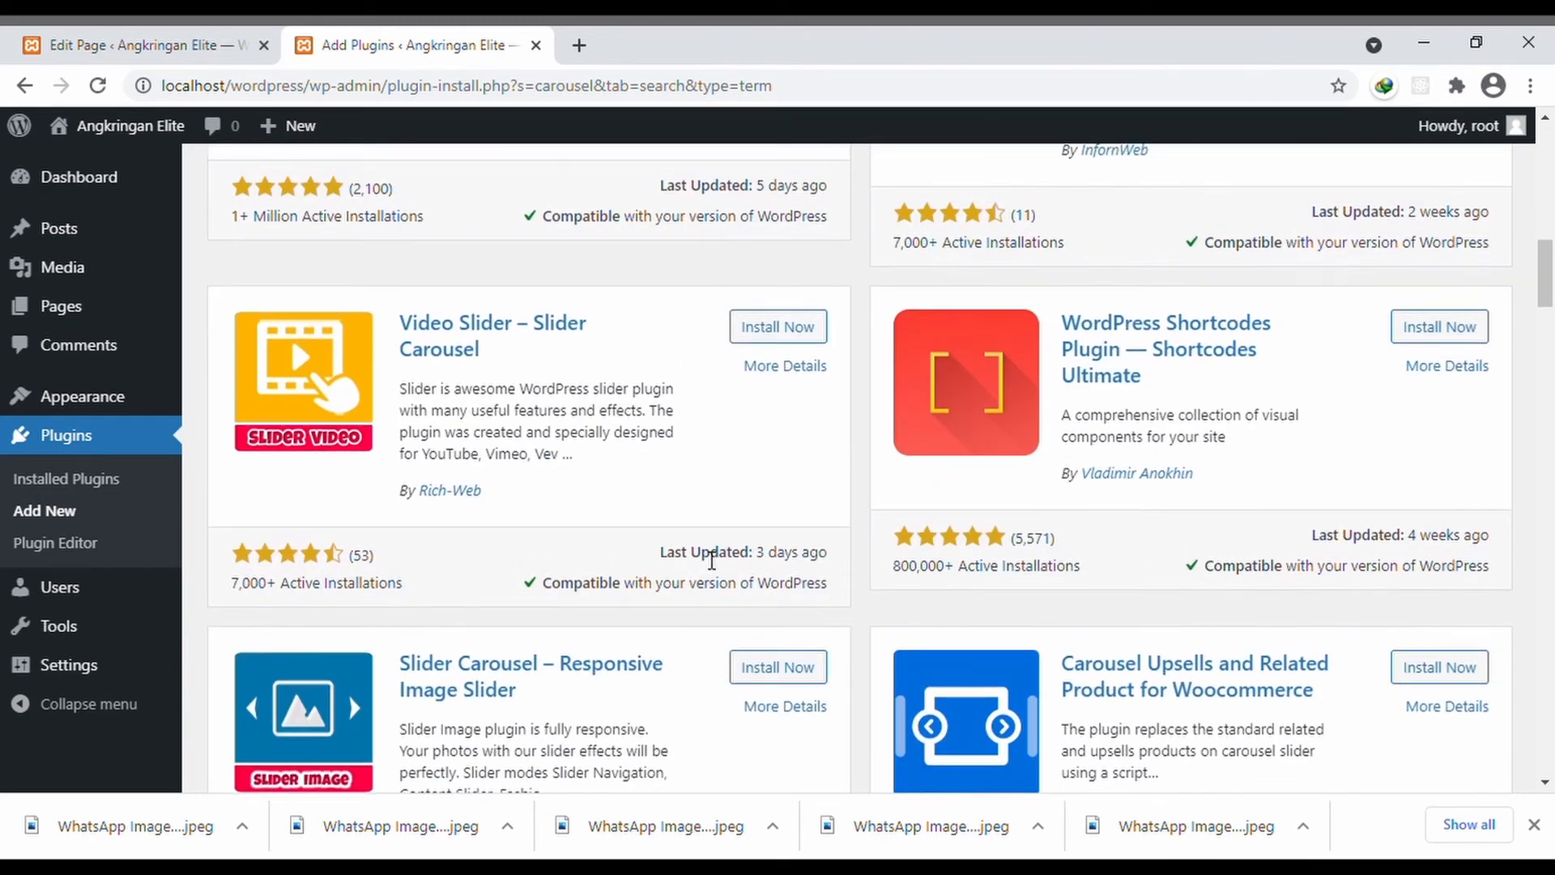
pyautogui.scroll(8, 705, 559)
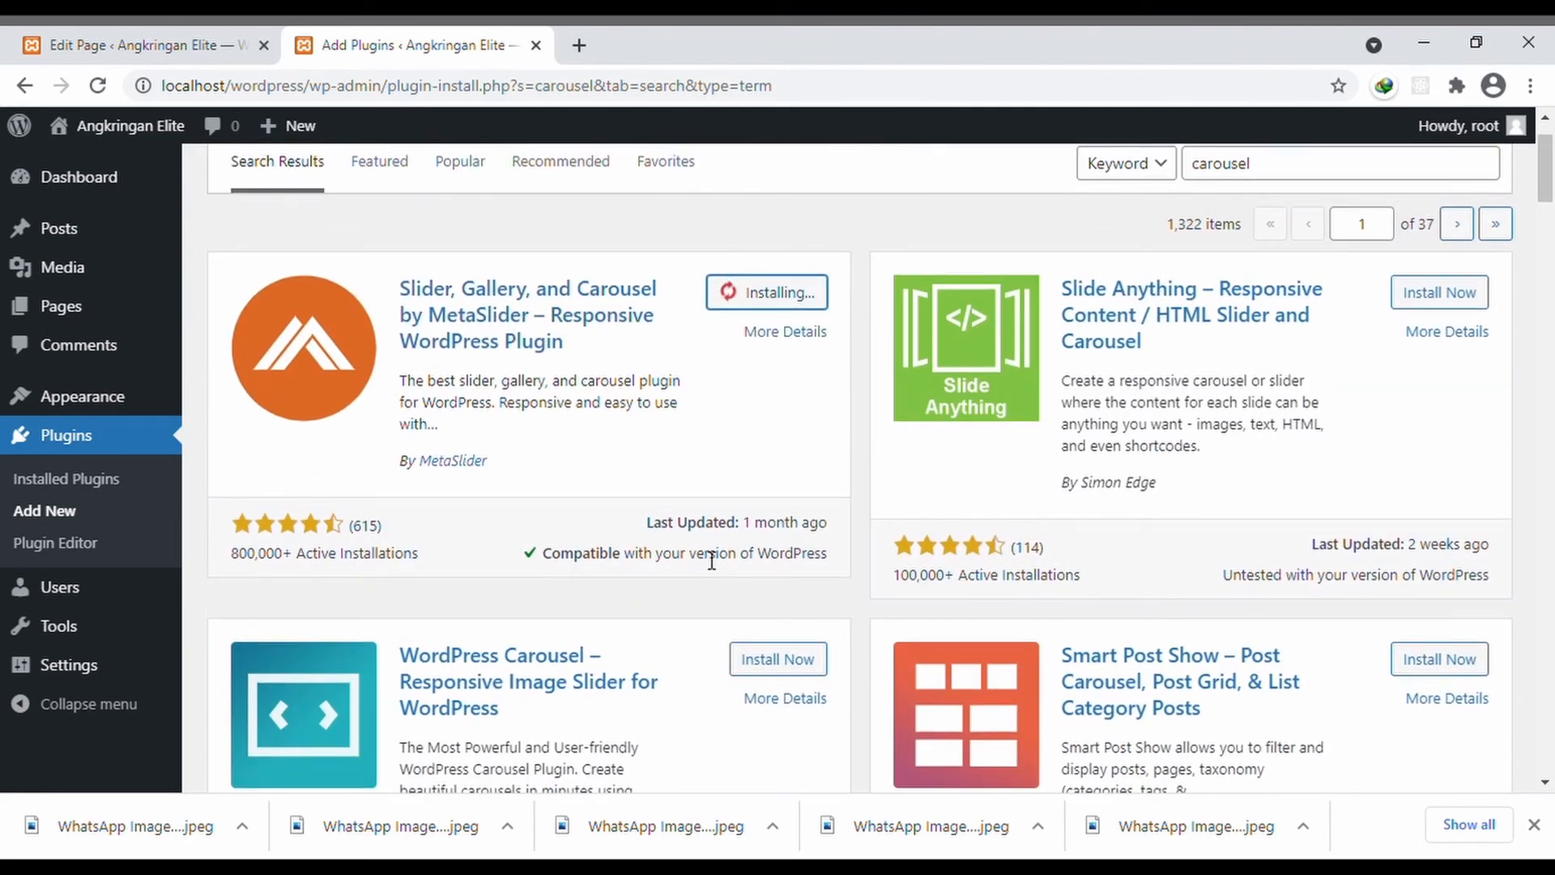
pyautogui.scroll(-2, 712, 559)
pyautogui.scroll(-5, 711, 559)
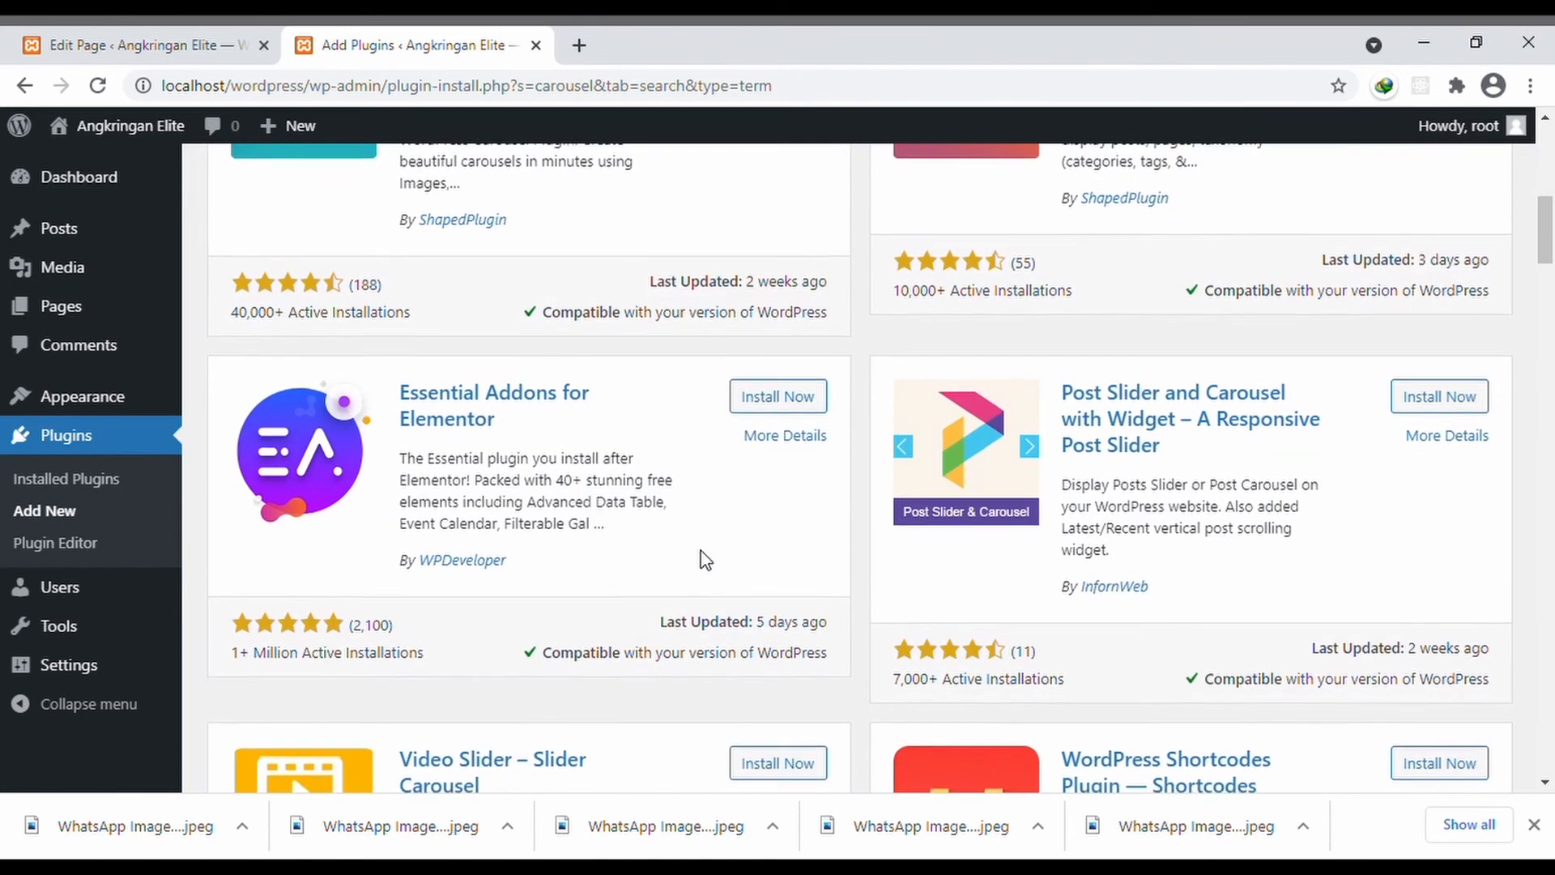
# - Browse further down the carousel plugin results, then activate the MetaSlider plugin
pyautogui.scroll(-13, 704, 559)
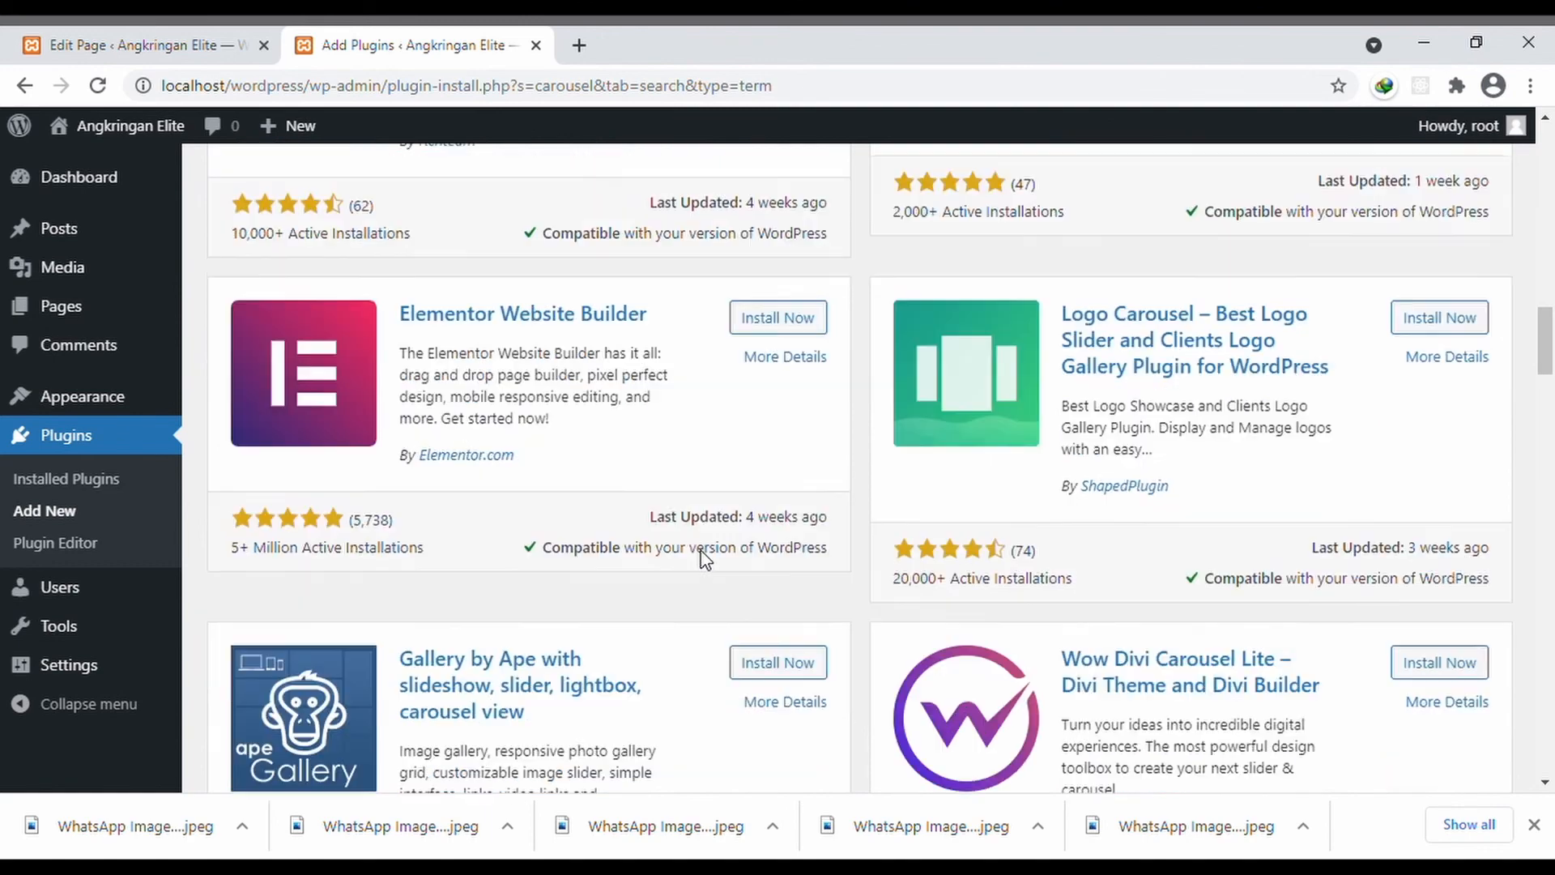
pyautogui.scroll(-3, 705, 559)
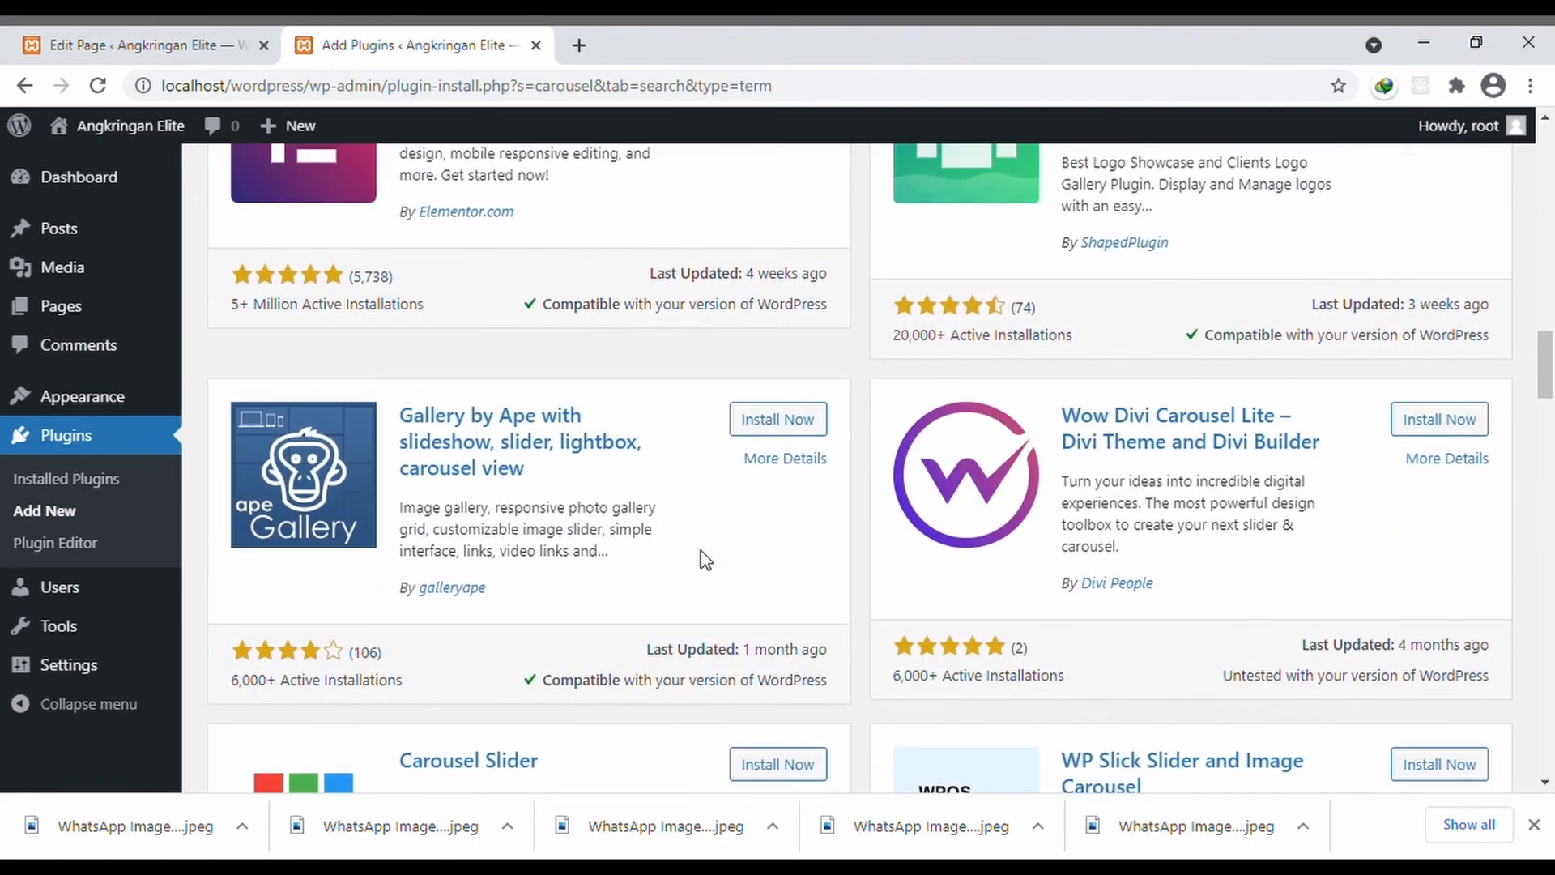
pyautogui.scroll(7, 704, 559)
pyautogui.scroll(8, 705, 559)
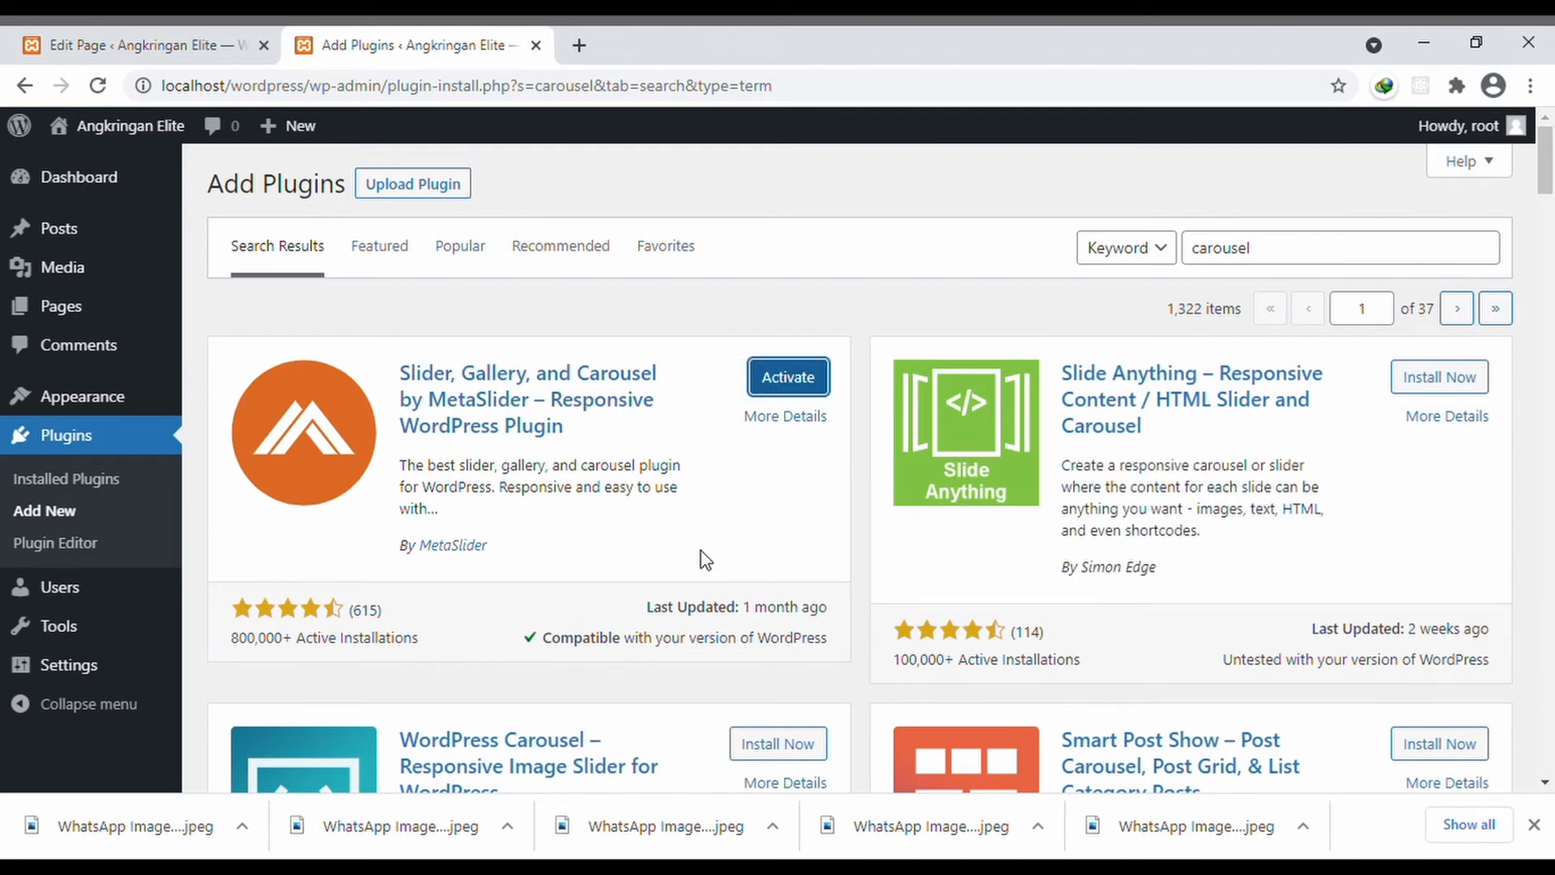
pyautogui.click(794, 385)
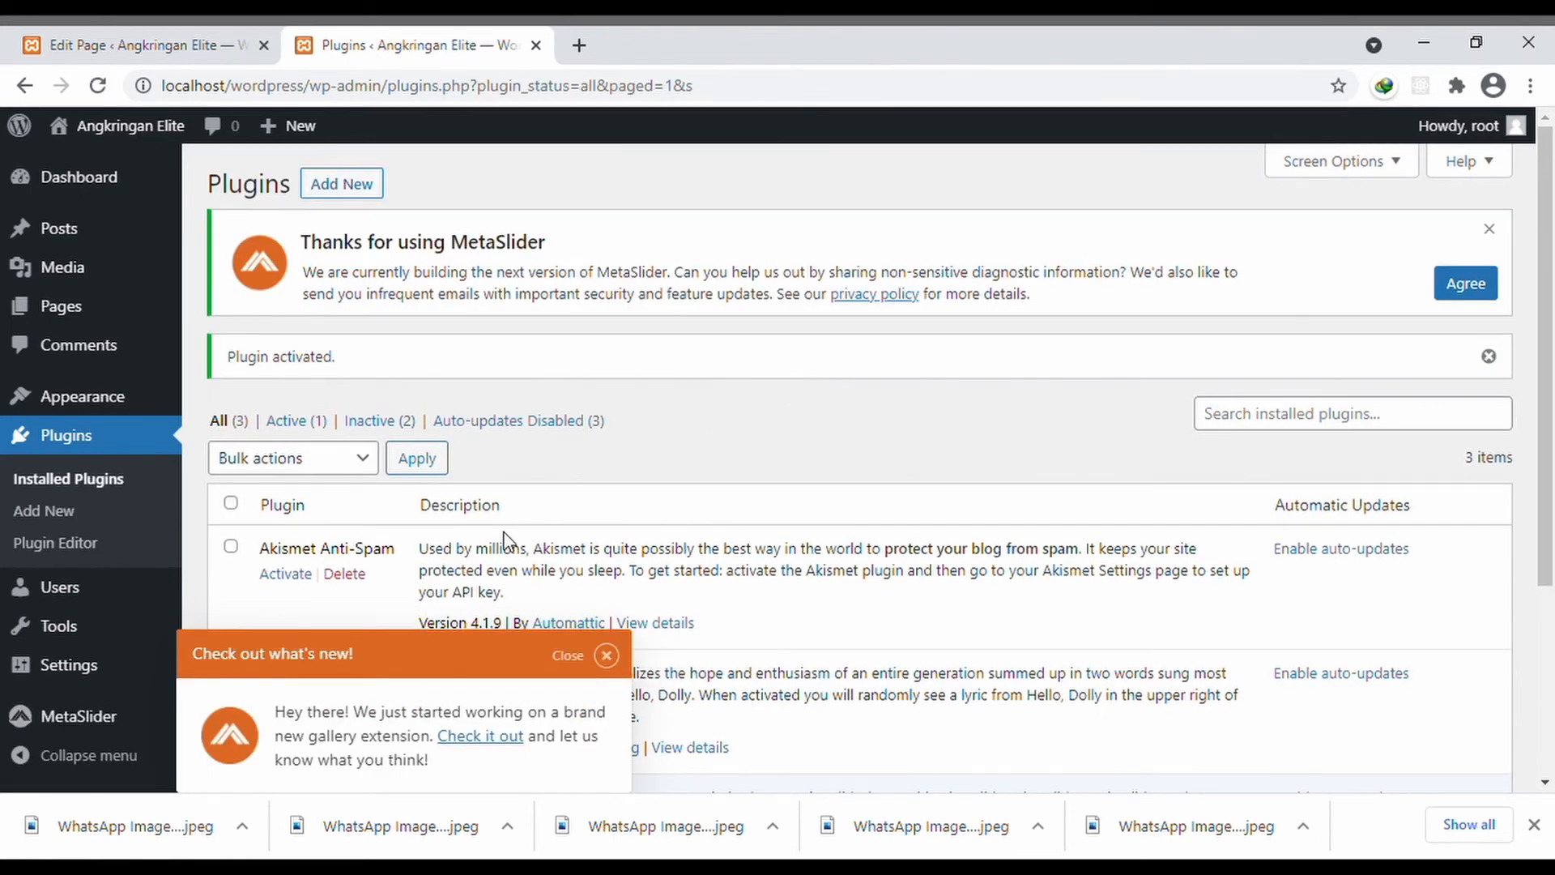
# - Open the MetaSlider start page, closing the gallery announcement and agreeing to the diagnostic information request
pyautogui.scroll(-3, 504, 541)
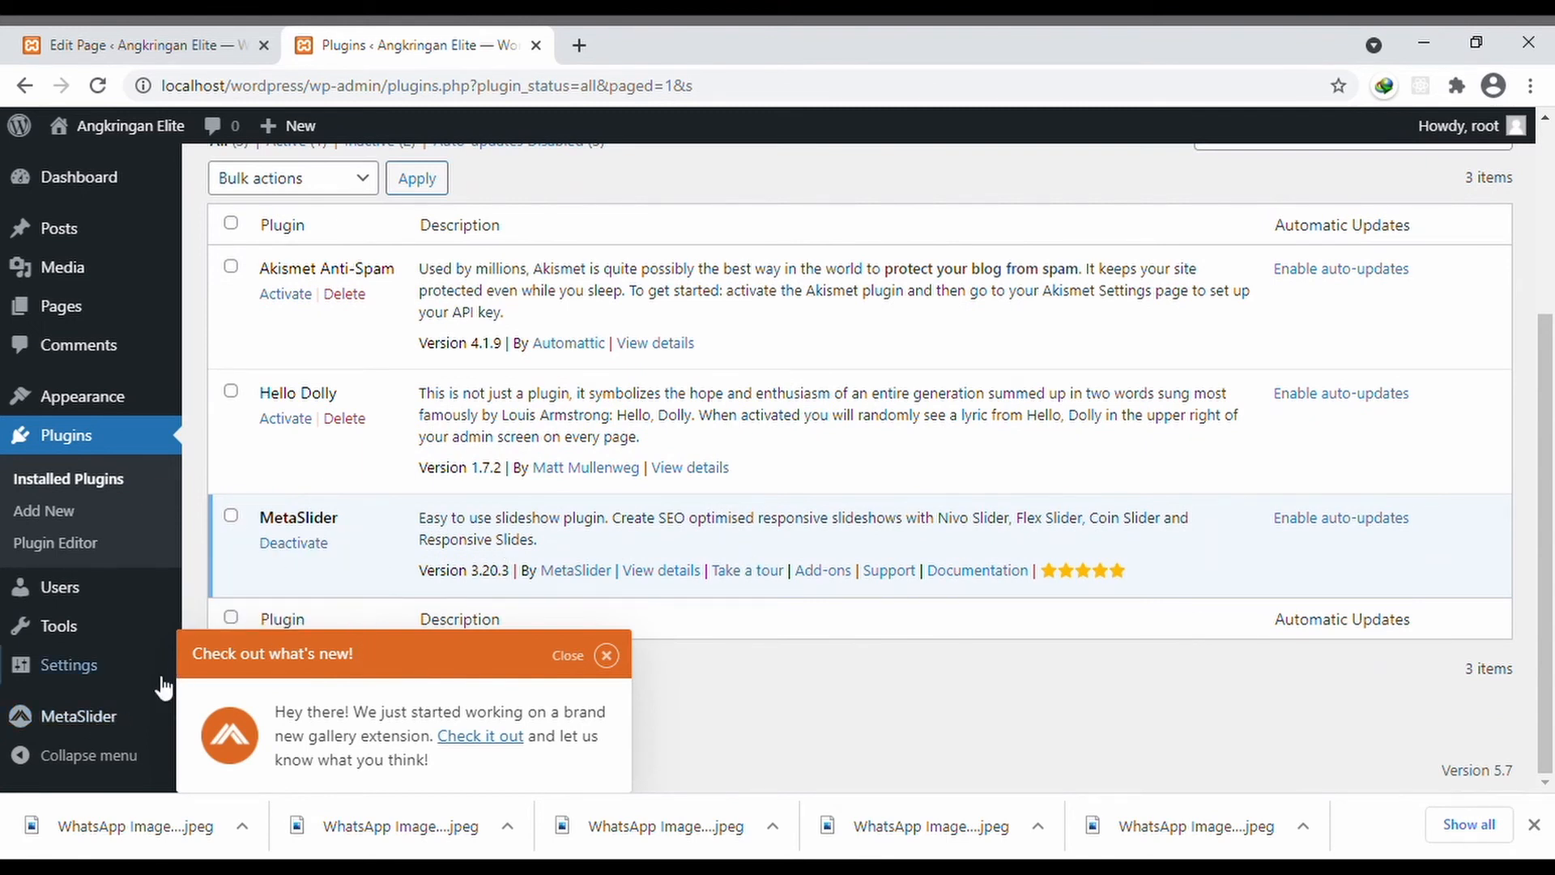
pyautogui.moveTo(110, 717)
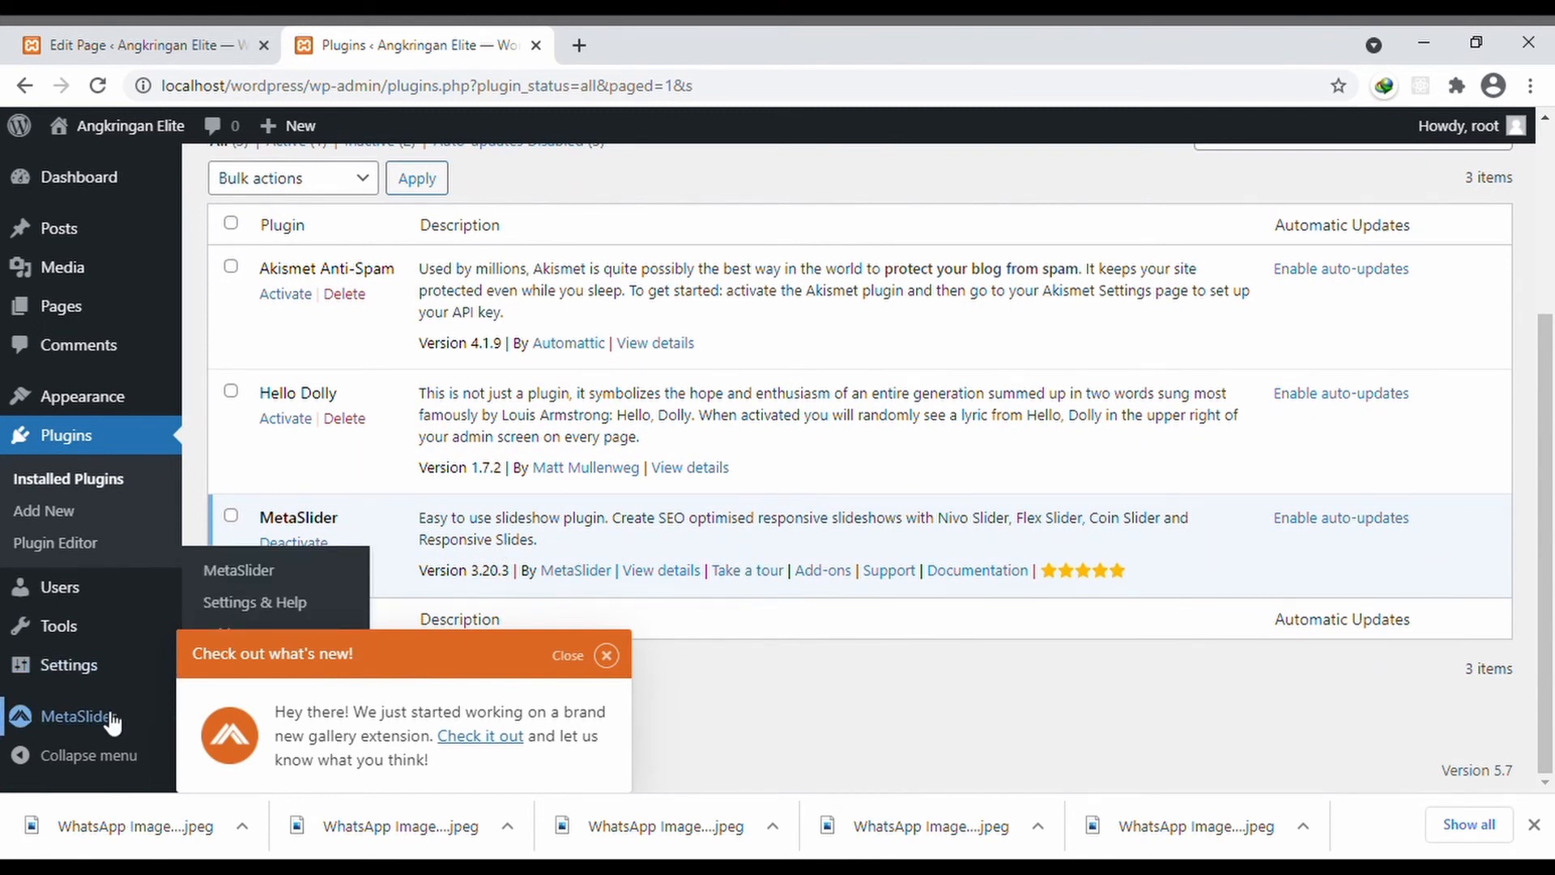
pyautogui.click(612, 656)
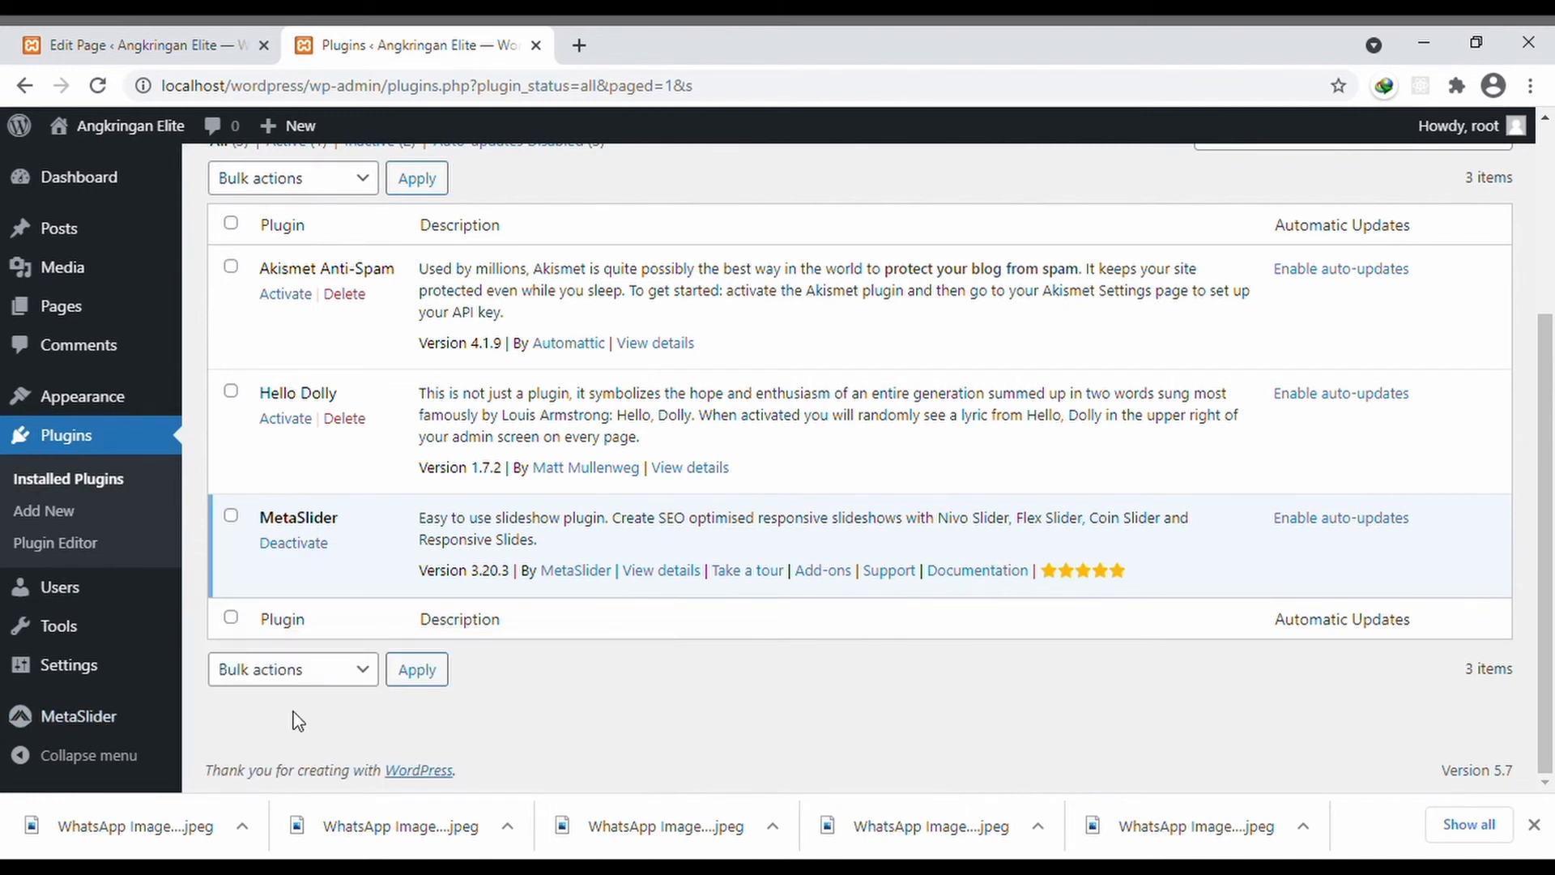
pyautogui.click(67, 717)
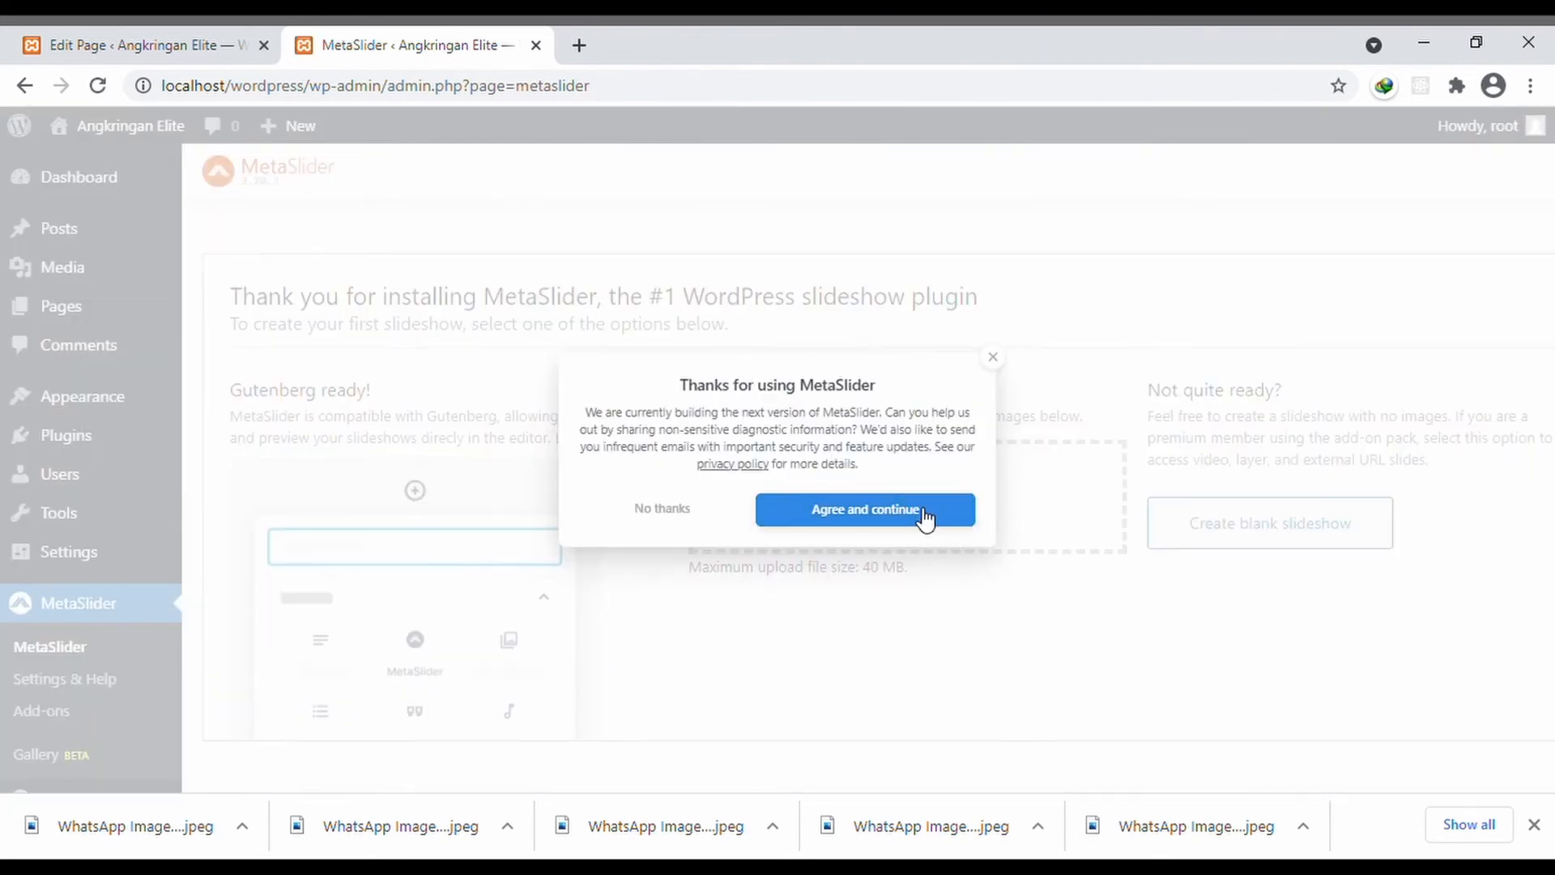
pyautogui.click(928, 523)
pyautogui.scroll(-1, 632, 660)
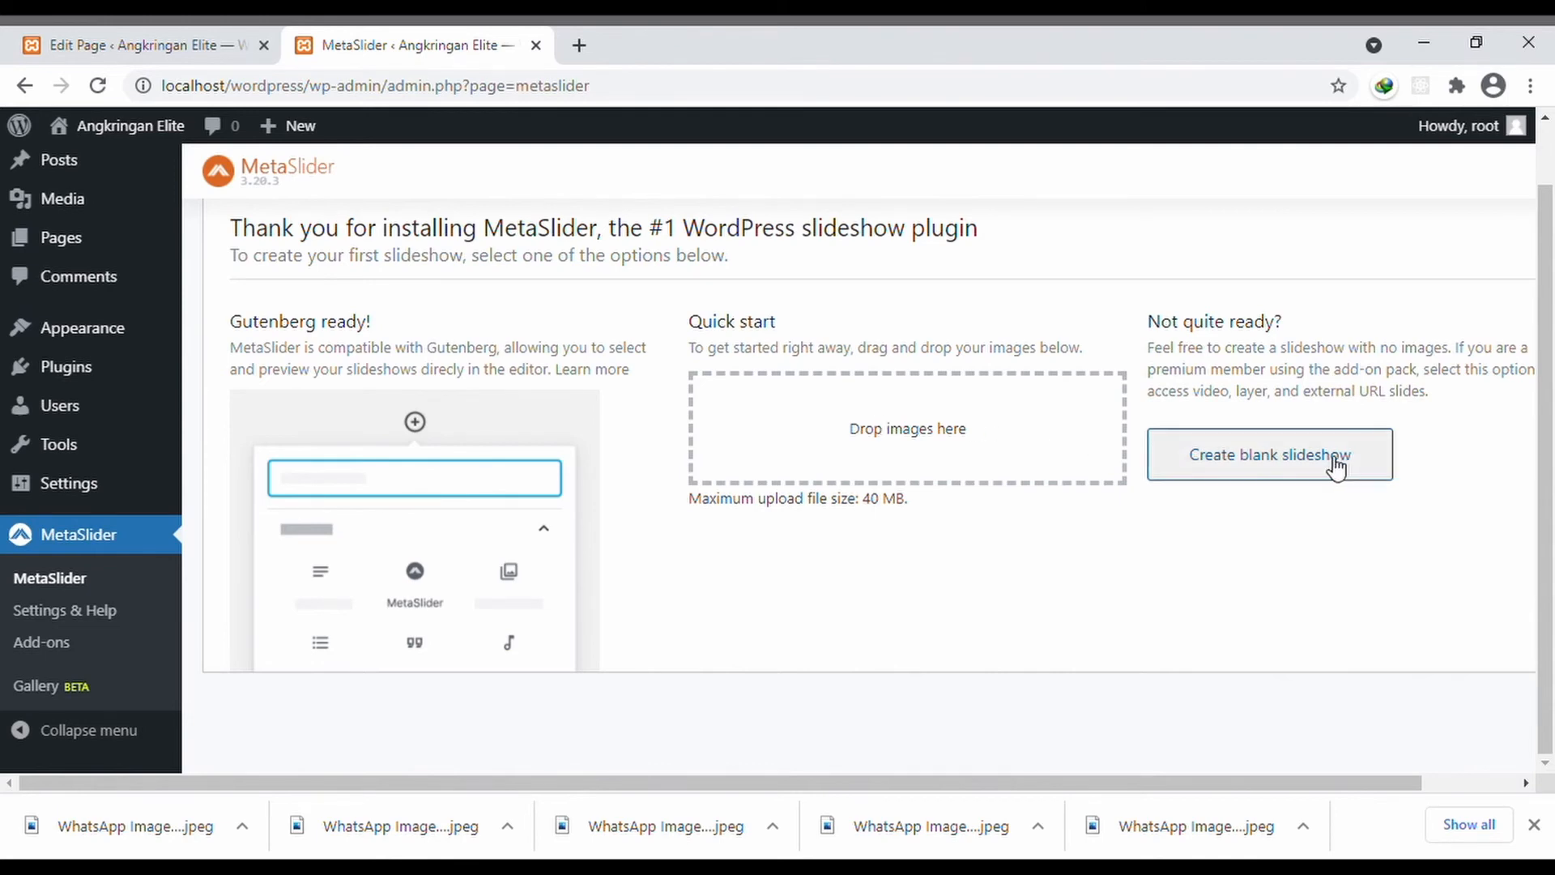
pyautogui.scroll(1, 1336, 468)
pyautogui.hscroll(1, 1337, 467)
pyautogui.hscroll(-1, 747, 557)
pyautogui.scroll(-1, 746, 557)
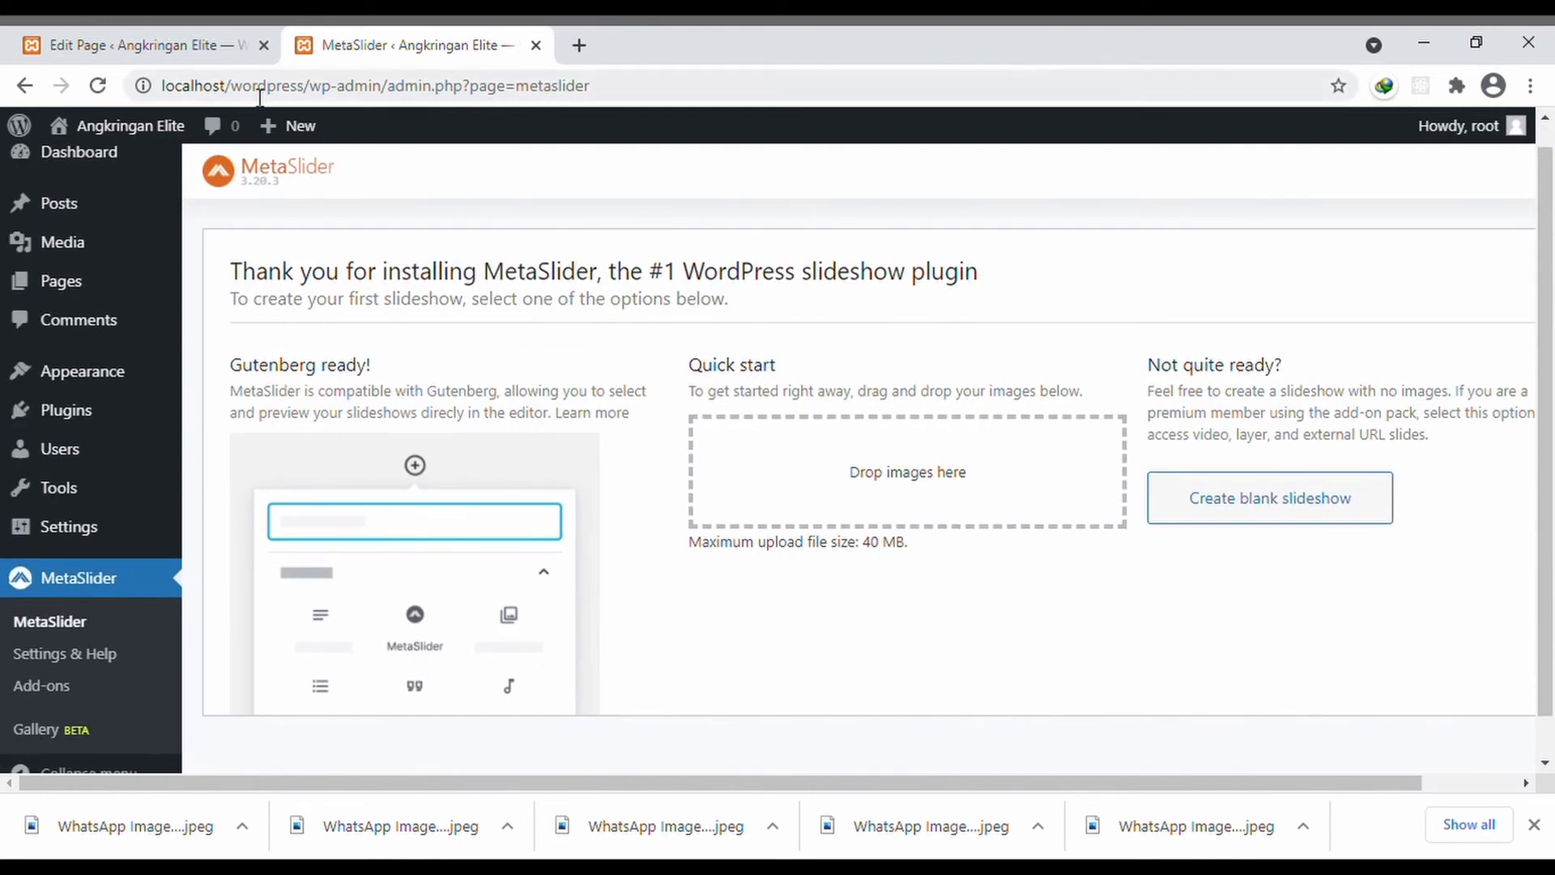
# - Return to the page editor and search the available blocks for "meta" below the food image columns, clearing the search term after checking
pyautogui.click(233, 47)
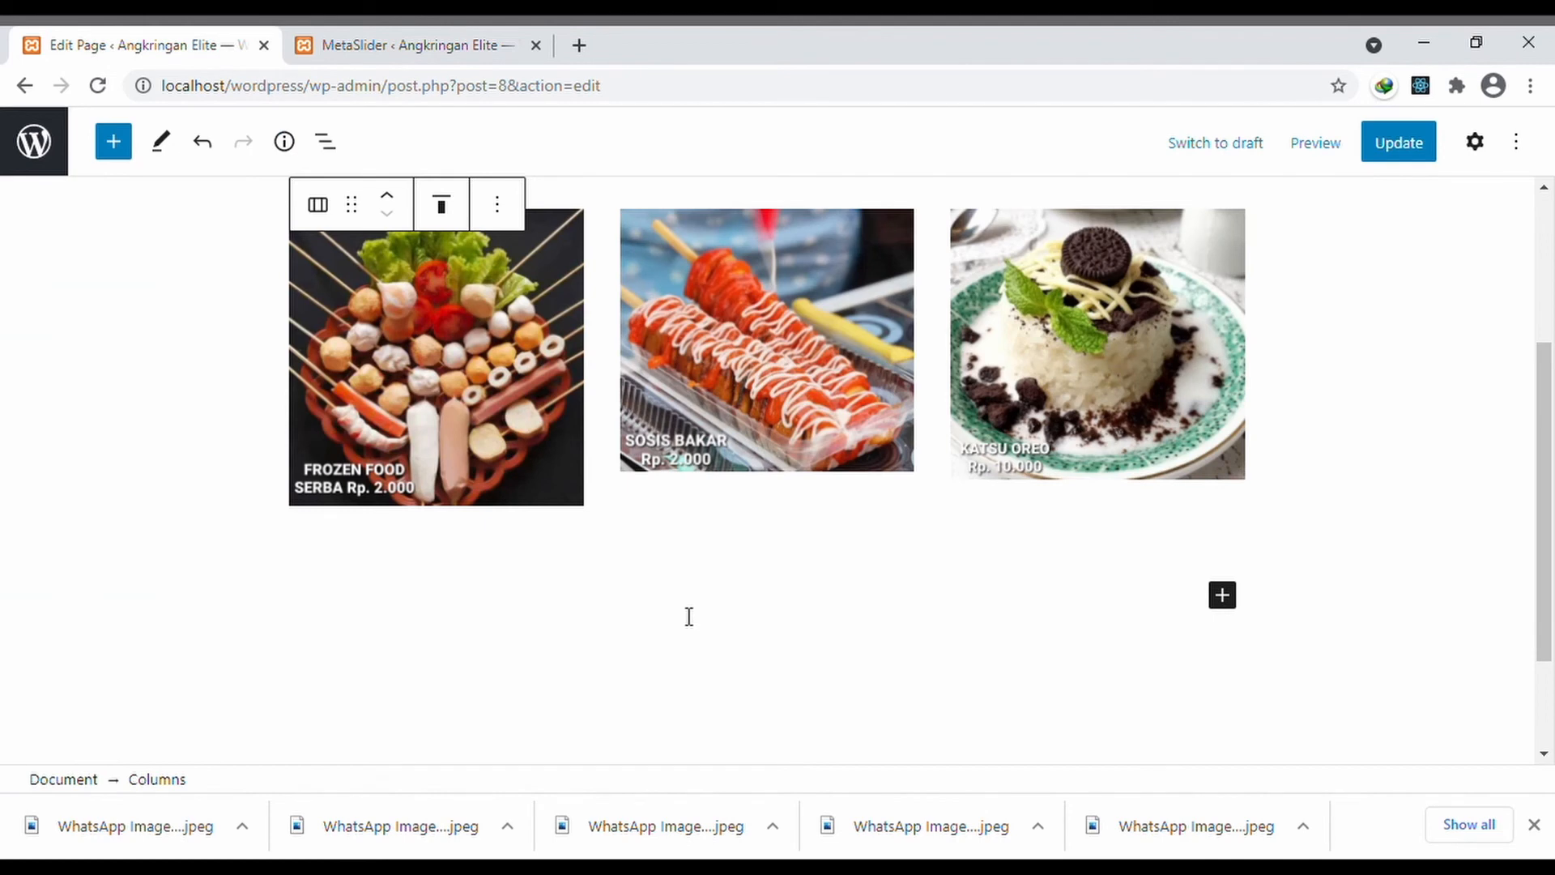
pyautogui.click(1223, 598)
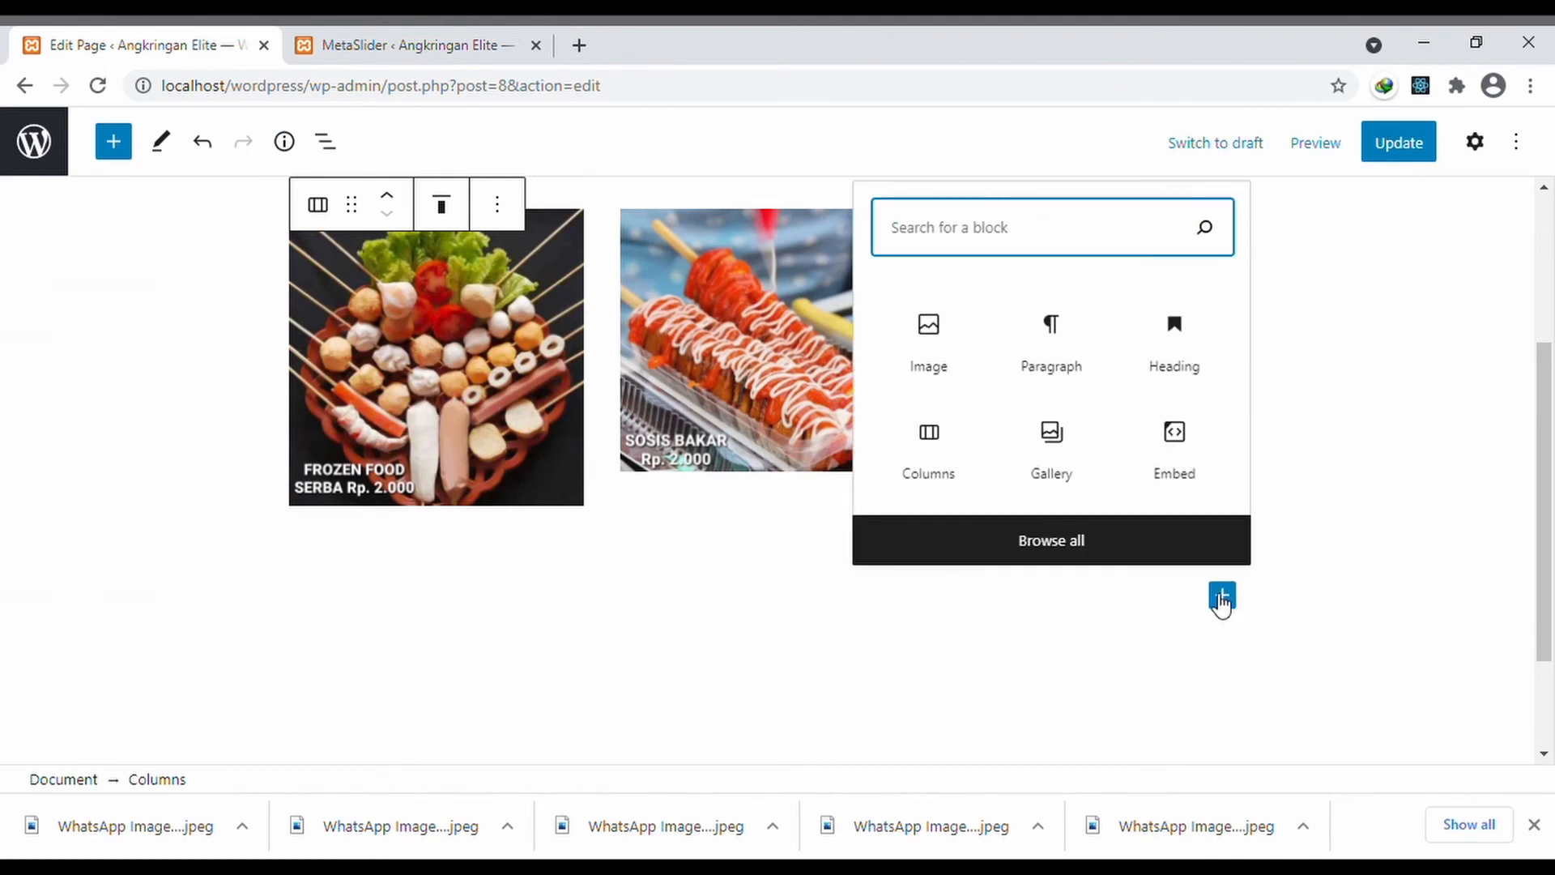
pyautogui.write('meta')
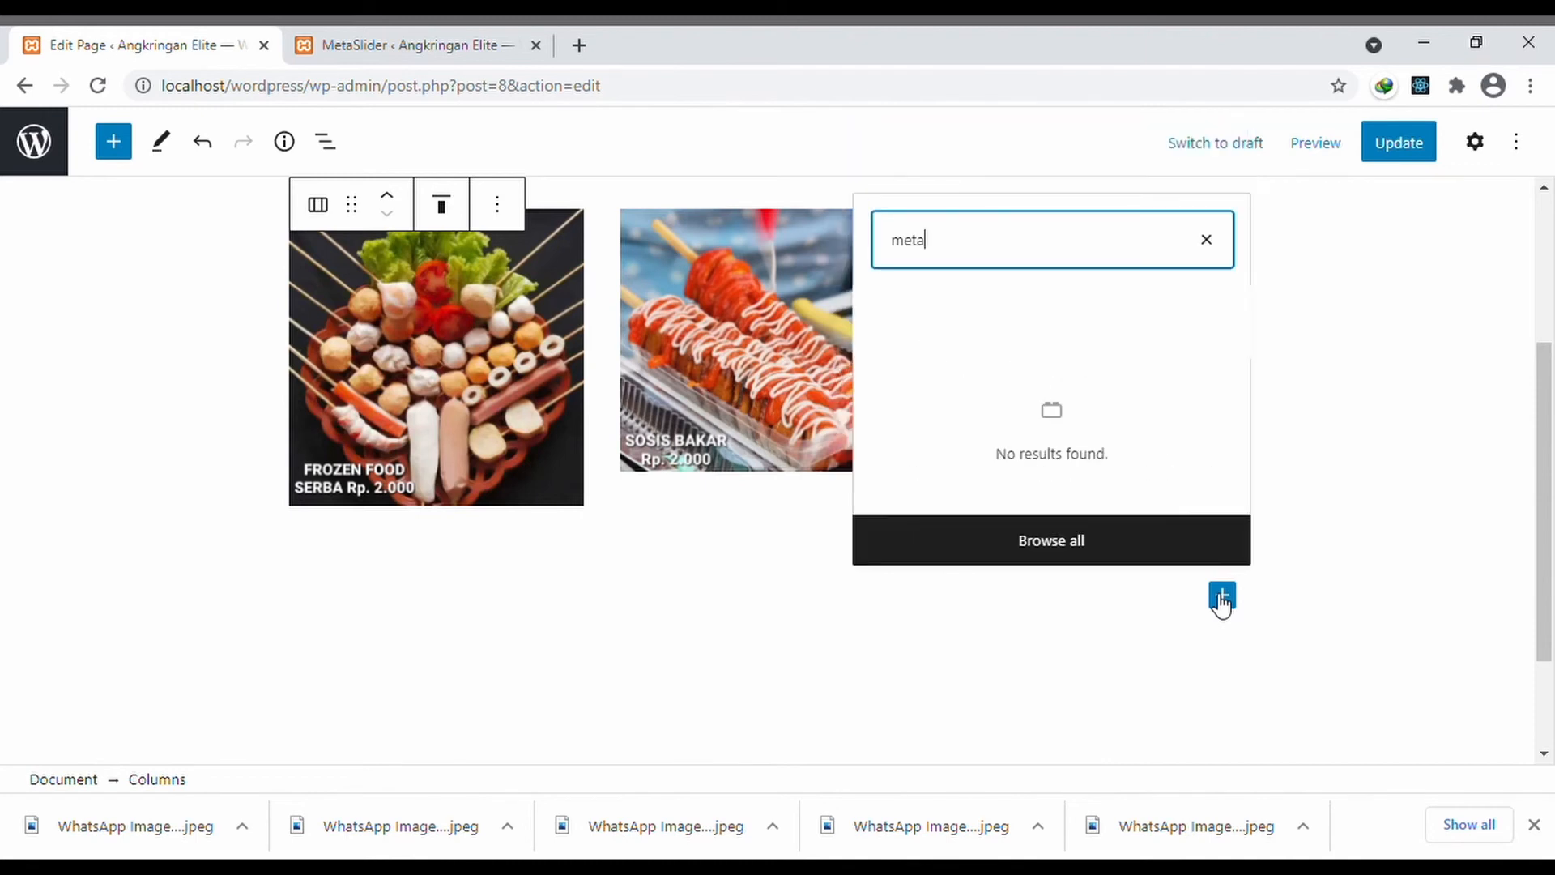
pyautogui.press('BackSpace')
pyautogui.press('BackSpace')
pyautogui.press('BackSpace')
pyautogui.press('BackSpace')
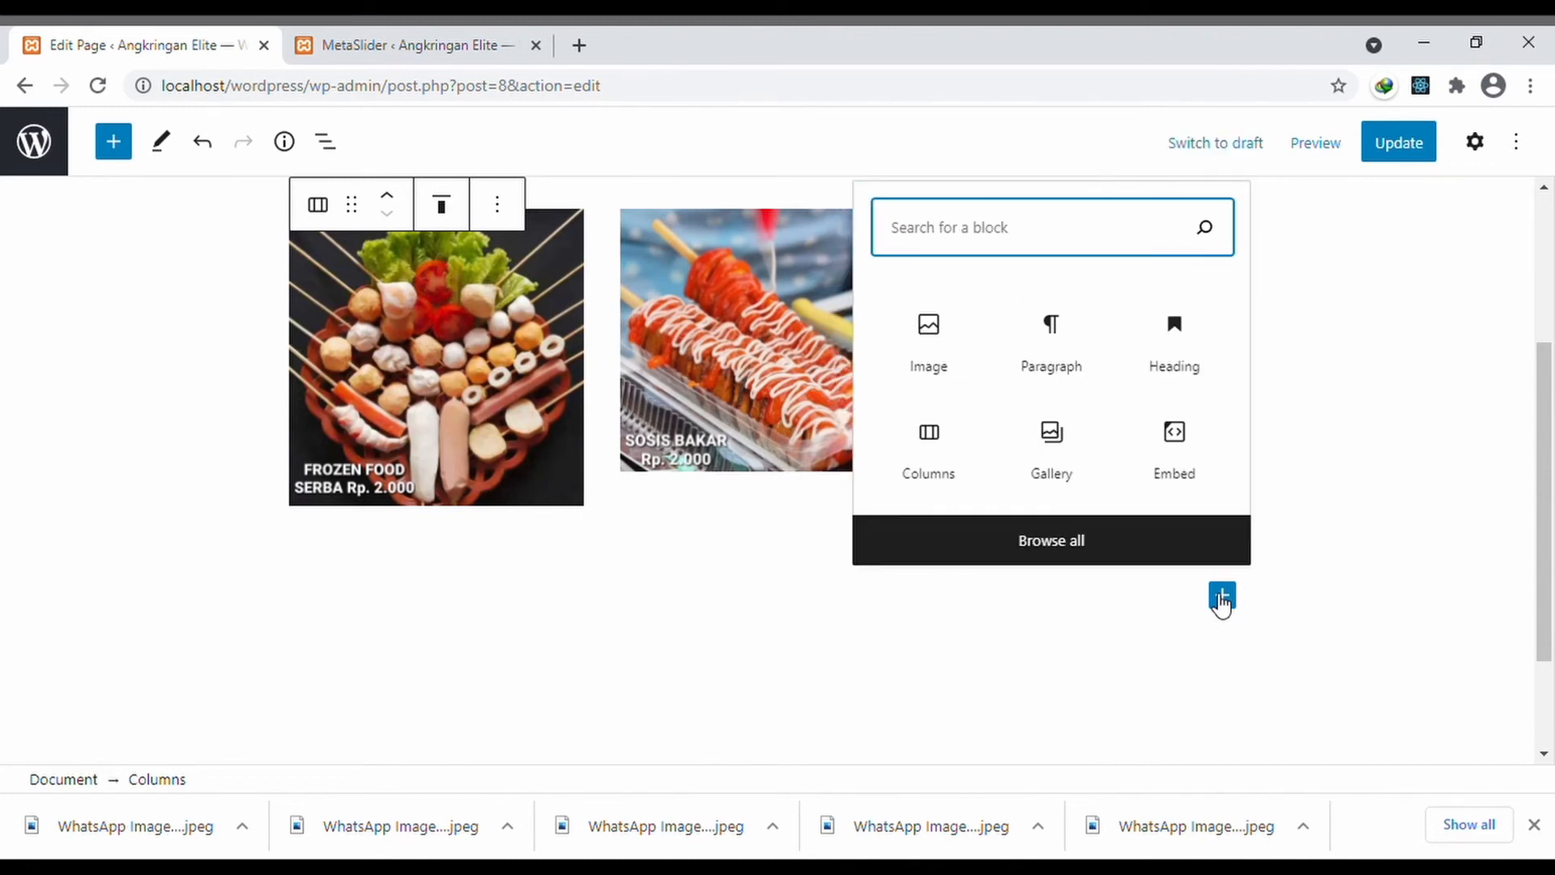
# - Reload the page editor and insert a MetaSlider block below the food image columns
pyautogui.press('F5')
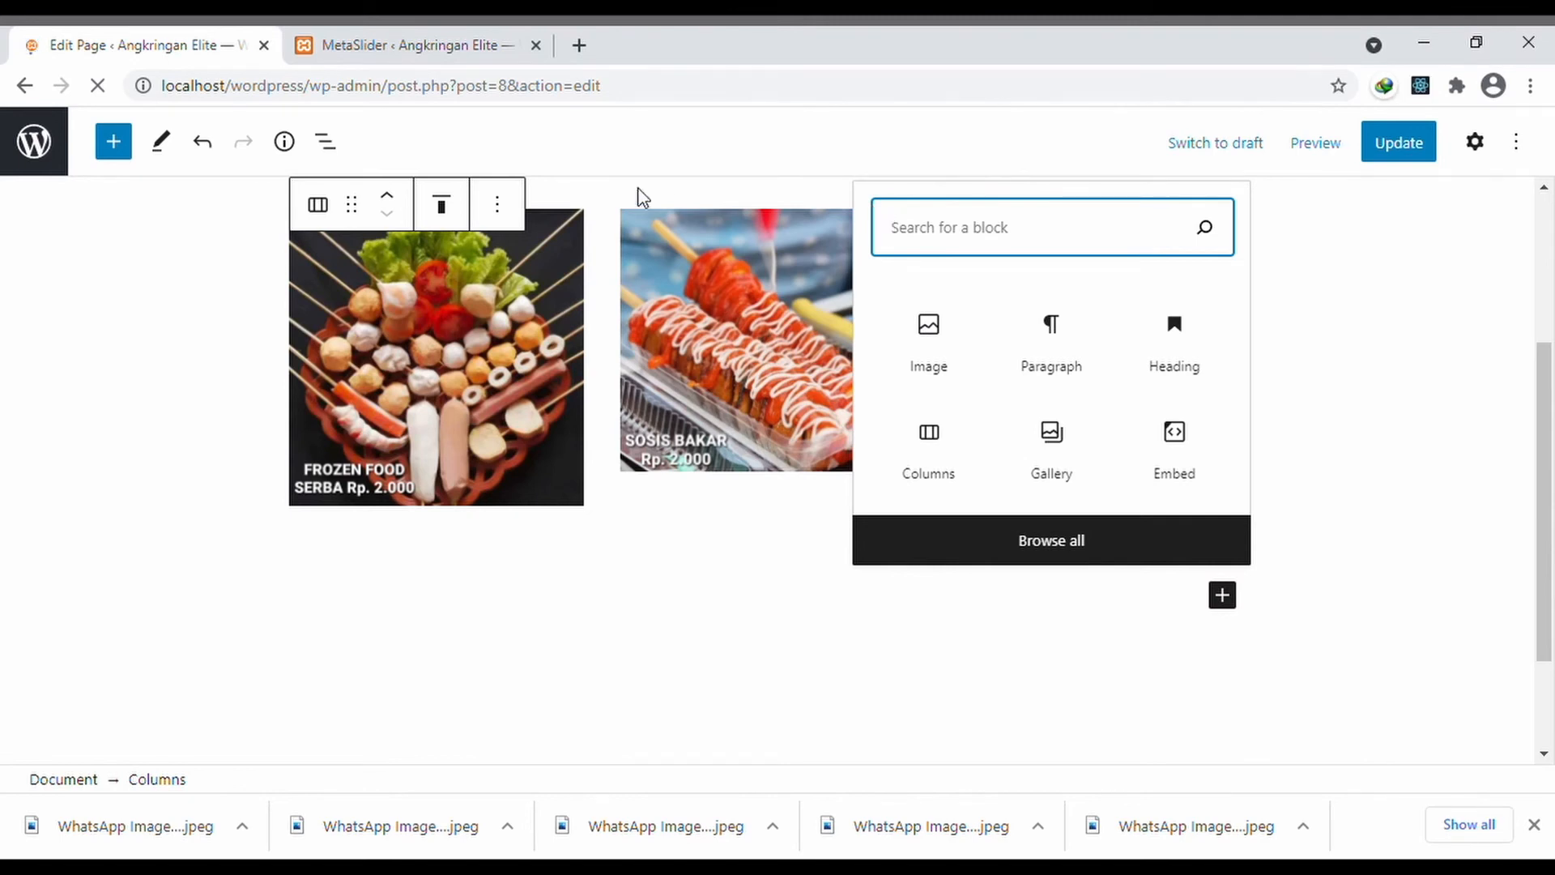
pyautogui.scroll(-5, 713, 480)
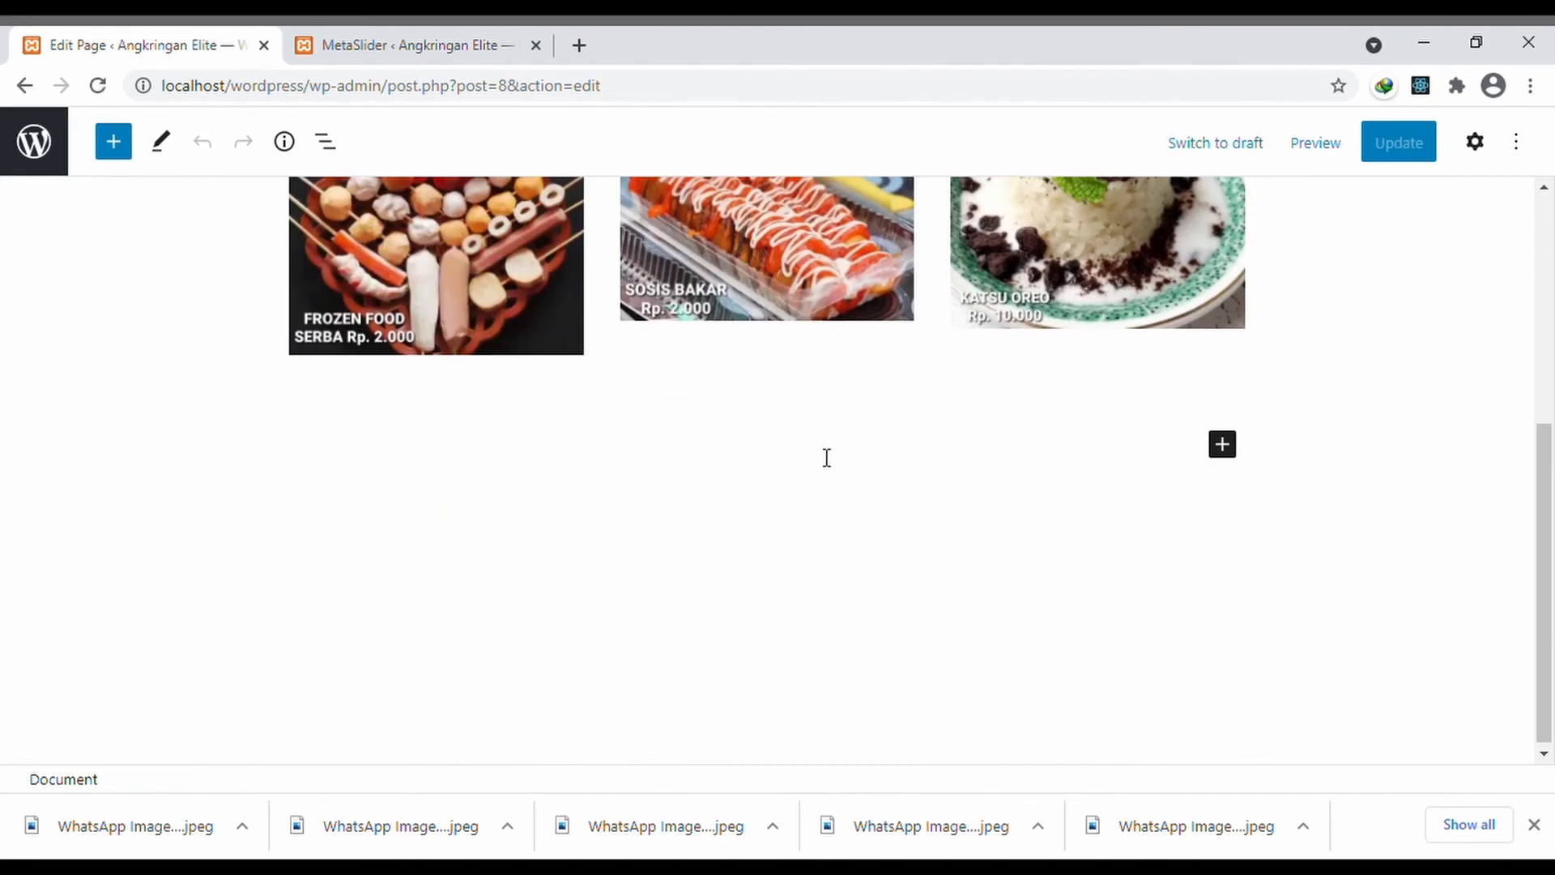
pyautogui.click(1223, 446)
pyautogui.write('met')
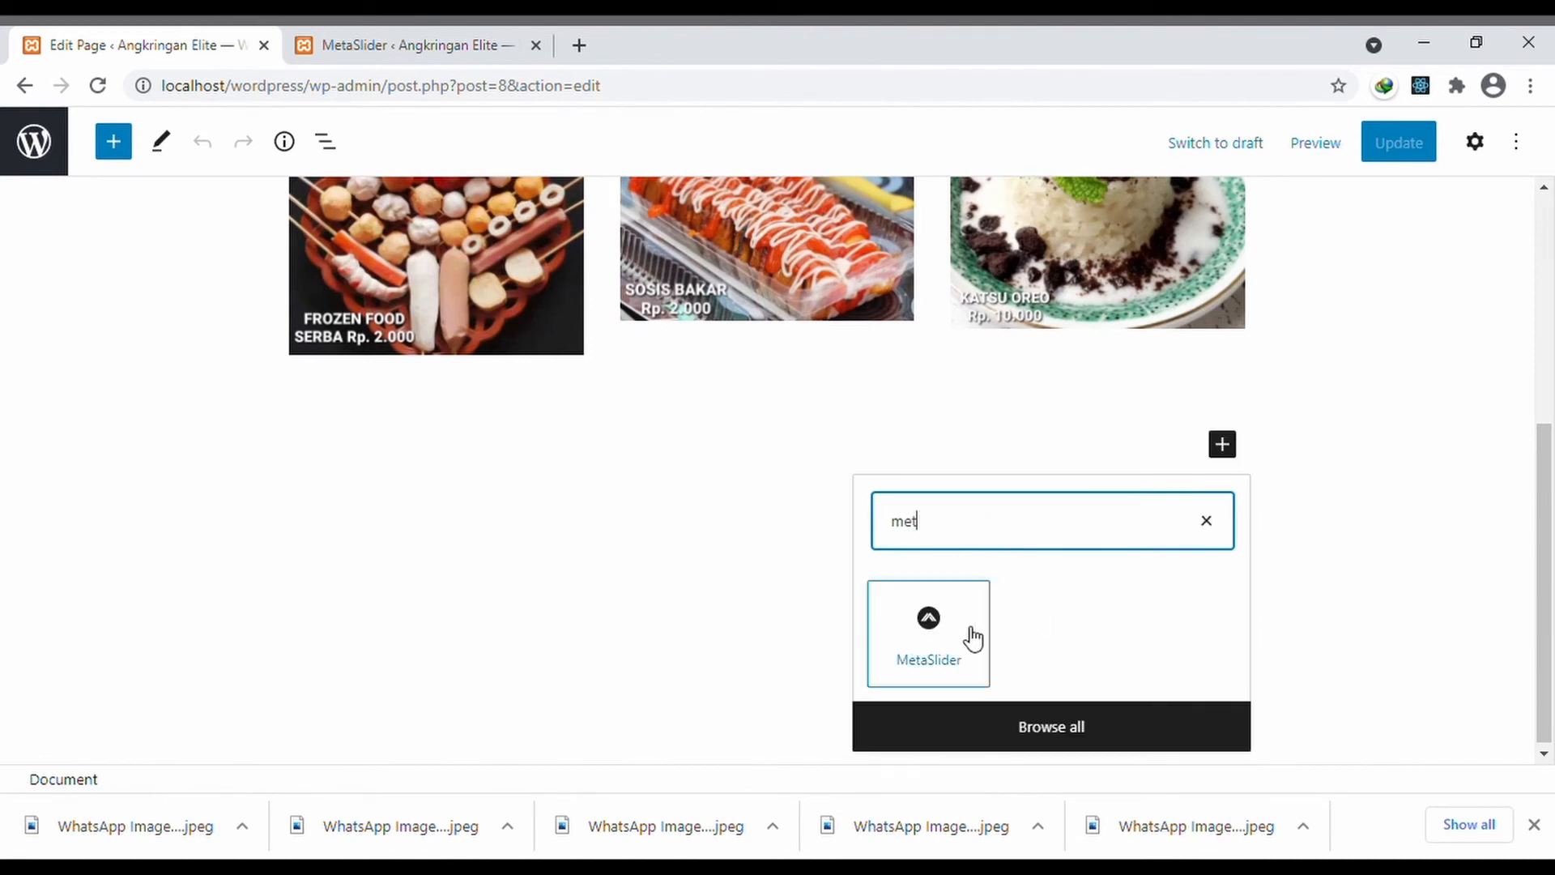
pyautogui.click(942, 632)
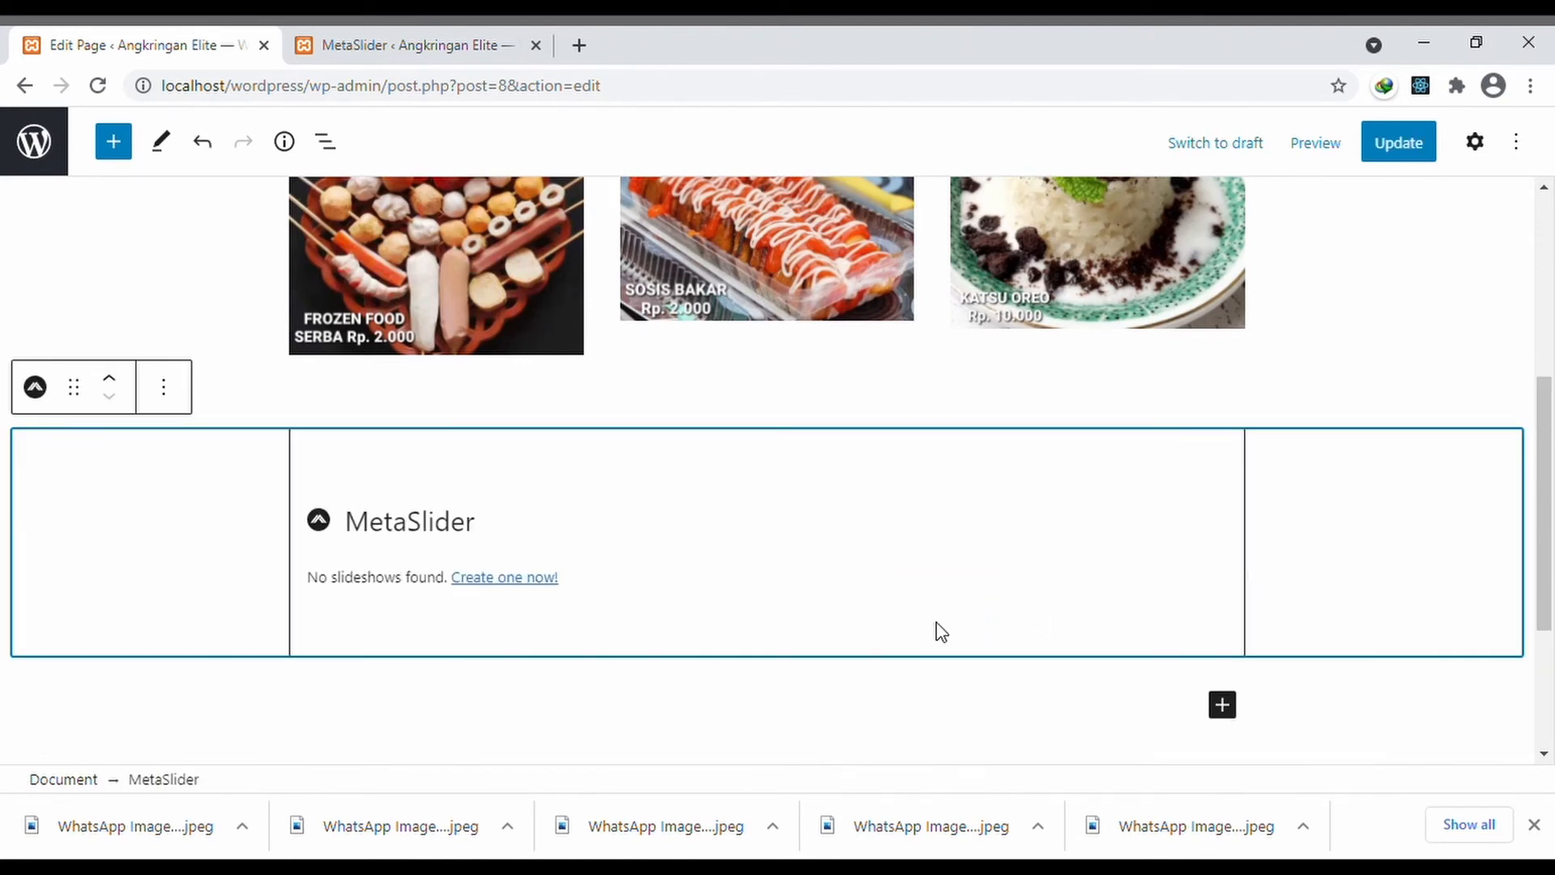
# - Create a blank MetaSlider slideshow from the block, closing the duplicate MetaSlider browser tab and the slide hint
pyautogui.click(486, 580)
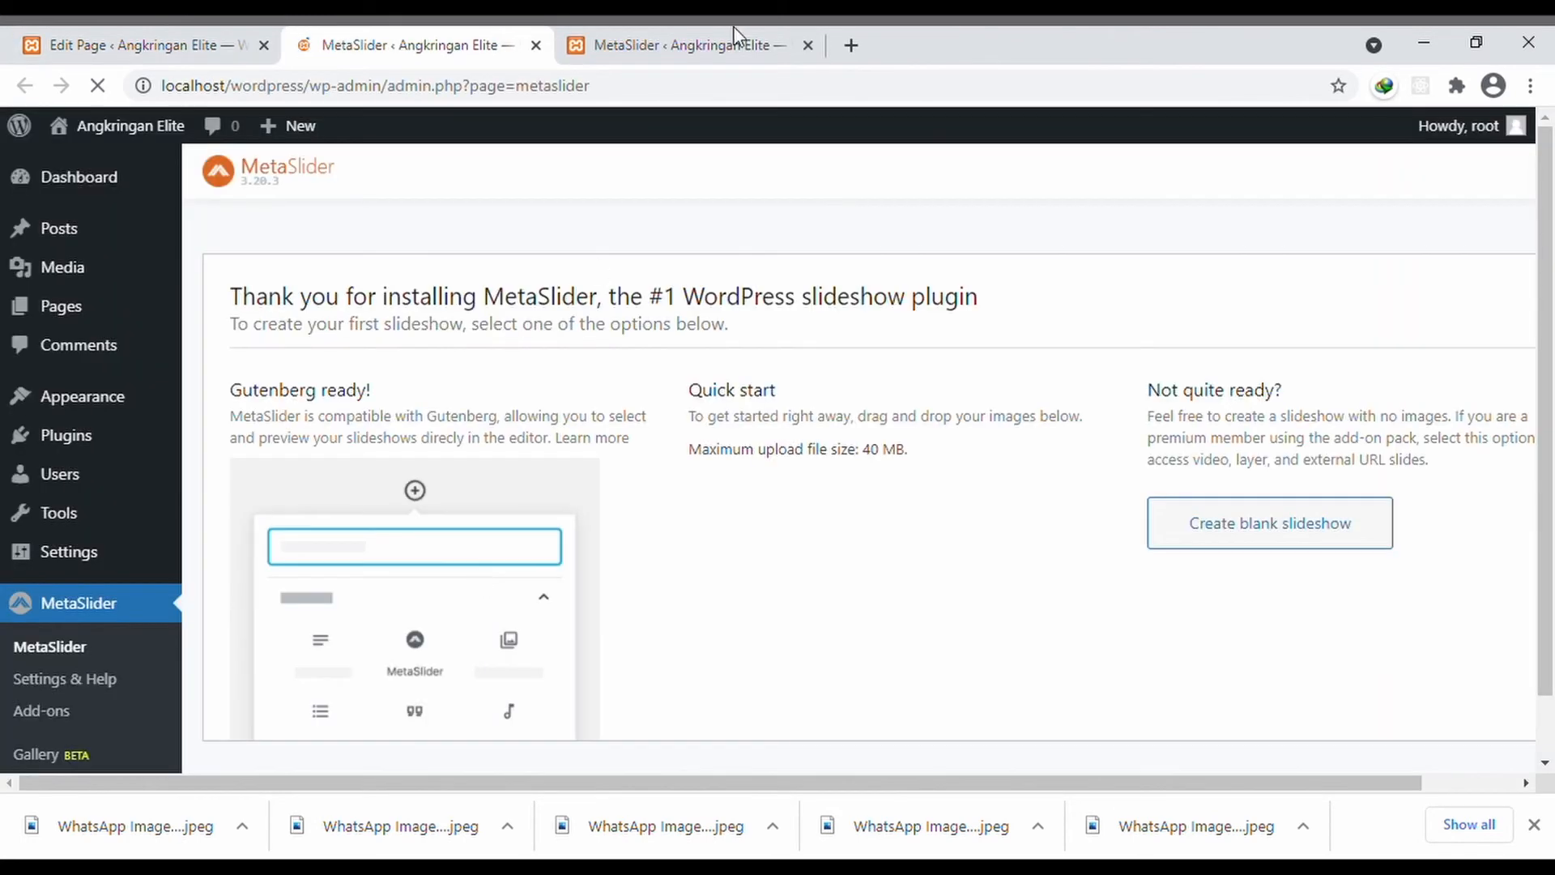
pyautogui.scroll(-1, 564, 489)
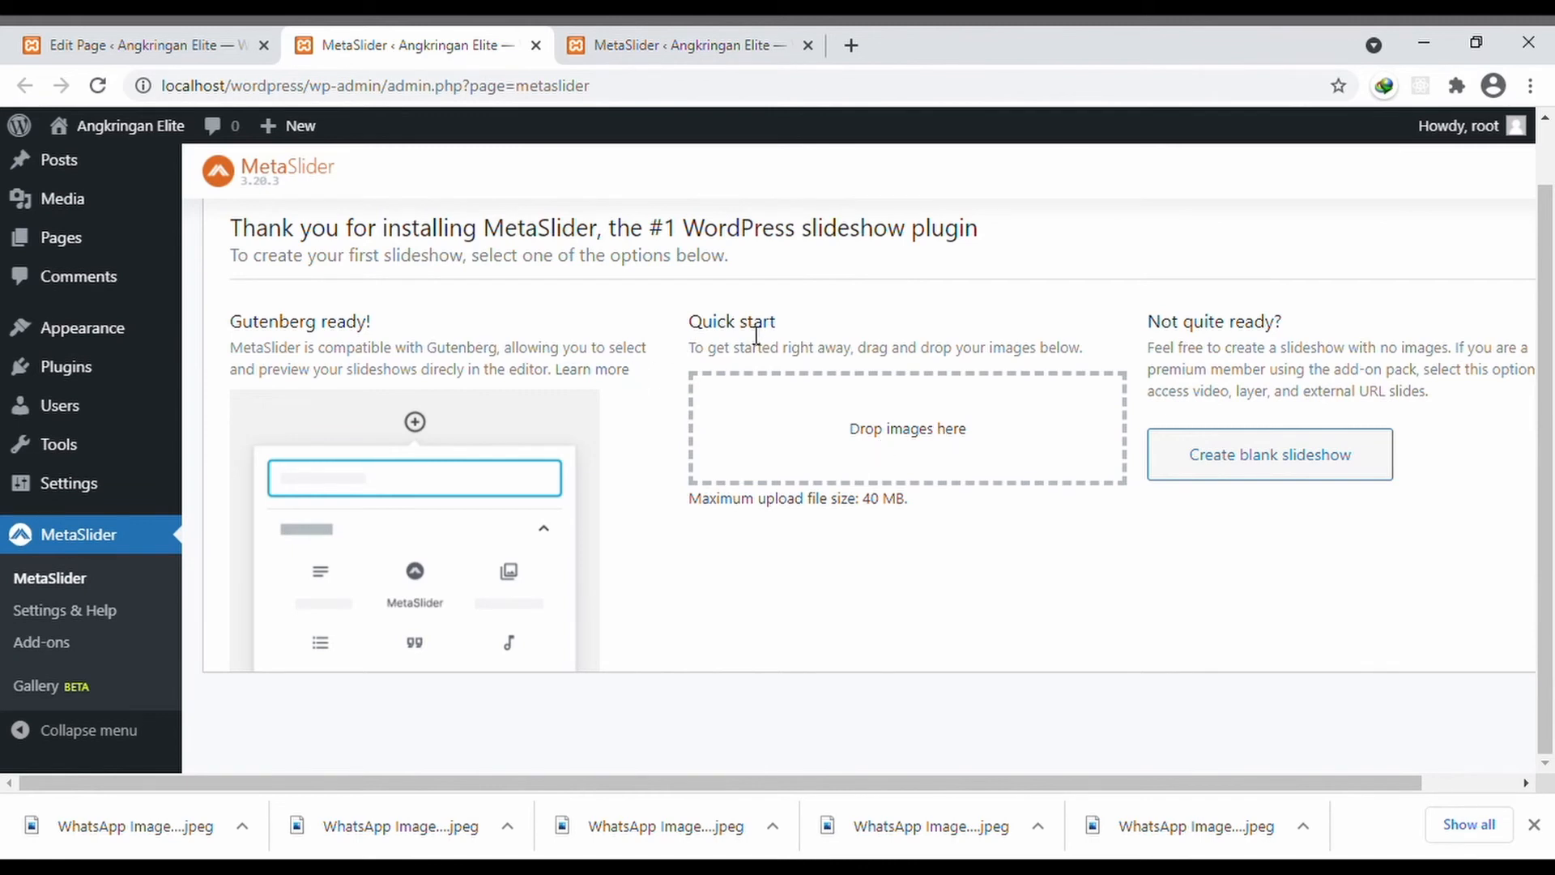
pyautogui.click(1252, 478)
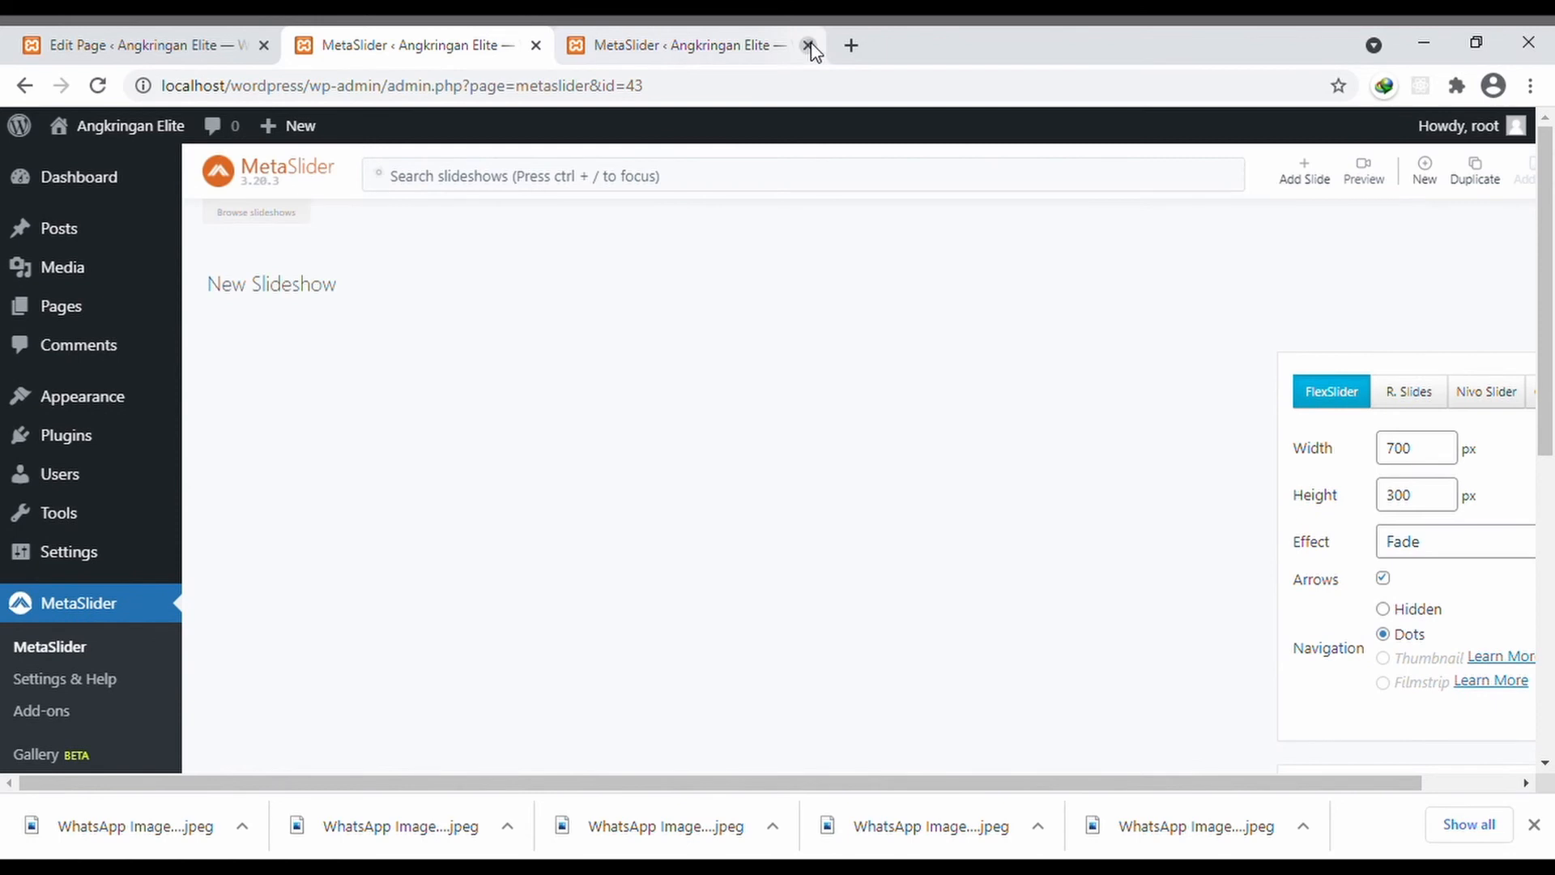
pyautogui.click(808, 44)
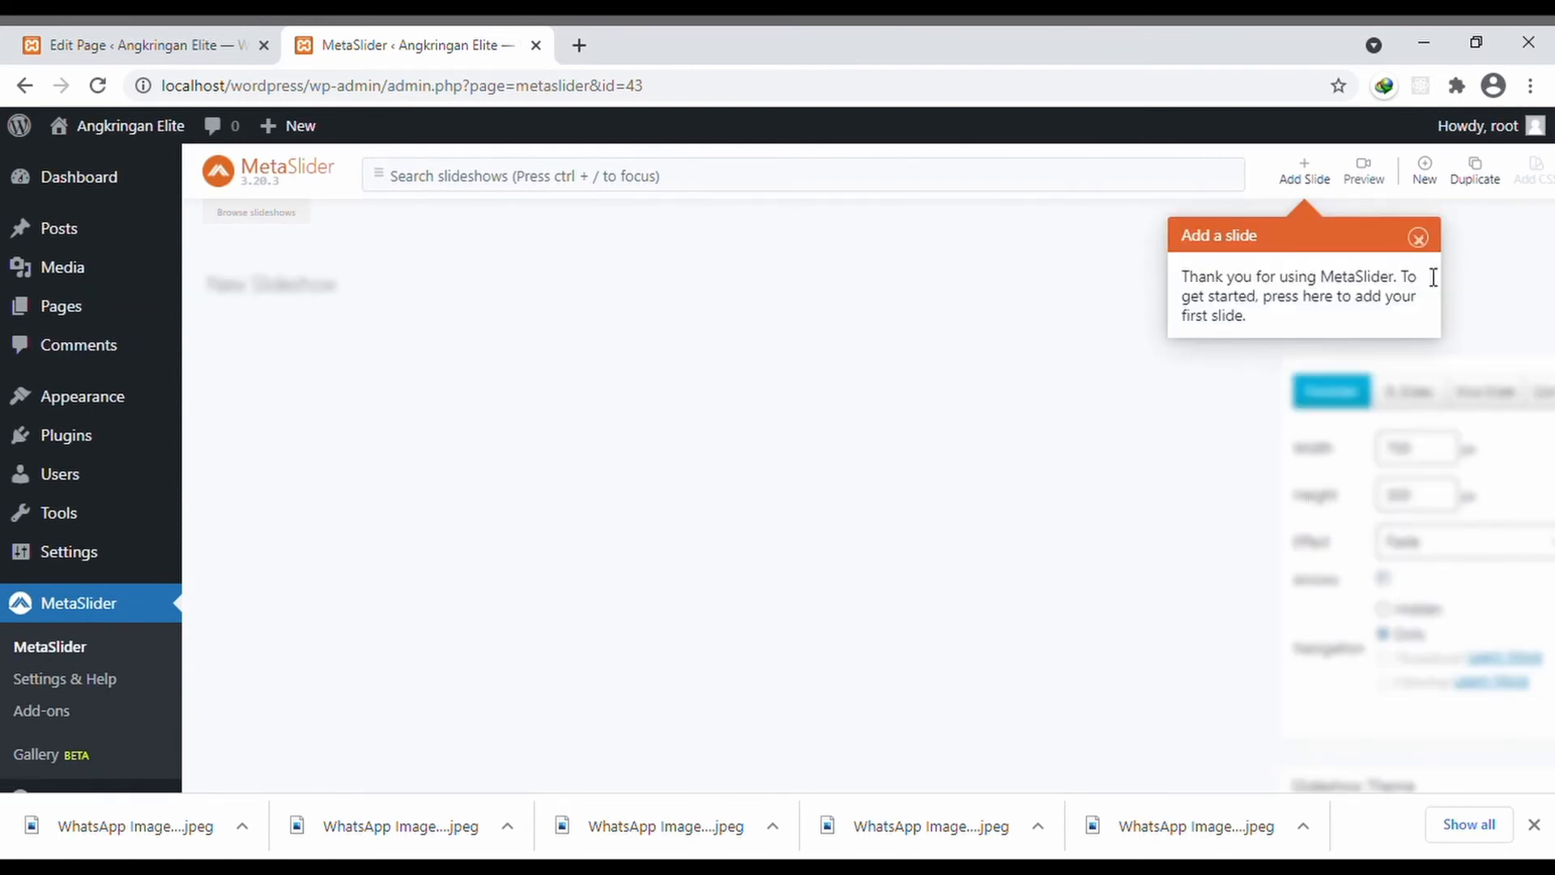
pyautogui.click(1418, 238)
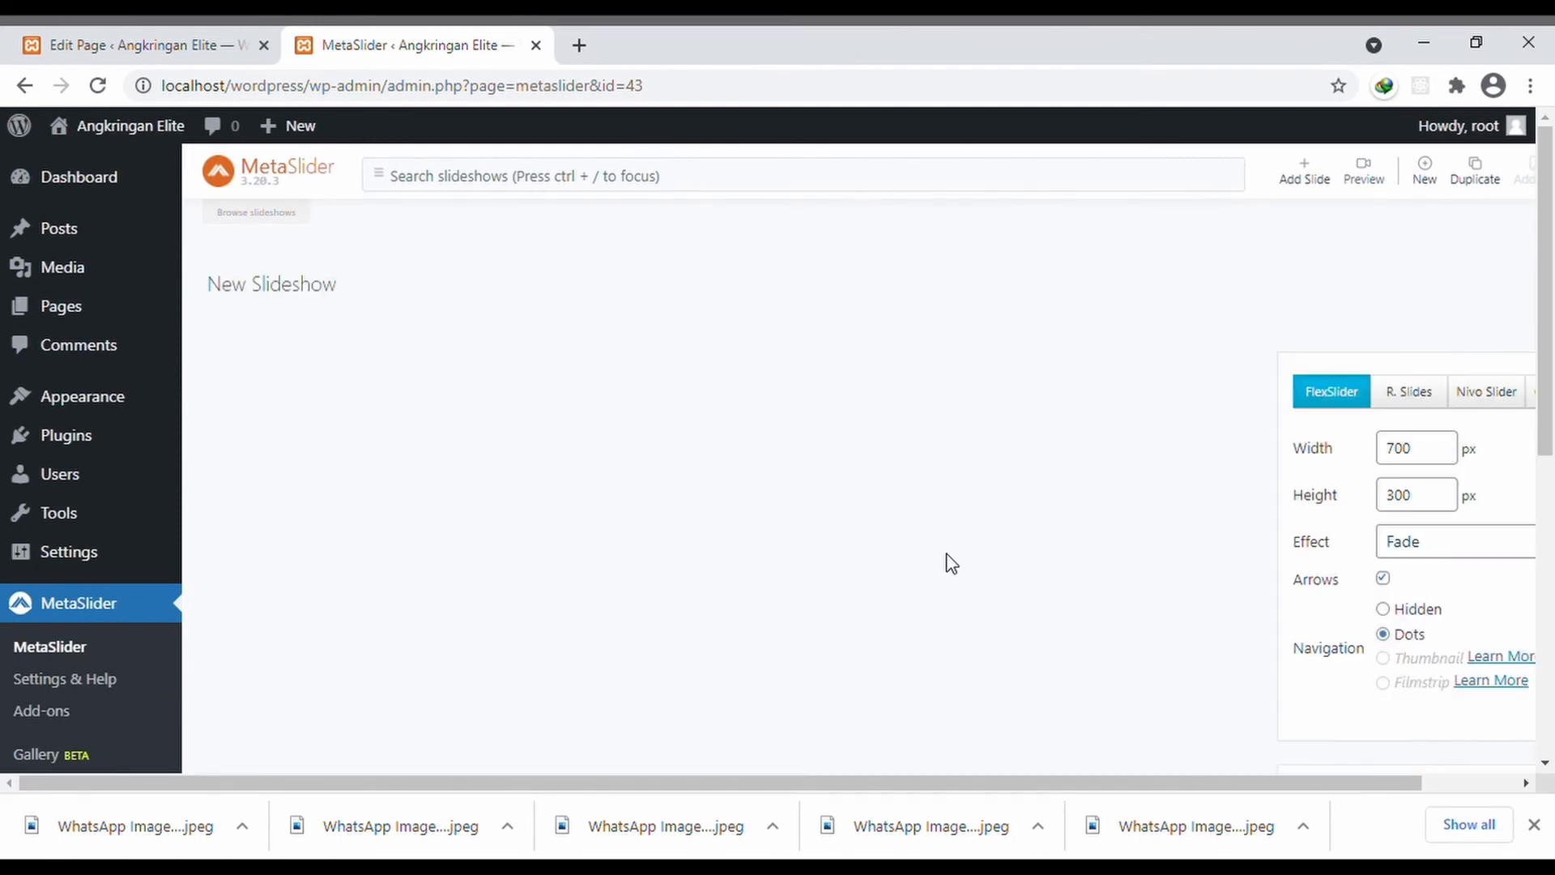
# - Look over the new slideshow's settings and start adding a slide from the media library
pyautogui.scroll(-3, 723, 598)
pyautogui.scroll(-4, 1323, 410)
pyautogui.hscroll(3, 1436, 644)
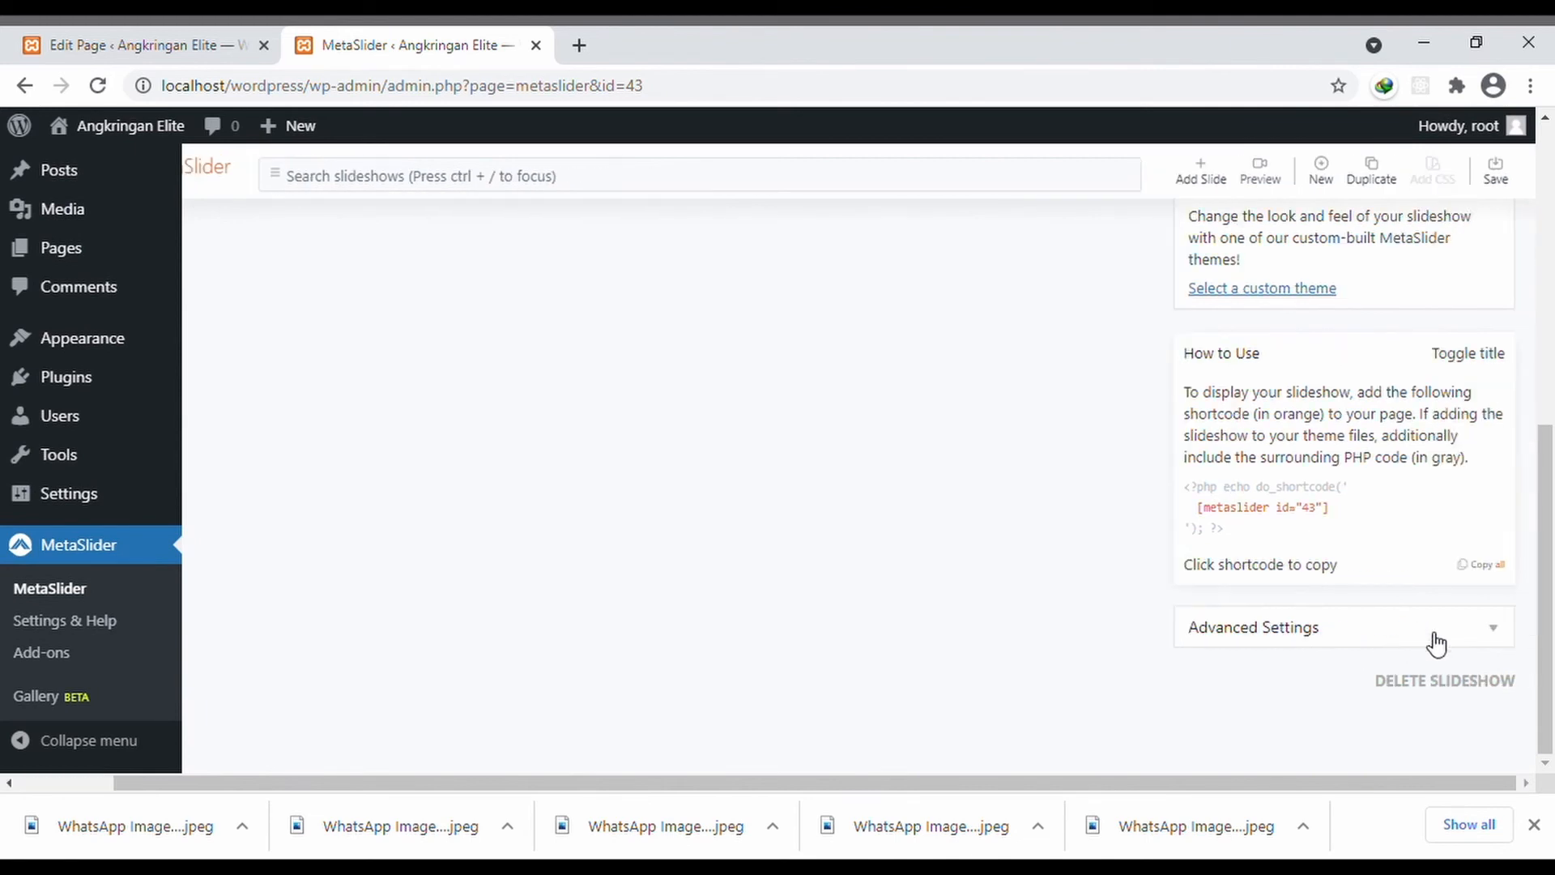
pyautogui.scroll(5, 1436, 643)
pyautogui.hscroll(-3, 1436, 644)
pyautogui.hscroll(3, 1434, 644)
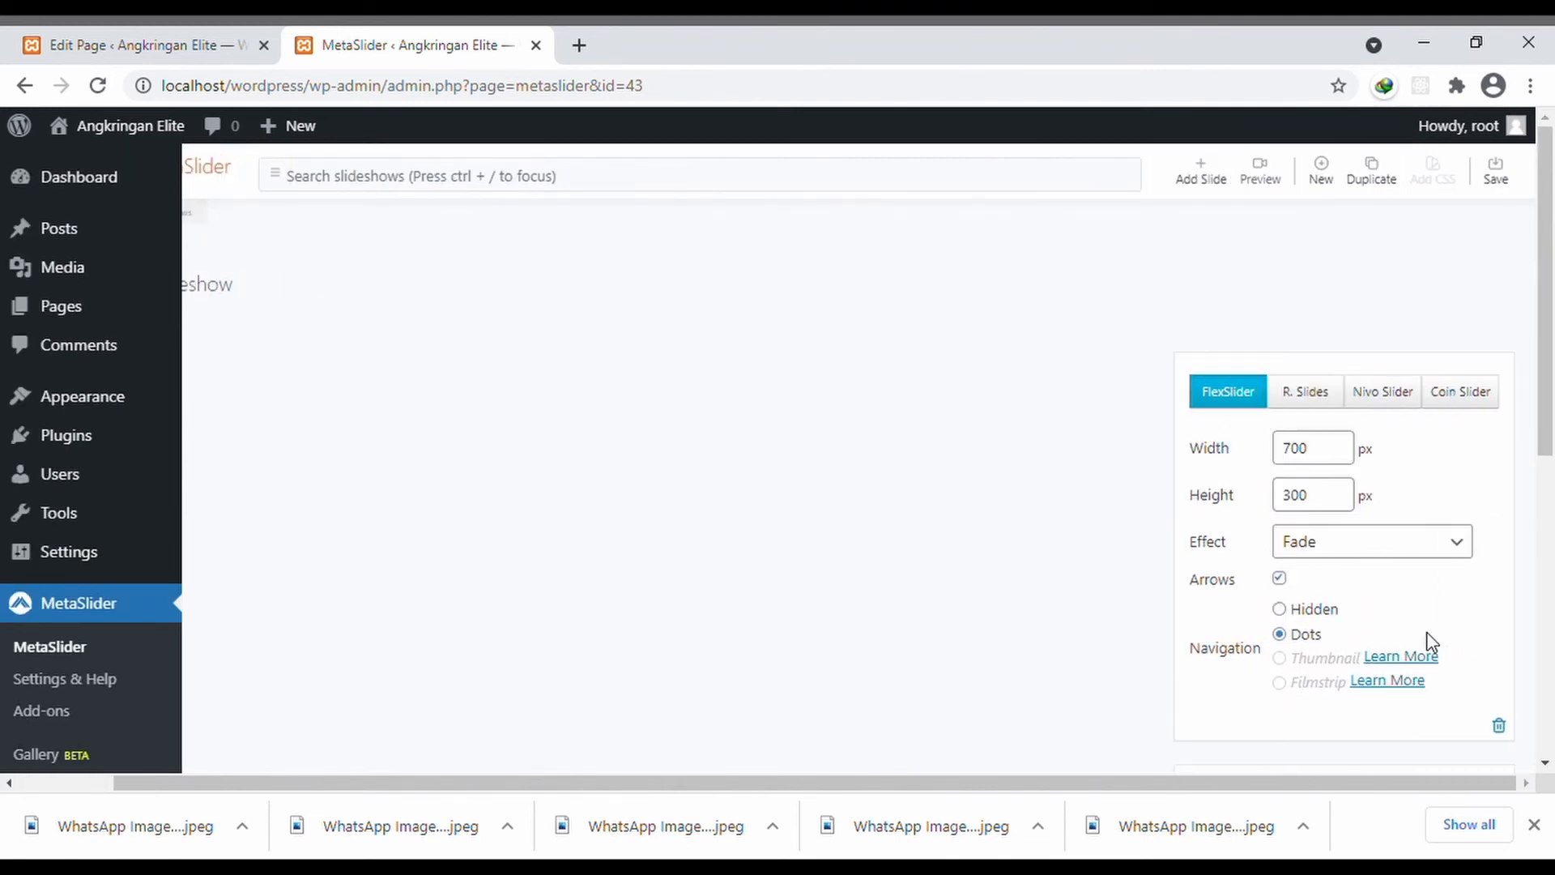
pyautogui.click(1204, 180)
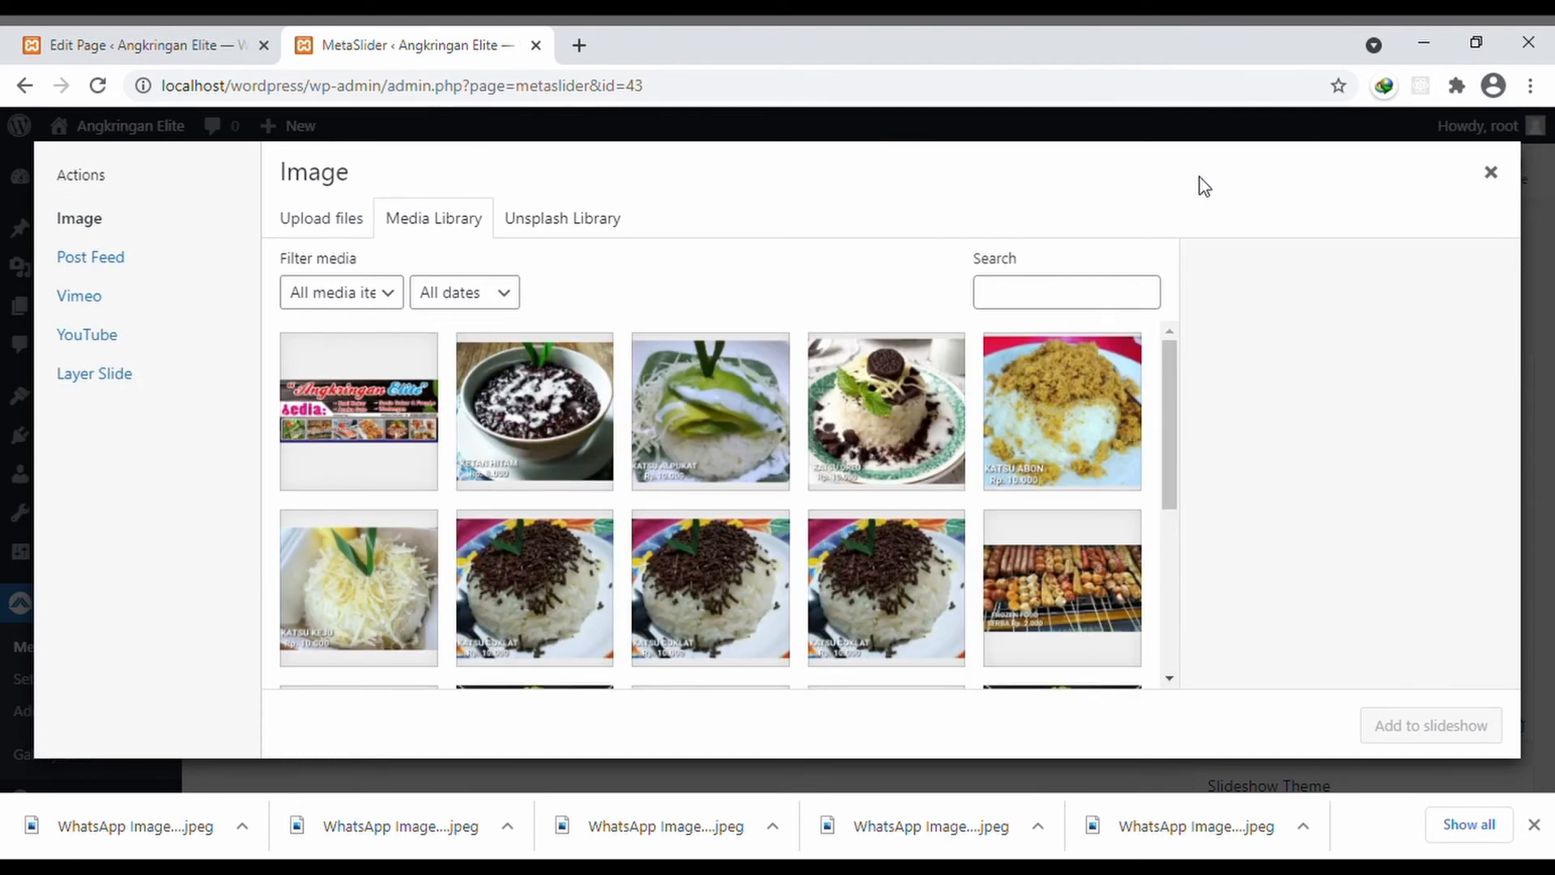
# - Look through the media library images and select the Ketan Hitam and Katsu Alpukat images for the slideshow
pyautogui.scroll(-5, 567, 468)
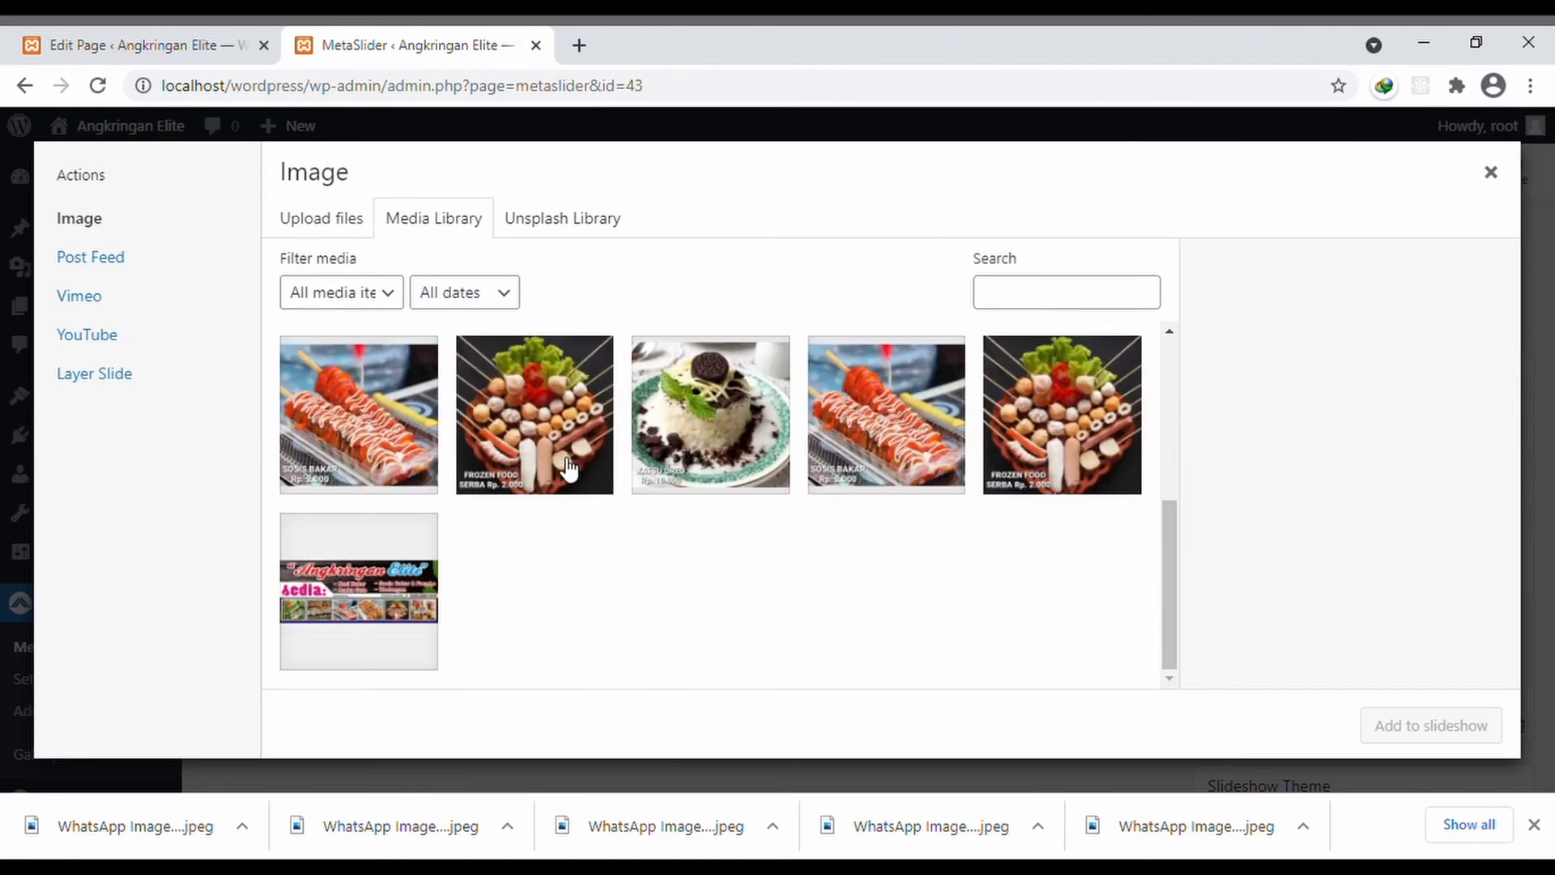
pyautogui.scroll(5, 567, 468)
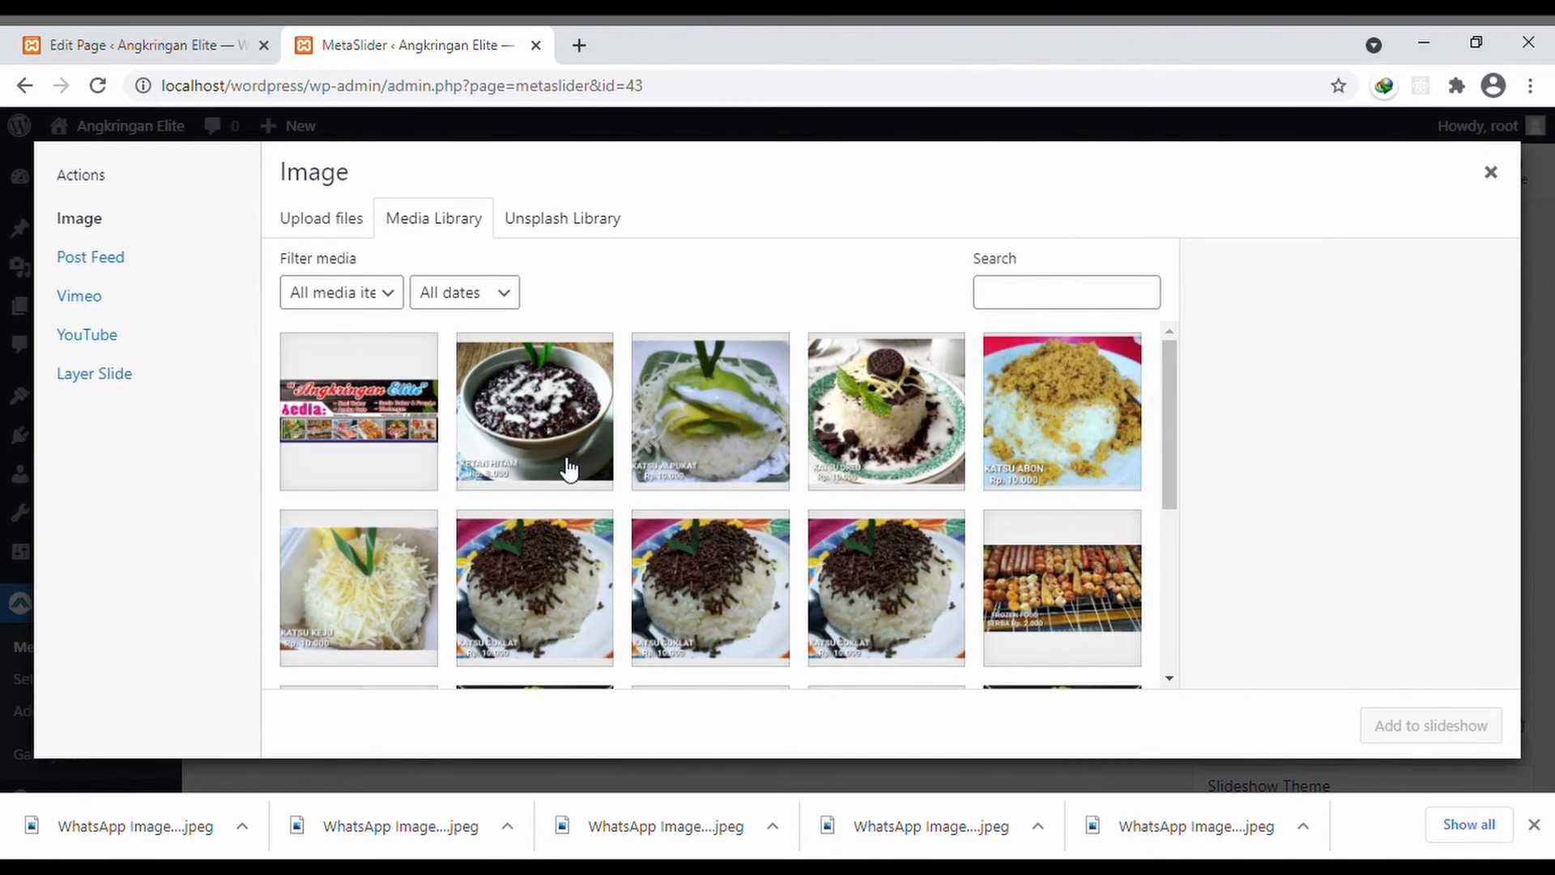
pyautogui.scroll(-1, 570, 468)
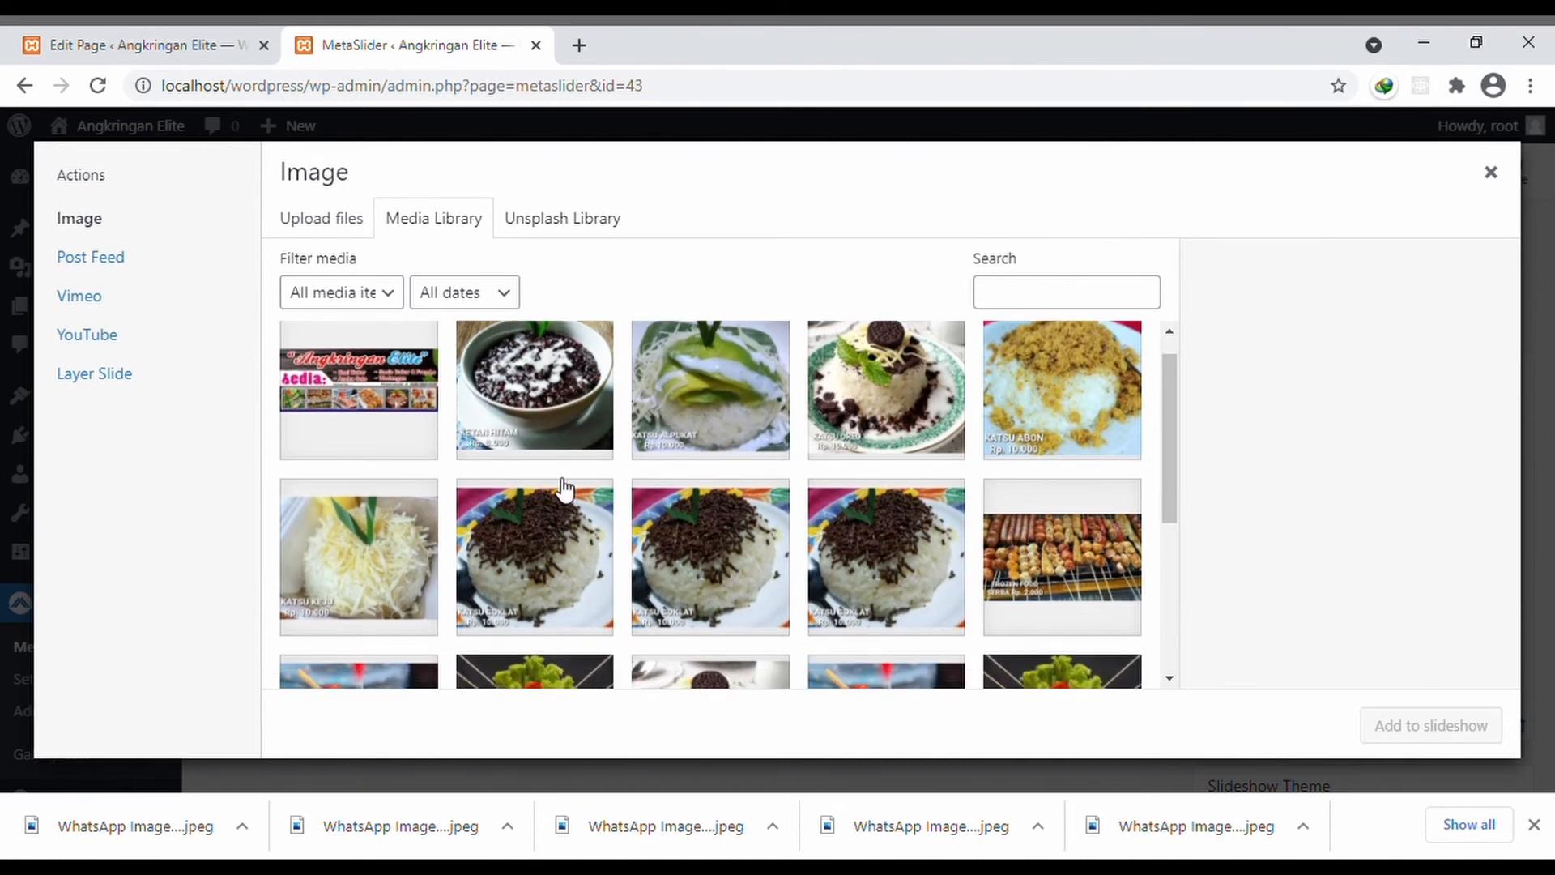
pyautogui.scroll(-1, 567, 478)
pyautogui.scroll(2, 565, 490)
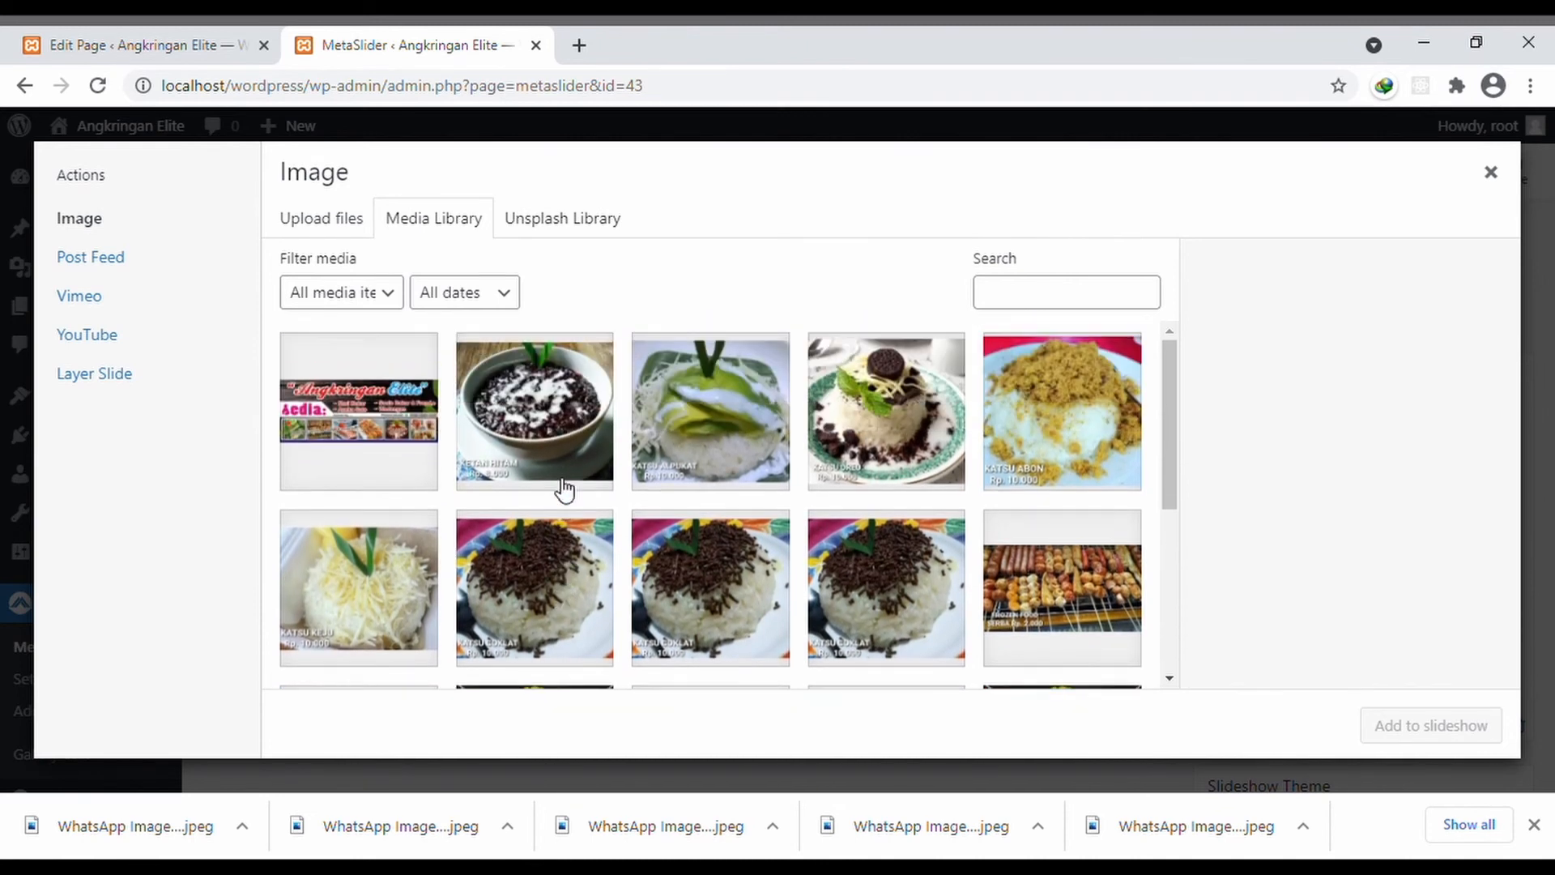
pyautogui.scroll(-2, 564, 489)
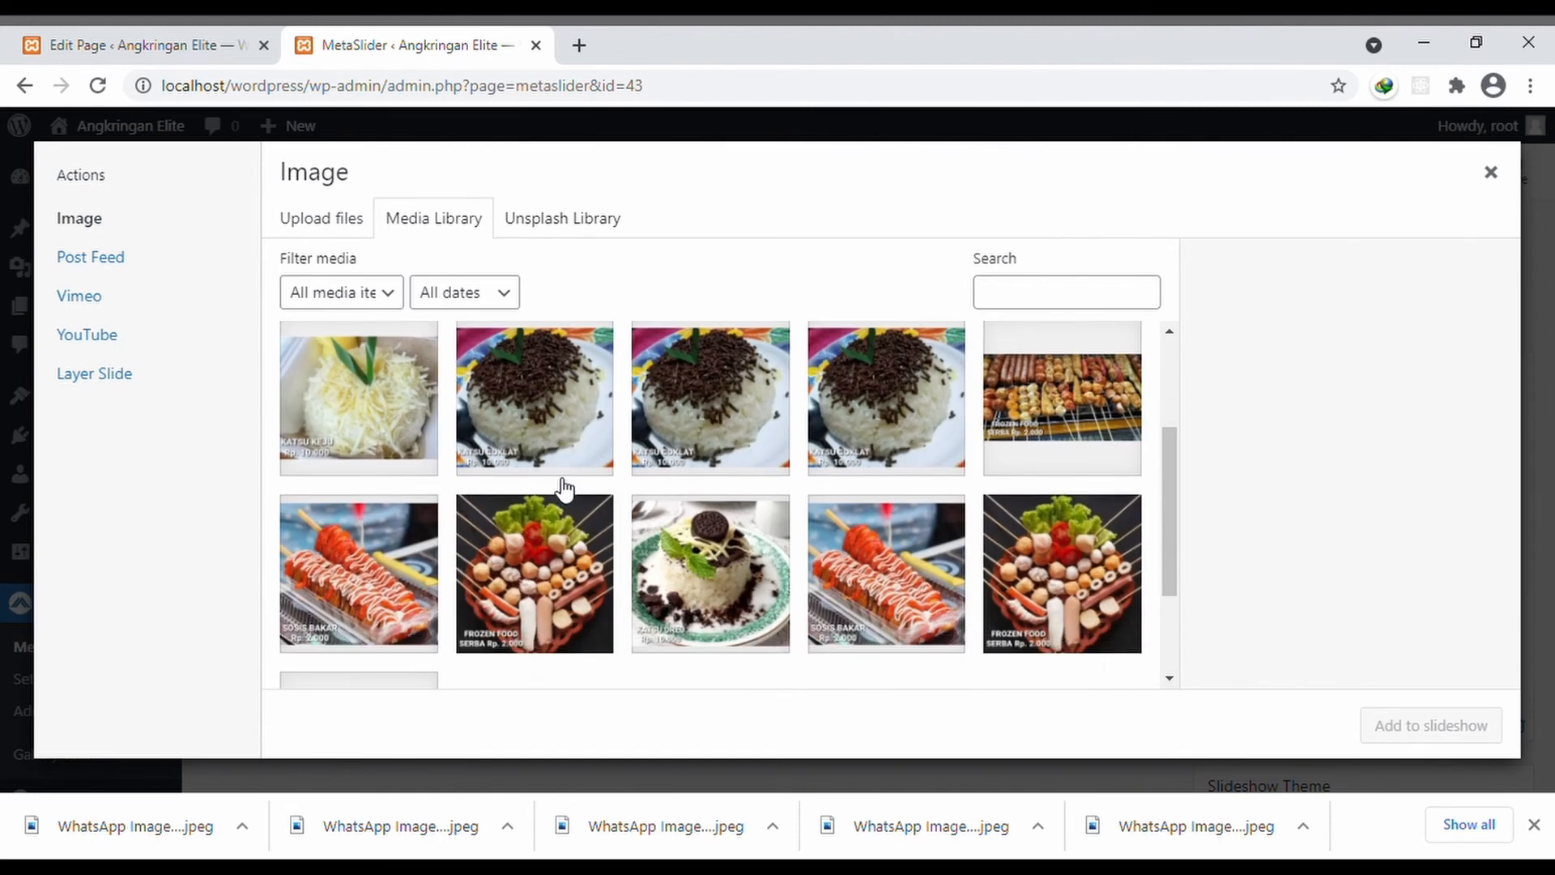
pyautogui.scroll(-2, 564, 490)
pyautogui.scroll(3, 564, 490)
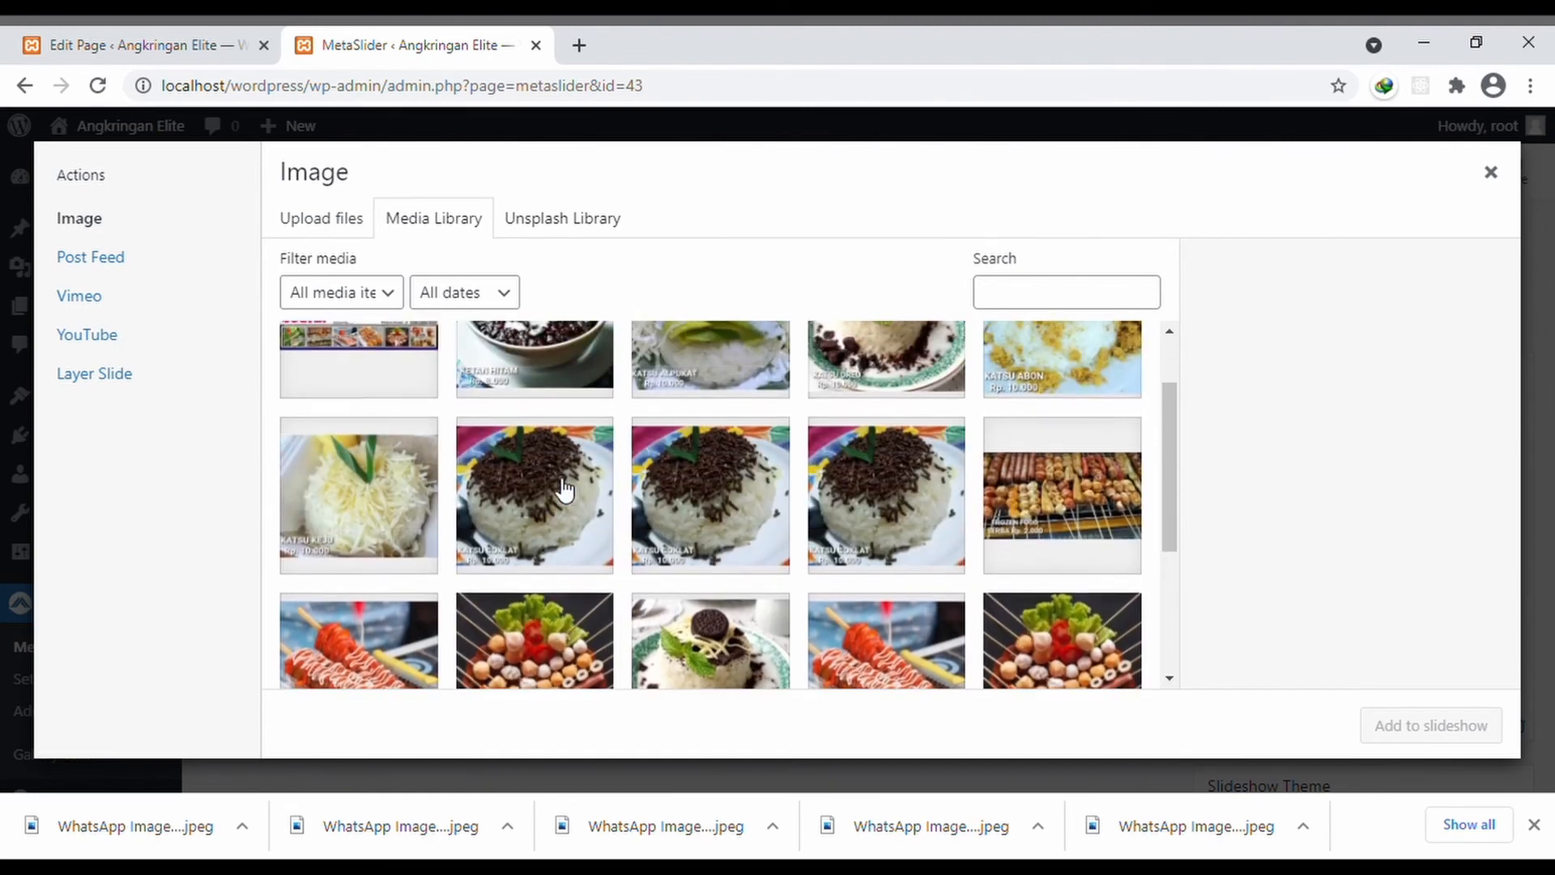
pyautogui.scroll(2, 565, 489)
pyautogui.click(579, 414)
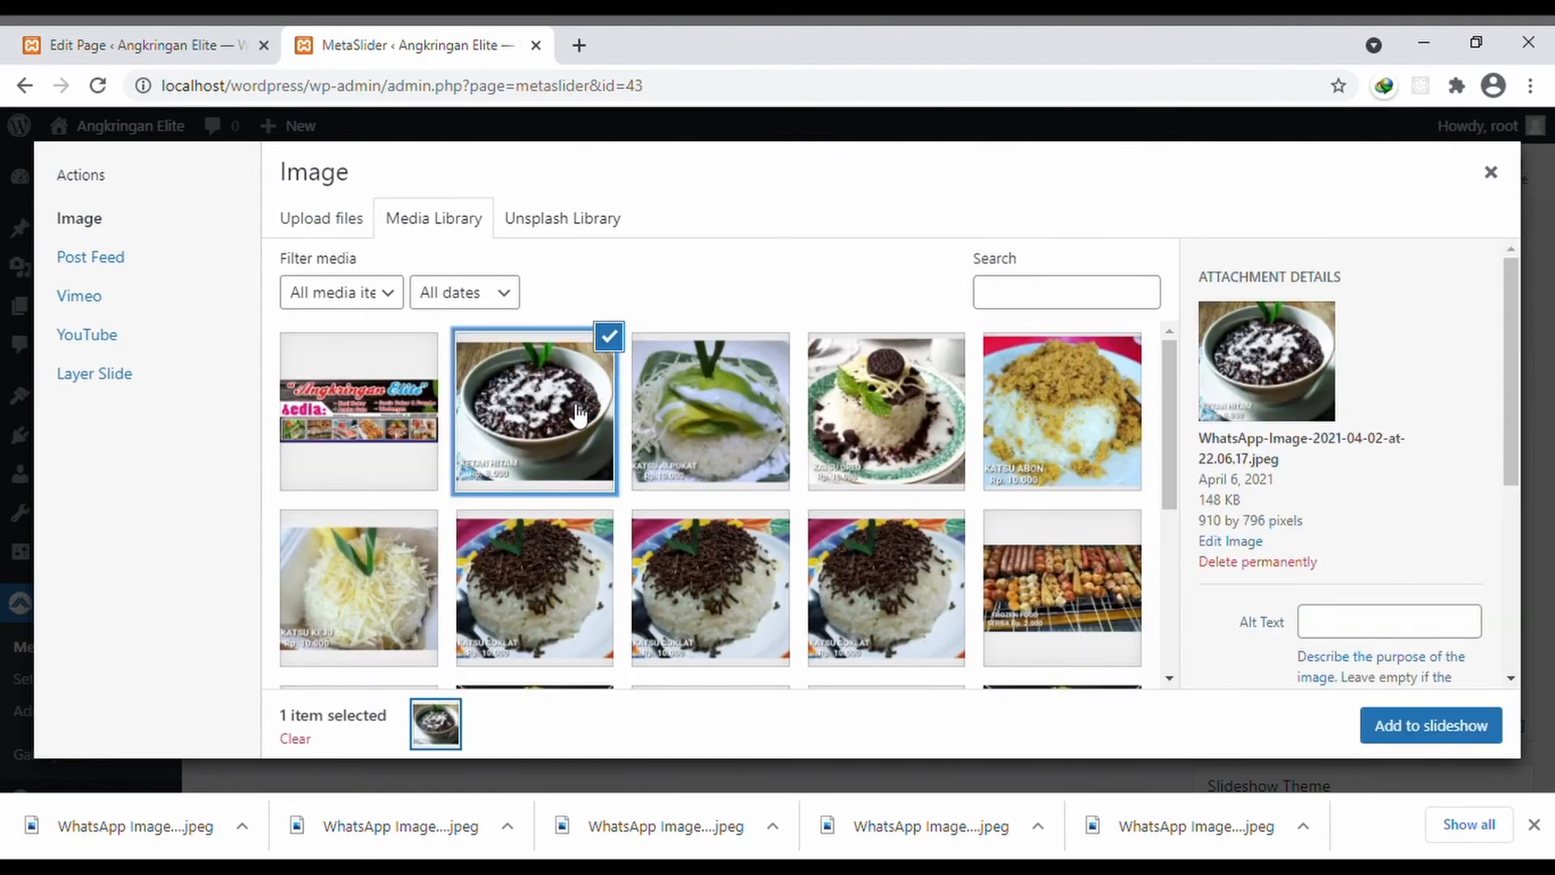
pyautogui.click(683, 428)
pyautogui.keyDown('ctrl'); pyautogui.click(592, 420); pyautogui.keyUp('ctrl')
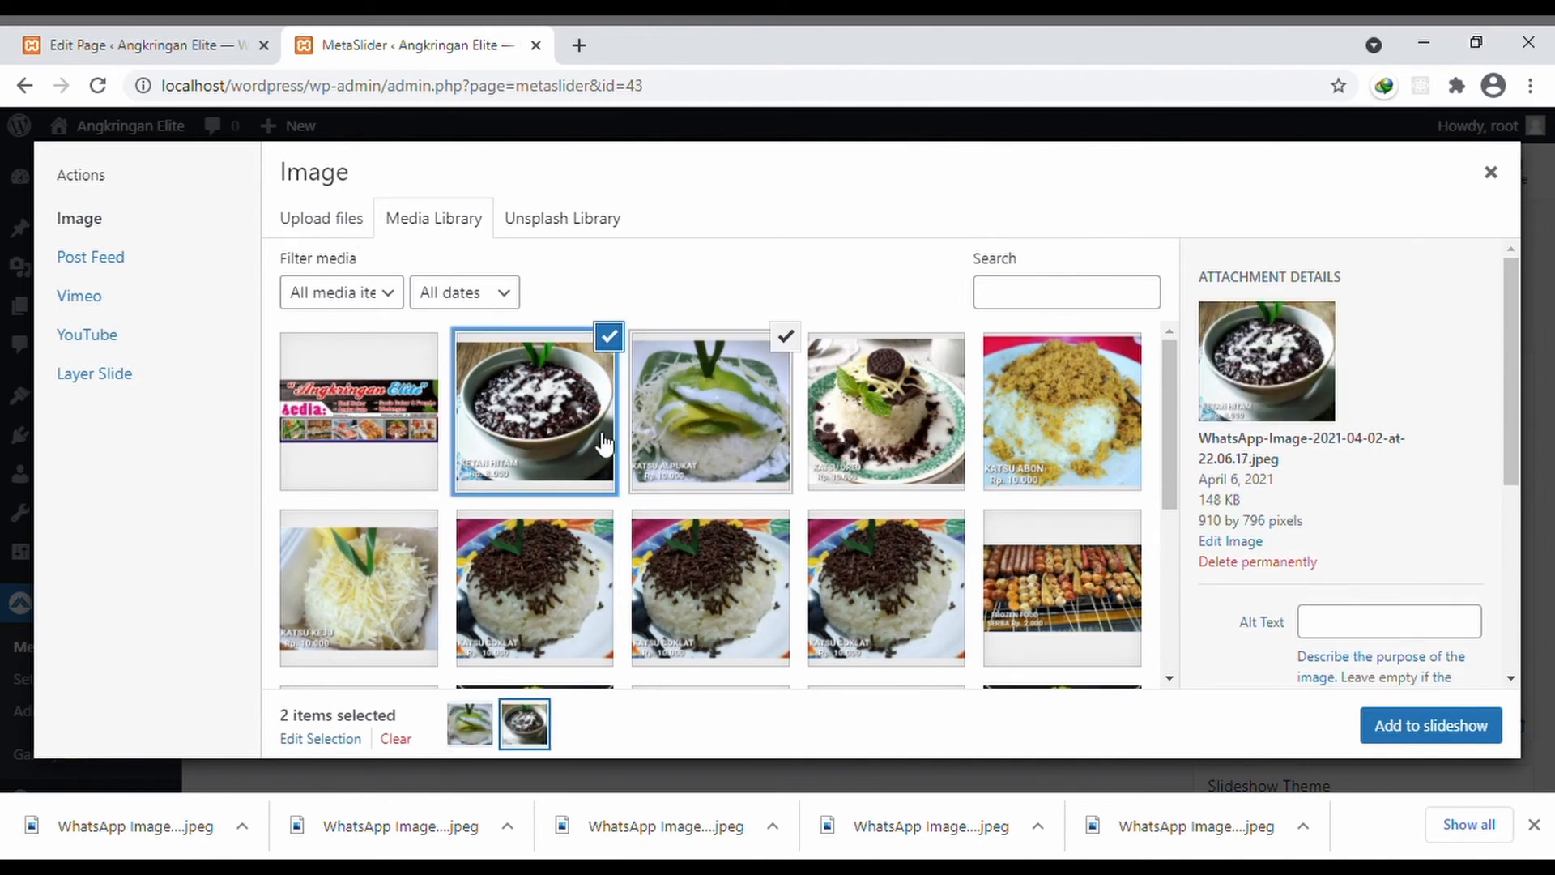
# - Upload the two images IMG20210307131639.jpg and WhatsApp Image 2021-04-02 at 22.52.32.jpeg to the media library
pyautogui.click(362, 220)
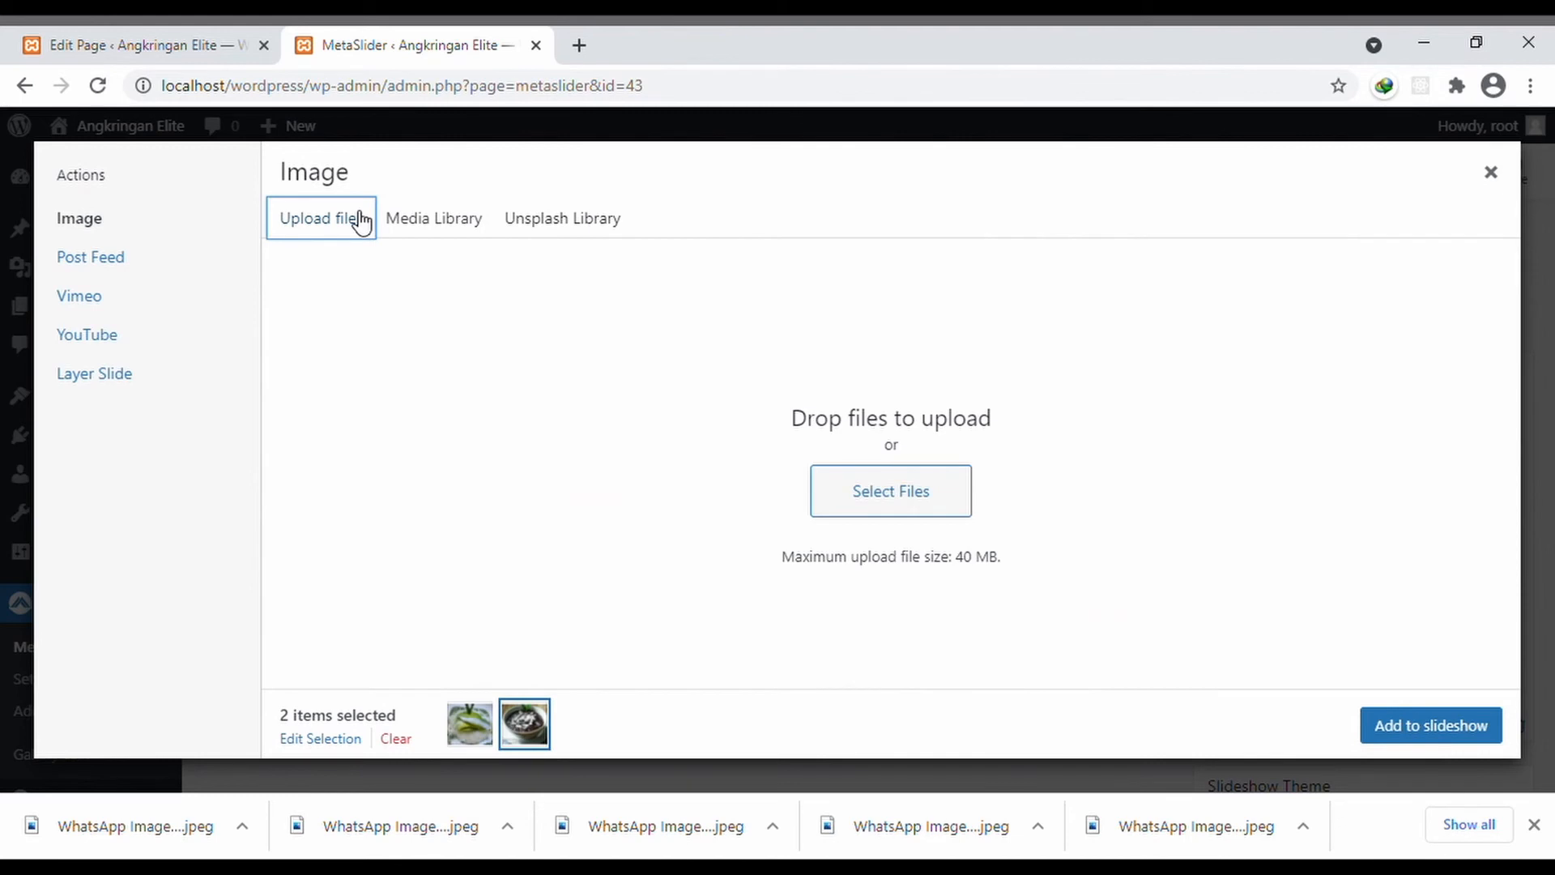
pyautogui.click(920, 489)
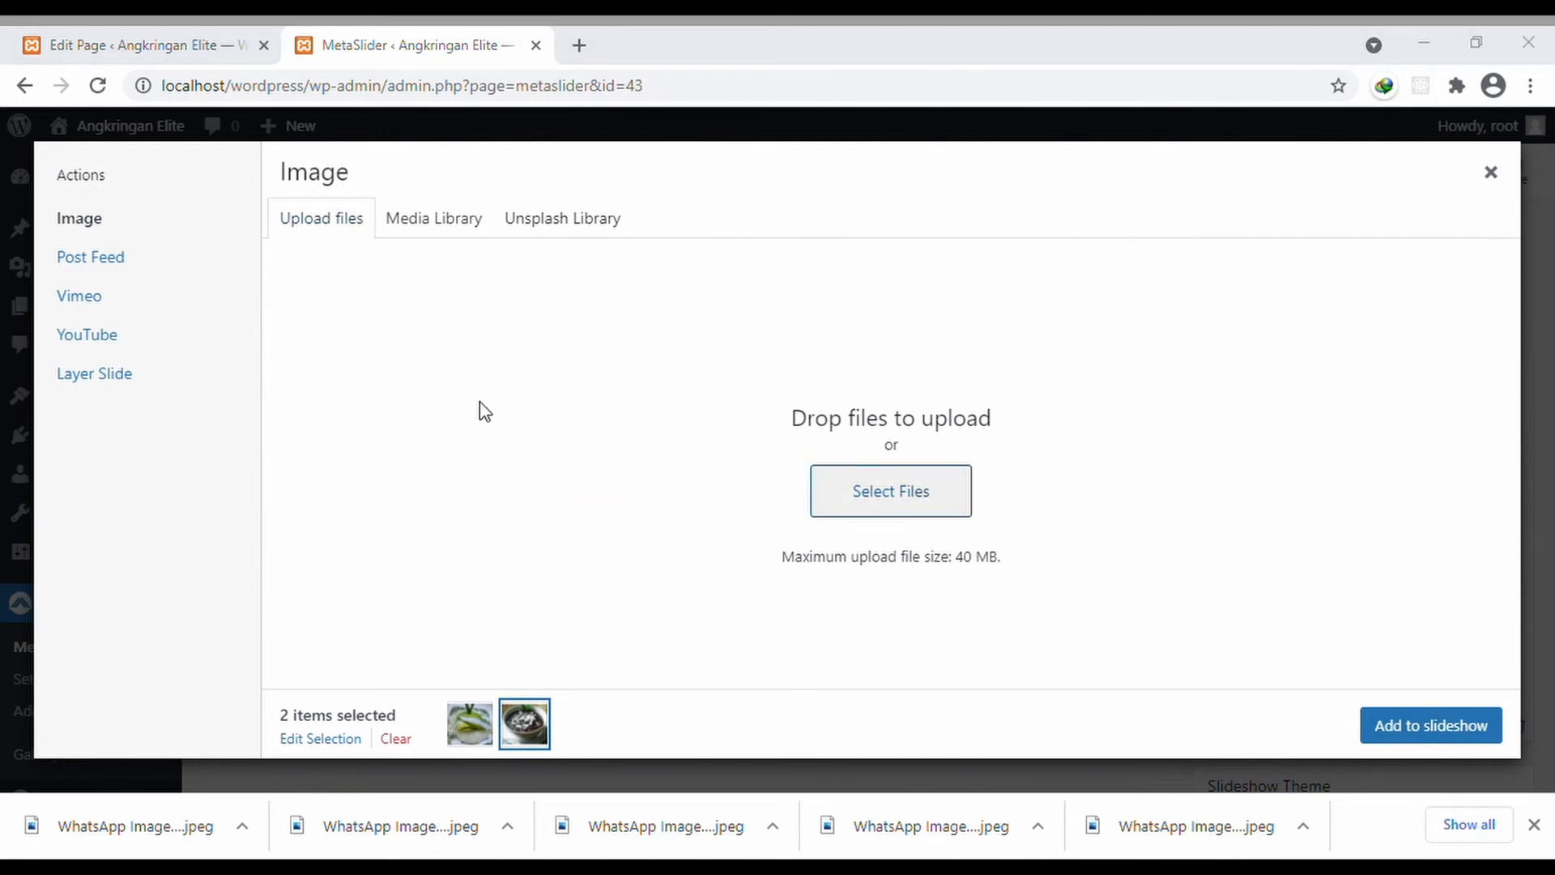
pyautogui.click(565, 524)
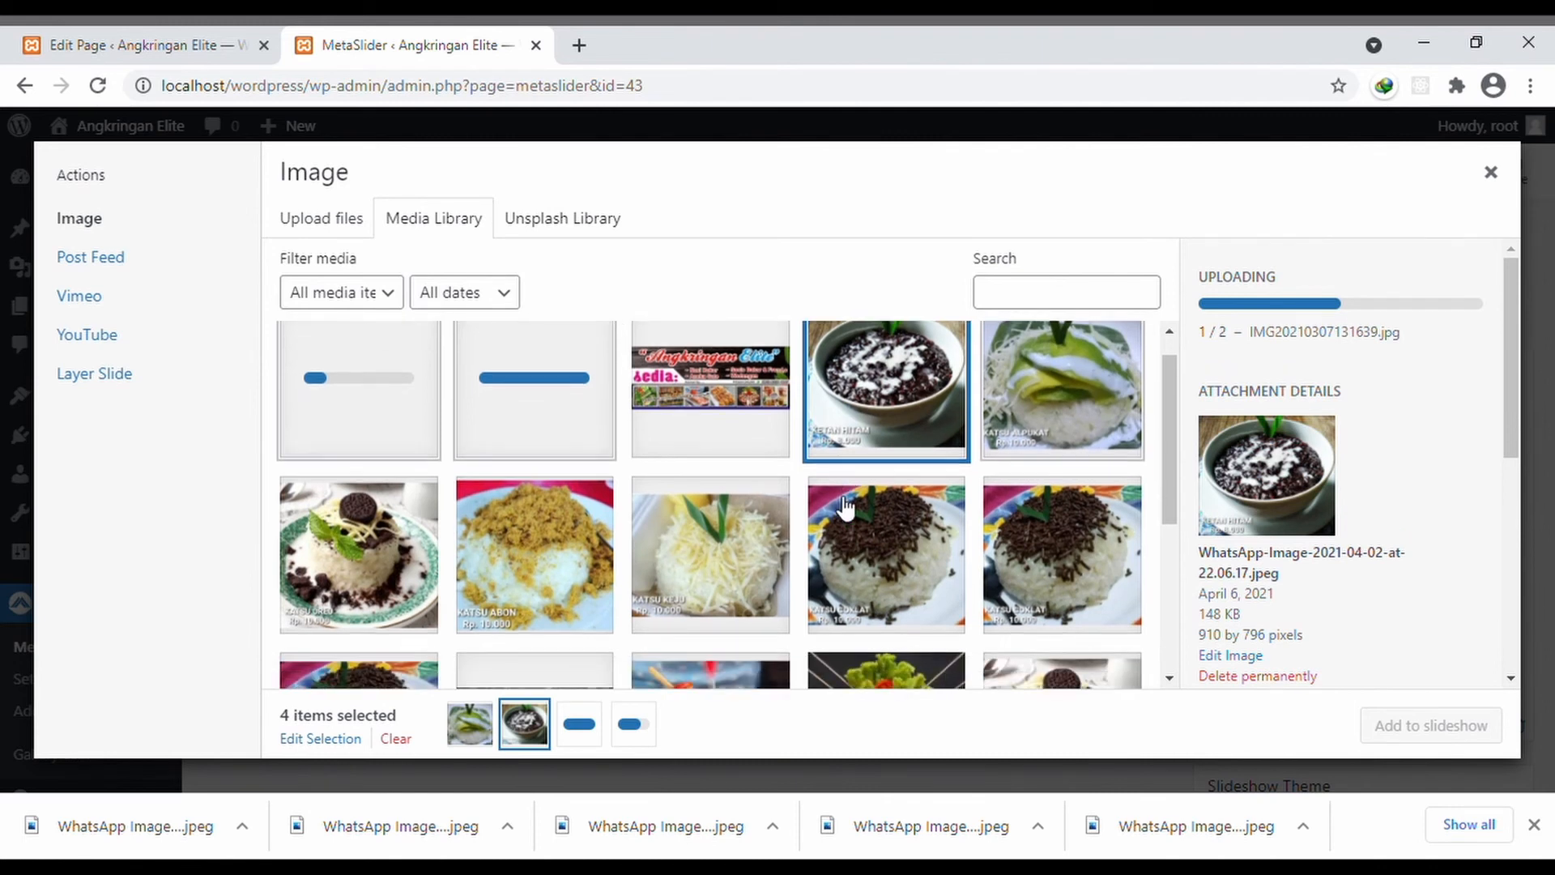
# - Deselect the Ketan Hitam image and select Katsu Oreo, the Ketan Susu menu, the stall photo and Katsu Alpukat
pyautogui.click(913, 451)
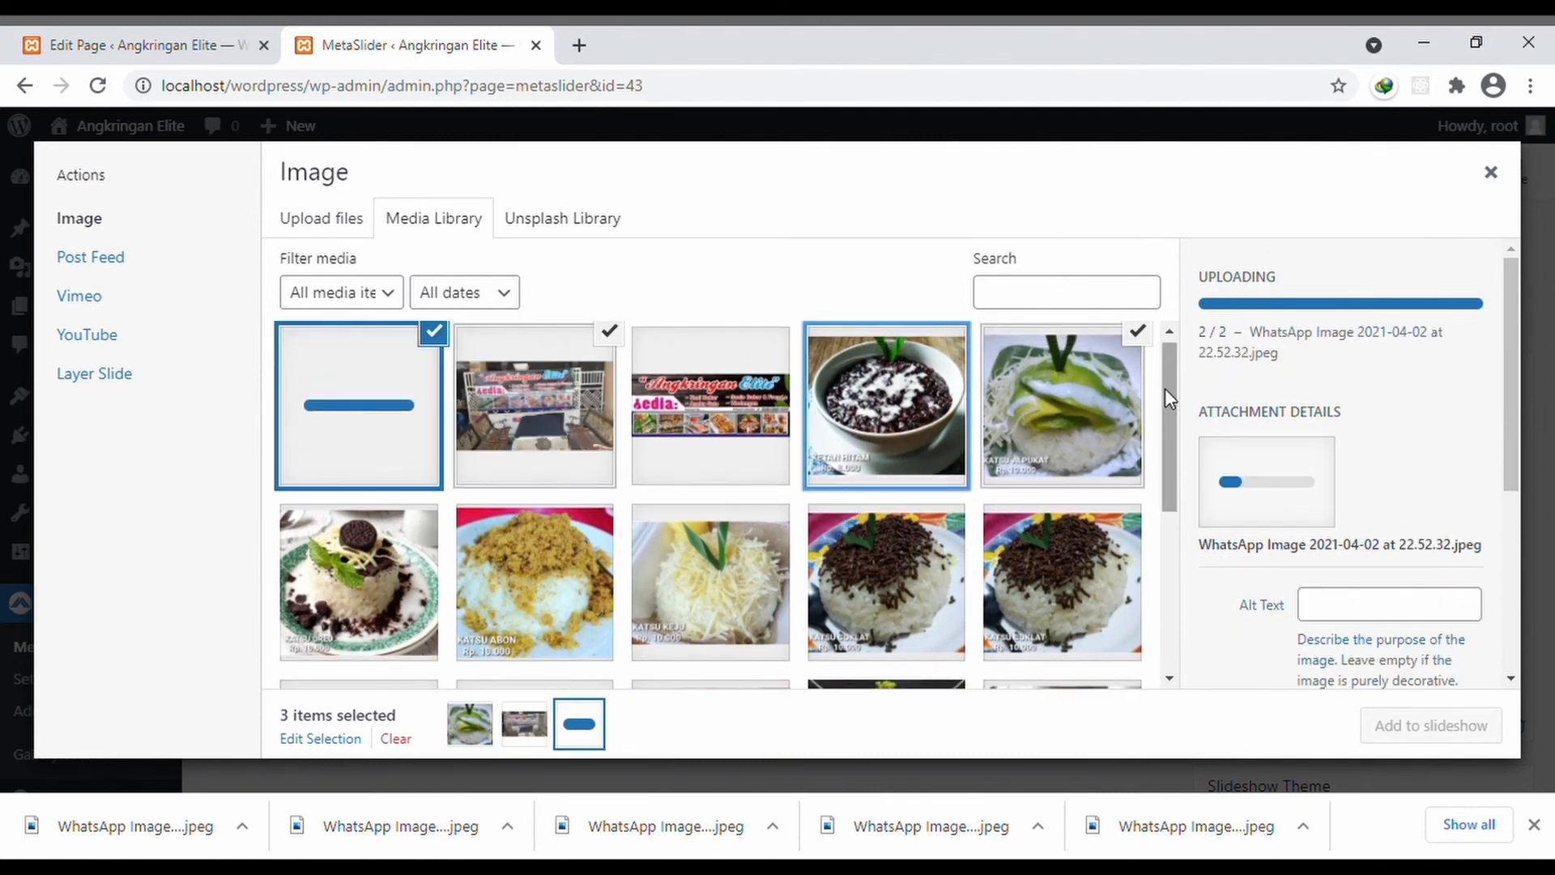
pyautogui.click(1077, 413)
pyautogui.click(389, 590)
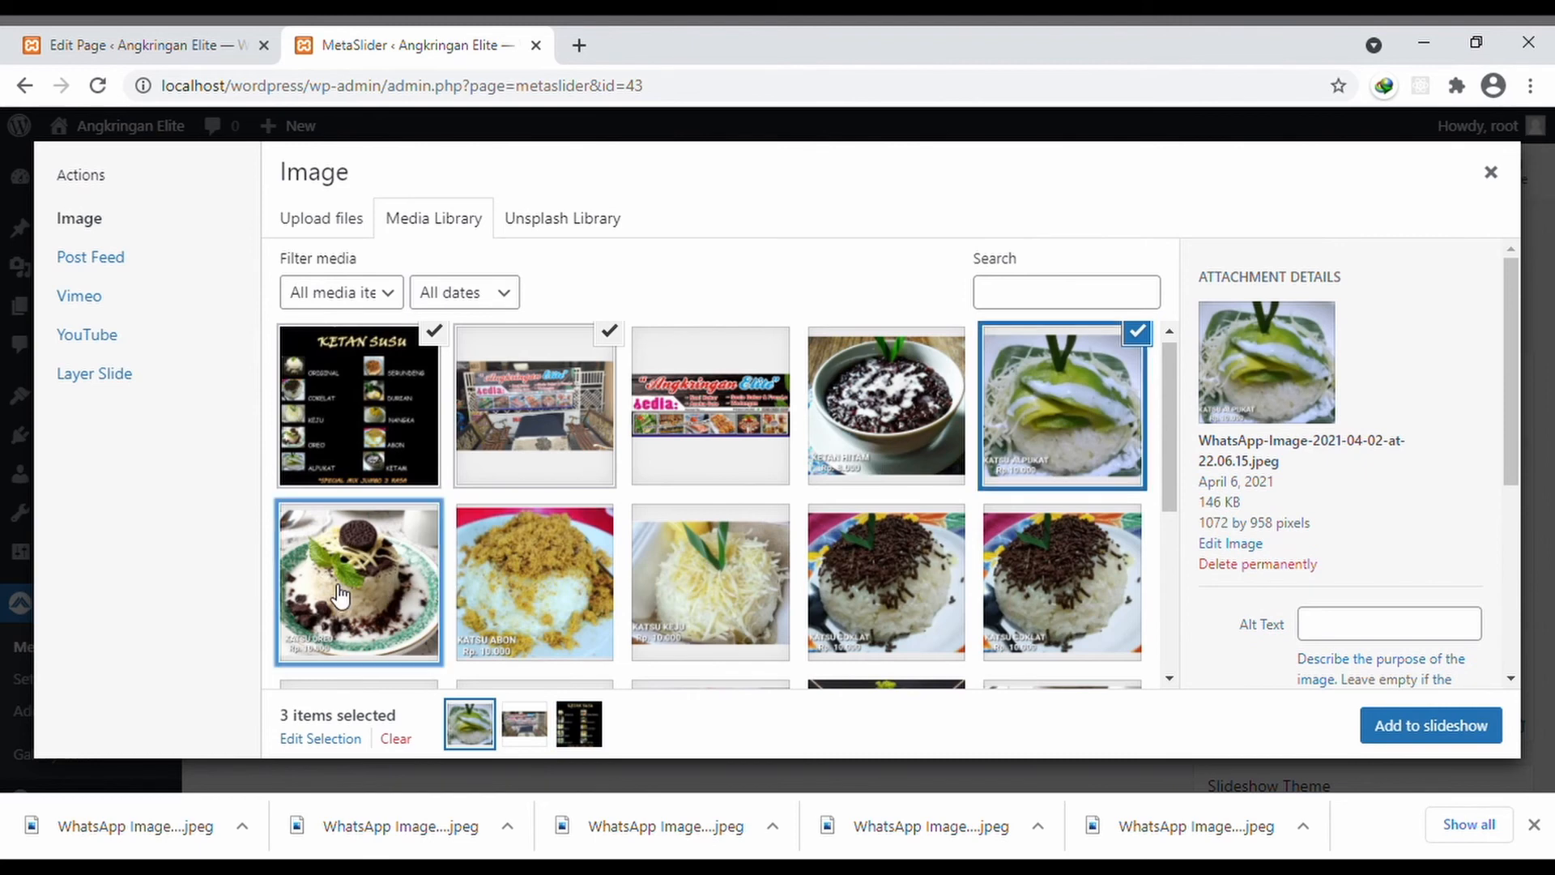
pyautogui.keyDown('ctrl'); pyautogui.click(423, 405); pyautogui.keyUp('ctrl')
pyautogui.keyDown('ctrl'); pyautogui.click(571, 397); pyautogui.keyUp('ctrl')
pyautogui.keyDown('ctrl'); pyautogui.click(1073, 366); pyautogui.keyUp('ctrl')
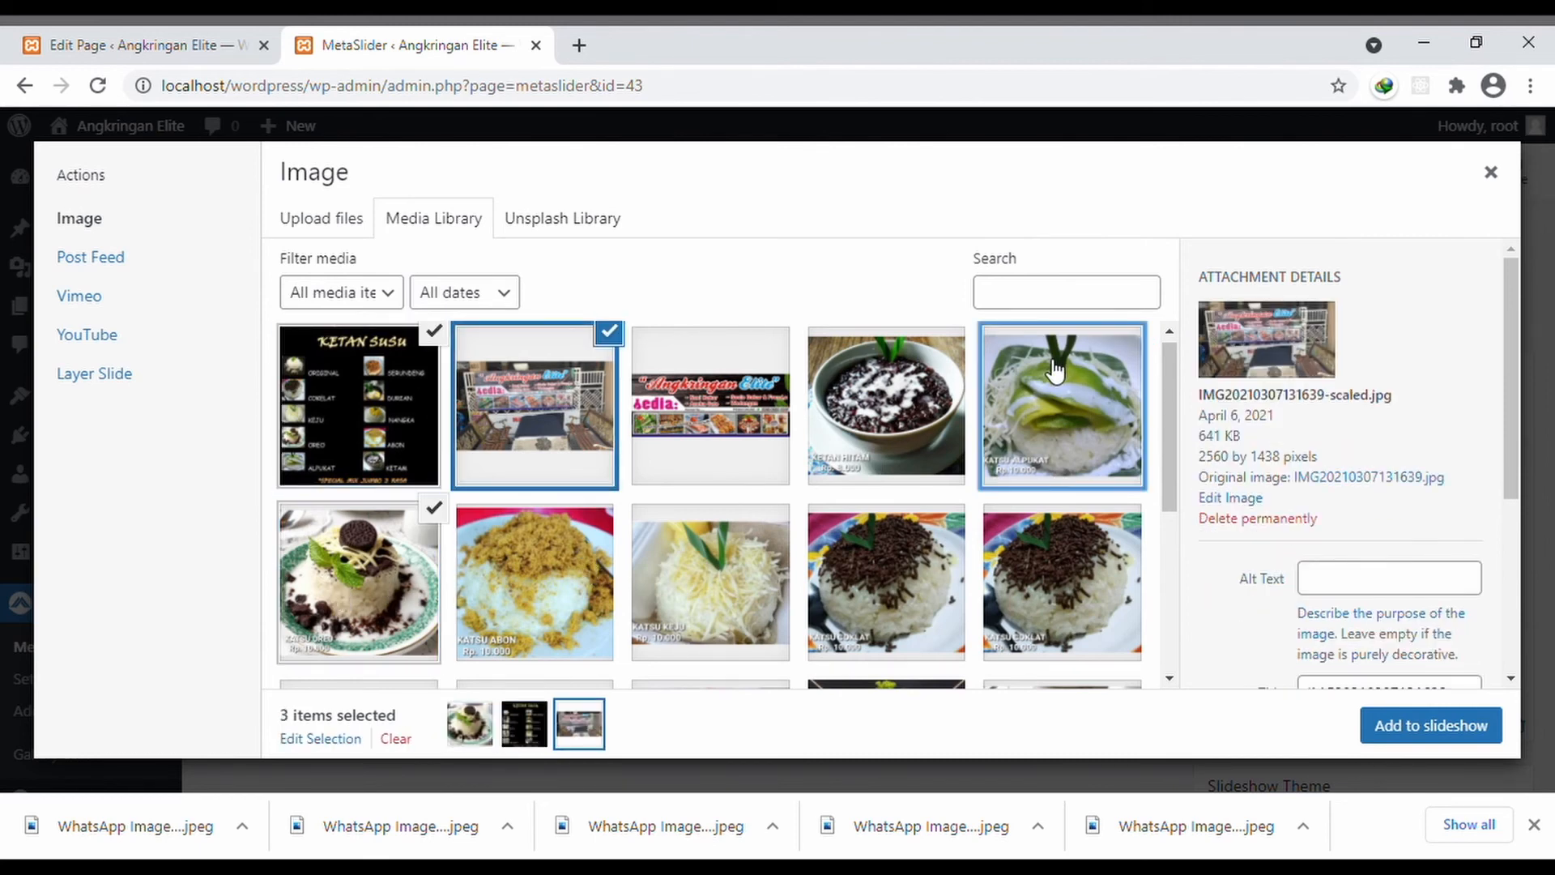
# - Extend the selection with the Katsu Abon, Katsu Keju, Katsu Coklat and grilled frozen food images and add all selected images to the slideshow
pyautogui.keyDown('ctrl'); pyautogui.click(552, 581); pyautogui.keyUp('ctrl')
pyautogui.scroll(-1, 770, 567)
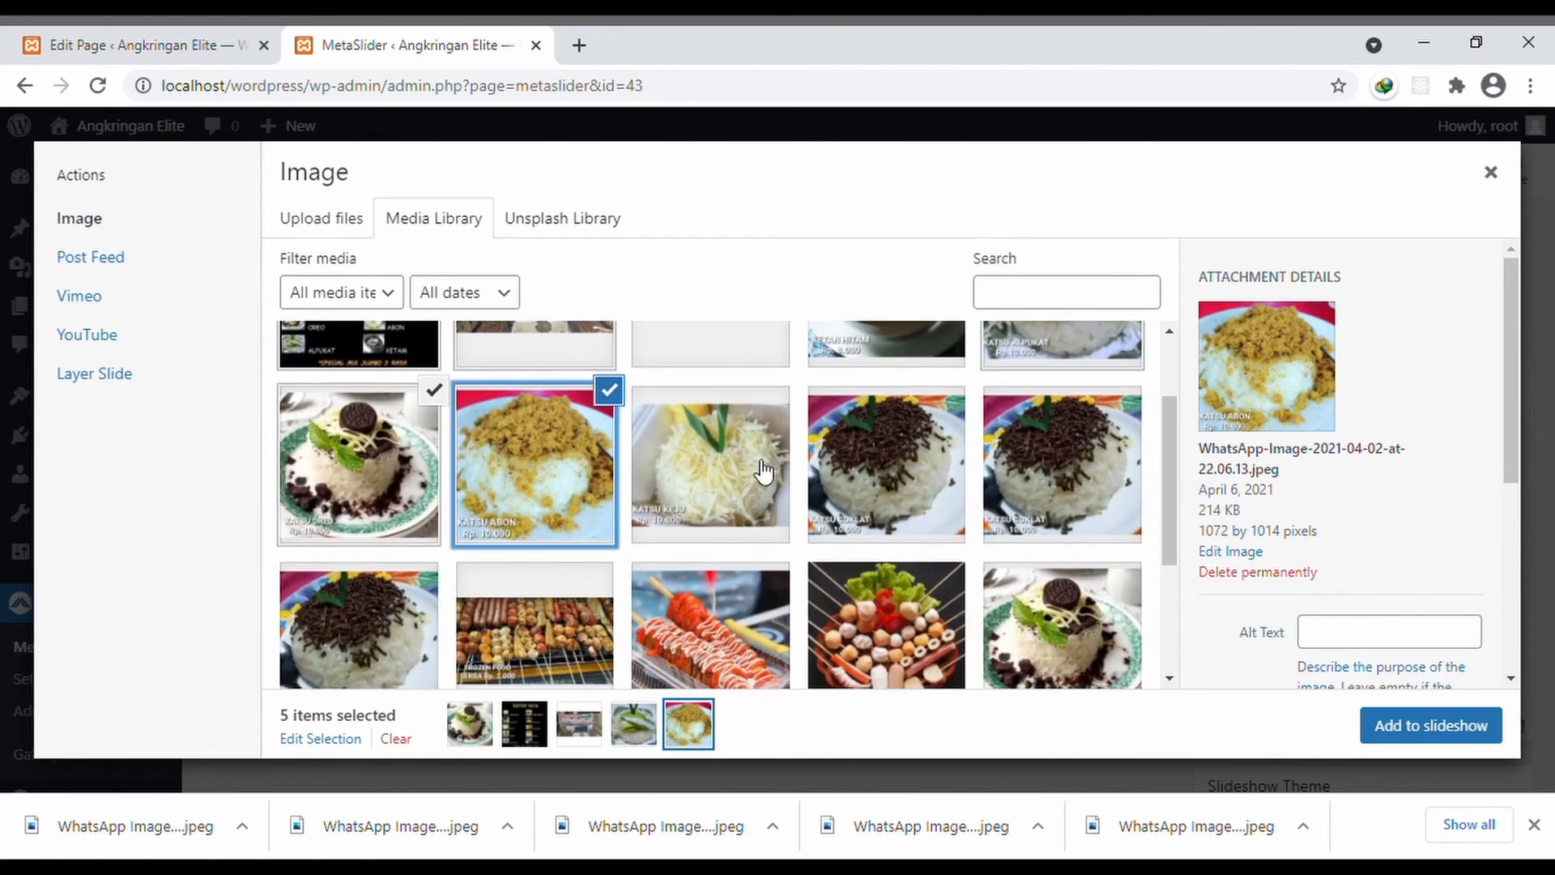
pyautogui.keyDown('ctrl'); pyautogui.click(754, 460); pyautogui.keyUp('ctrl')
pyautogui.keyDown('ctrl'); pyautogui.click(917, 491); pyautogui.keyUp('ctrl')
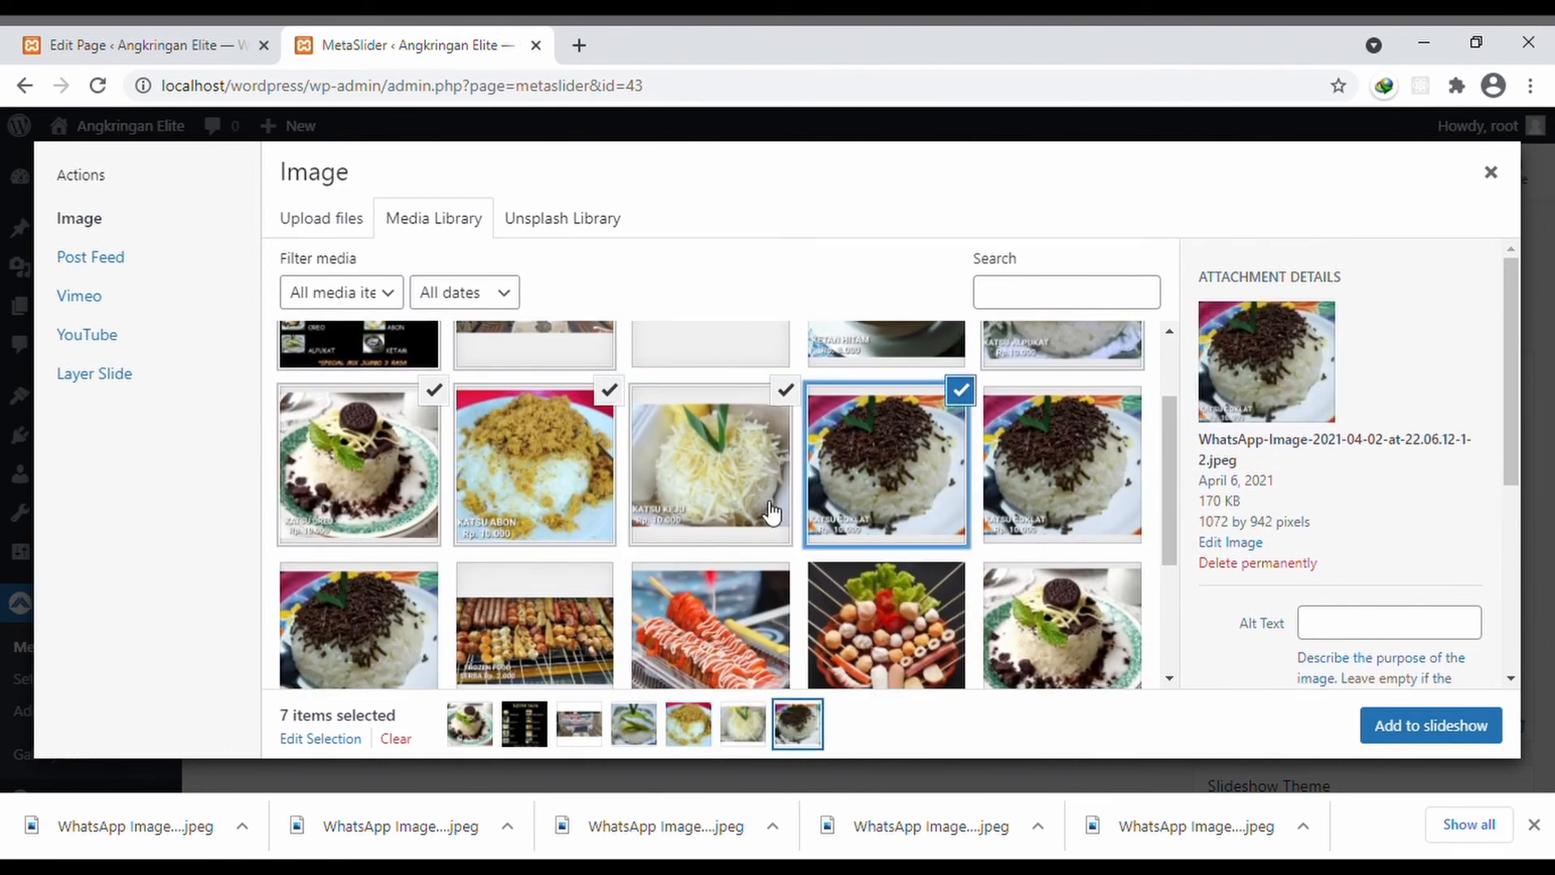
pyautogui.scroll(-2, 770, 512)
pyautogui.scroll(-1, 771, 510)
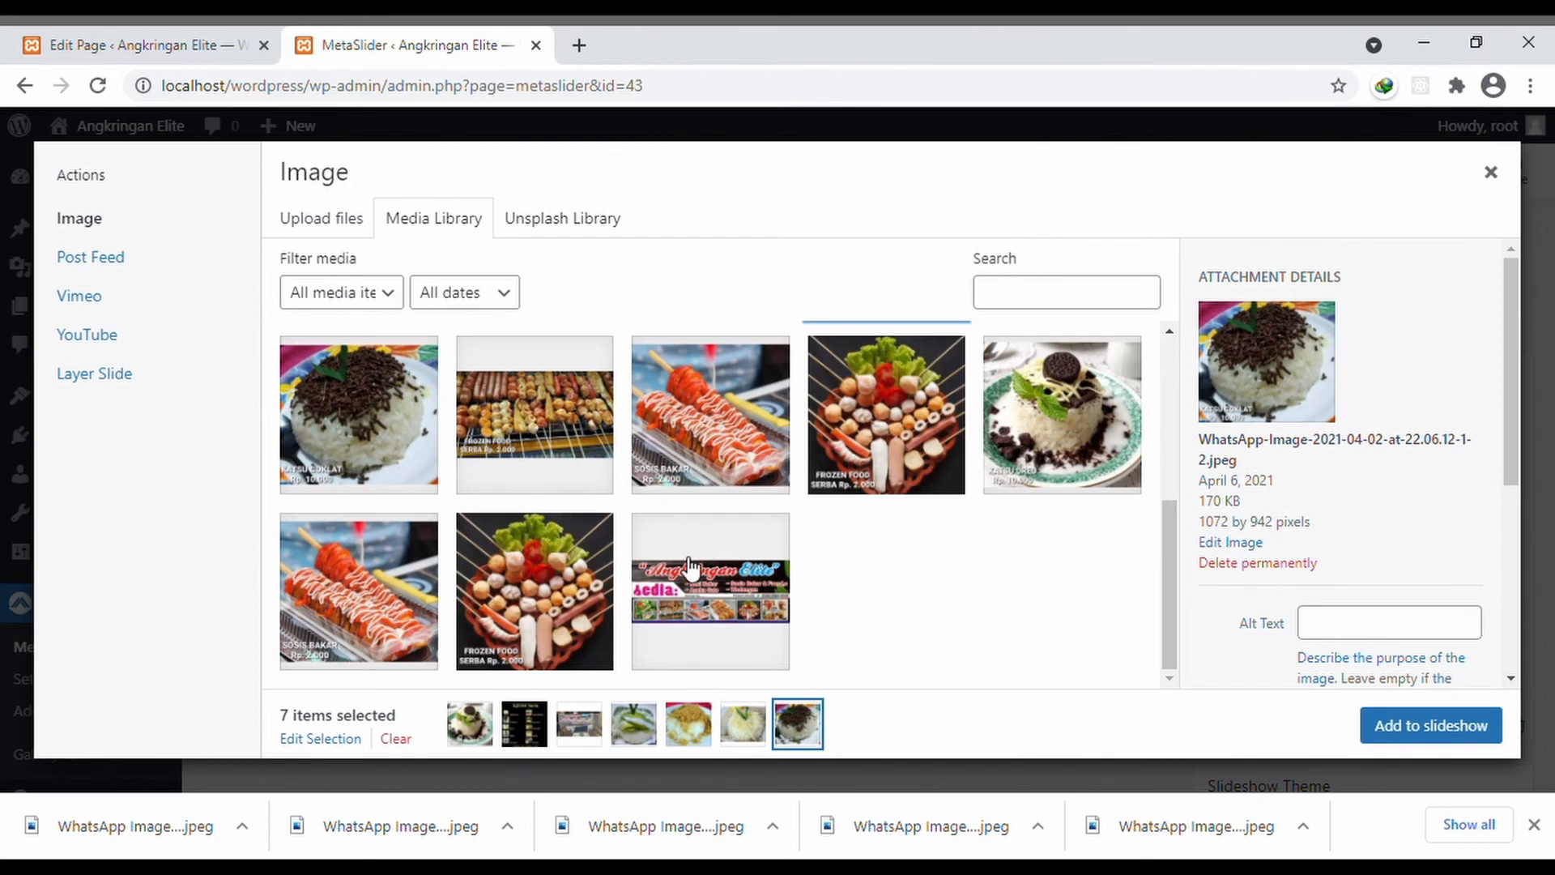
pyautogui.scroll(1, 735, 531)
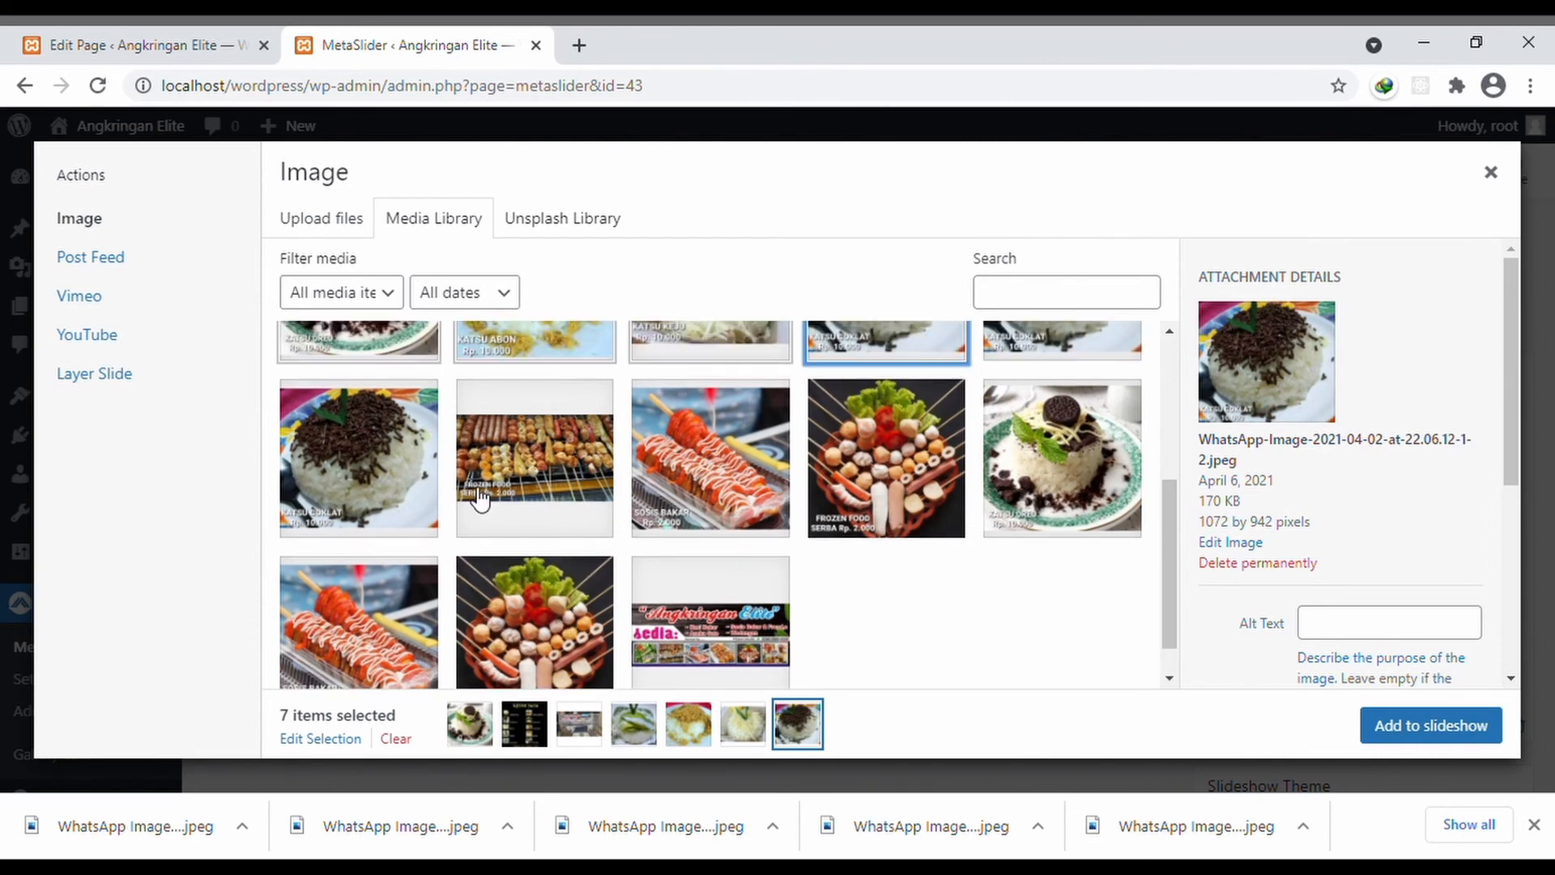
pyautogui.click(479, 498)
pyautogui.click(1452, 733)
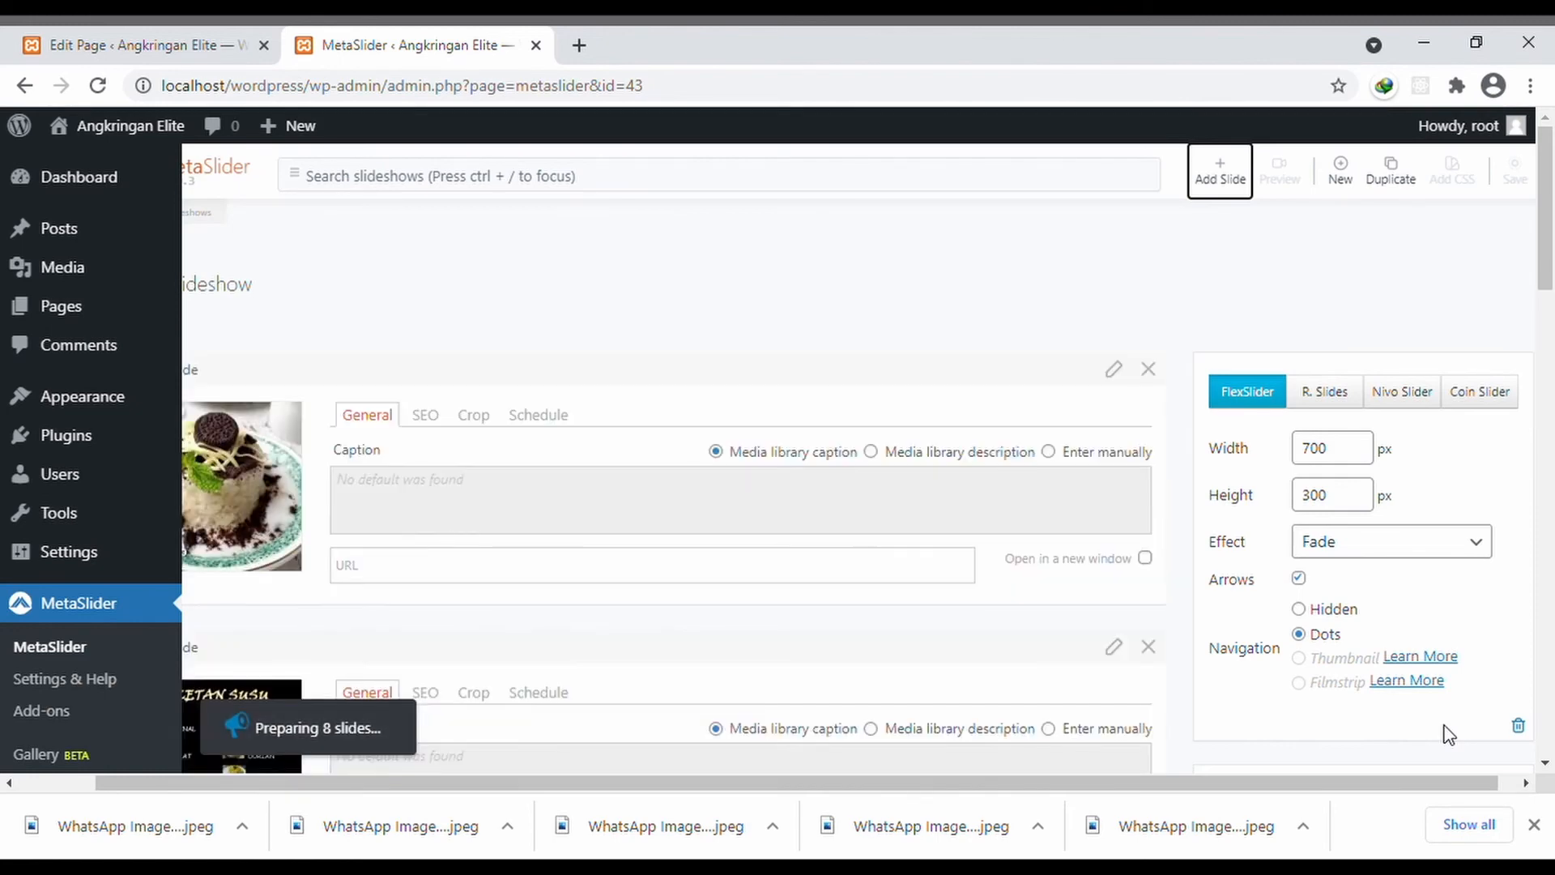
# - Review the added image slides and save the slideshow
pyautogui.scroll(-1, 535, 650)
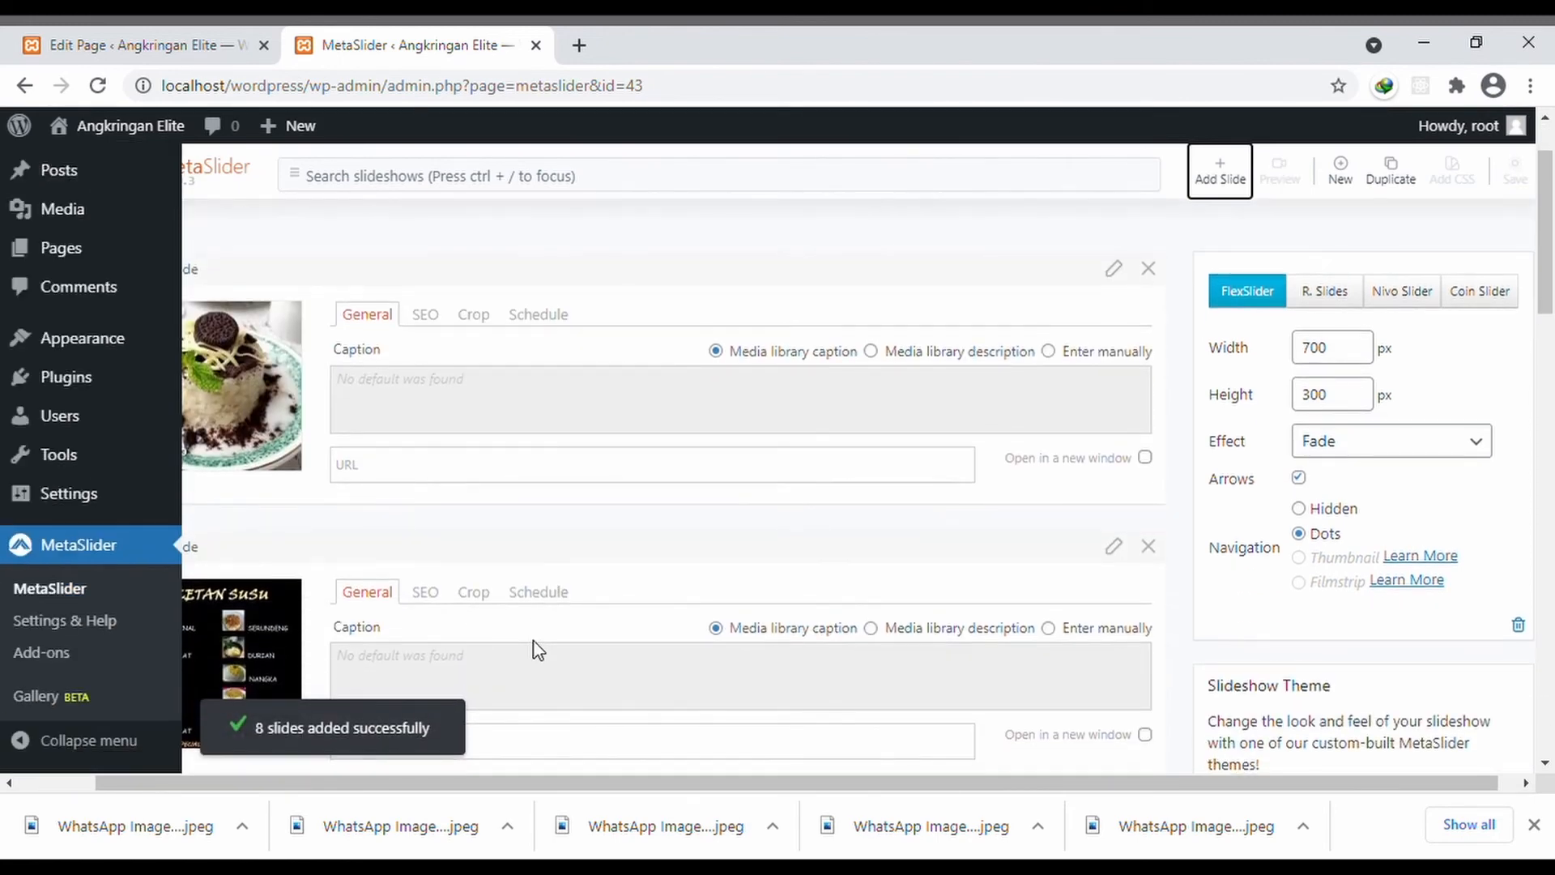
pyautogui.scroll(-8, 535, 649)
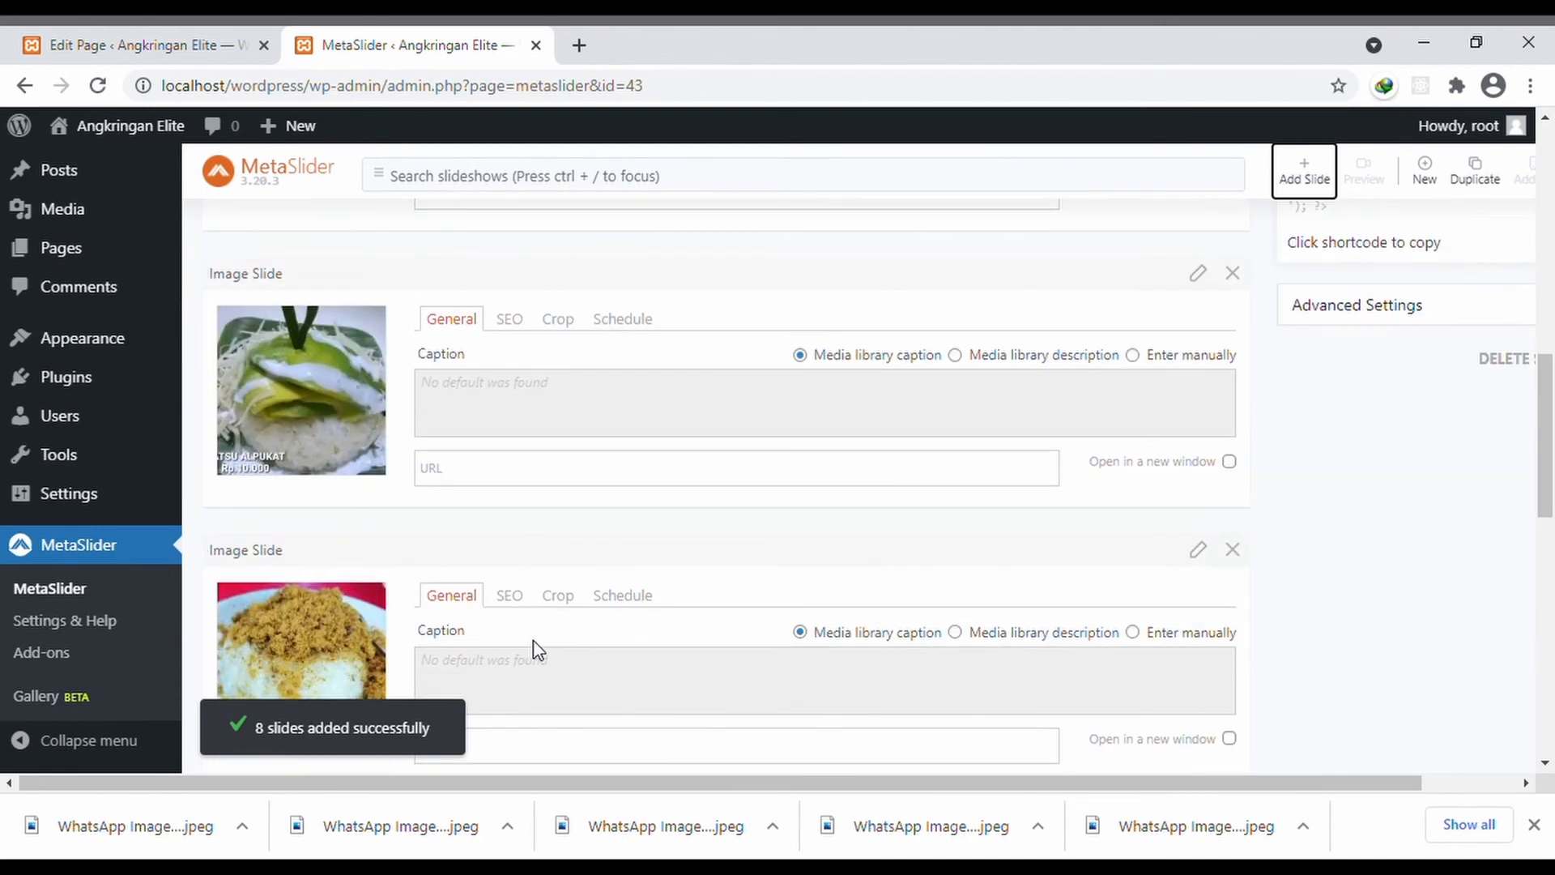
pyautogui.scroll(-8, 535, 649)
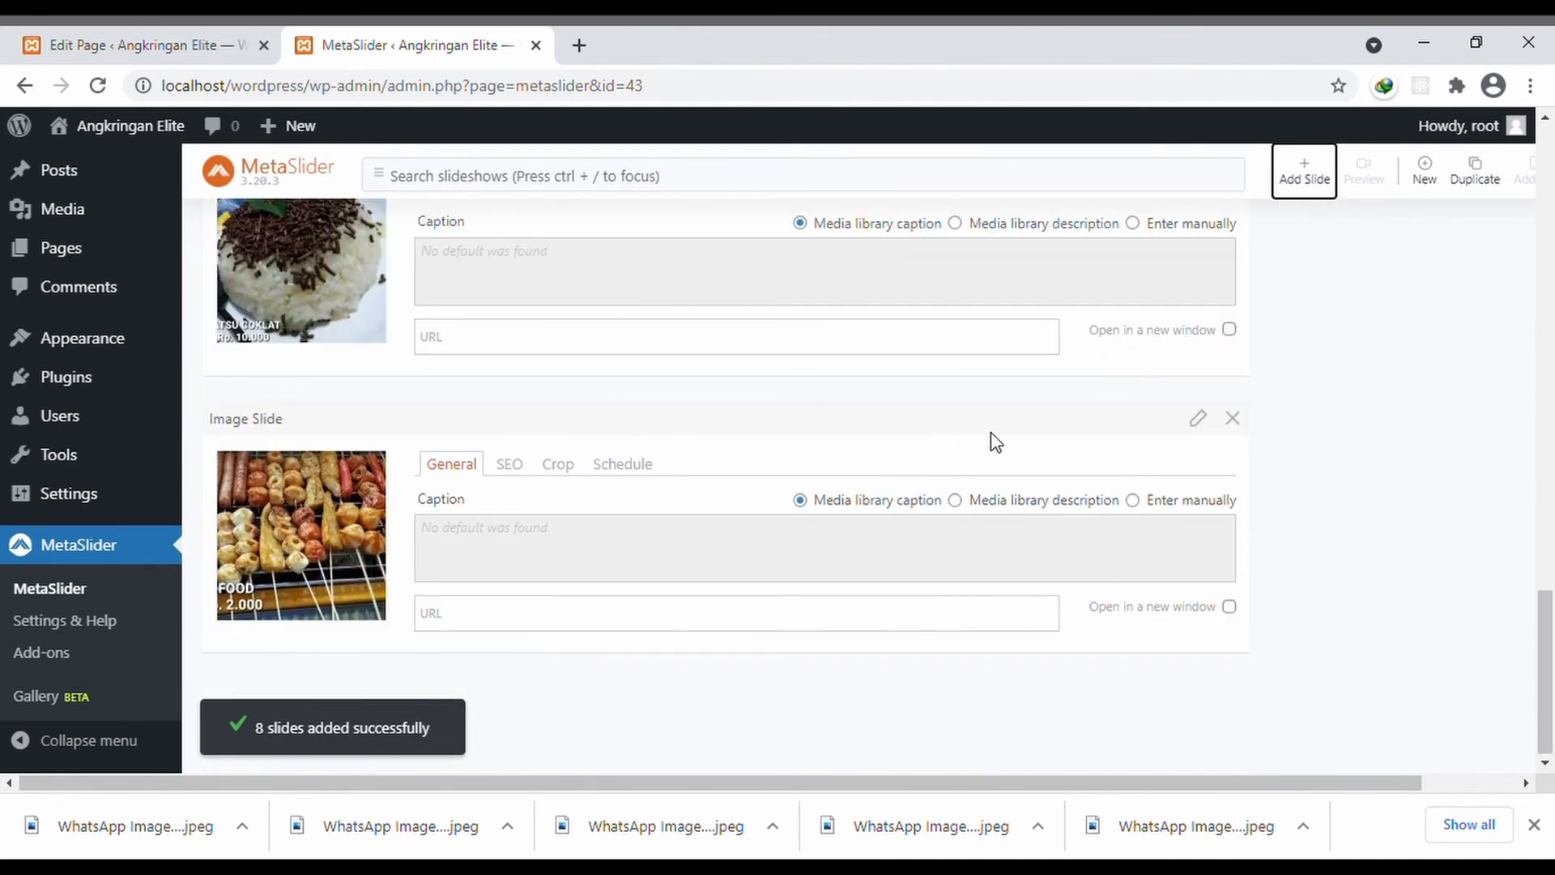
pyautogui.scroll(15, 997, 441)
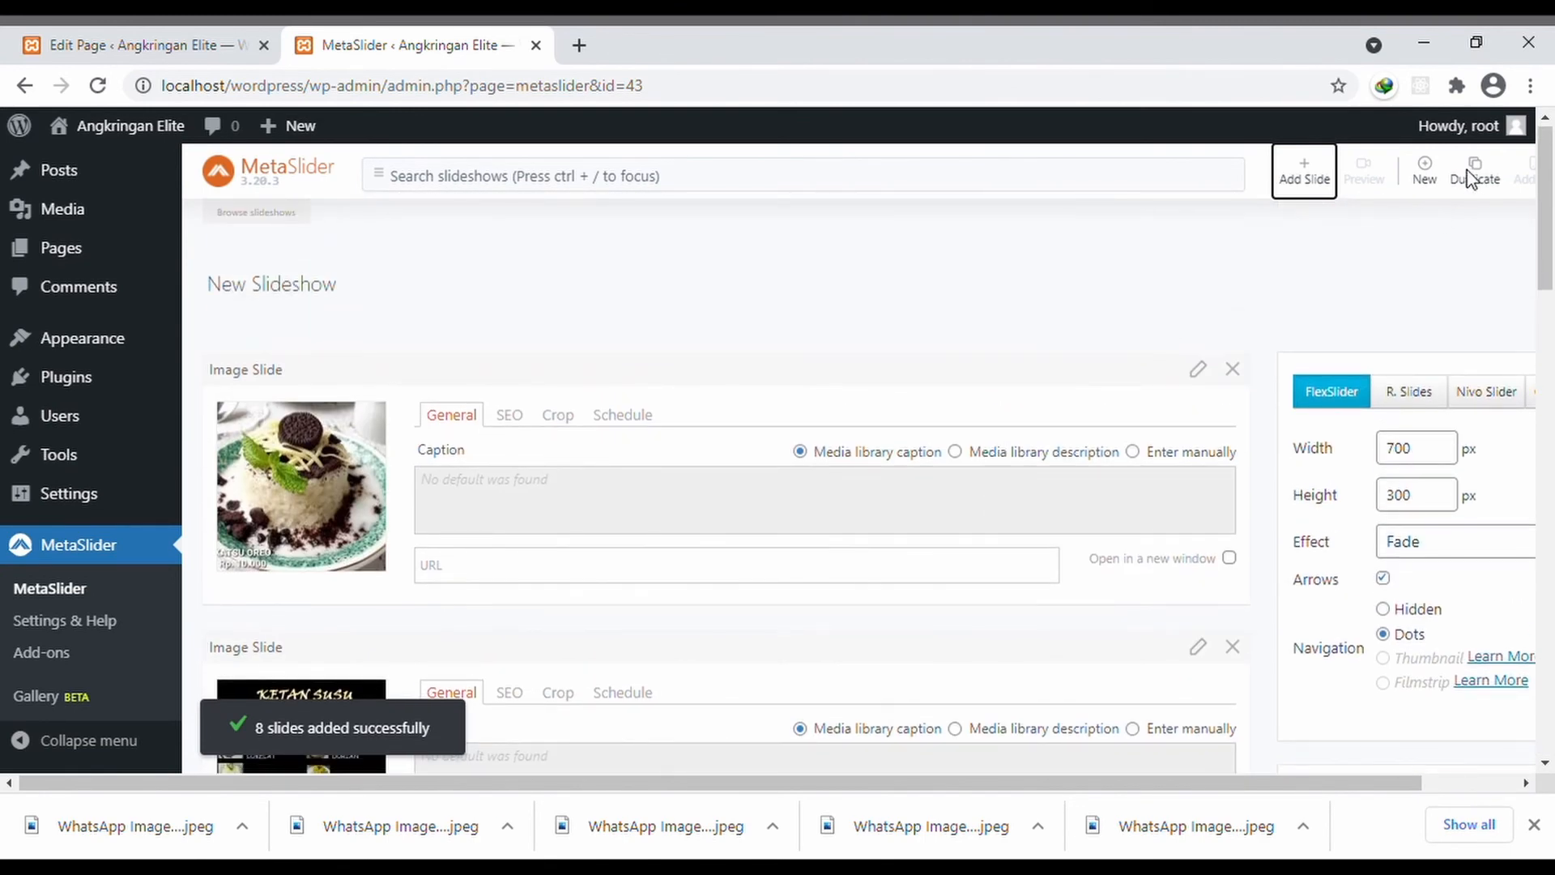
pyautogui.moveTo(1550, 232); pyautogui.dragTo(1549, 784)
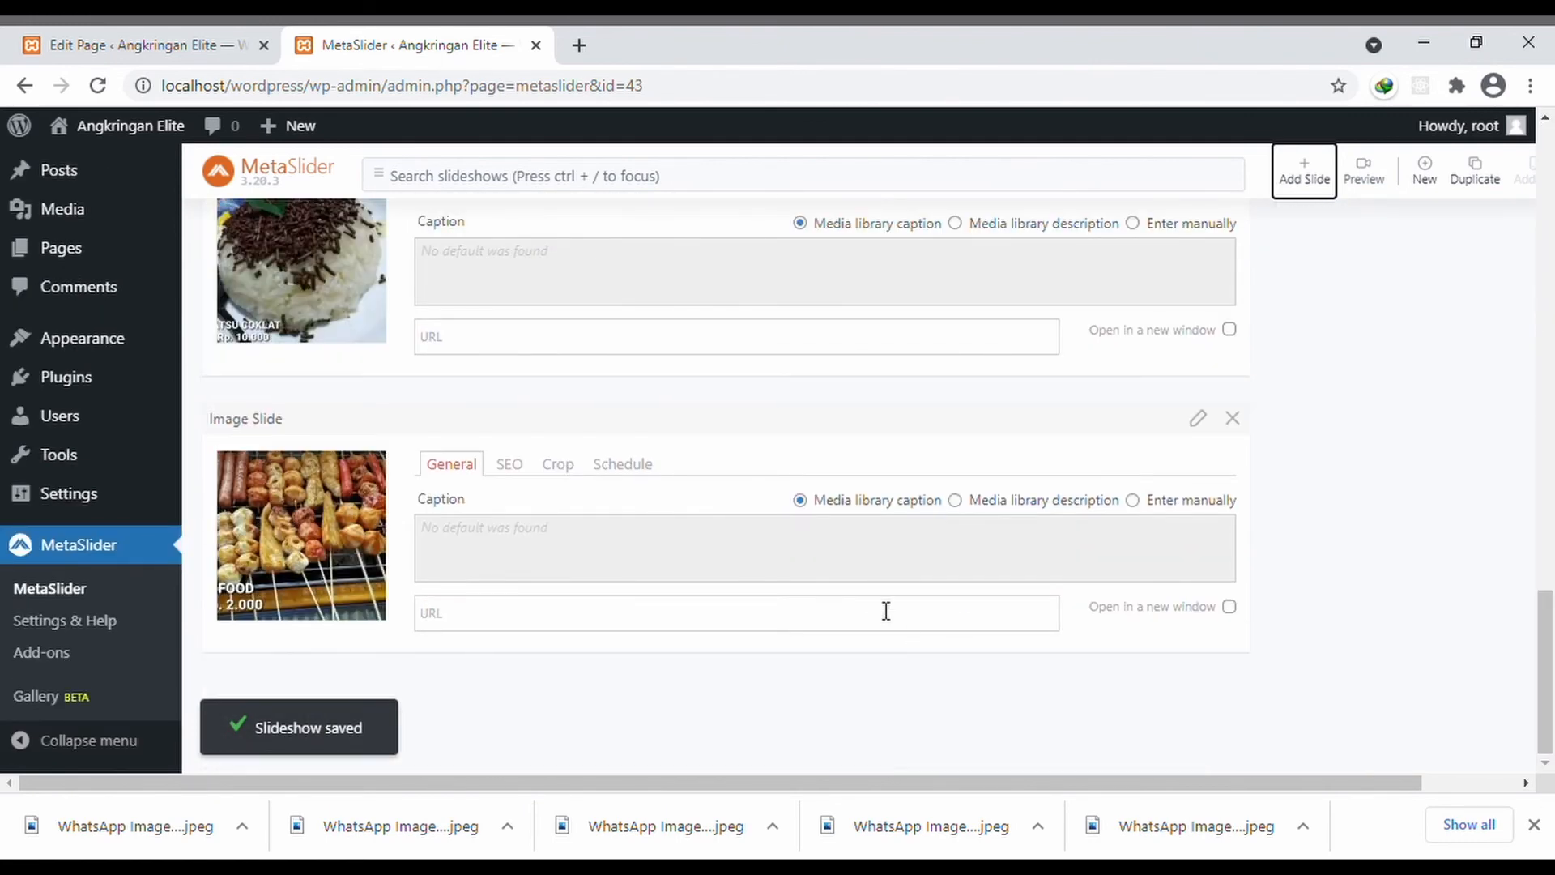
# - Return to the page editor and reload it to refresh the list of available slideshows
pyautogui.click(125, 36)
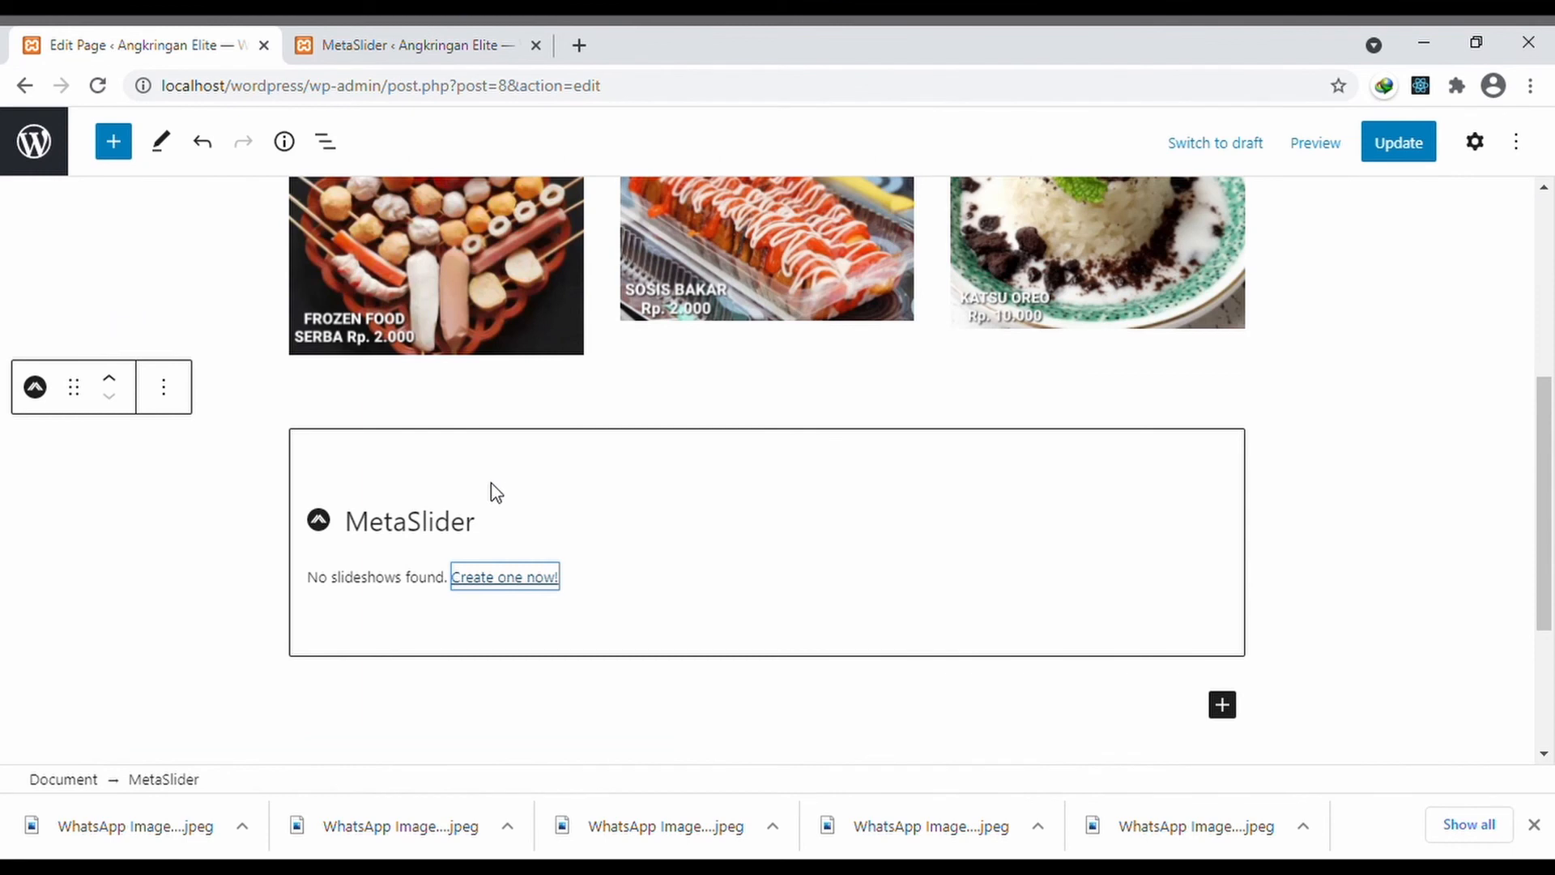
pyautogui.click(572, 585)
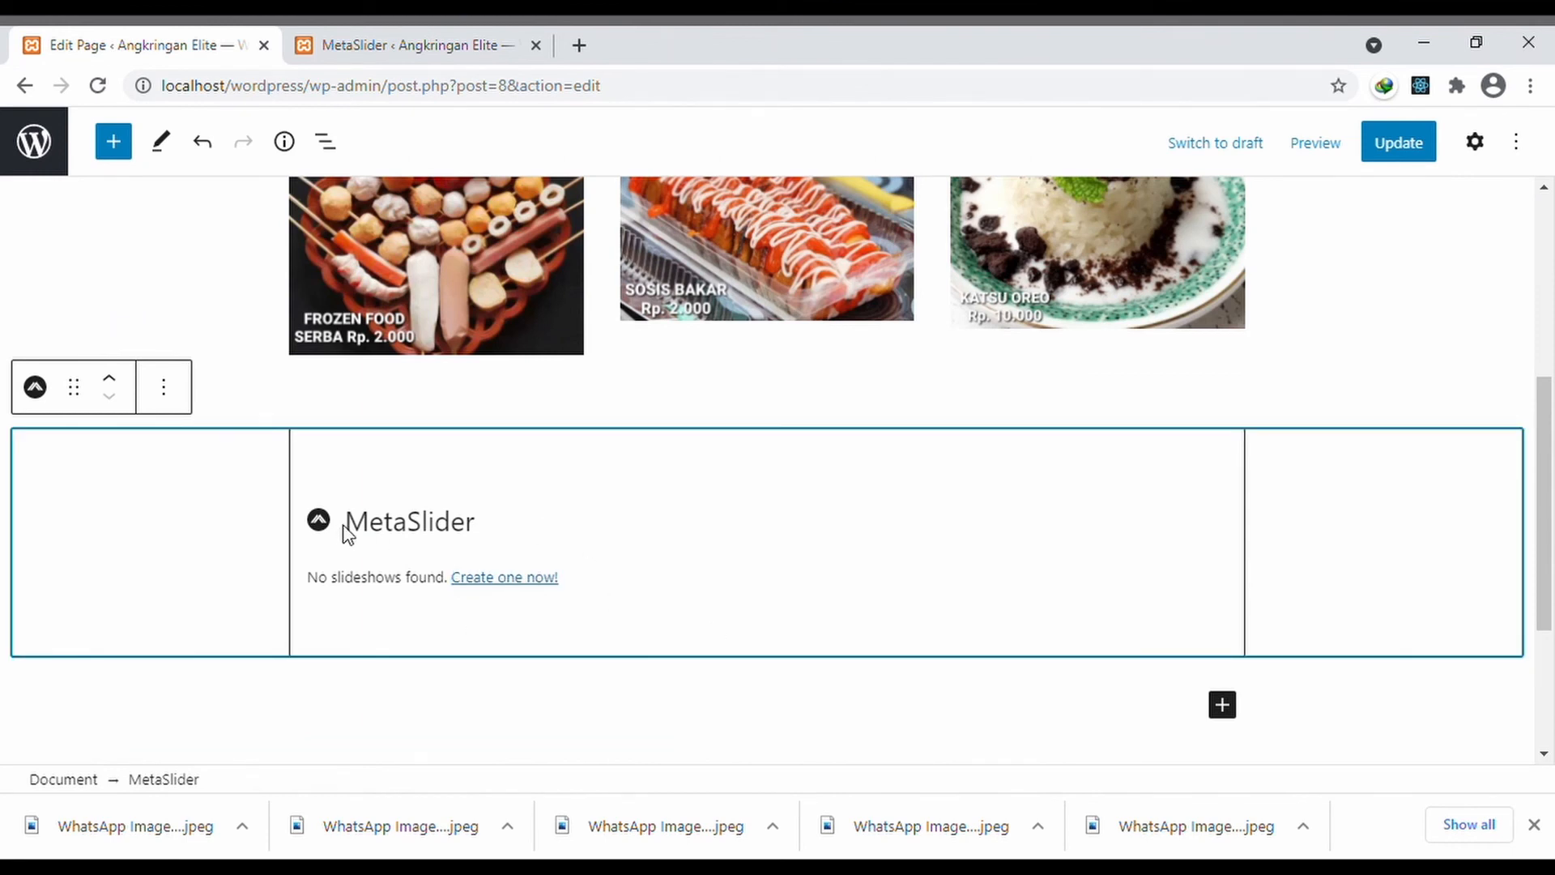
pyautogui.press('F5')
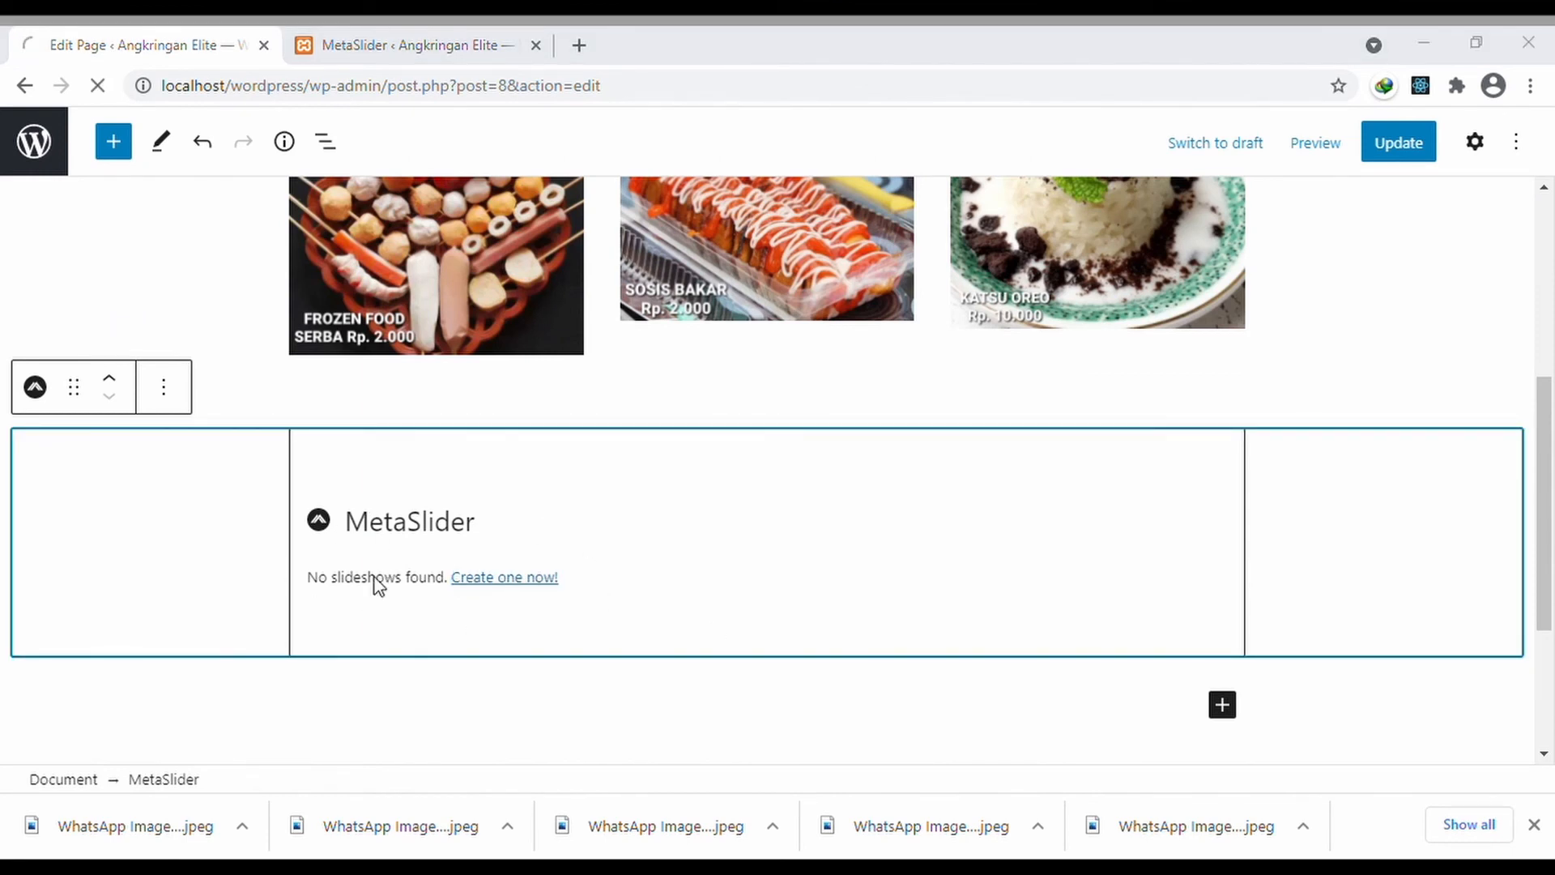
pyautogui.click(416, 43)
pyautogui.click(140, 38)
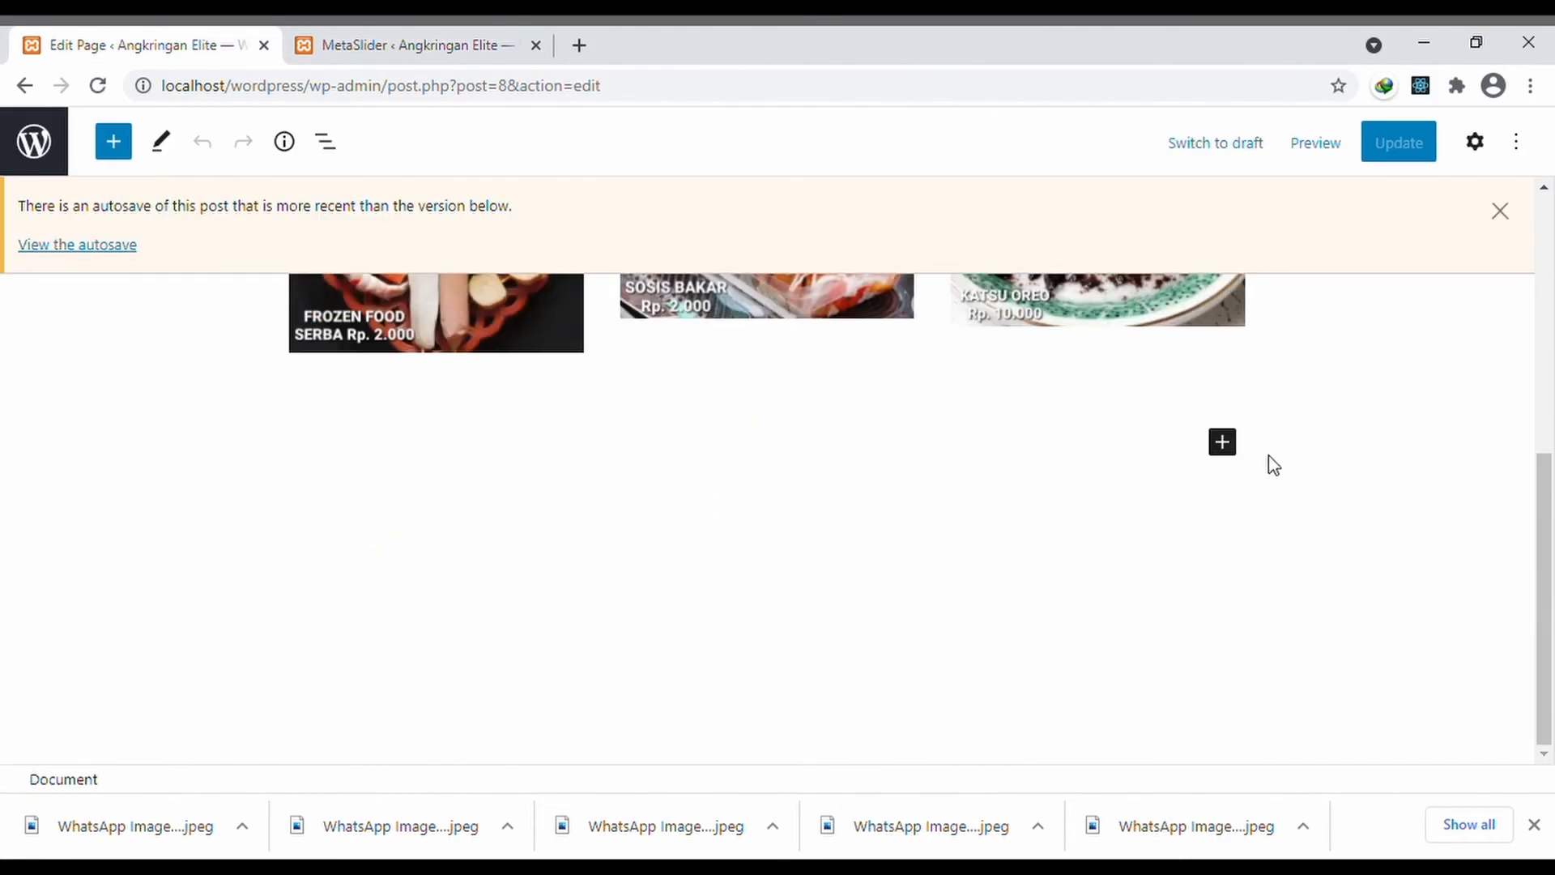
# - Insert a MetaSlider block below the food image columns and assign the new slideshow to it
pyautogui.click(1222, 441)
pyautogui.write('meta')
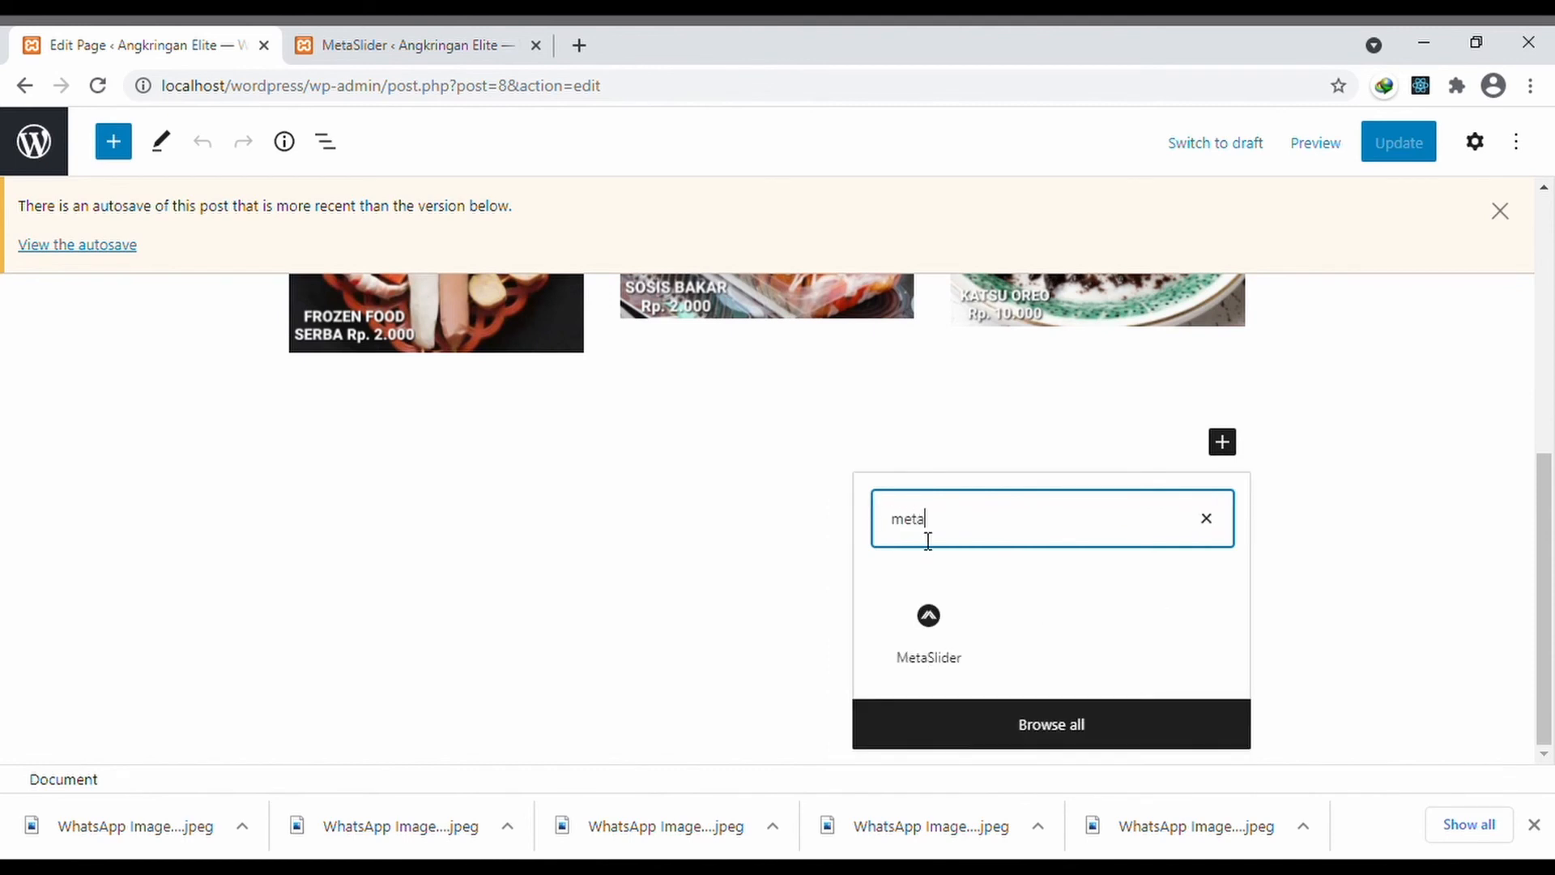
pyautogui.click(928, 620)
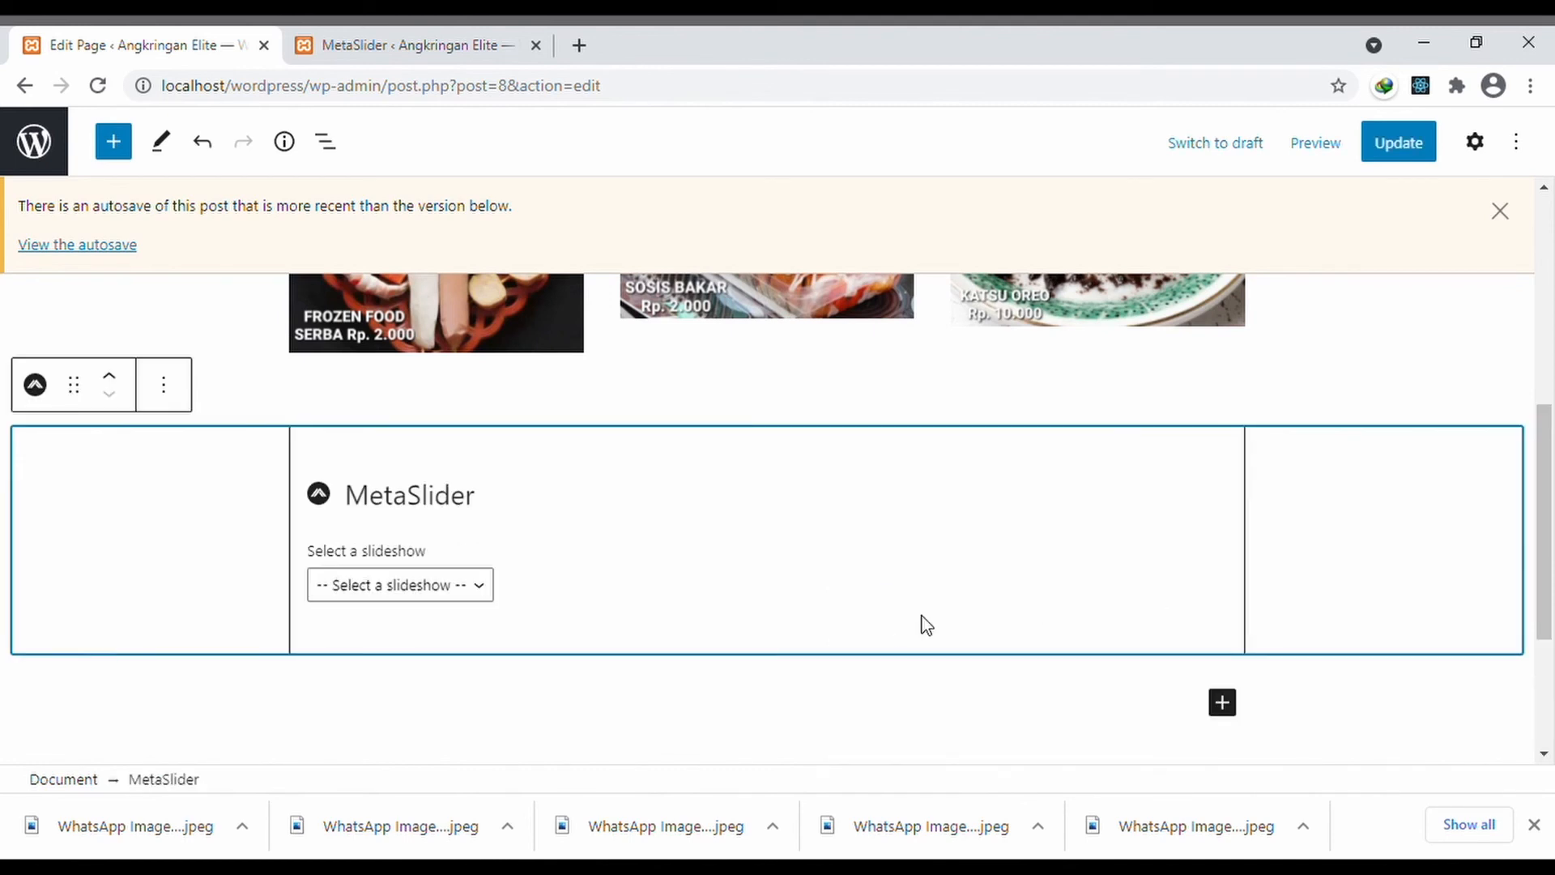
pyautogui.click(444, 598)
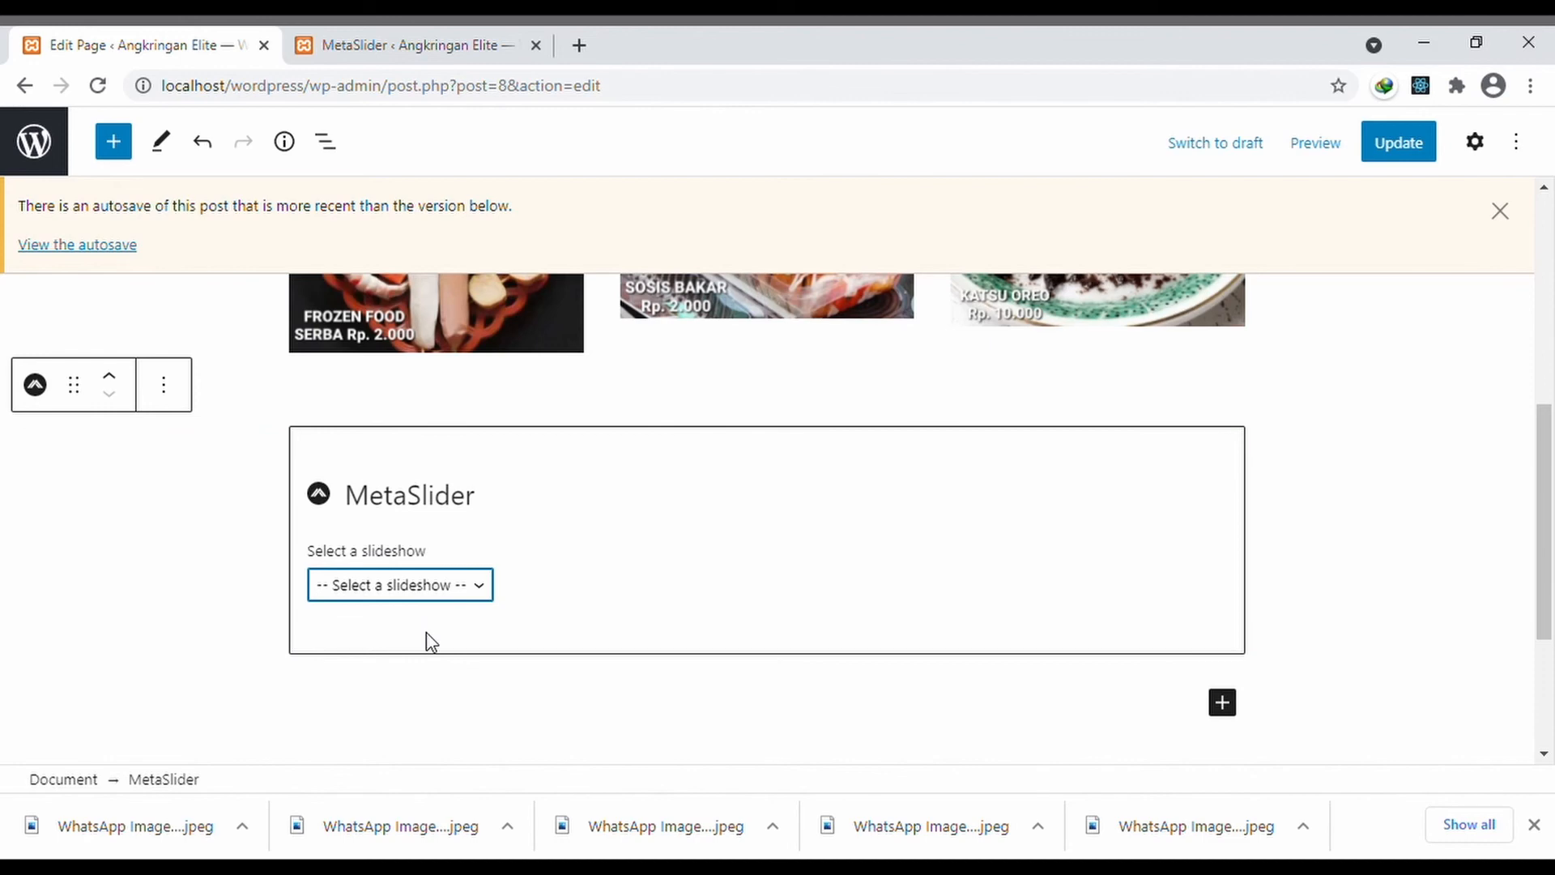
pyautogui.click(431, 641)
# - Examine the slides of the inserted MetaSlider slideshow and the block's available options in the page editor
pyautogui.scroll(-2, 820, 634)
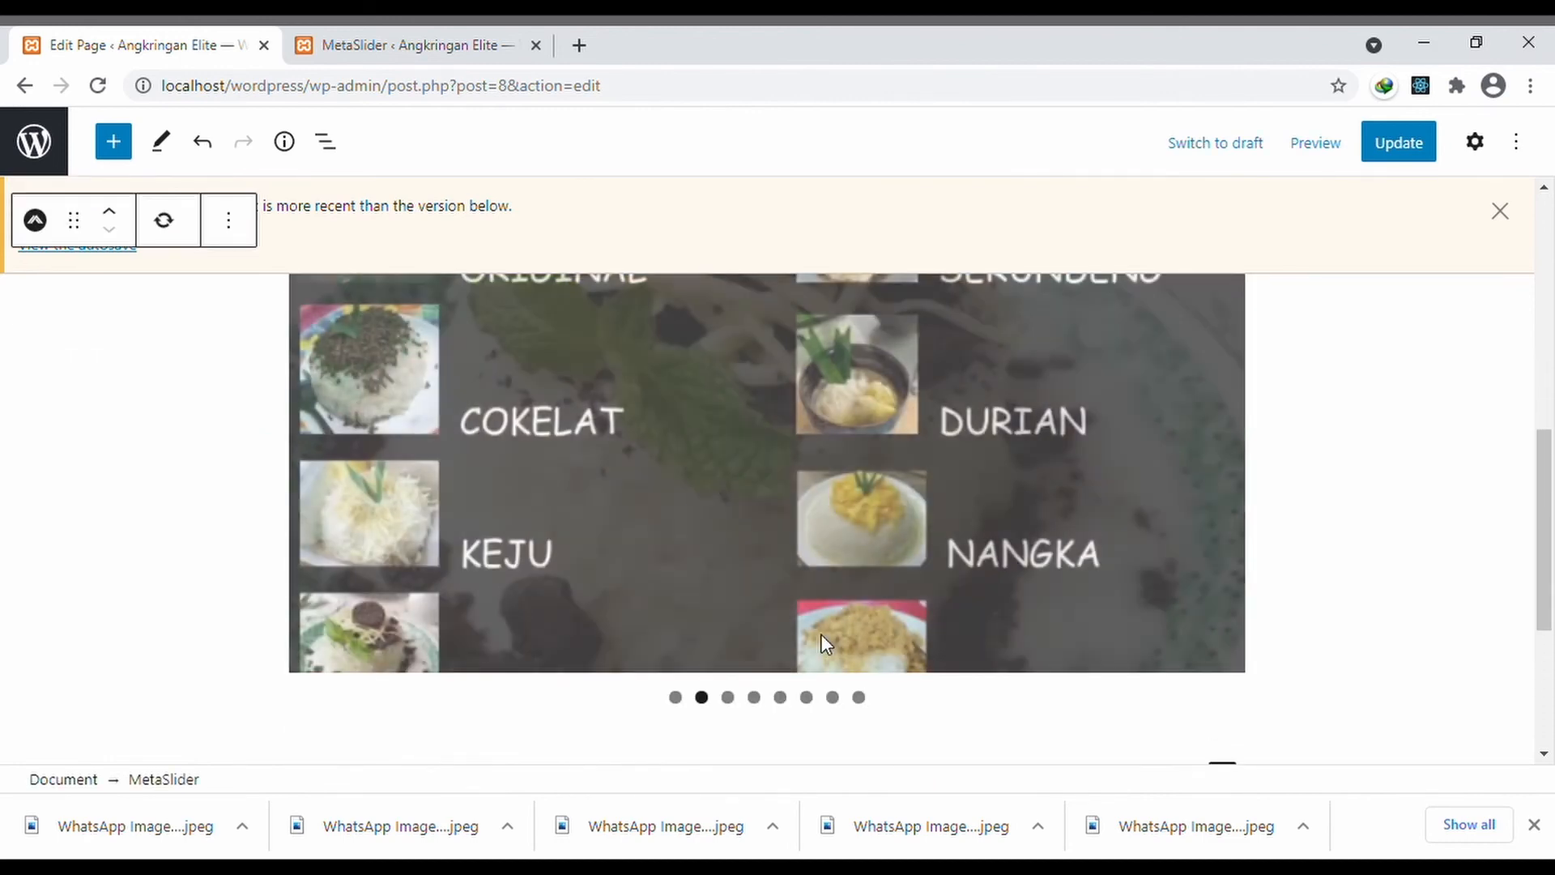
pyautogui.scroll(2, 820, 633)
pyautogui.scroll(-1, 822, 636)
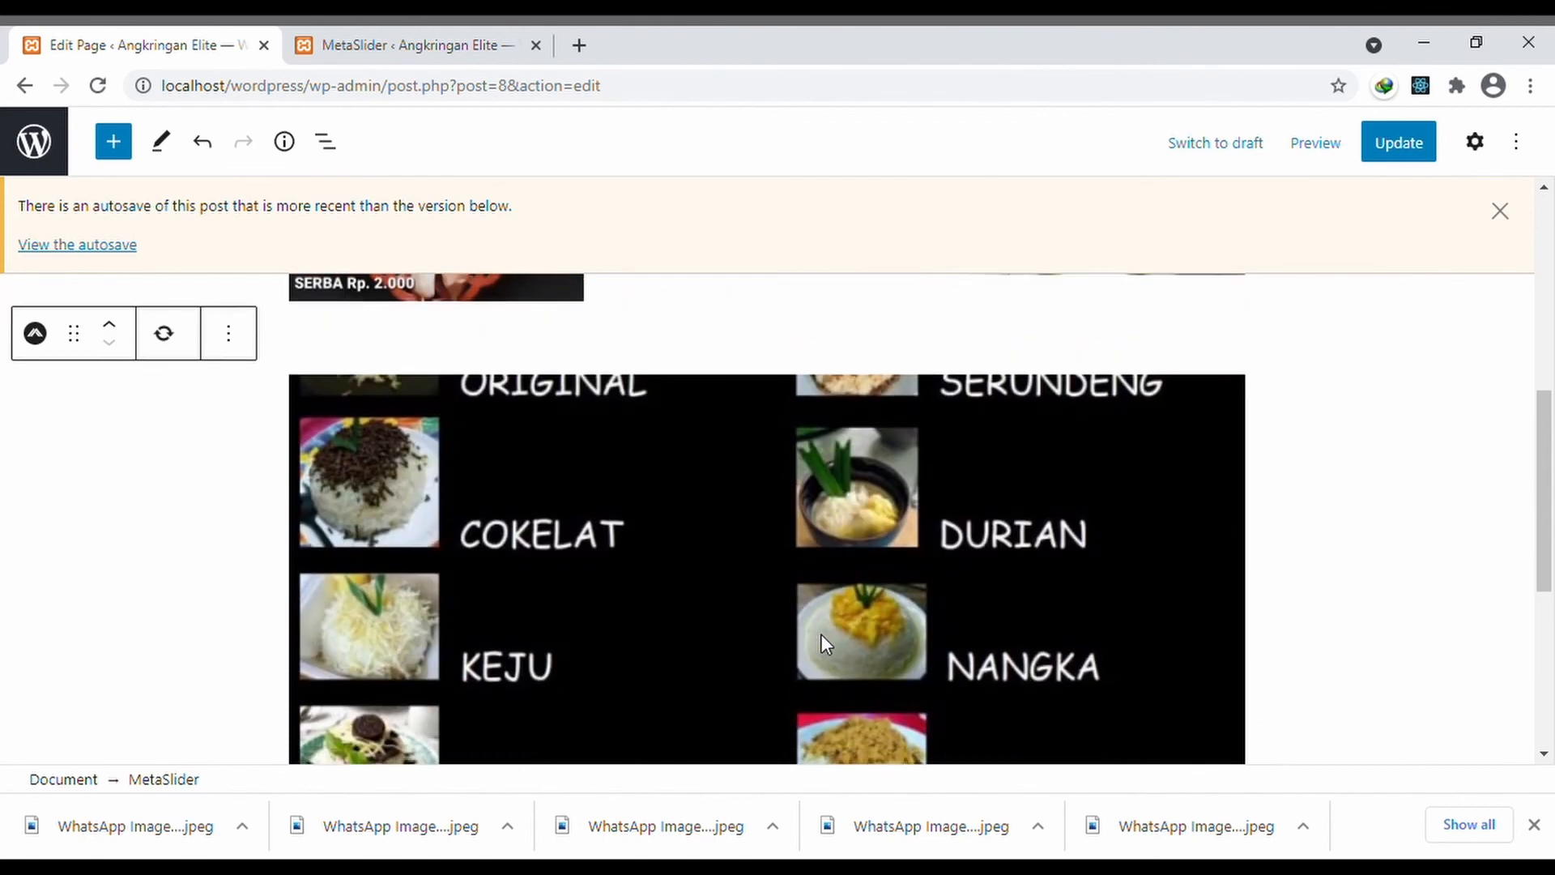
pyautogui.scroll(-2, 822, 635)
pyautogui.scroll(1, 883, 426)
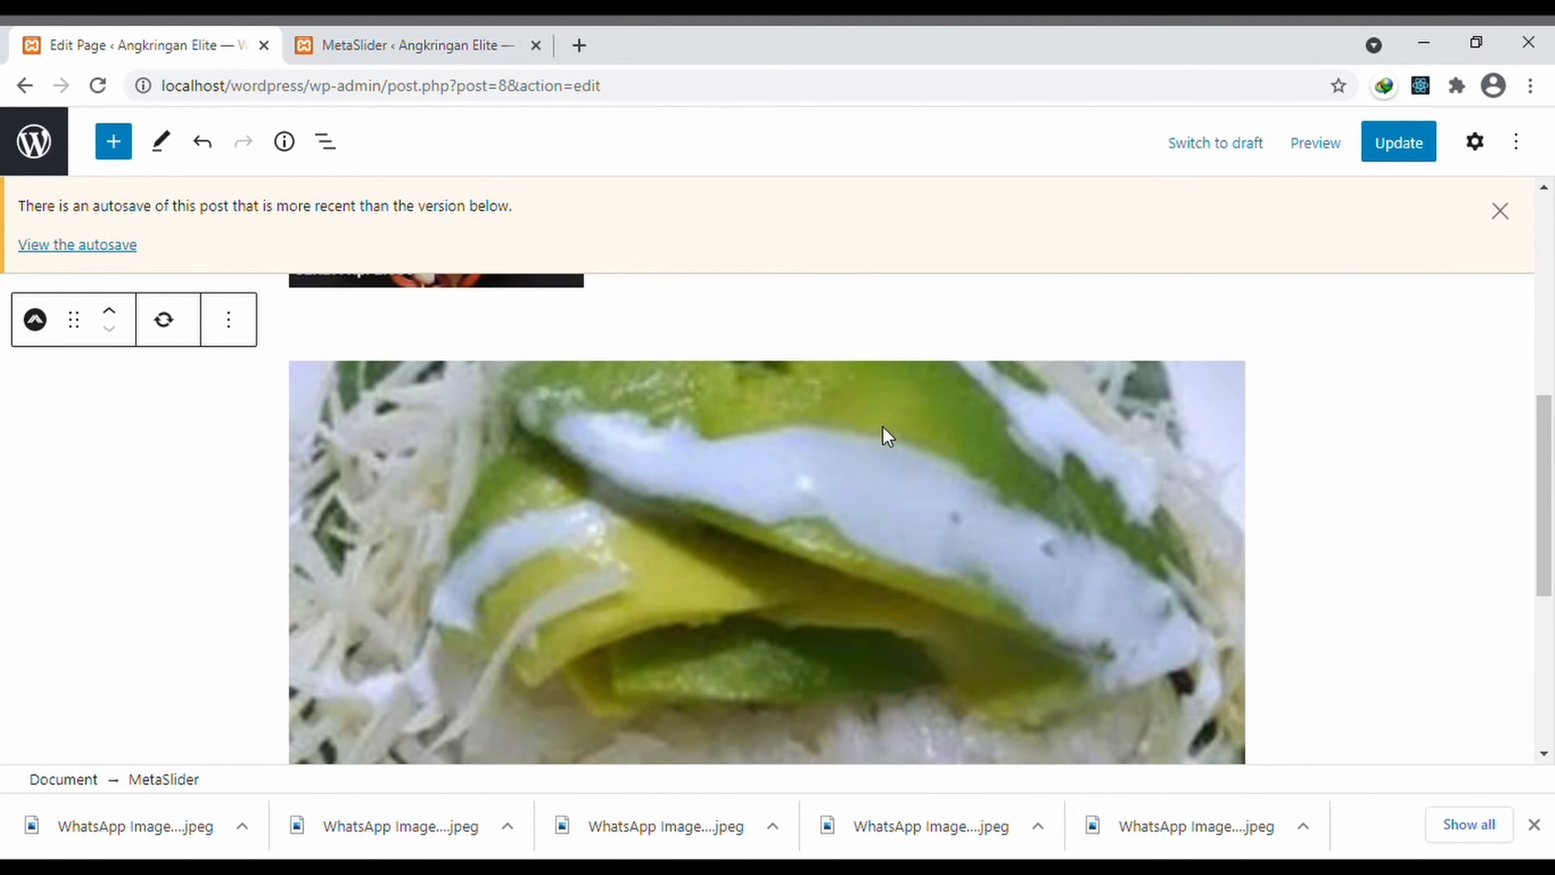
pyautogui.click(241, 330)
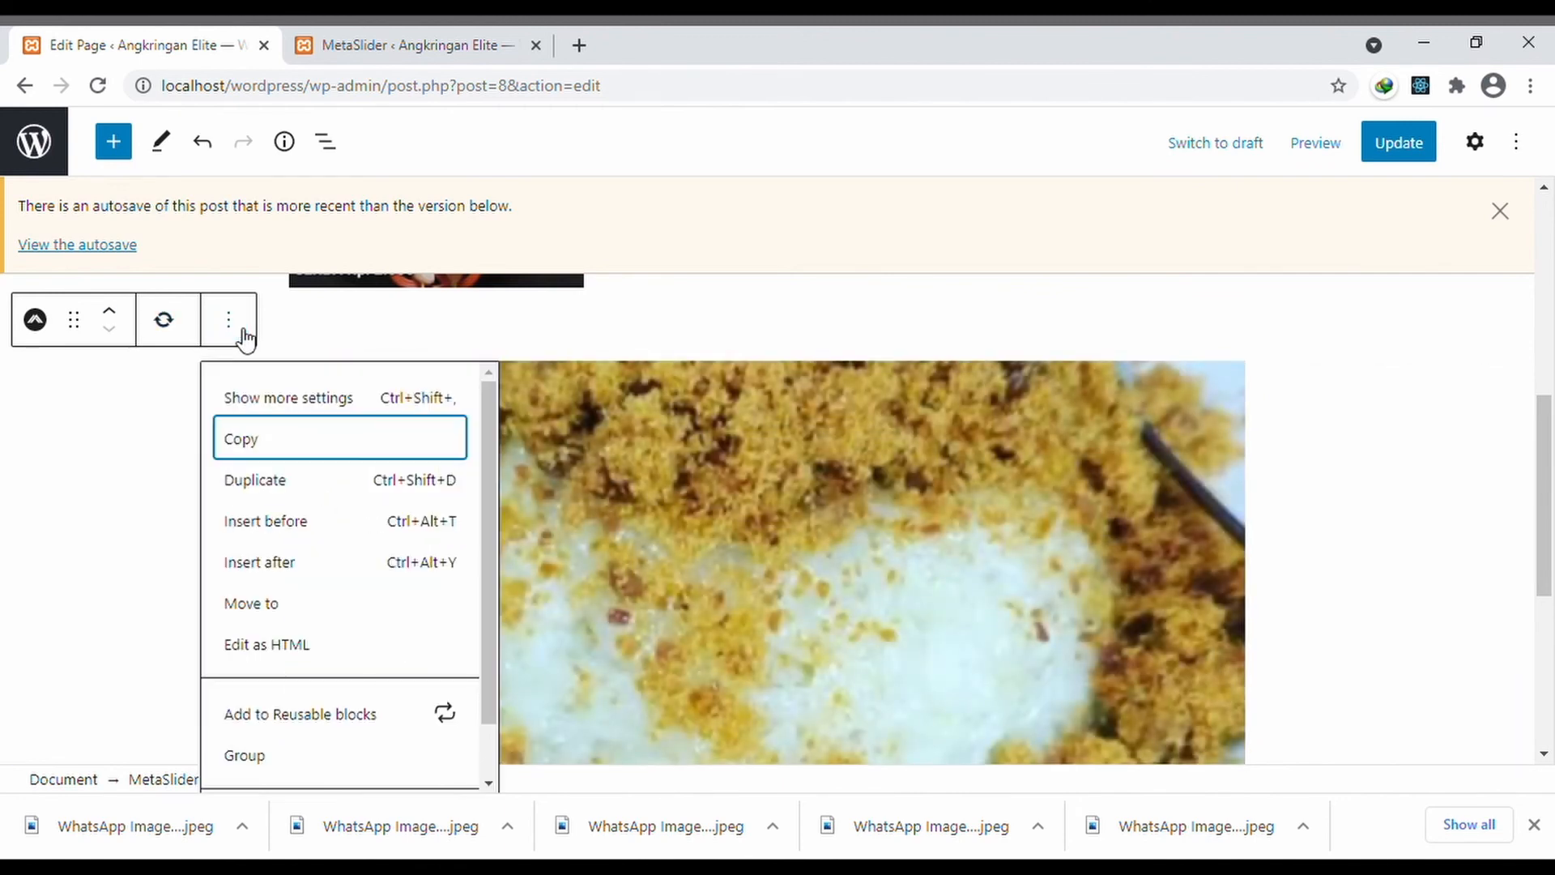
pyautogui.click(251, 319)
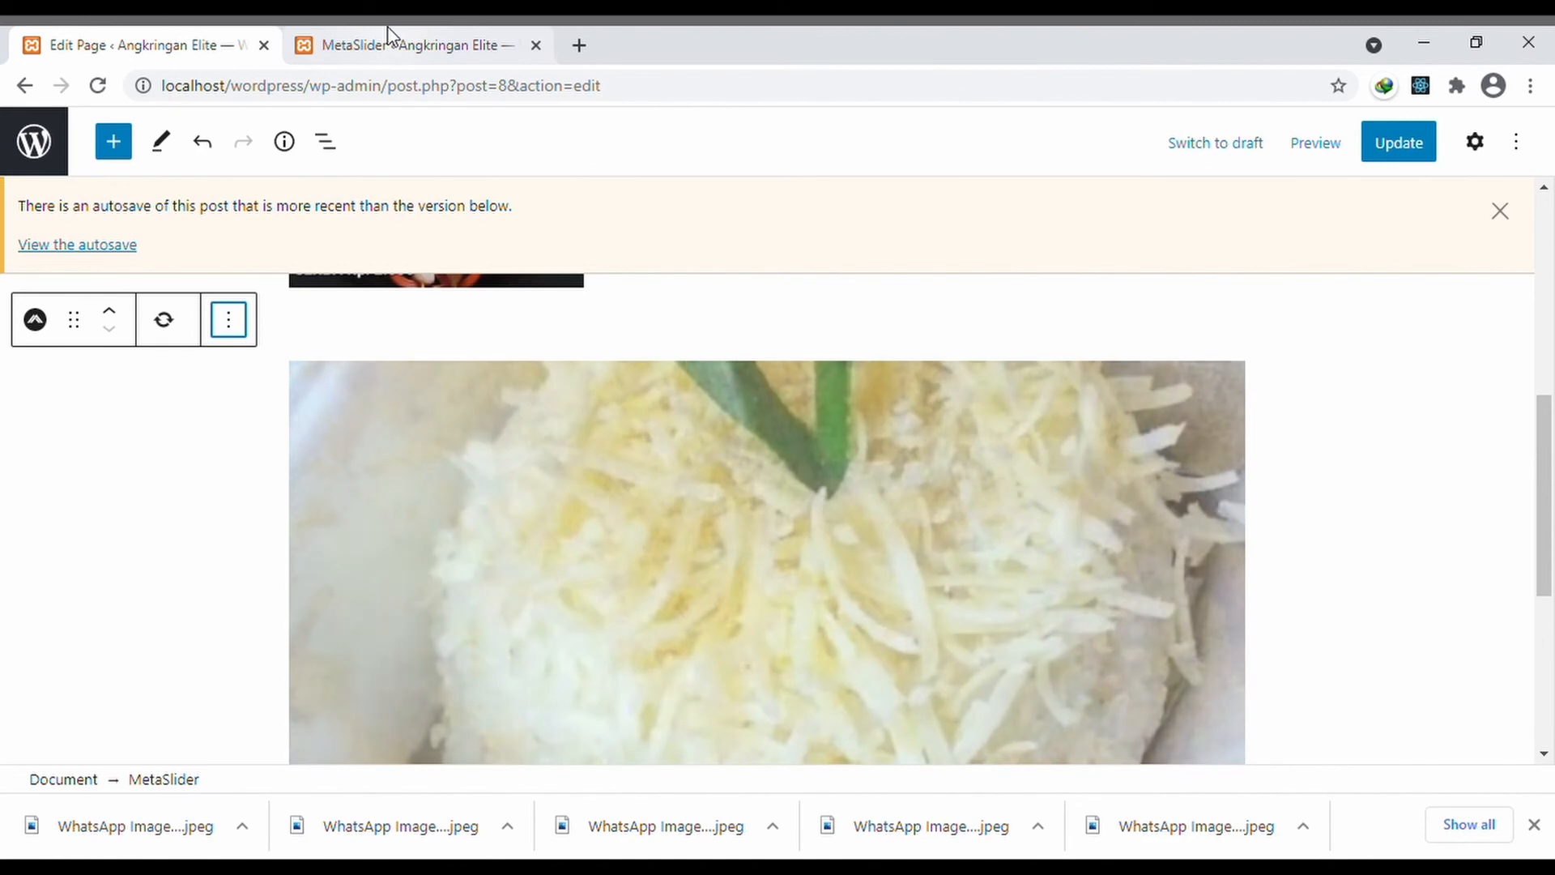
# - Go back to the slideshow's MetaSlider settings and set its height to 700 px, keeping the Fade effect
pyautogui.click(387, 38)
pyautogui.scroll(15, 721, 368)
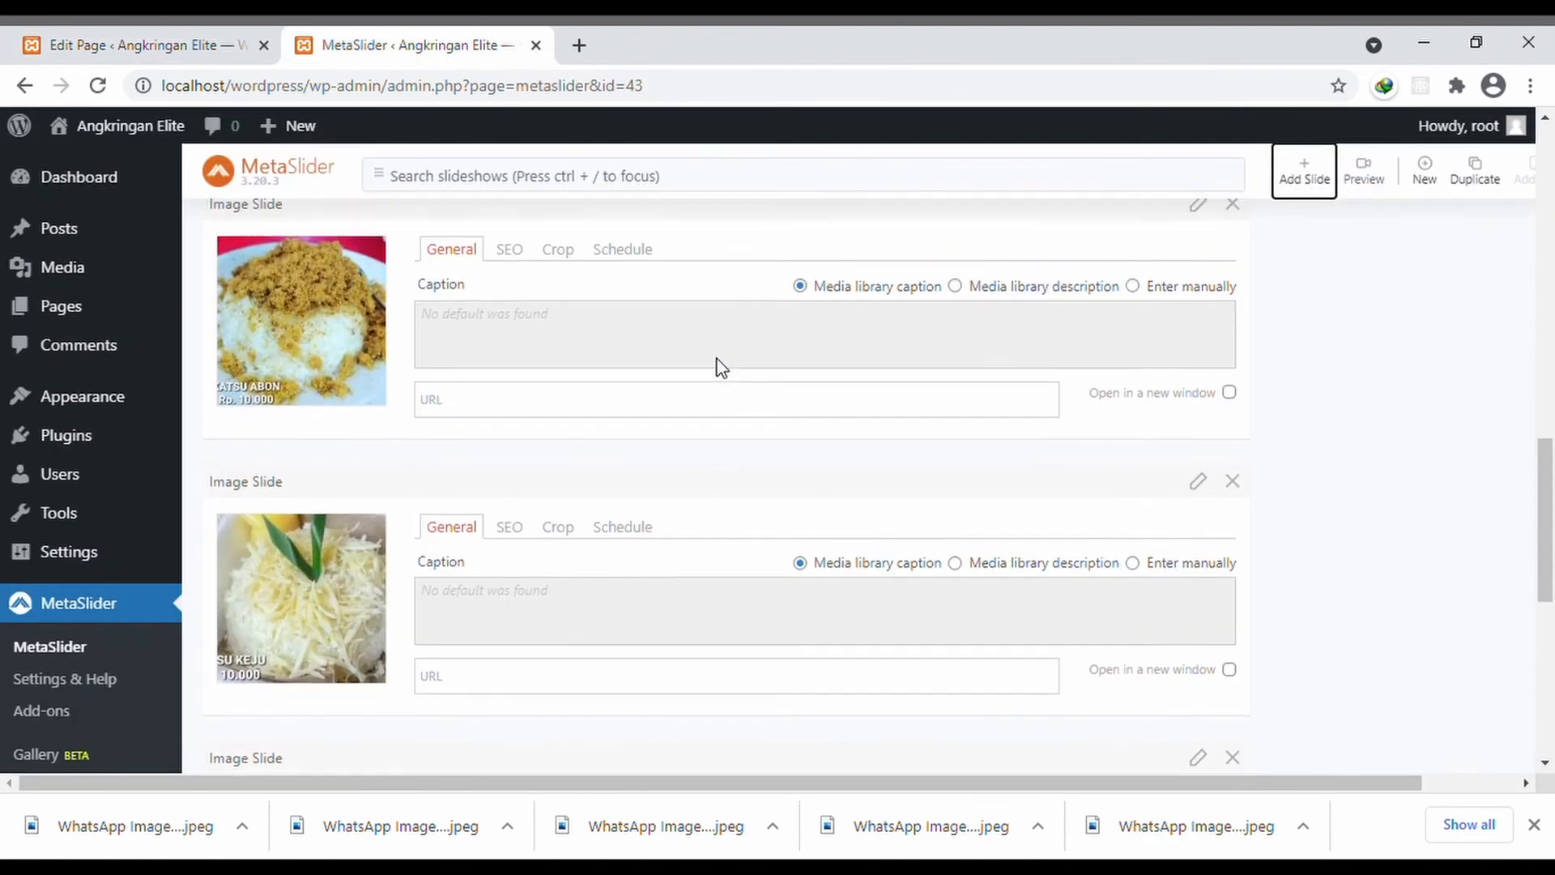
pyautogui.scroll(5, 727, 369)
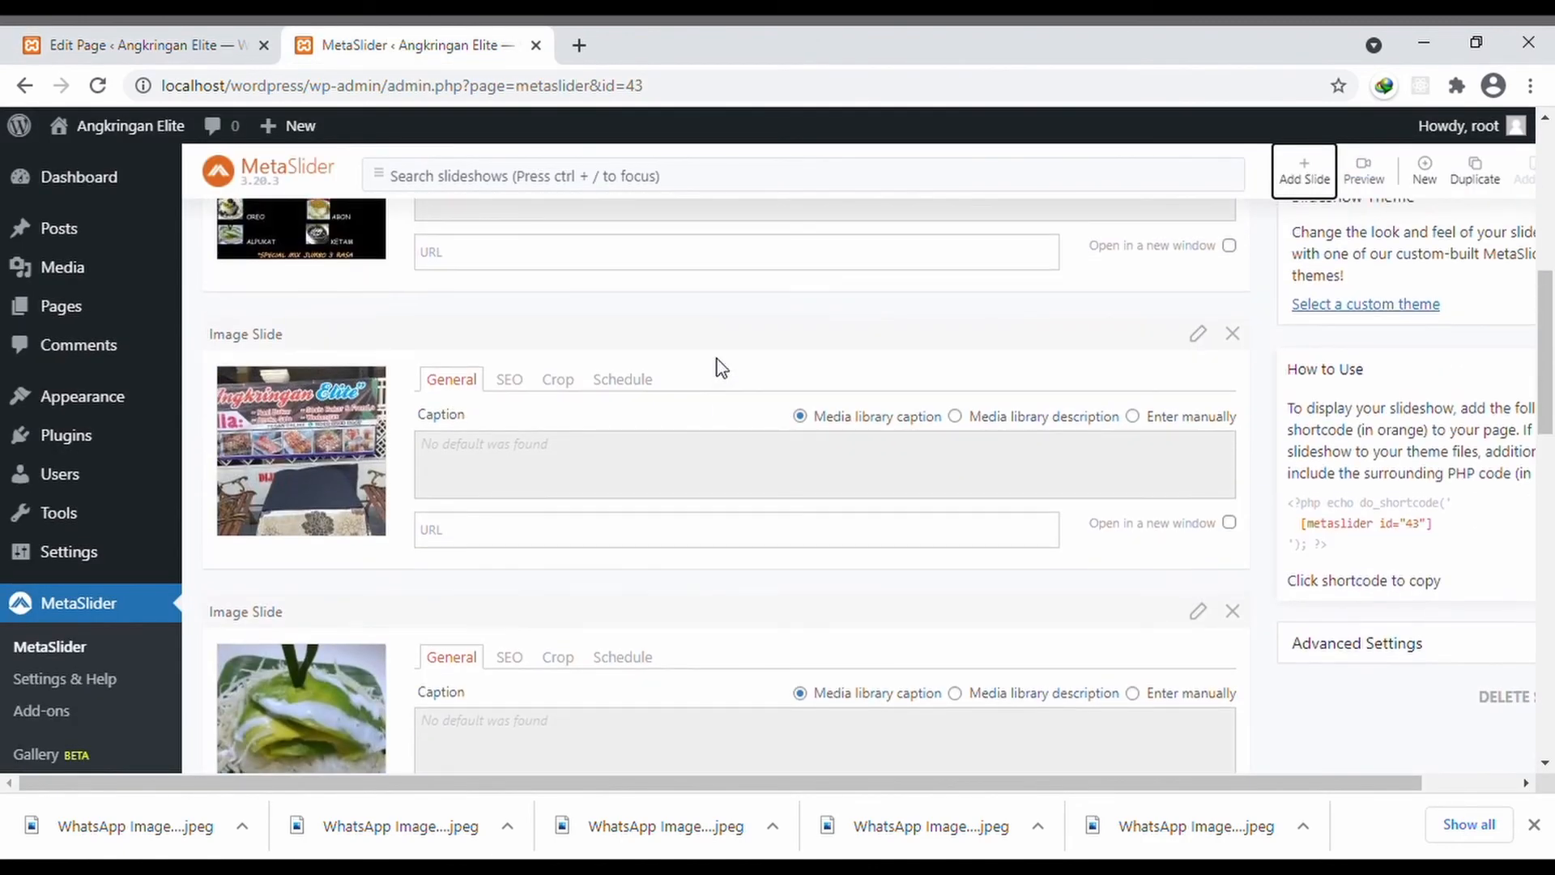
pyautogui.scroll(5, 721, 369)
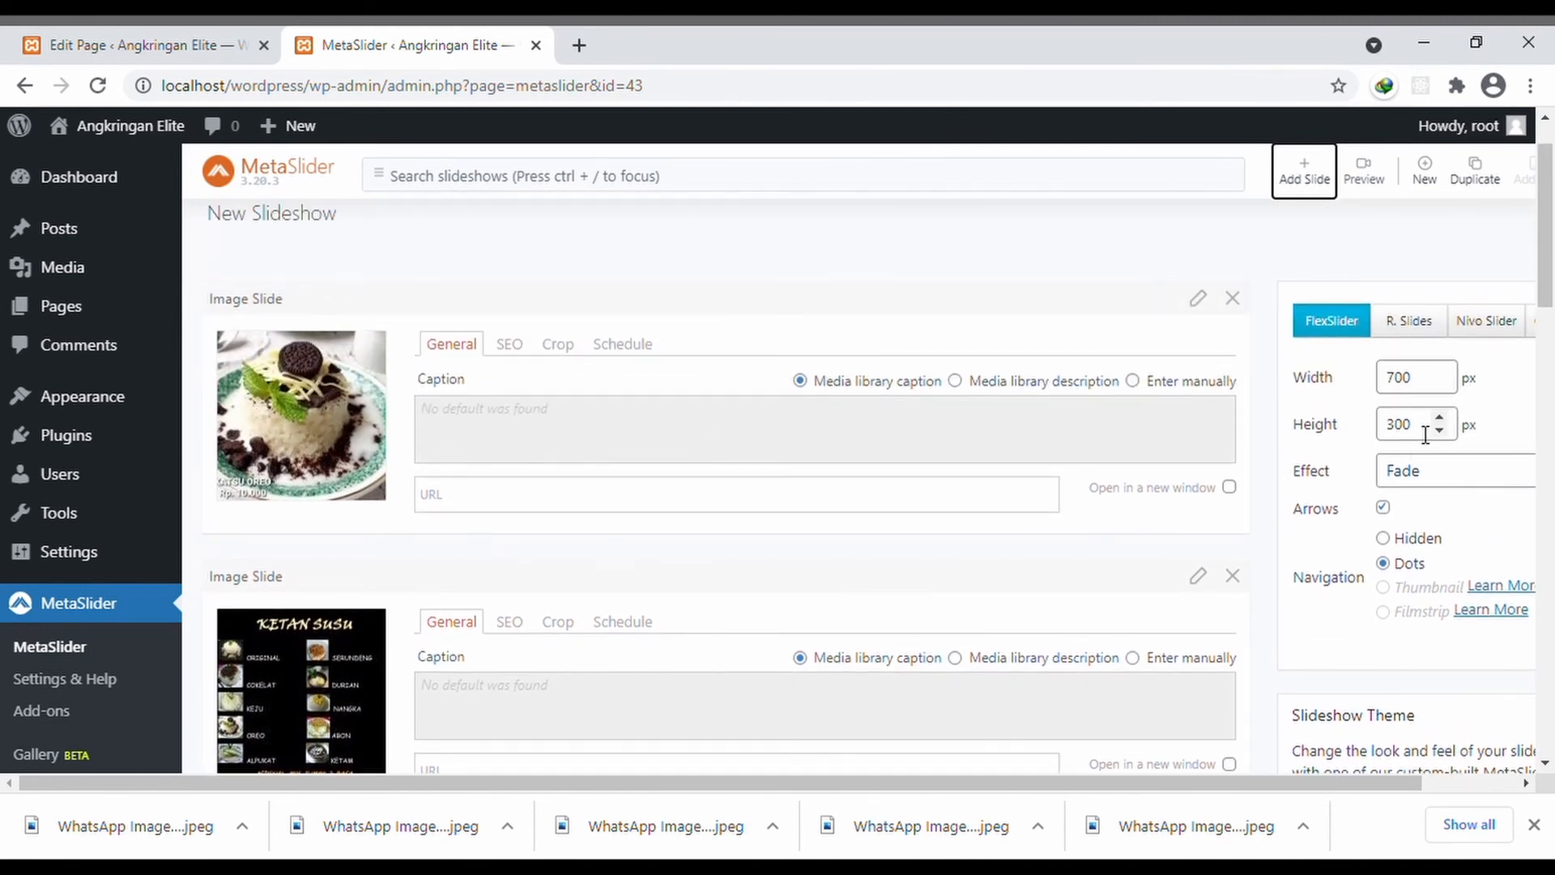
pyautogui.moveTo(1431, 439); pyautogui.dragTo(1231, 440)
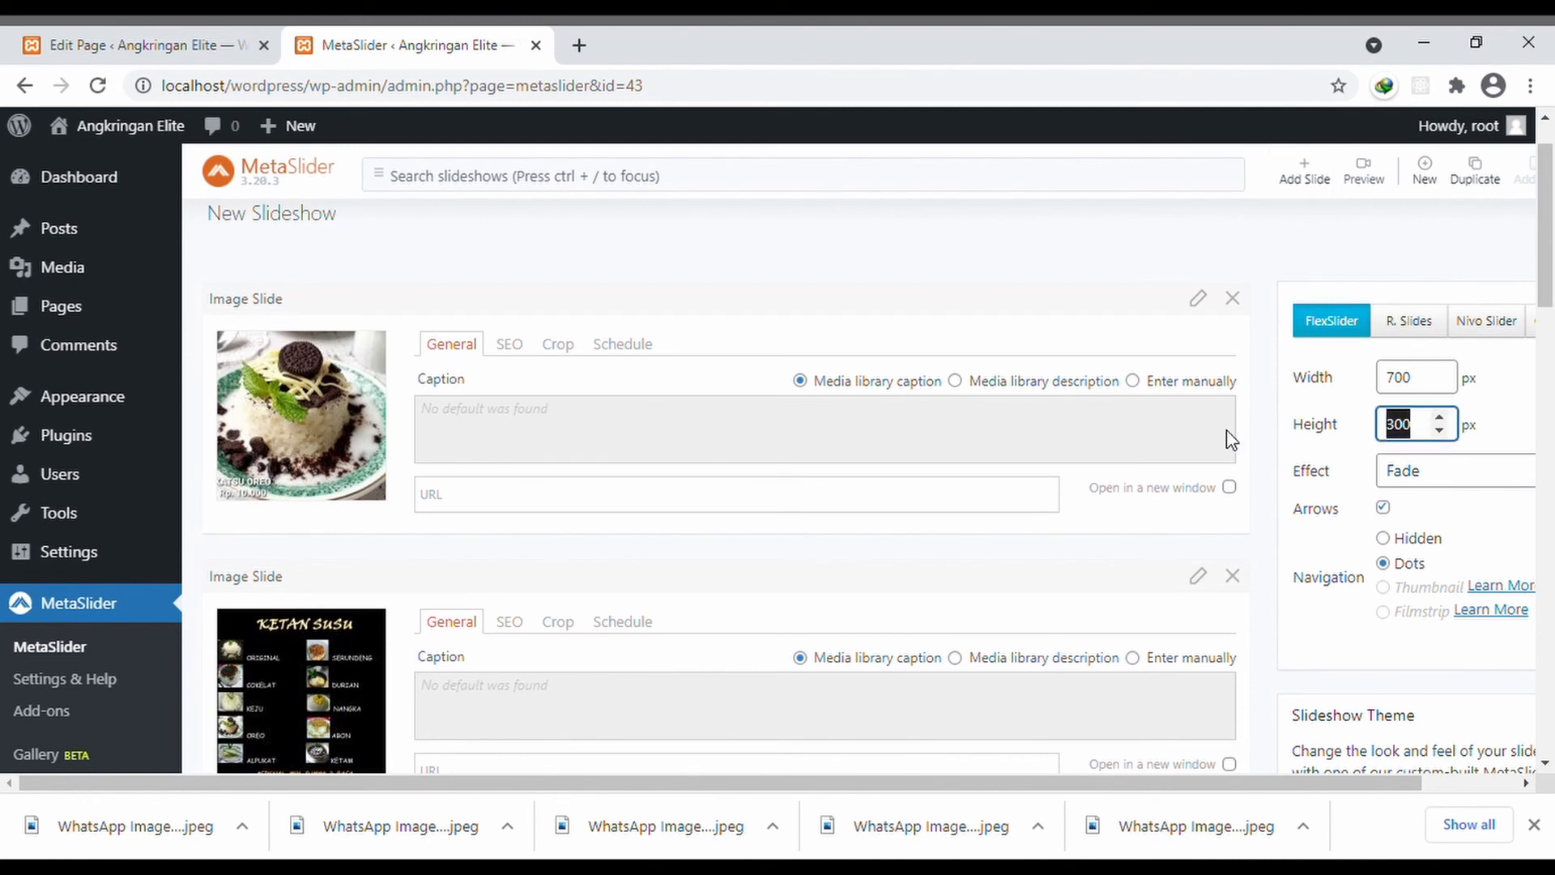
pyautogui.write('700')
pyautogui.click(1472, 486)
pyautogui.click(1472, 483)
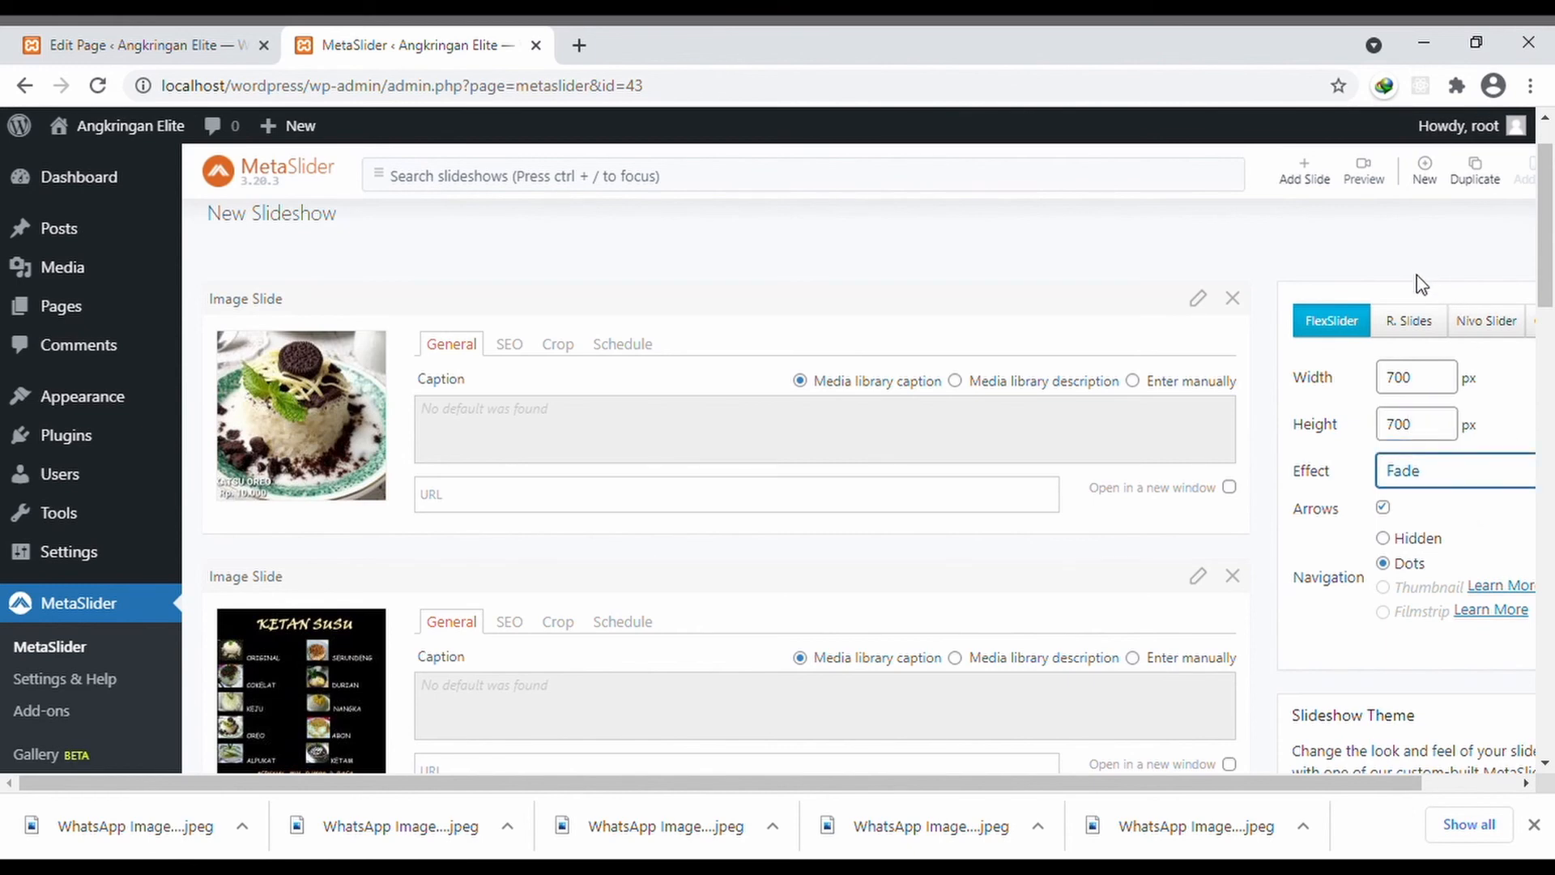
# - Review the slideshow's slider type, size, effect and navigation settings
pyautogui.scroll(-6, 1456, 545)
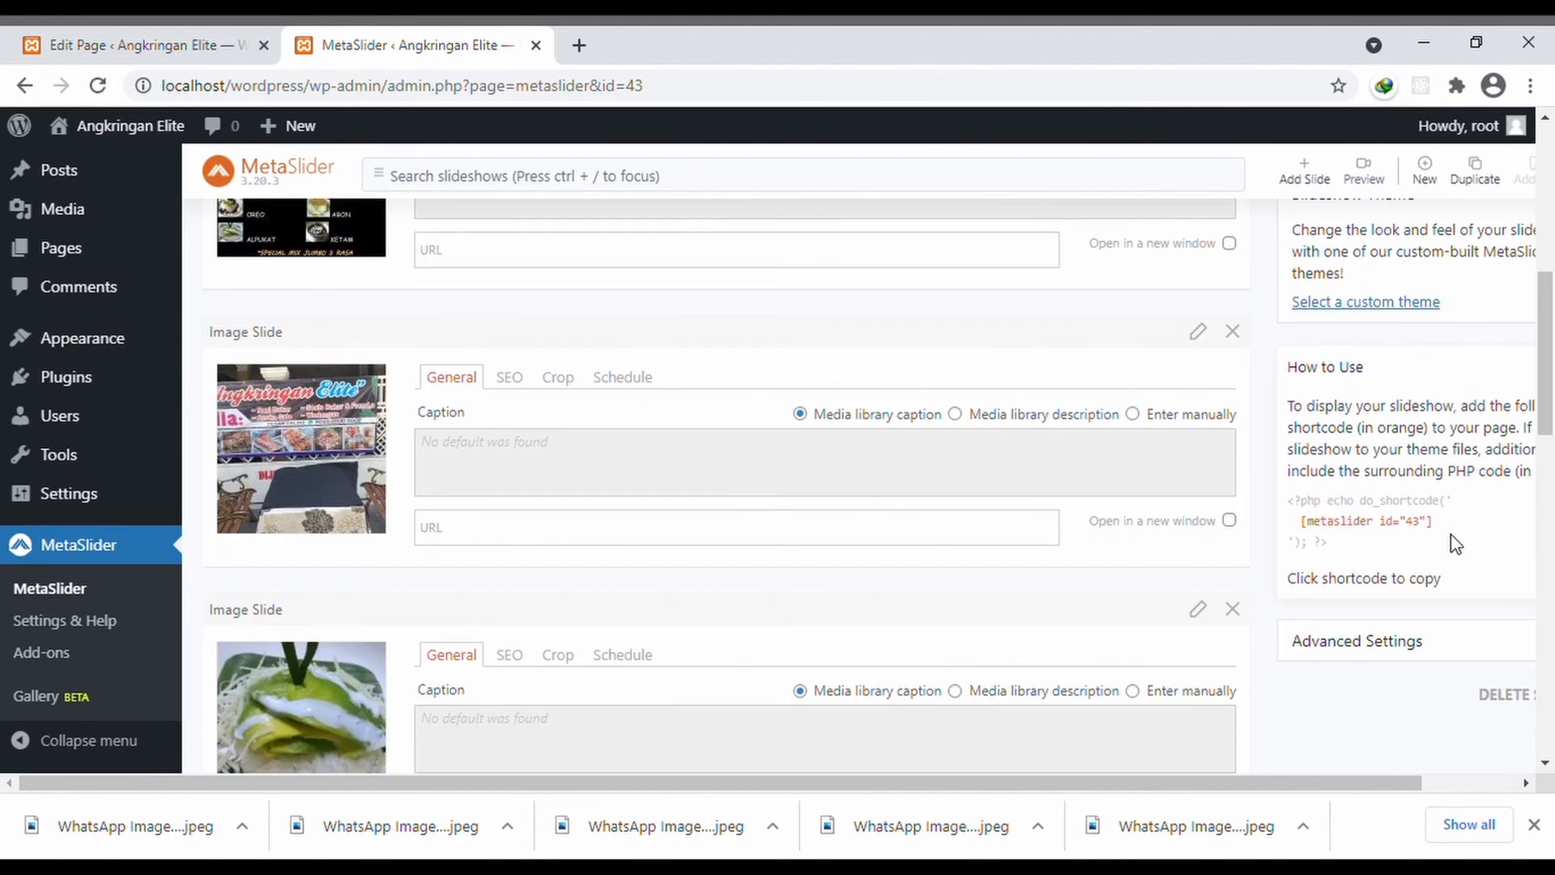
pyautogui.scroll(7, 1451, 538)
pyautogui.hscroll(3, 1499, 500)
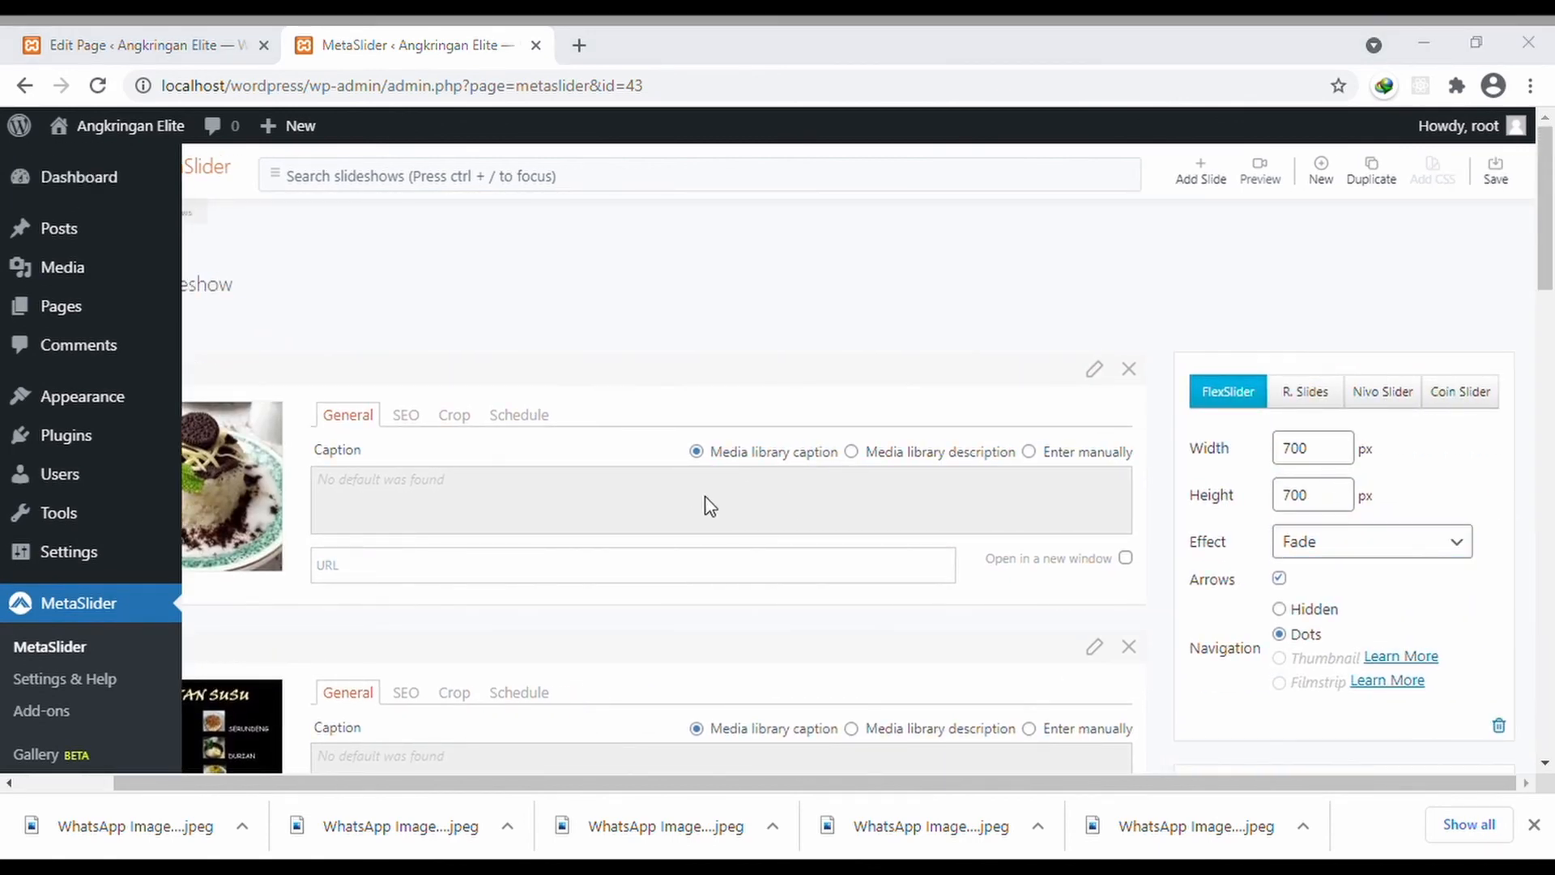
pyautogui.click(697, 536)
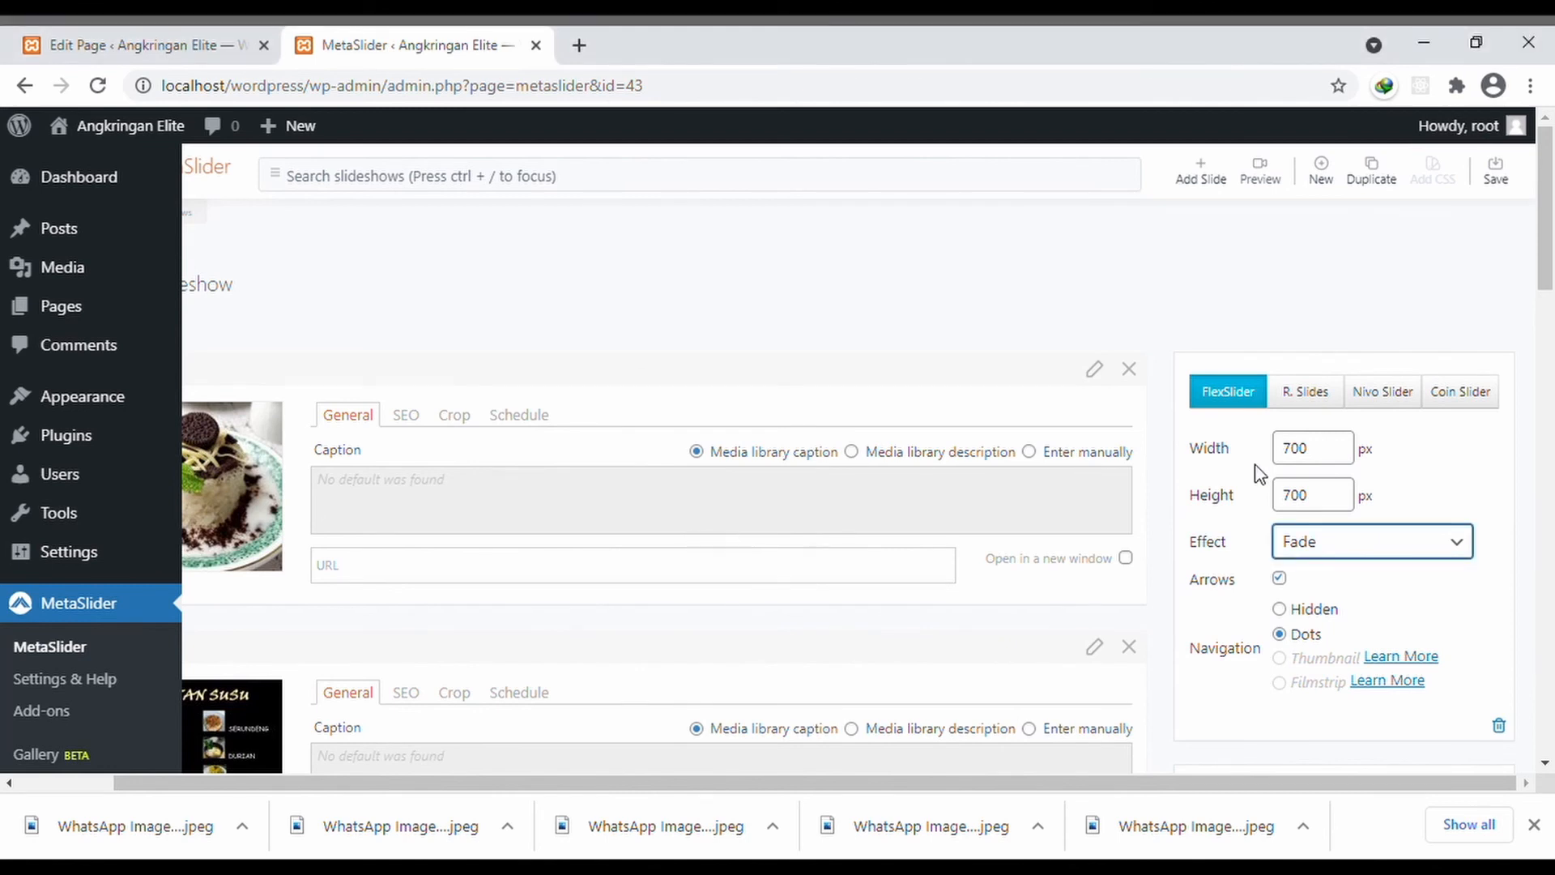
pyautogui.moveTo(1550, 274)
pyautogui.mouseDown()
pyautogui.moveTo(1550, 306)
pyautogui.moveTo(1549, 270)
pyautogui.mouseUp()
pyautogui.click(1097, 307)
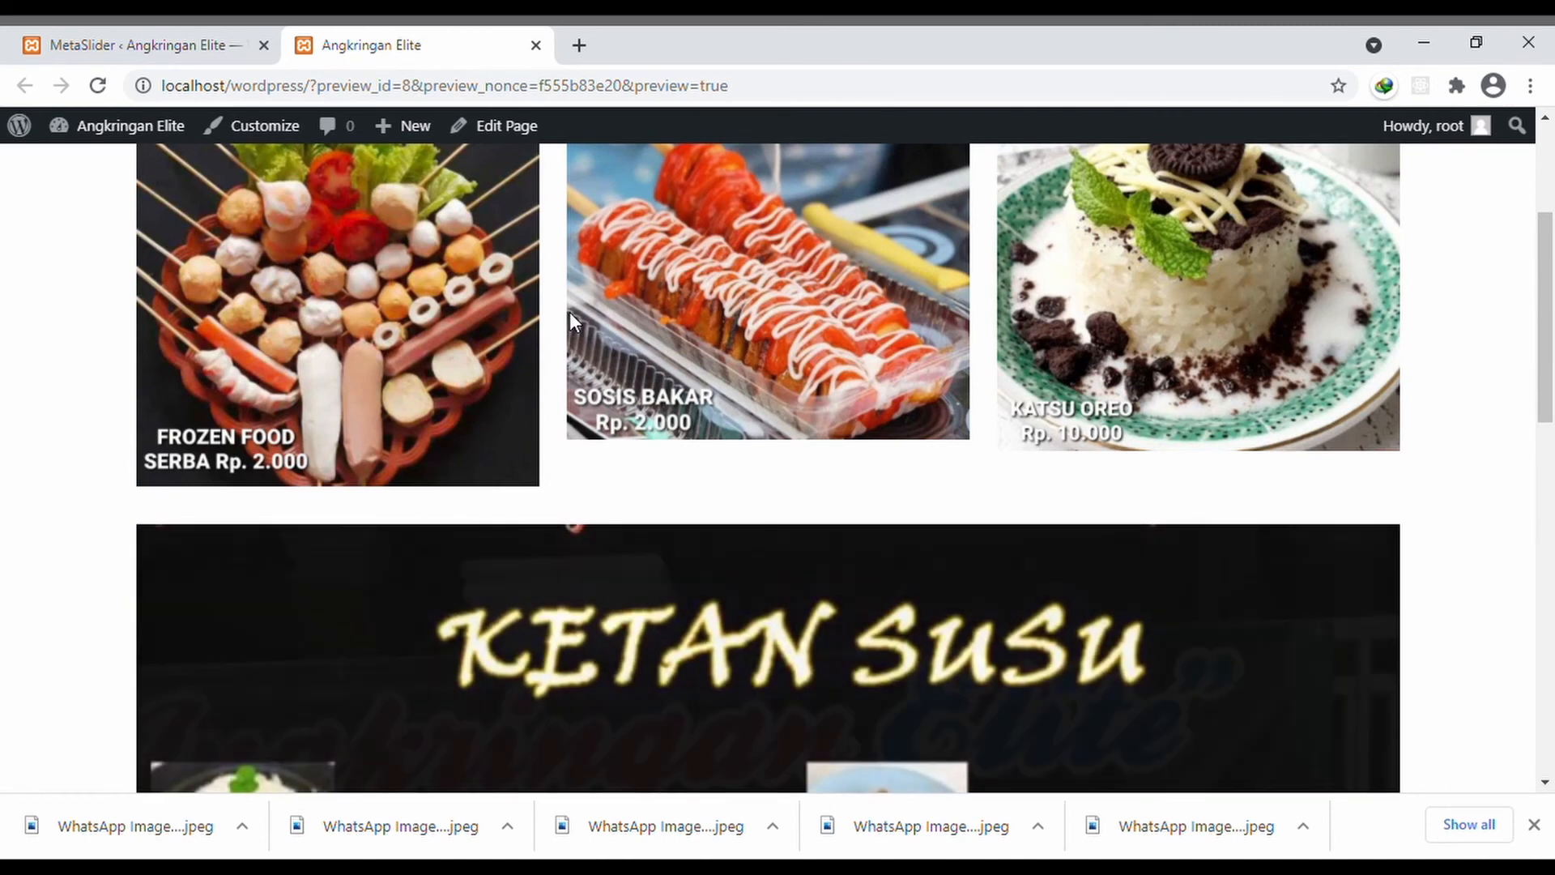
# - Reload the page preview and check the resized slideshow below the Menu Favorit images
pyautogui.scroll(4, 570, 312)
pyautogui.press('F5')
pyautogui.scroll(-5, 518, 312)
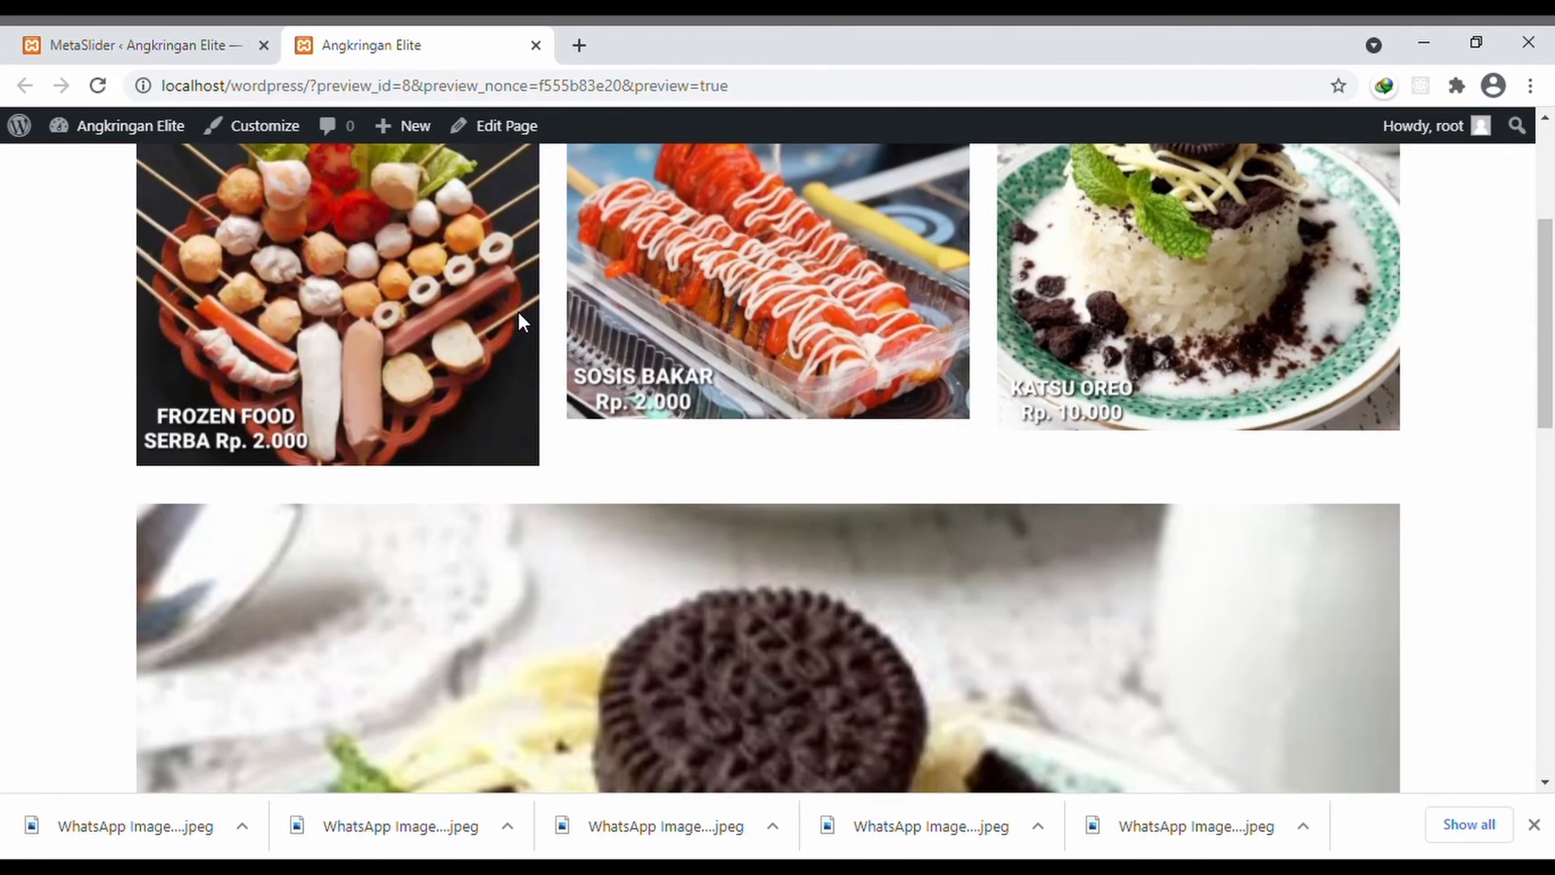
pyautogui.scroll(4, 518, 313)
pyautogui.scroll(1, 518, 321)
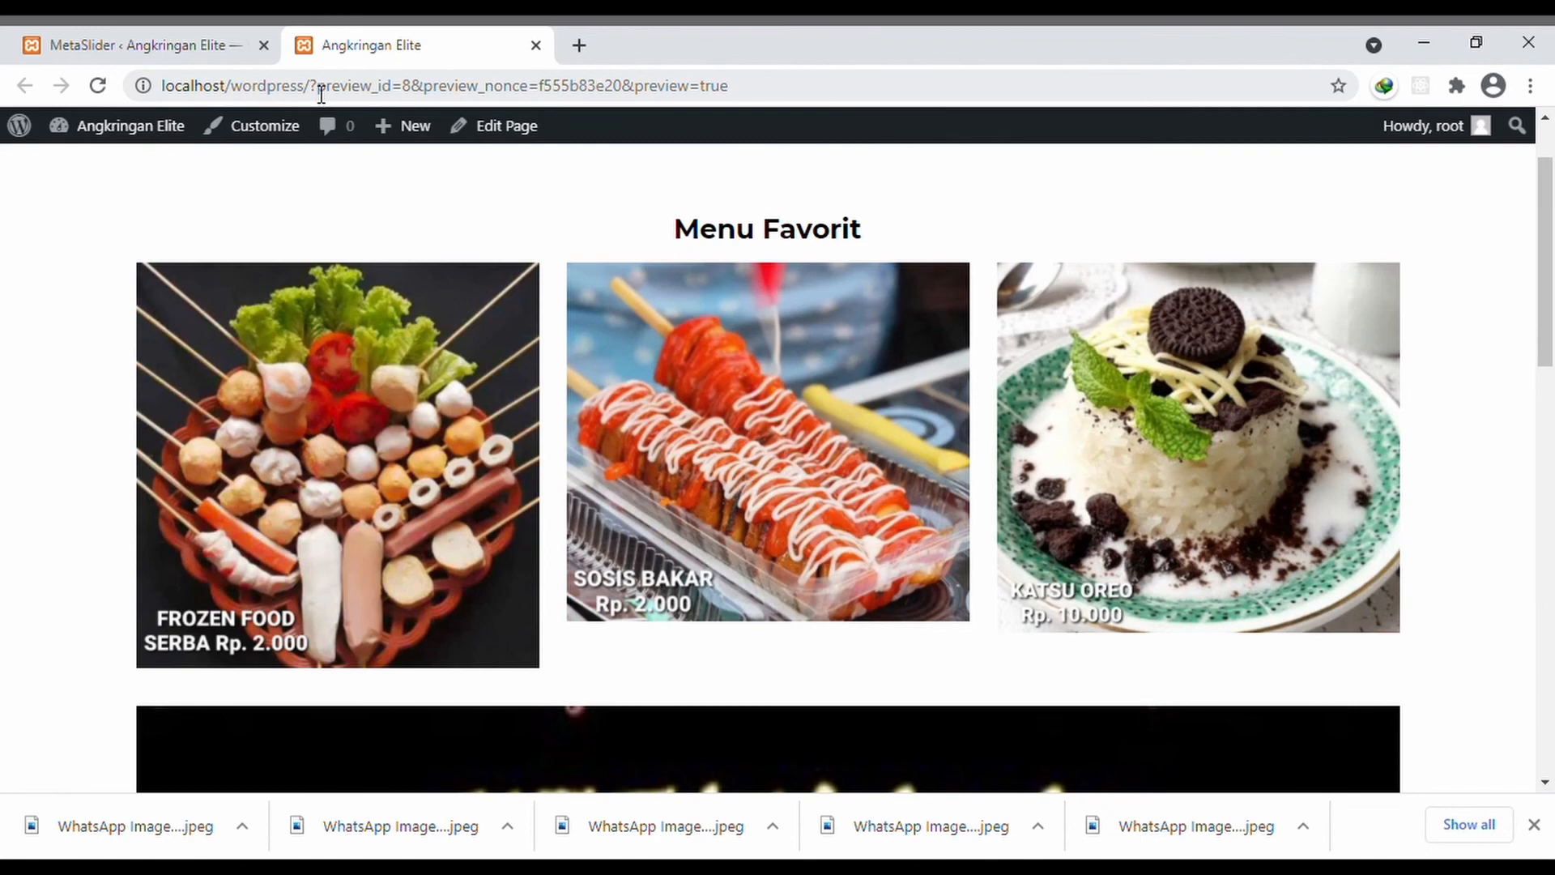
# - Open the live site at localhost/wordpress/ and inspect the slideshow down to the footer
pyautogui.moveTo(321, 95); pyautogui.dragTo(915, 109)
pyautogui.press('BackSpace')
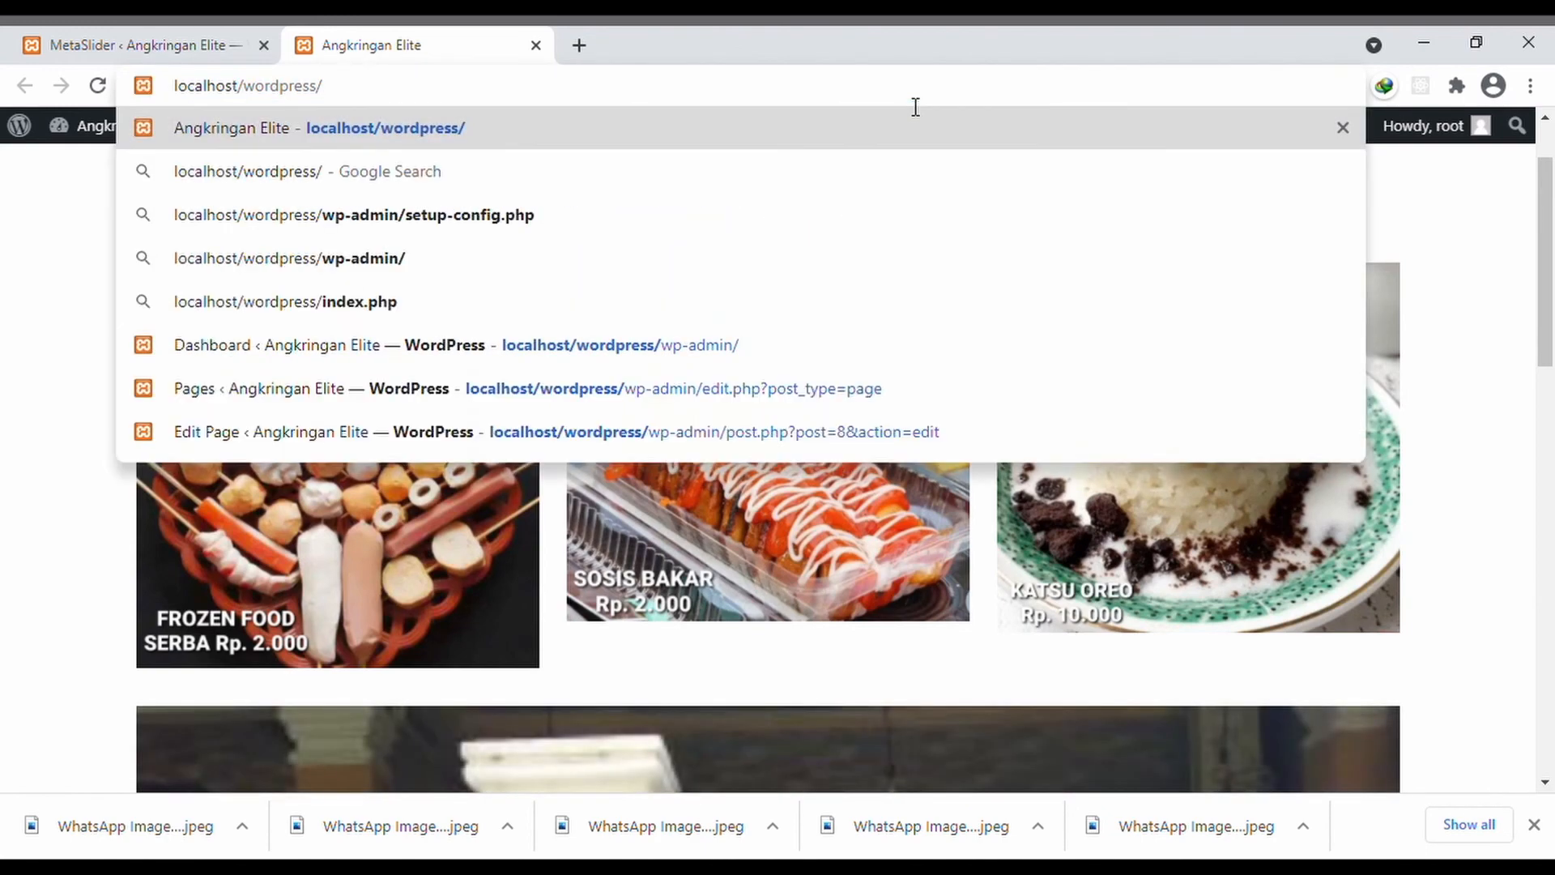
pyautogui.press('Return')
pyautogui.scroll(-10, 395, 483)
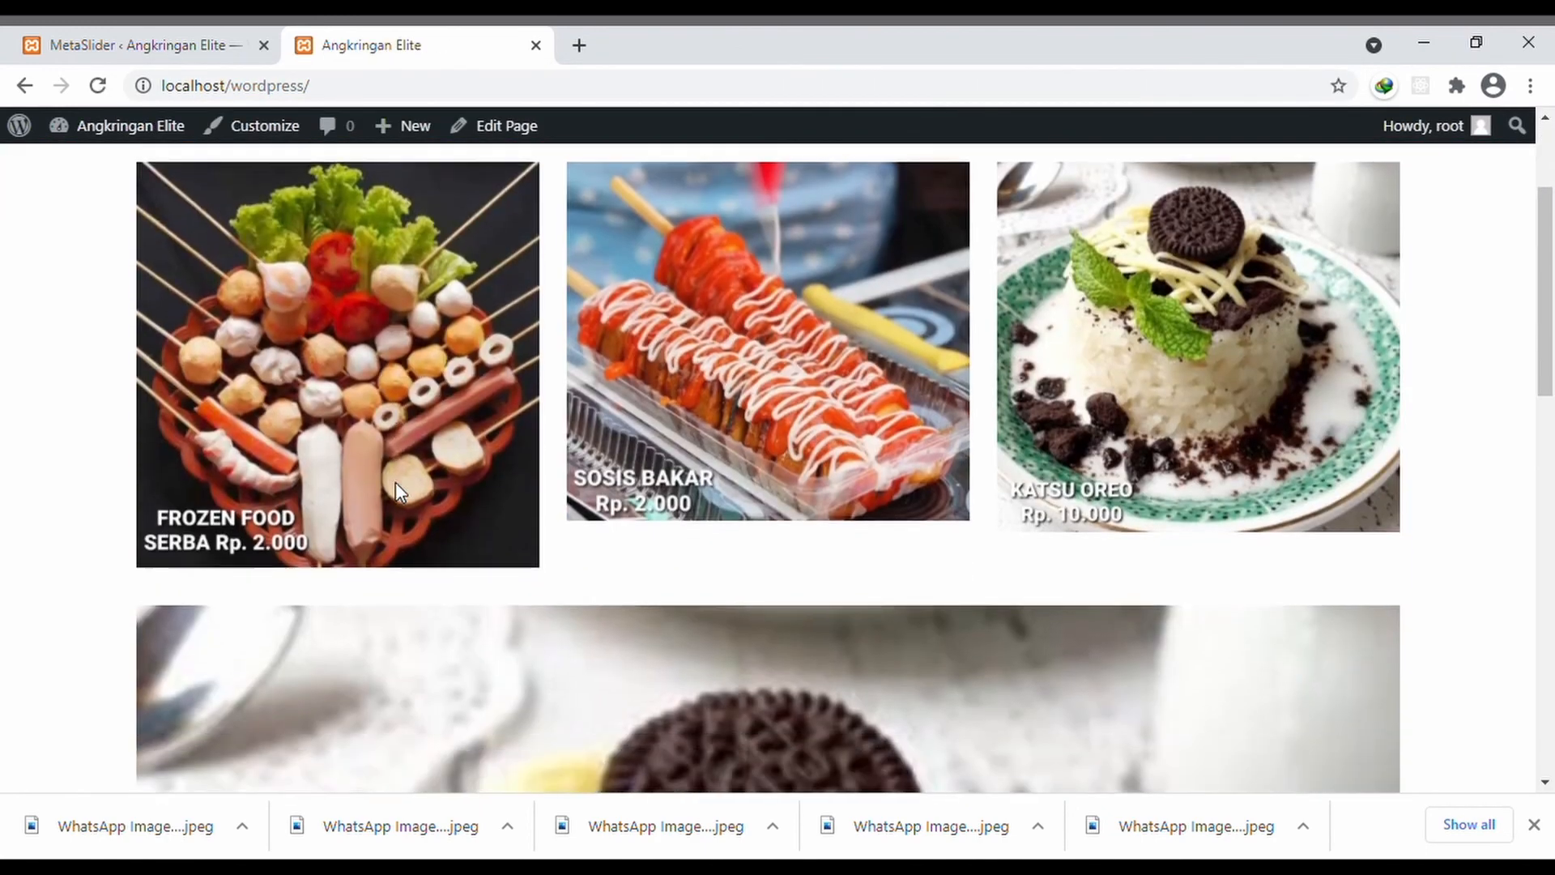
pyautogui.scroll(-7, 396, 483)
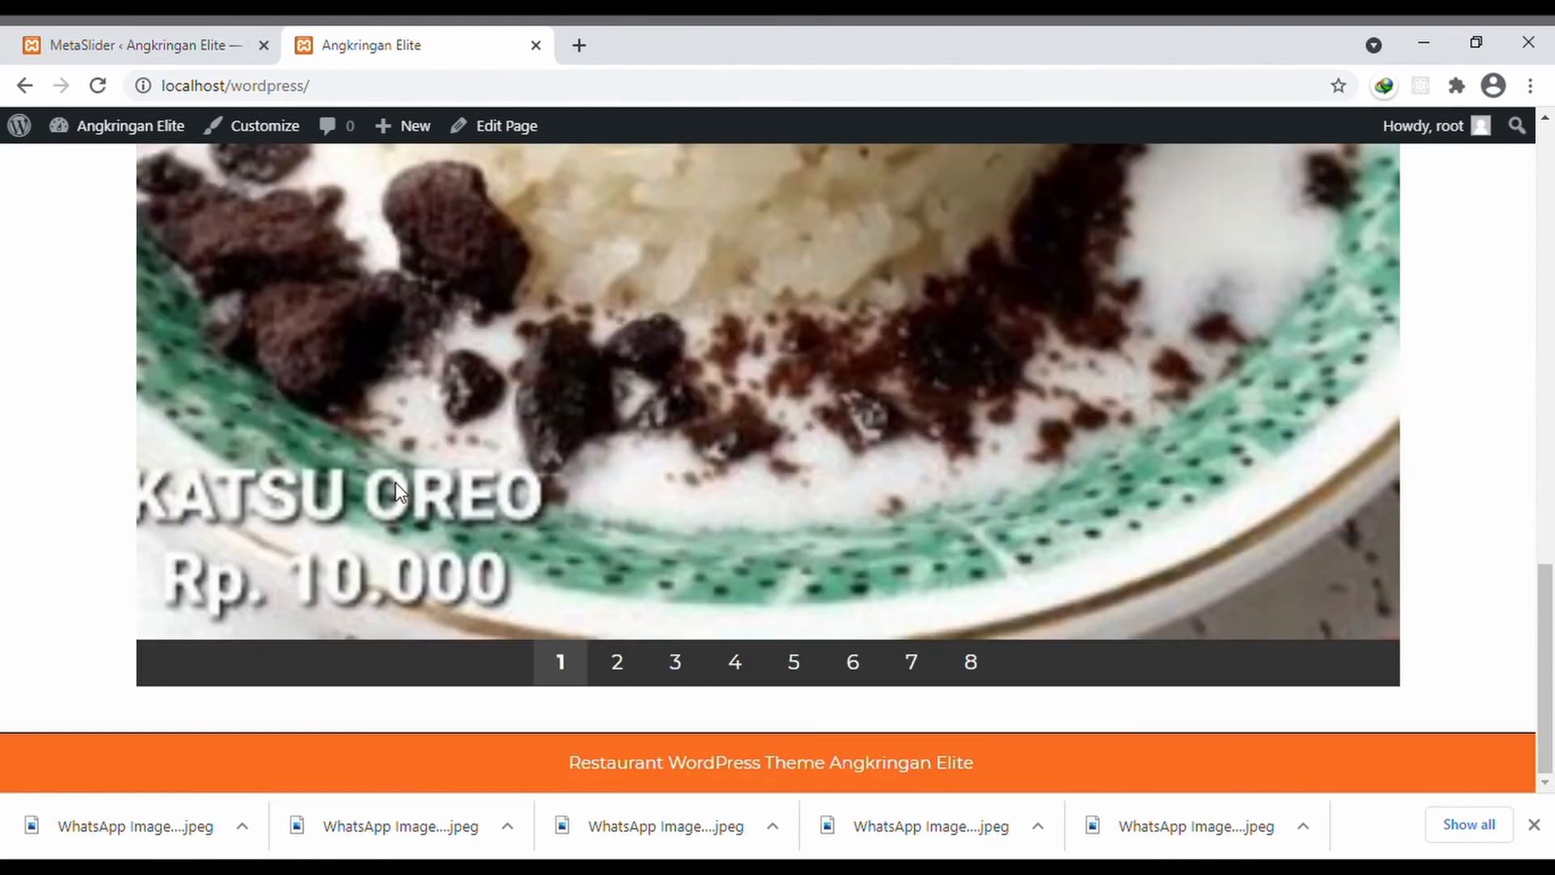
pyautogui.scroll(3, 395, 483)
pyautogui.scroll(-3, 395, 483)
pyautogui.scroll(12, 396, 483)
pyautogui.click(197, 86)
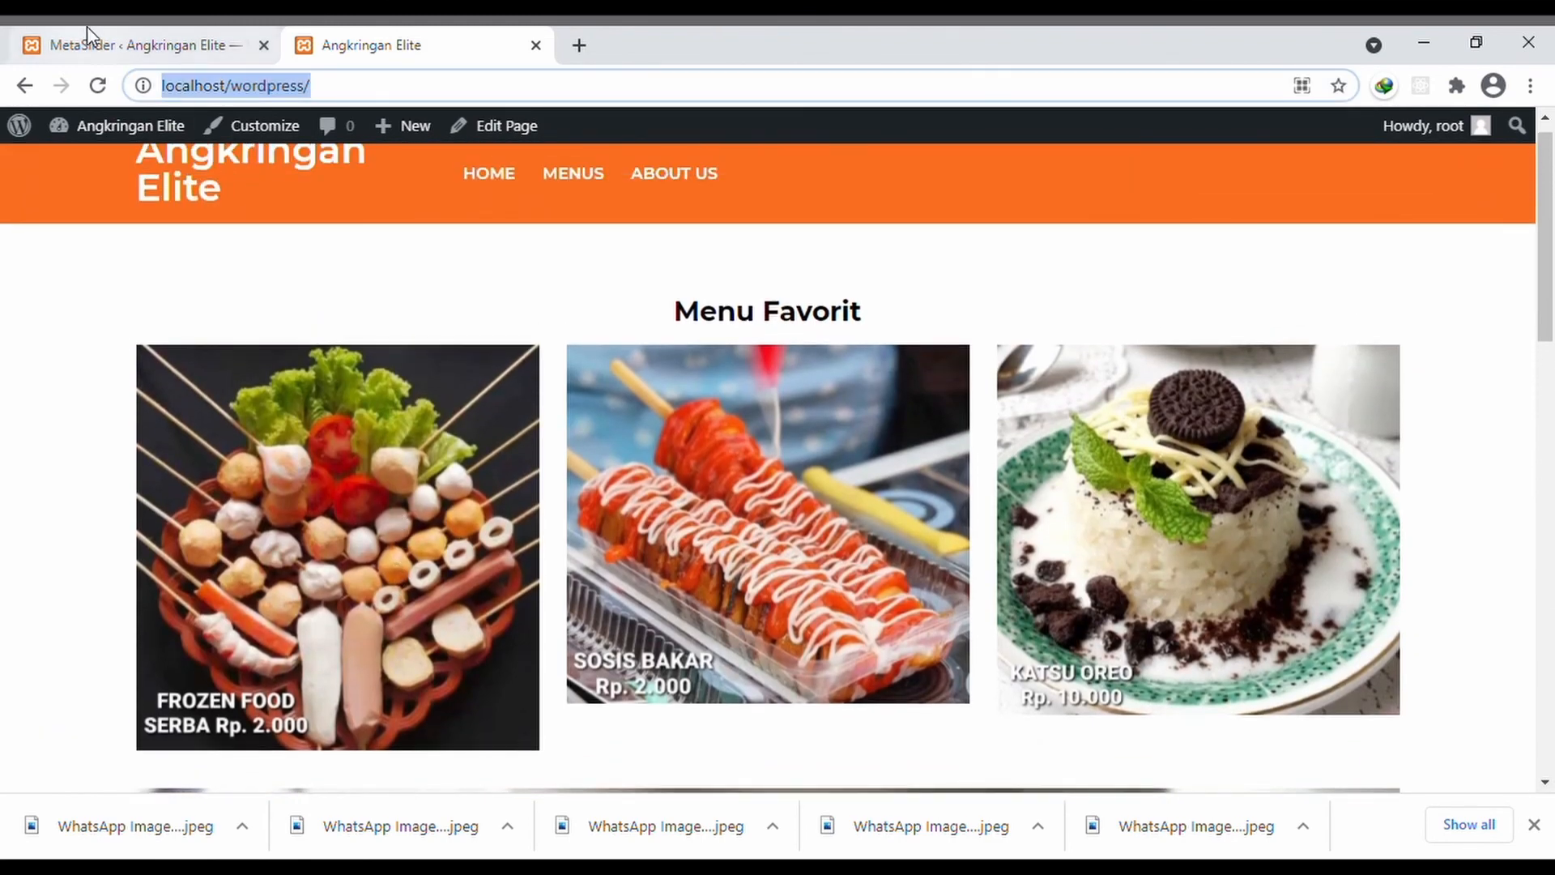
# - Return to the WordPress admin, list all pages and open the untitled Front Page for editing
pyautogui.click(86, 28)
pyautogui.moveTo(53, 447)
pyautogui.click(78, 270)
pyautogui.scroll(-1, 497, 462)
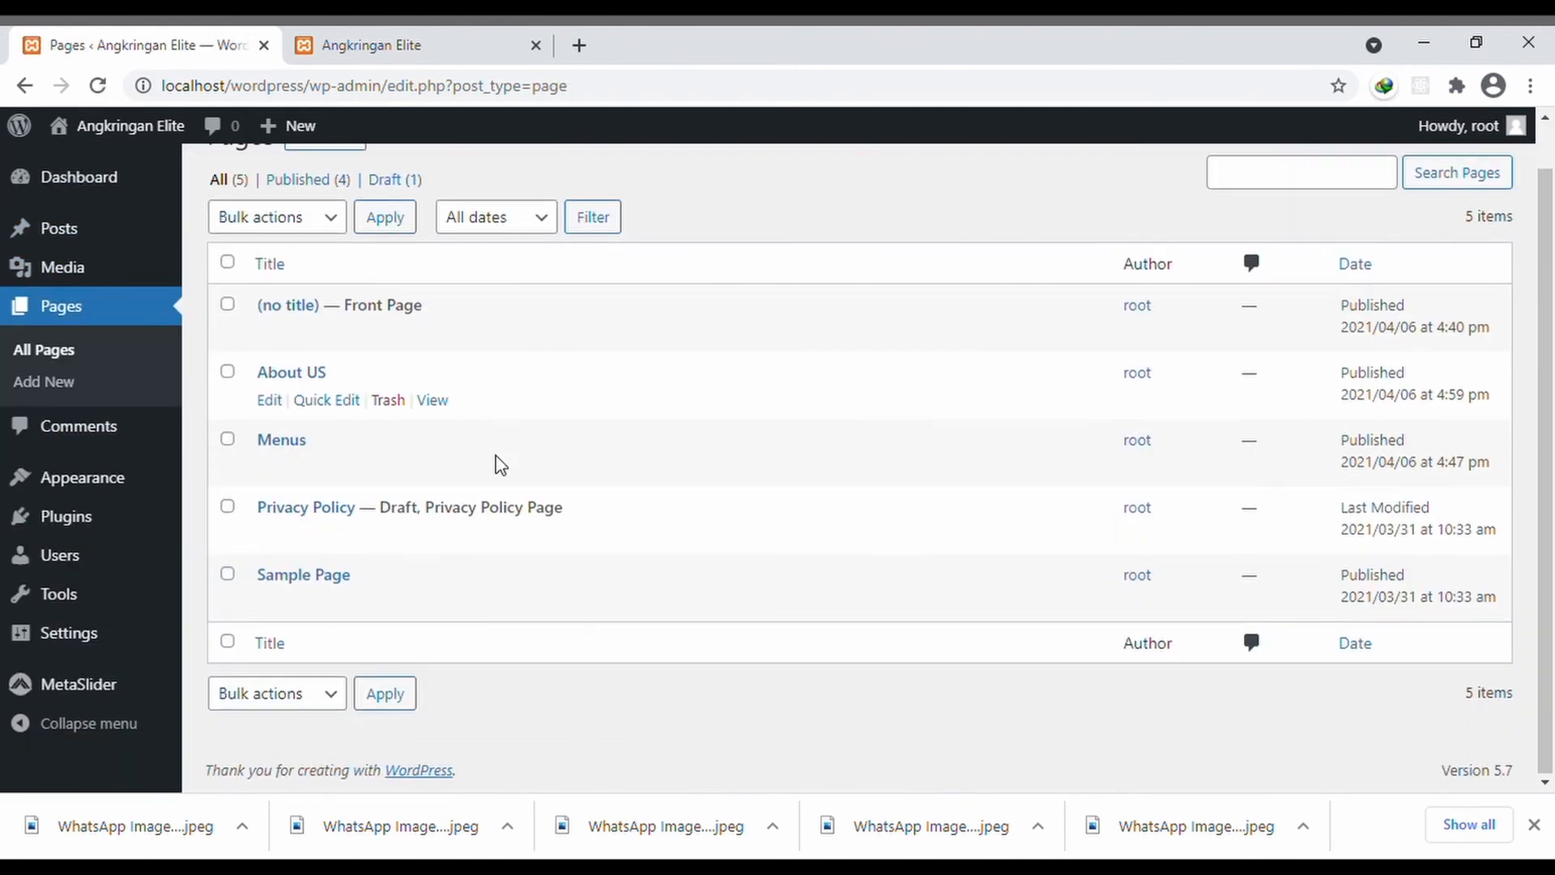
pyautogui.click(279, 336)
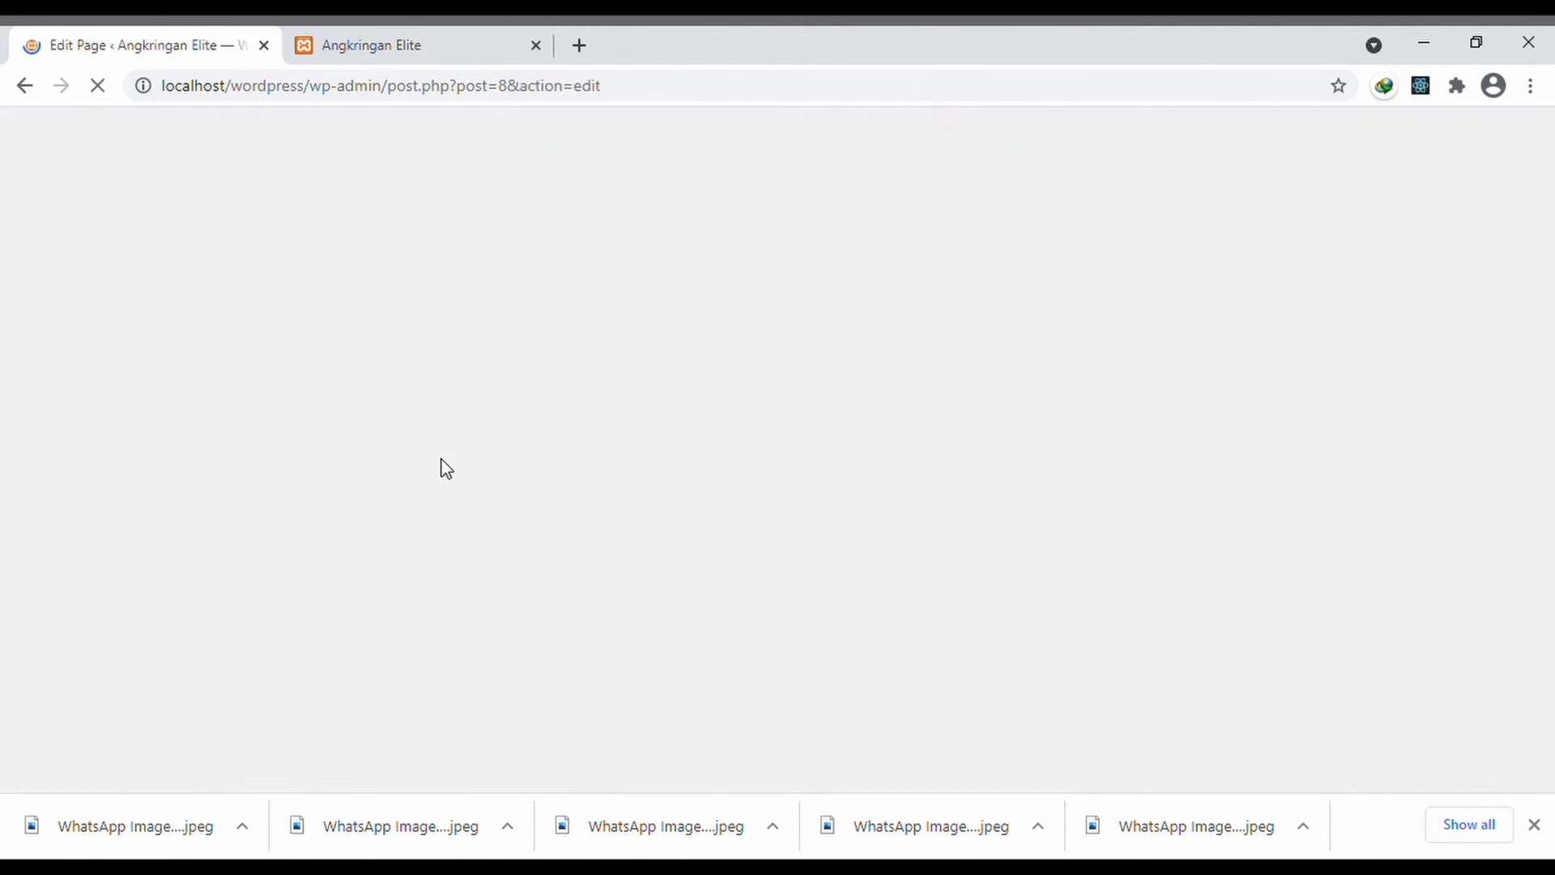
# - Examine the slideshow's rotating slides, size, and previous, next and page-number controls in the page editor
pyautogui.scroll(-10, 446, 469)
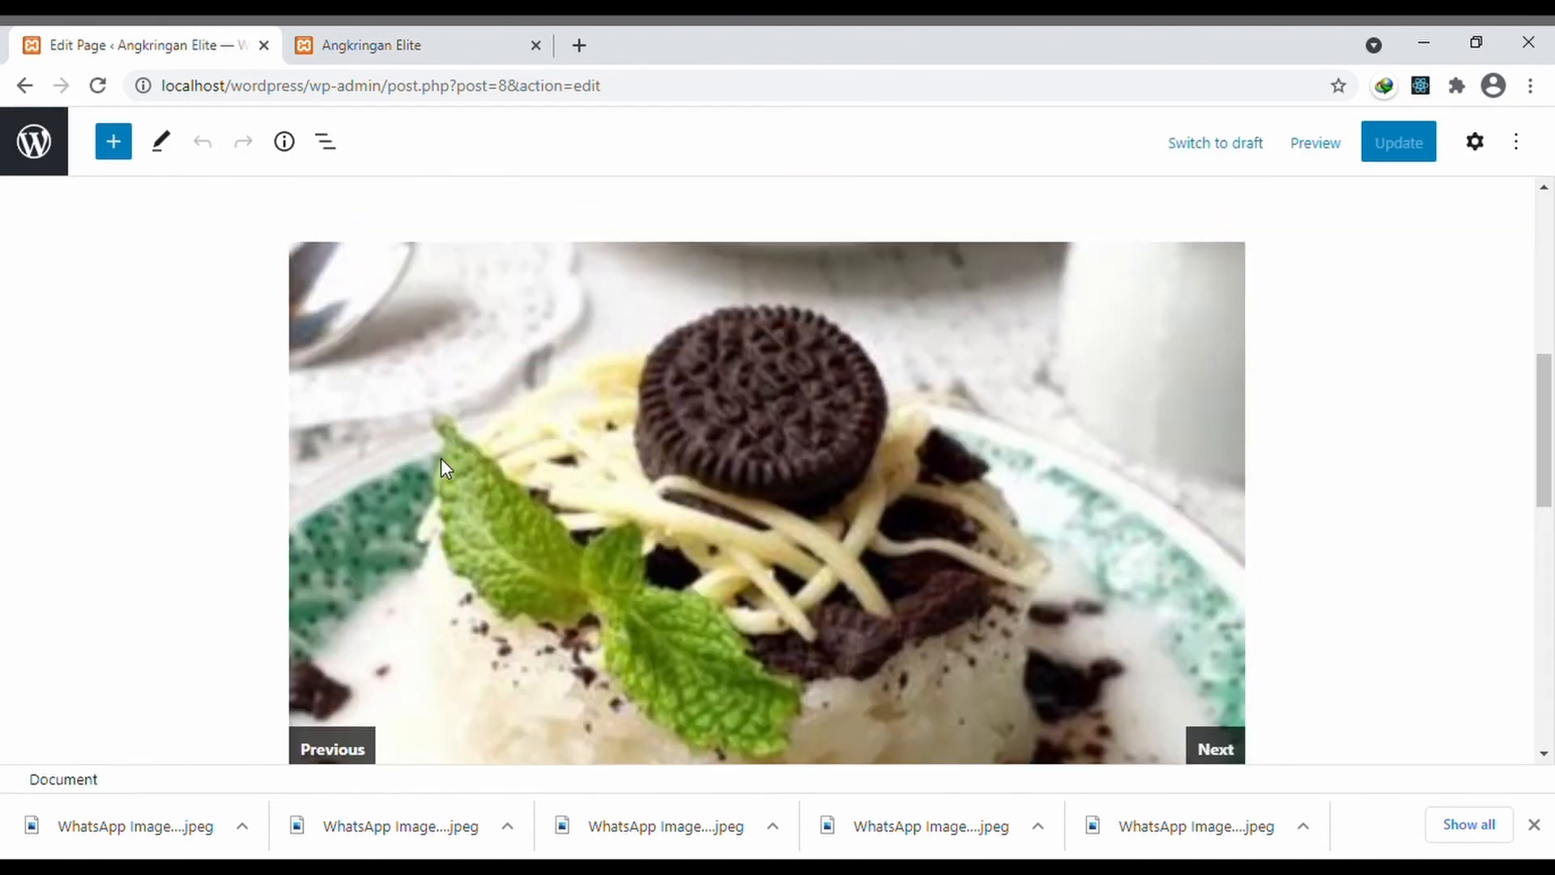
pyautogui.scroll(-10, 441, 458)
pyautogui.scroll(10, 441, 458)
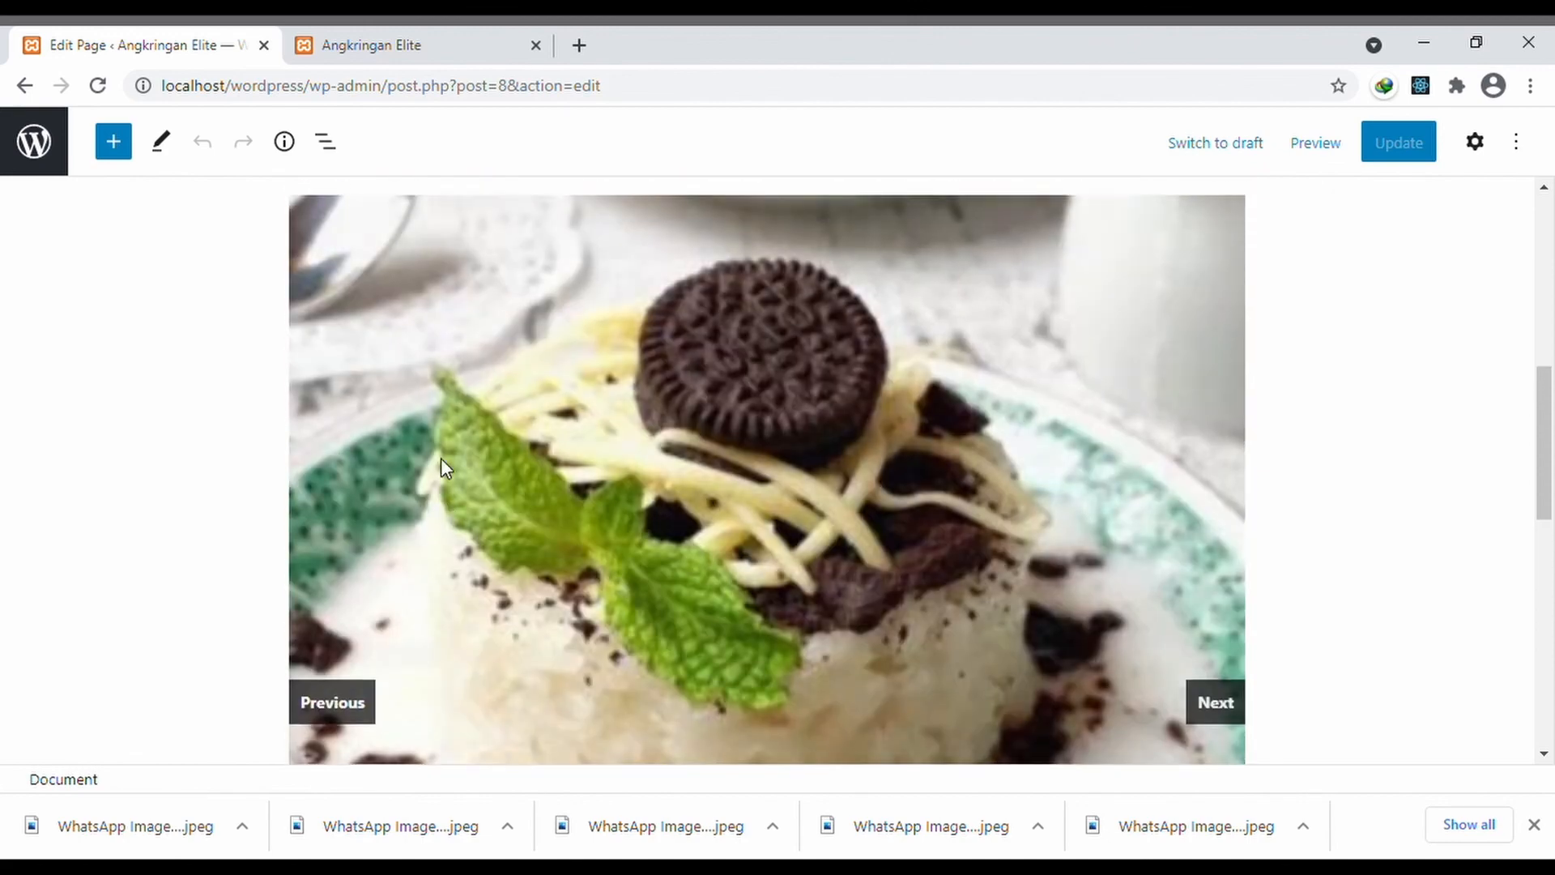
pyautogui.scroll(4, 441, 459)
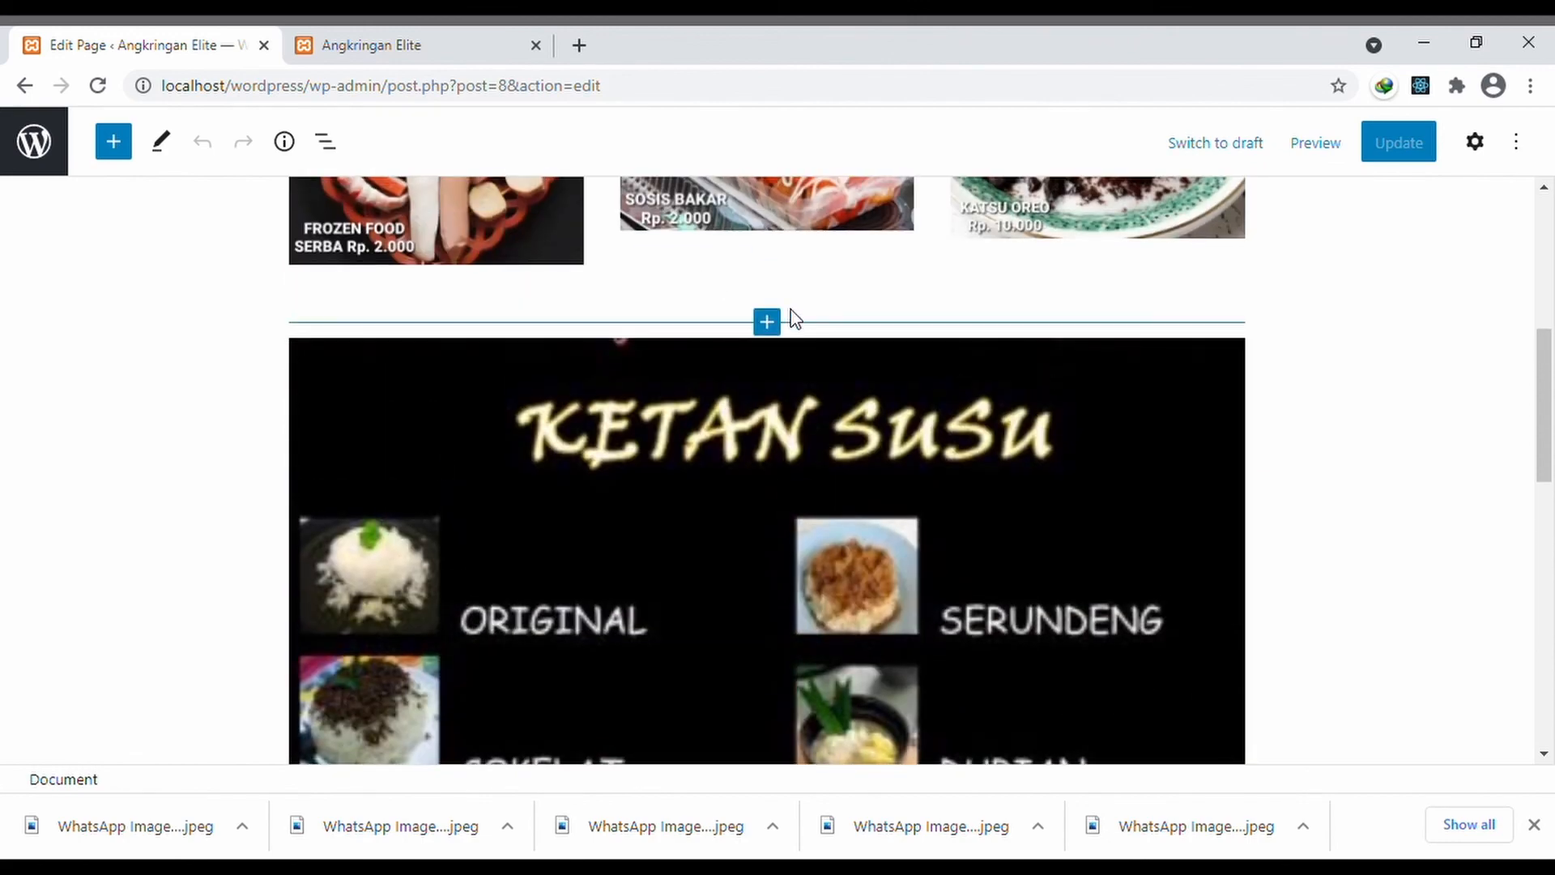
pyautogui.scroll(-3, 761, 412)
pyautogui.scroll(1, 1117, 476)
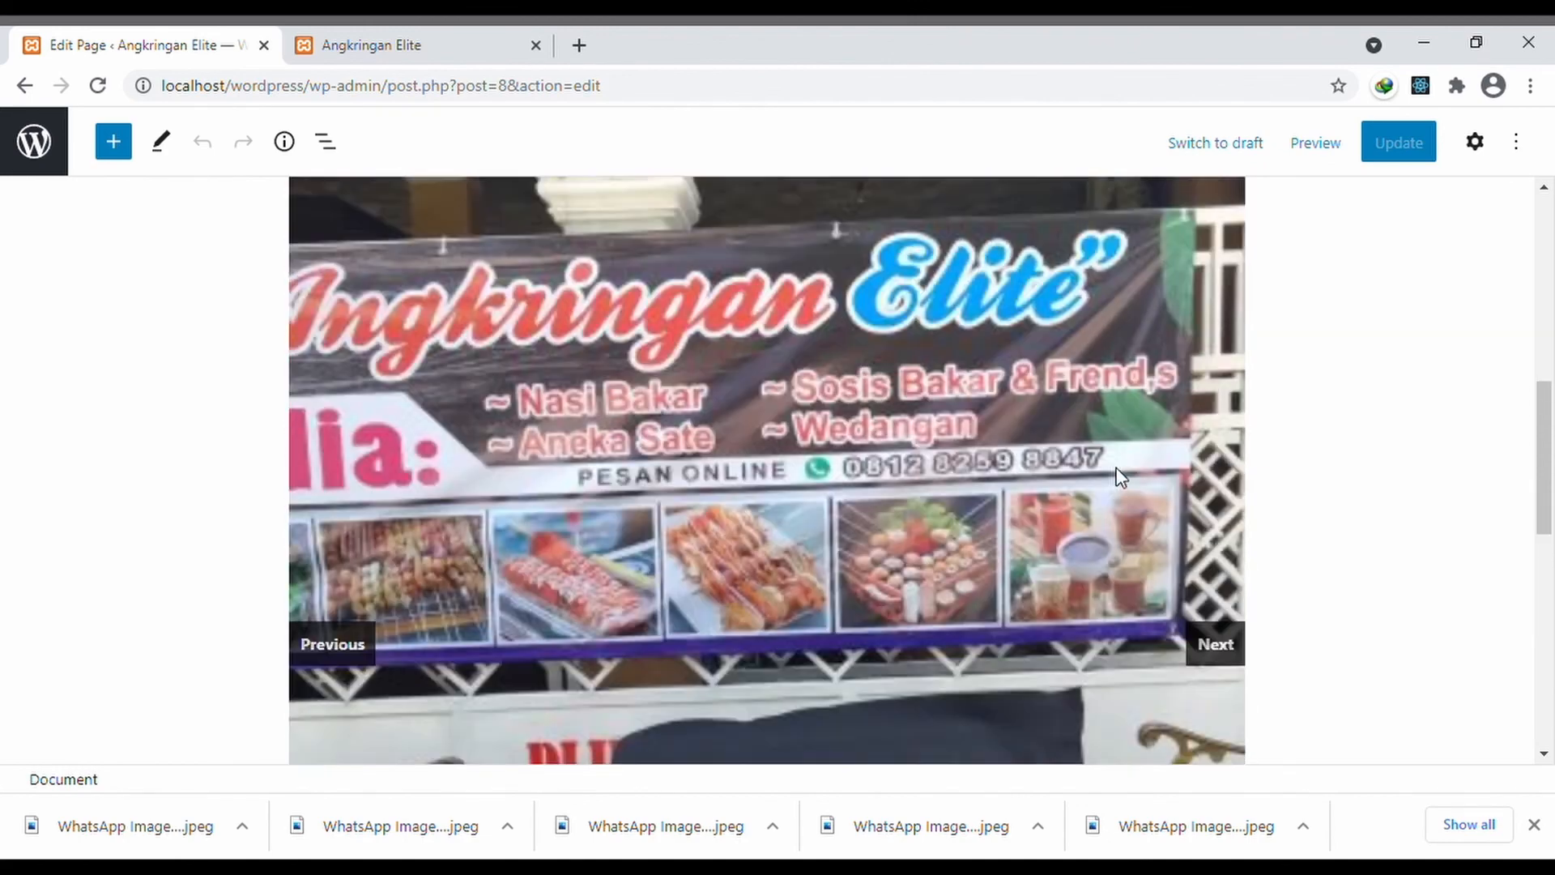
pyautogui.scroll(2, 1118, 477)
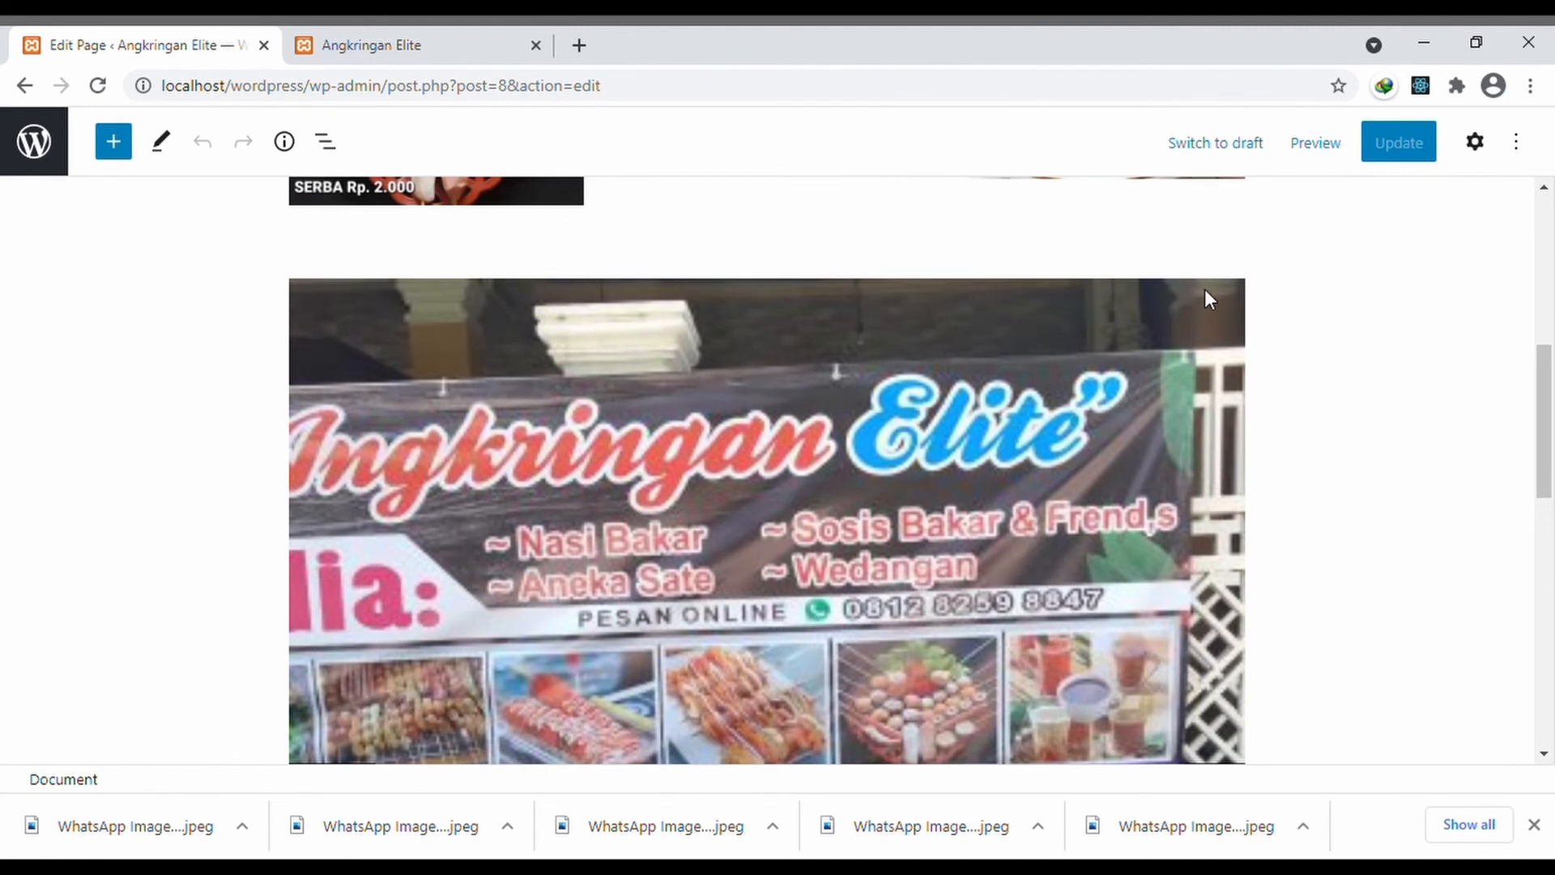
pyautogui.scroll(-5, 1077, 445)
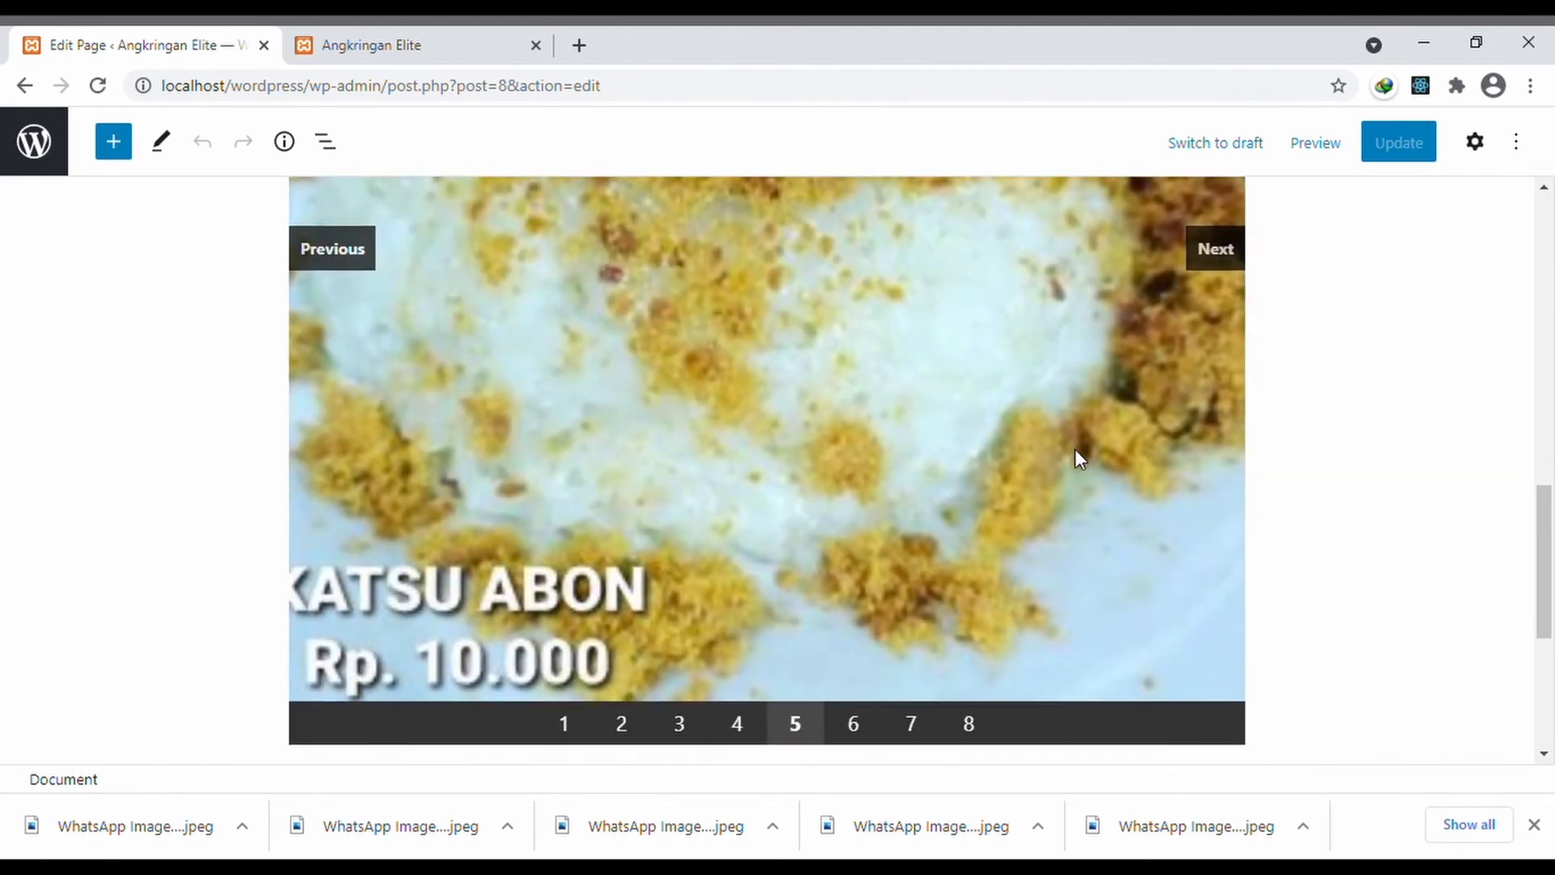
pyautogui.scroll(6, 1076, 449)
pyautogui.scroll(2, 1076, 448)
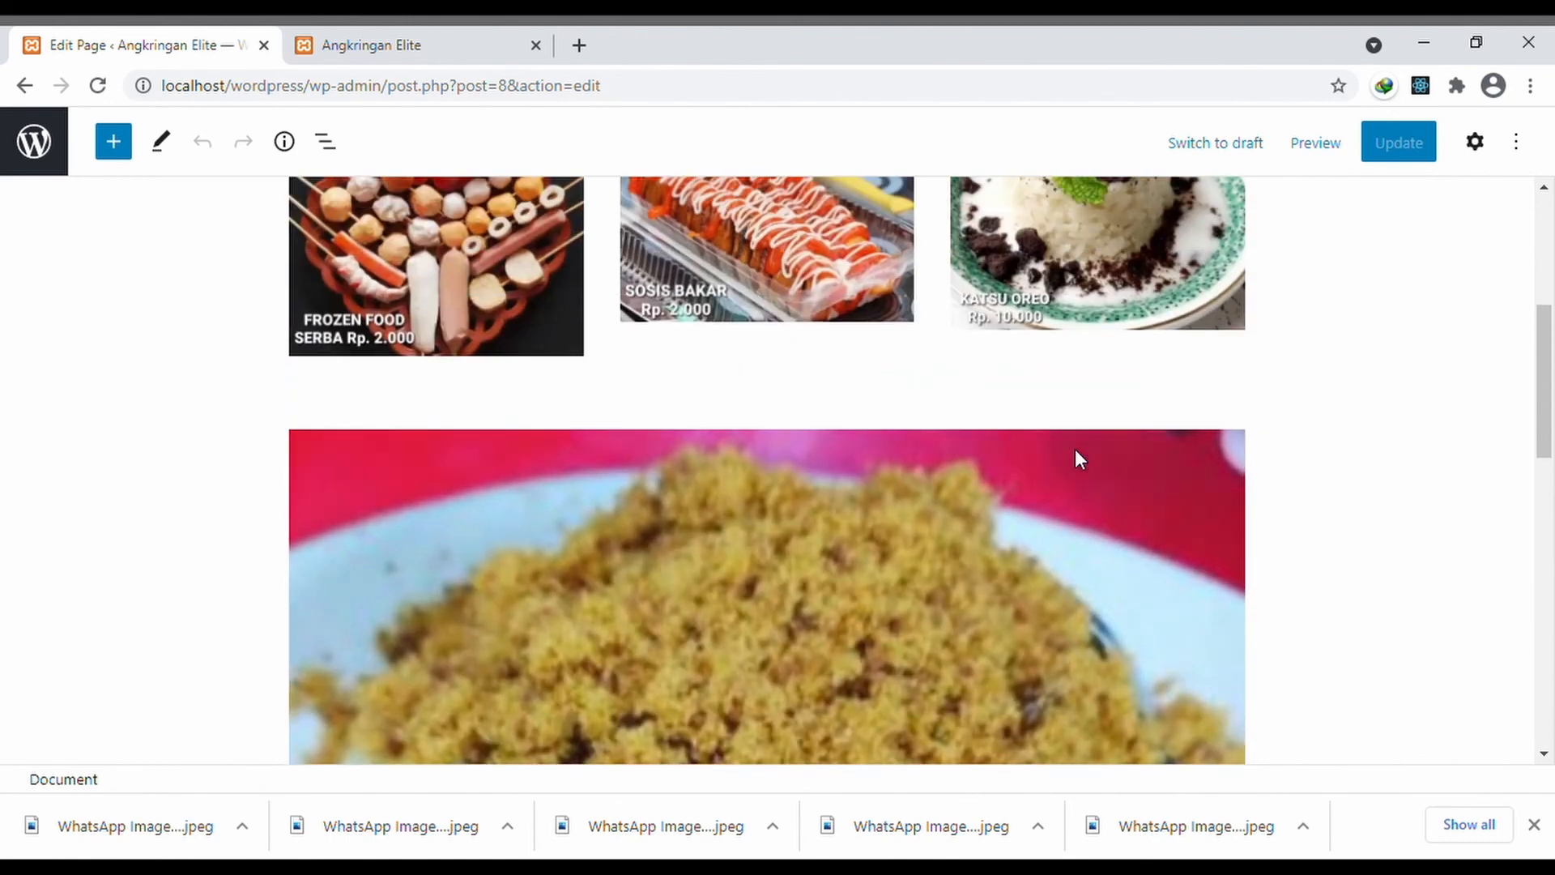
pyautogui.scroll(-1, 1076, 449)
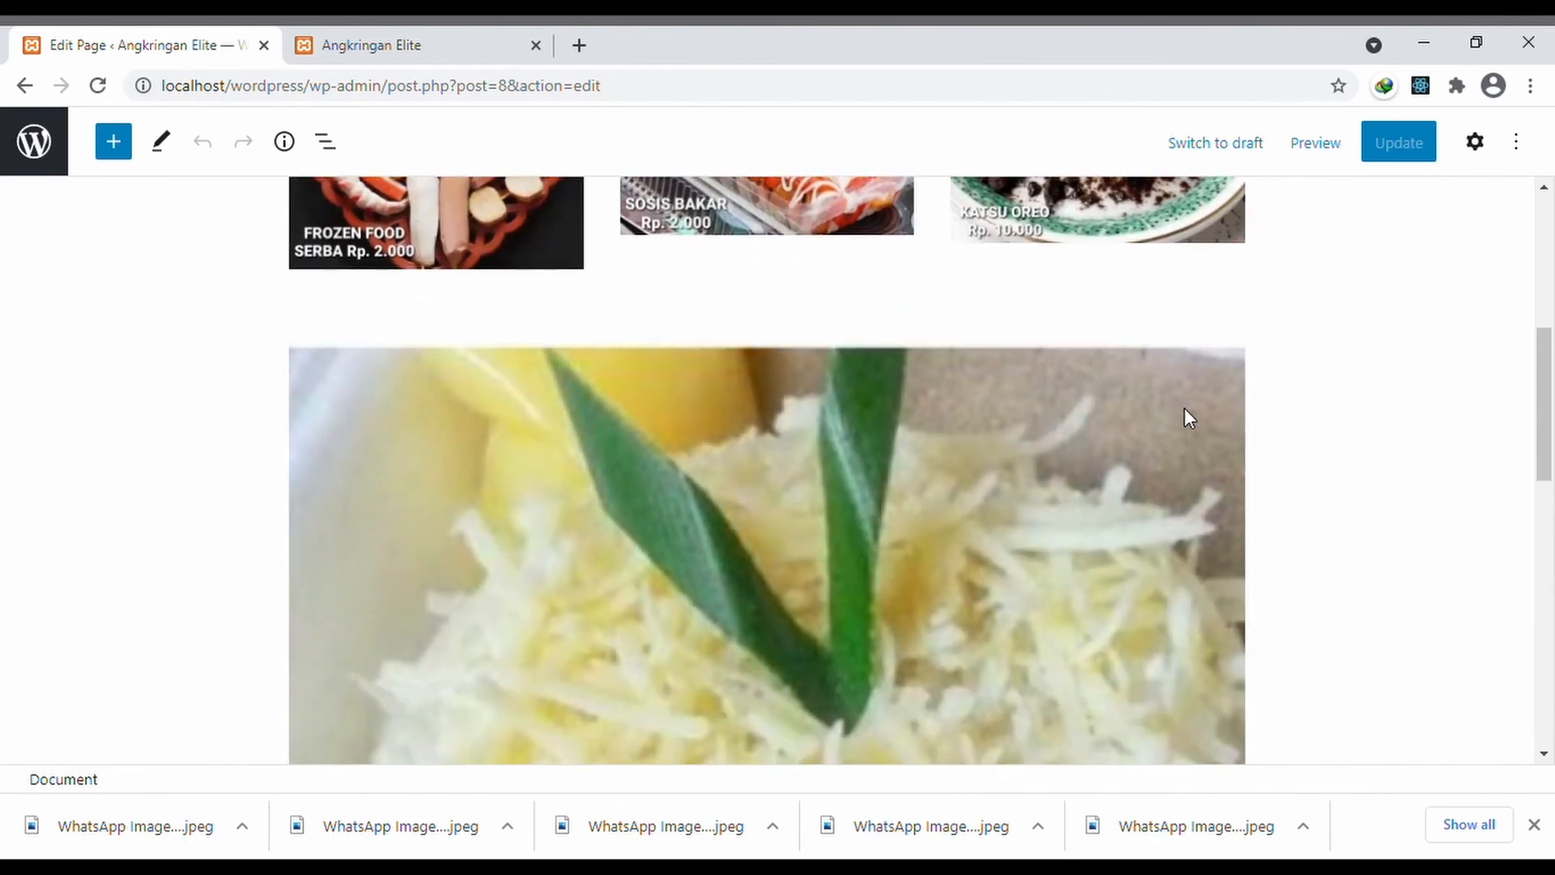
pyautogui.scroll(-4, 1184, 409)
pyautogui.scroll(3, 1184, 409)
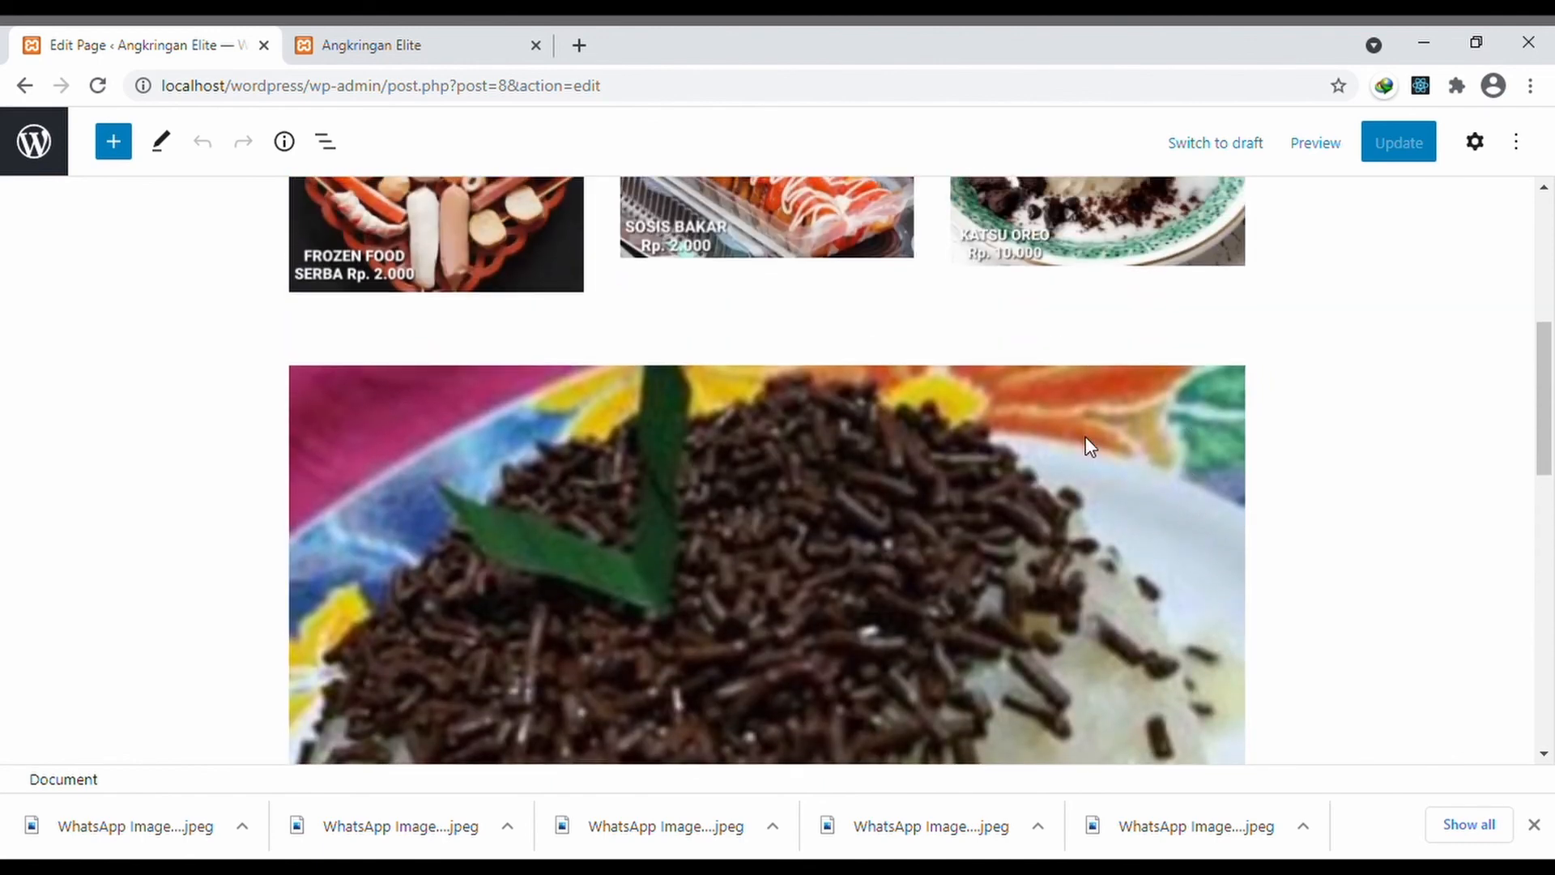
pyautogui.scroll(-3, 1085, 444)
pyautogui.scroll(3, 1086, 444)
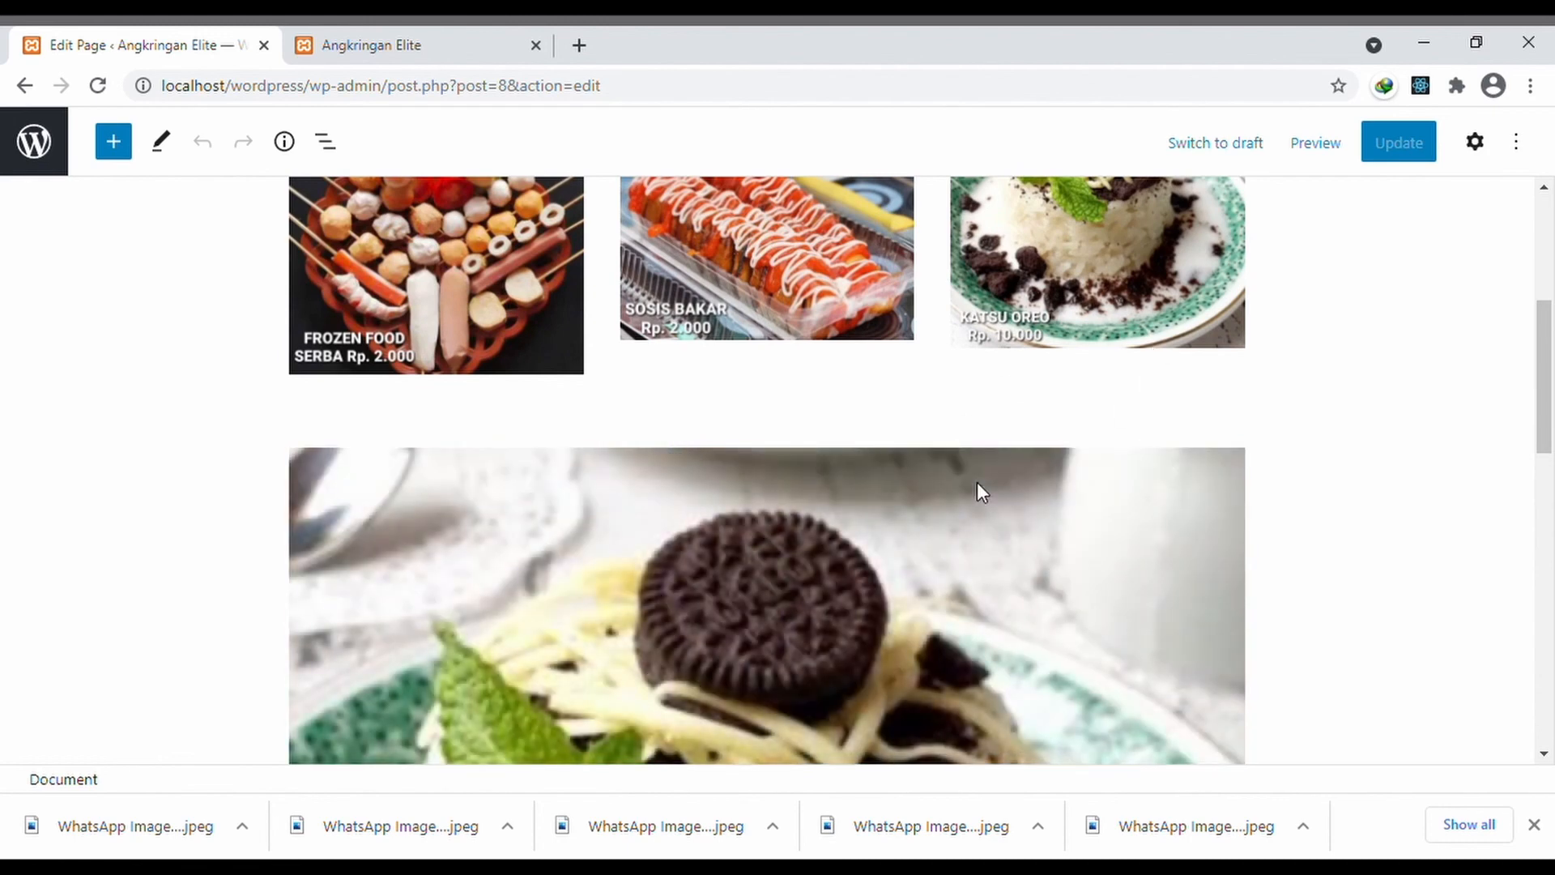
pyautogui.scroll(-2, 978, 489)
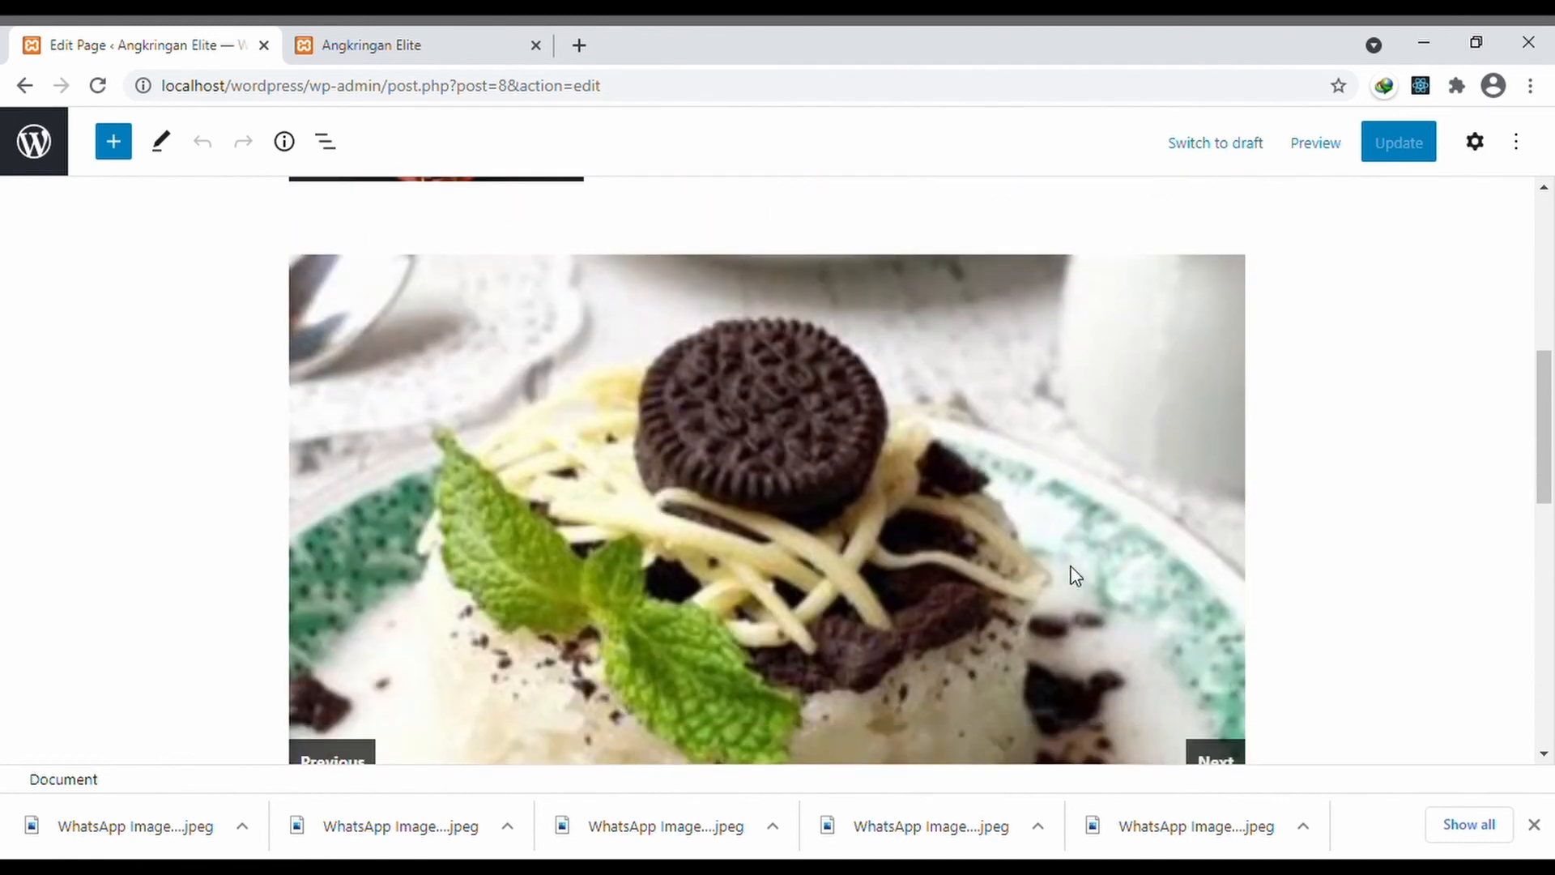
# - Insert a Columns block with the 25 / 50 / 25 layout below the menu slideshow
pyautogui.scroll(3, 1073, 559)
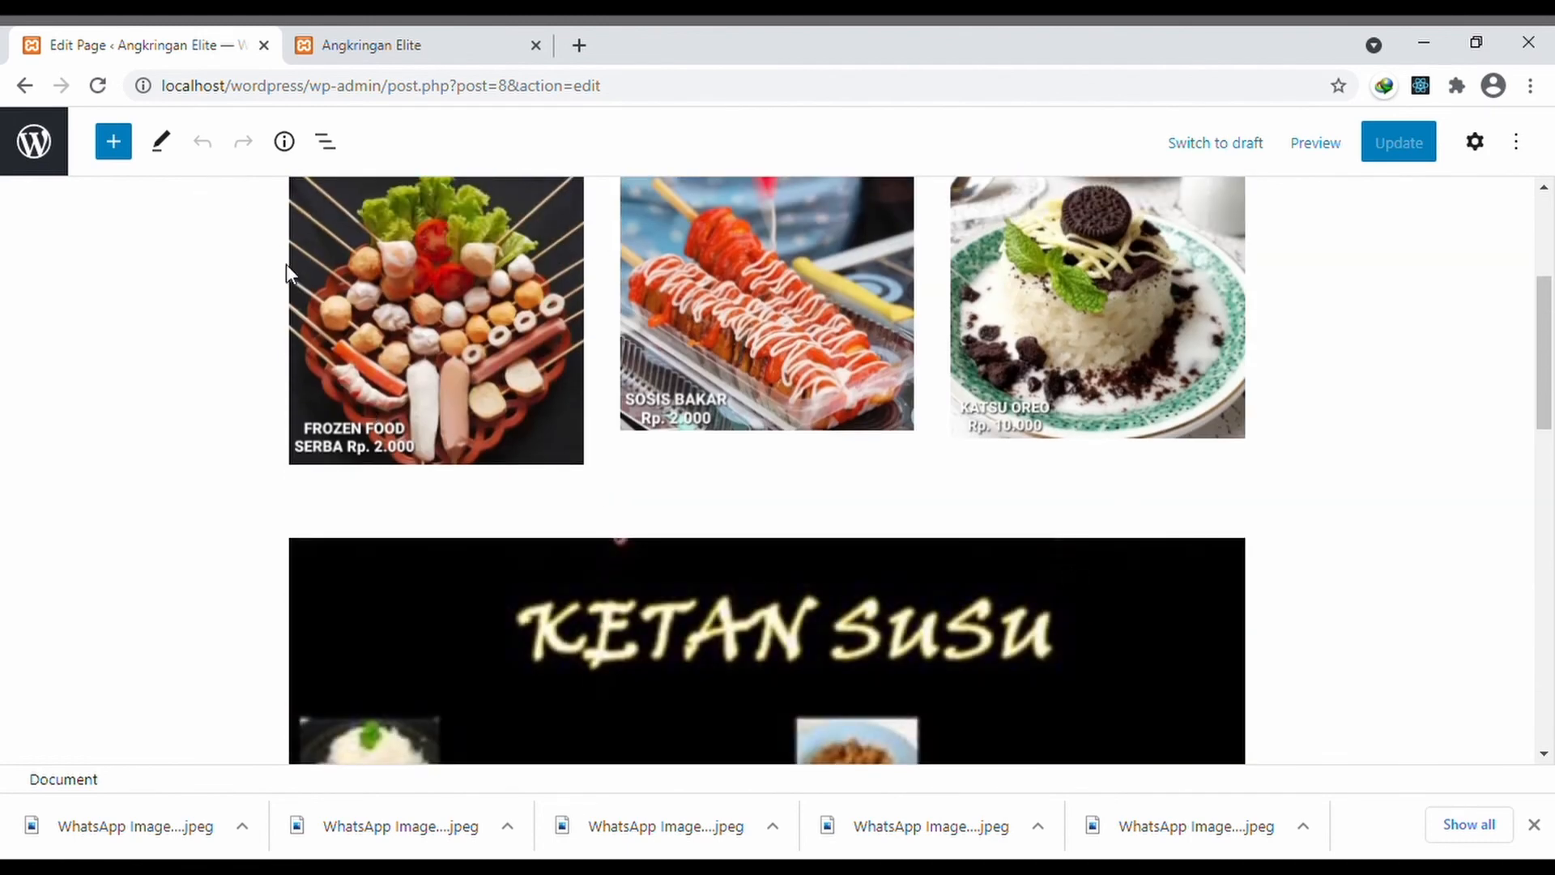
pyautogui.click(275, 543)
pyautogui.scroll(-2, 412, 570)
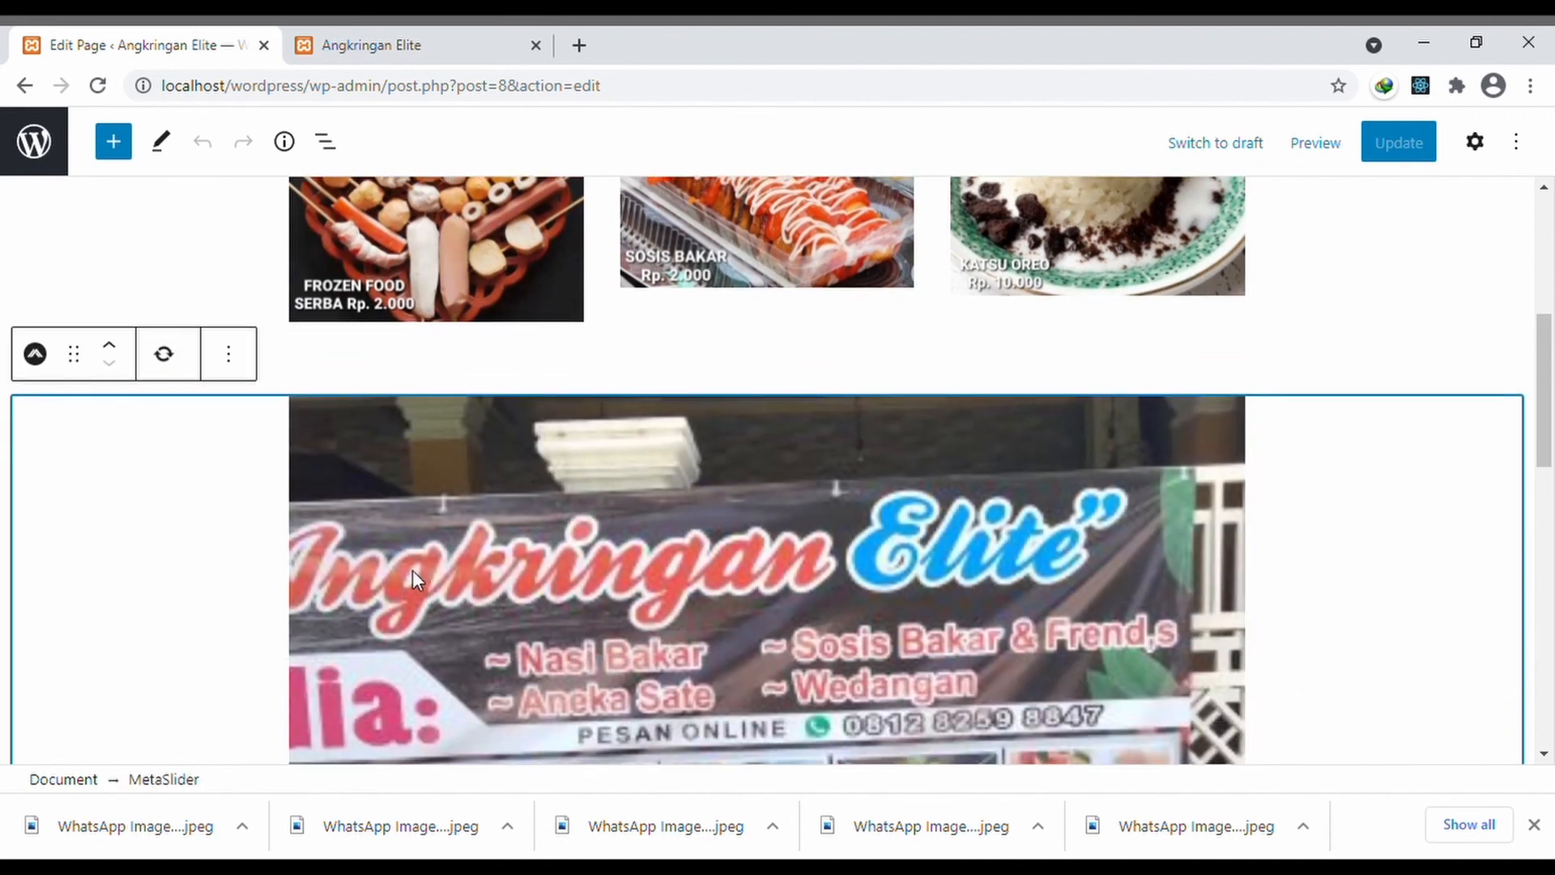
pyautogui.scroll(-5, 454, 375)
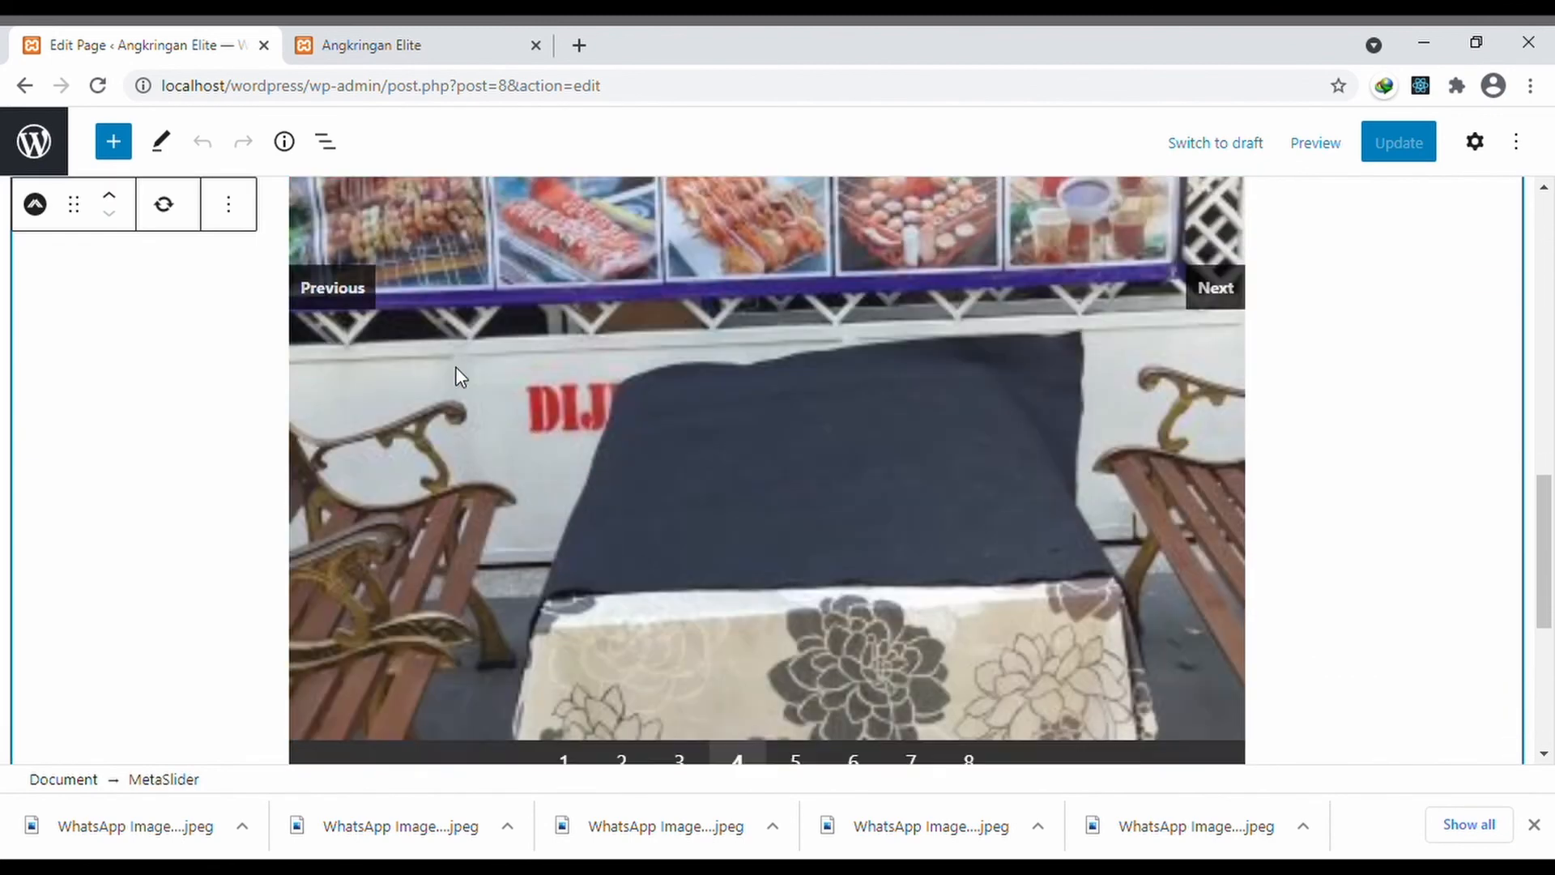
pyautogui.click(1226, 504)
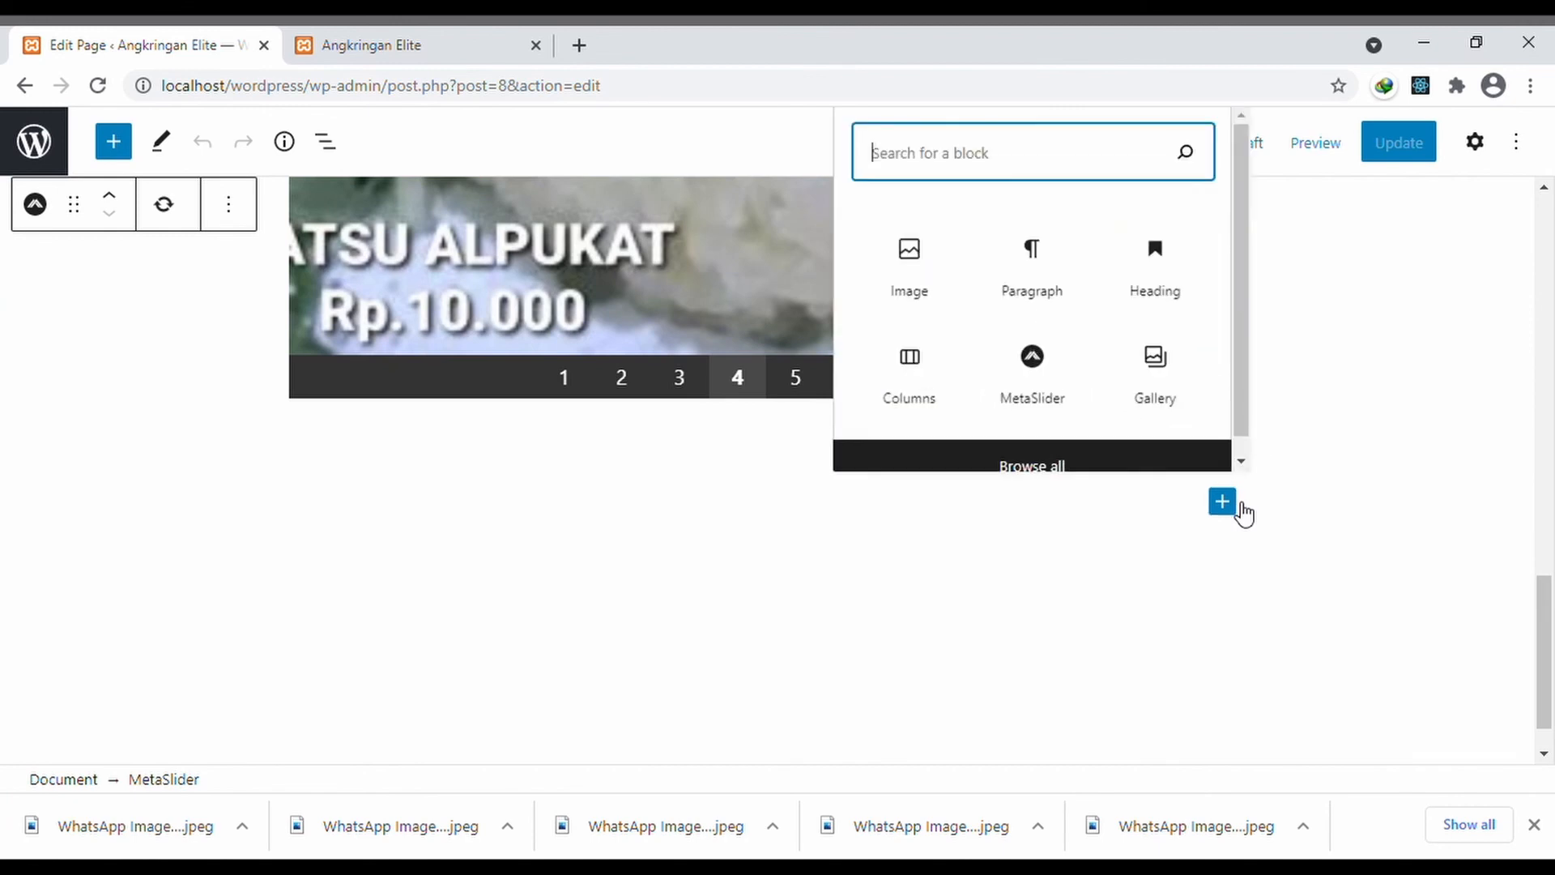
pyautogui.click(904, 374)
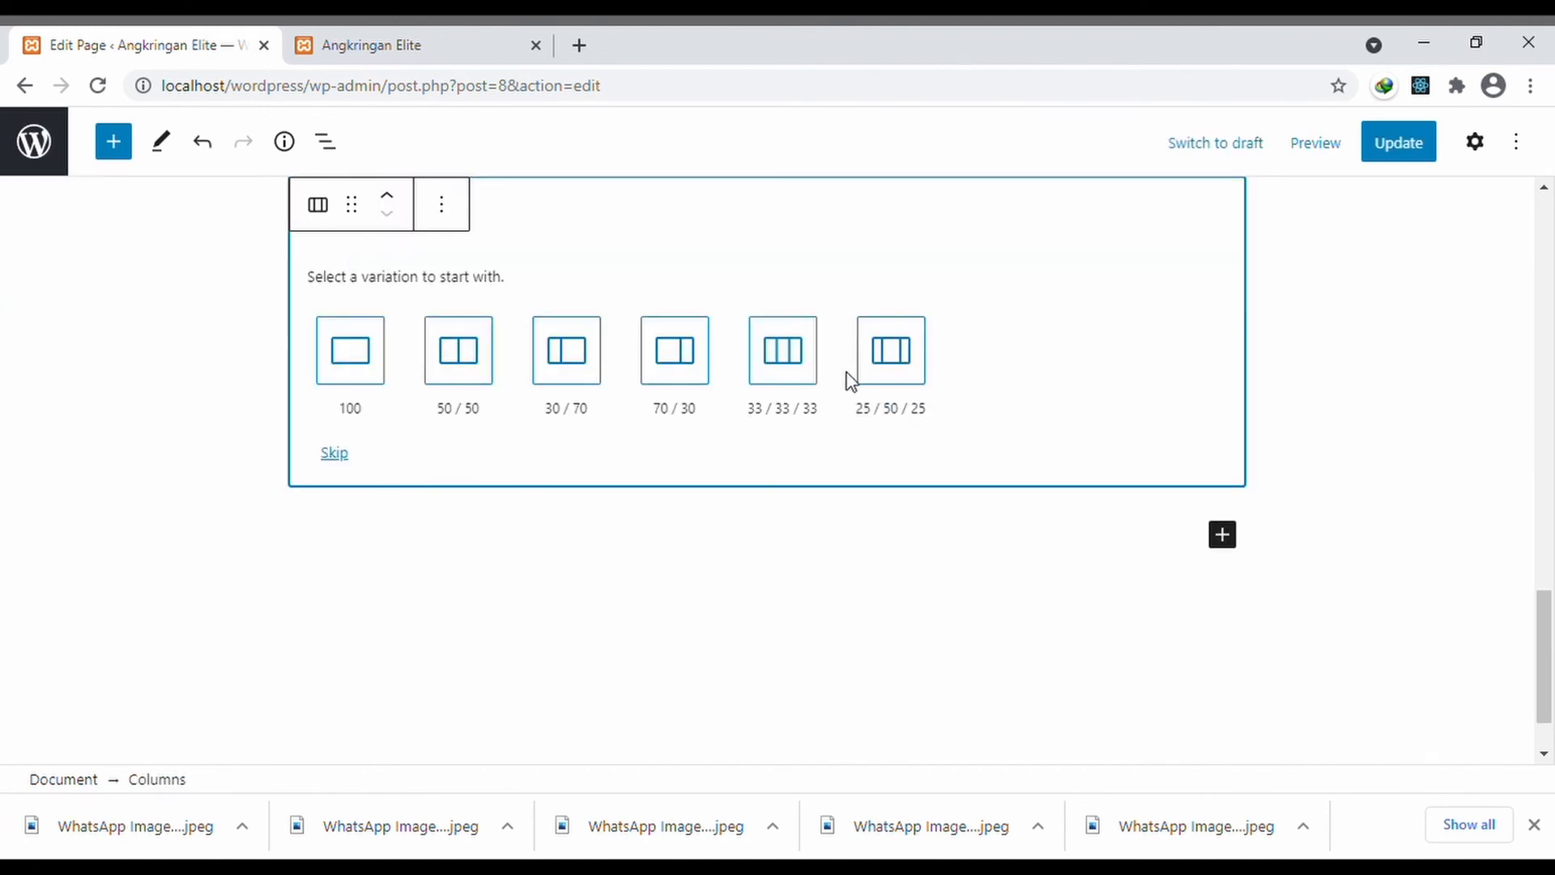
pyautogui.click(896, 357)
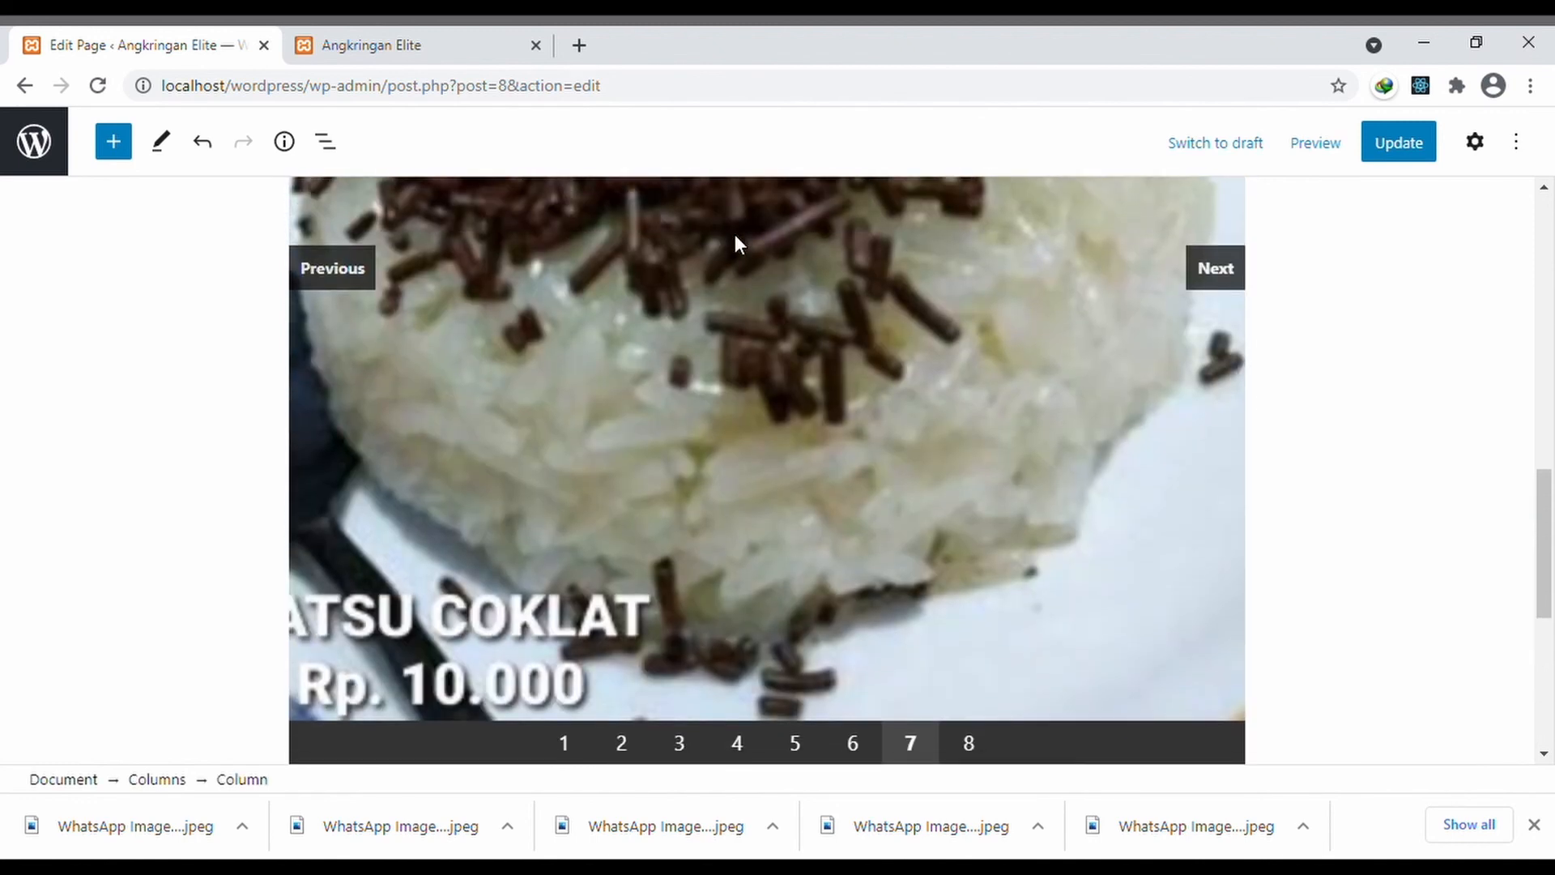
# - Move the MetaSlider block into the middle column of the 25 / 50 / 25 layout
pyautogui.scroll(4, 702, 479)
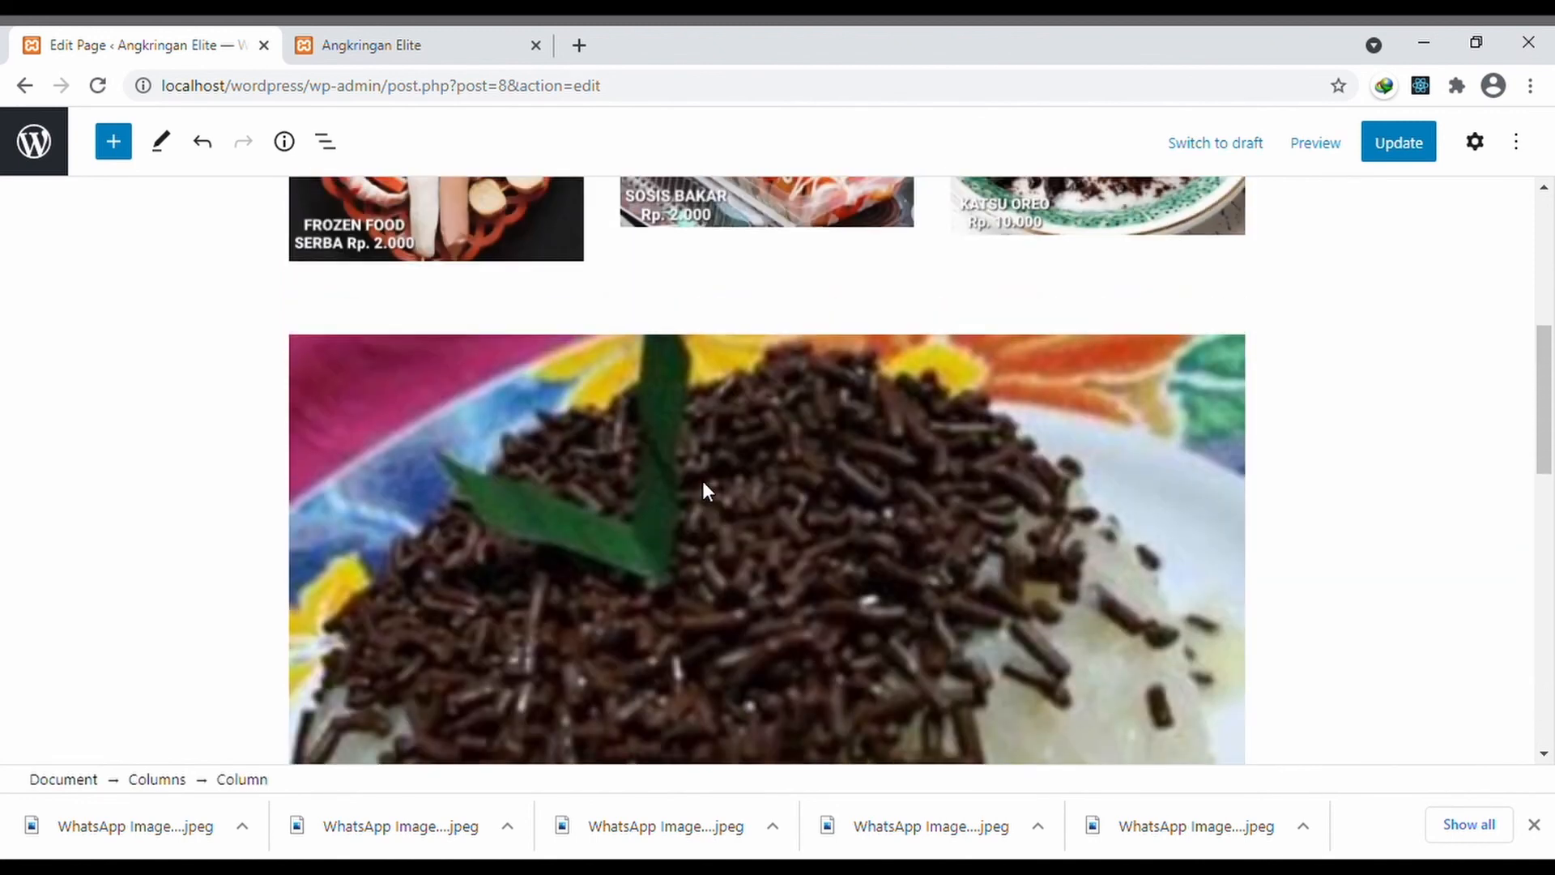
pyautogui.click(274, 342)
pyautogui.click(308, 357)
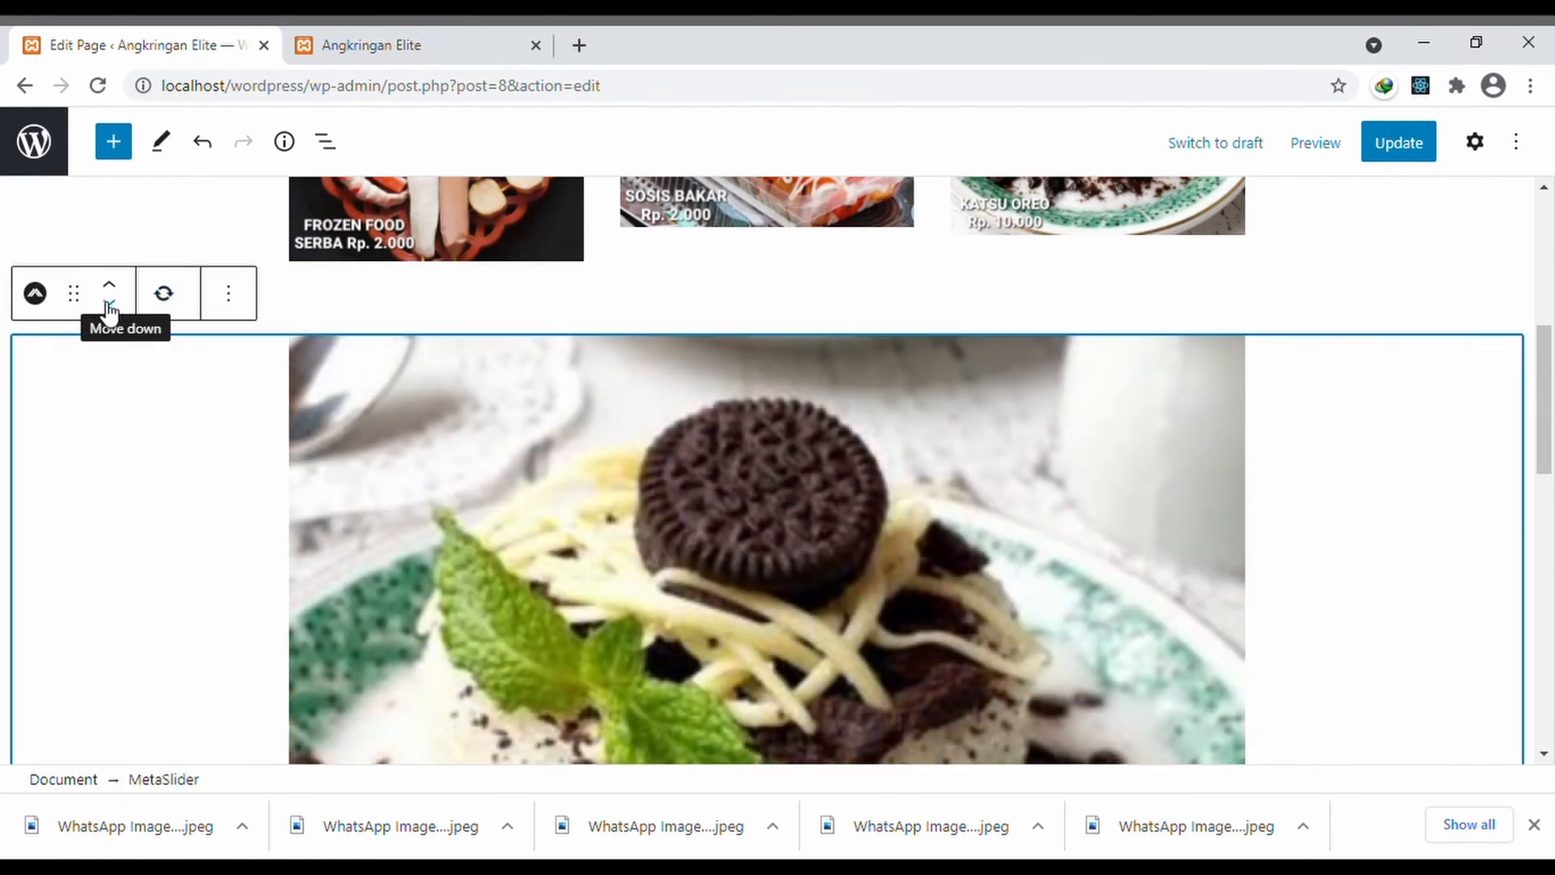
pyautogui.moveTo(90, 304); pyautogui.dragTo(194, 292)
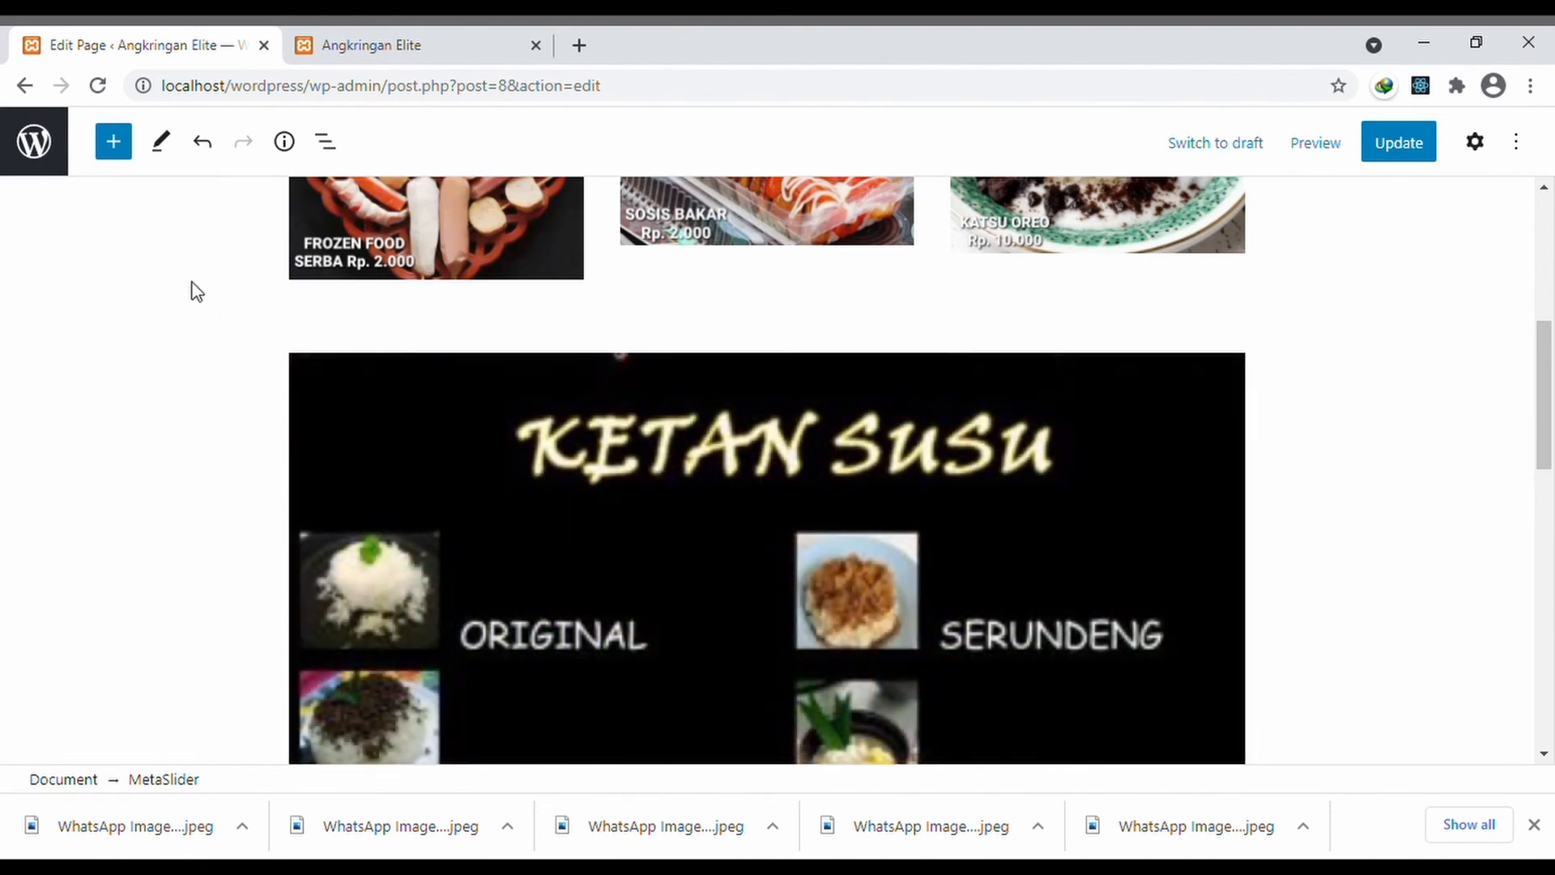
pyautogui.click(255, 351)
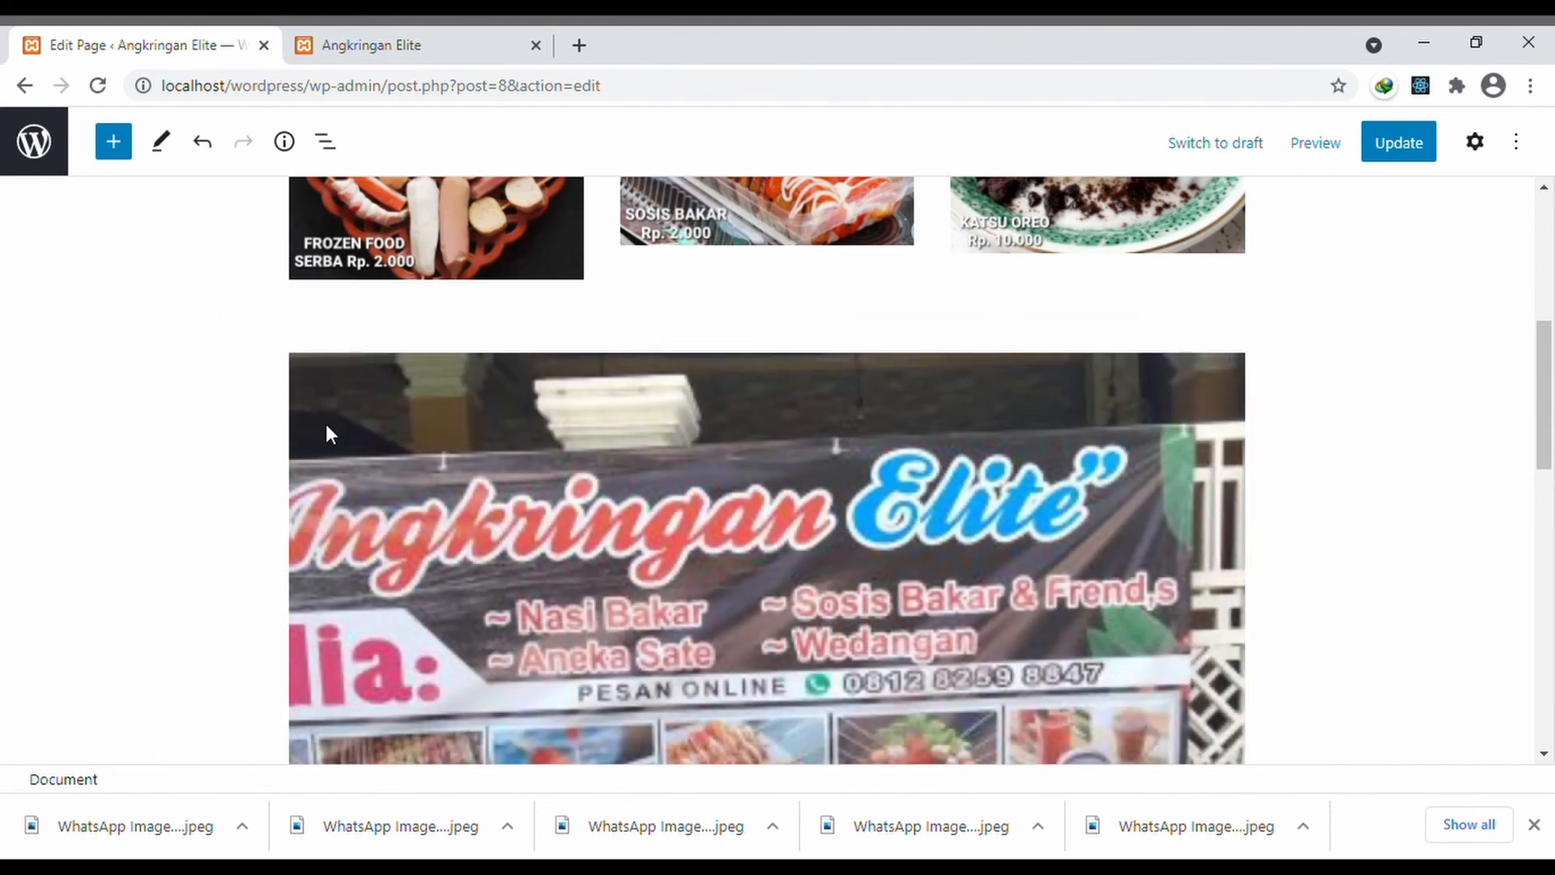
pyautogui.click(520, 490)
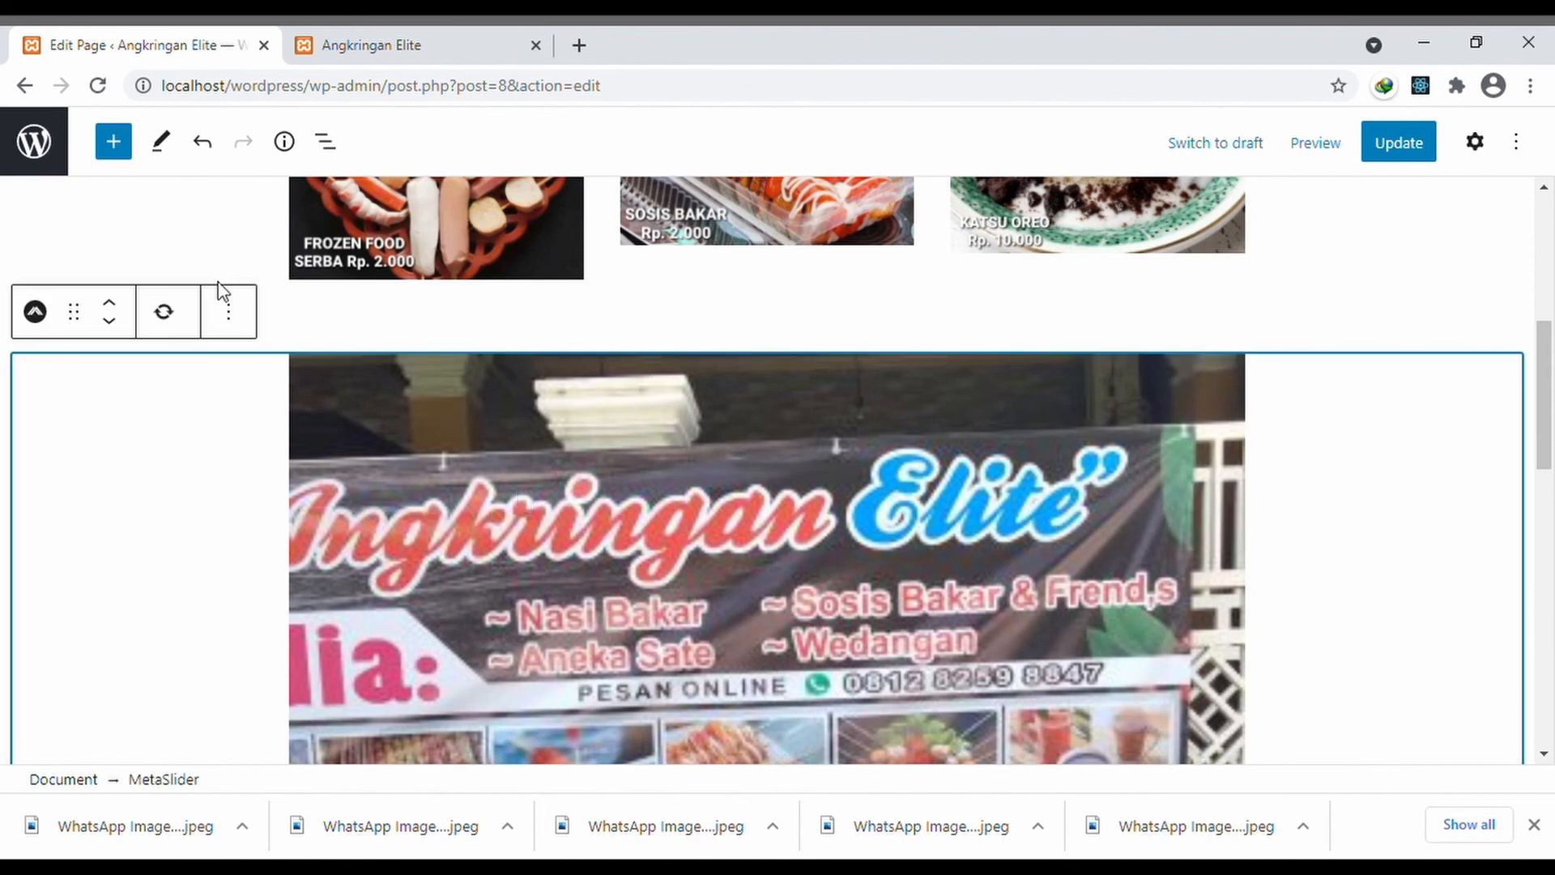
pyautogui.click(111, 321)
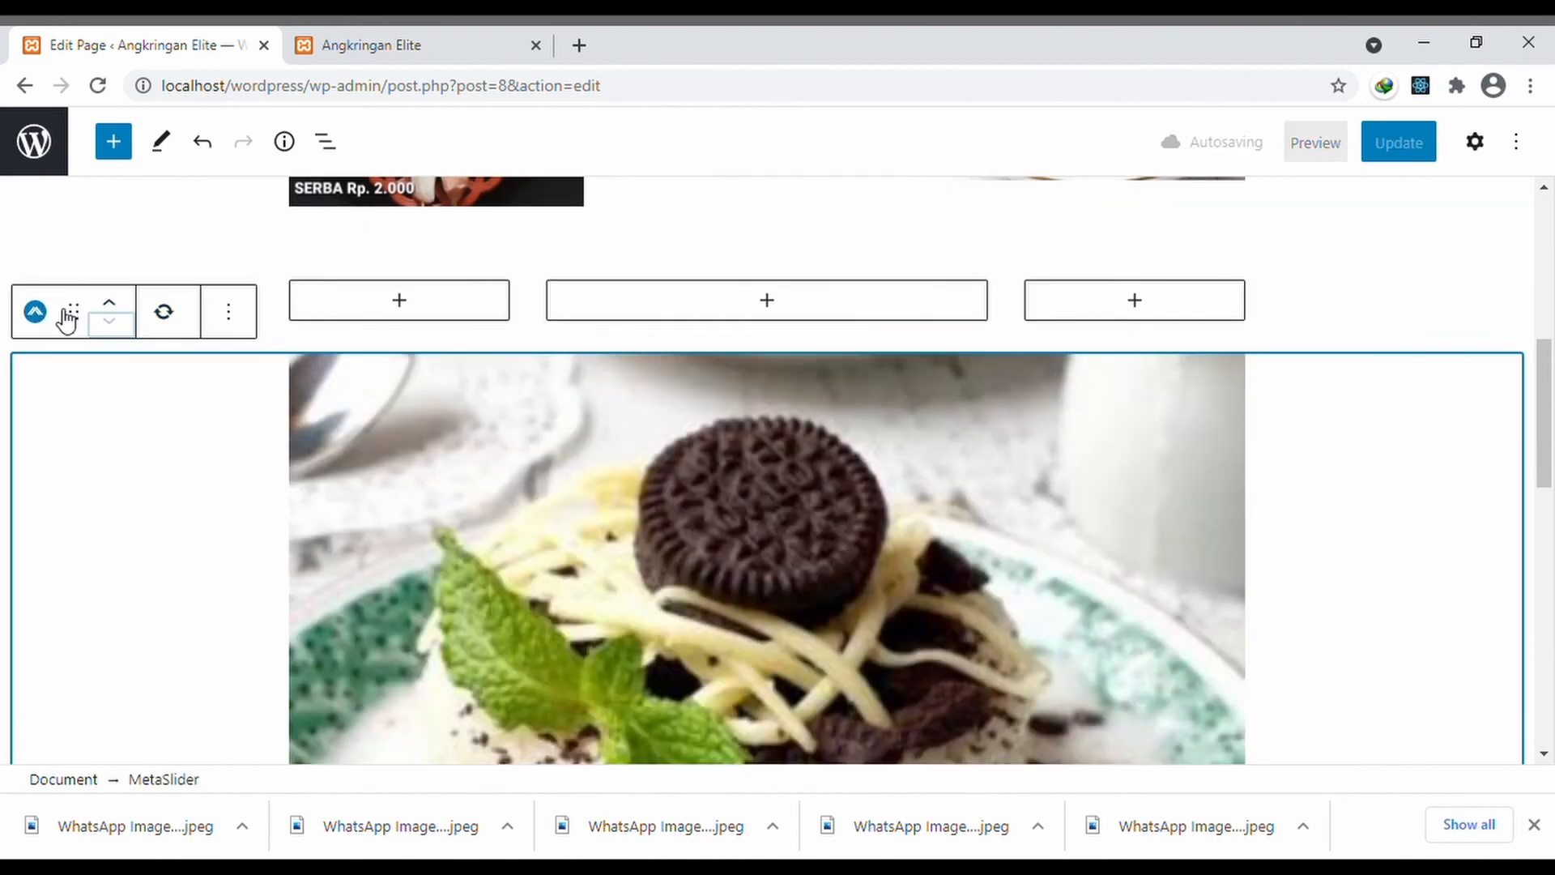
pyautogui.moveTo(74, 314); pyautogui.dragTo(710, 377)
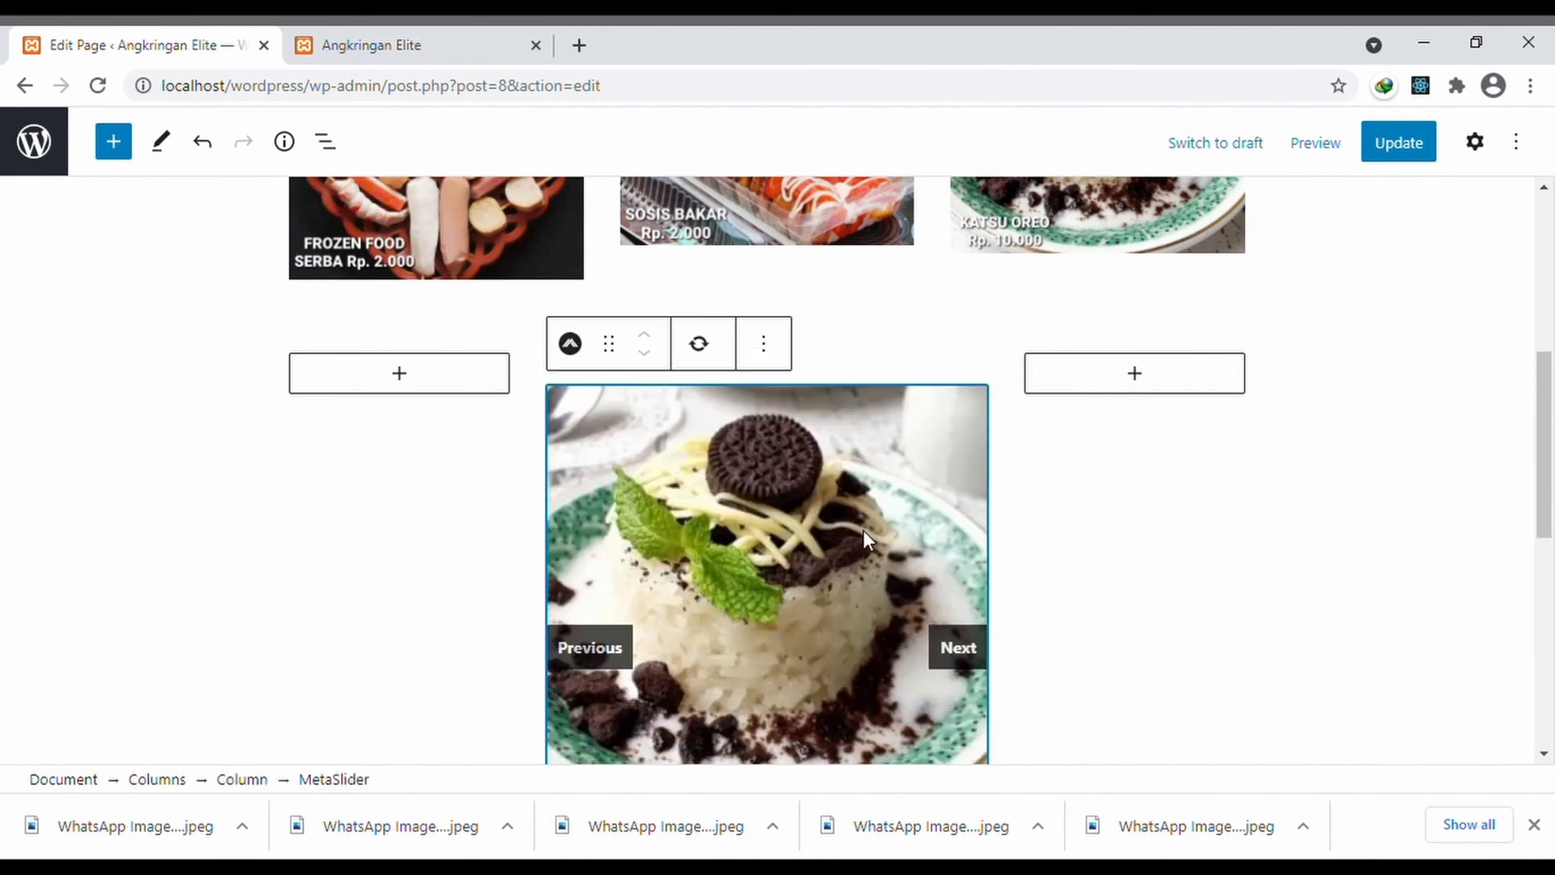
# - Check the slideshow's fit in the middle column and update the page
pyautogui.scroll(-4, 863, 530)
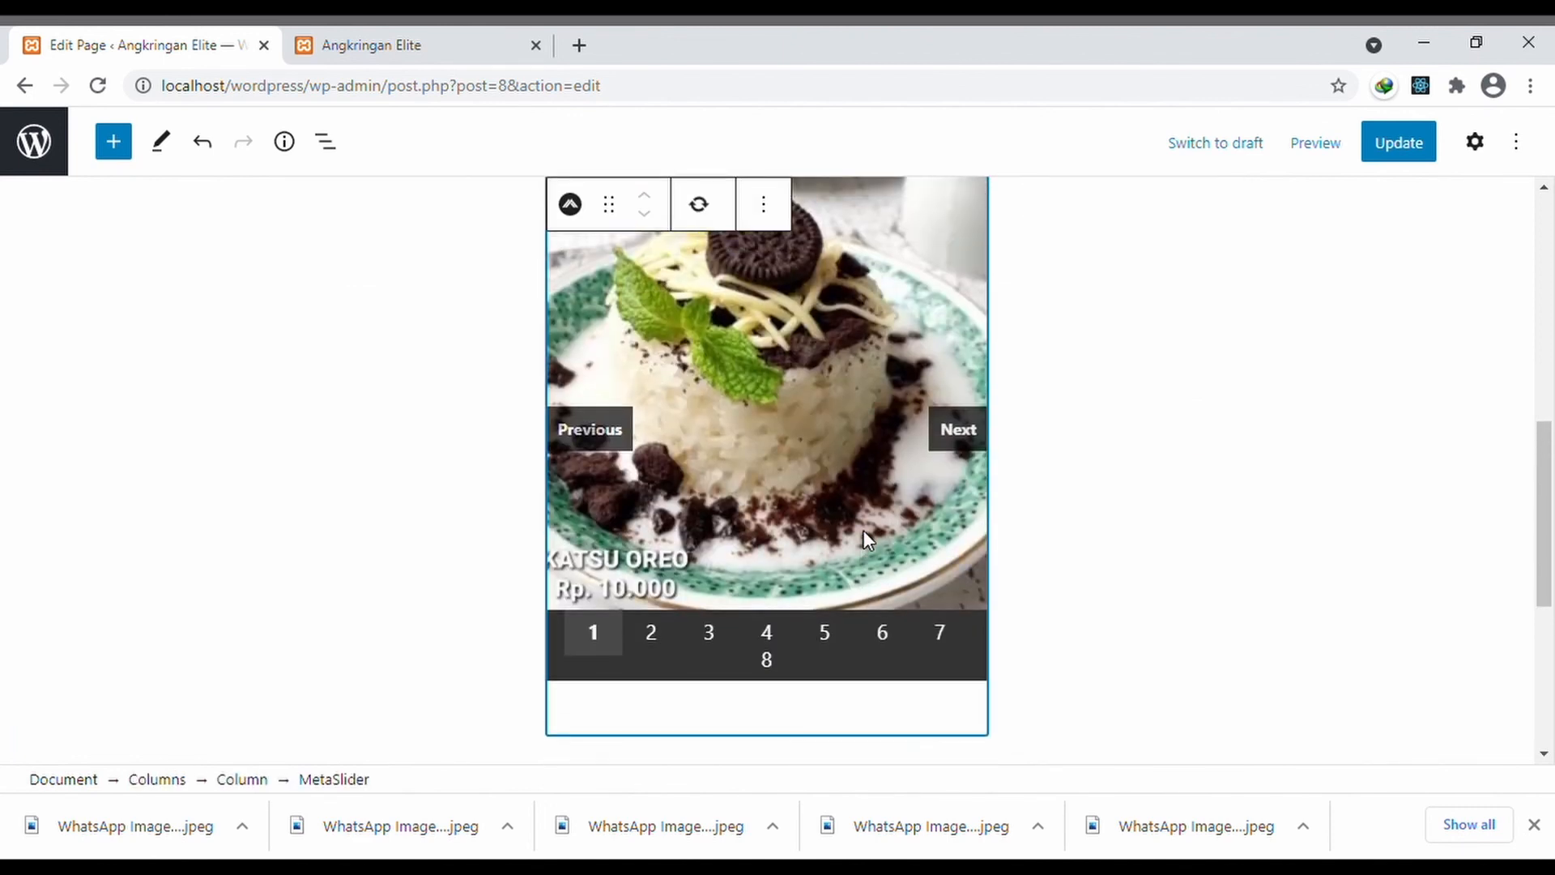
pyautogui.scroll(2, 864, 531)
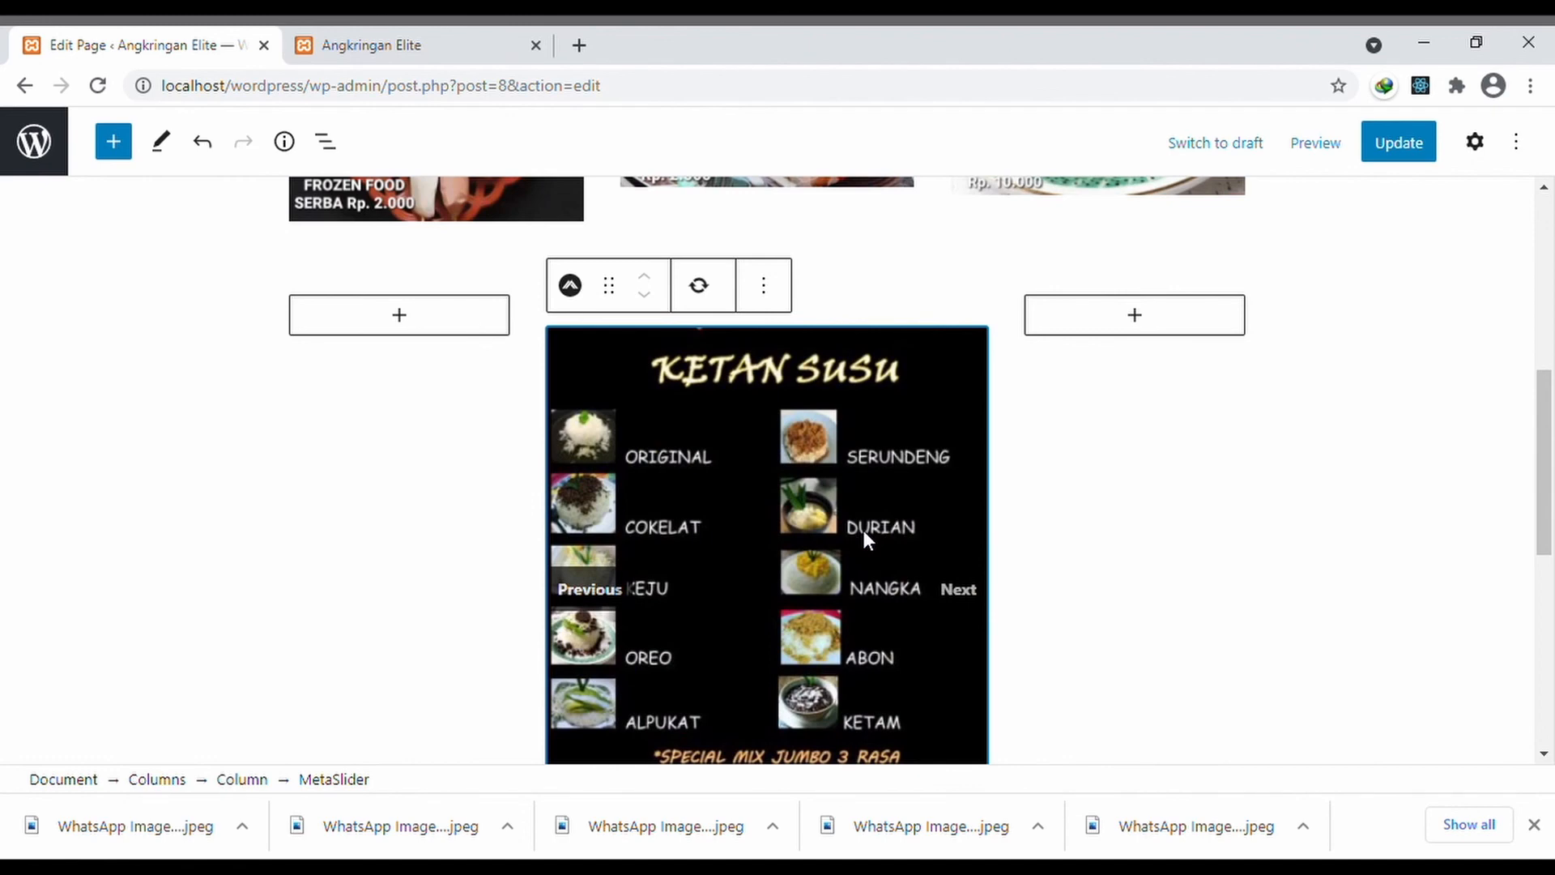
pyautogui.scroll(2, 862, 528)
pyautogui.scroll(1, 862, 528)
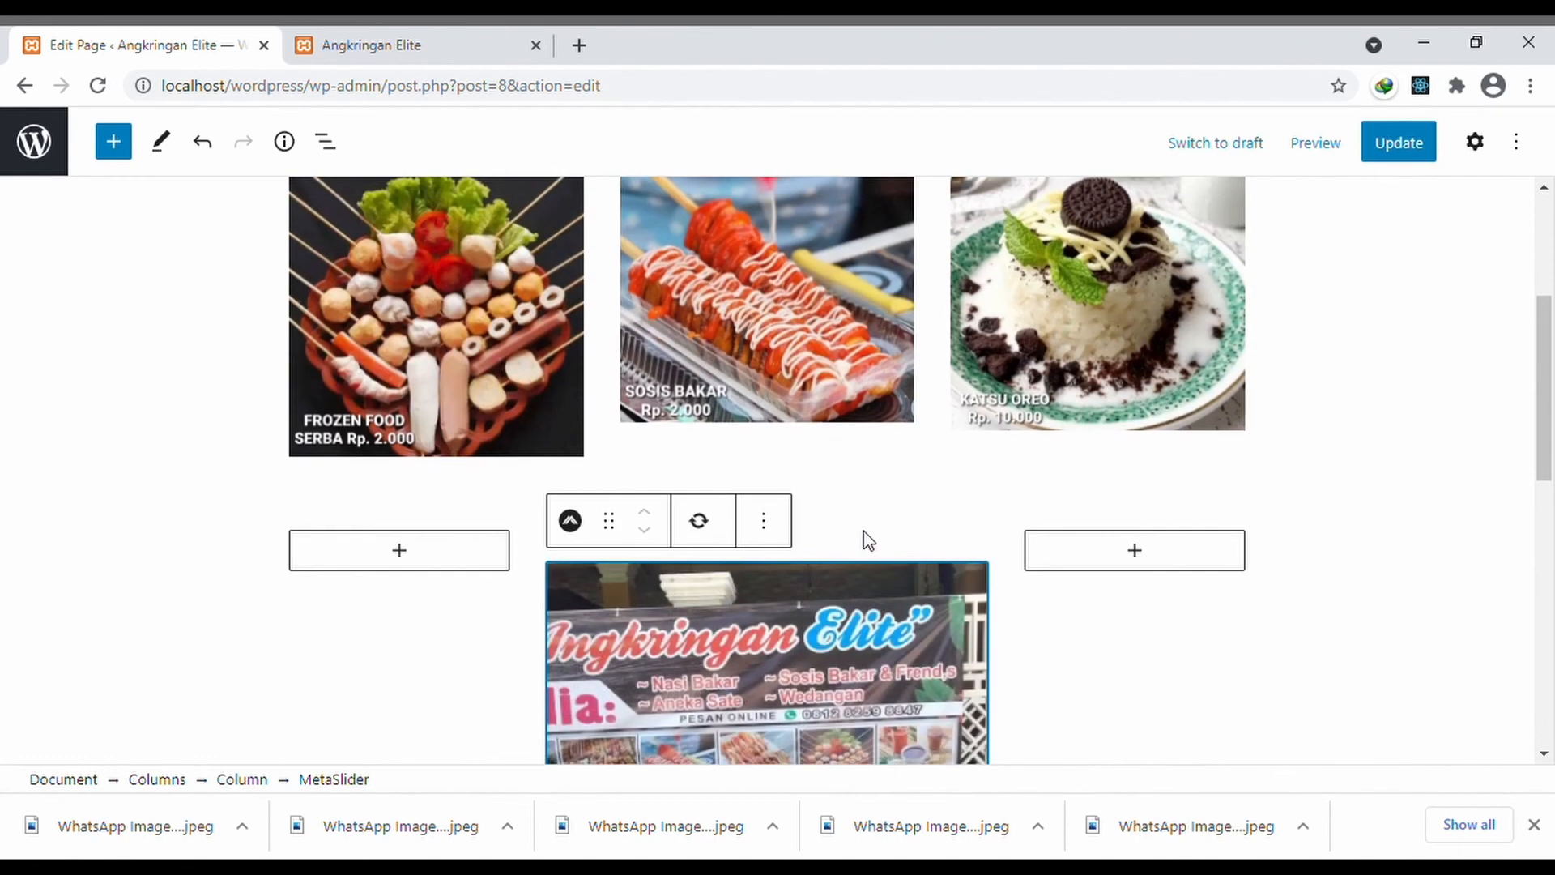
pyautogui.scroll(-3, 869, 541)
pyautogui.click(1383, 142)
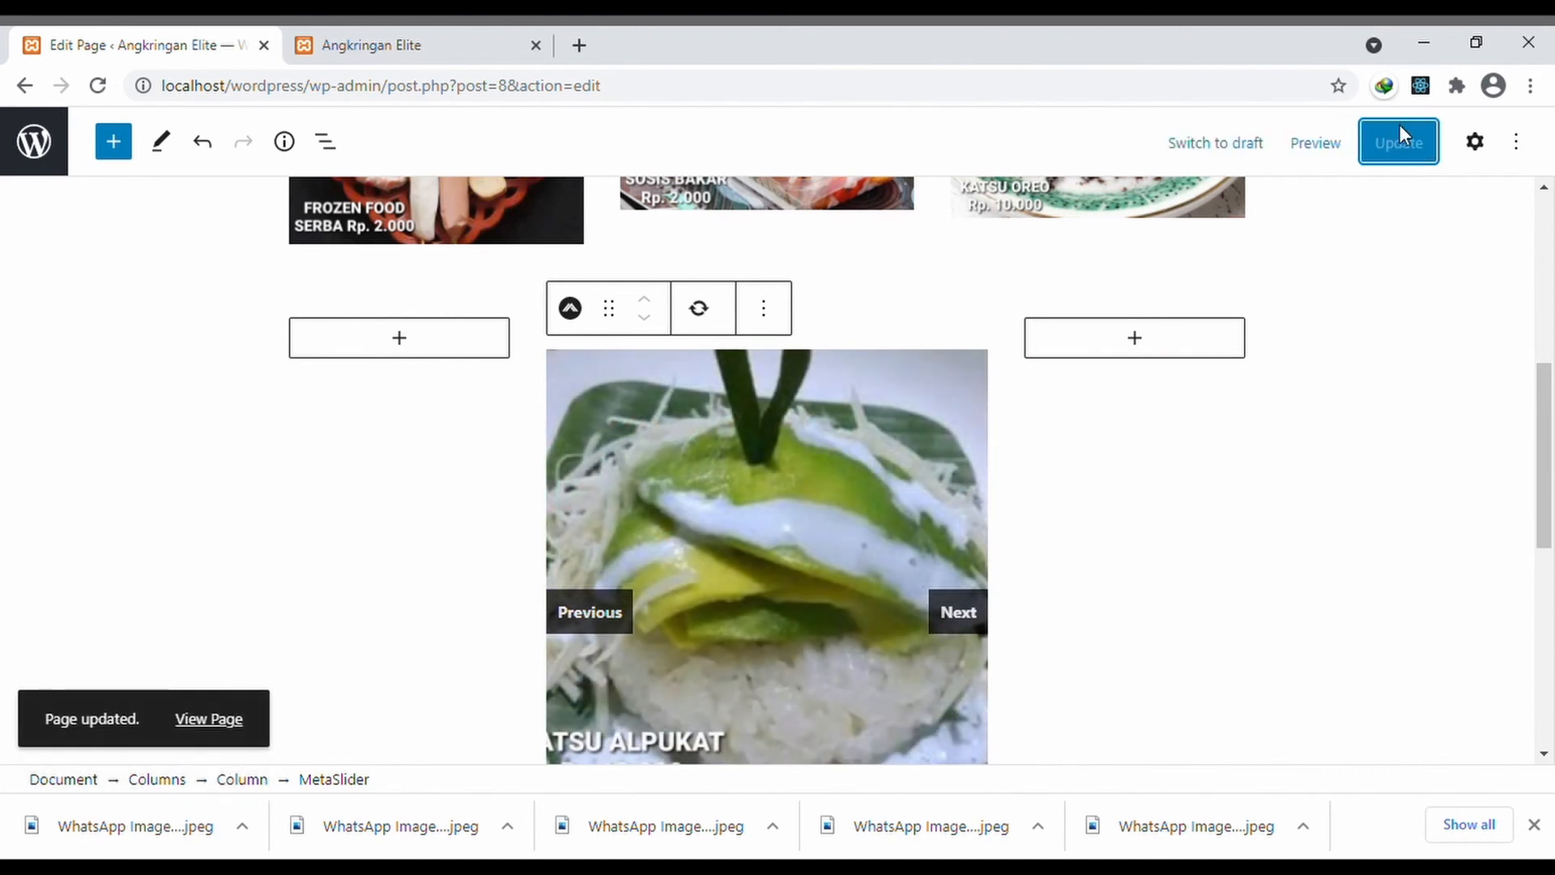
pyautogui.scroll(-2, 1204, 419)
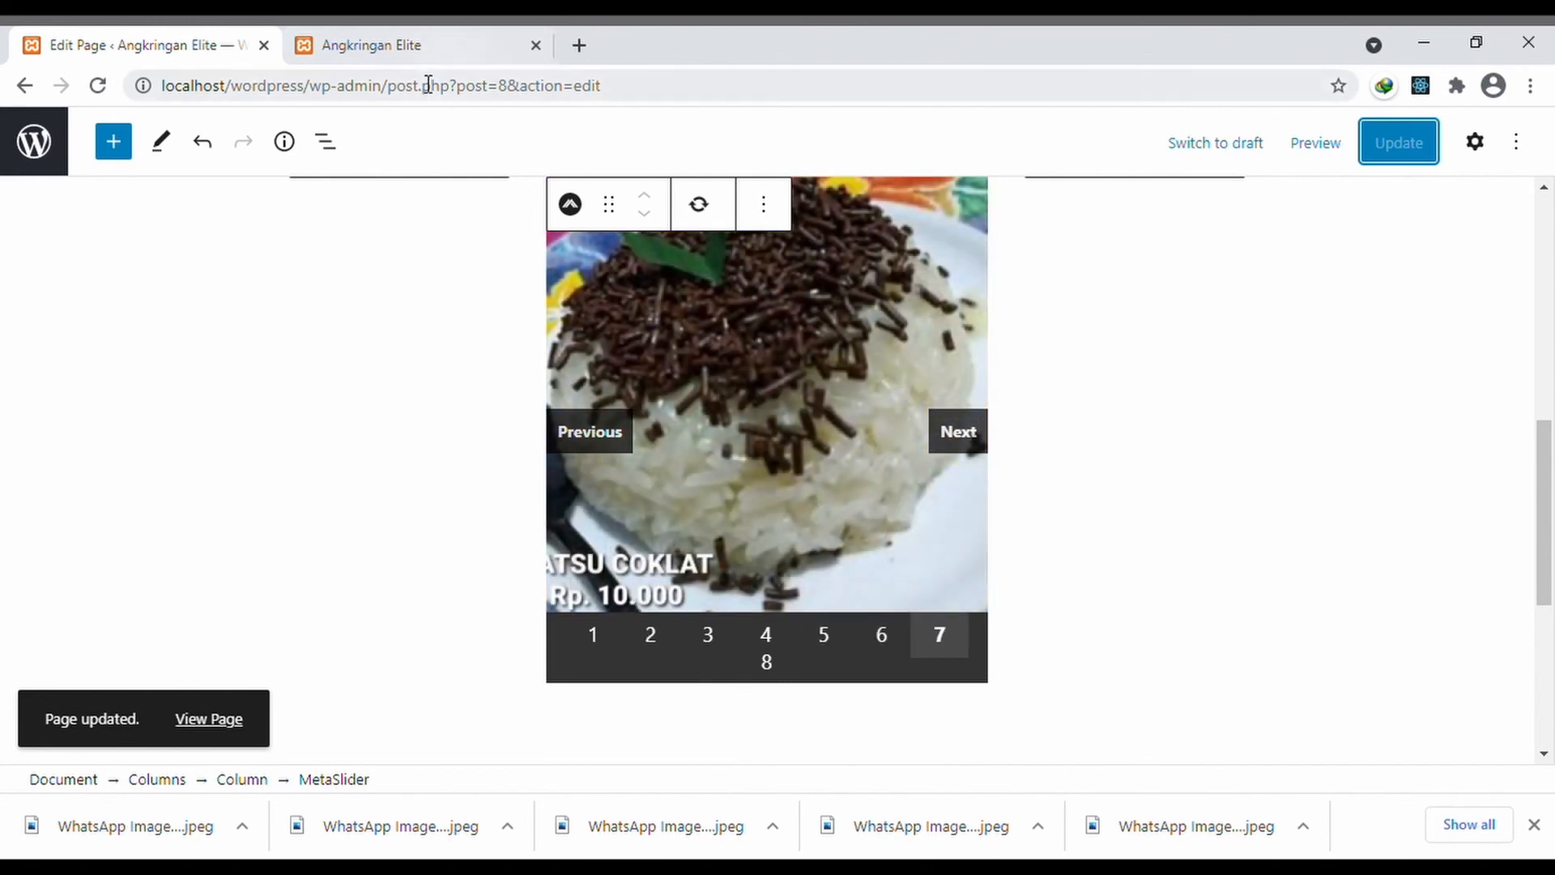
# - Leave the page editor and open the slideshow's settings in the MetaSlider plugin
pyautogui.click(416, 47)
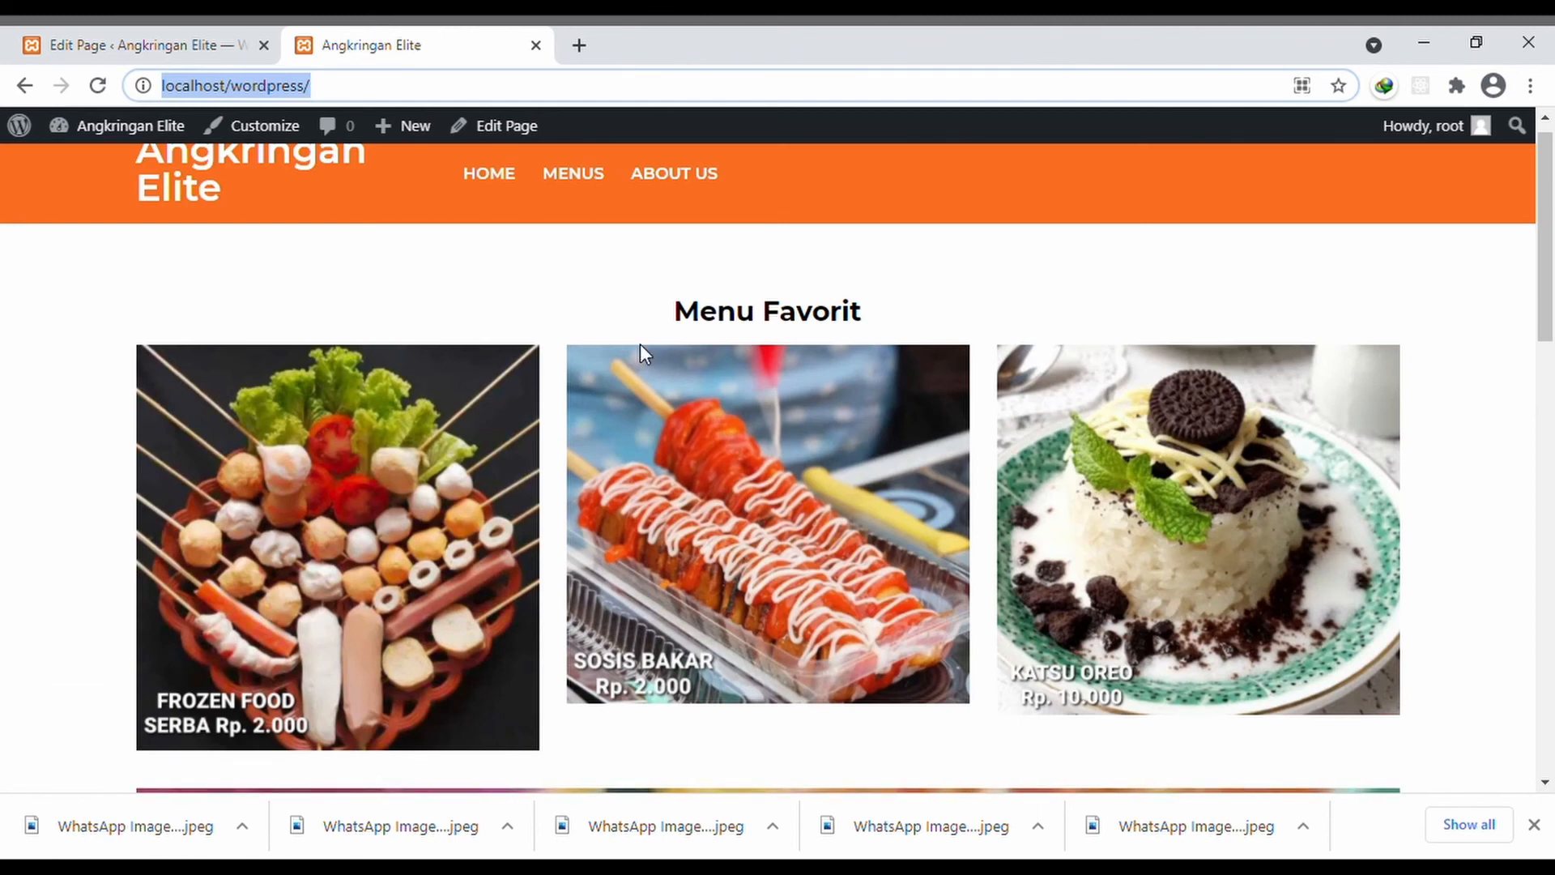
pyautogui.click(205, 51)
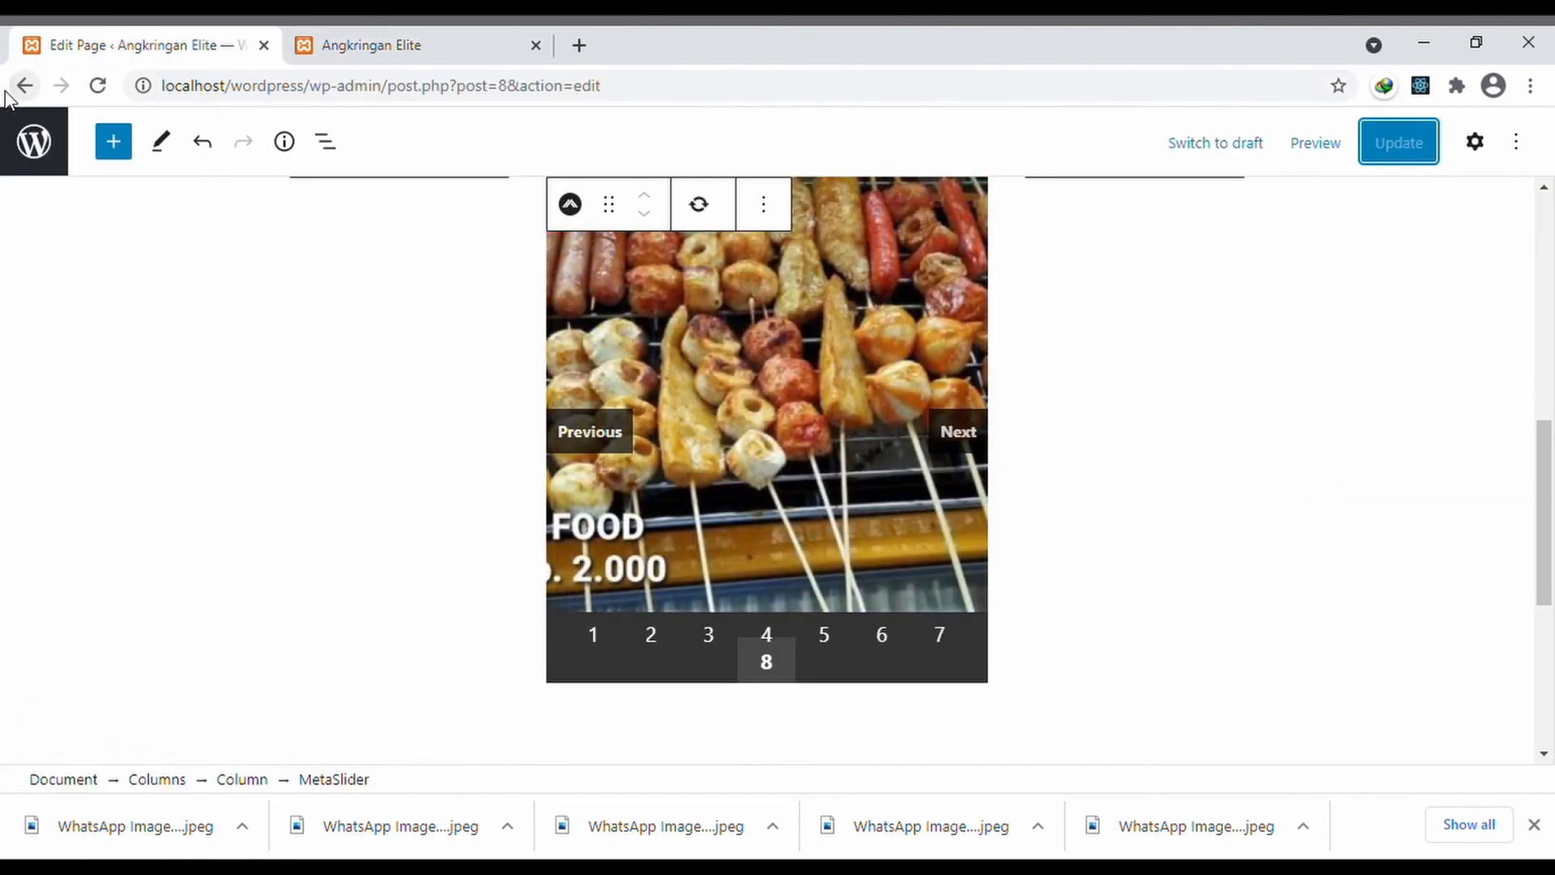
pyautogui.click(6, 96)
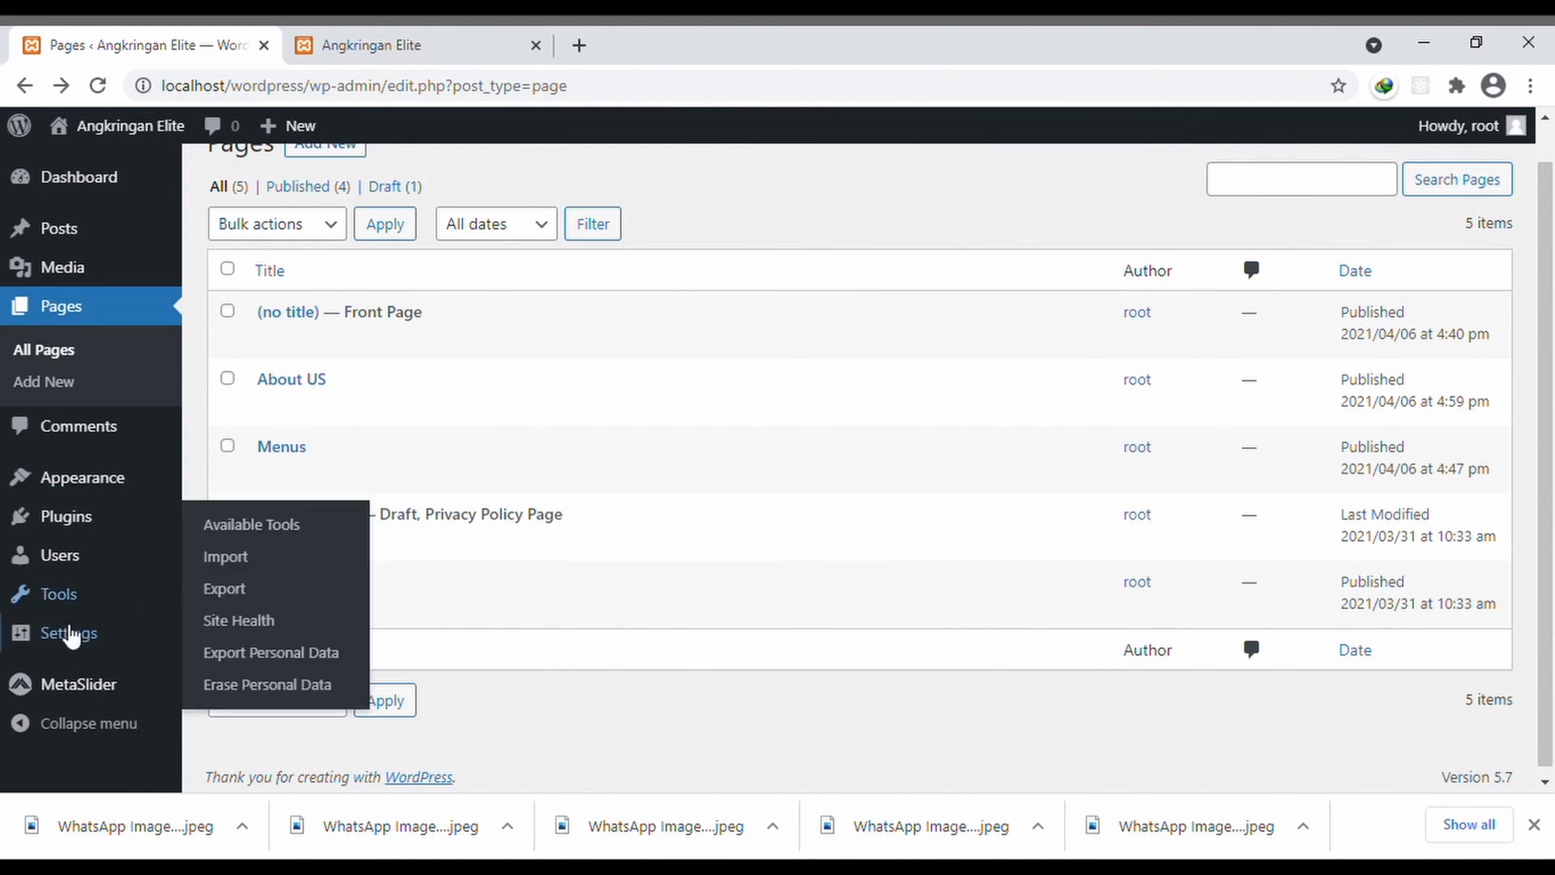
pyautogui.click(71, 685)
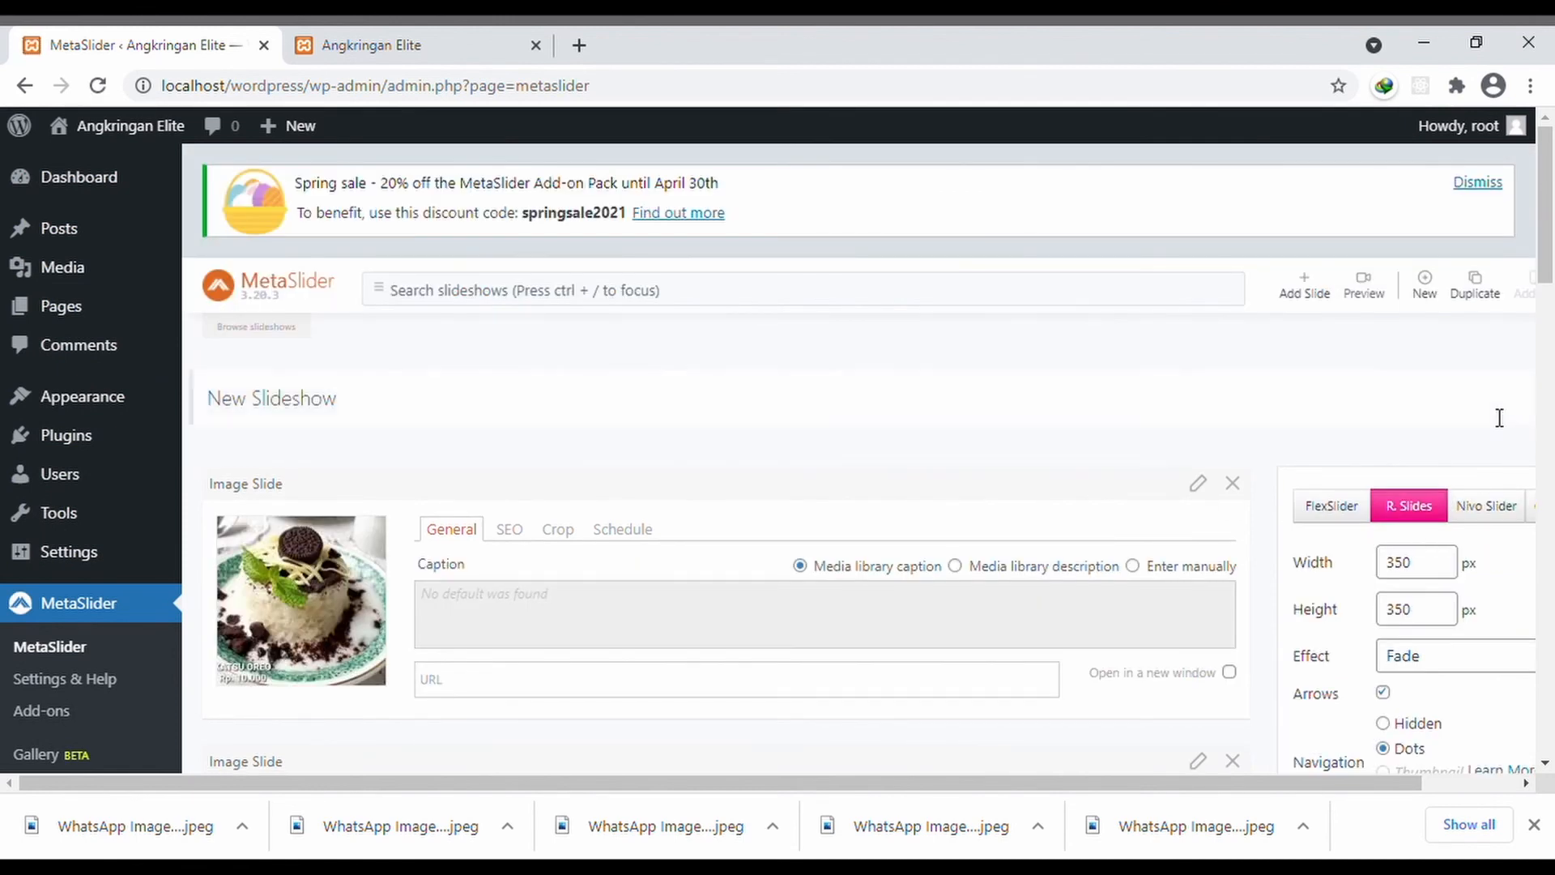
# - Switch the slideshow type to FlexSlider and save the slideshow
pyautogui.hscroll(2, 1458, 486)
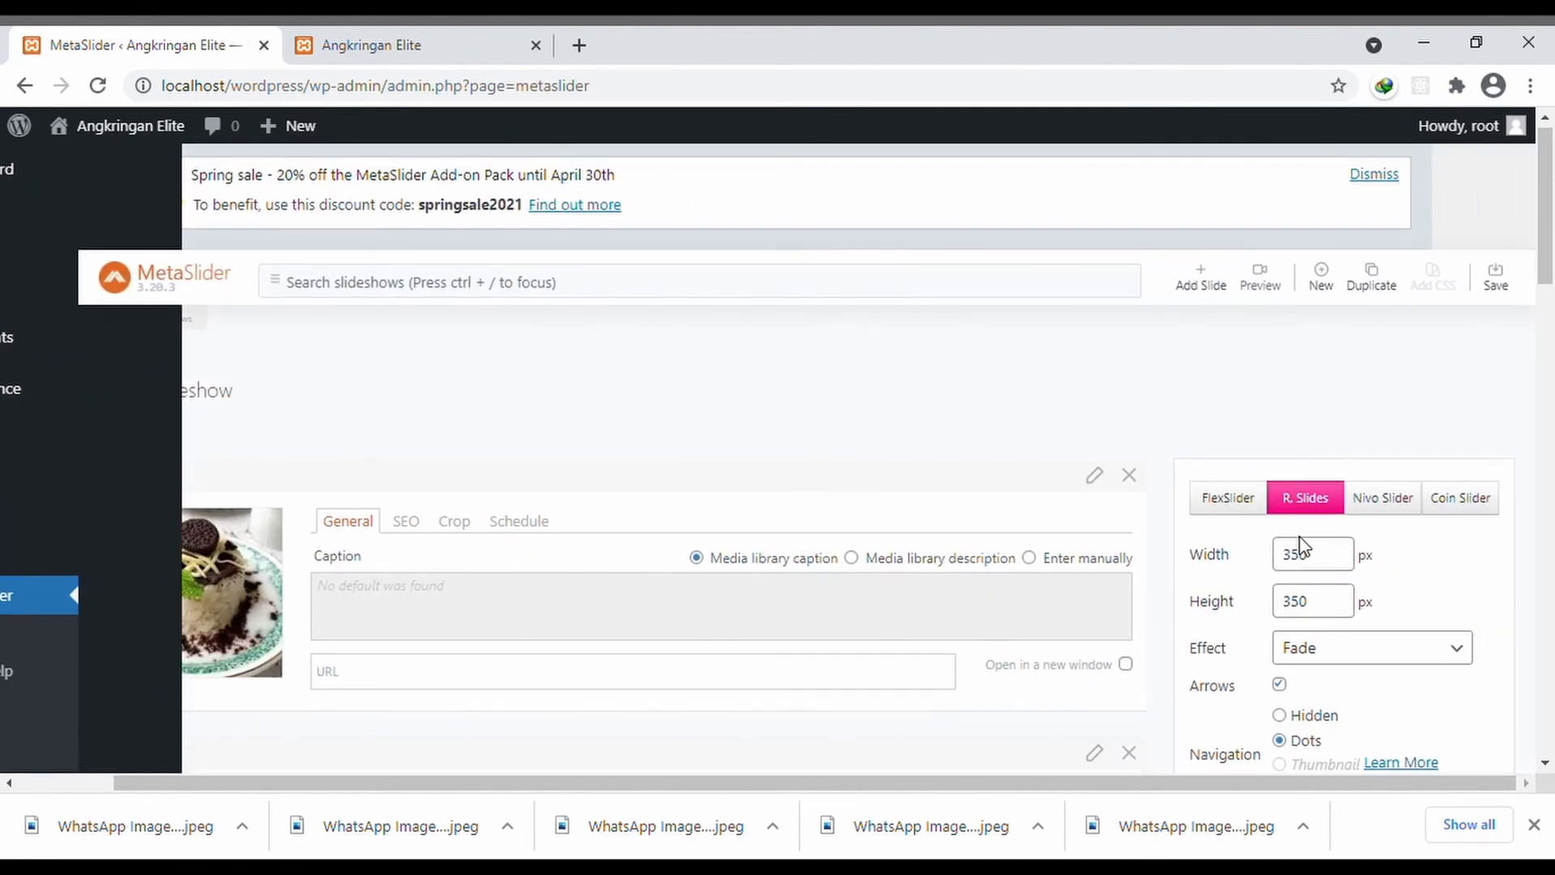
pyautogui.scroll(-1, 1304, 543)
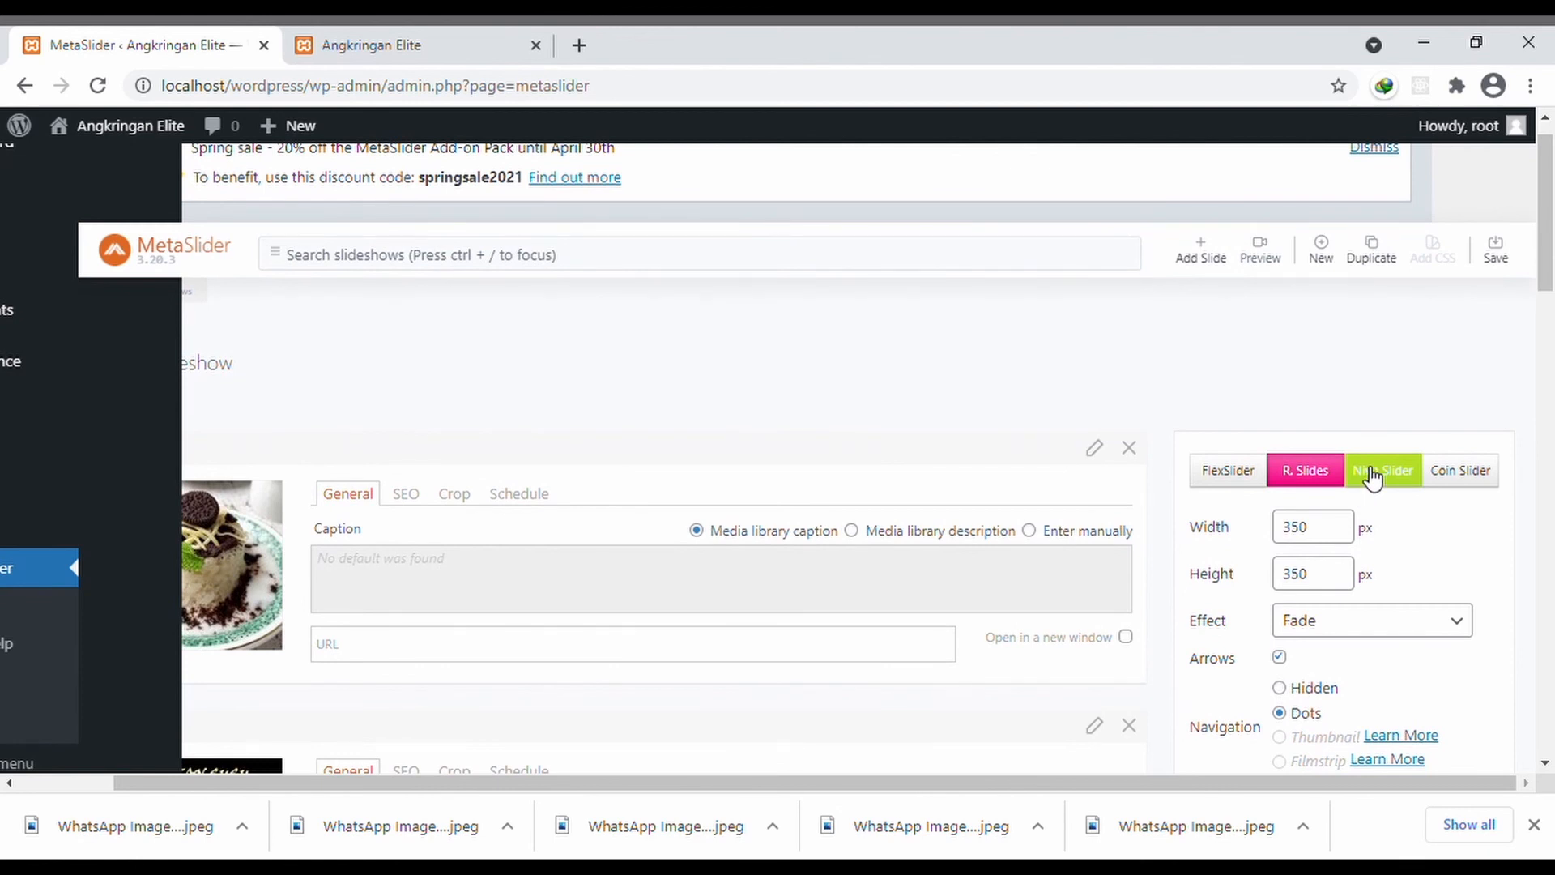
pyautogui.click(1367, 482)
pyautogui.click(1222, 480)
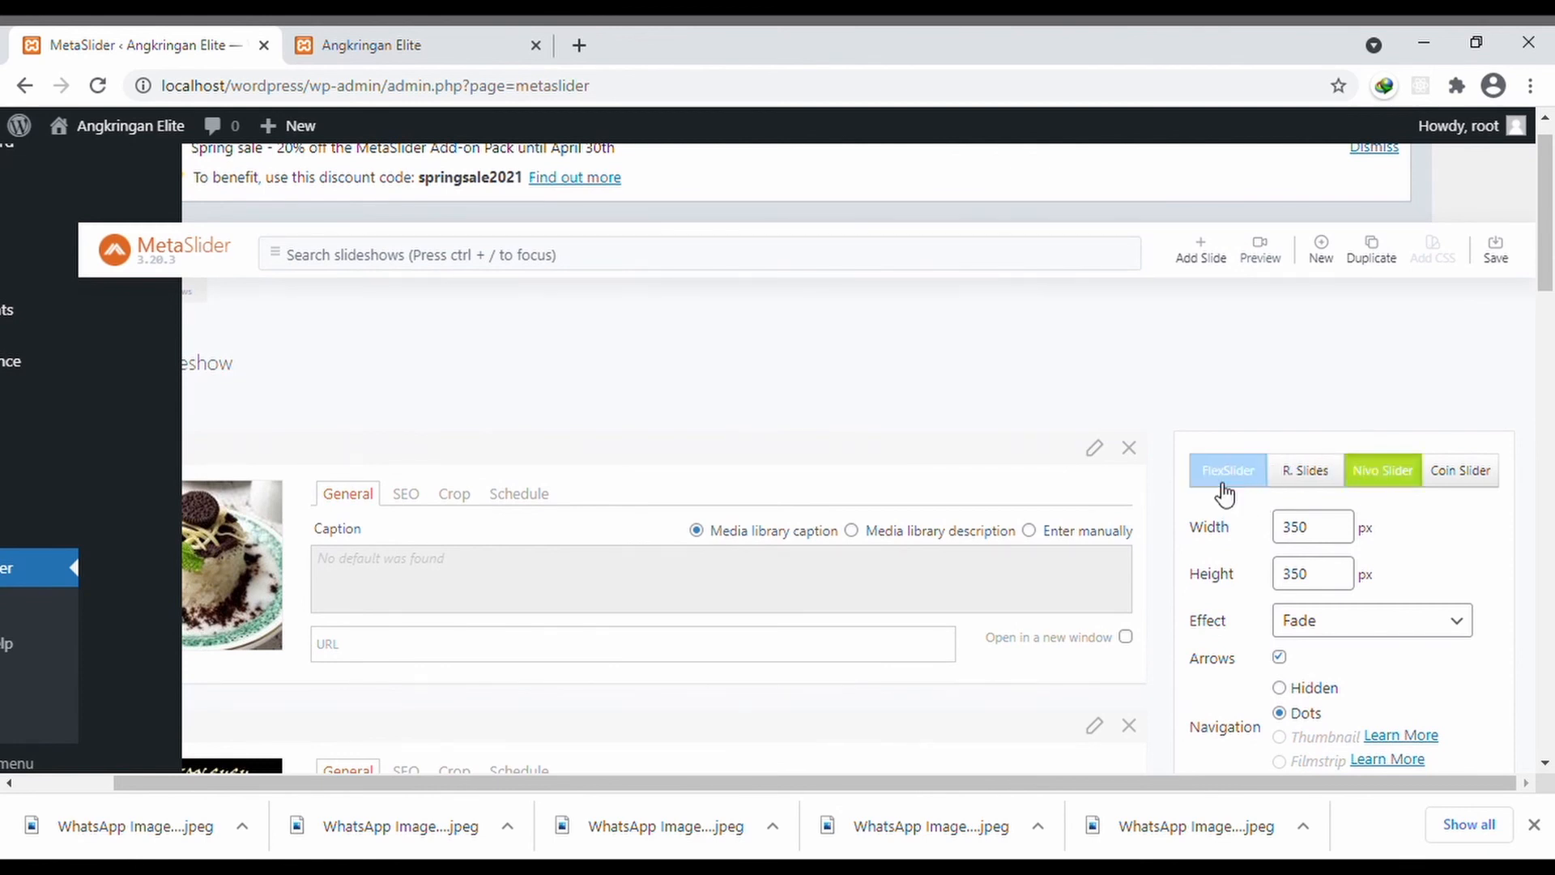
pyautogui.click(1496, 252)
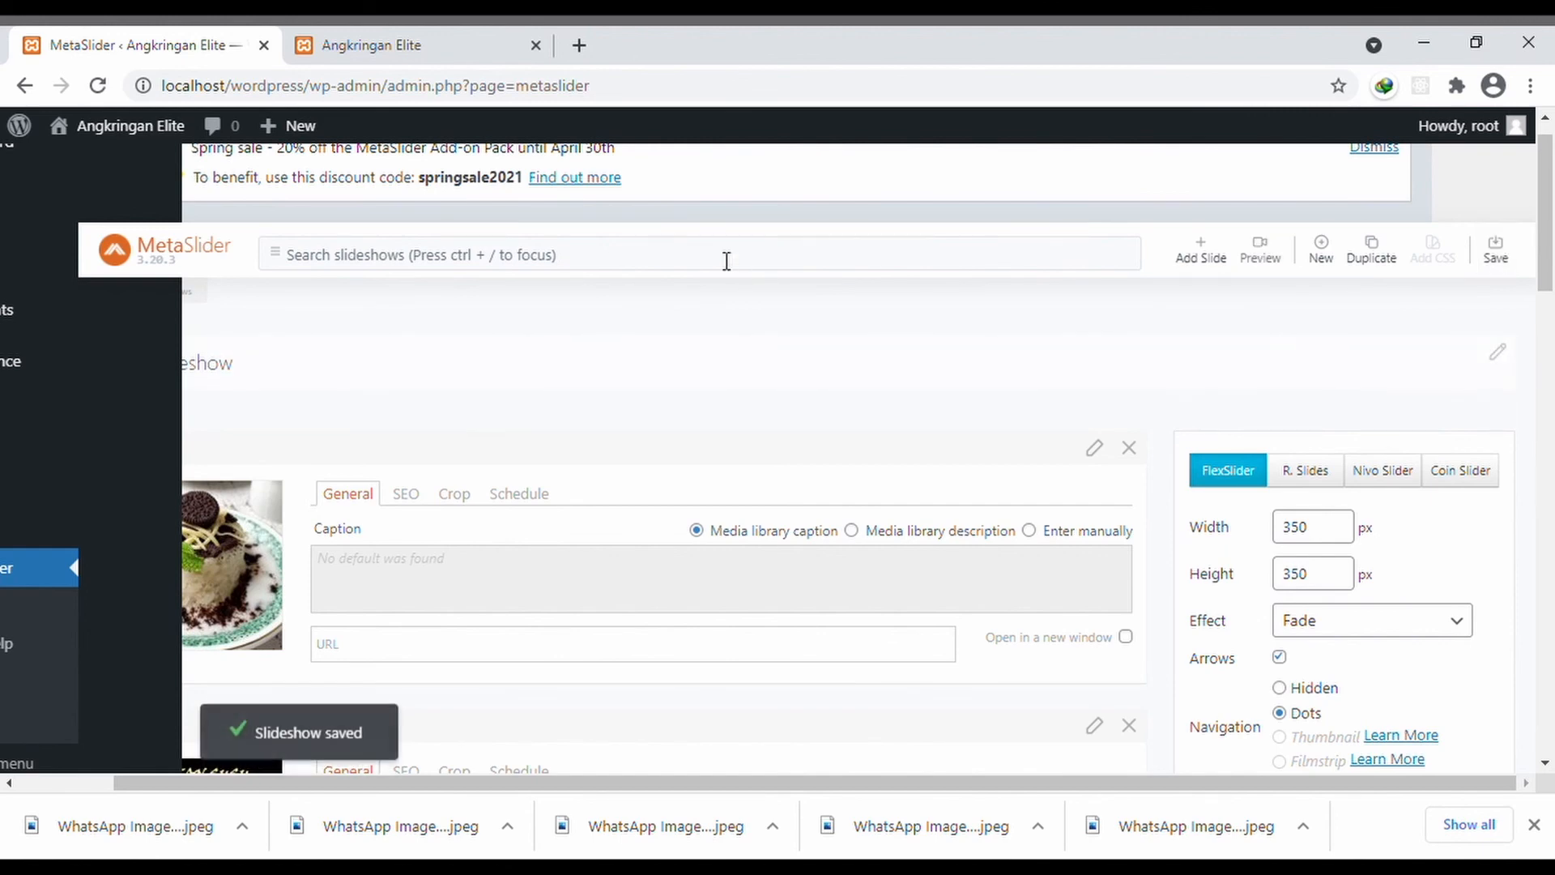
# - Reload the live site and examine the slideshow's size, position and navigation dots below the Menu Favorit images
pyautogui.click(340, 36)
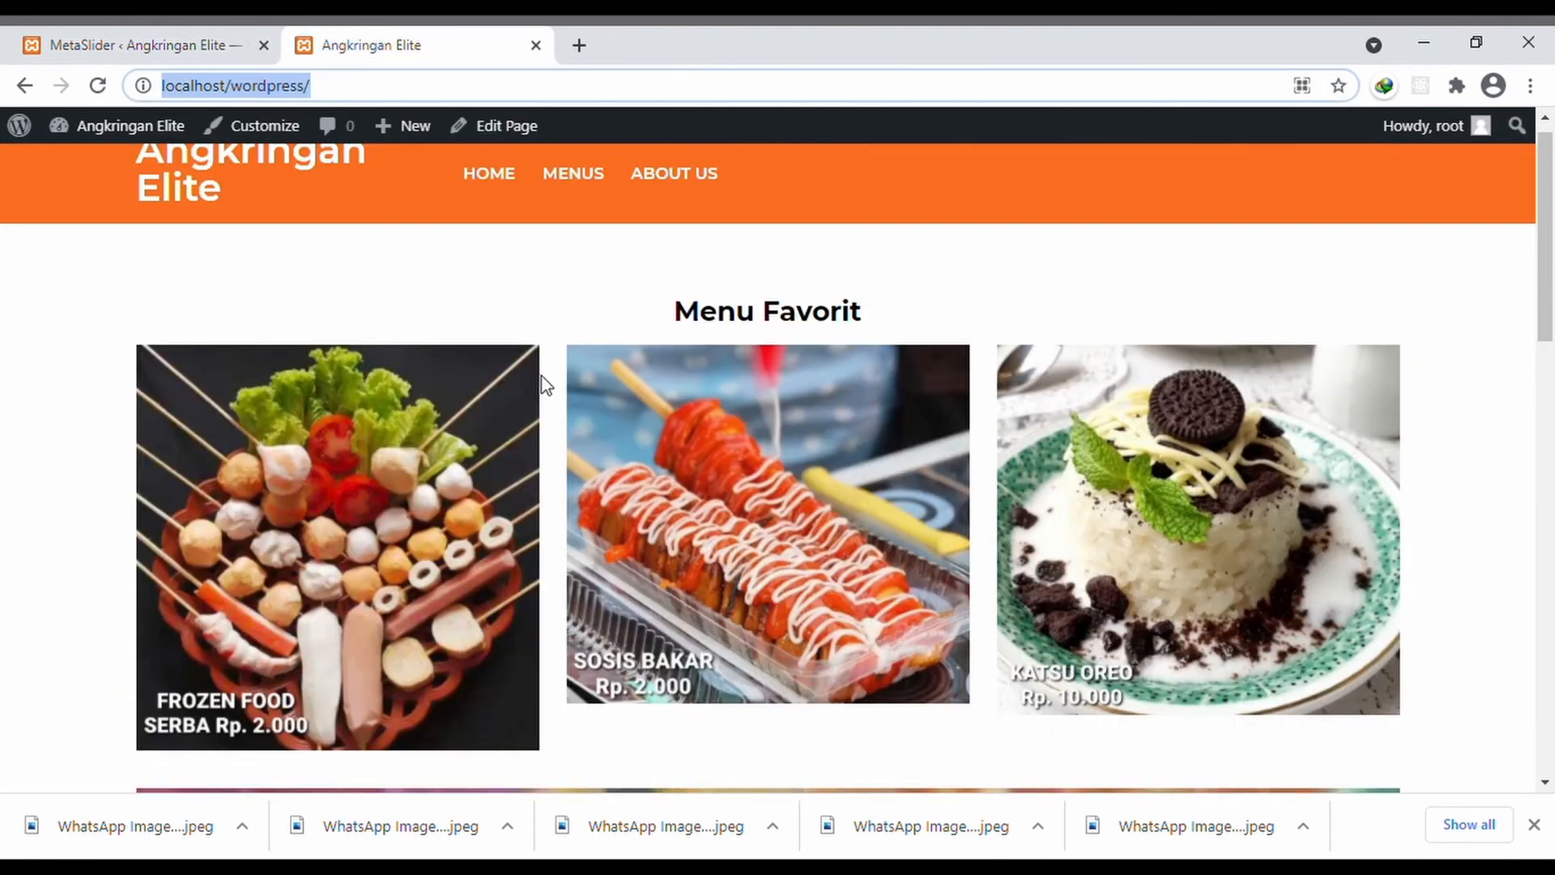
pyautogui.press('F5')
pyautogui.scroll(-9, 541, 385)
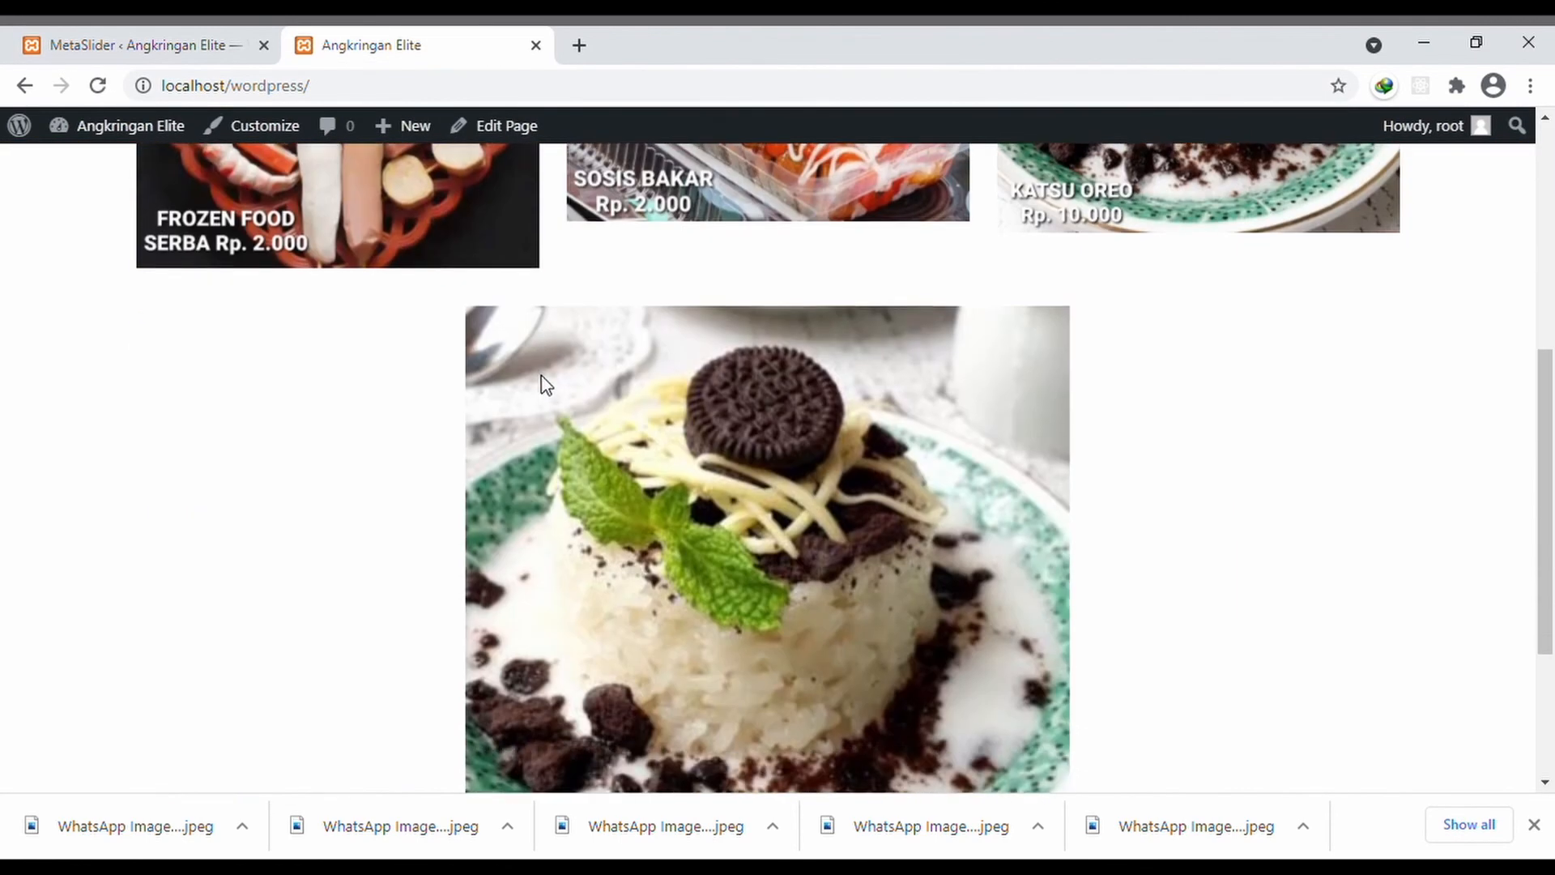
pyautogui.scroll(2, 542, 385)
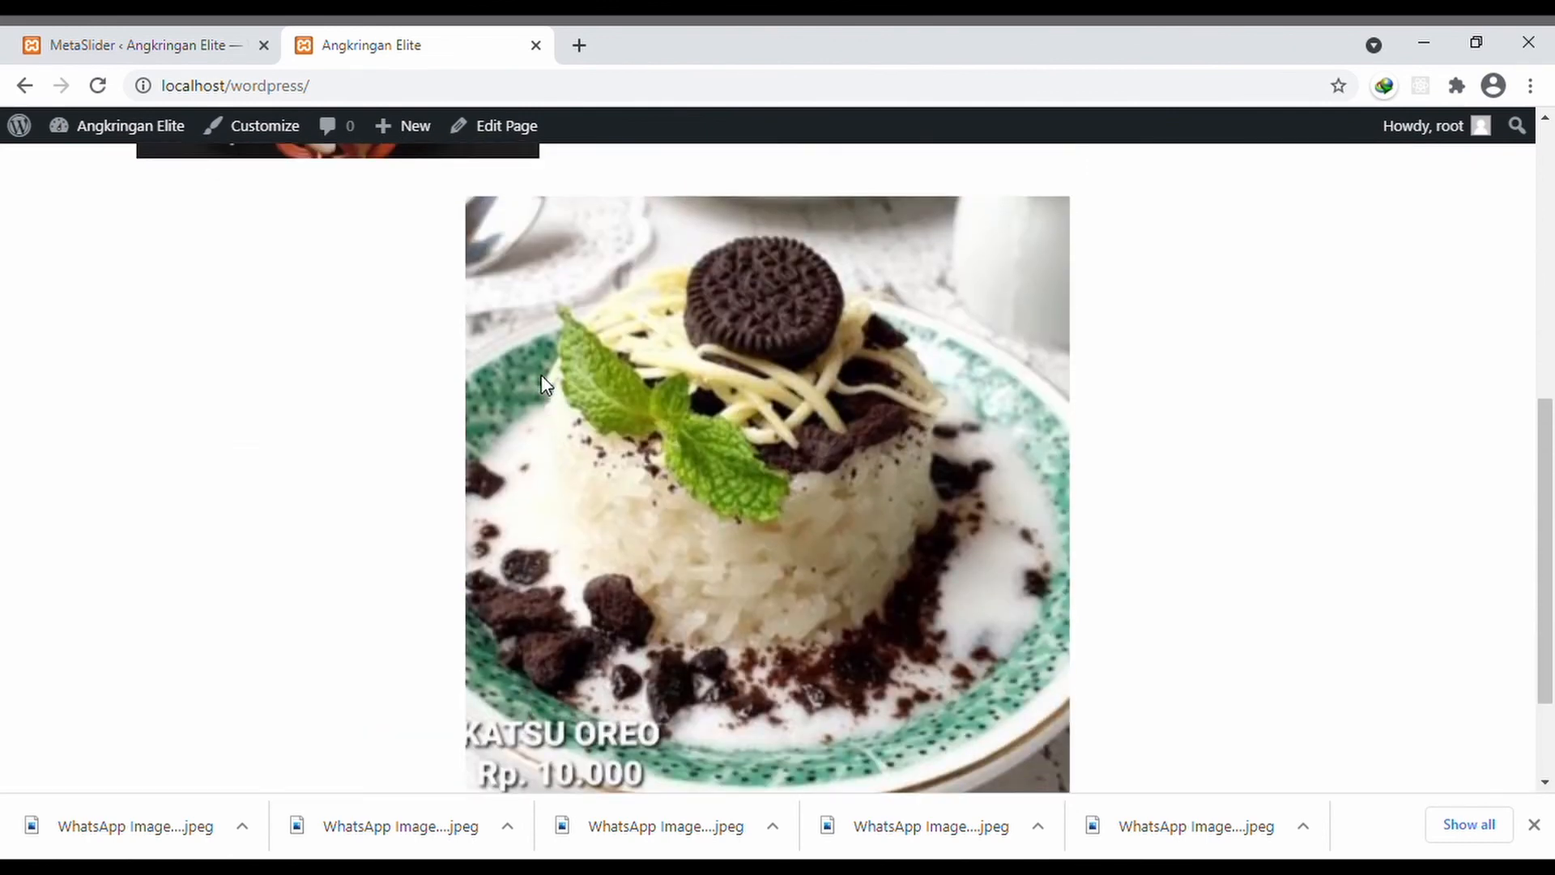
pyautogui.scroll(-2, 957, 546)
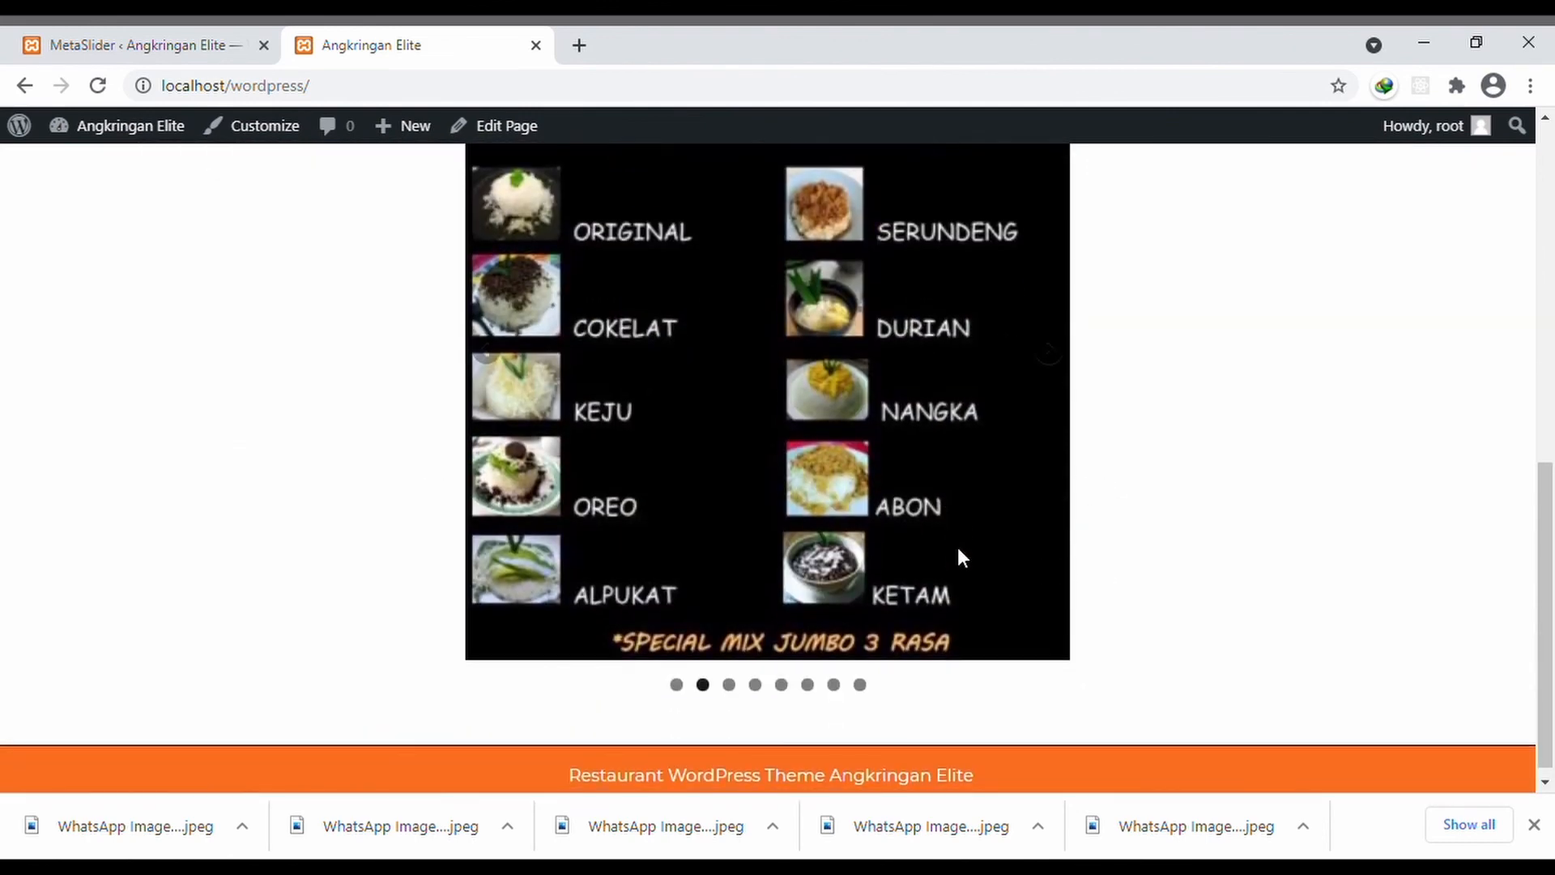
pyautogui.scroll(1, 957, 546)
pyautogui.scroll(5, 958, 546)
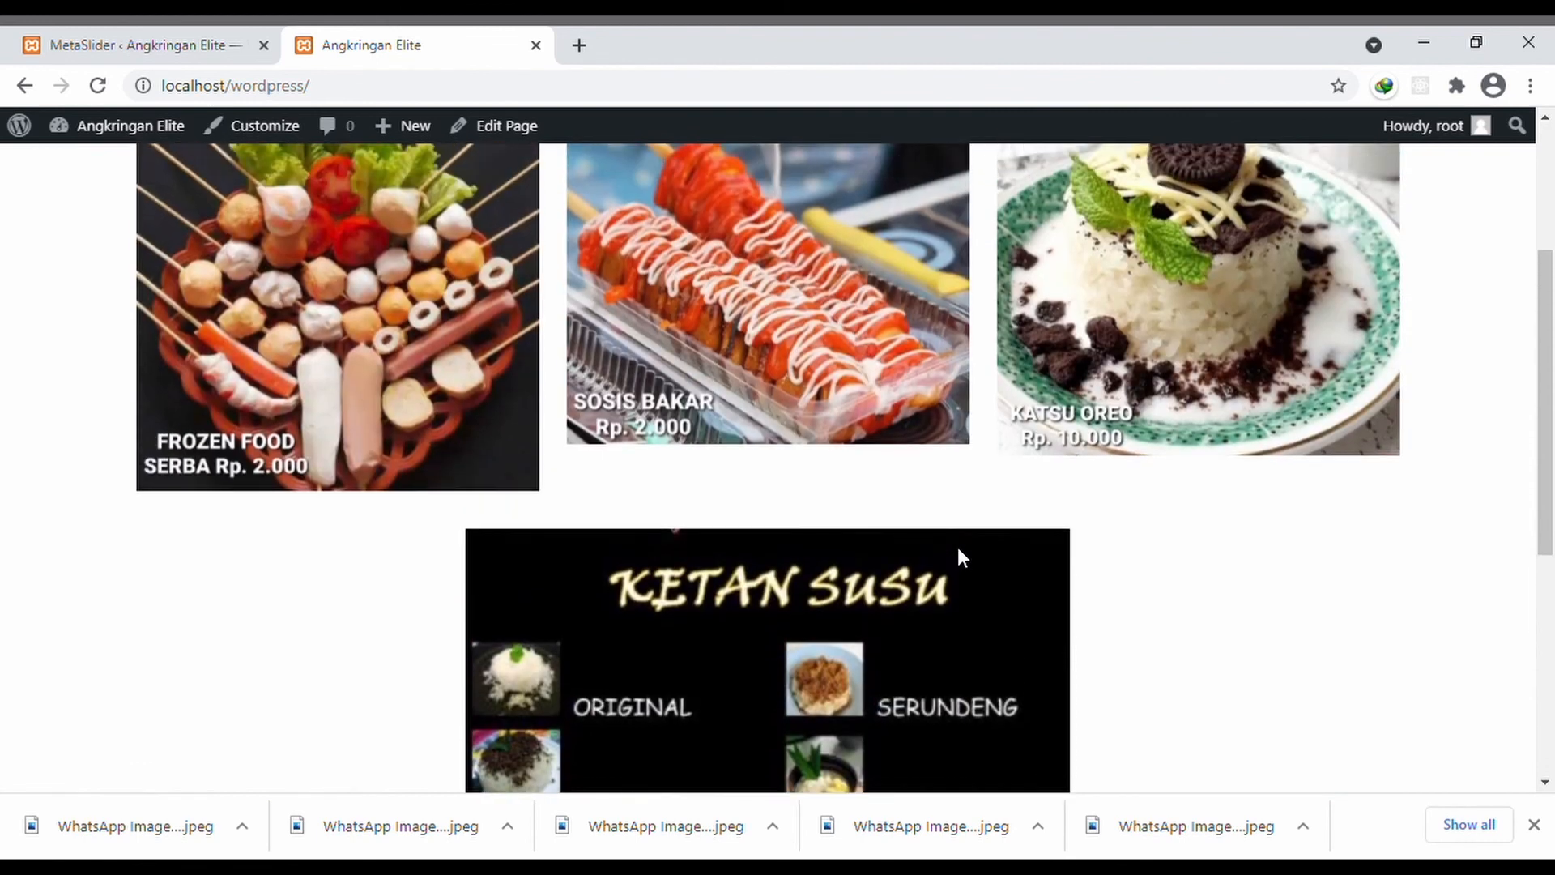
pyautogui.scroll(2, 958, 549)
pyautogui.scroll(2, 958, 548)
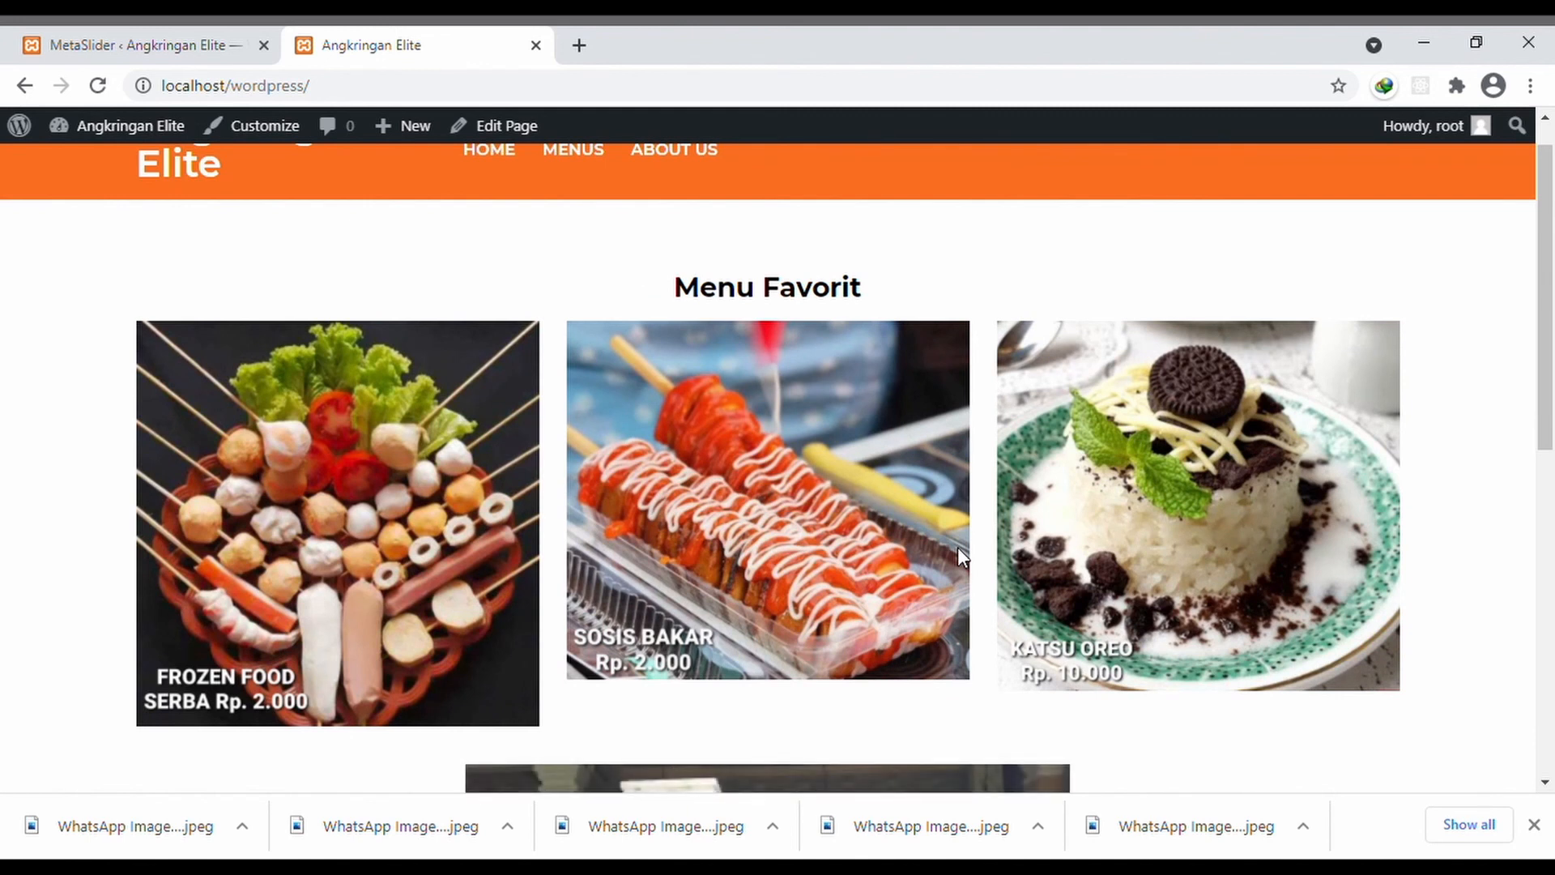
pyautogui.scroll(1, 957, 555)
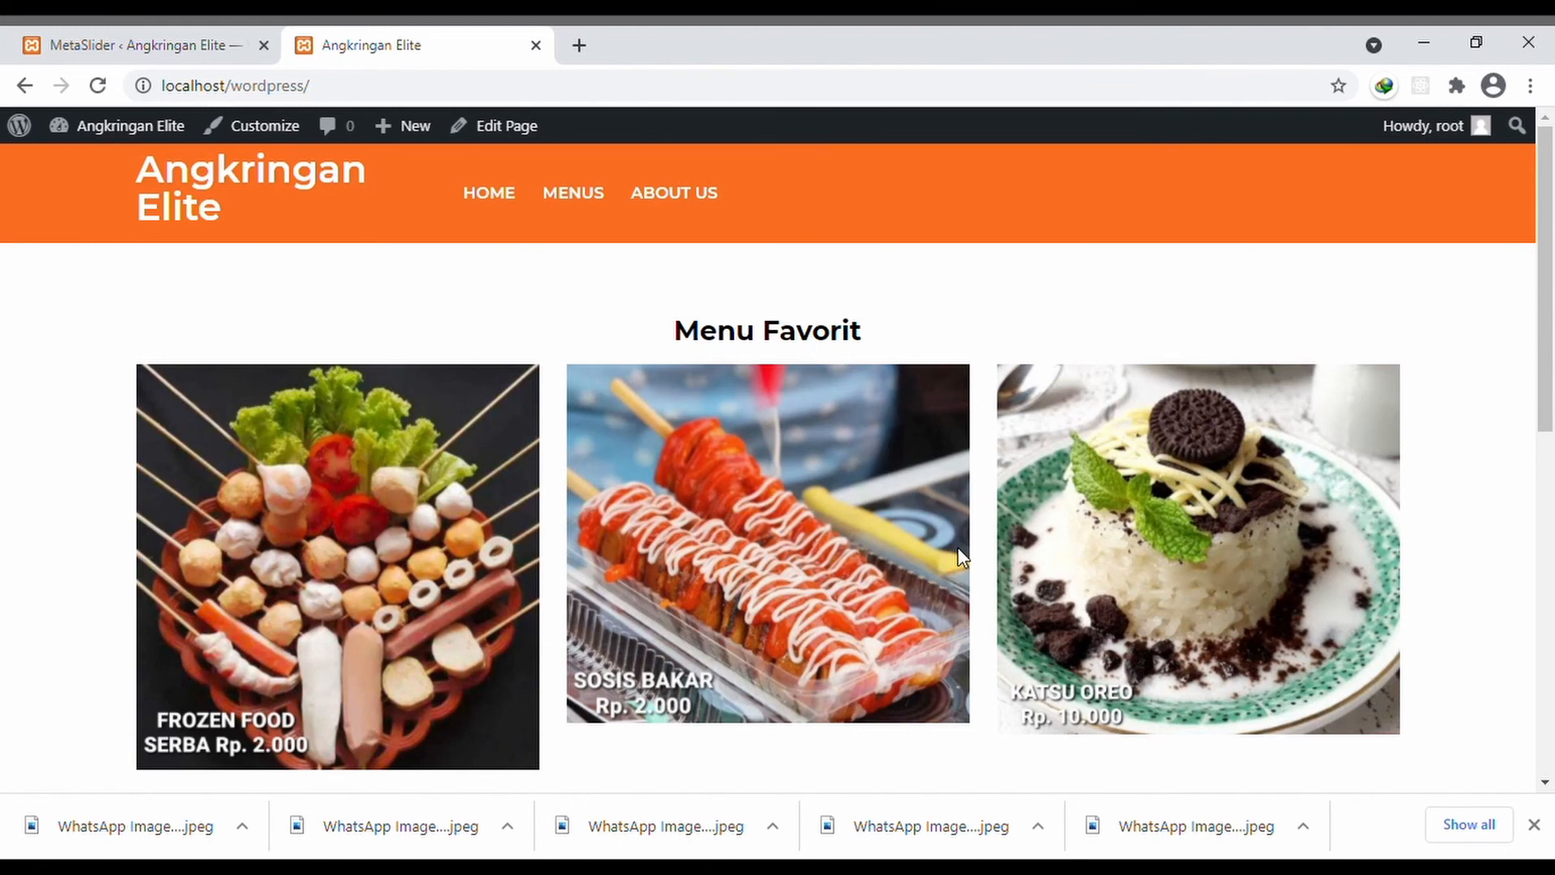
pyautogui.scroll(-8, 957, 546)
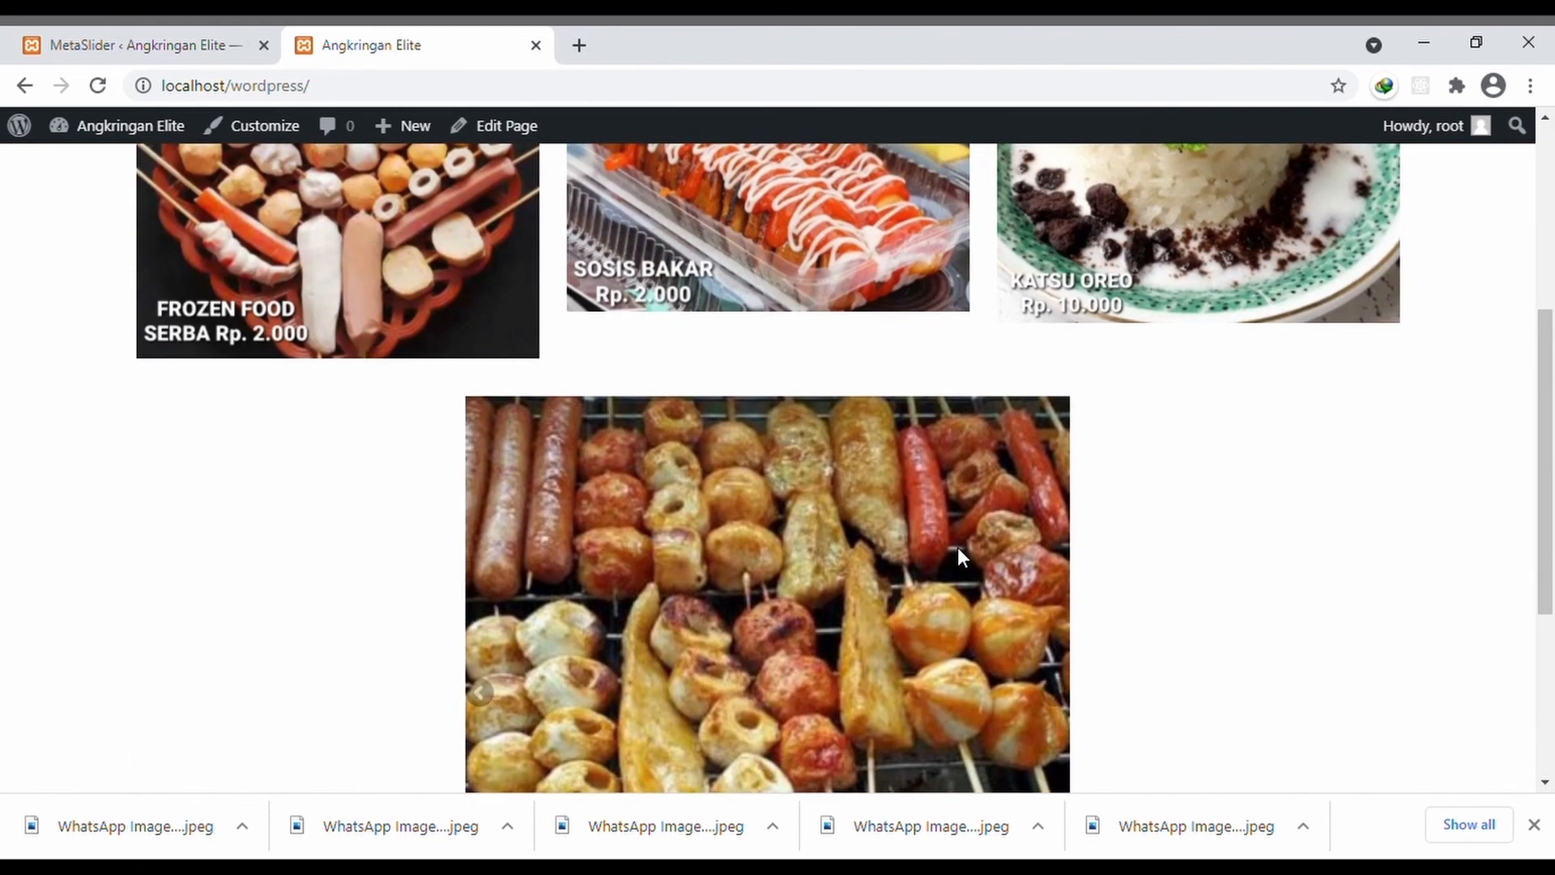